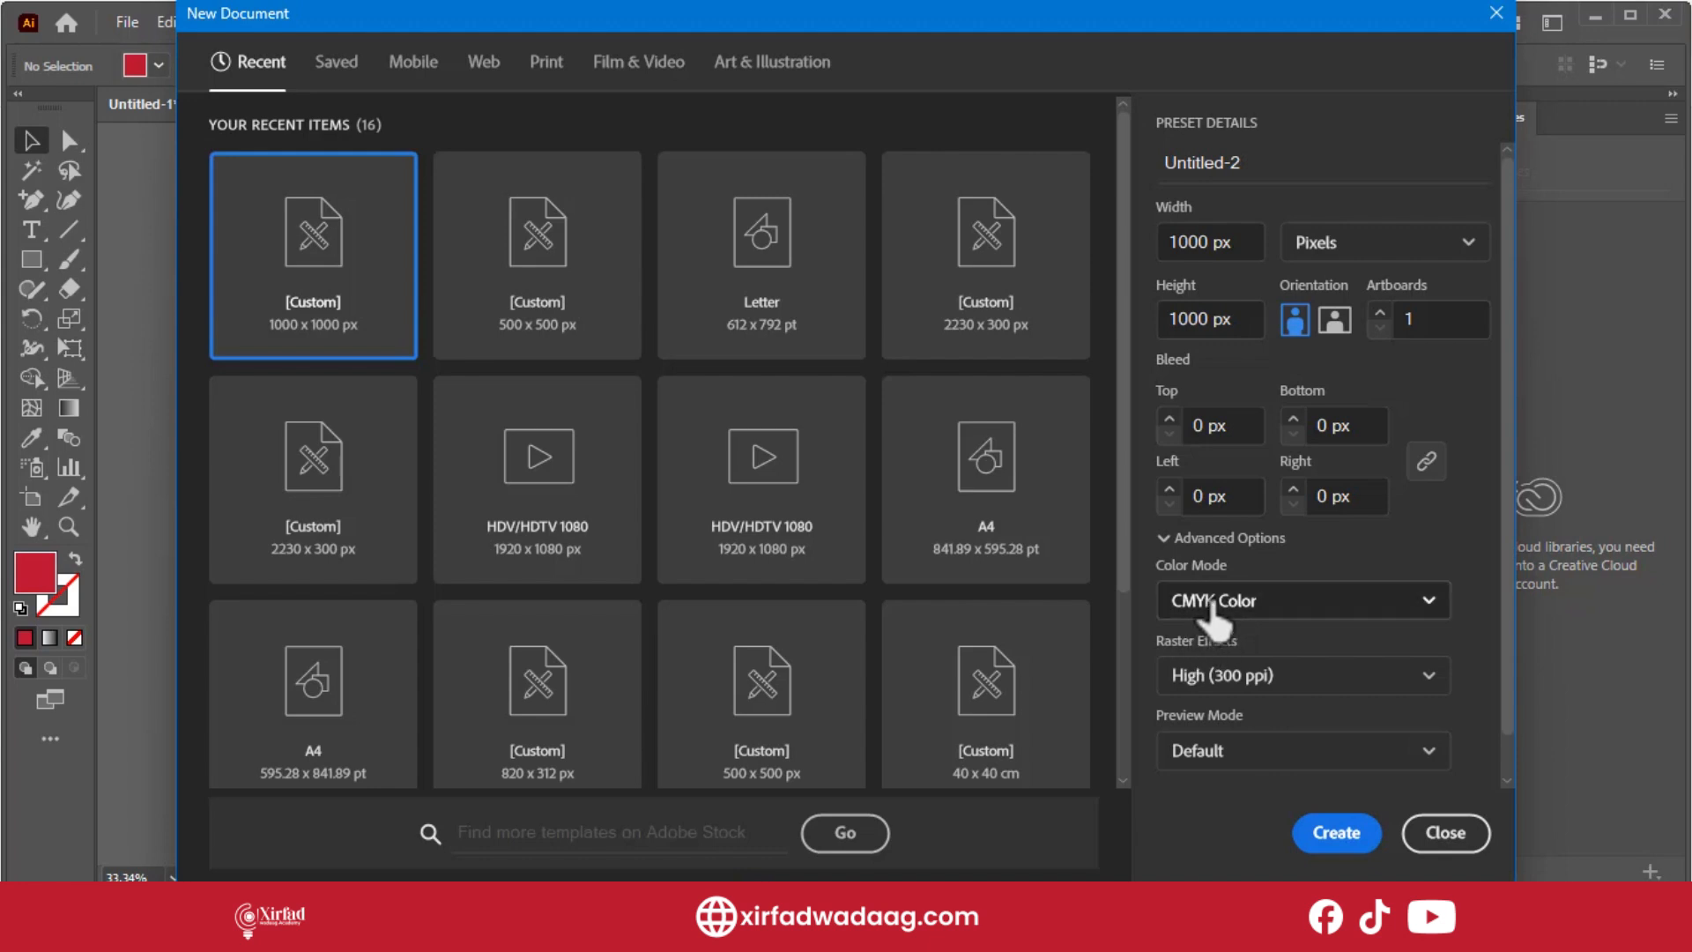
# Create a new 1000 × 1000 px document in RGB color mode with one artboard and 300 ppi raster effects.
pyautogui.click(1214, 608)
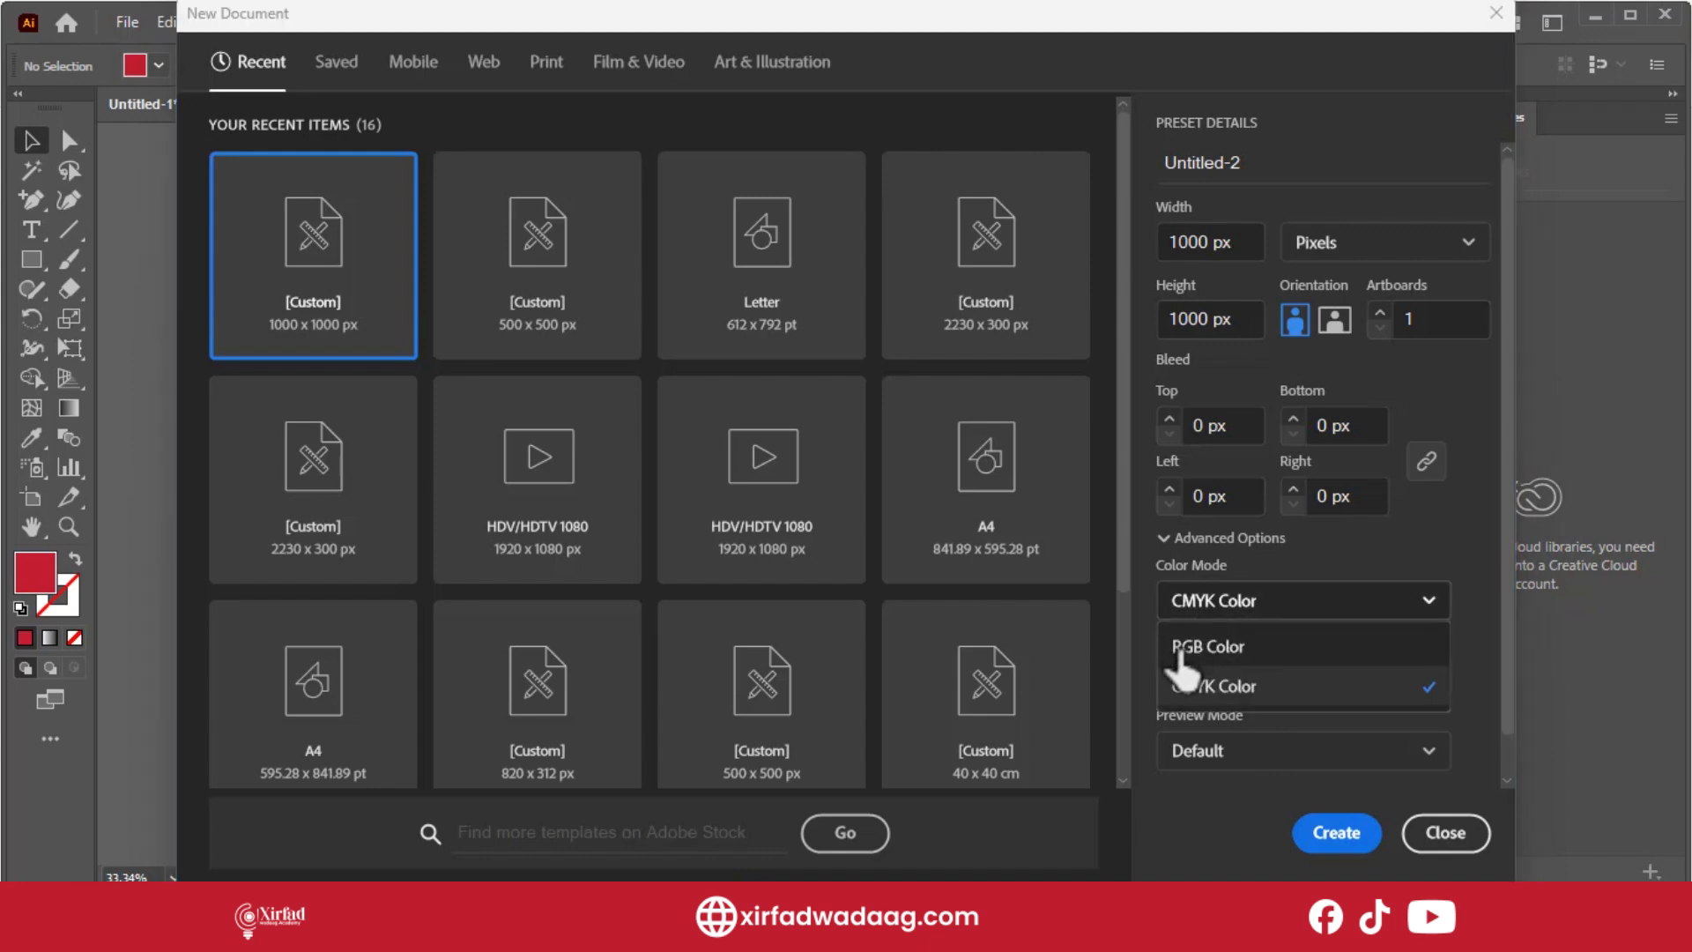
pyautogui.click(1186, 686)
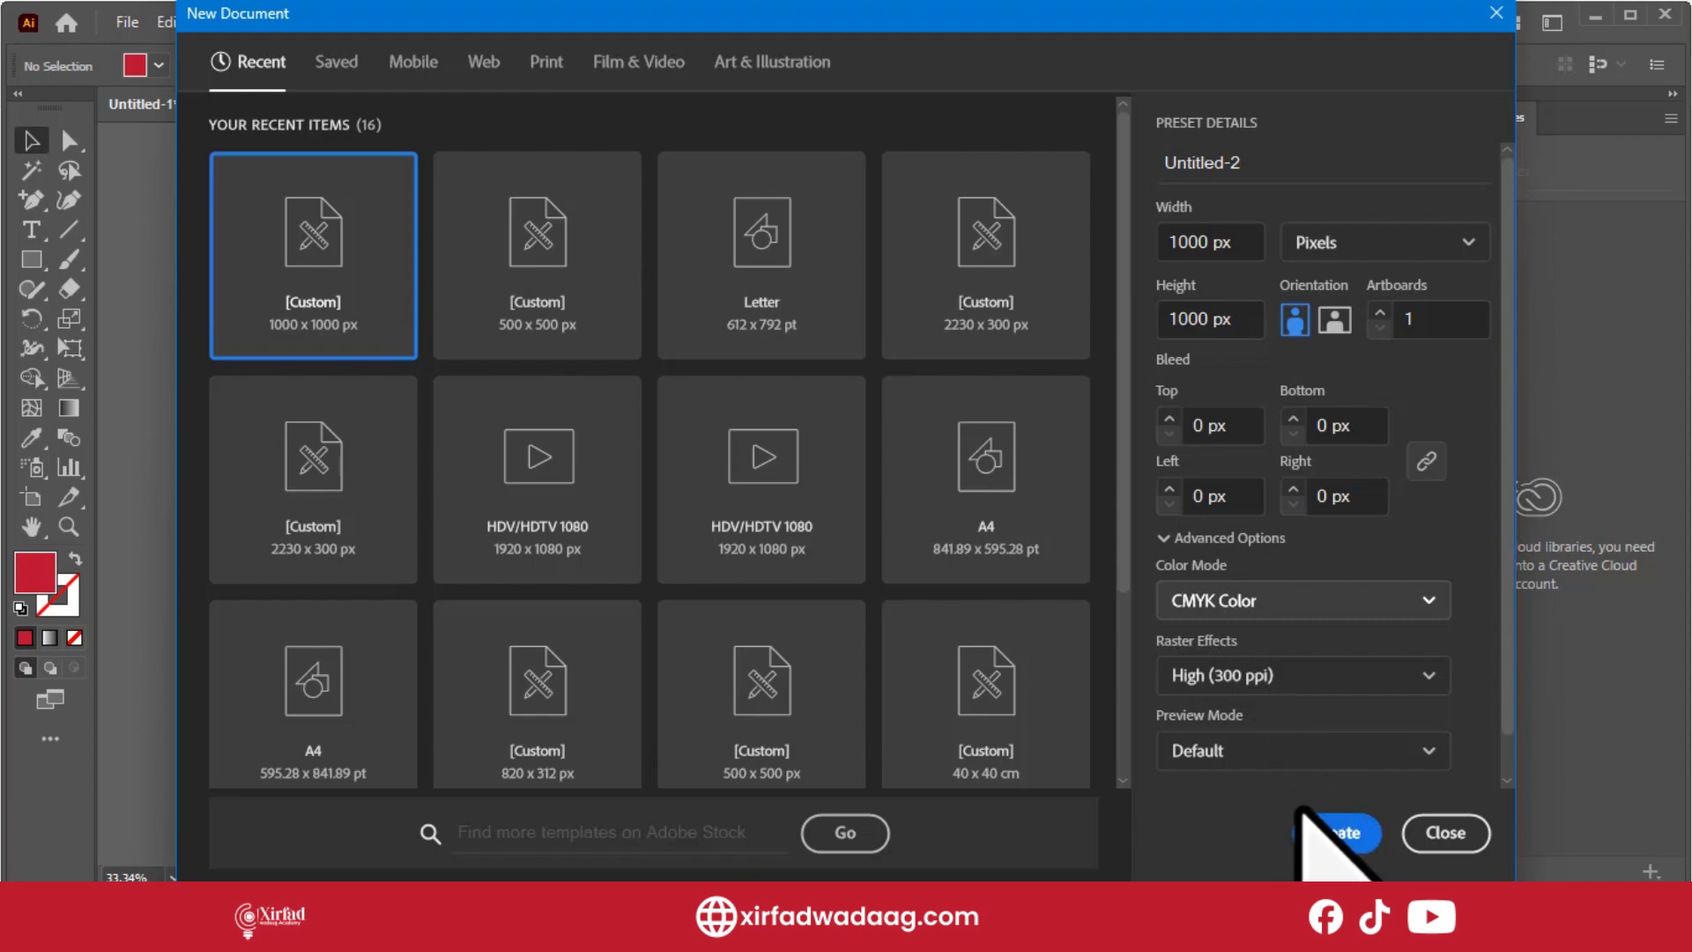
pyautogui.click(1322, 833)
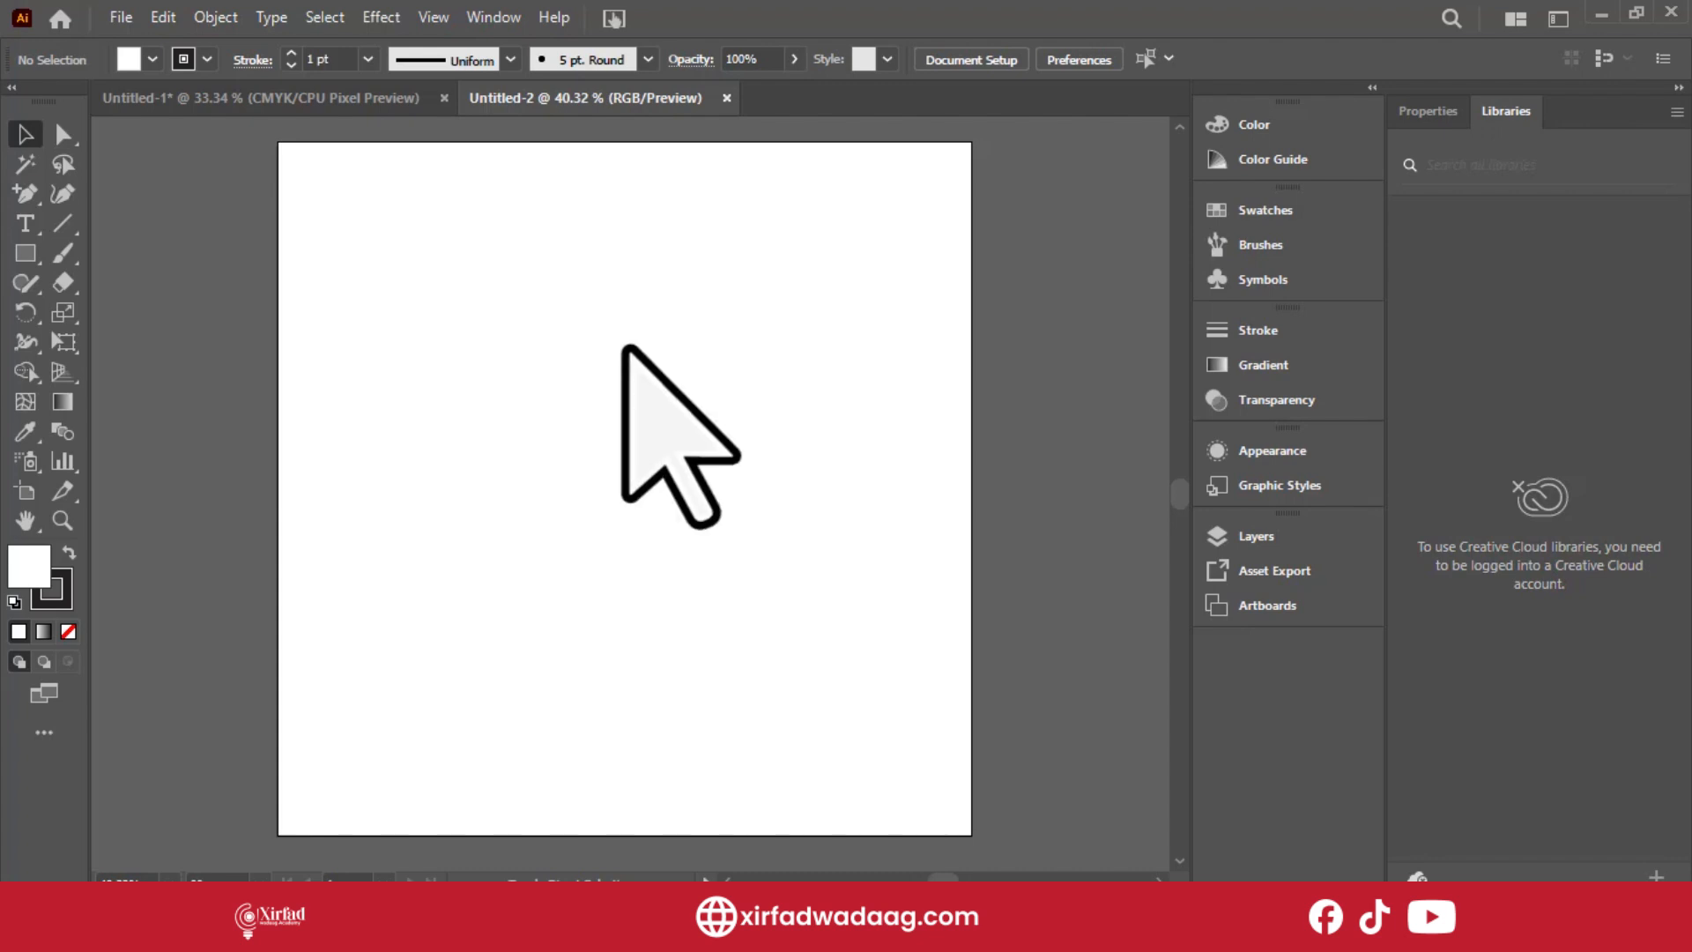
# Place the linked logo file xrfad wadaag logo-02 (1).png from the Downloads folder into the new document.
pyautogui.hotkey('ctrl', 'shift', 'p')
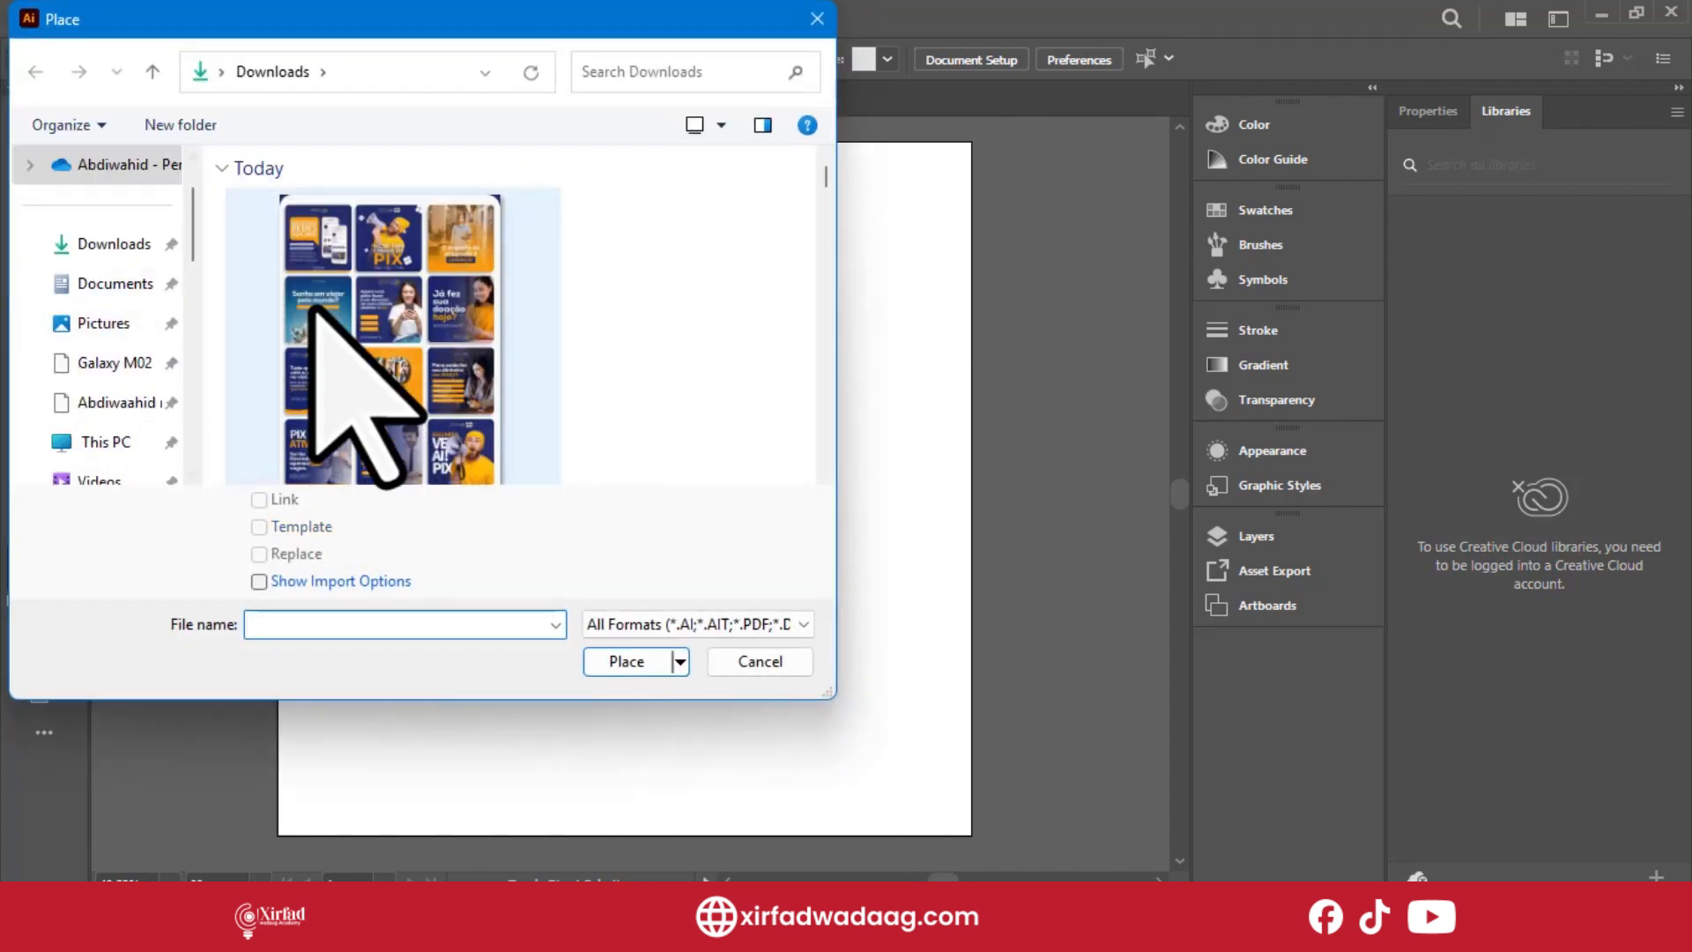
pyautogui.scroll(-2, 361, 388)
pyautogui.click(359, 316)
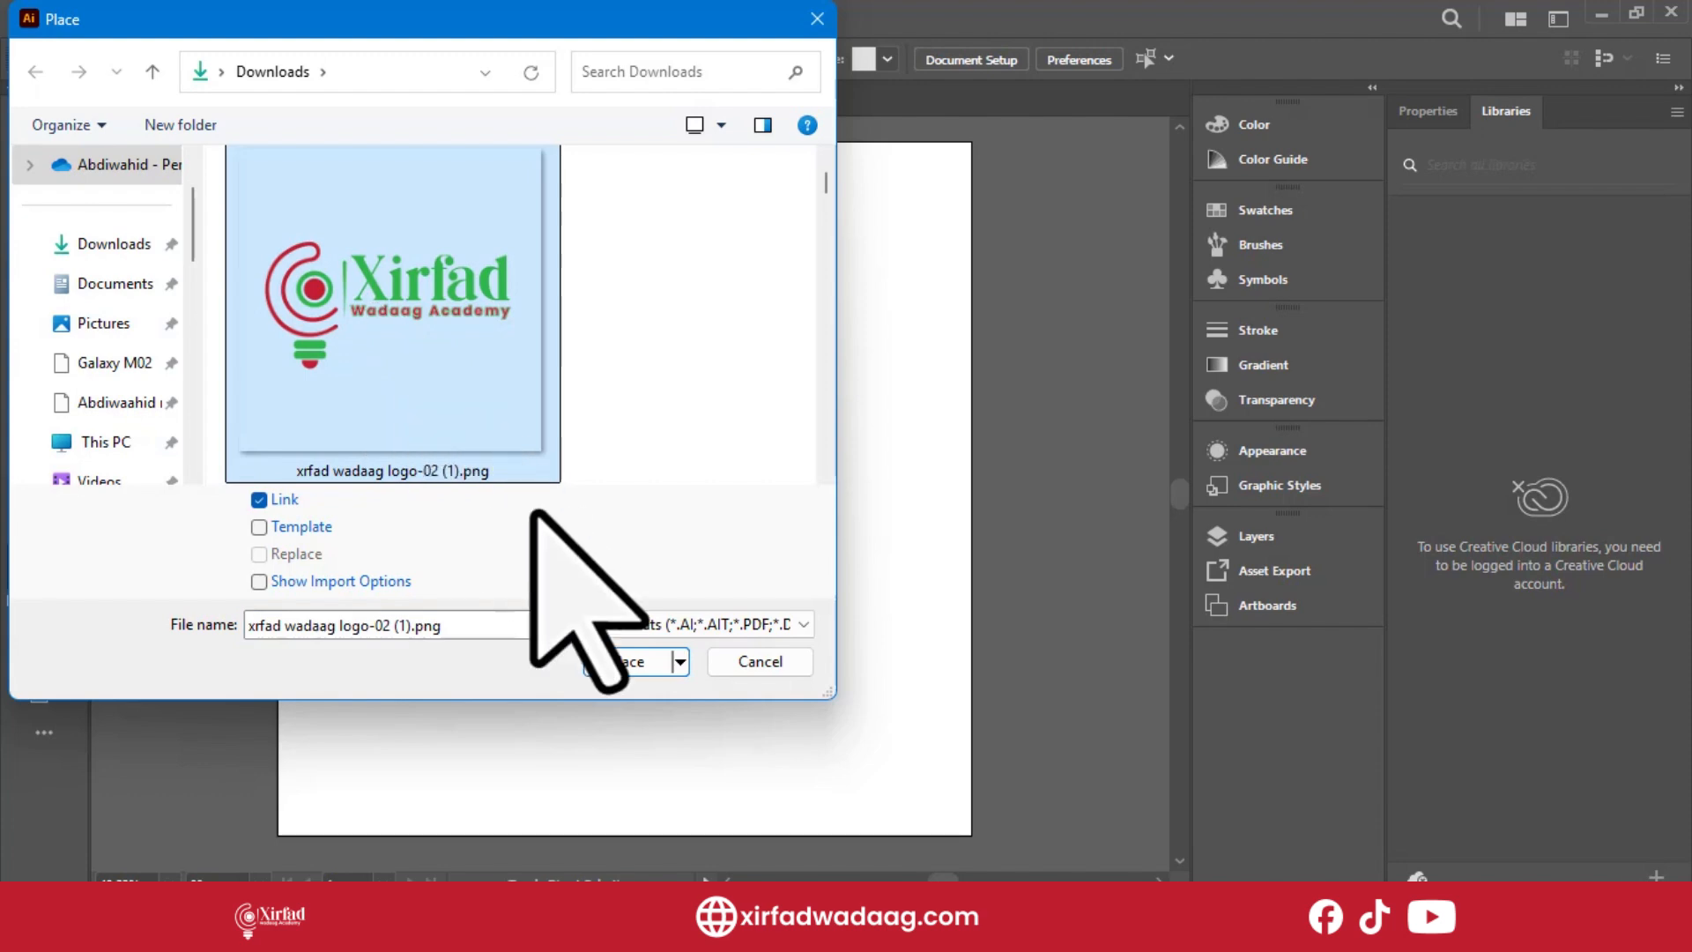
pyautogui.click(631, 662)
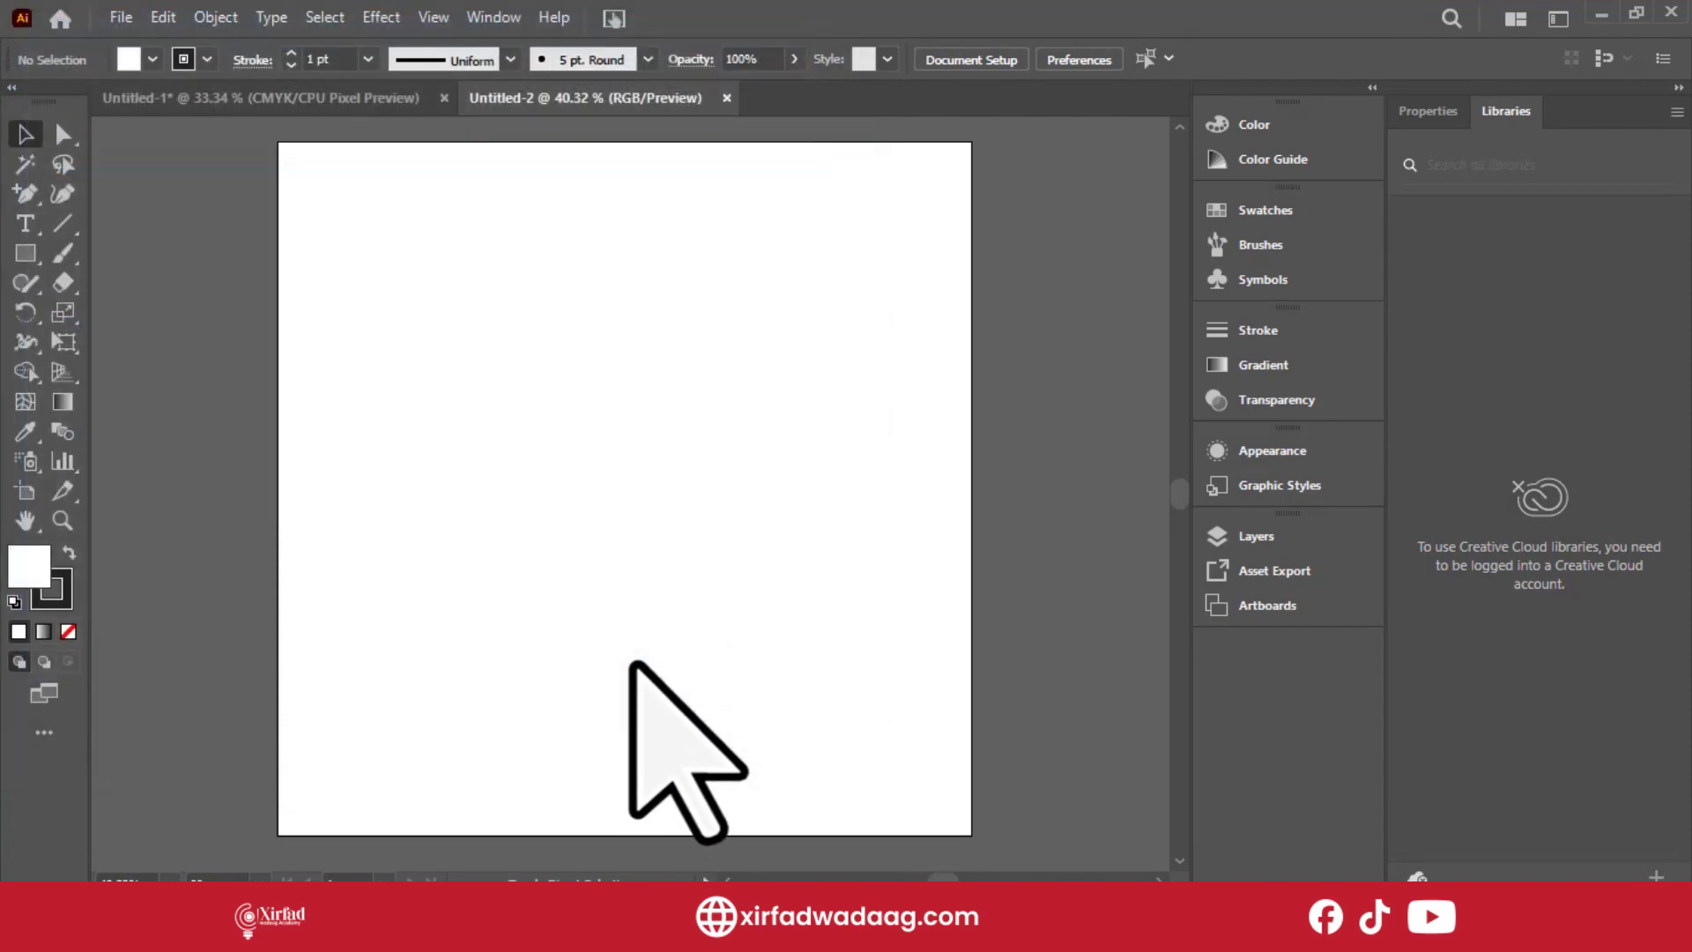
pyautogui.click(177, 155)
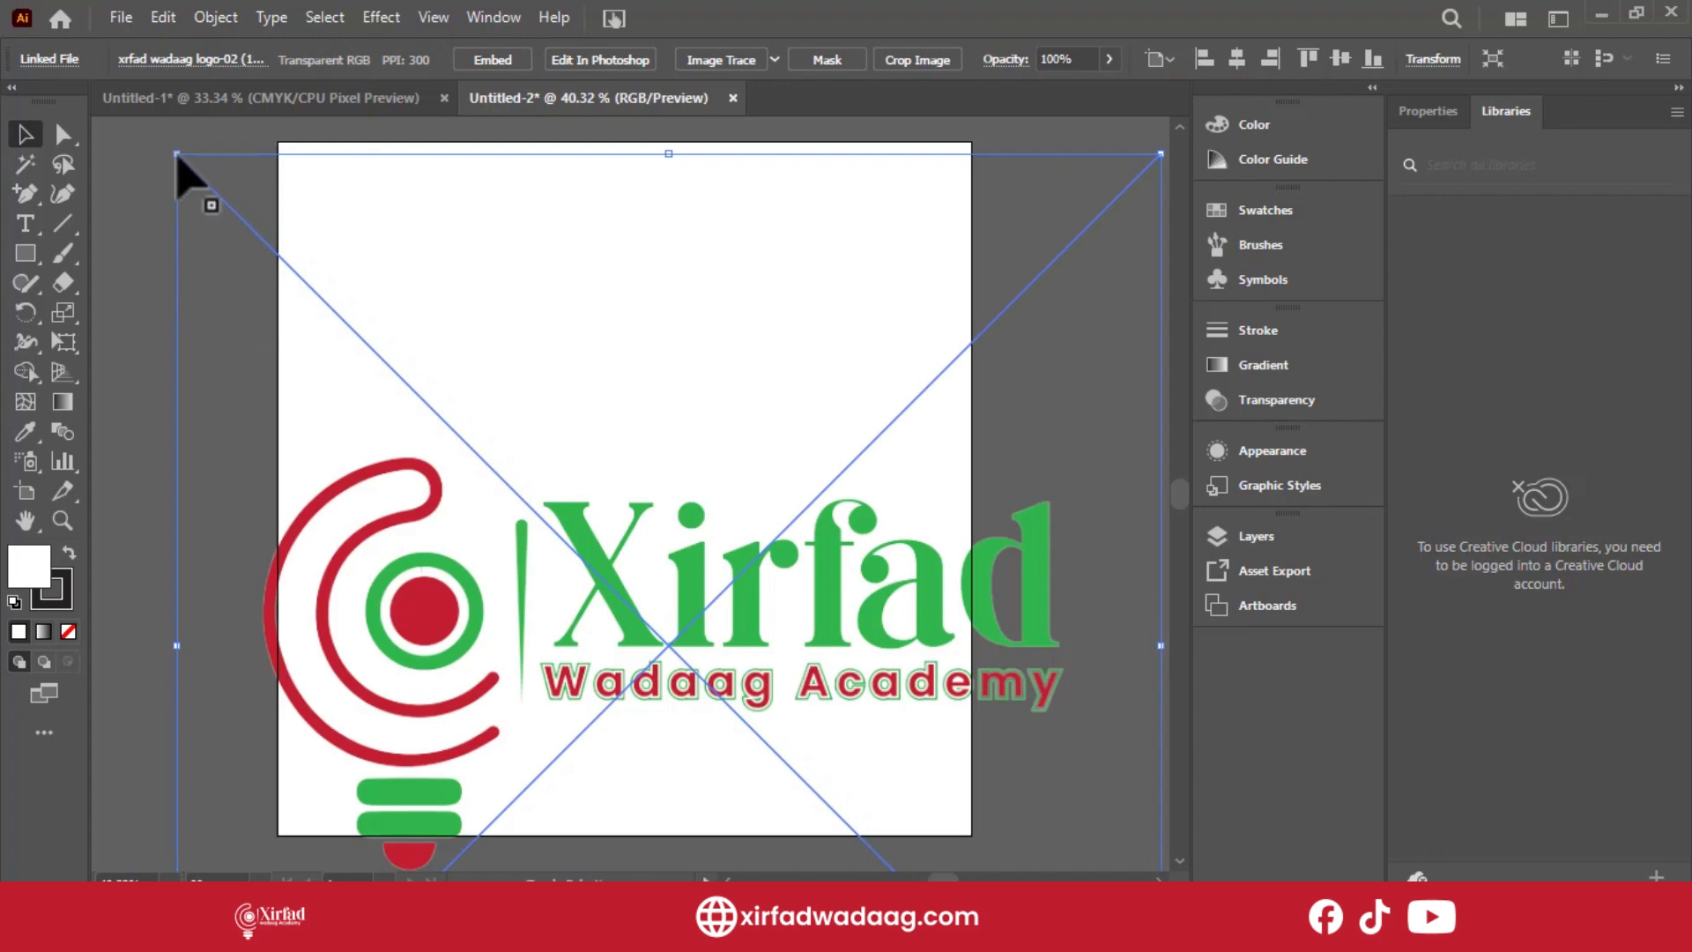
# Scale the logo down to a small size and park it outside the artboard's upper-left corner.
pyautogui.moveTo(178, 156); pyautogui.dragTo(559, 521)
pyautogui.moveTo(705, 657); pyautogui.dragTo(215, 189)
pyautogui.click(416, 196)
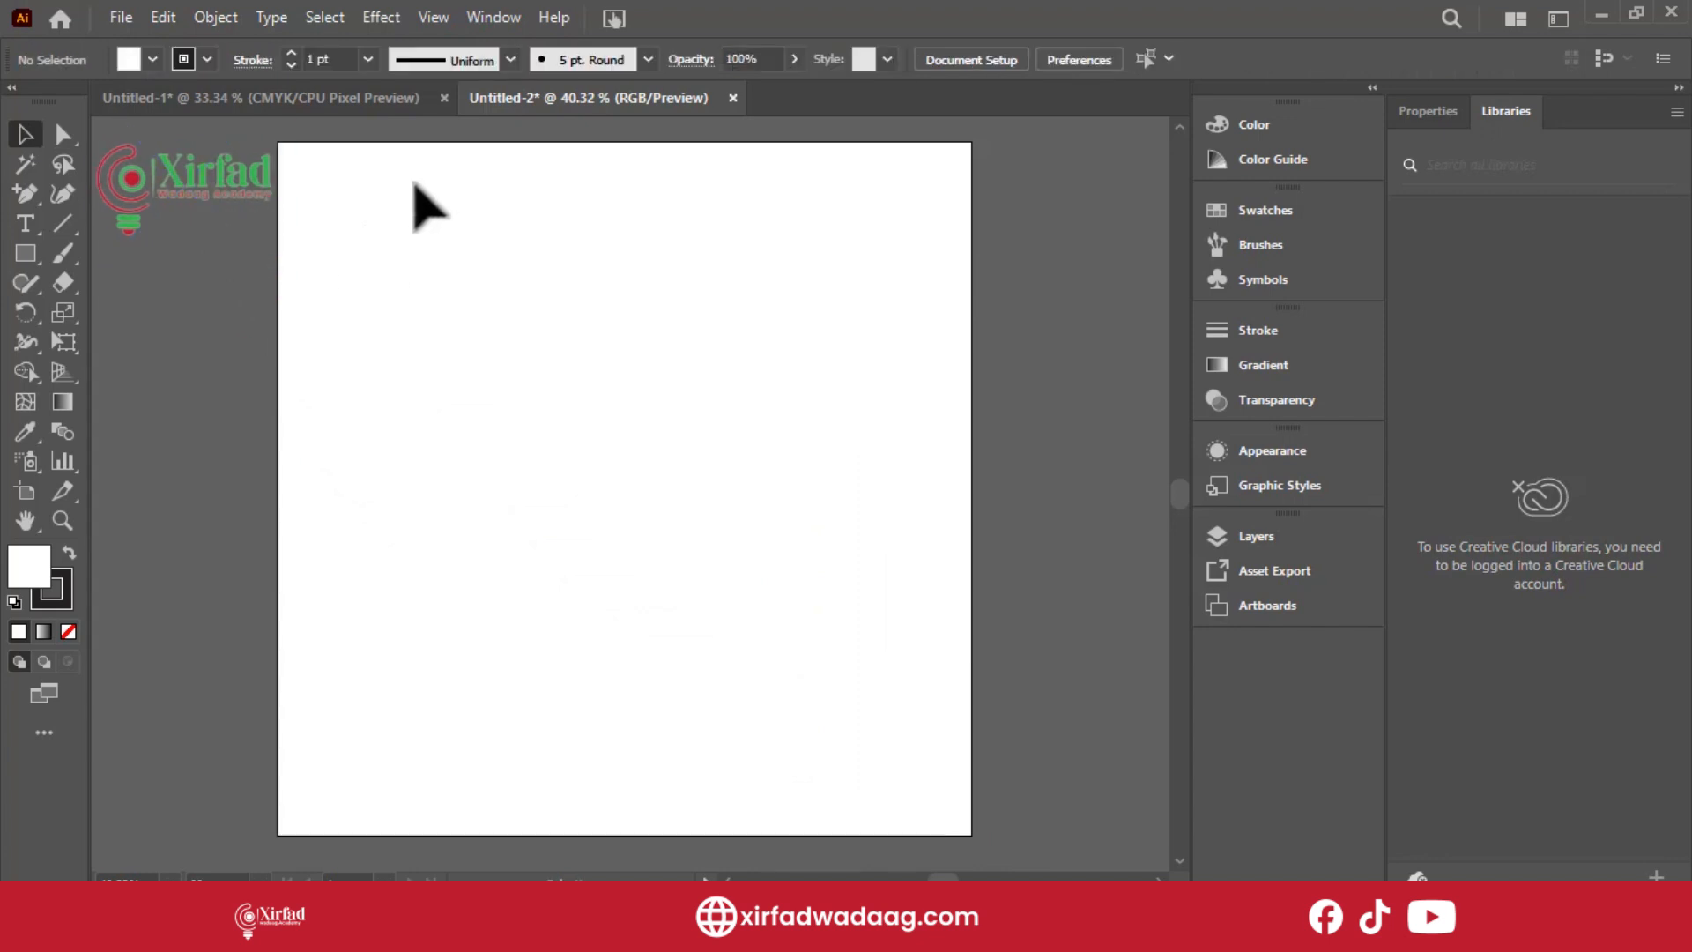
# Turn off Trim View in the Untitled-1 document.
pyautogui.click(342, 108)
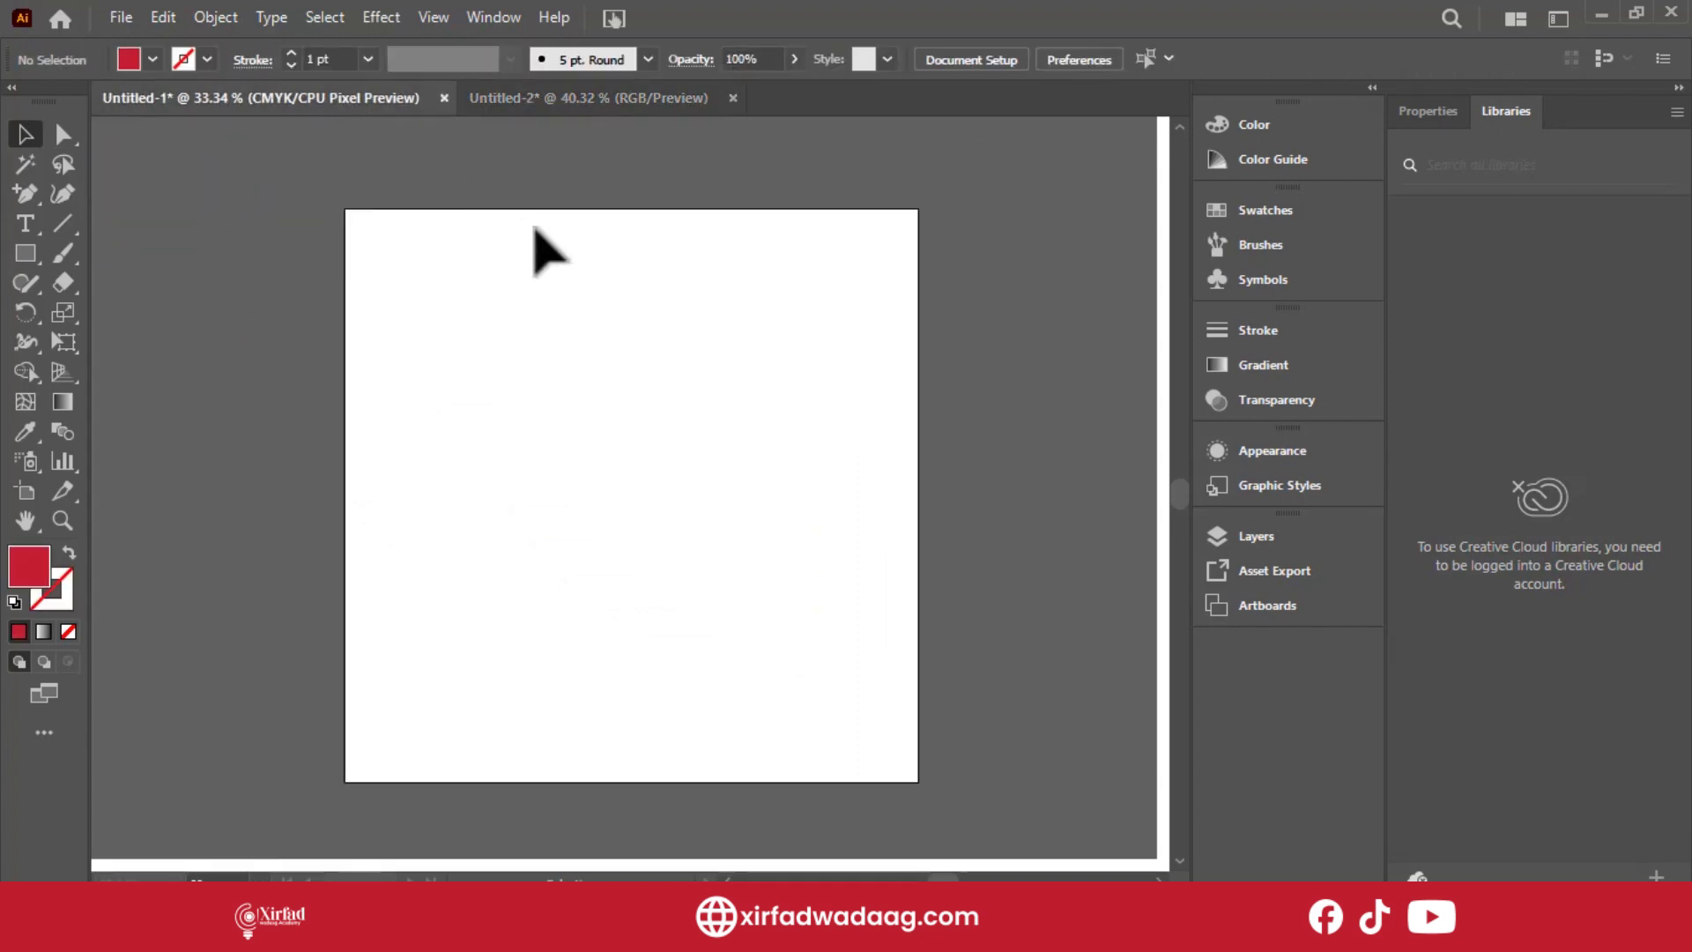
pyautogui.click(427, 30)
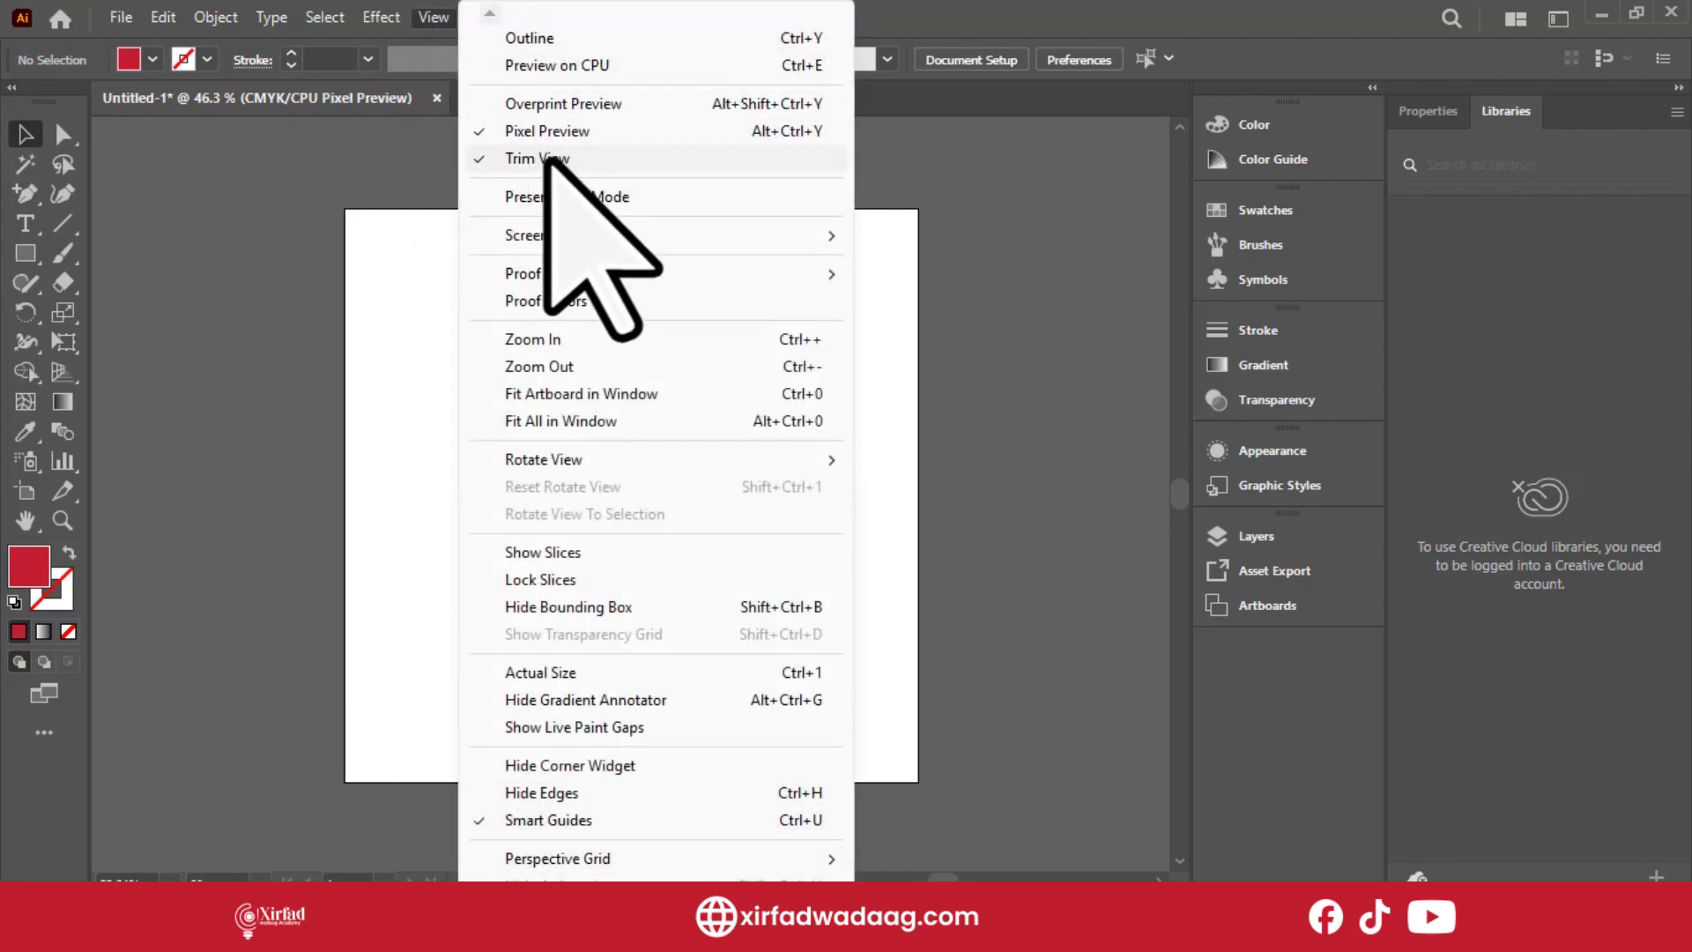
pyautogui.click(546, 158)
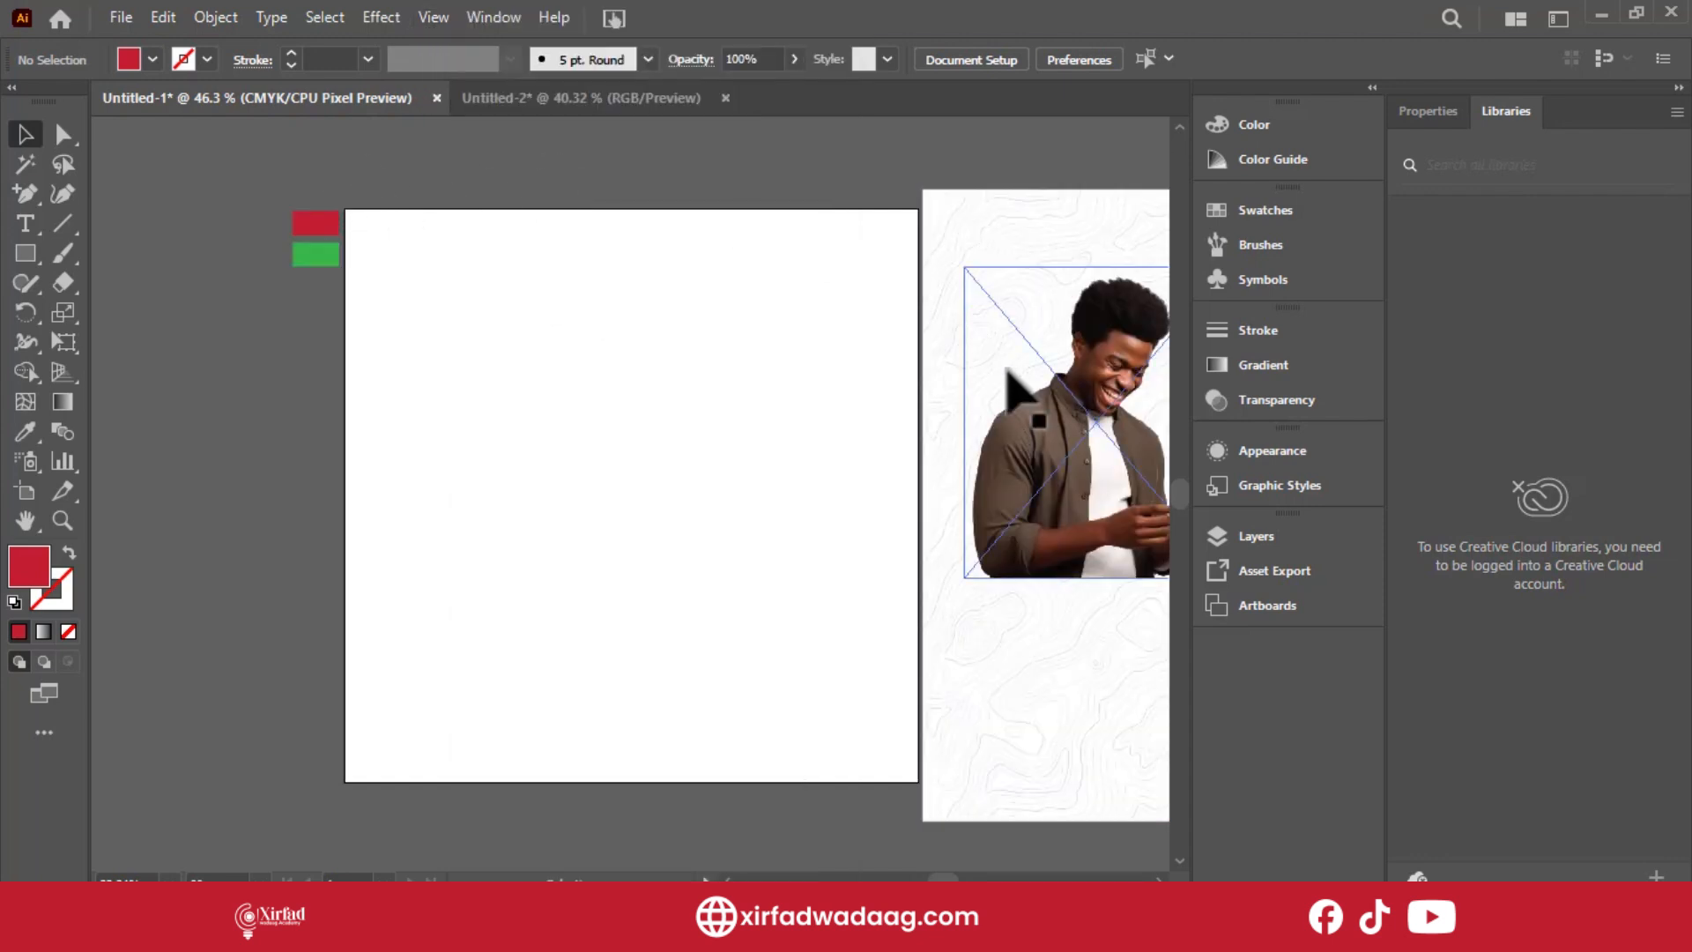
# Copy the photo of the man with the phone and the contour-line pattern image from Untitled-1 into Untitled-2.
pyautogui.moveTo(1068, 445); pyautogui.dragTo(838, 296)
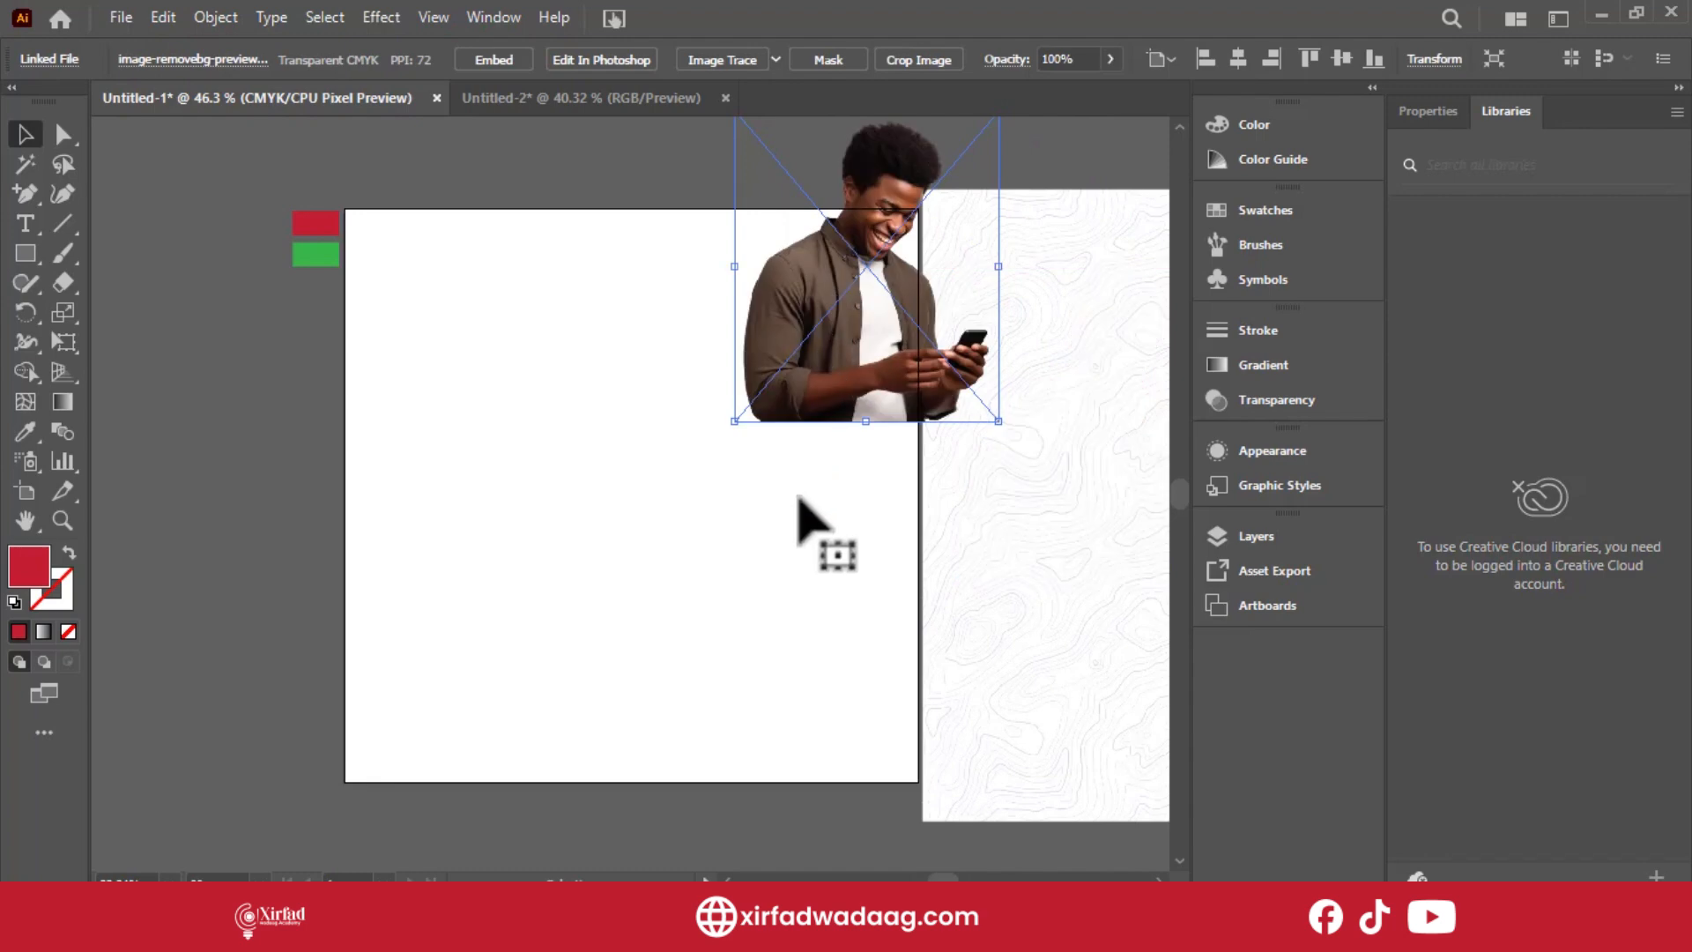
pyautogui.moveTo(799, 497); pyautogui.dragTo(520, 414)
pyautogui.click(895, 480)
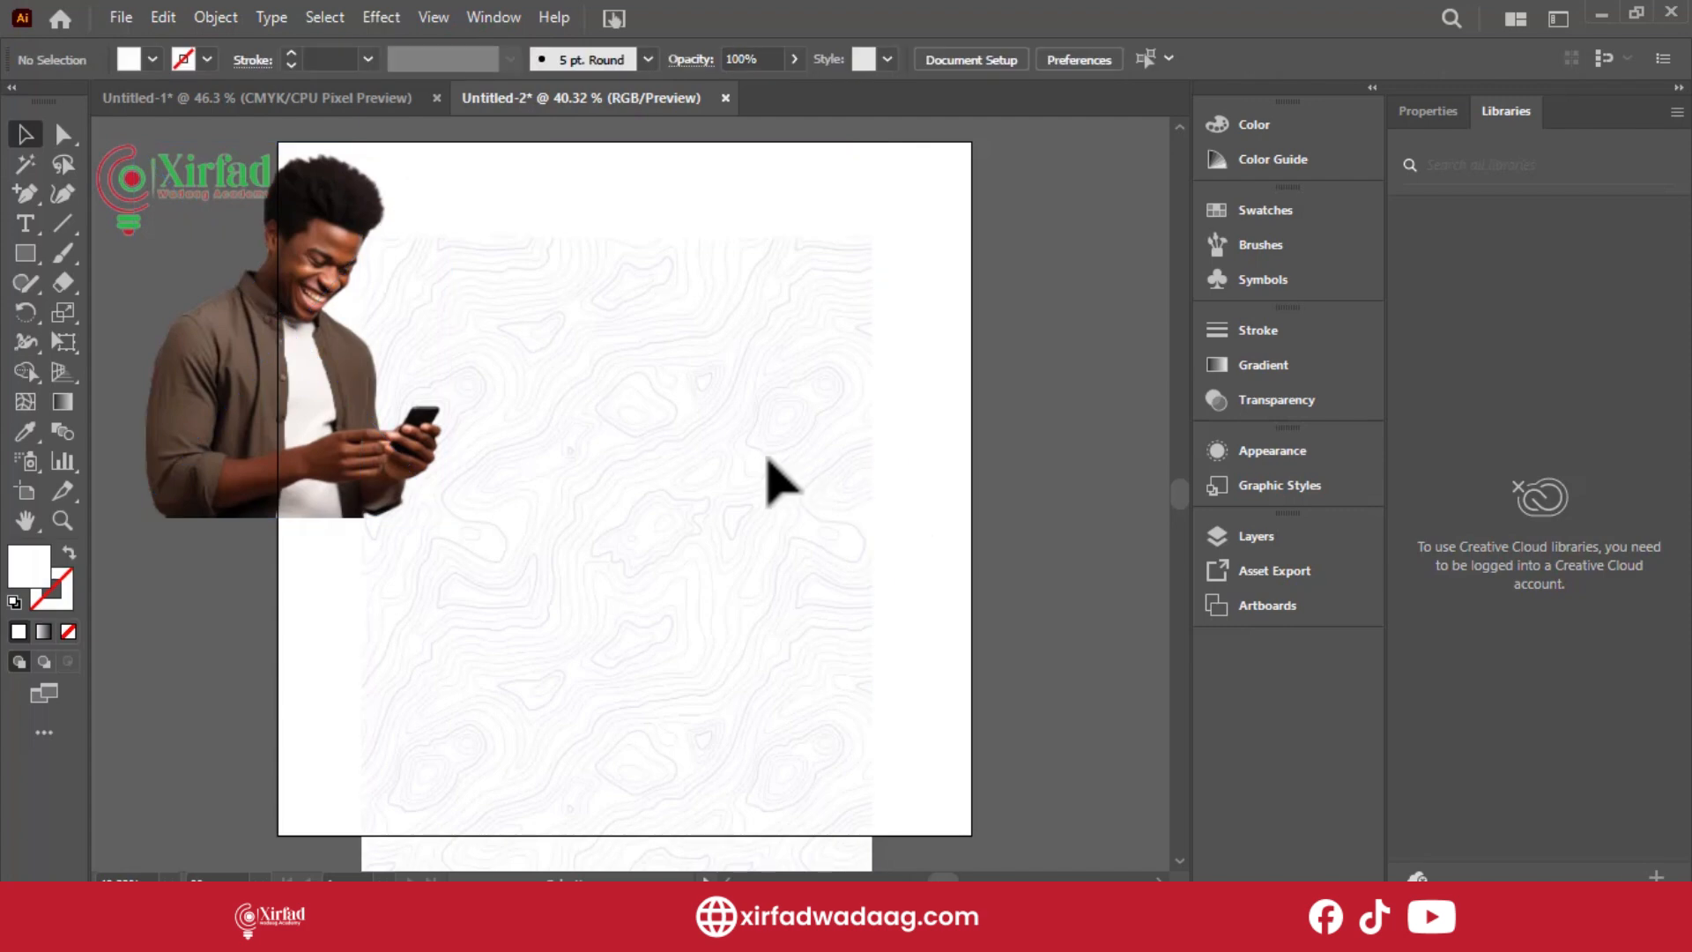
# Center the contour-line pattern on the artboard and resize its width and height to fill the artboard exactly.
pyautogui.click(835, 262)
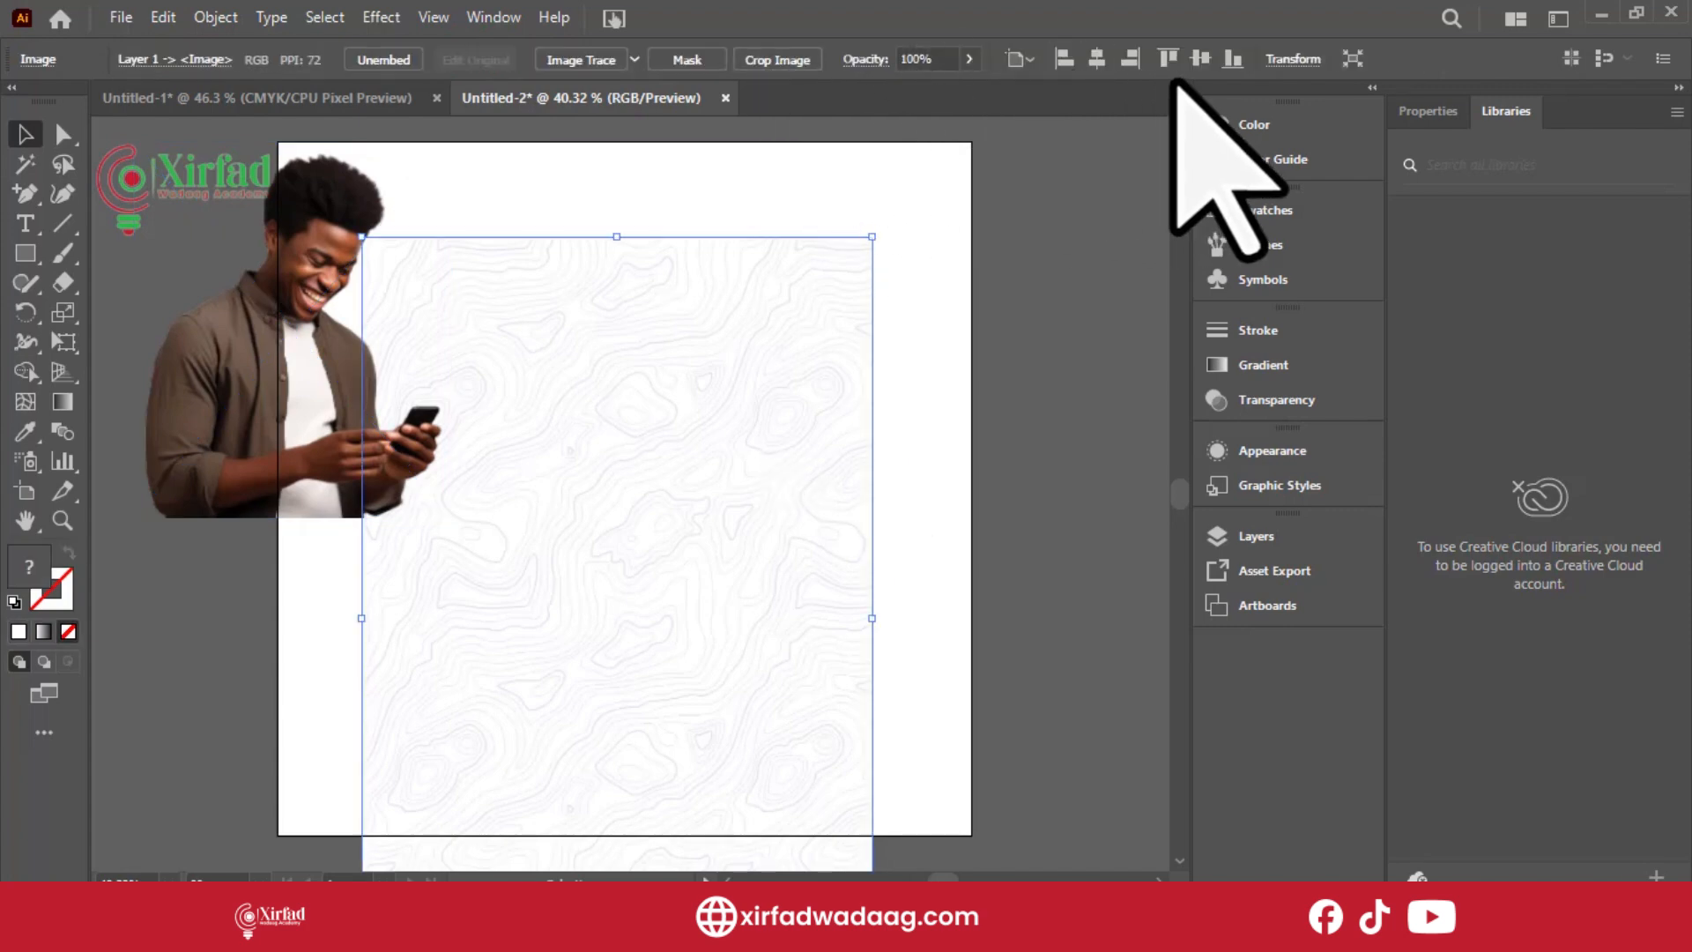
pyautogui.click(1094, 58)
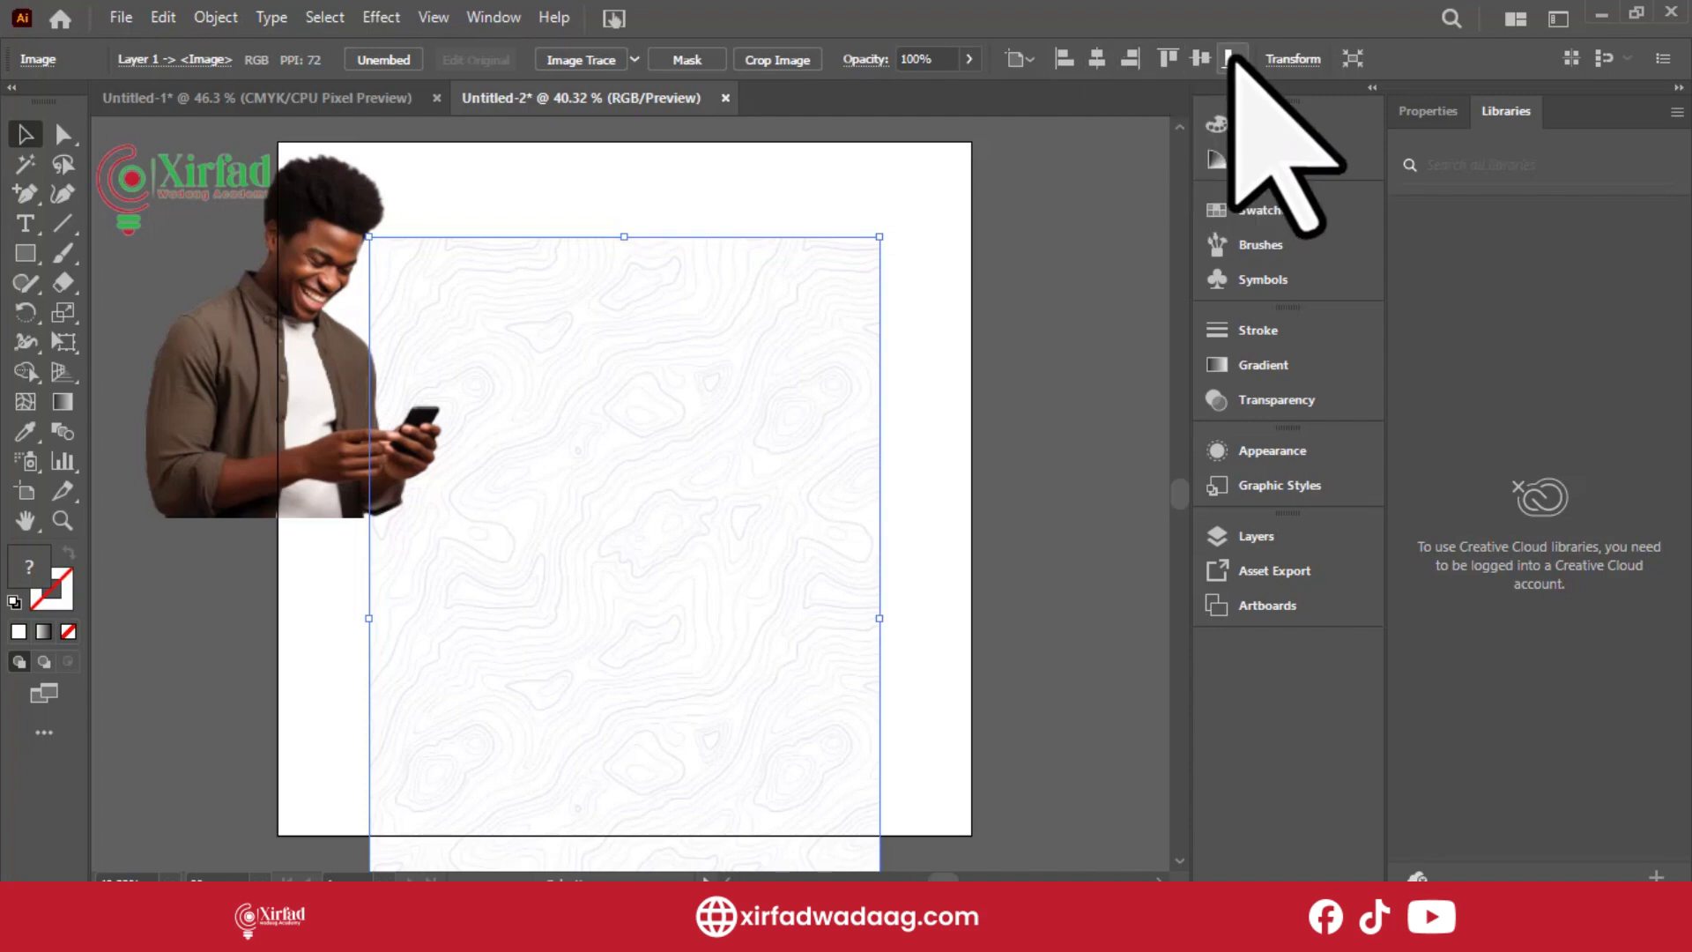
pyautogui.click(1202, 58)
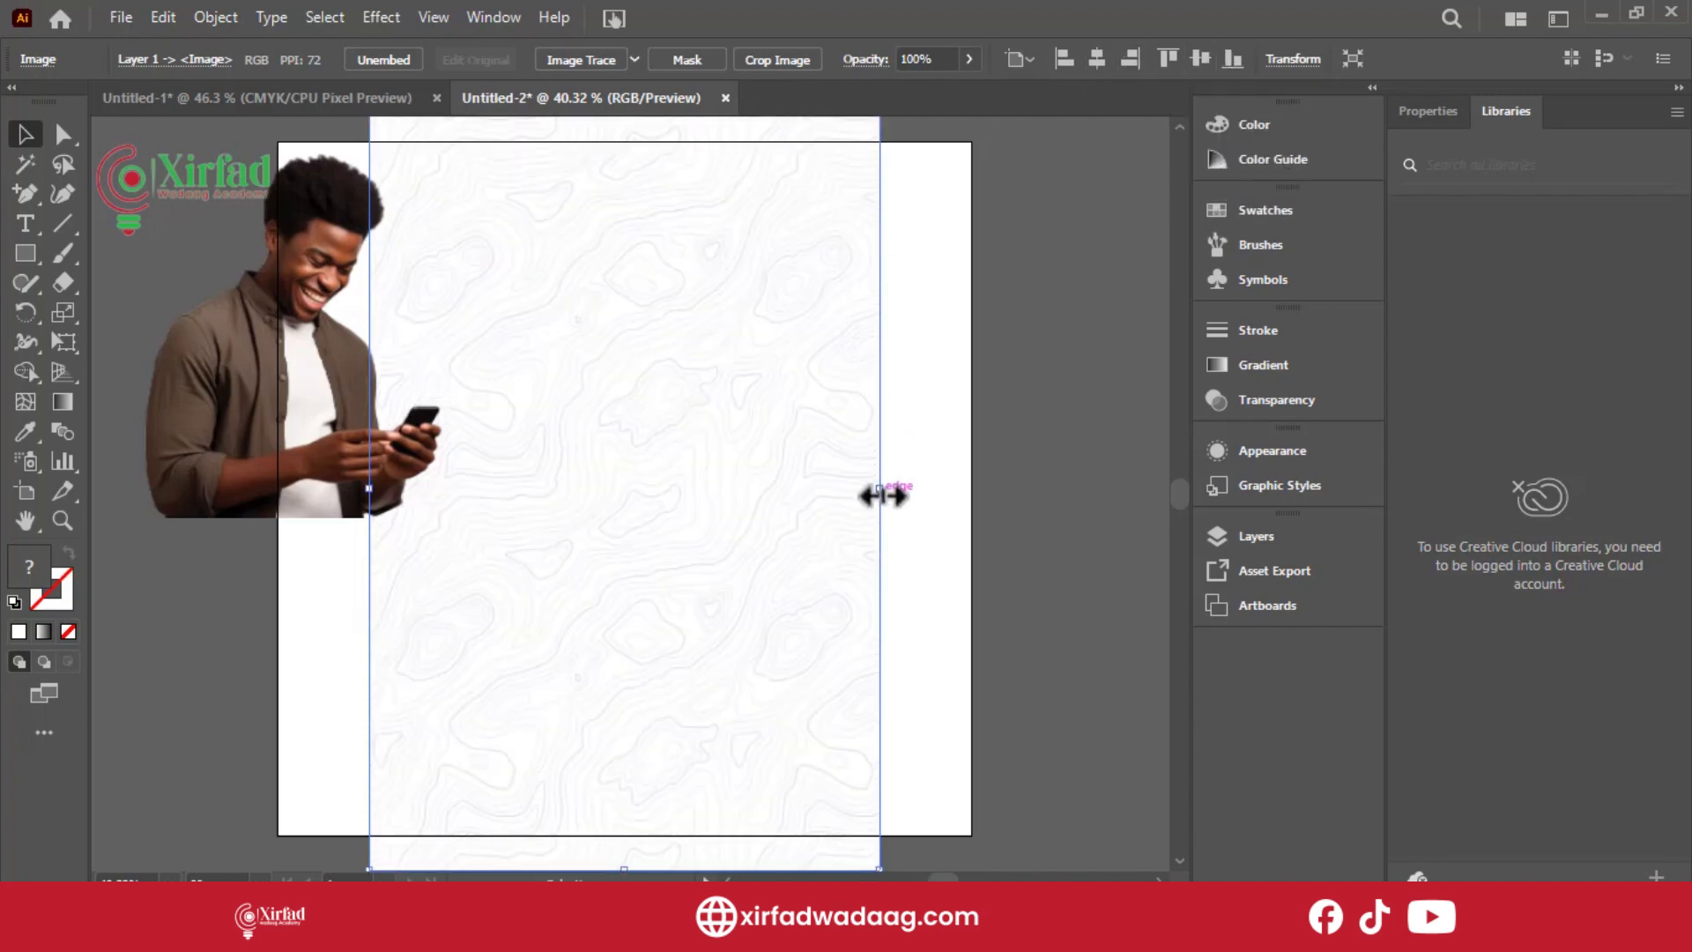
pyautogui.moveTo(882, 495); pyautogui.dragTo(969, 511)
pyautogui.hotkey('ctrl', '-')
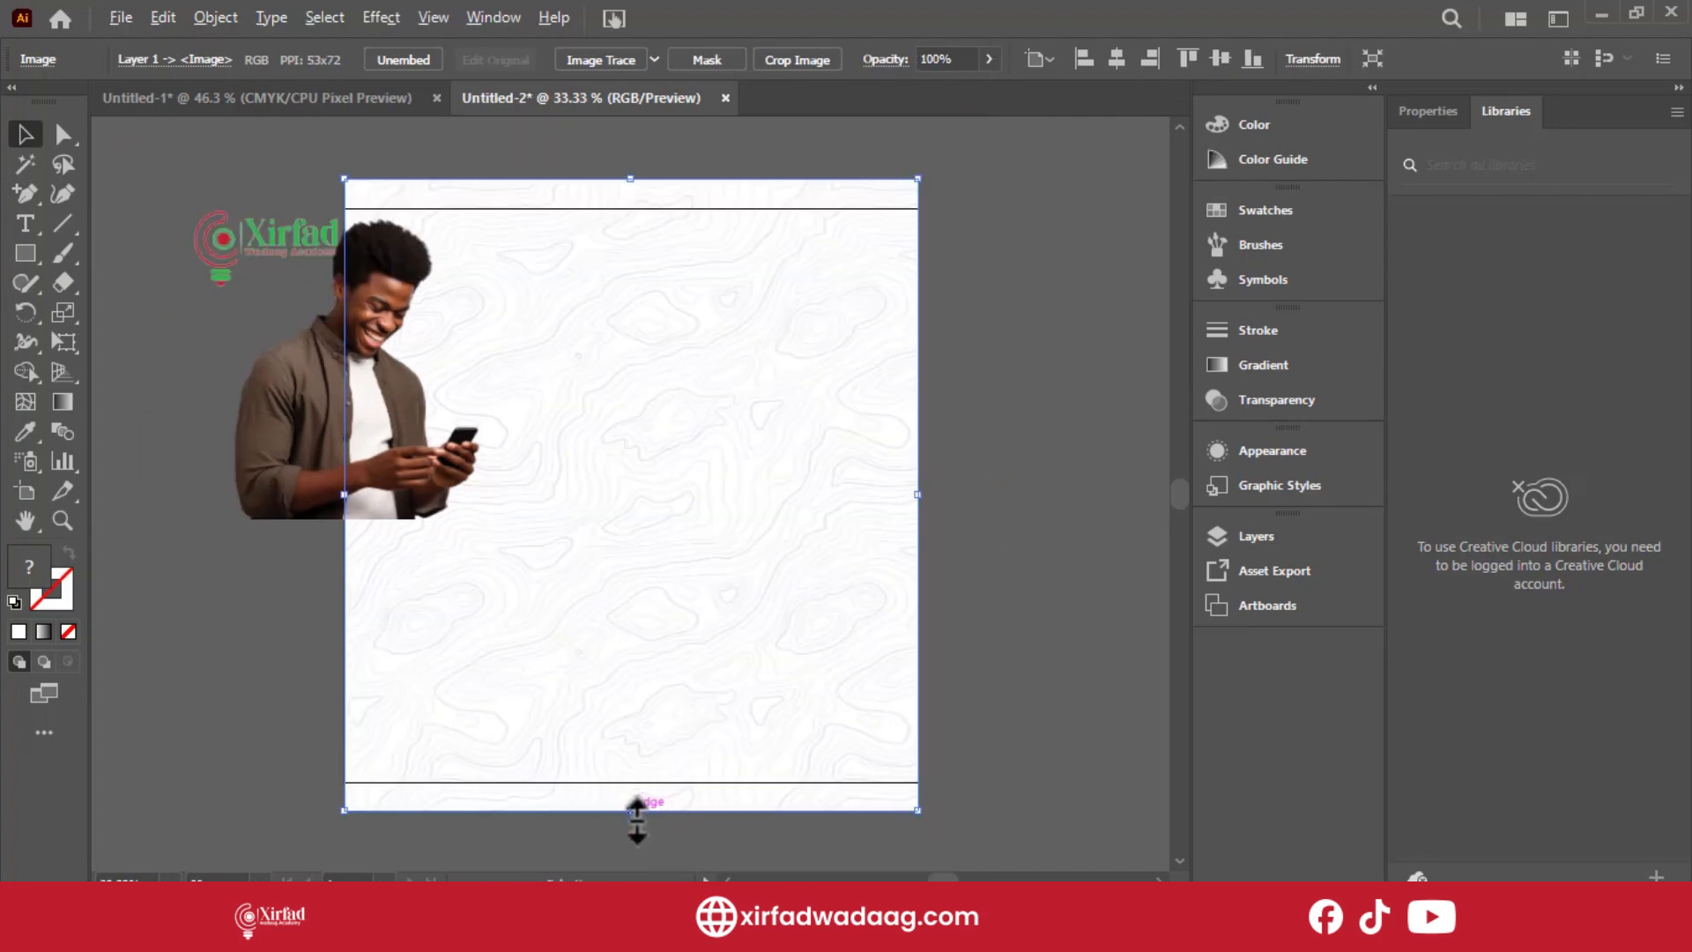
pyautogui.moveTo(637, 809); pyautogui.dragTo(636, 780)
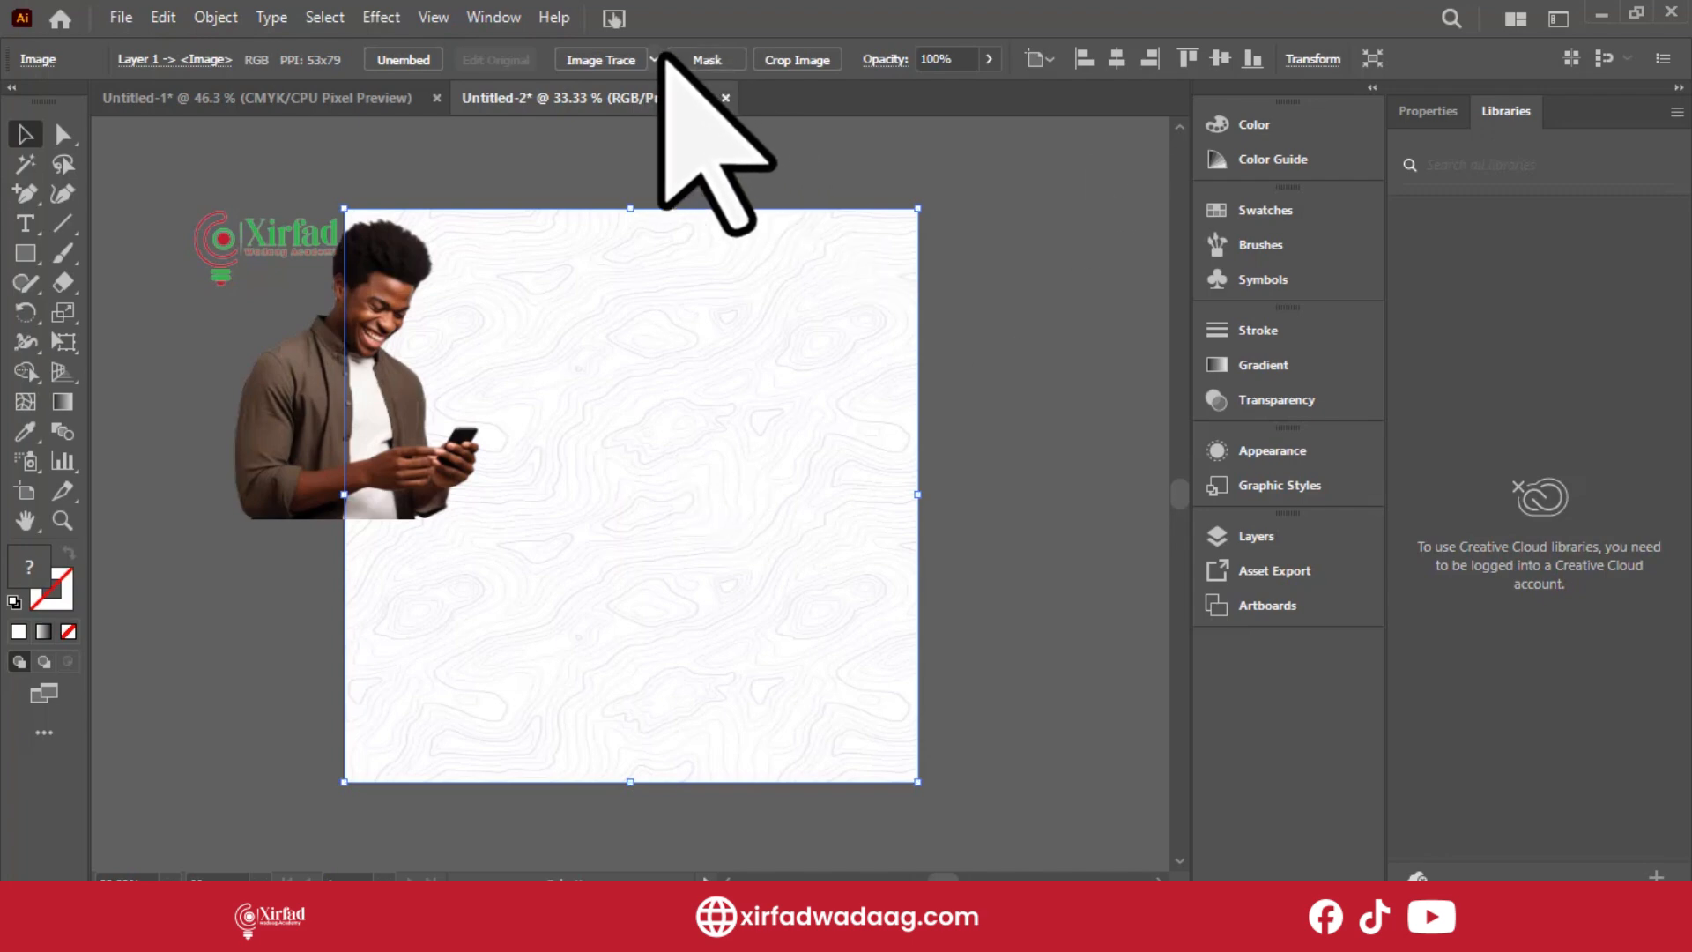
# Lower the contour-line pattern's opacity to 53% and delete the pattern image.
pyautogui.click(988, 58)
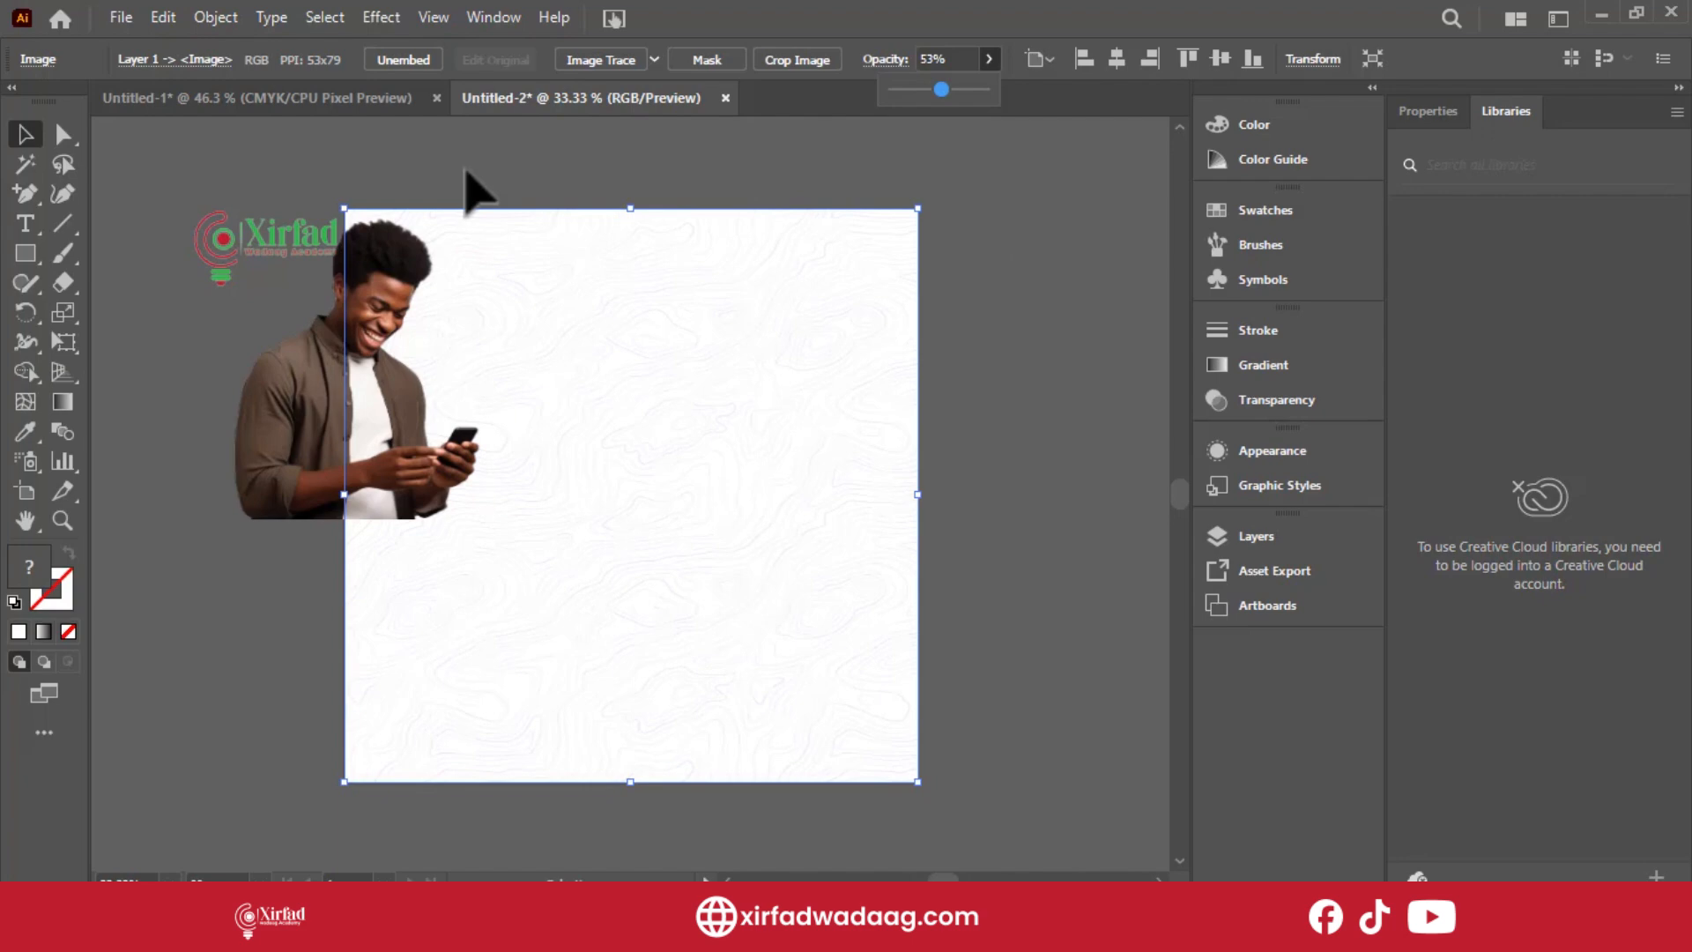
pyautogui.click(476, 312)
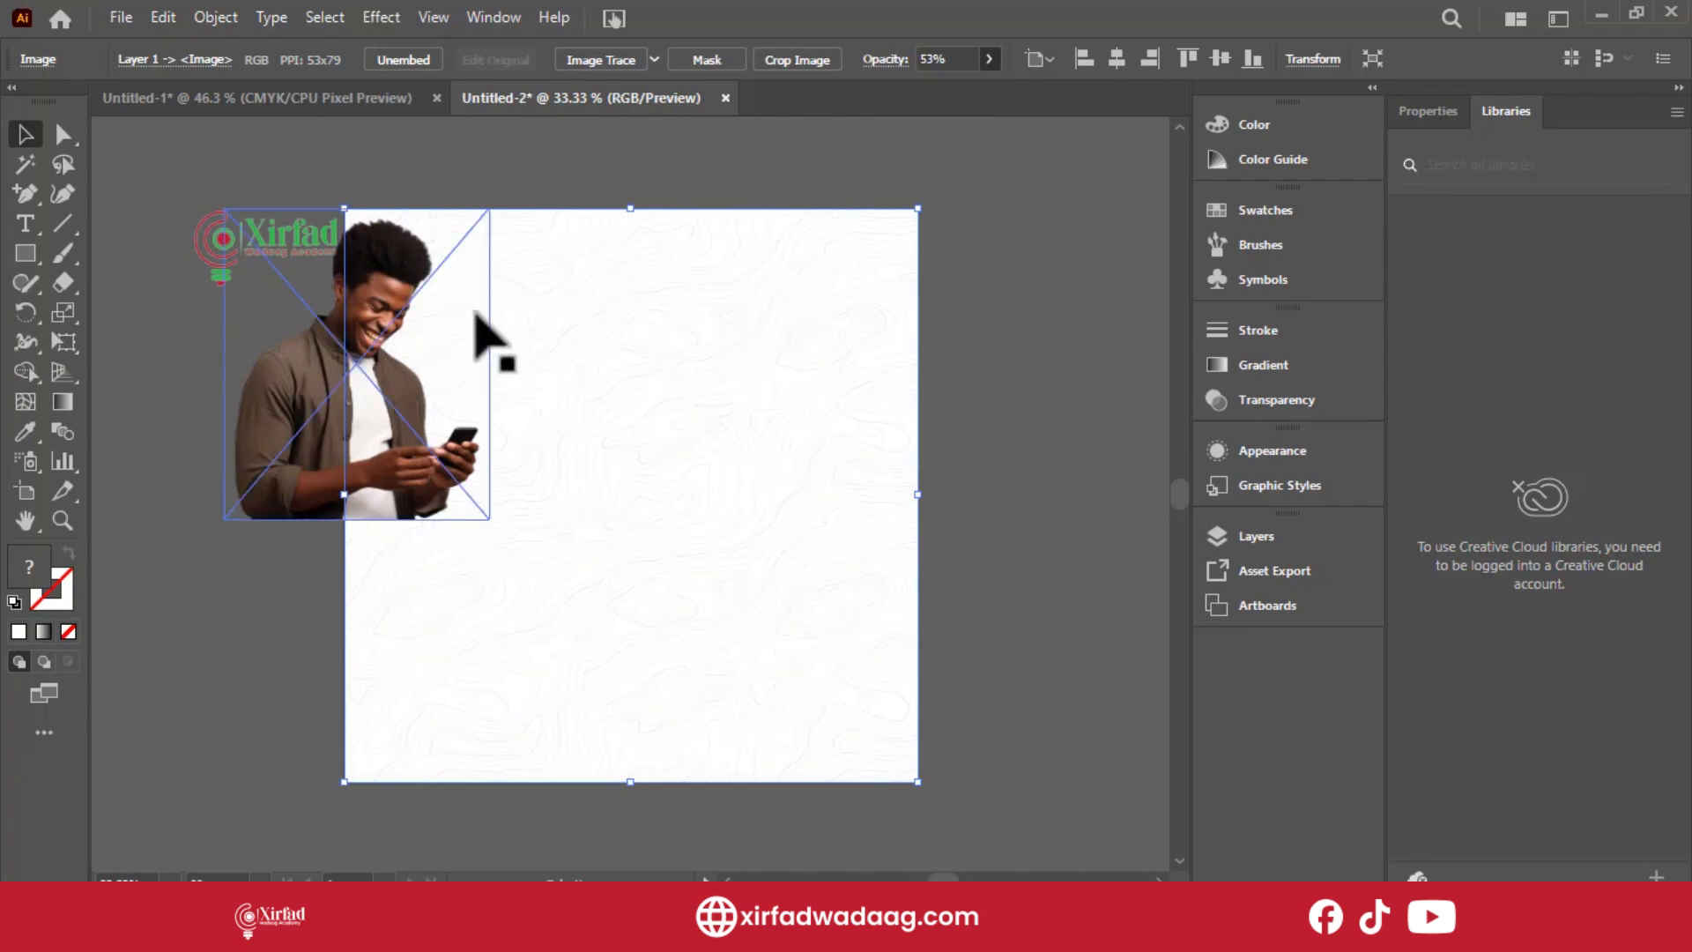
pyautogui.press('Delete')
# Move the man's photo to the artboard's lower-left area and enlarge it proportionally, leaving a strip free below it.
pyautogui.moveTo(353, 365); pyautogui.dragTo(484, 564)
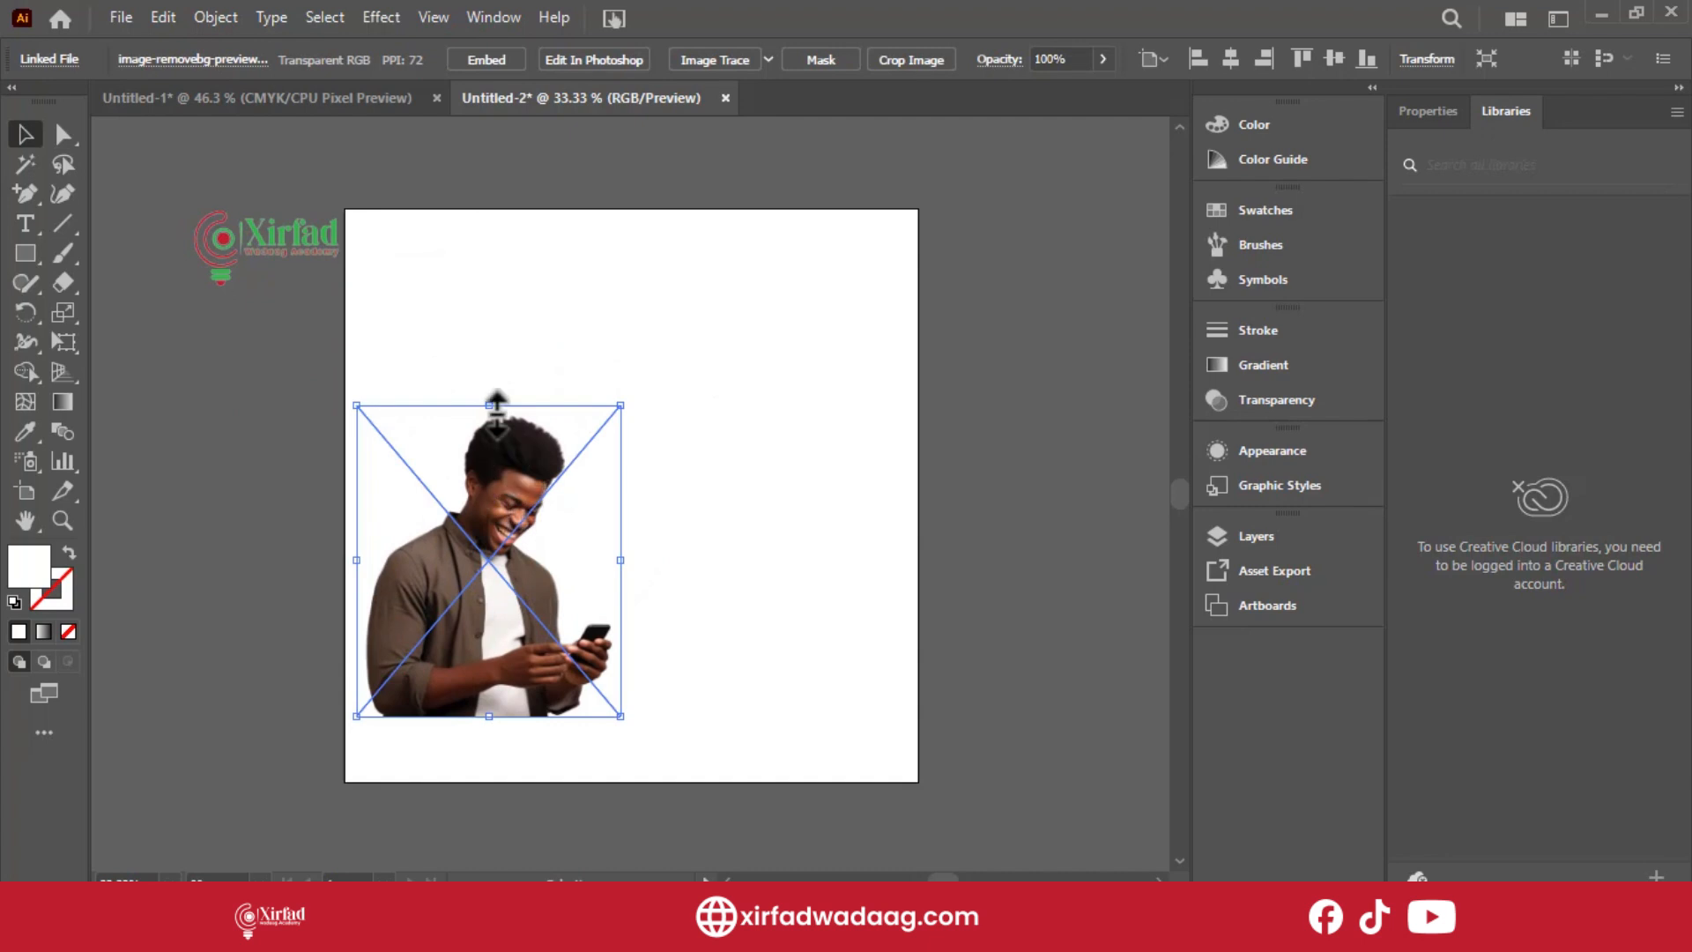
pyautogui.moveTo(496, 401); pyautogui.dragTo(495, 366)
pyautogui.moveTo(506, 499); pyautogui.dragTo(522, 457)
pyautogui.hscroll(1, 450, 458)
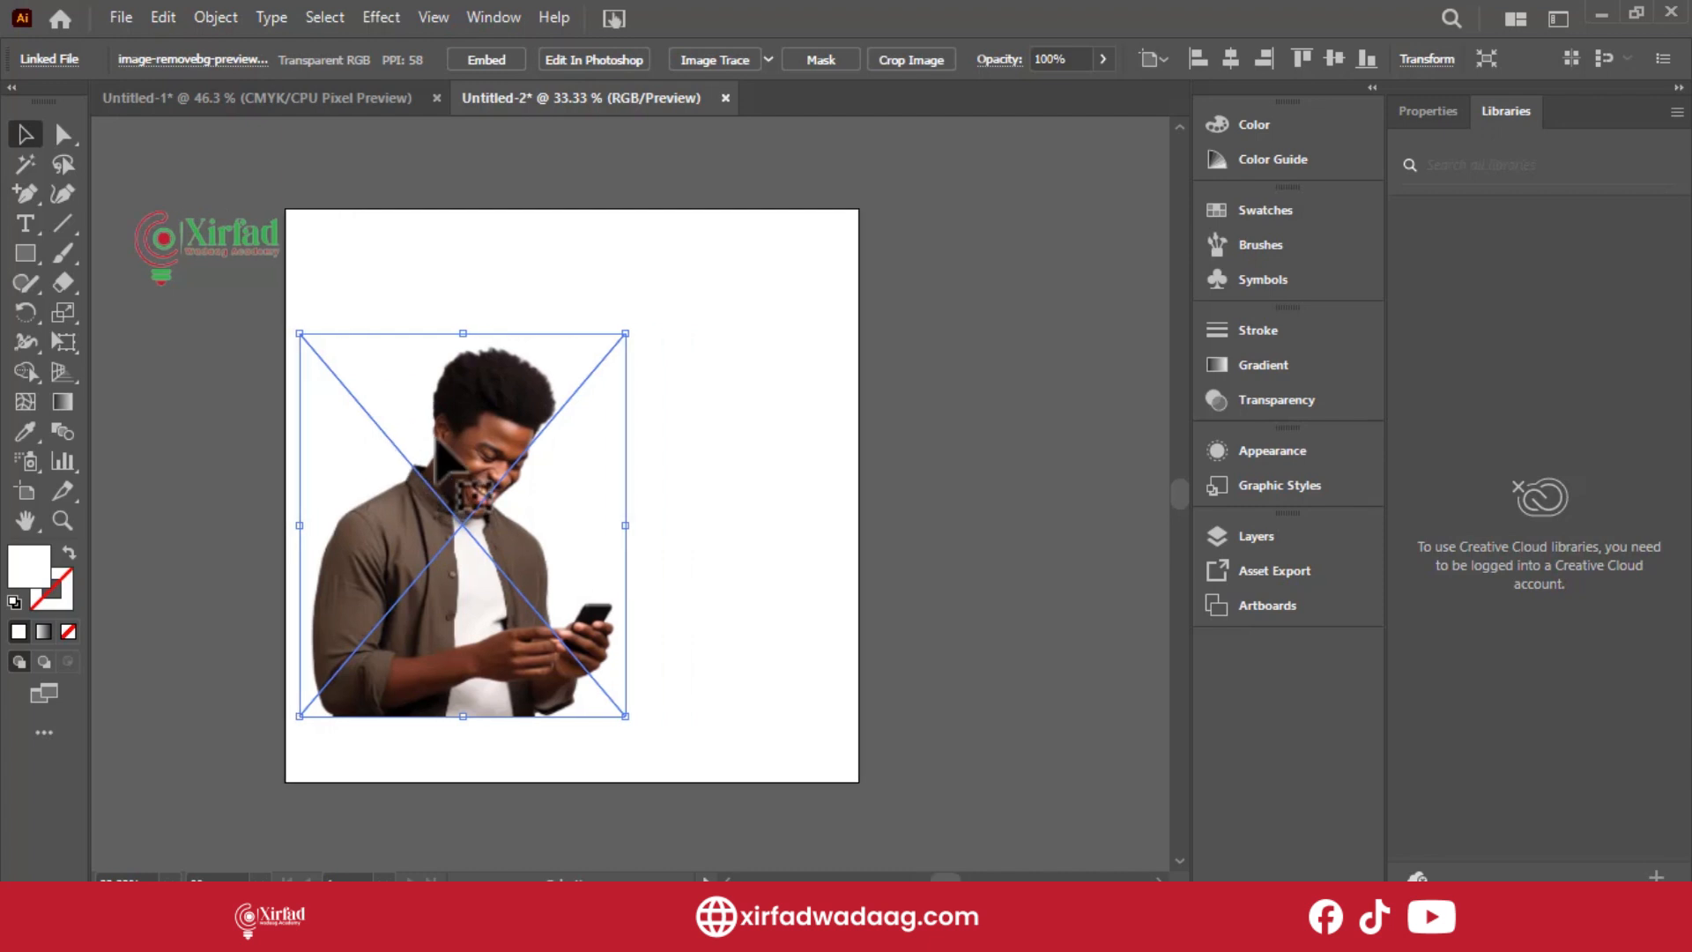
# Draw a thin rectangle across the artboard's full width directly below the man and fill it with the logo's red.
pyautogui.click(25, 253)
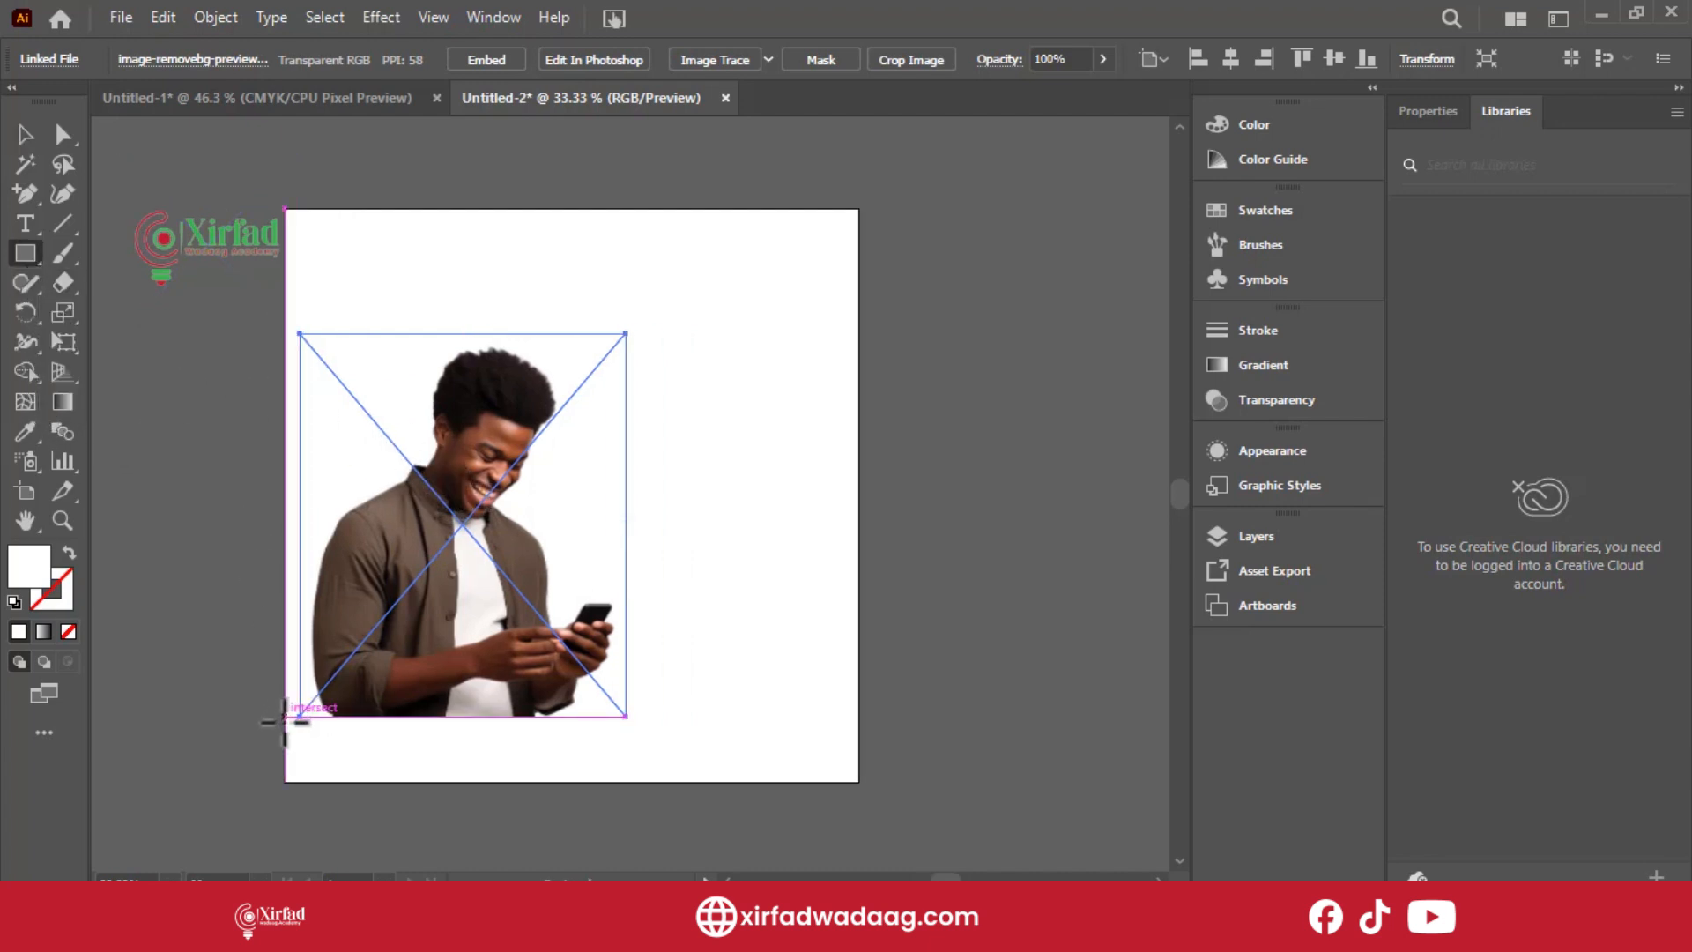
pyautogui.moveTo(284, 716); pyautogui.dragTo(858, 768)
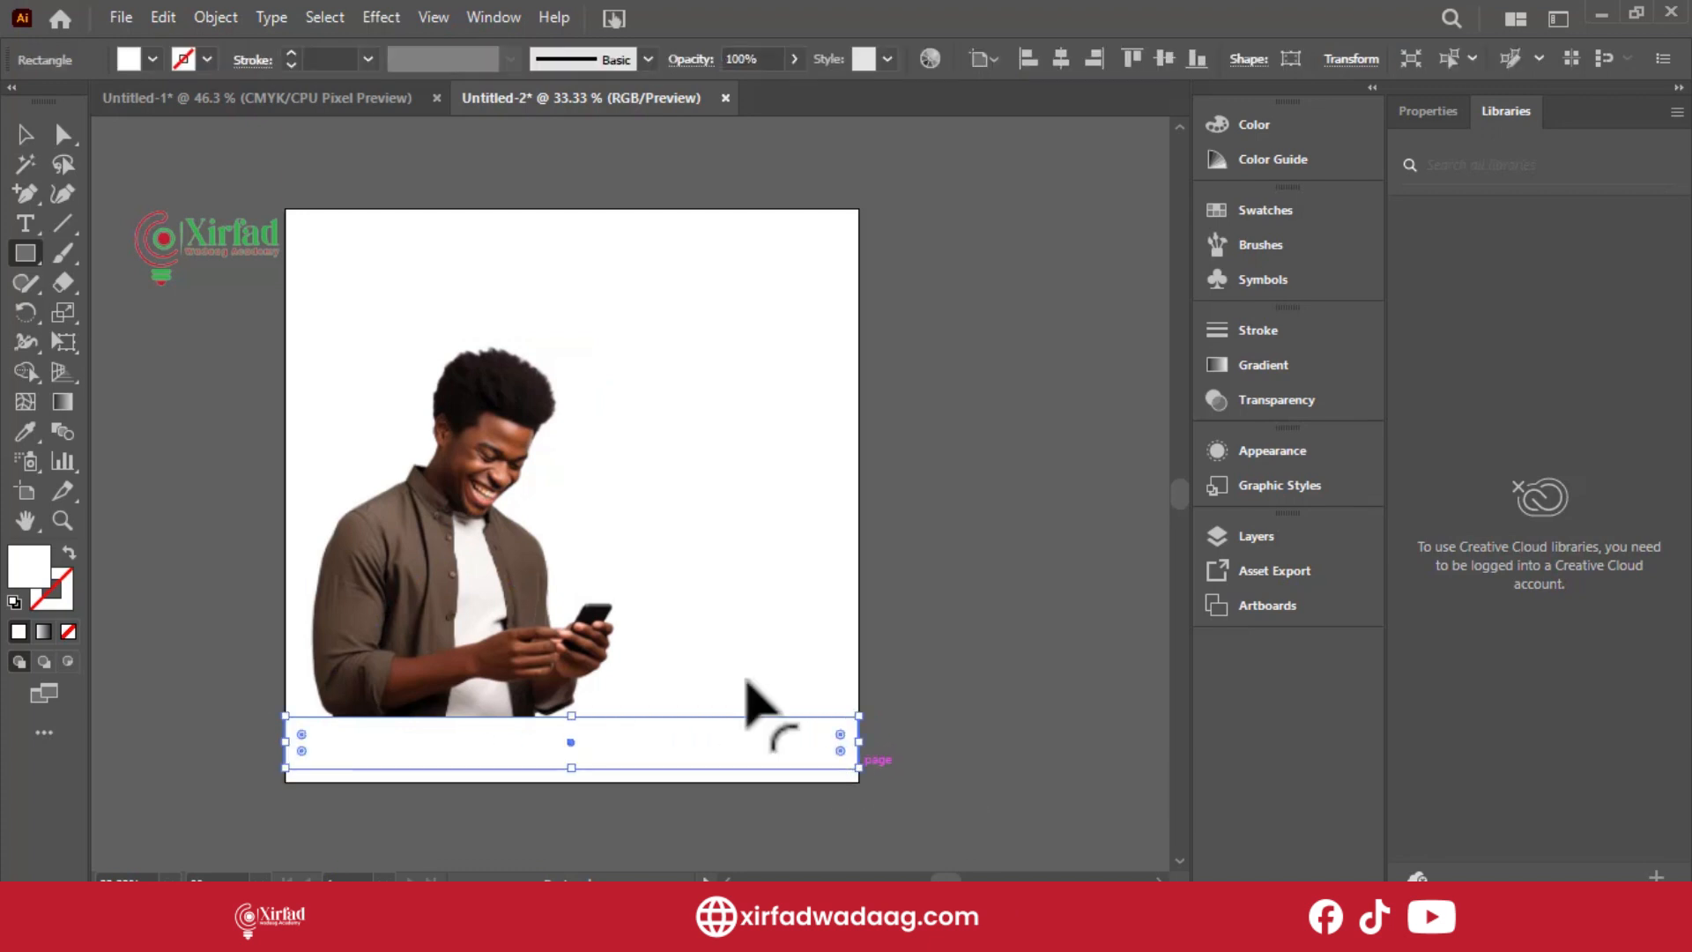
pyautogui.click(19, 434)
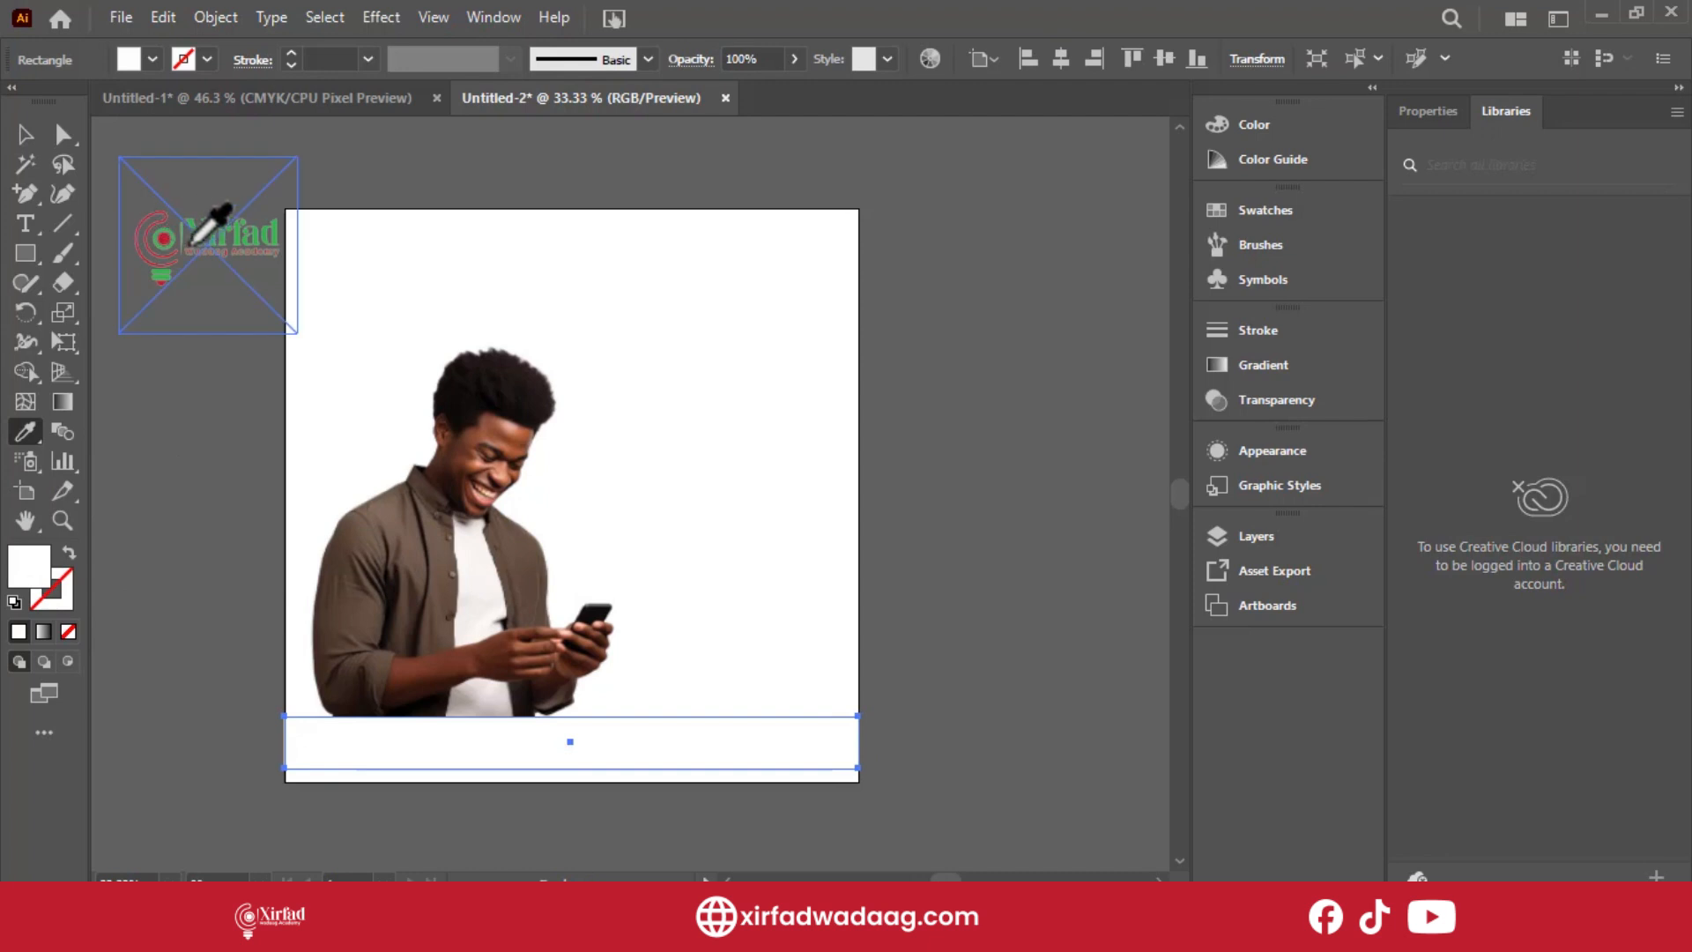
pyautogui.click(161, 240)
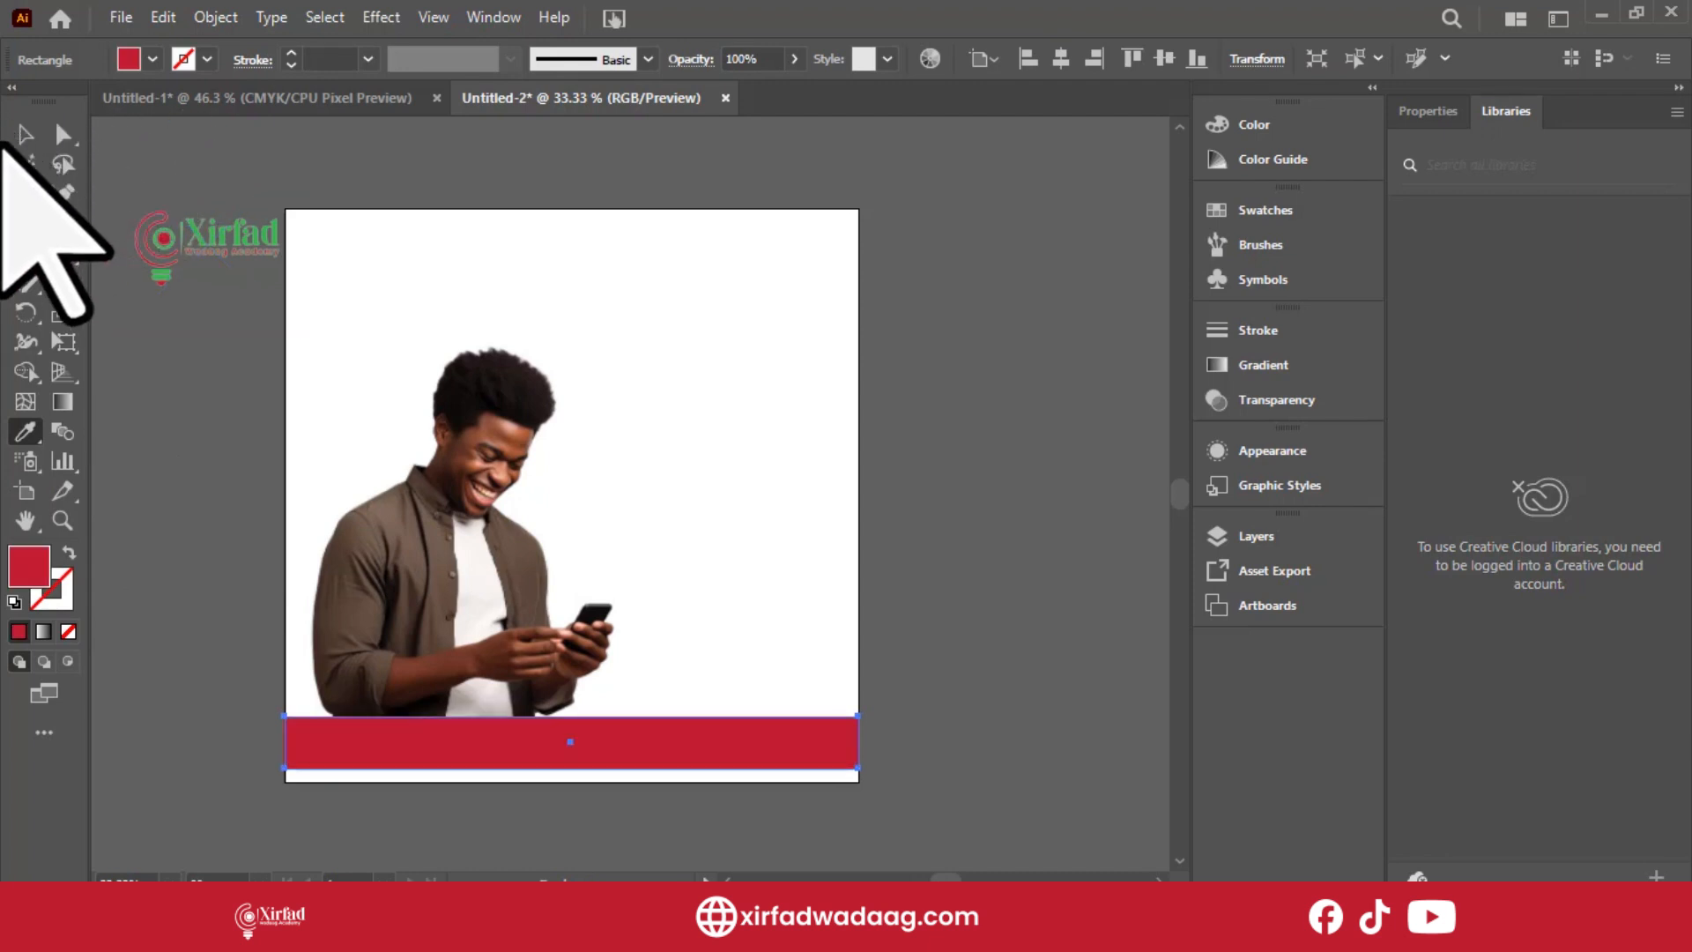
pyautogui.click(25, 134)
# Copy the red and green color sample rectangles from Untitled-1 to beside the artboard's upper-right corner in Untitled-2.
pyautogui.click(190, 99)
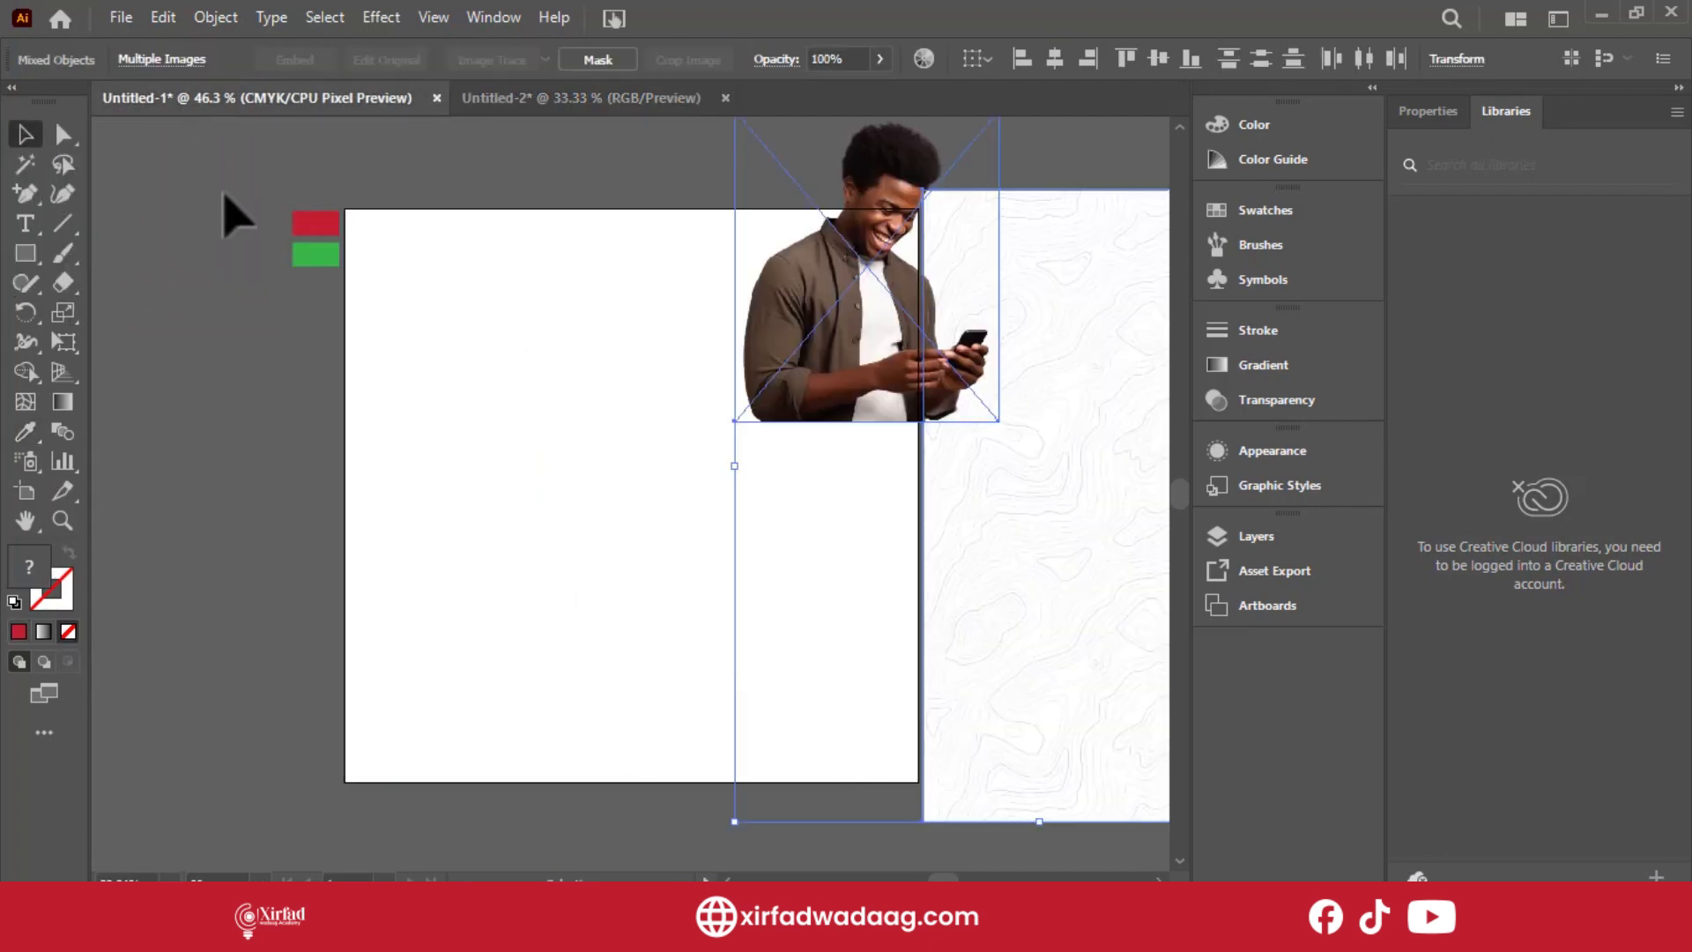
pyautogui.moveTo(333, 266); pyautogui.dragTo(907, 233)
pyautogui.click(961, 258)
# Inspect the fill color values of the red sample rectangle in the Color Picker.
pyautogui.click(907, 229)
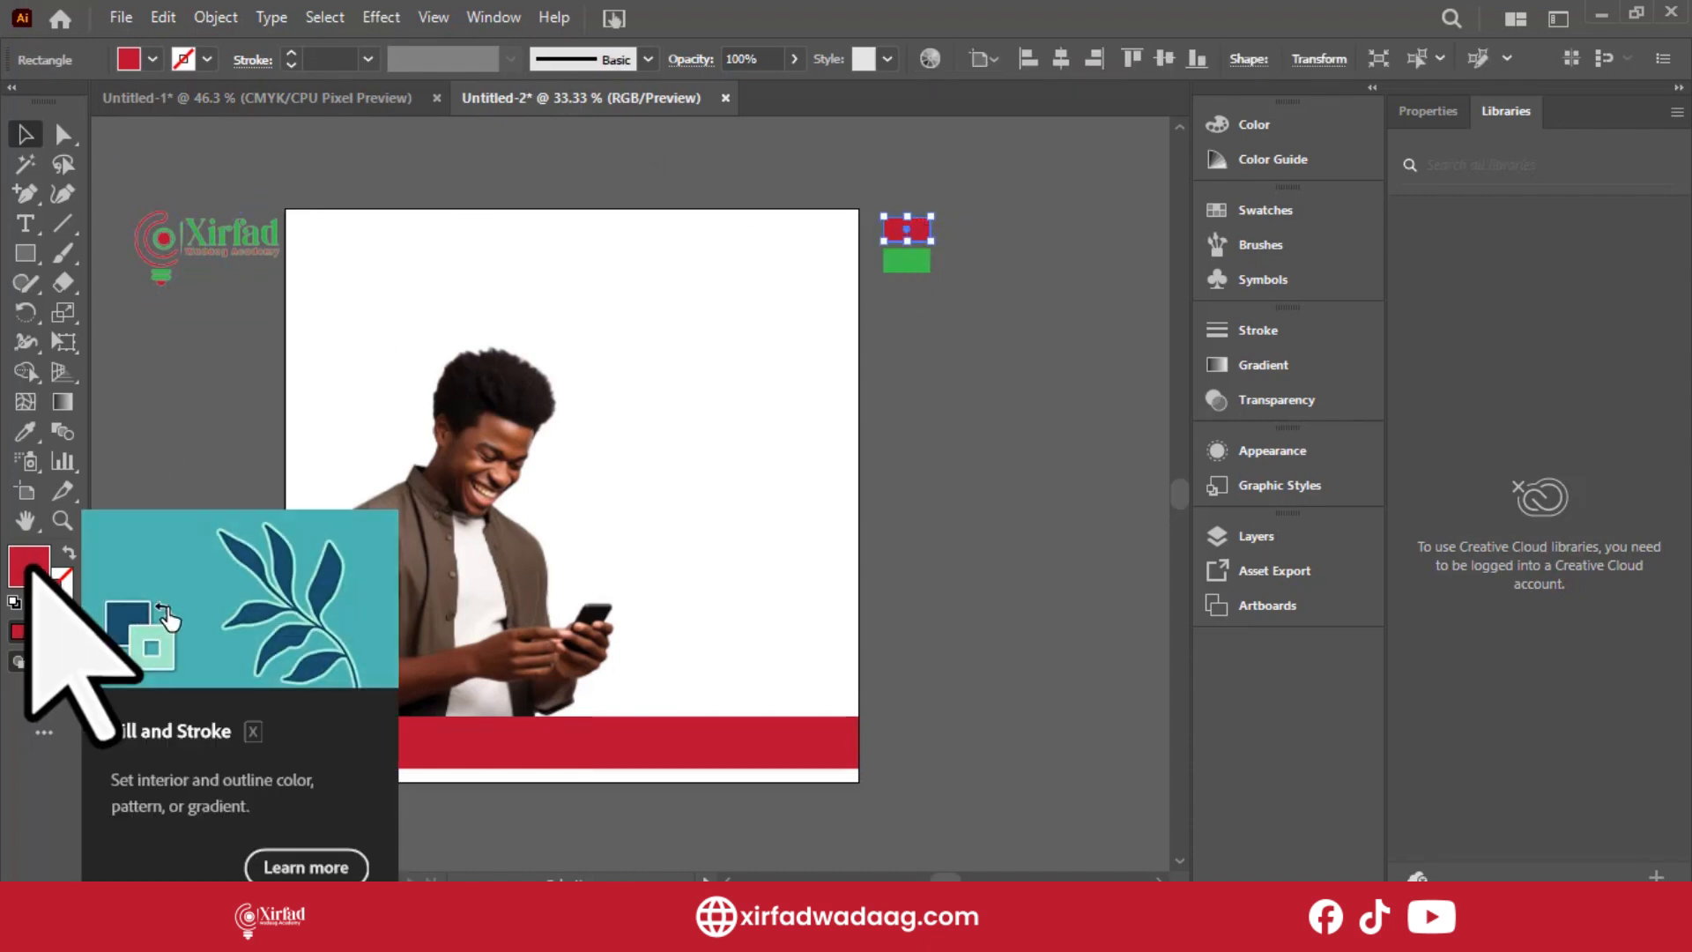
pyautogui.doubleClick(28, 566)
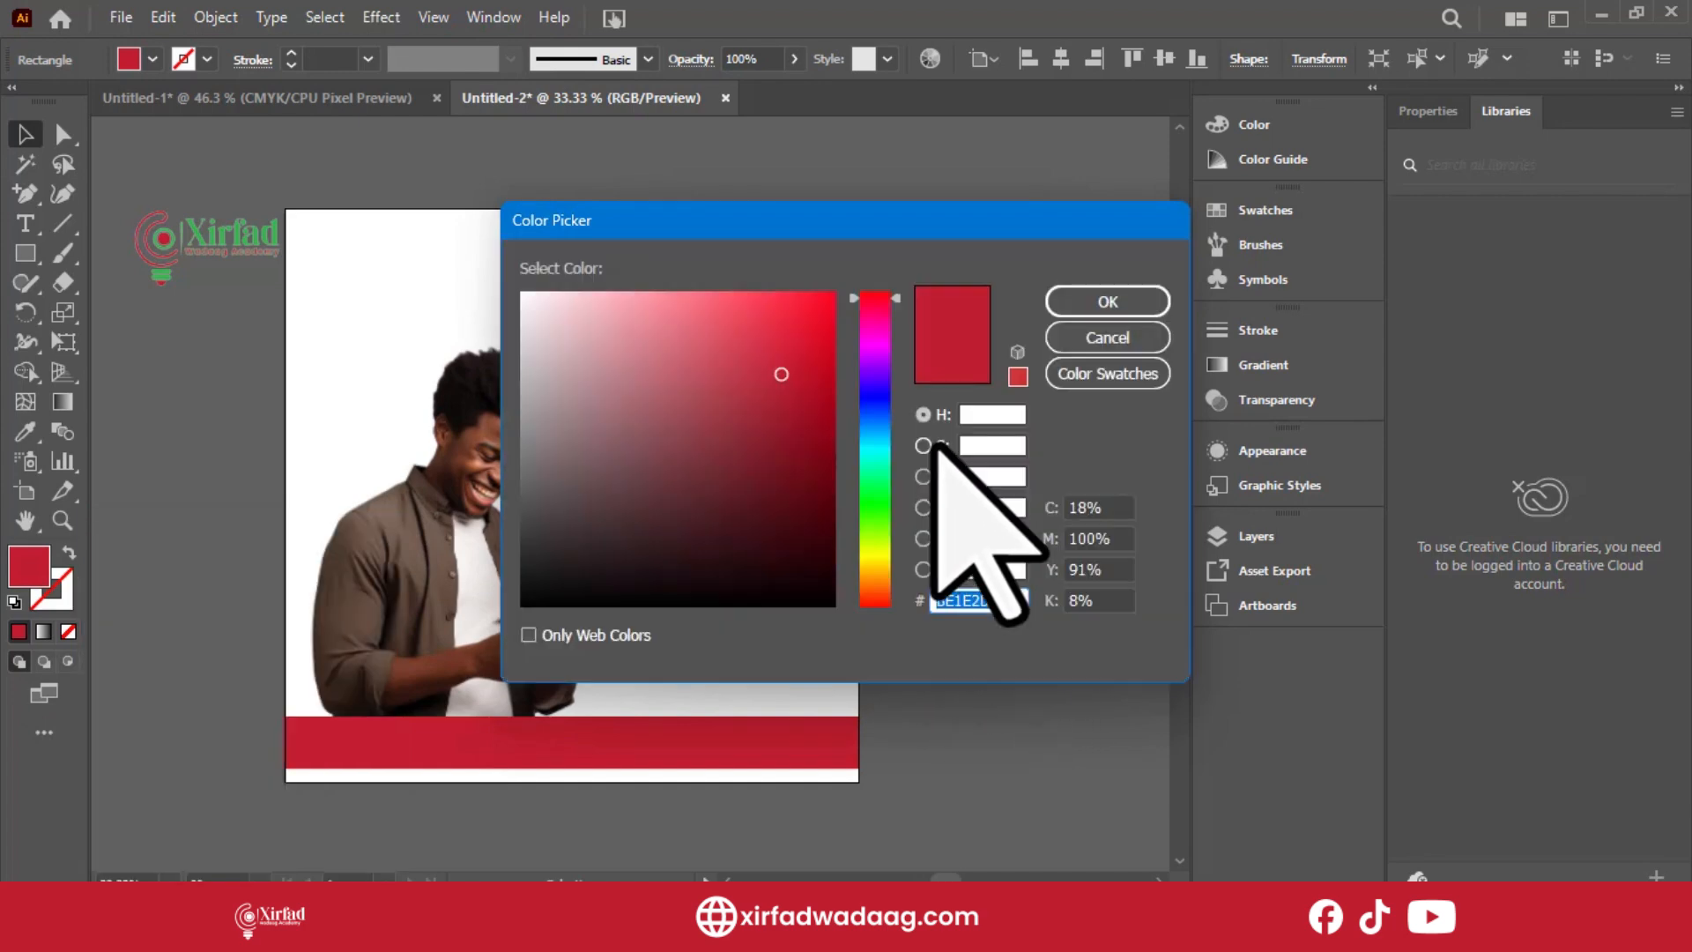
pyautogui.press('Return')
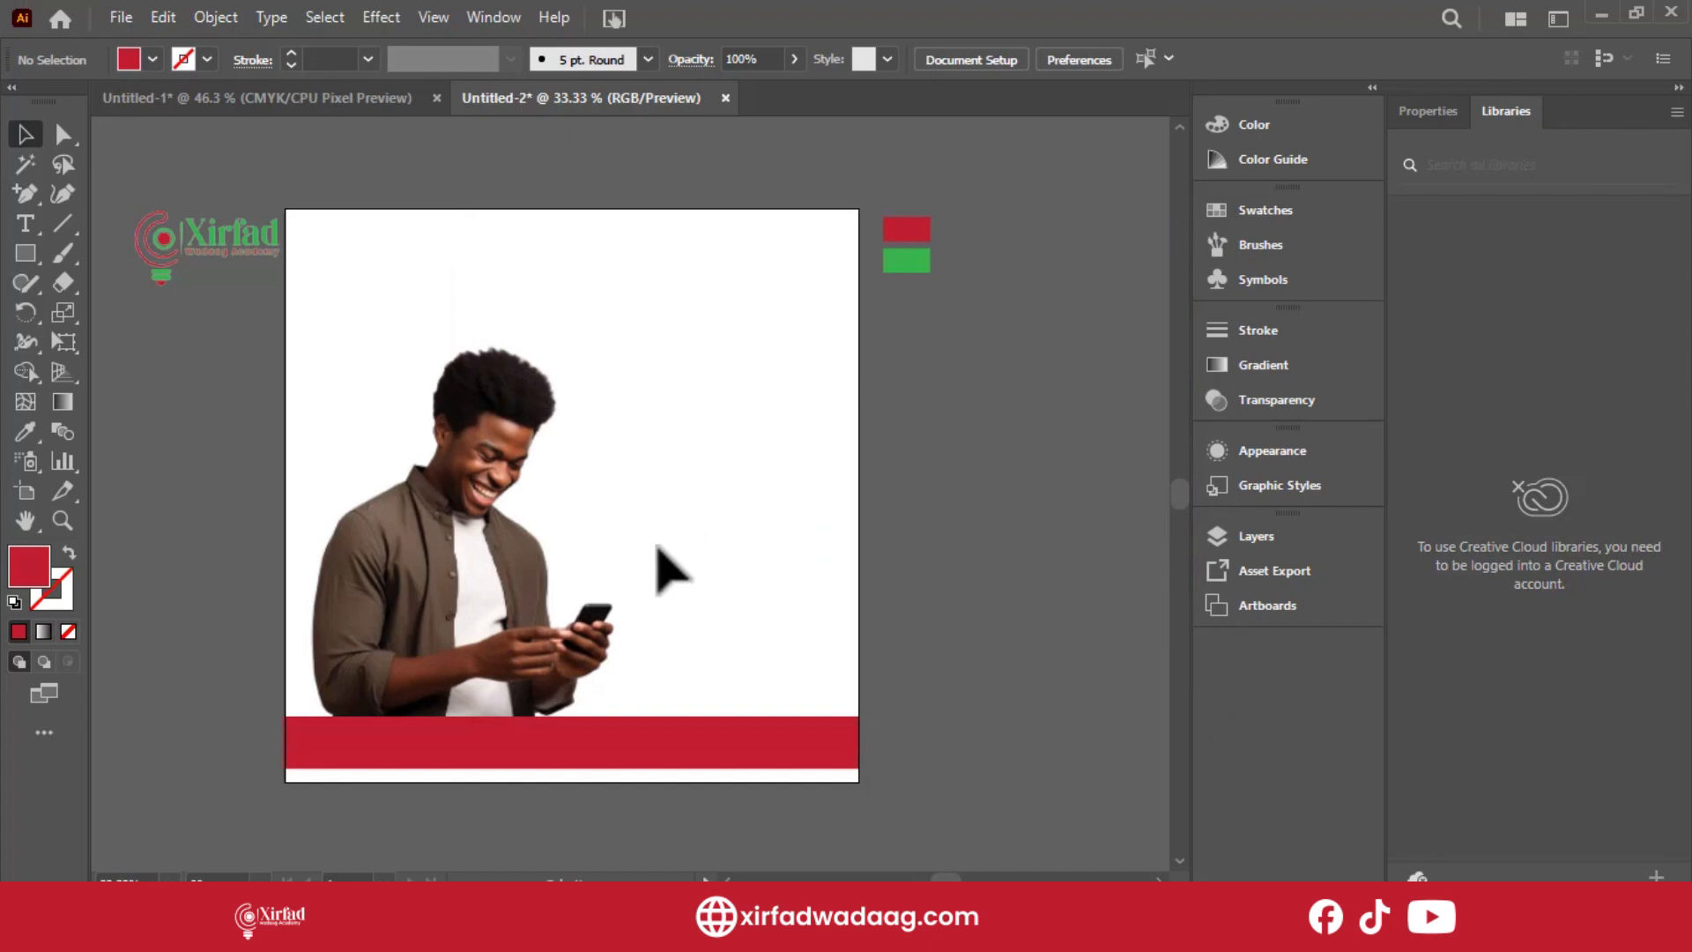
# Add the text "February Online Class" in the empty upper-right part of the artboard, beside the man's head.
pyautogui.click(25, 224)
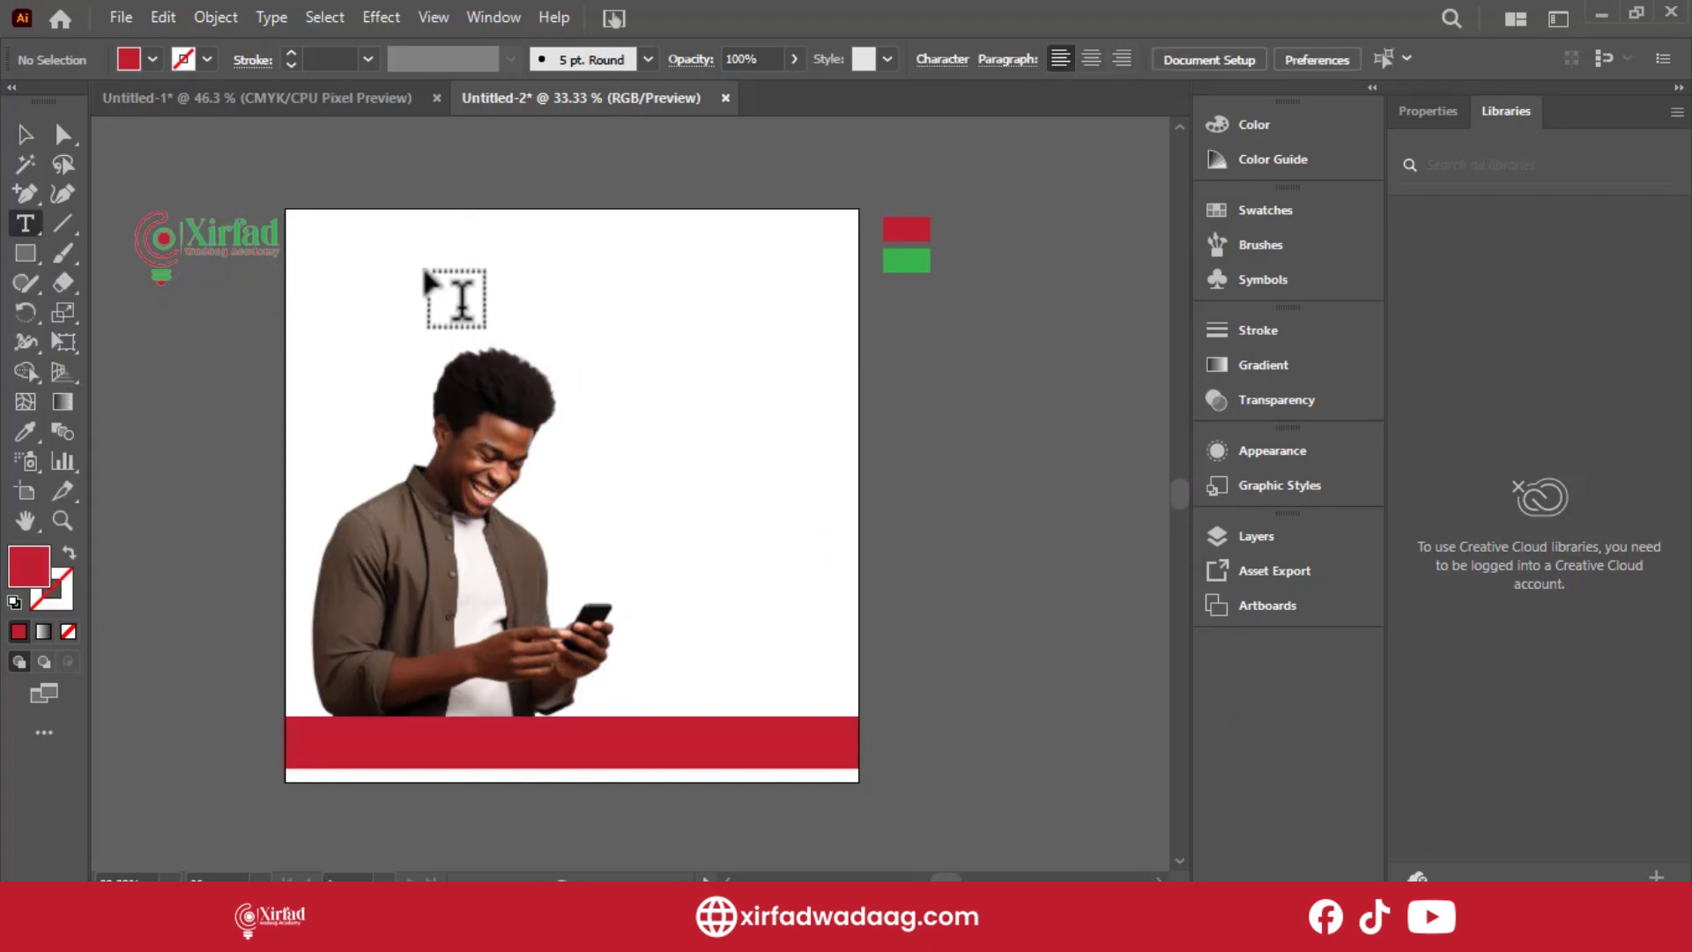
pyautogui.click(631, 344)
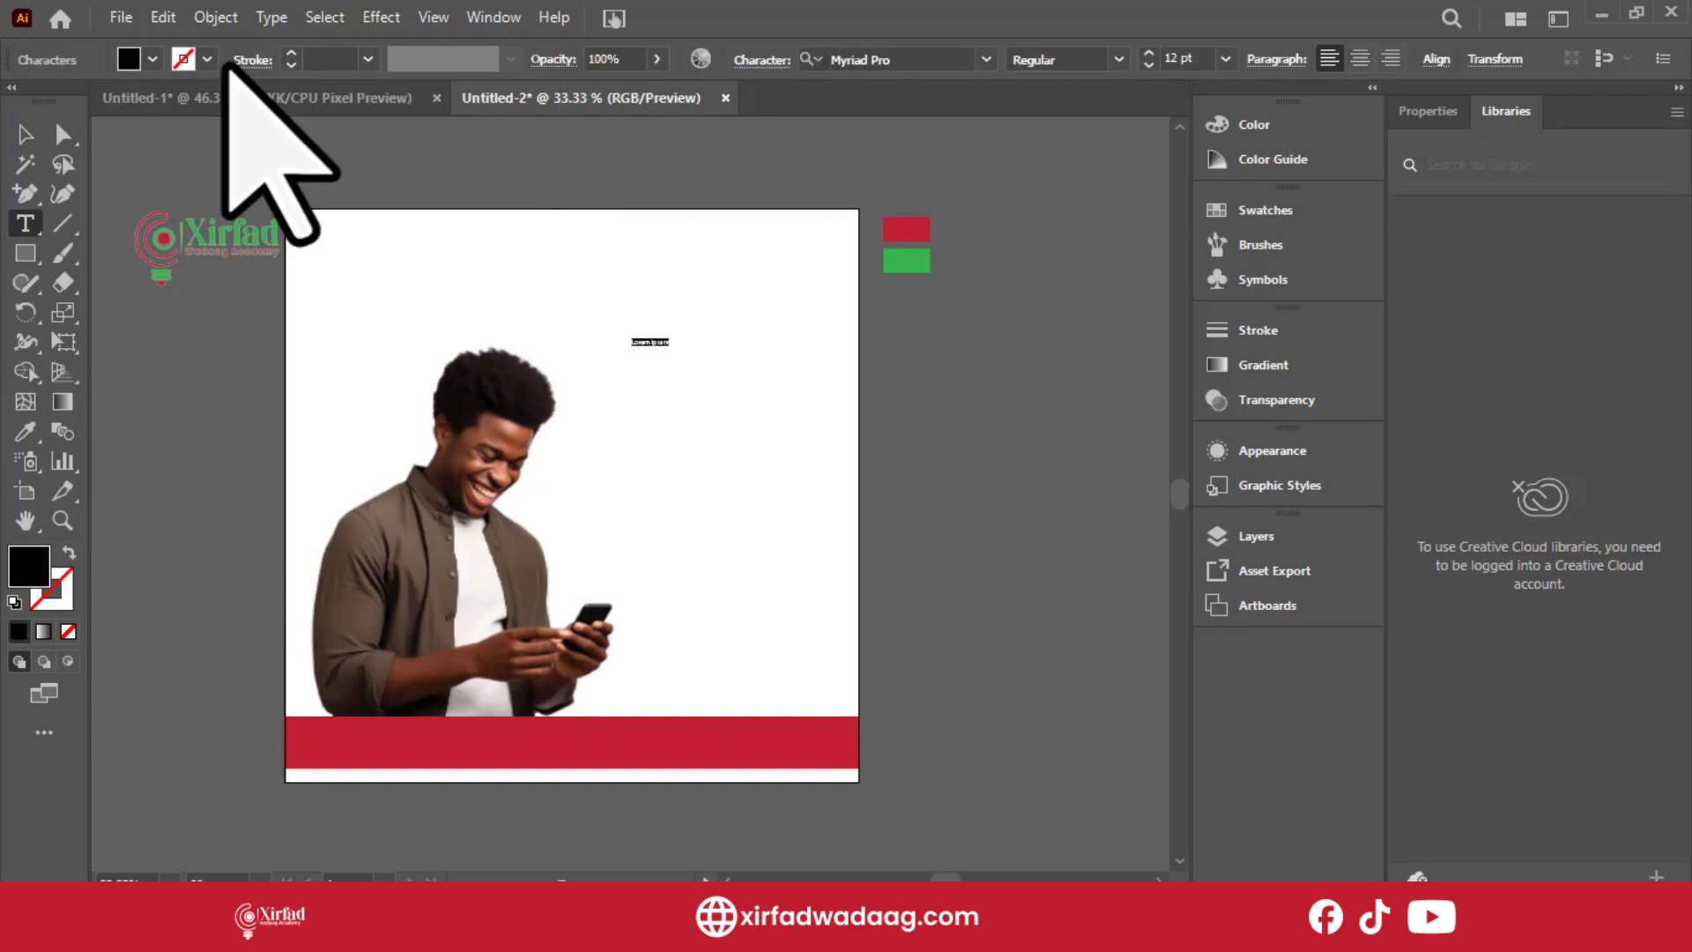
pyautogui.hotkey('ctrl', '=')
pyautogui.hotkey('ctrl', '=')
pyautogui.hotkey('ctrl', '=')
pyautogui.hotkey('ctrl', '=')
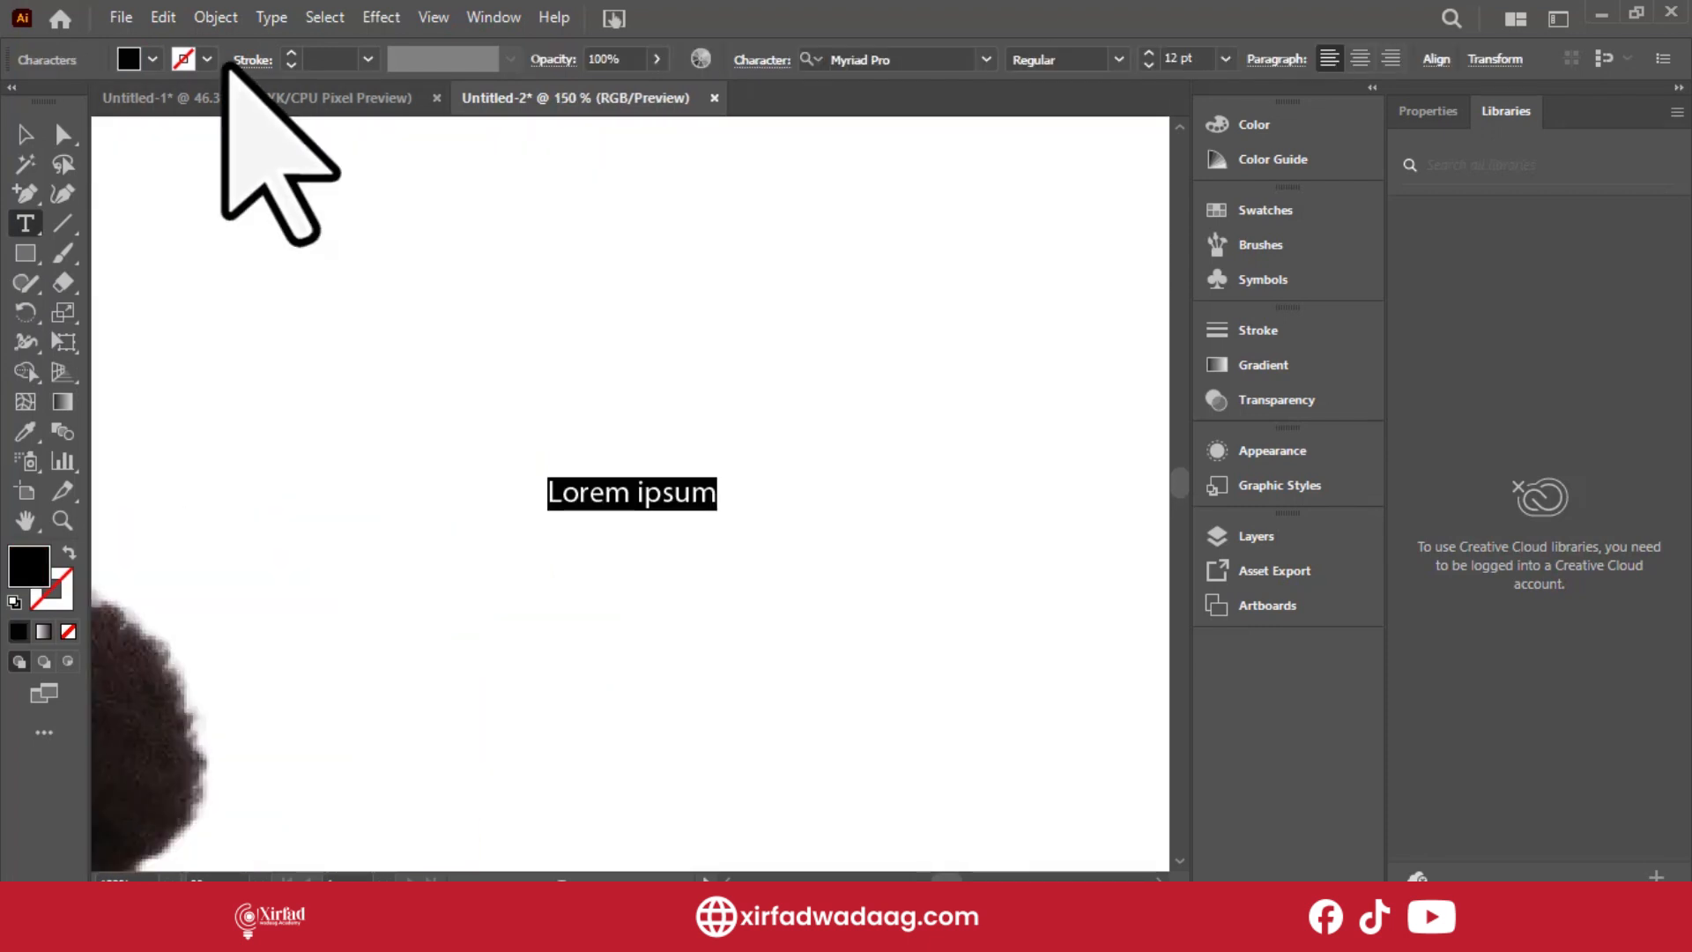
pyautogui.write('February Online Class')
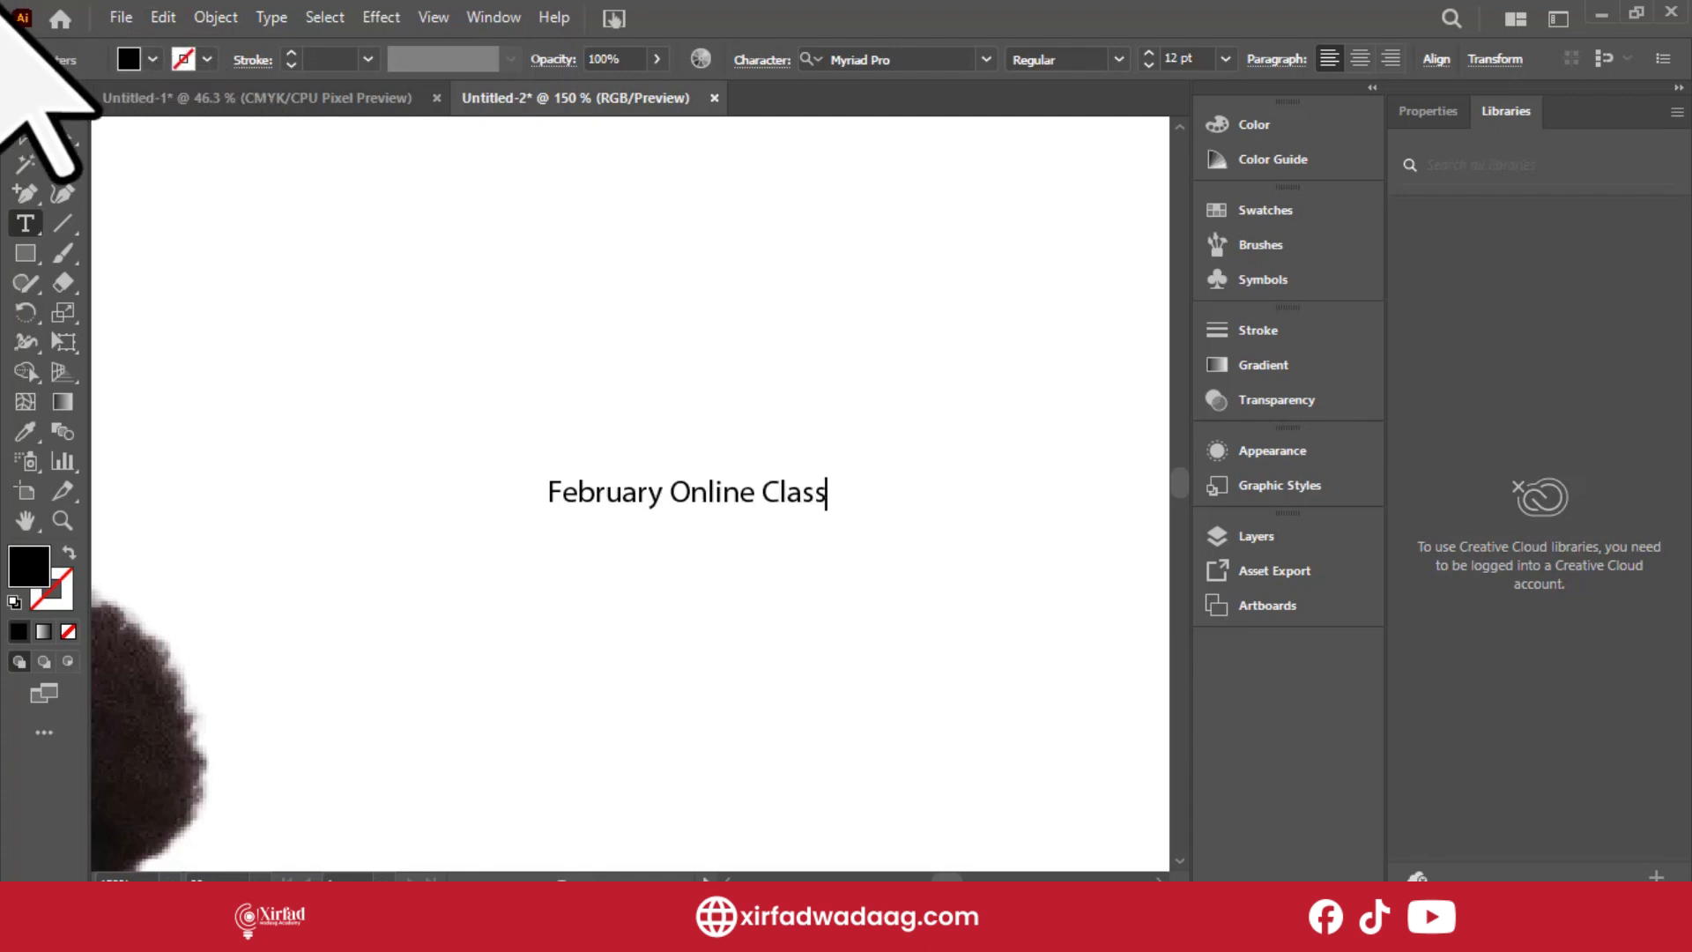
pyautogui.hotkey('ctrl', '0')
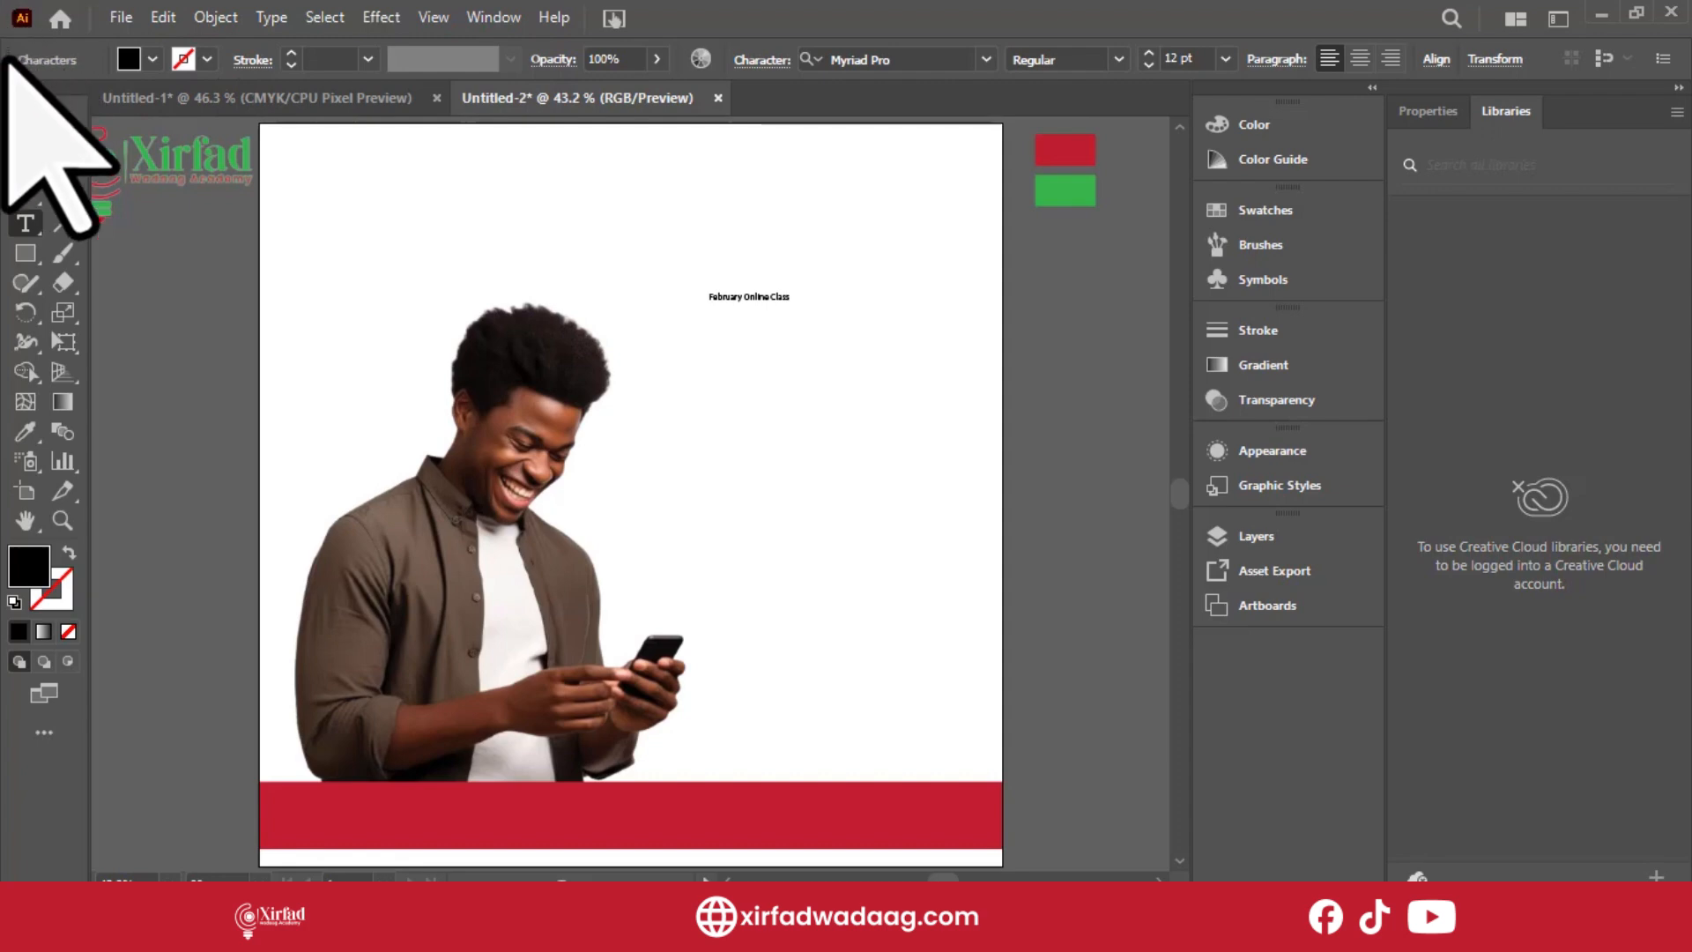
# Enlarge the "February Online Class" text to about 56 pt and place it above and beside the man's head.
pyautogui.click(26, 136)
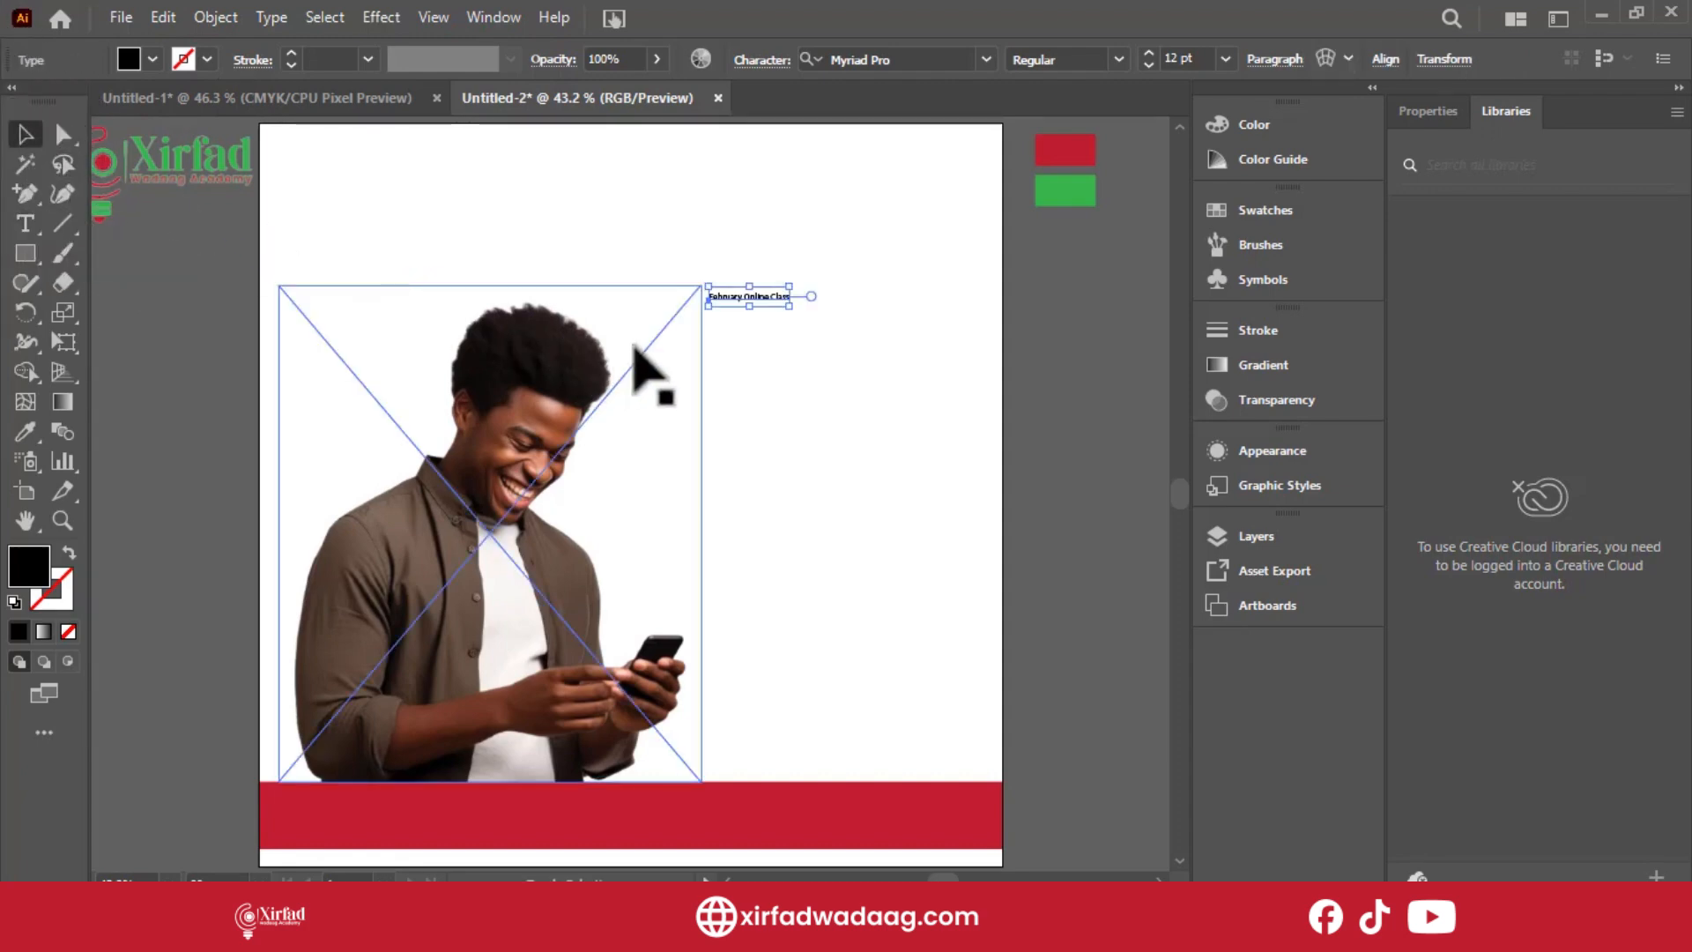
pyautogui.moveTo(785, 303); pyautogui.dragTo(942, 365)
pyautogui.moveTo(788, 308); pyautogui.dragTo(818, 298)
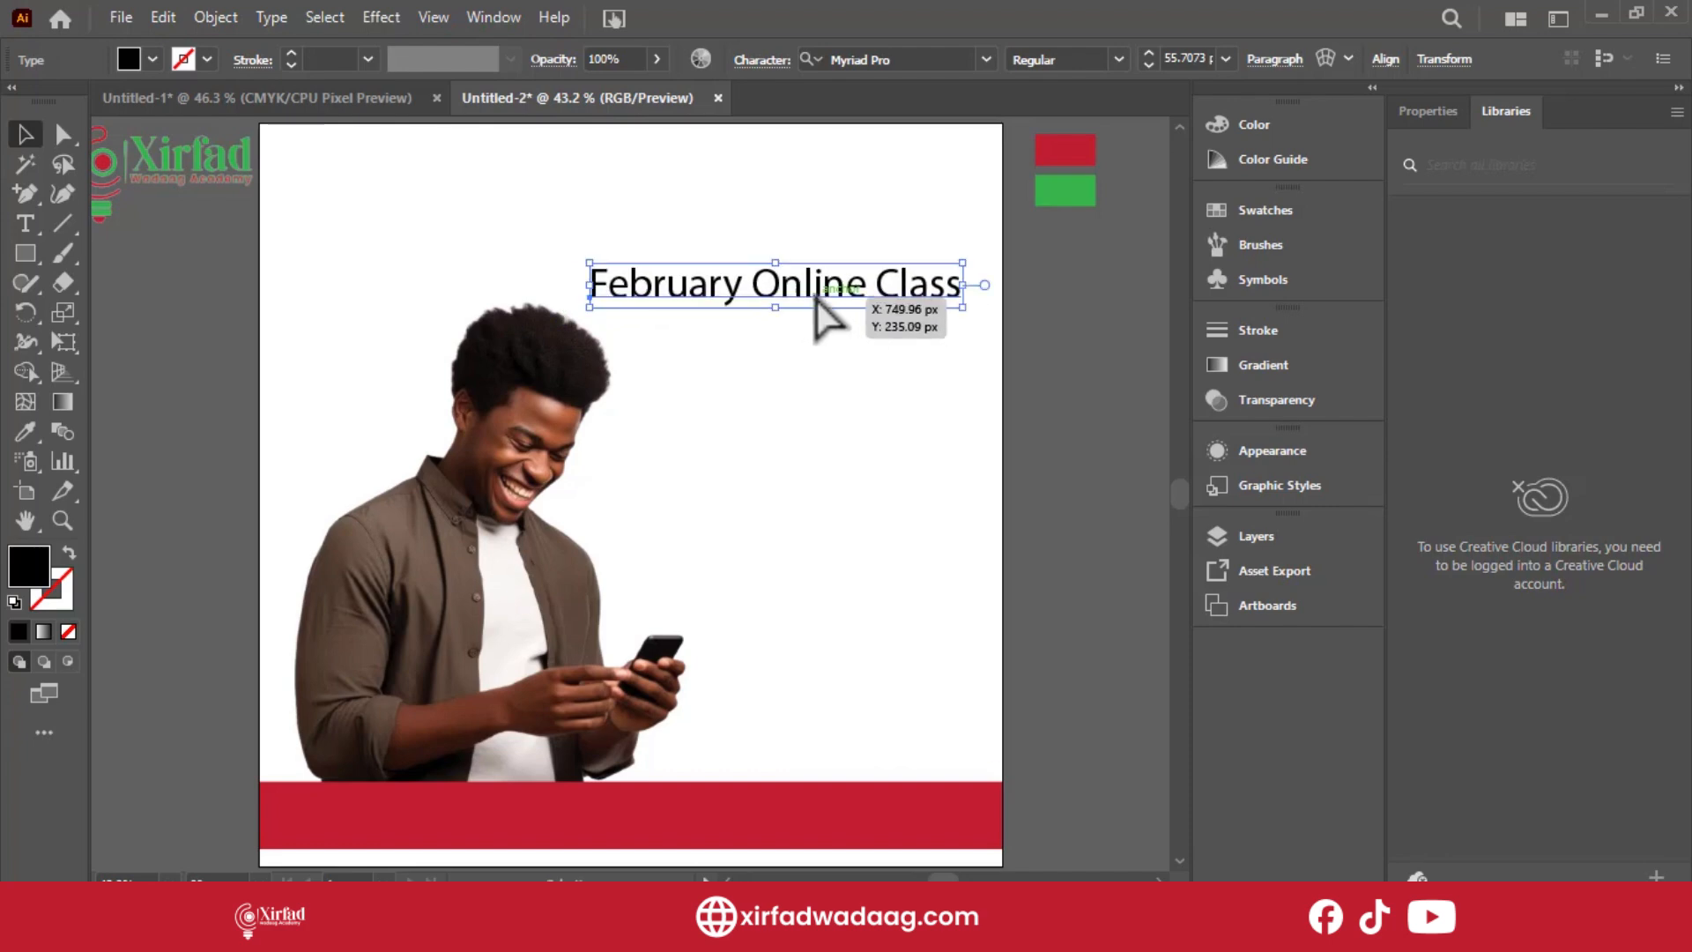
# Change the headline's font to asimilates Regular.
pyautogui.click(897, 58)
pyautogui.write('as')
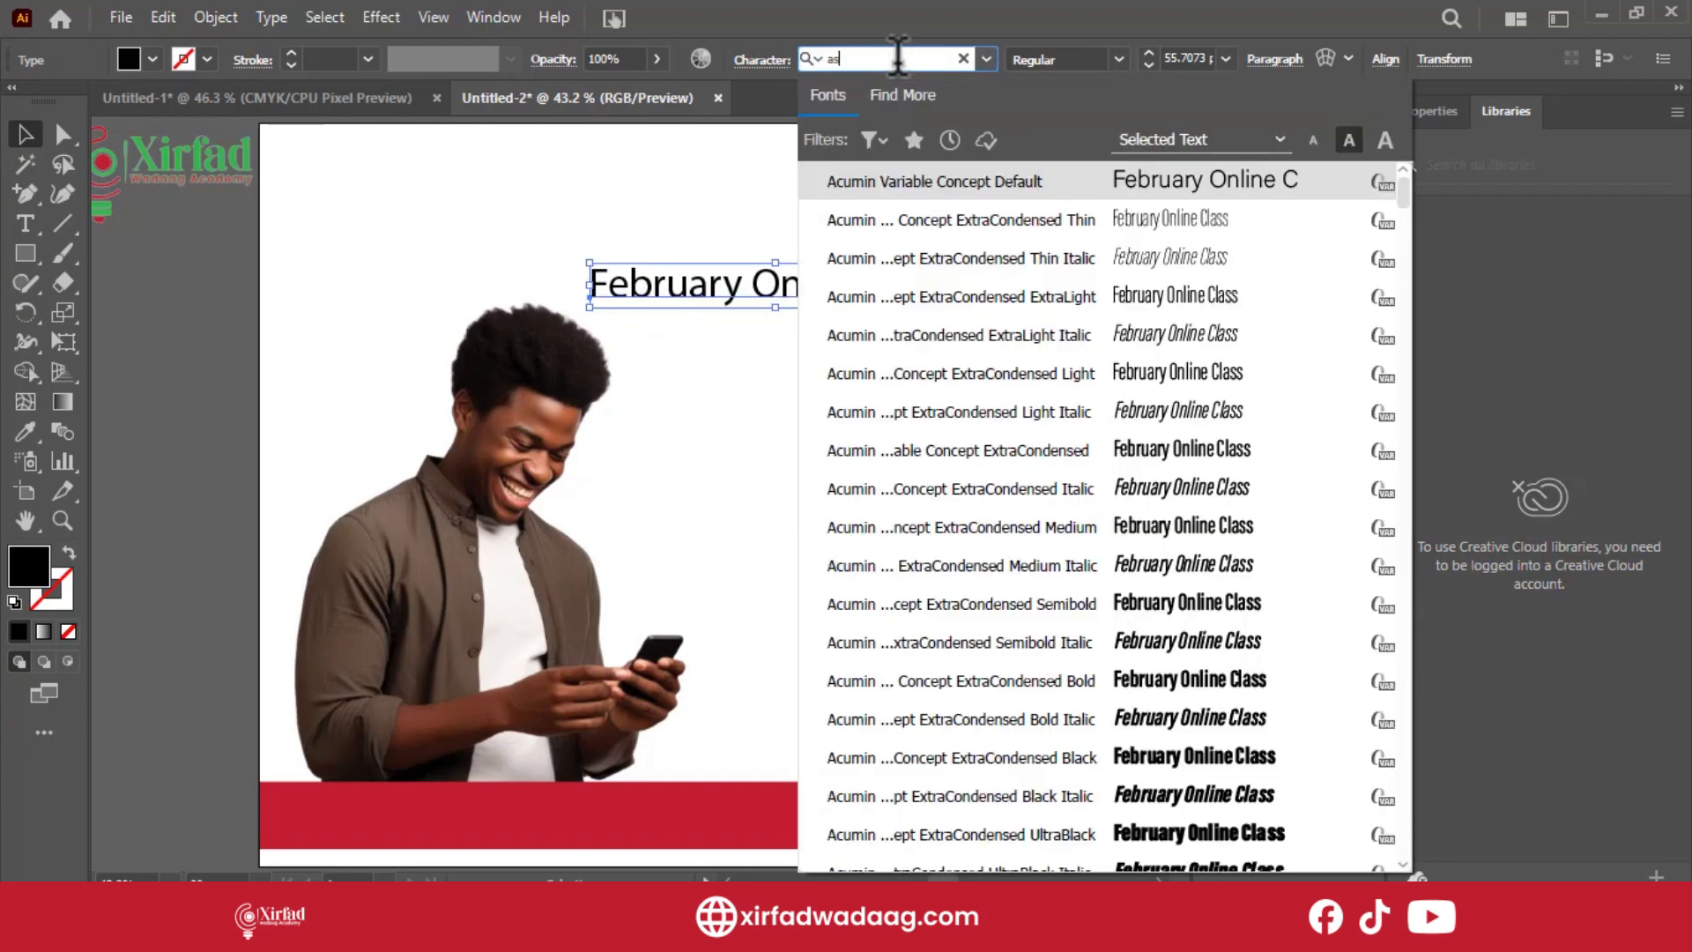
pyautogui.write('i')
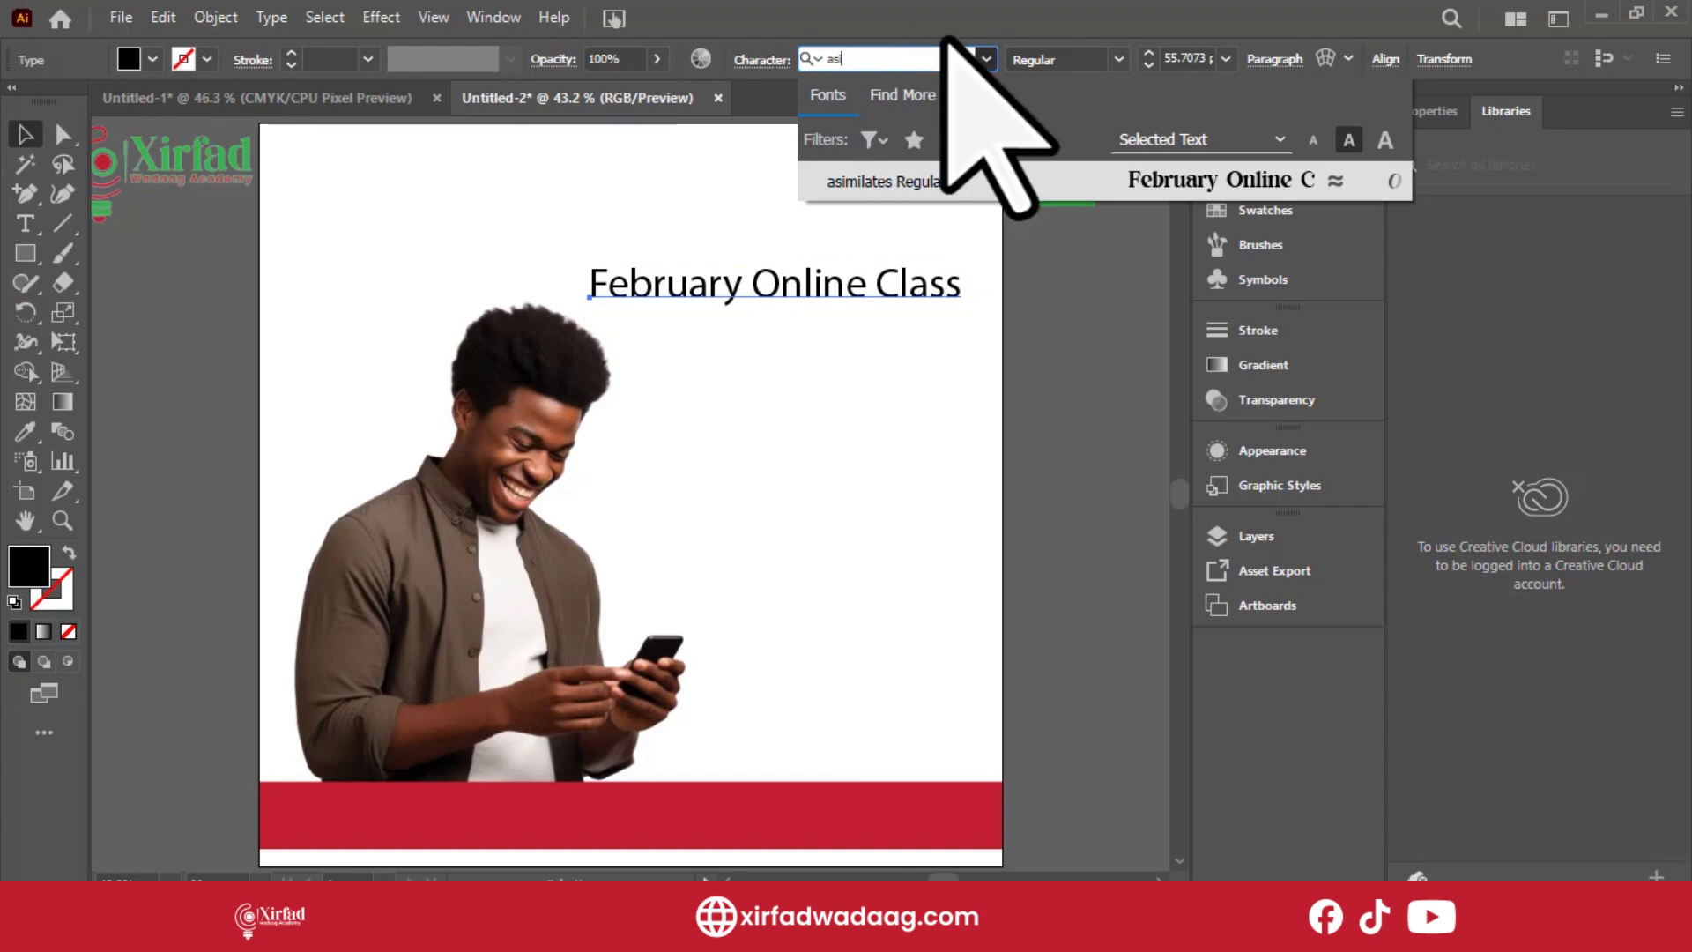
pyautogui.click(1121, 181)
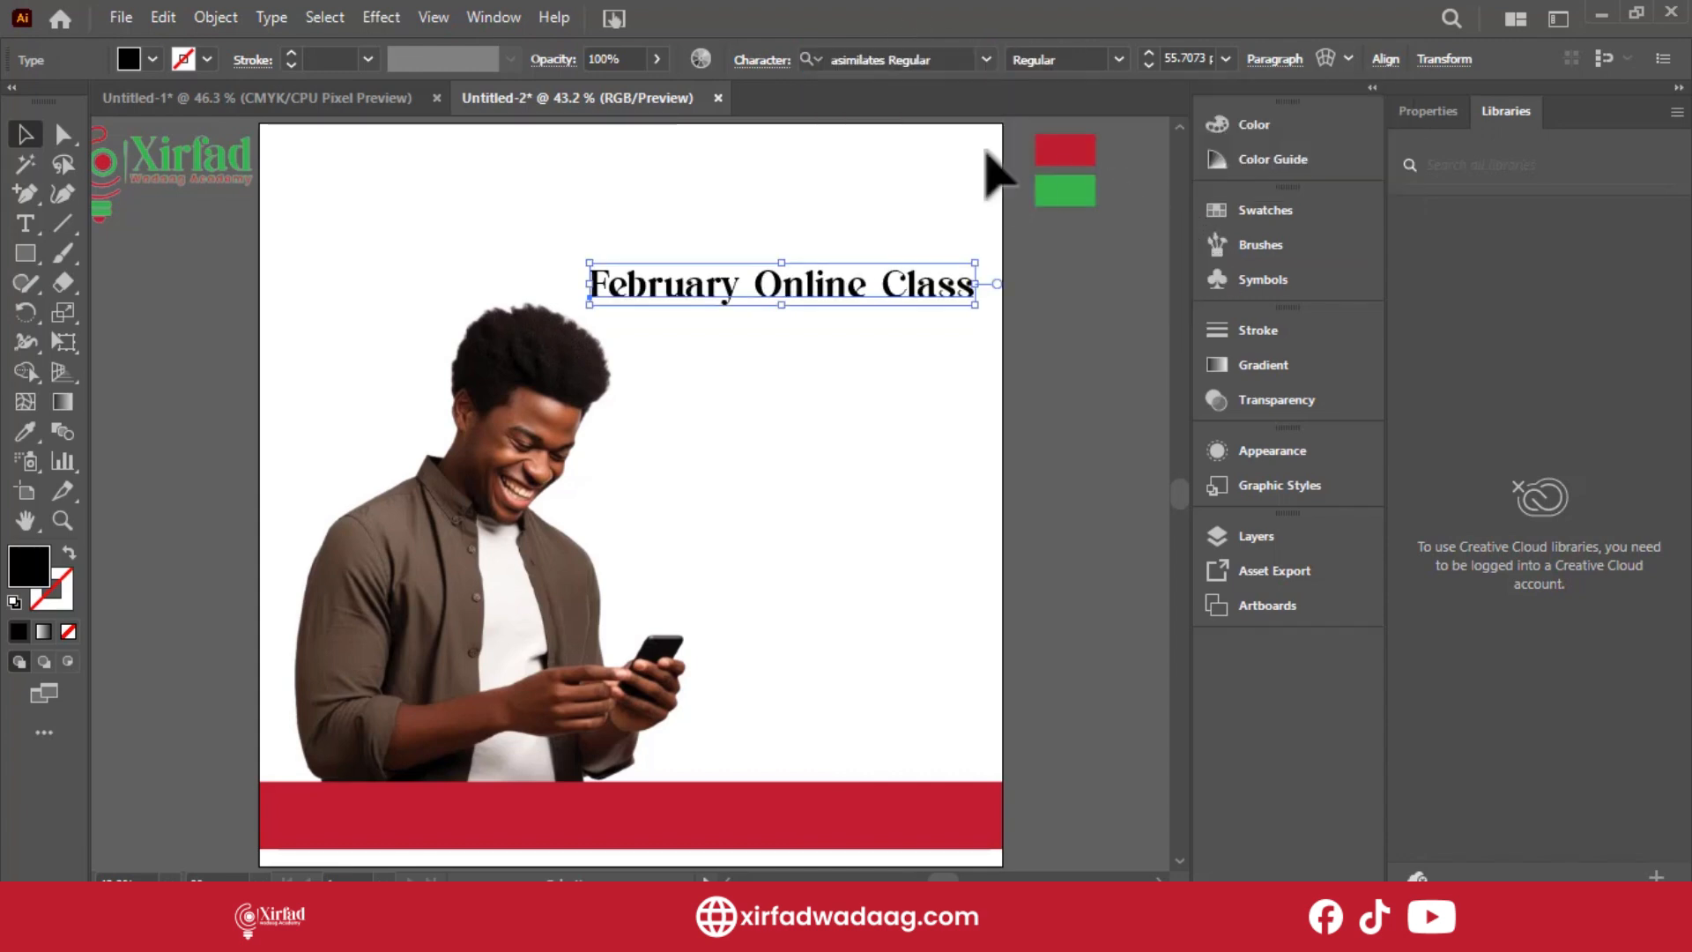
# Recolor the headline with the red sampled from the color rectangle beside the artboard.
pyautogui.click(25, 431)
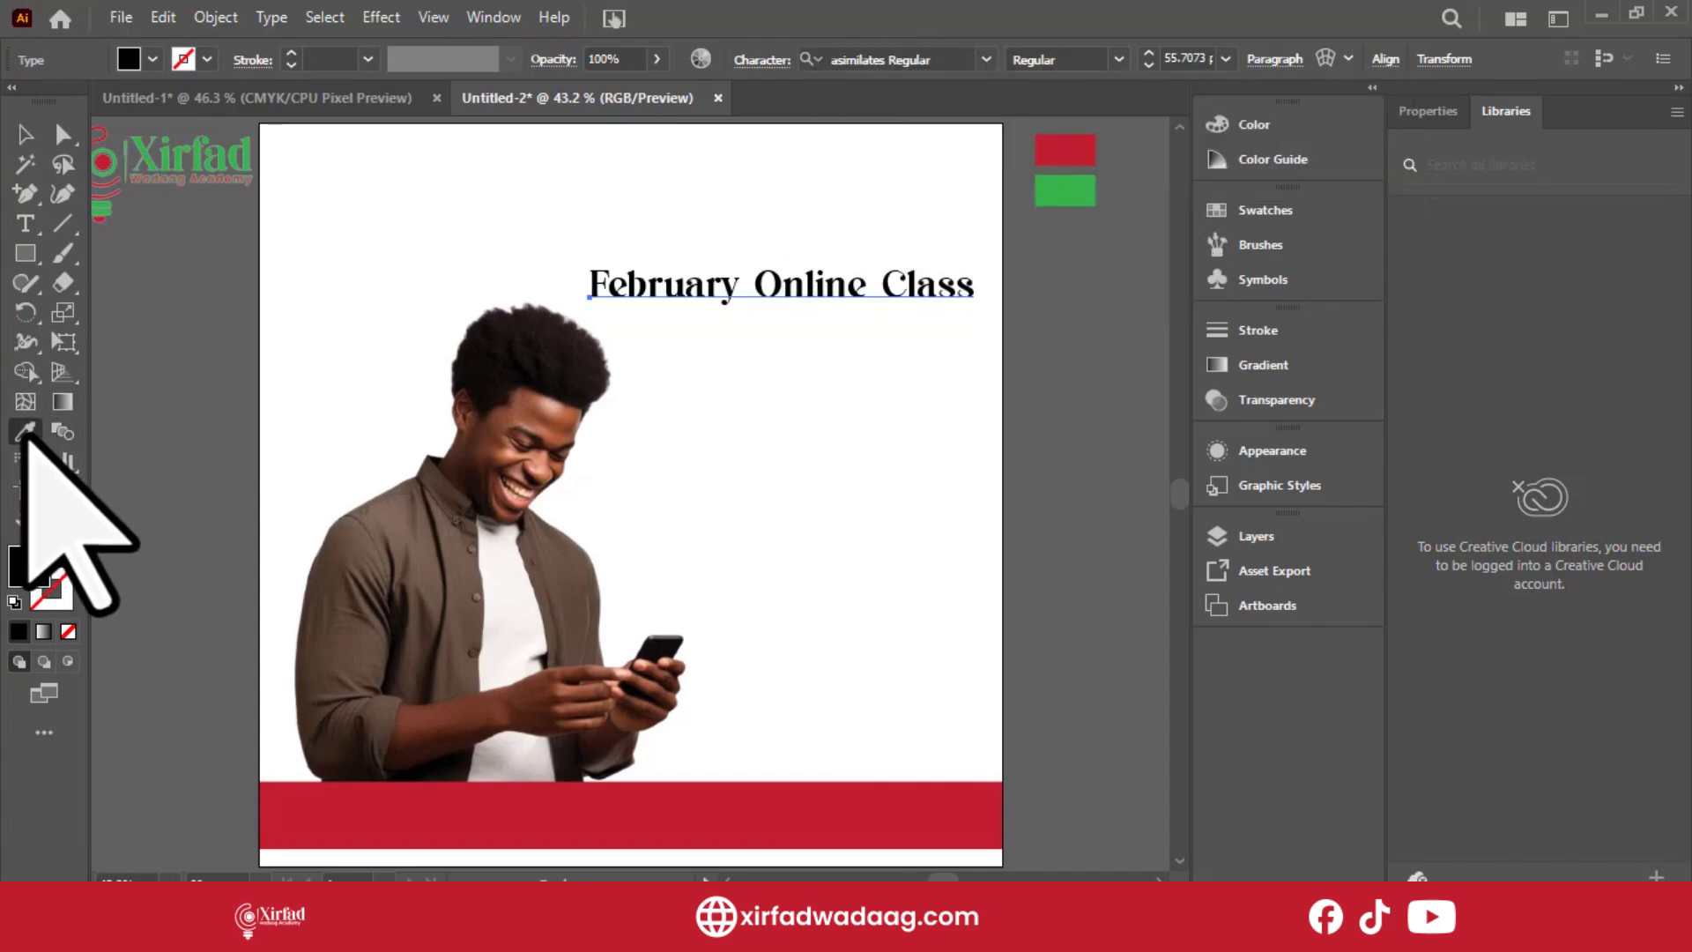
pyautogui.click(1082, 183)
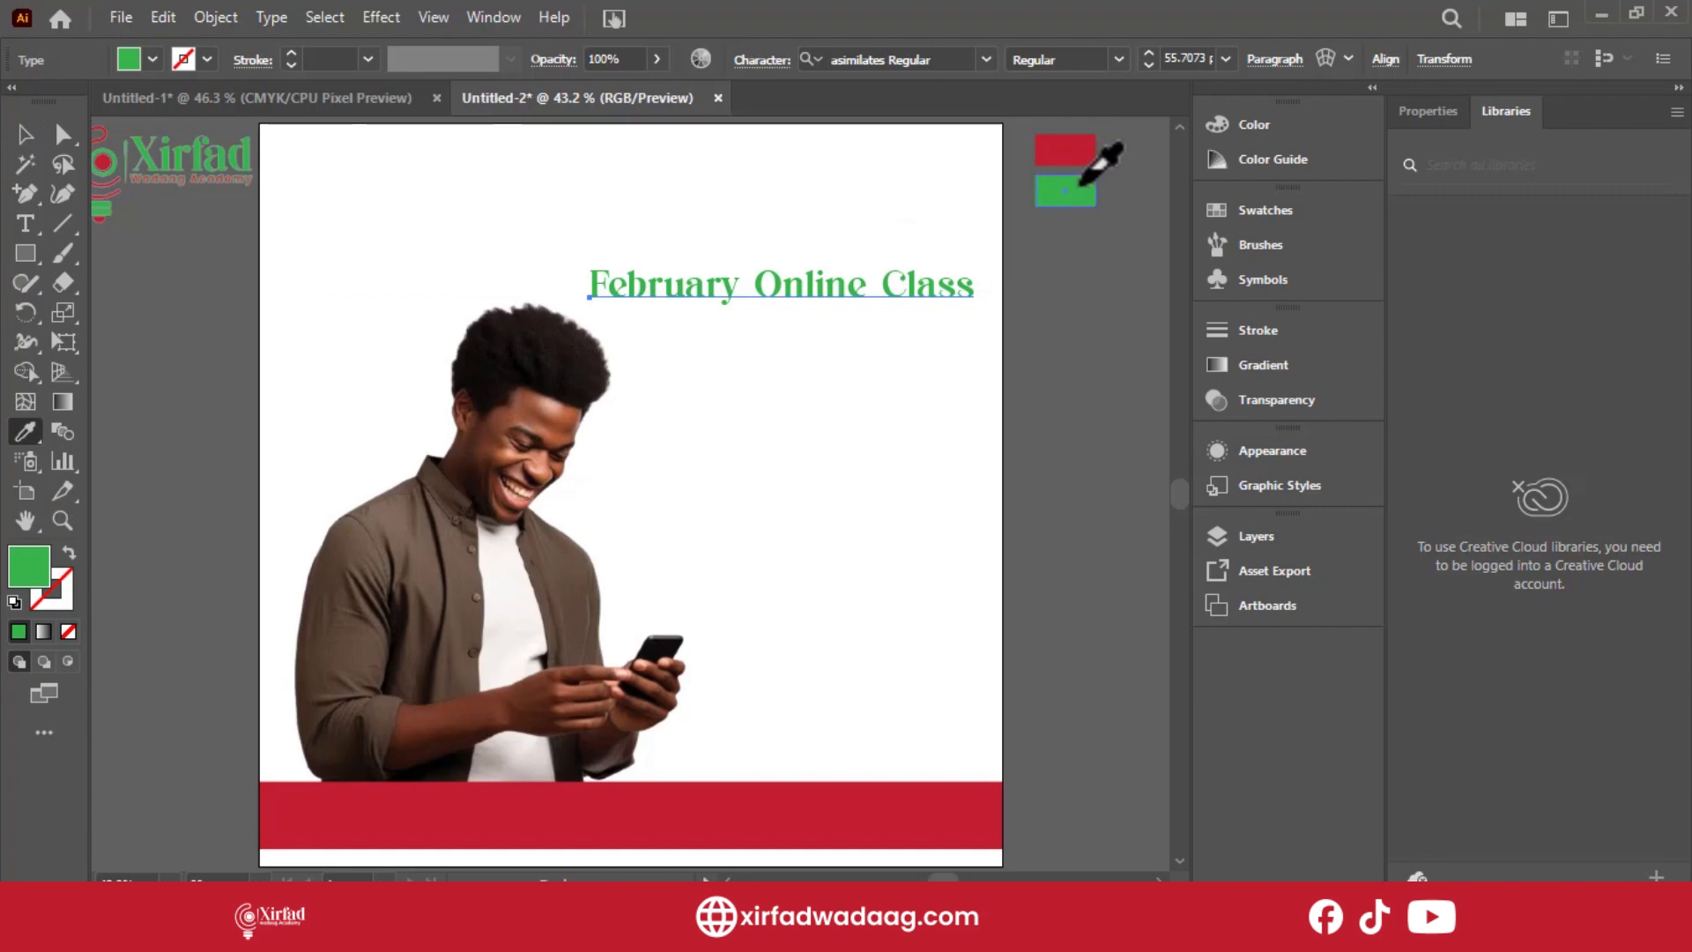
pyautogui.click(1081, 151)
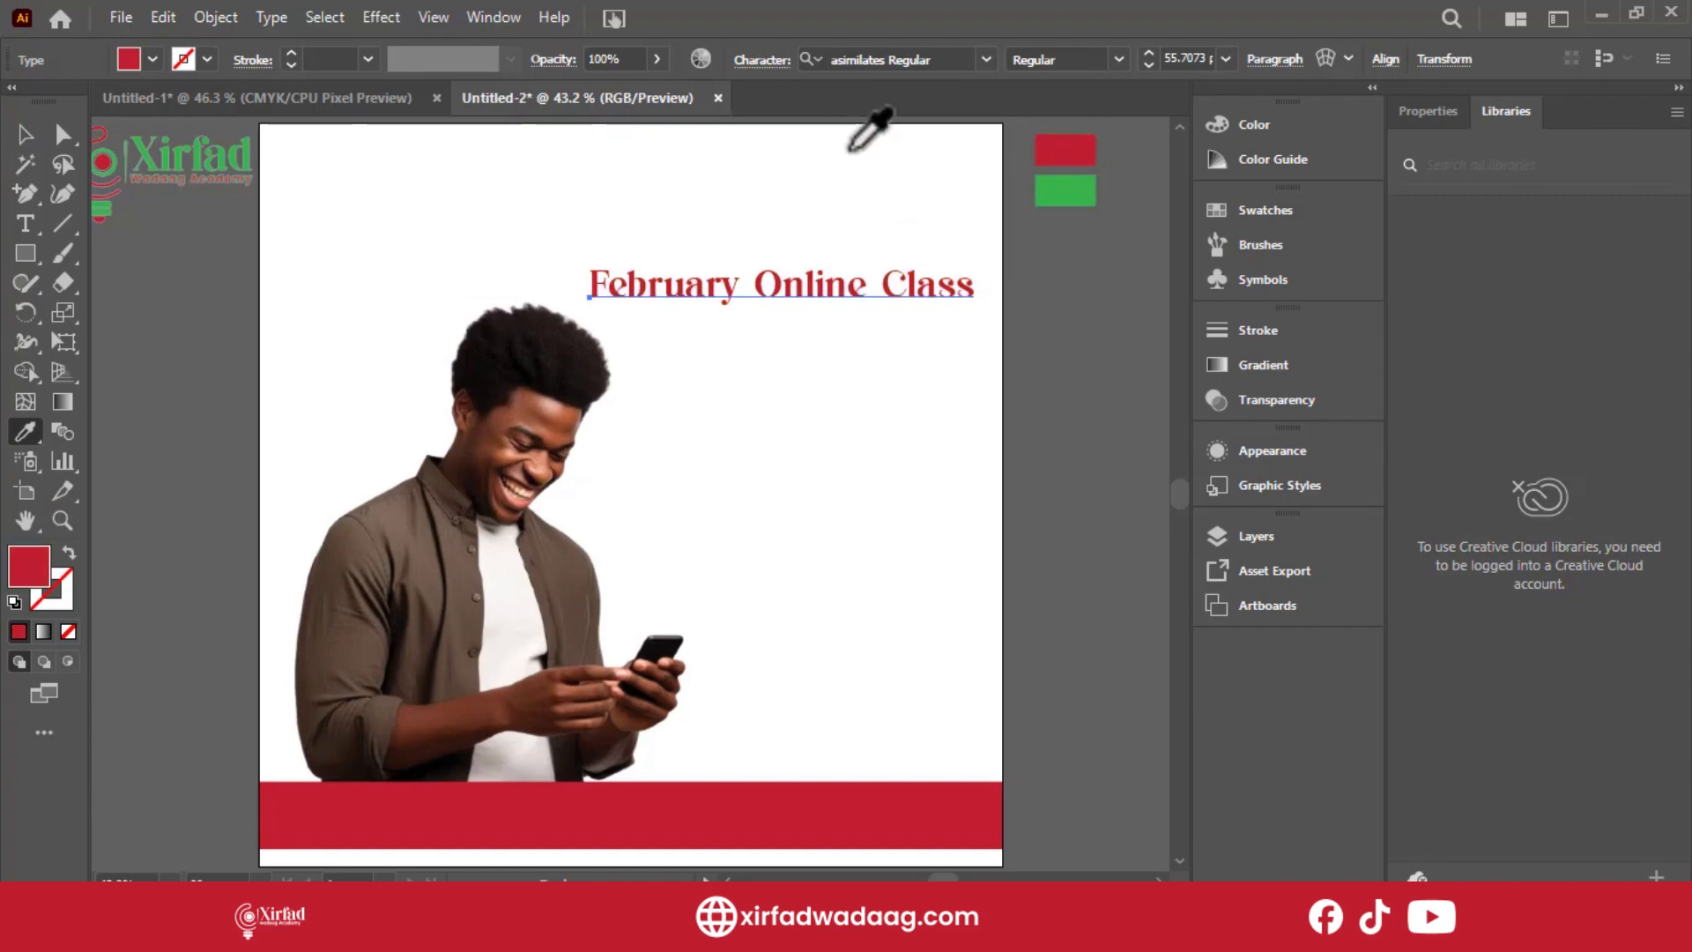
# Break the headline into two lines, with "February" above "Online Class".
pyautogui.click(24, 134)
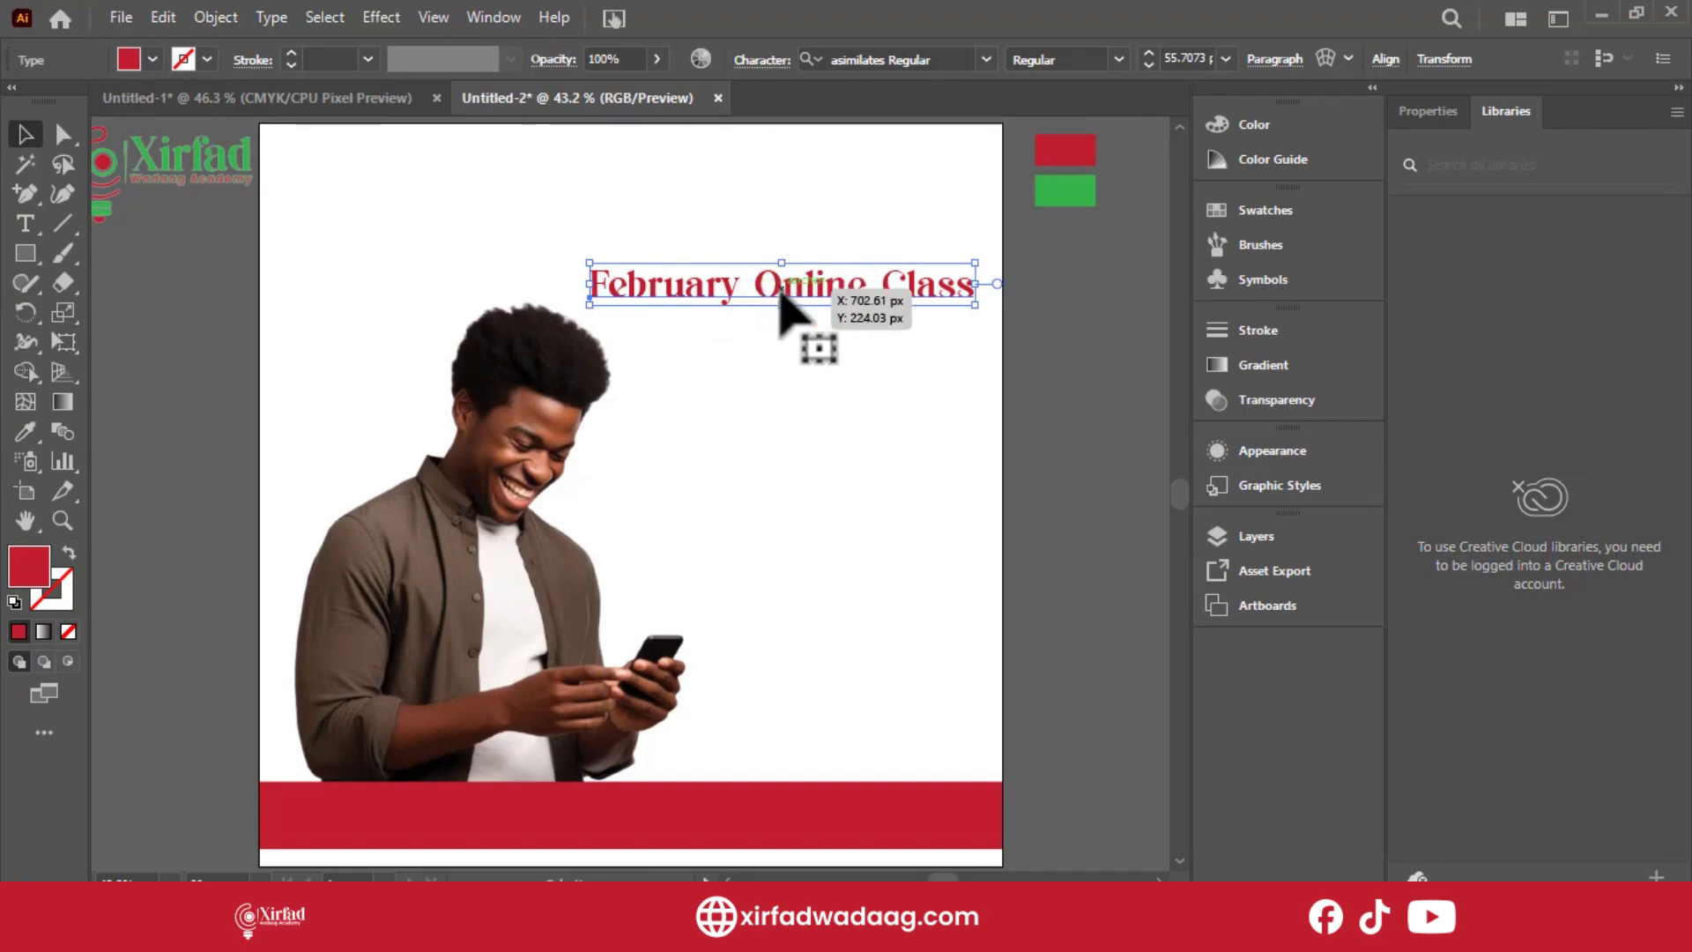
pyautogui.press('t')
pyautogui.click(755, 296)
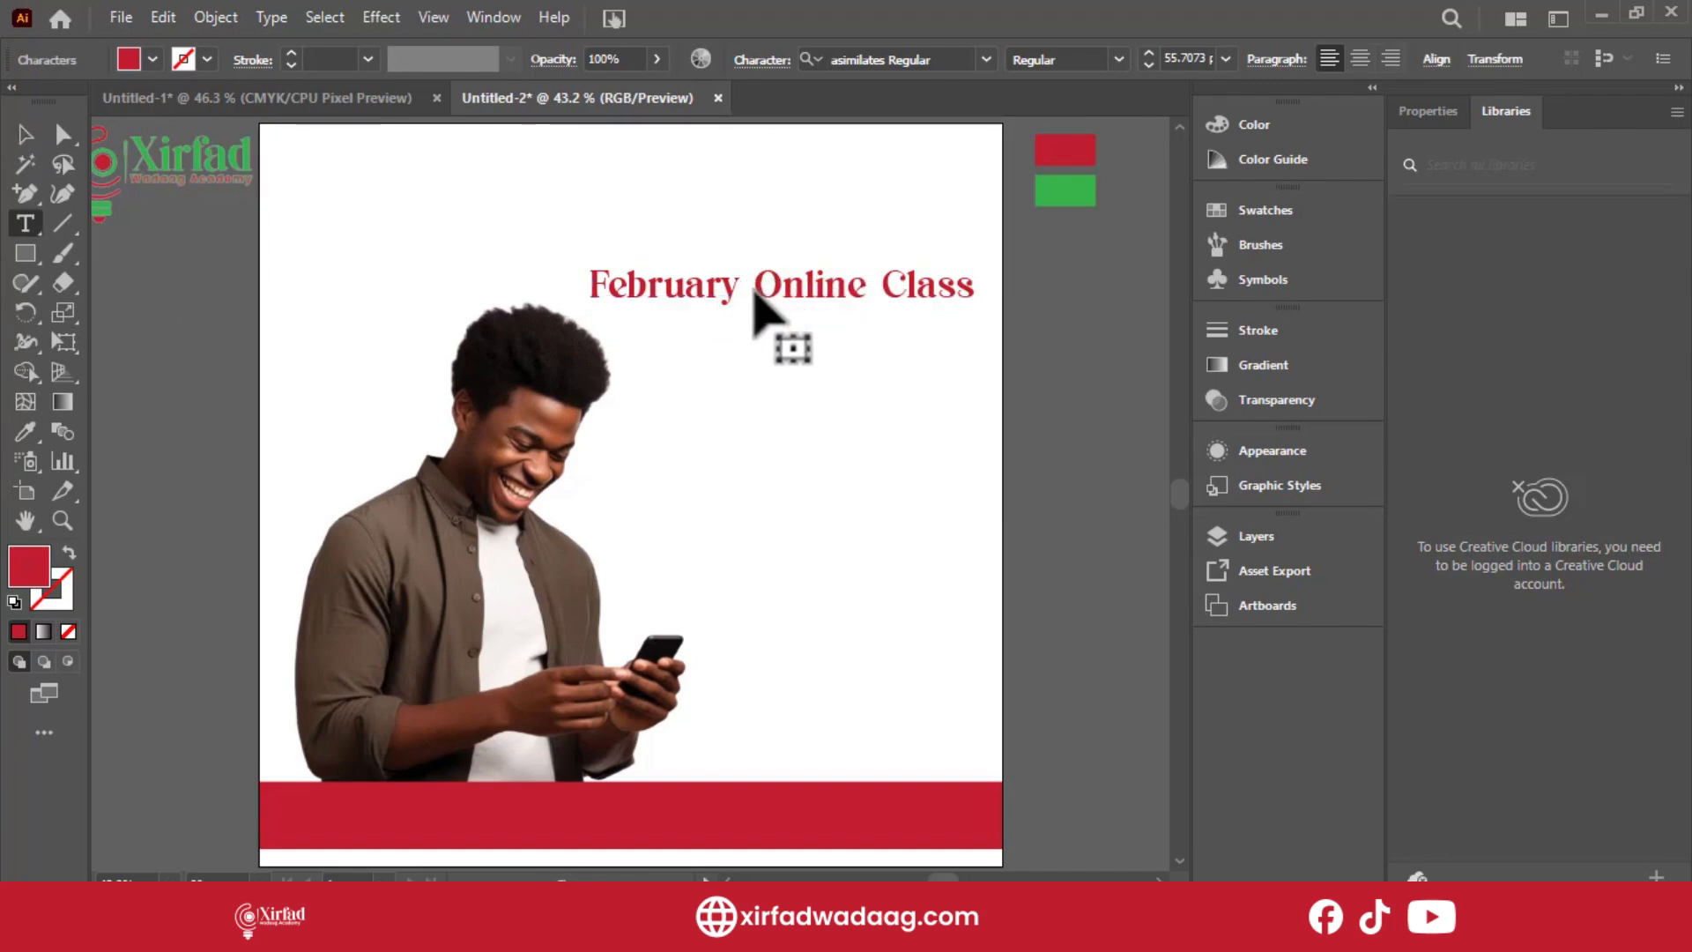
pyautogui.press('Return')
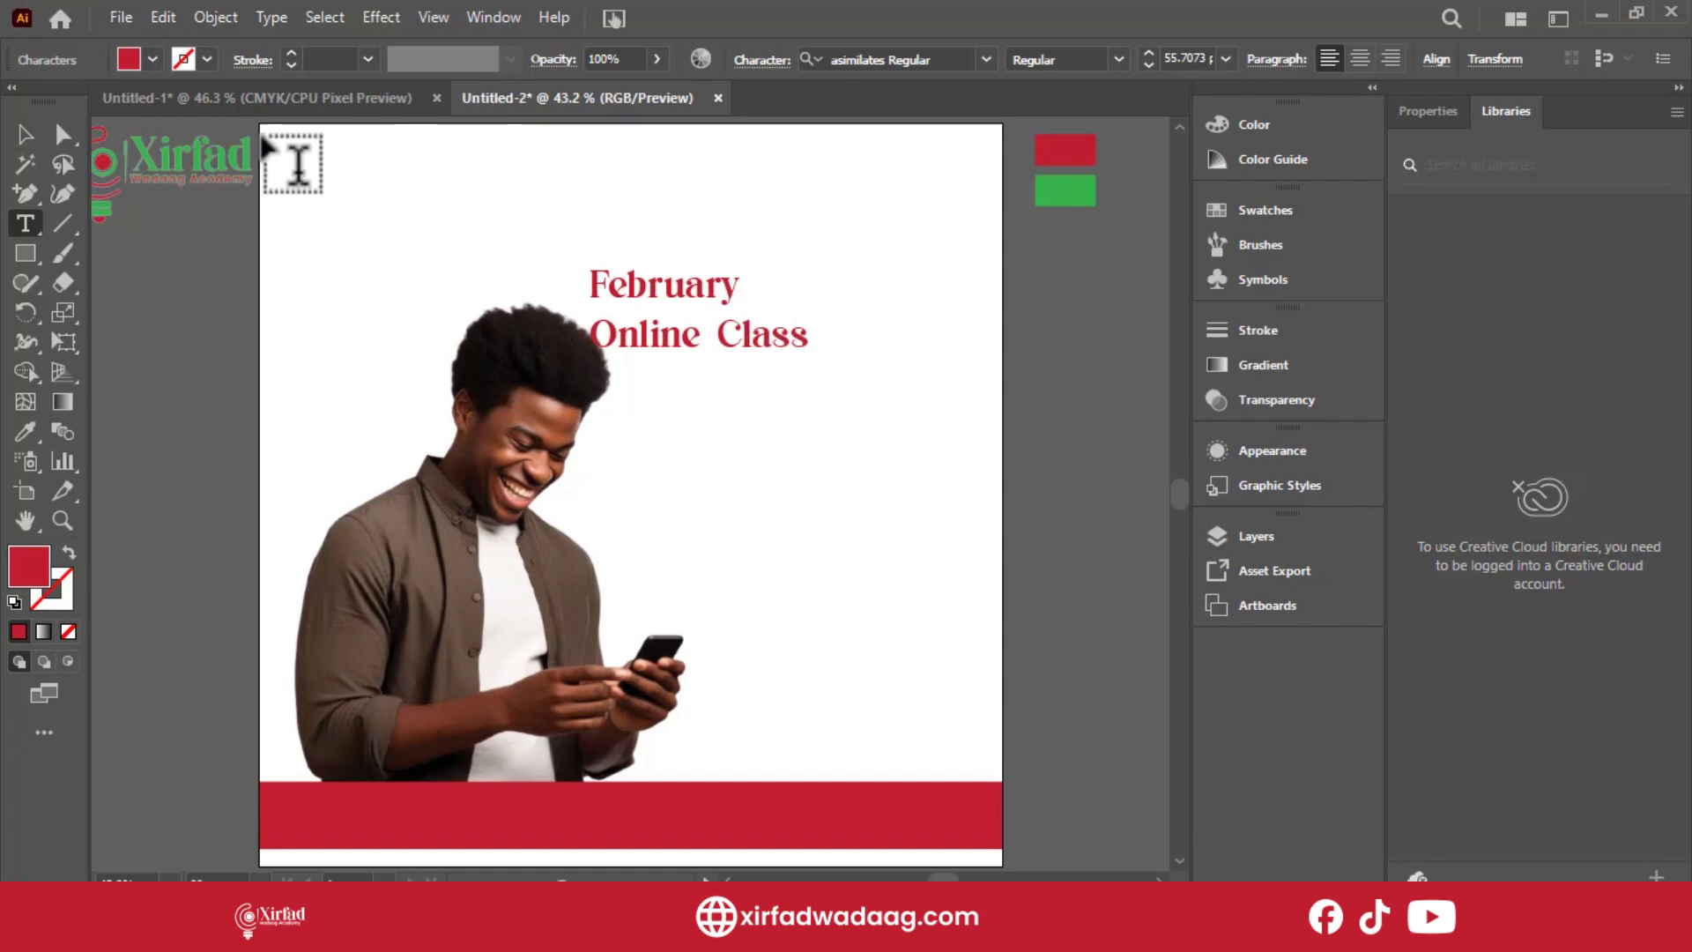
pyautogui.click(25, 134)
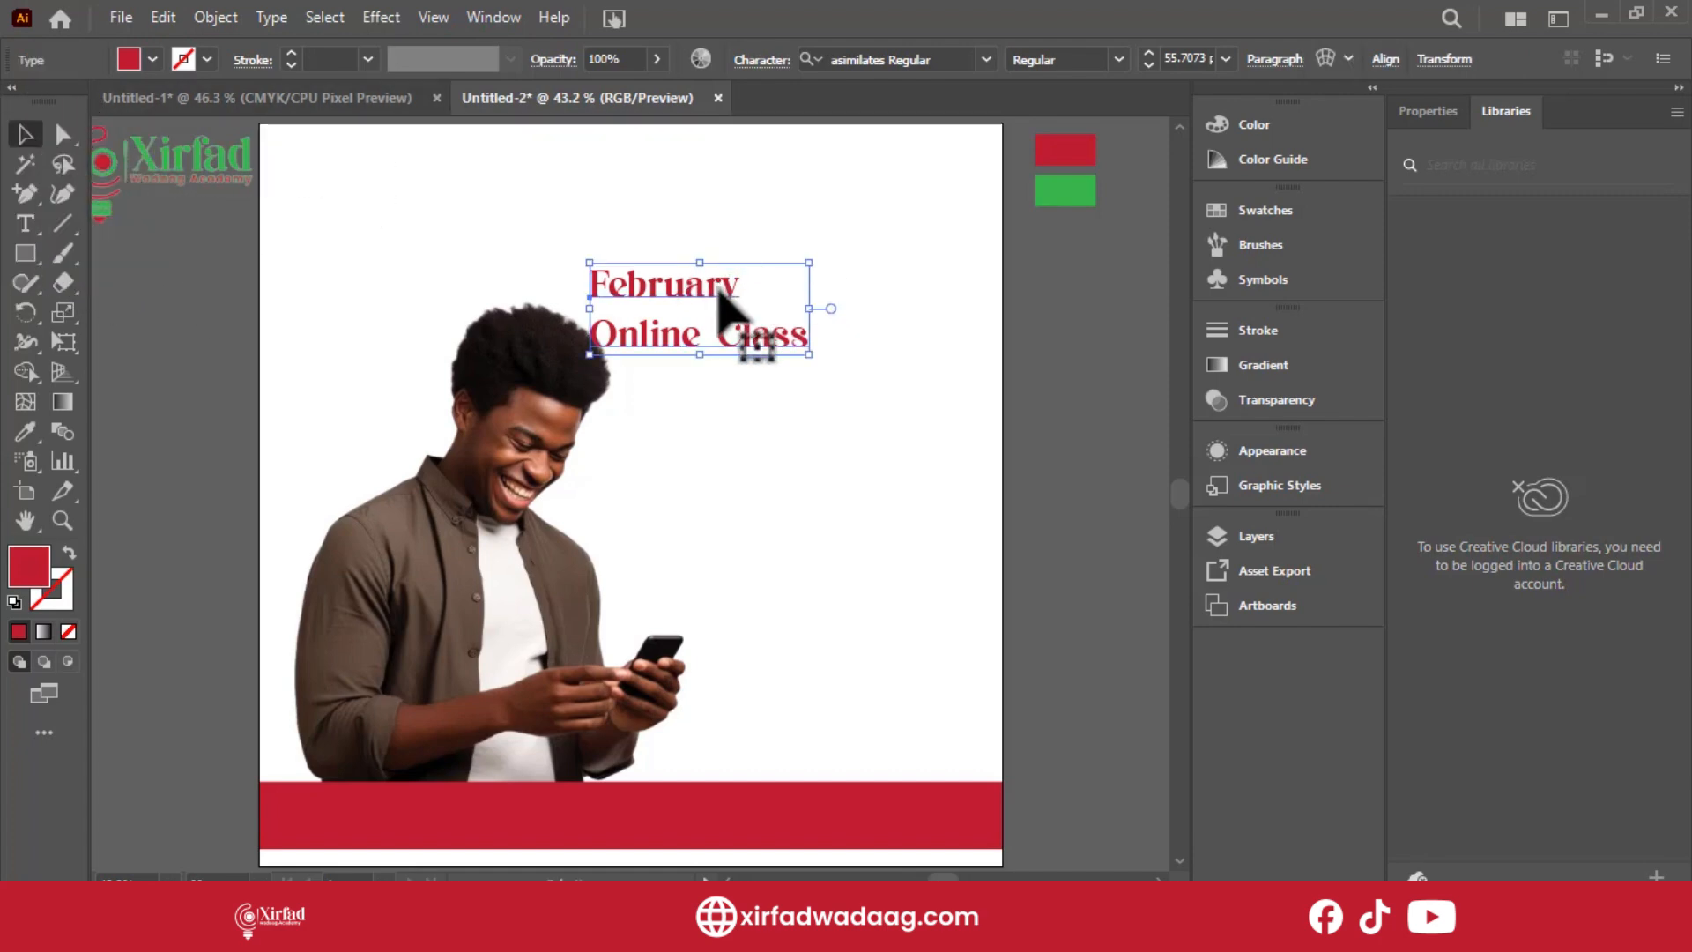
# Center-align the two-line headline and enlarge it to about 81 pt in the space beside the man's head.
pyautogui.moveTo(713, 297); pyautogui.dragTo(846, 311)
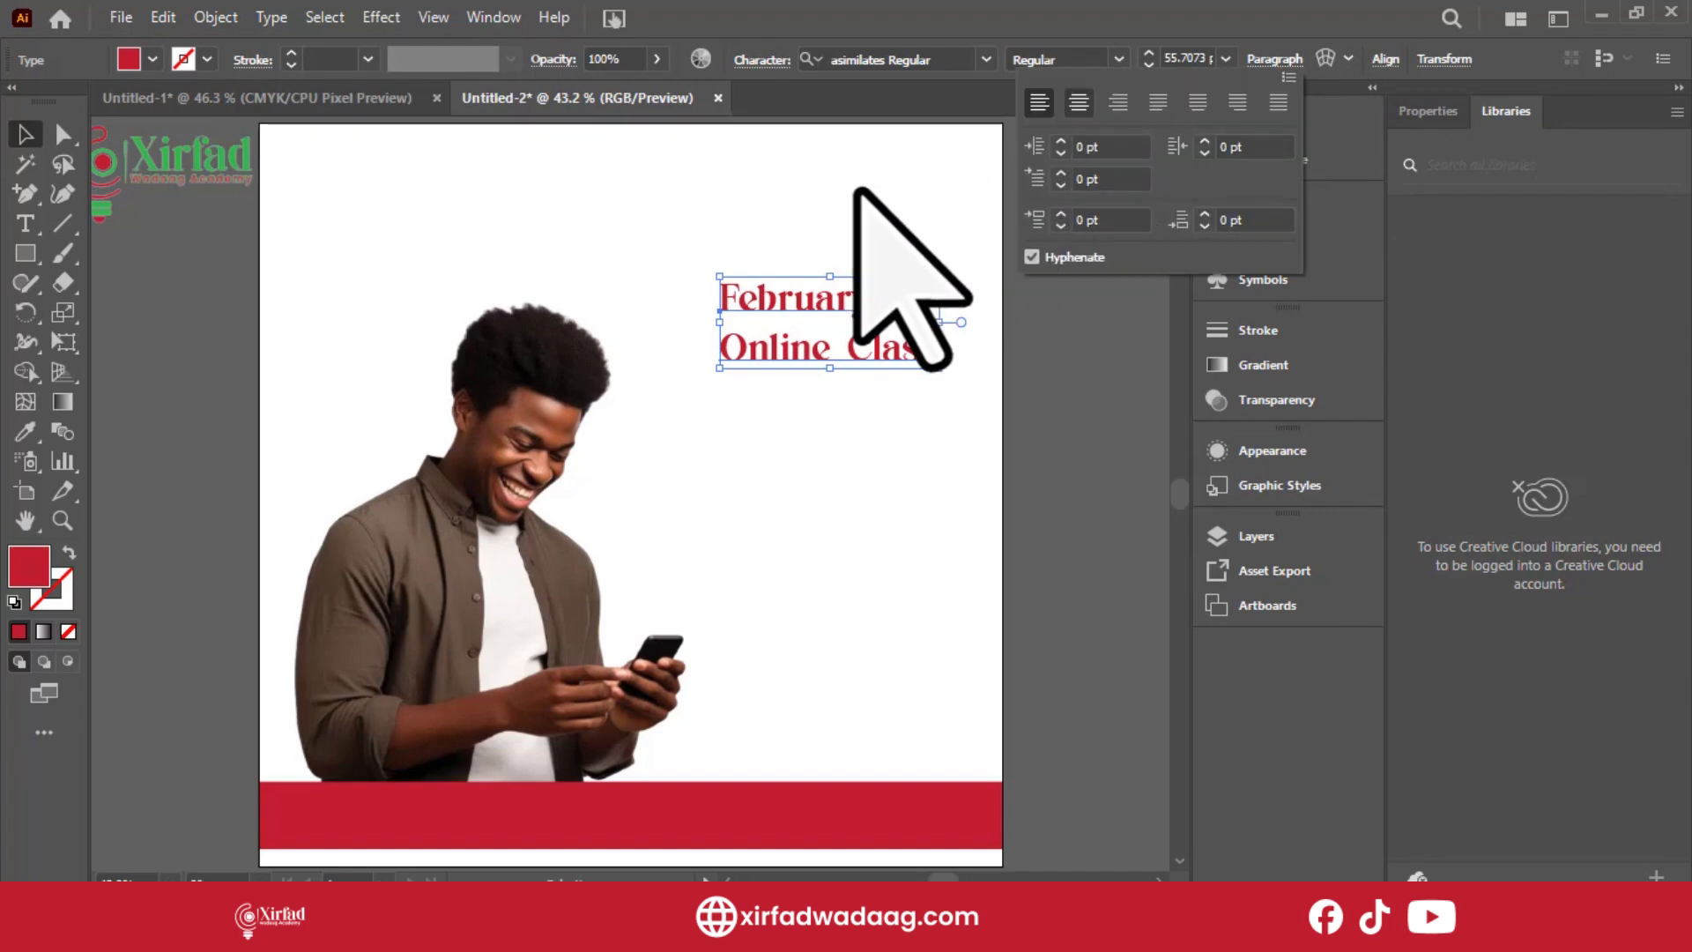
pyautogui.click(1078, 101)
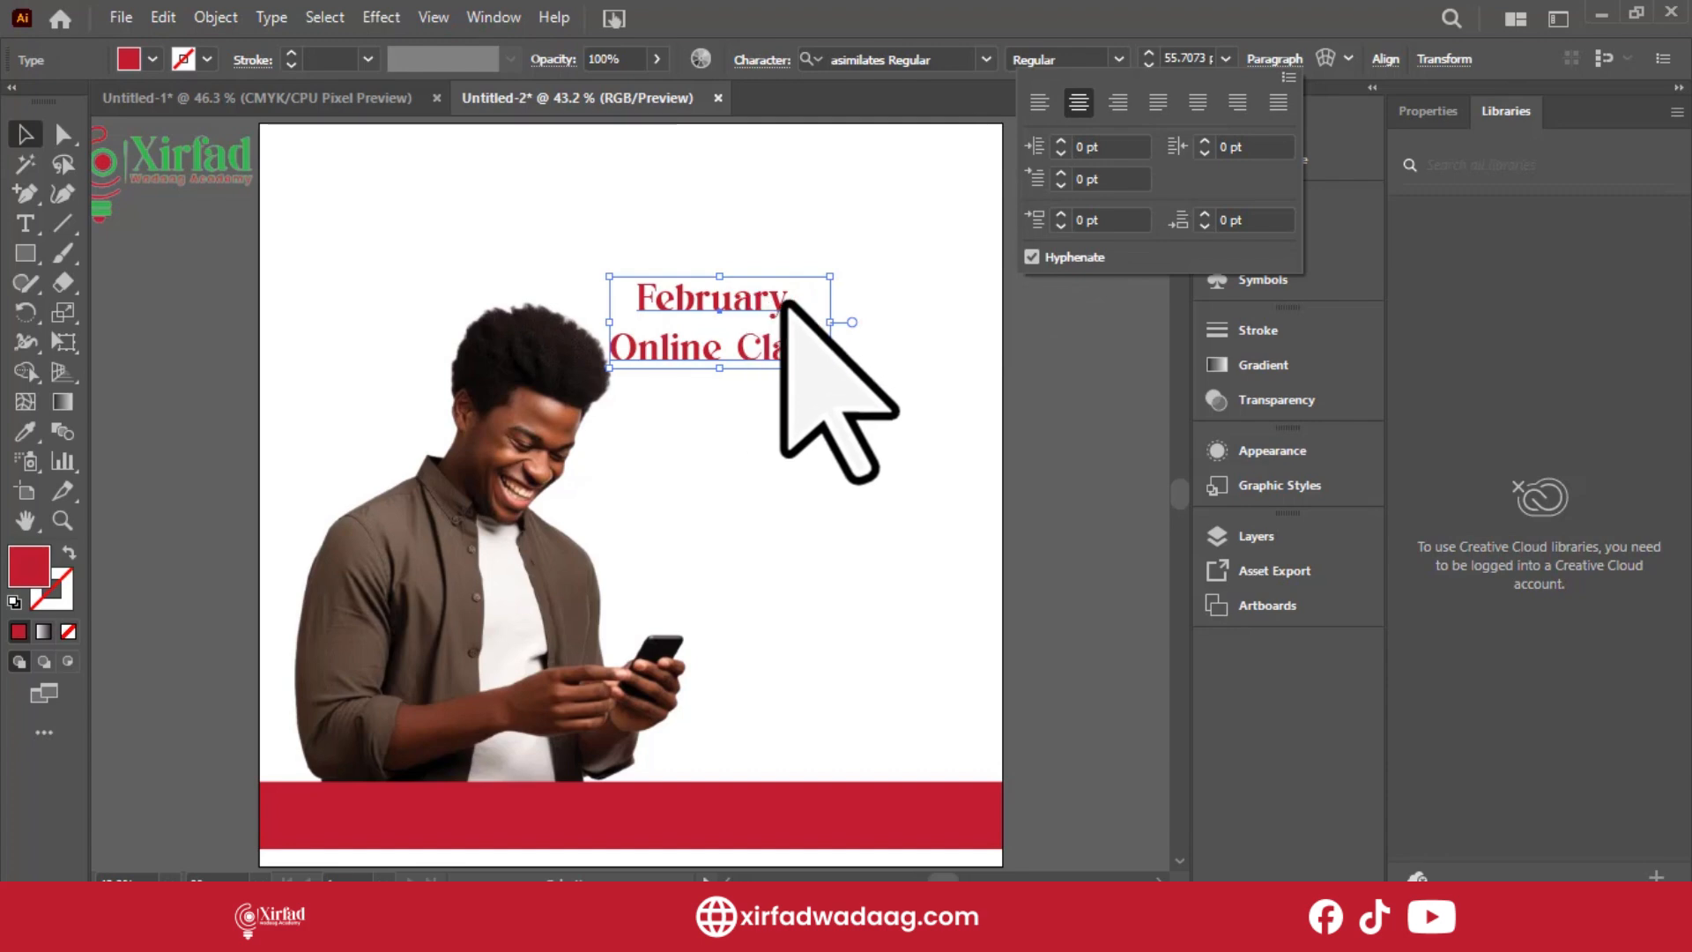
pyautogui.click(895, 329)
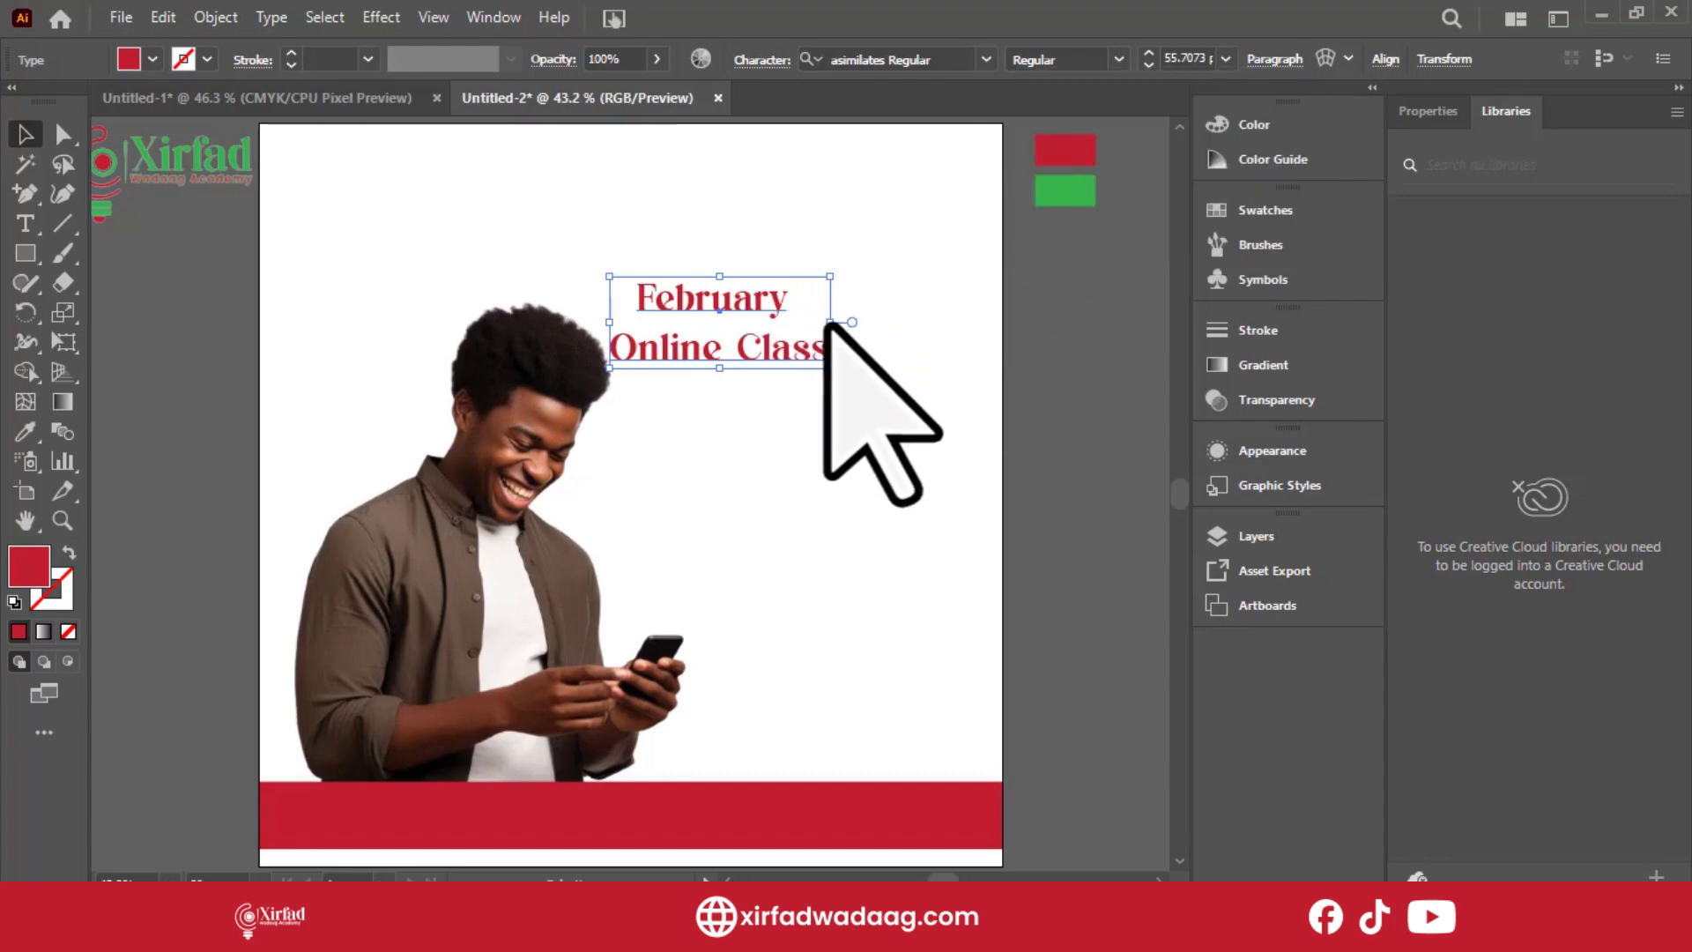
pyautogui.moveTo(826, 324); pyautogui.dragTo(929, 340)
pyautogui.moveTo(804, 366); pyautogui.dragTo(818, 345)
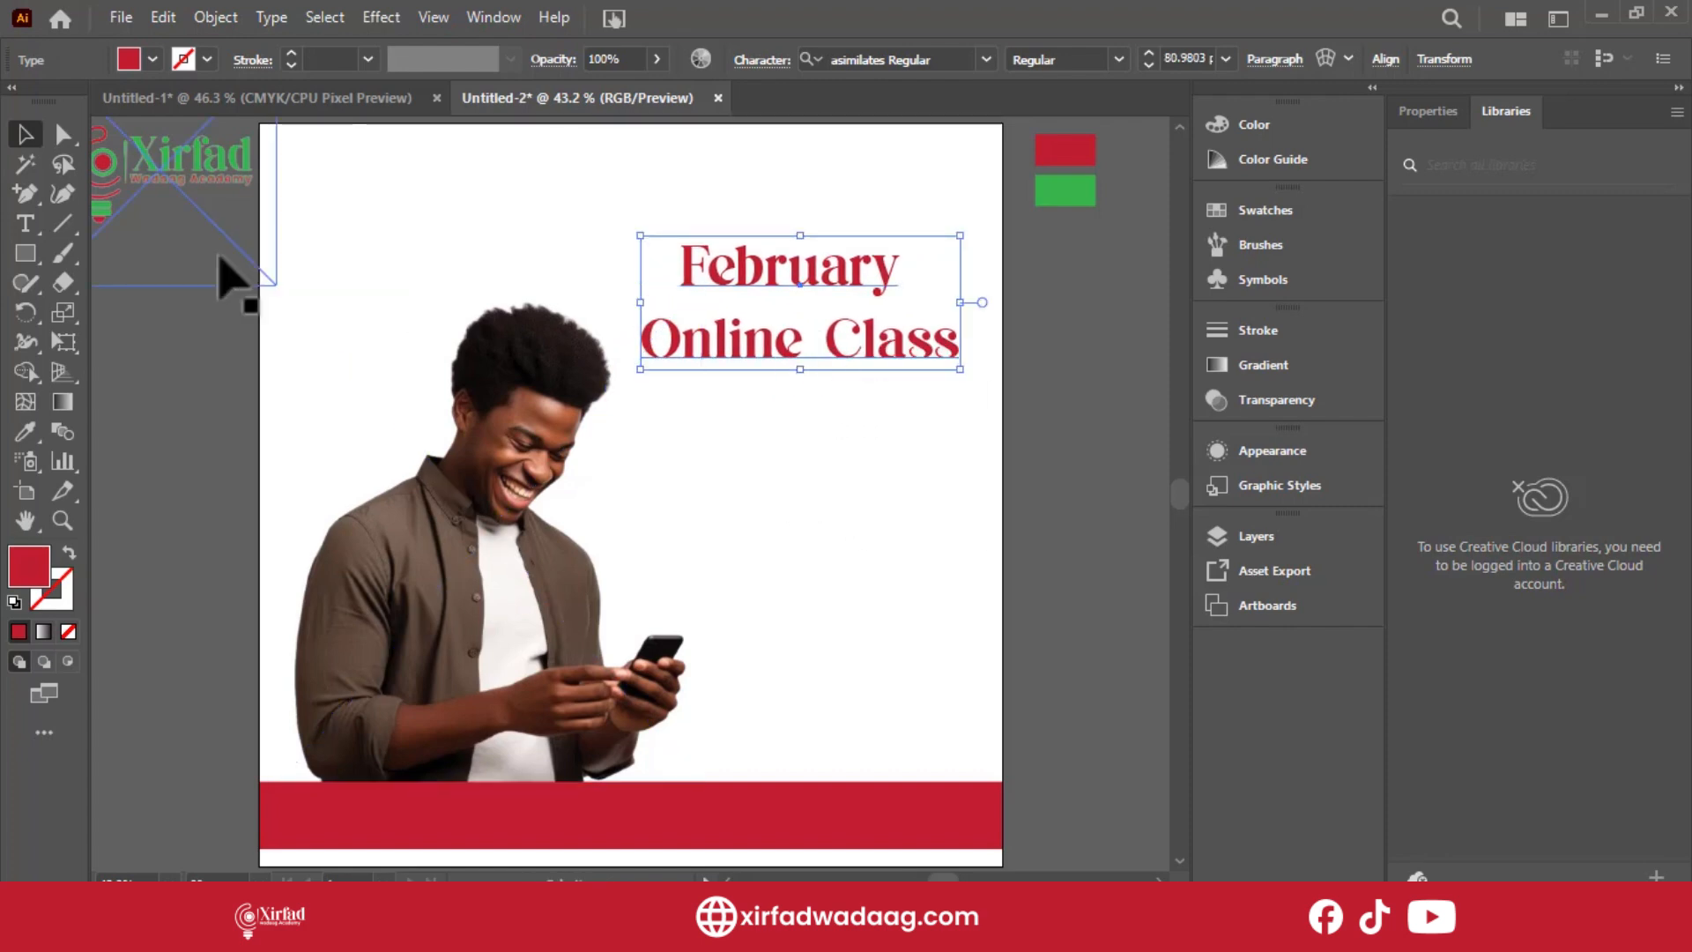
# Move the Xirfad logo into the artboard's upper-left corner and shift the headline slightly up and to the right.
pyautogui.moveTo(182, 201); pyautogui.dragTo(398, 222)
pyautogui.click(1022, 450)
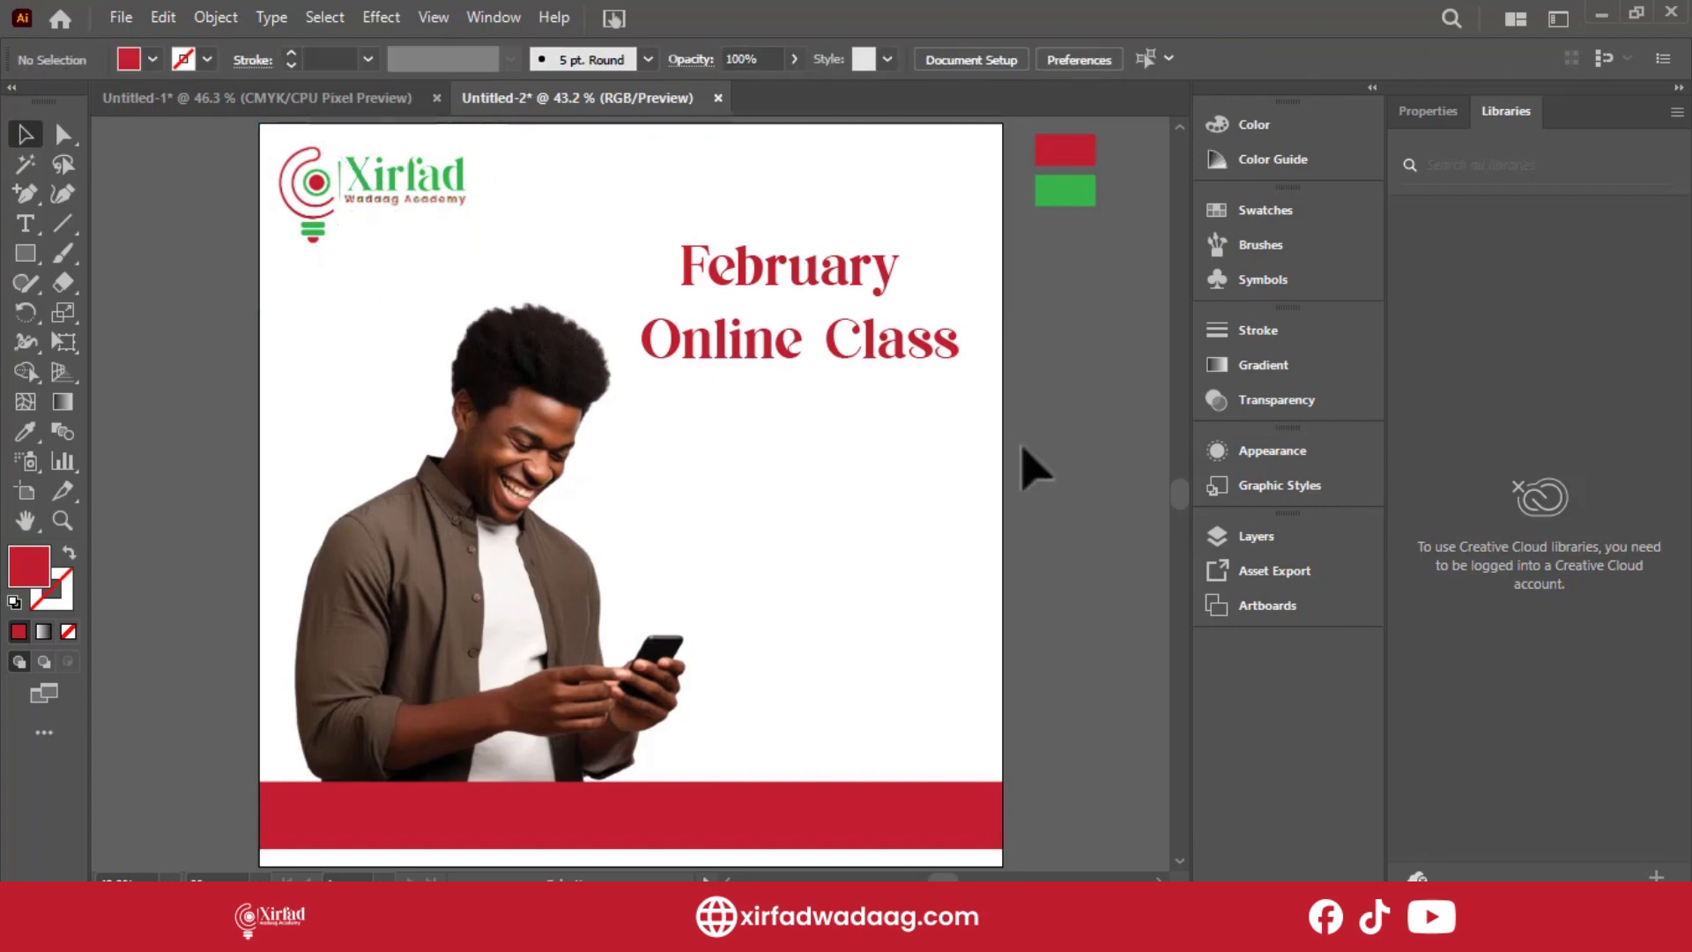
pyautogui.moveTo(812, 348); pyautogui.dragTo(823, 325)
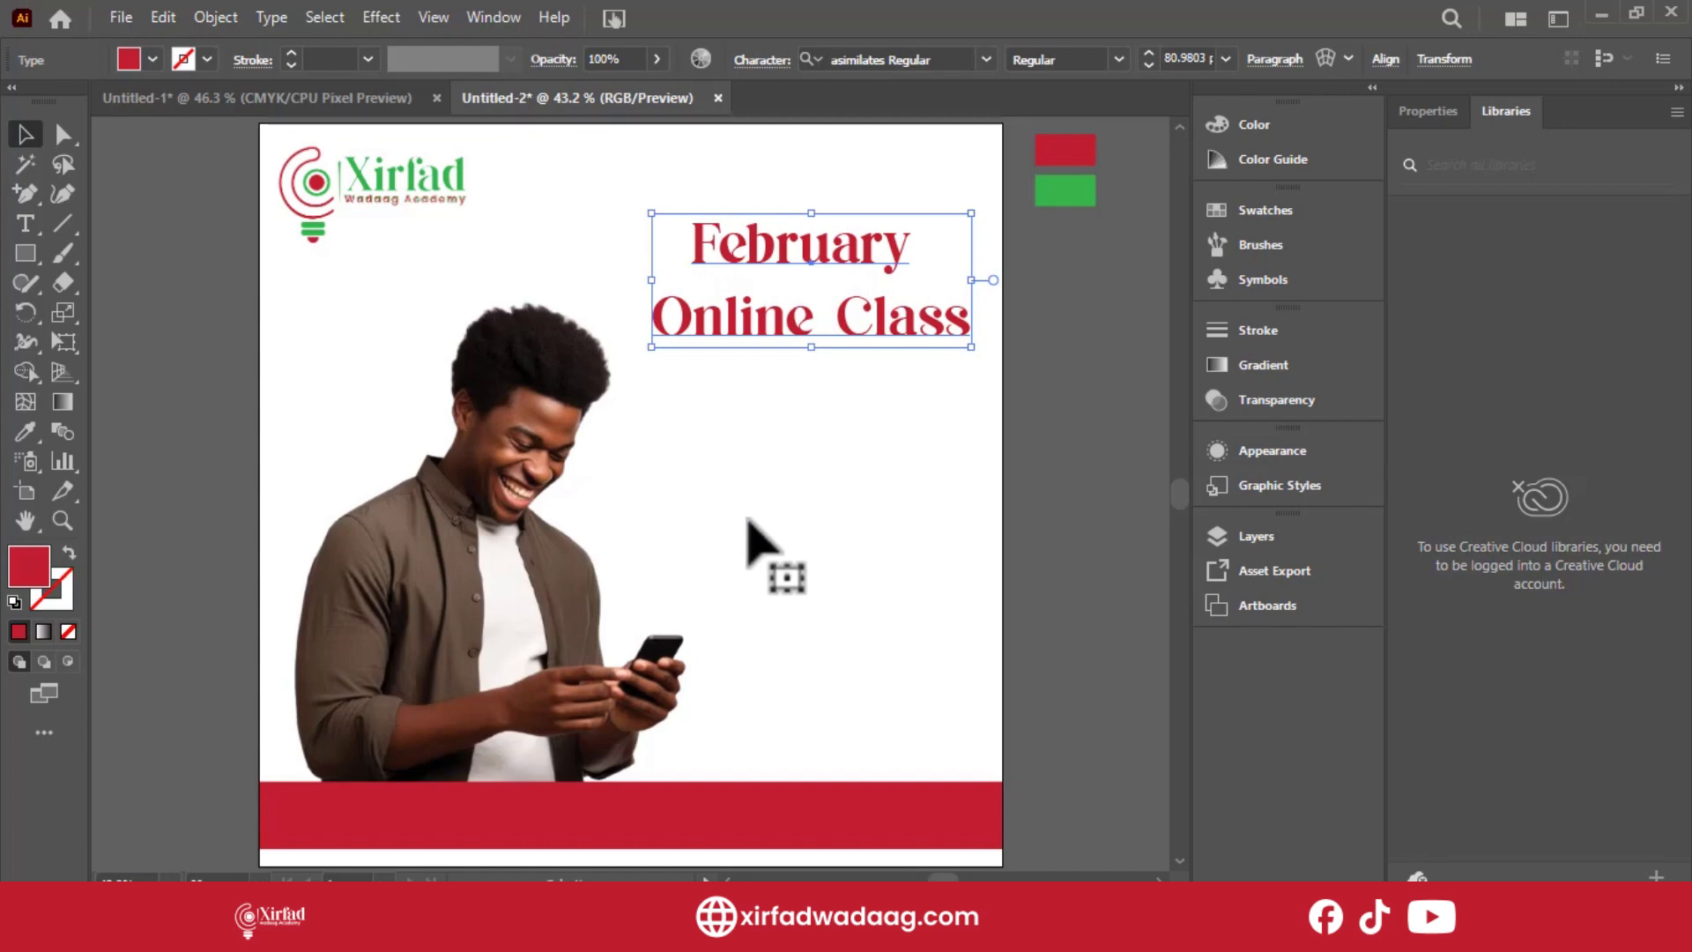
pyautogui.click(911, 553)
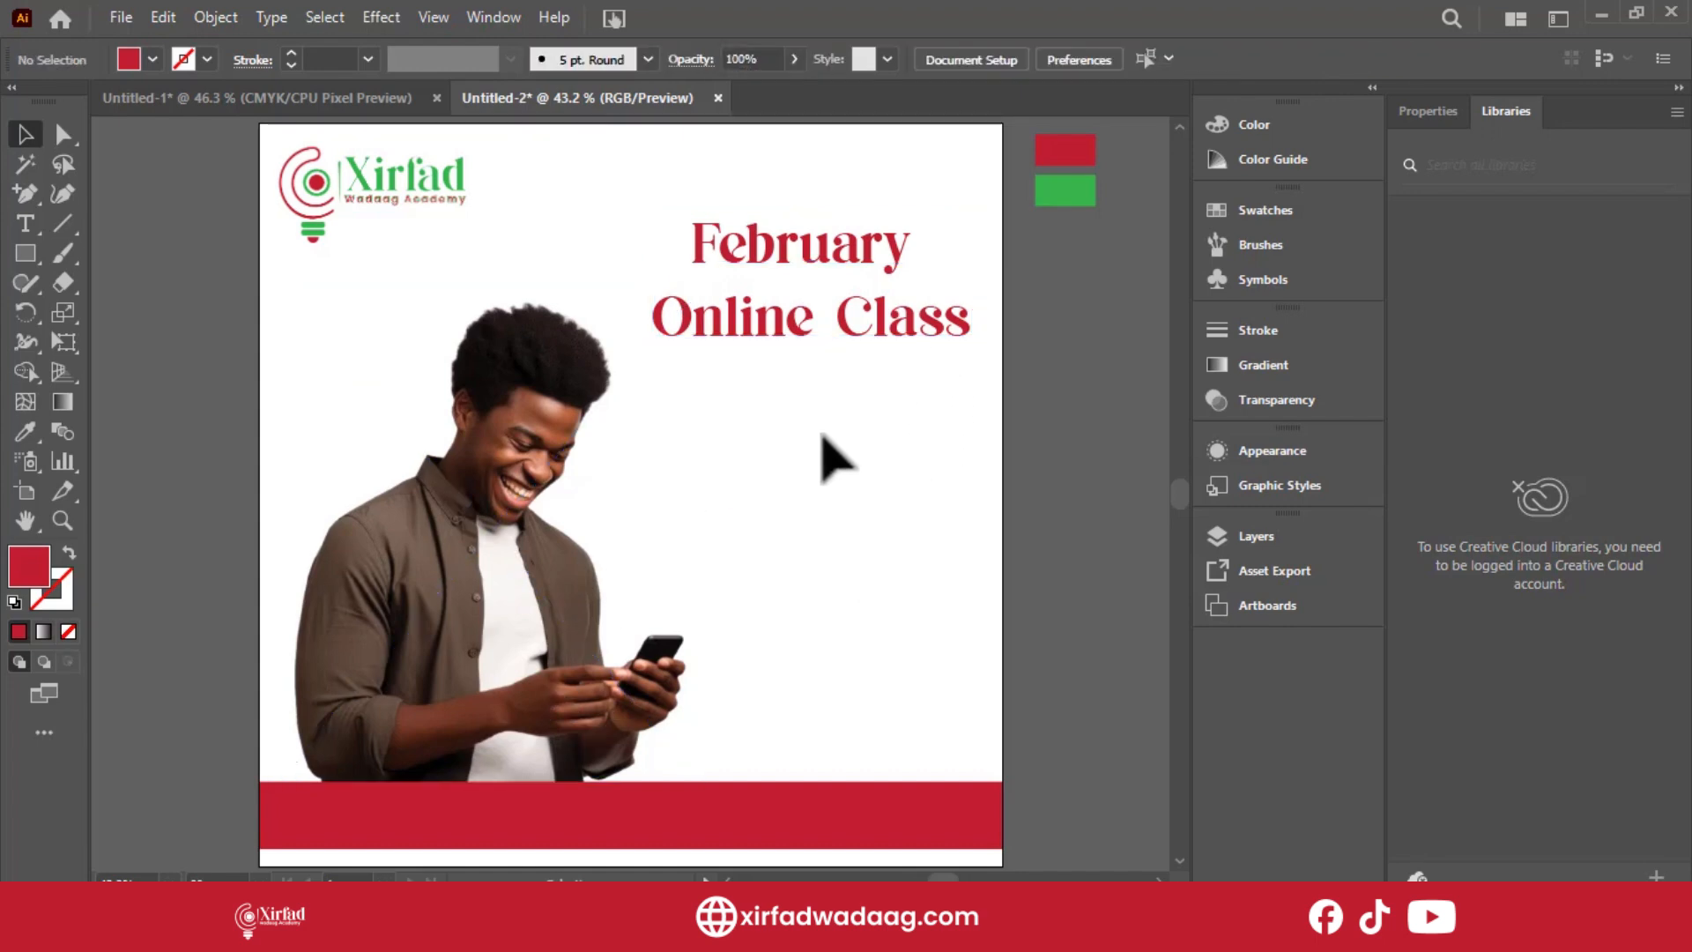
# Draw a red rectangle about 83 px high from the man's collar to the artboard's right edge, below the headline.
pyautogui.click(24, 253)
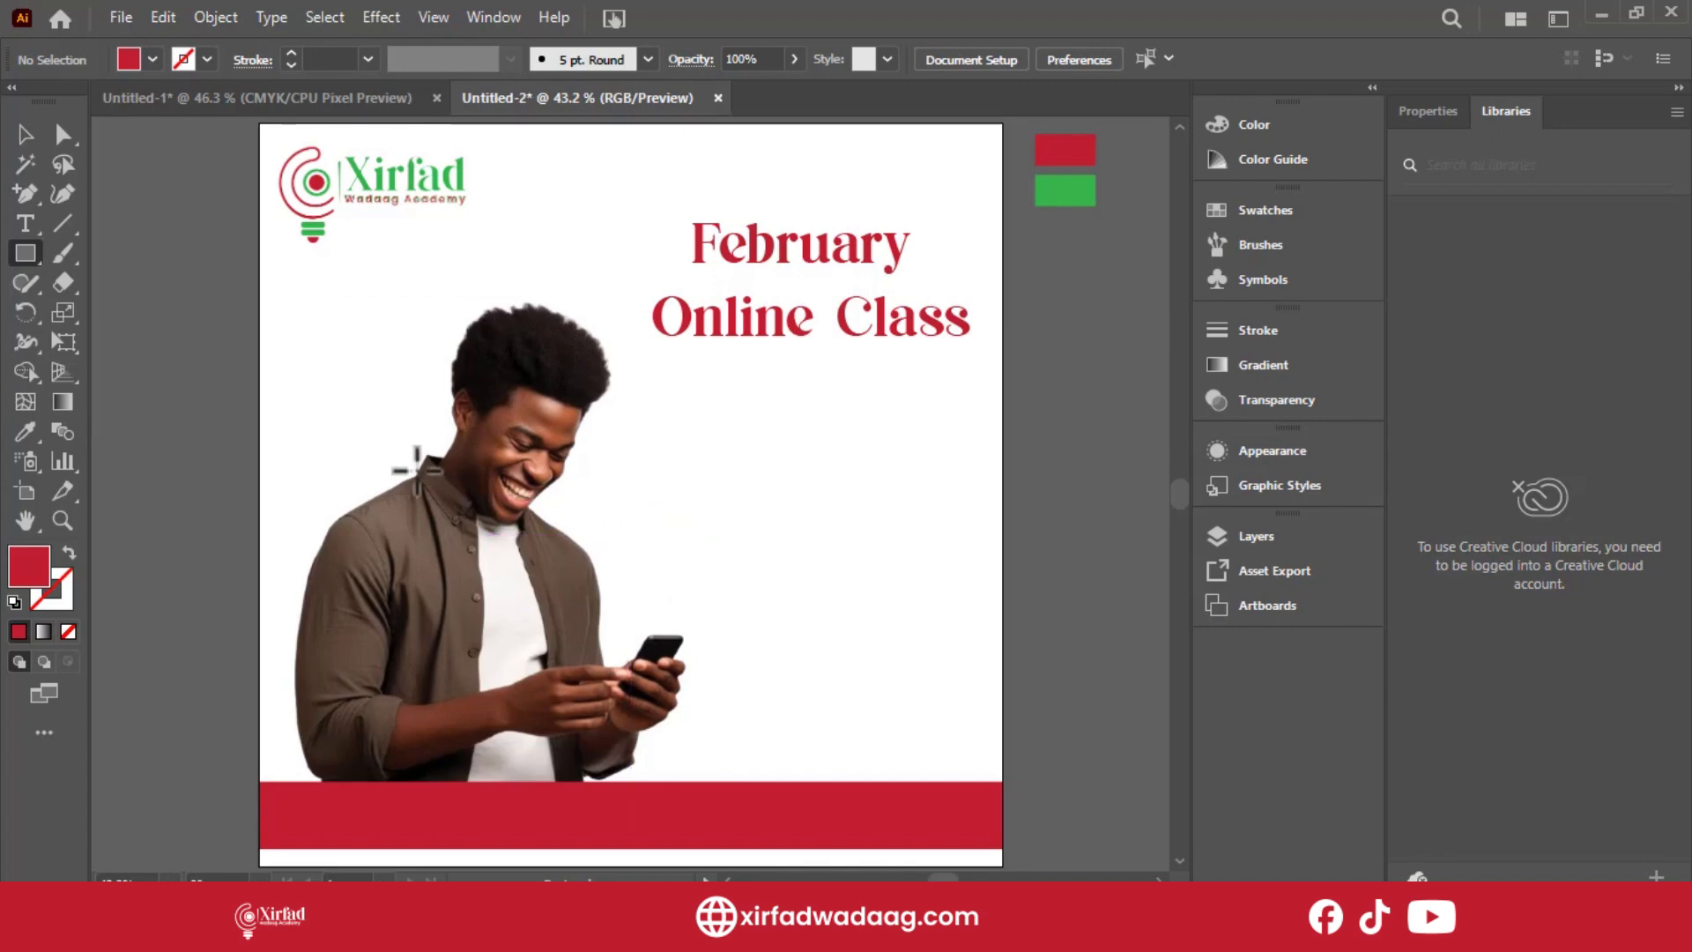
pyautogui.moveTo(408, 465)
pyautogui.mouseDown()
pyautogui.moveTo(740, 536)
pyautogui.moveTo(992, 502)
pyautogui.moveTo(1002, 527)
pyautogui.mouseUp()
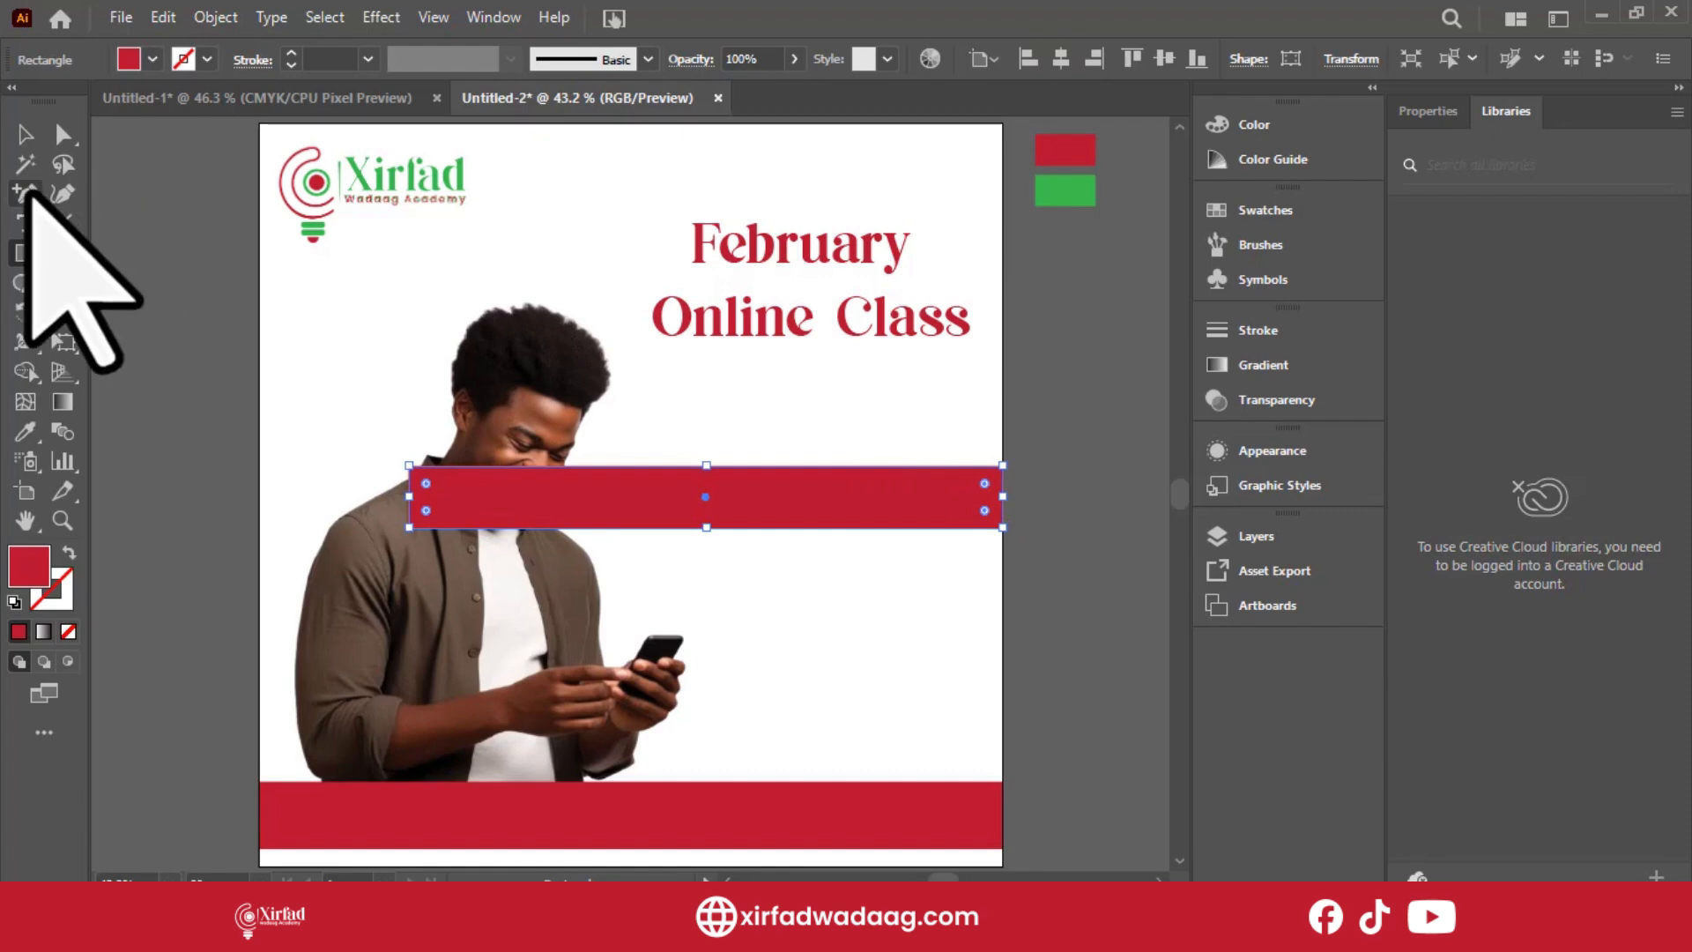
pyautogui.click(25, 134)
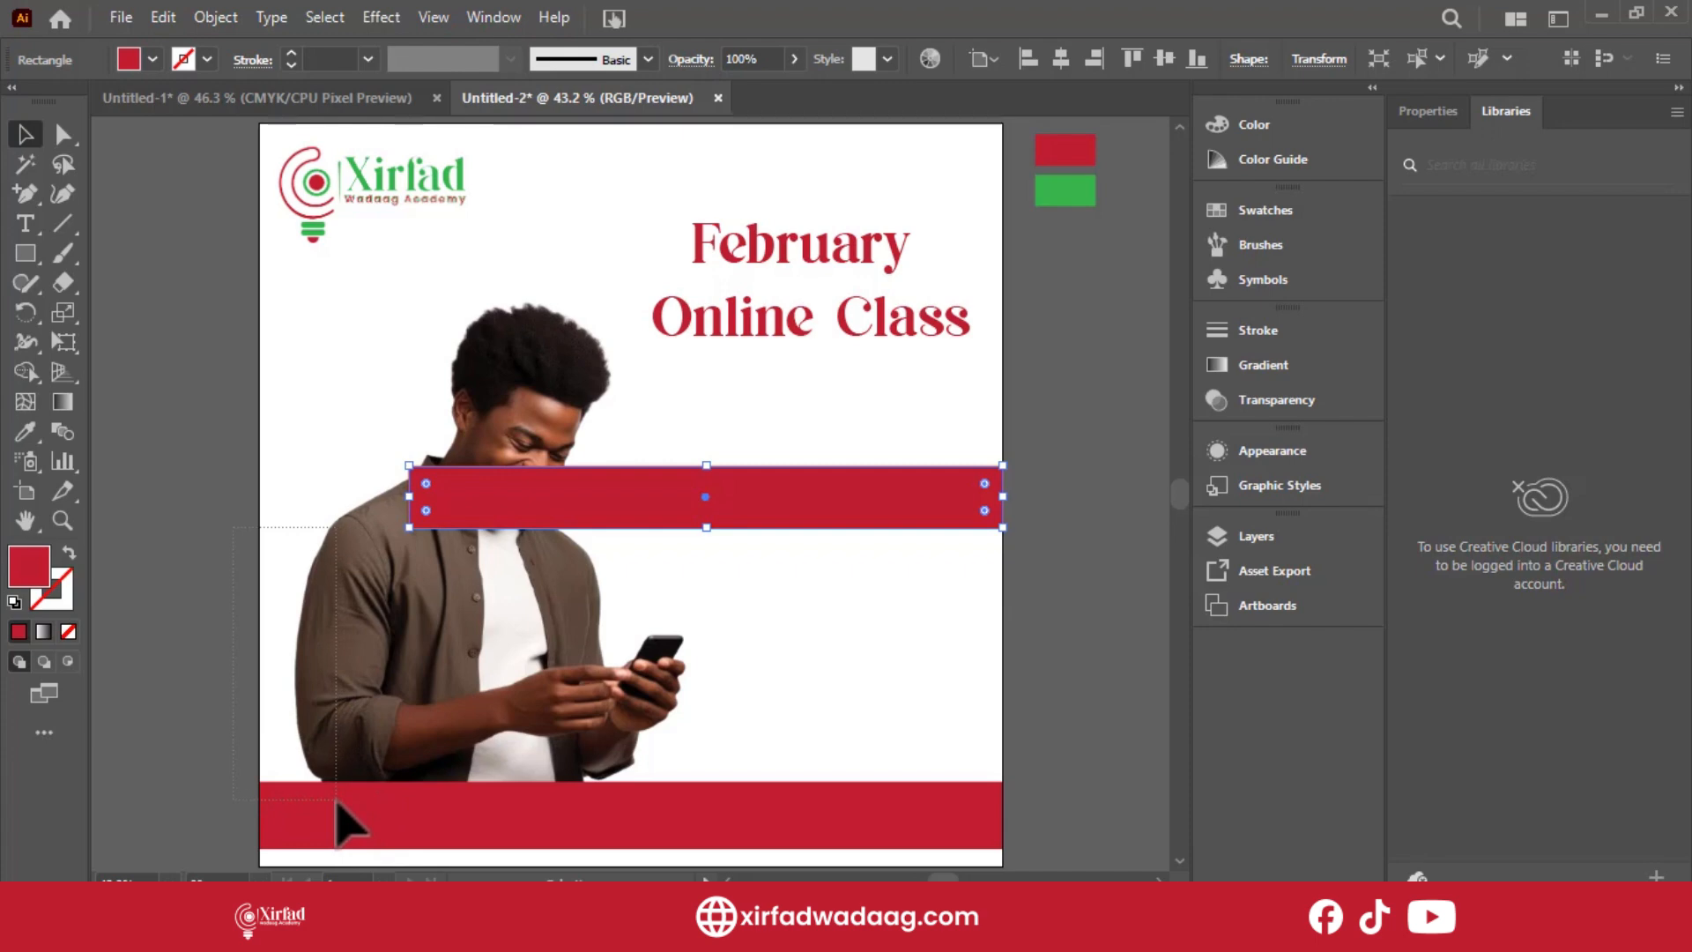
# Bring the man's photo and the bottom red bar to the front, above the new rectangle.
pyautogui.click(336, 803)
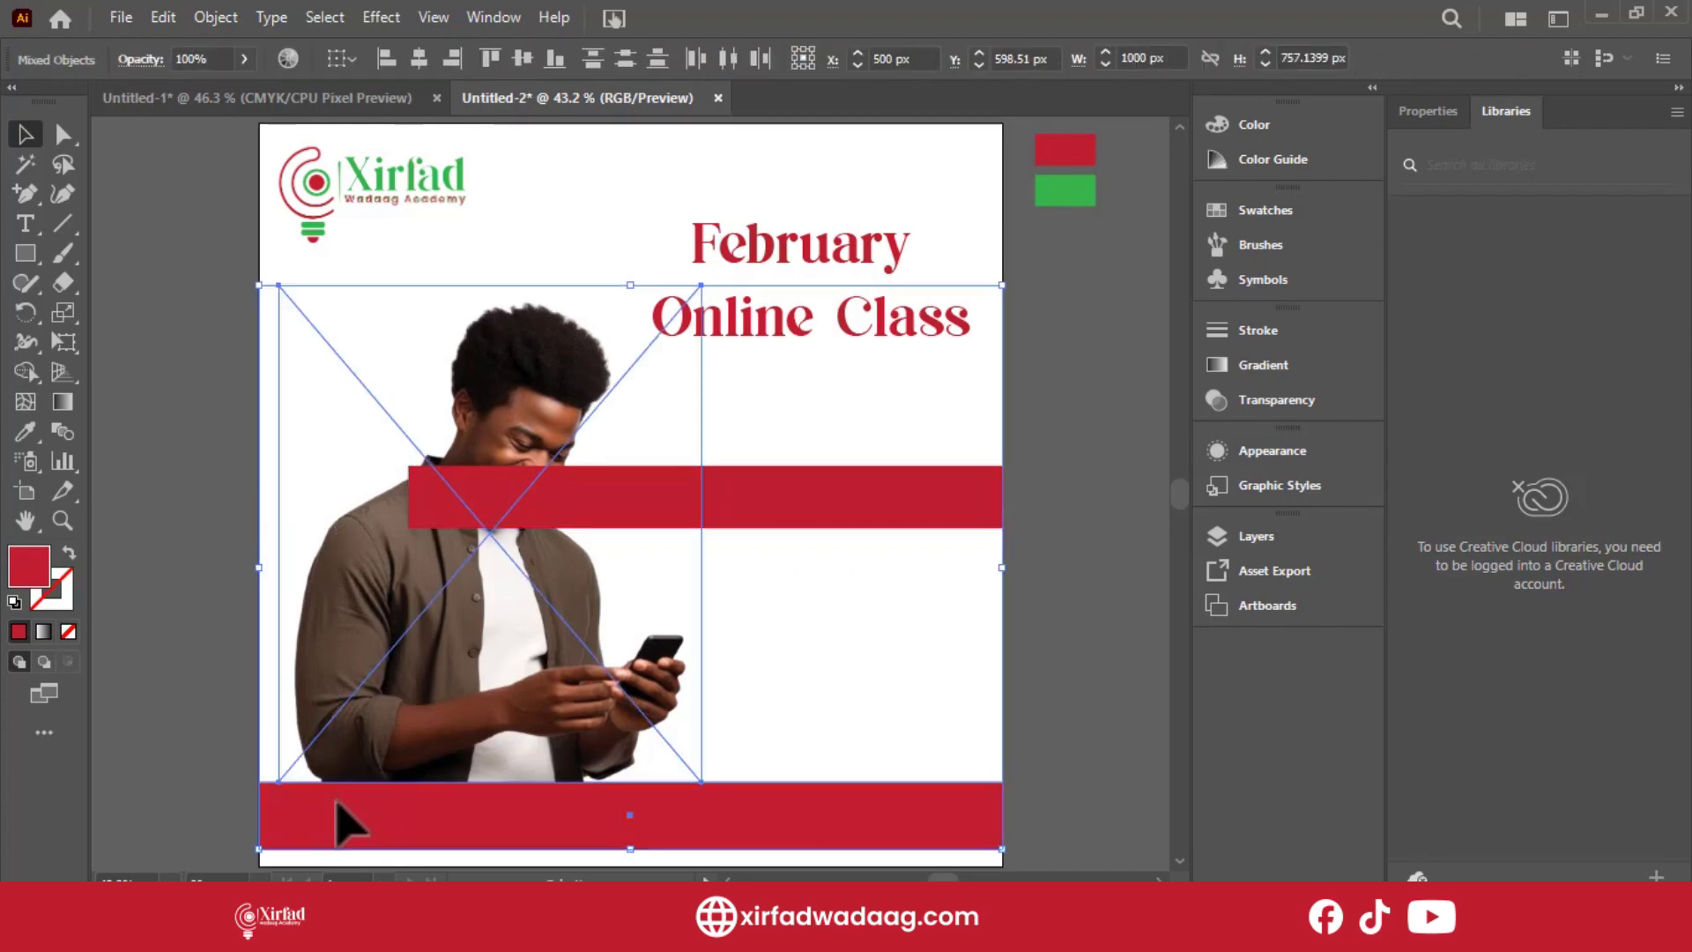
pyautogui.rightClick(339, 819)
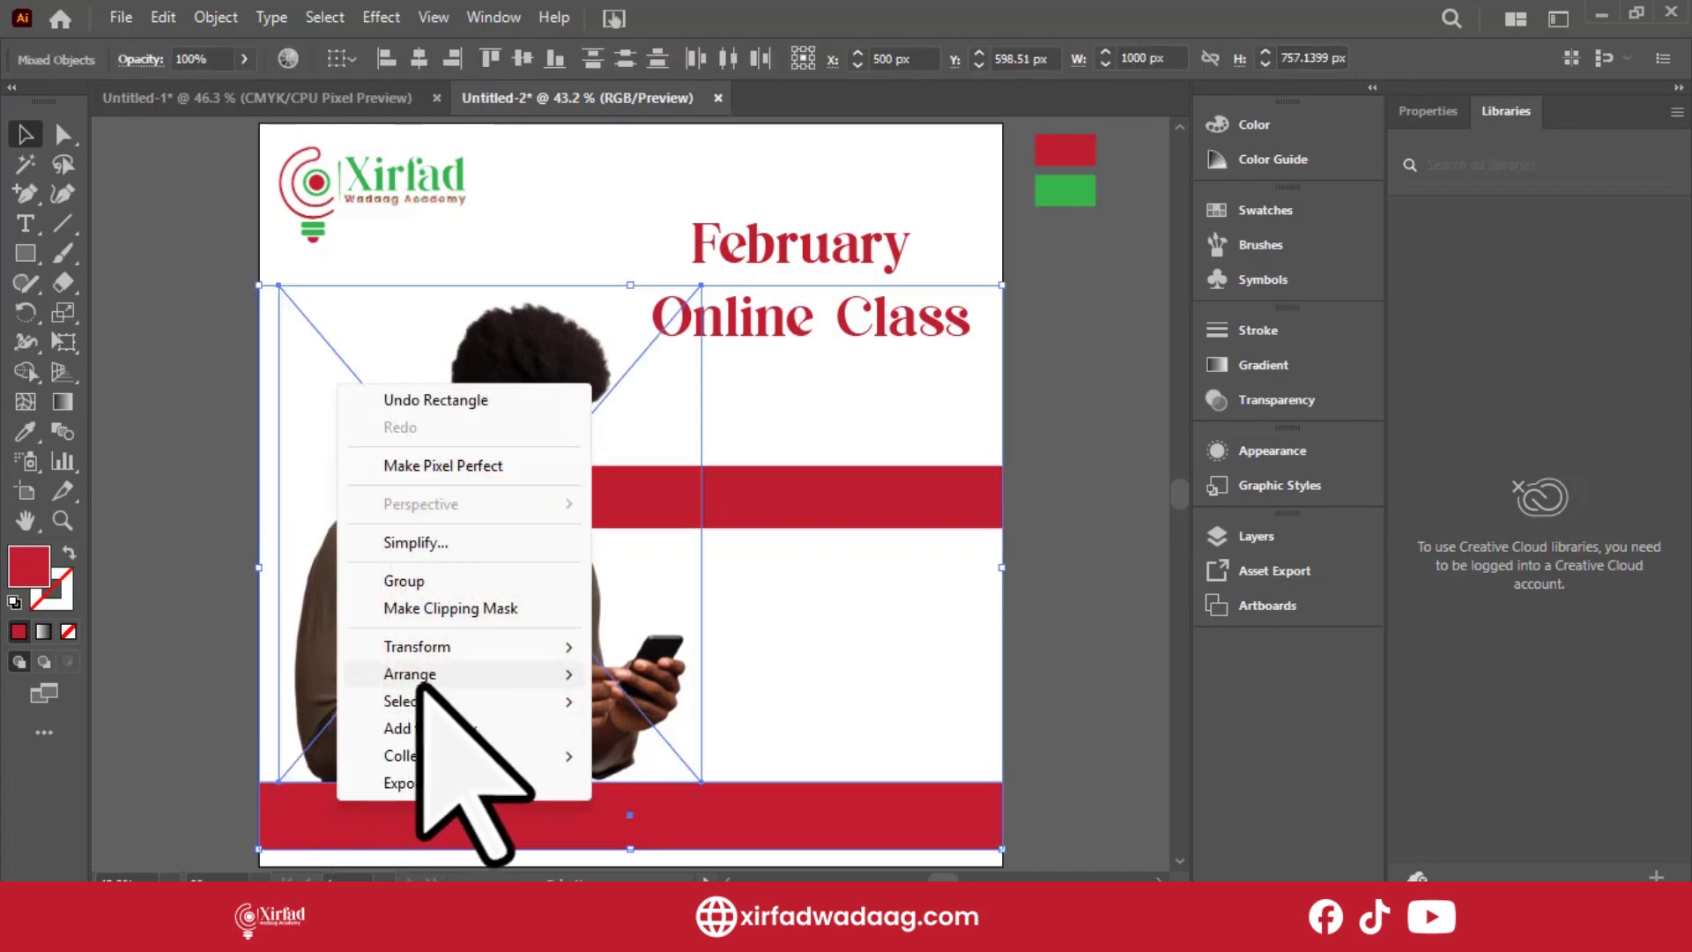
pyautogui.moveTo(564, 675)
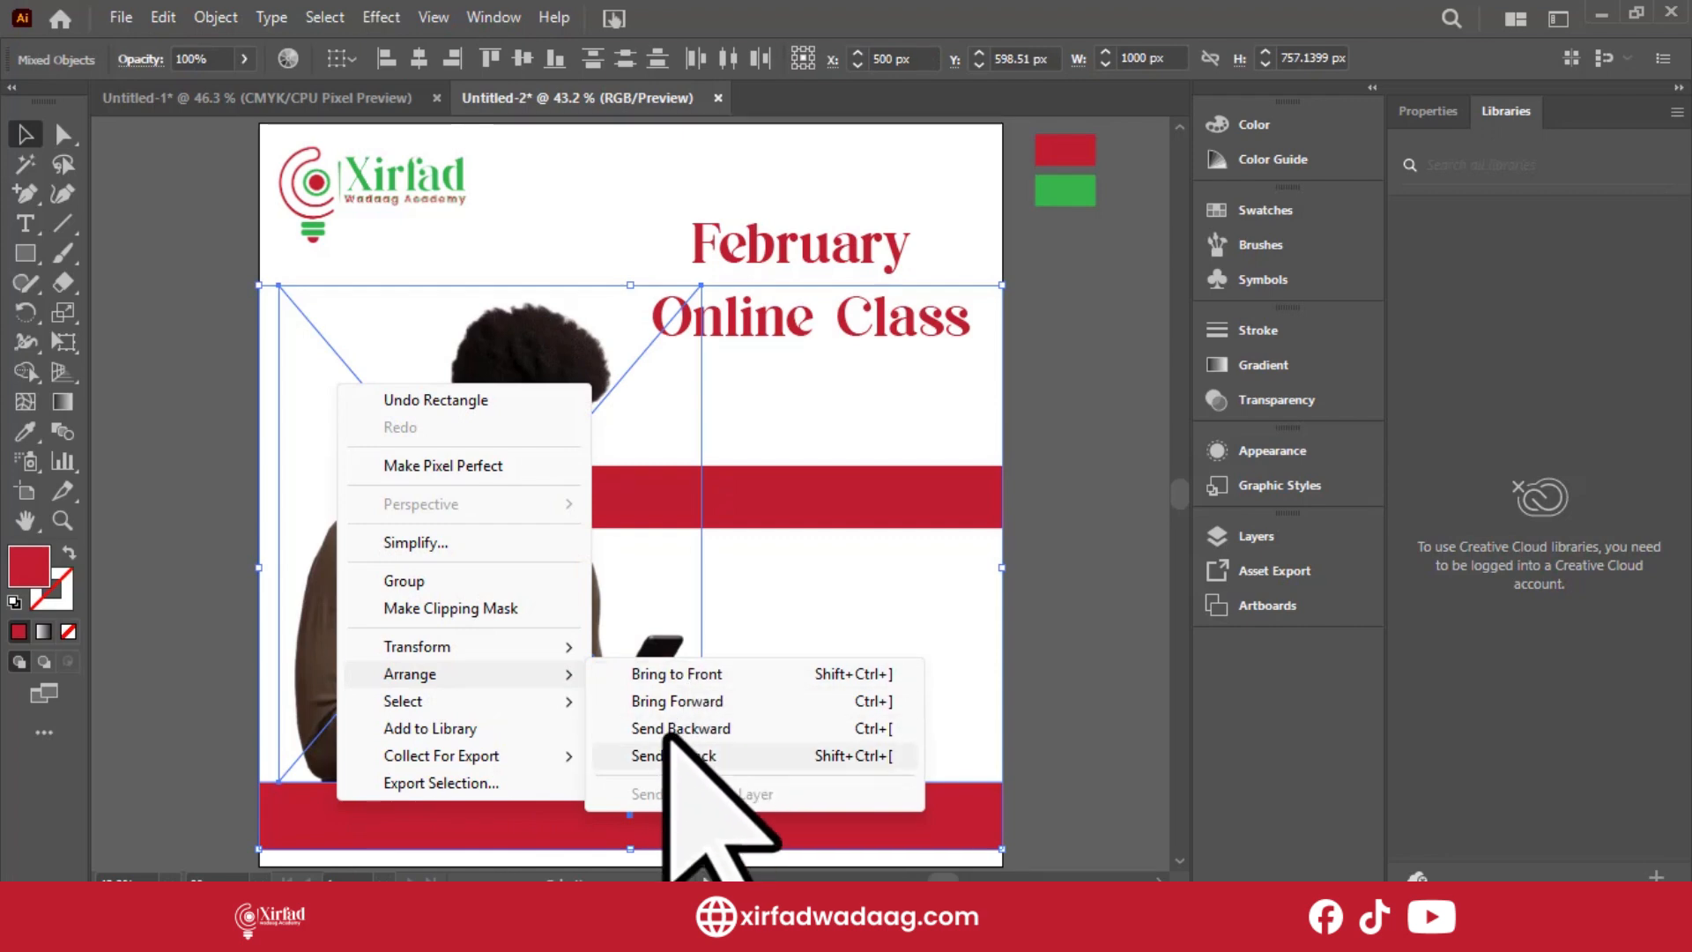
pyautogui.click(705, 673)
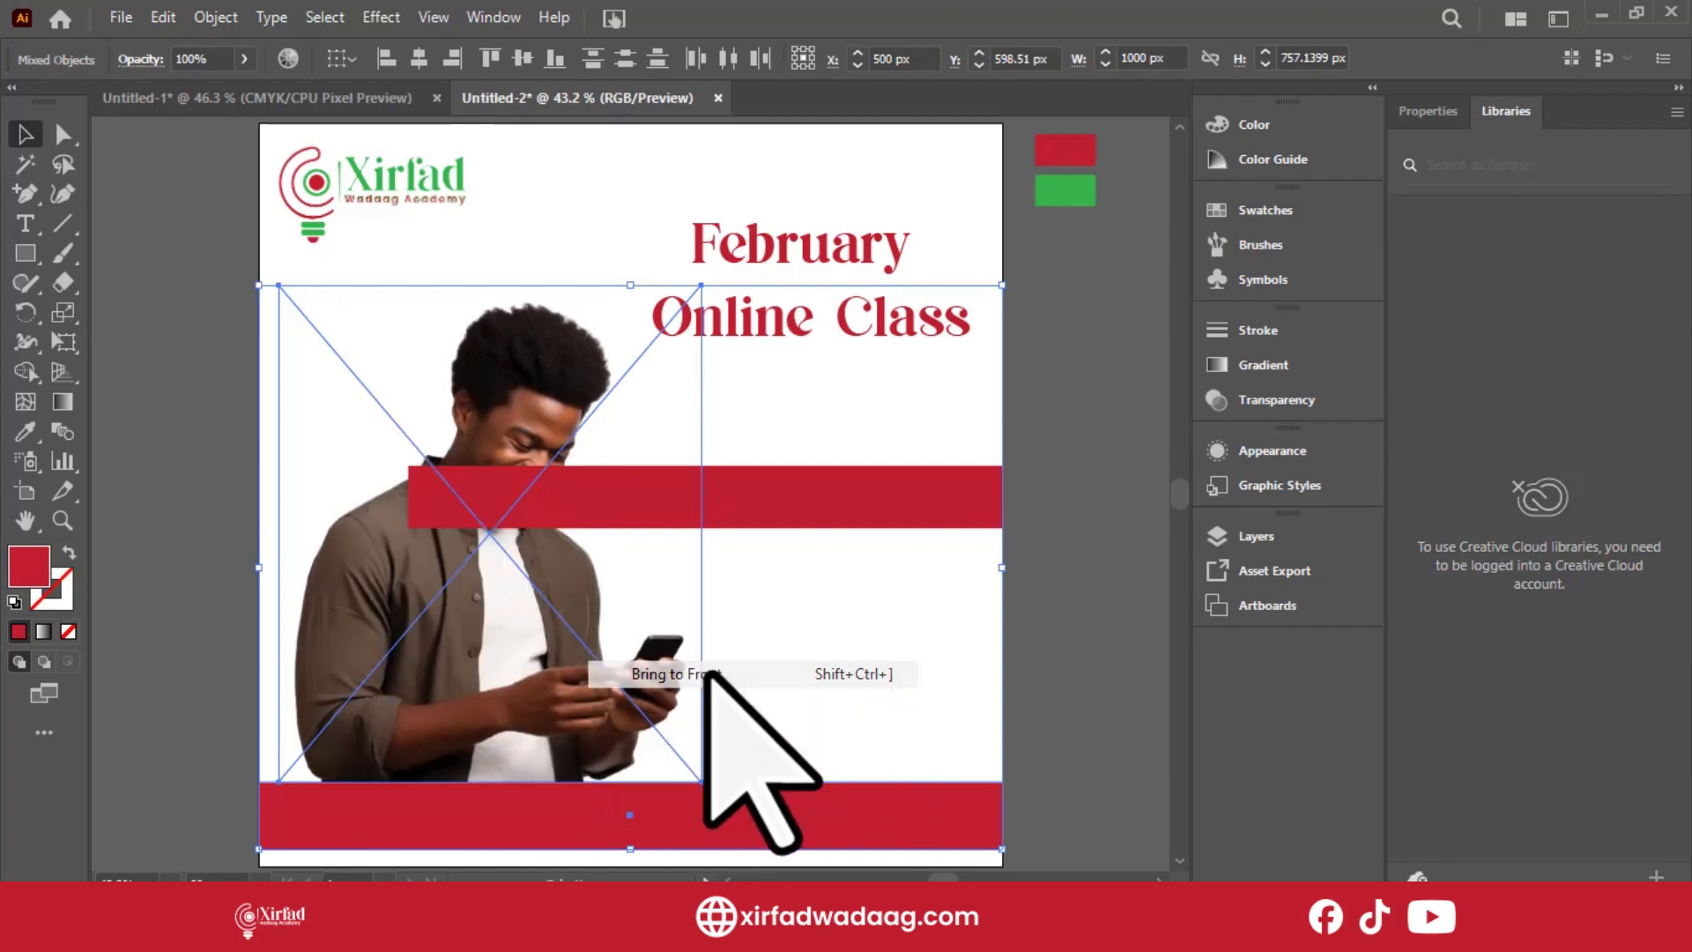
pyautogui.click(793, 559)
# Shorten the upper red rectangle from its left end to about 757 px wide, keeping that end behind the man.
pyautogui.click(766, 506)
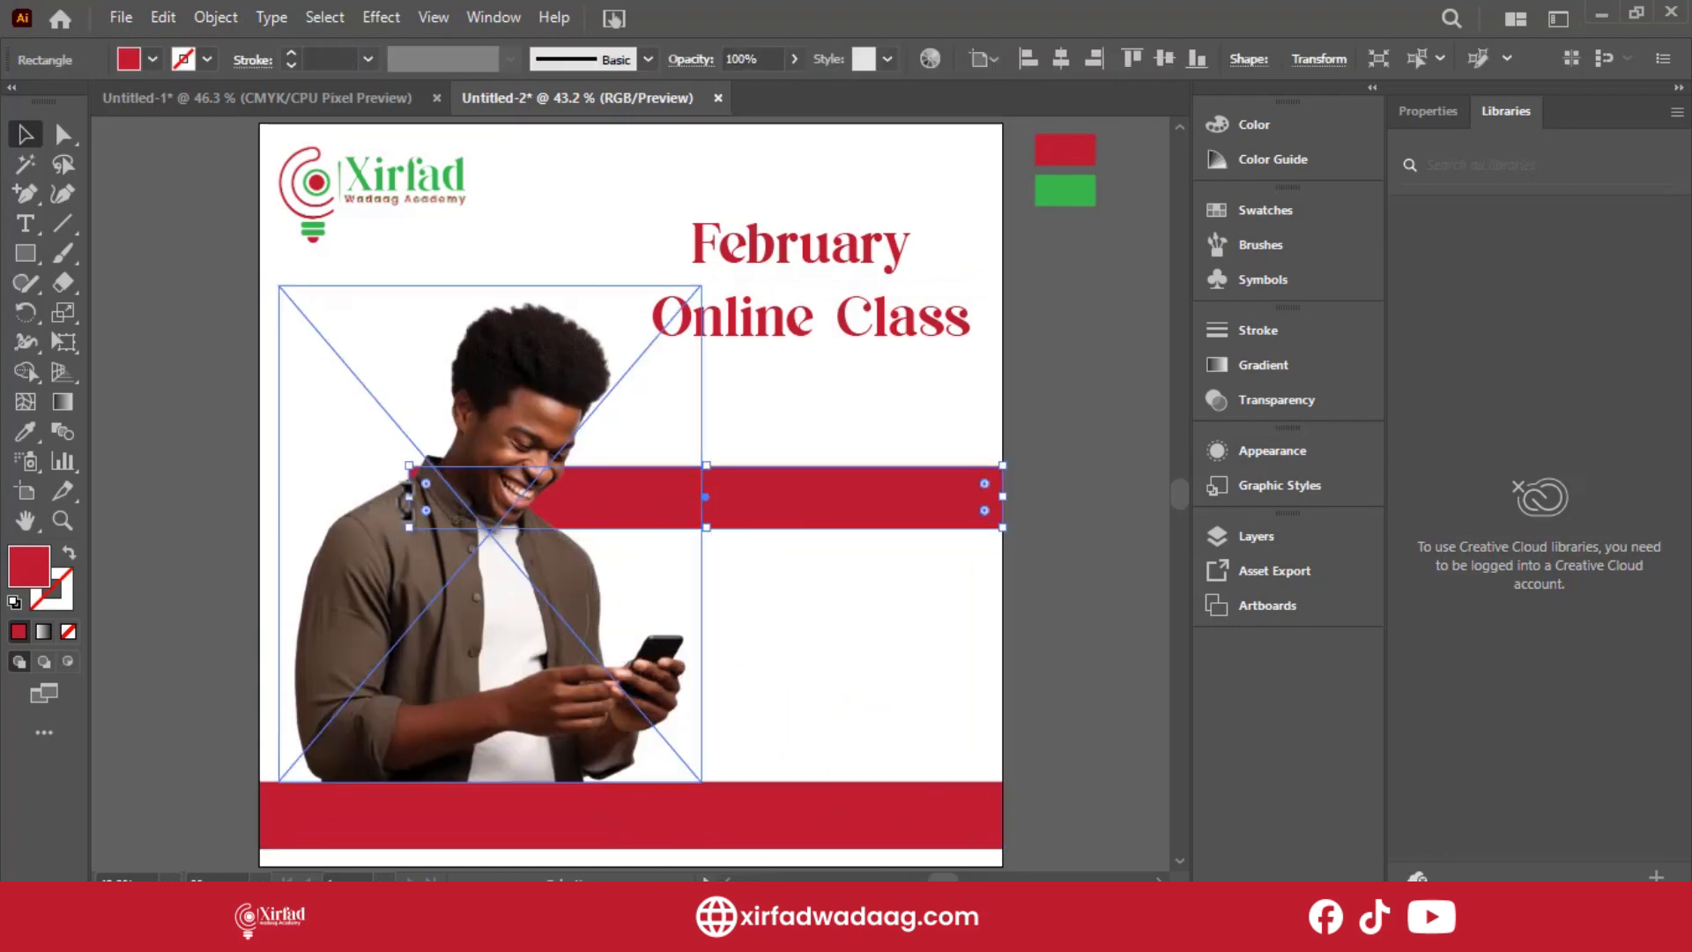
pyautogui.moveTo(401, 500); pyautogui.dragTo(432, 498)
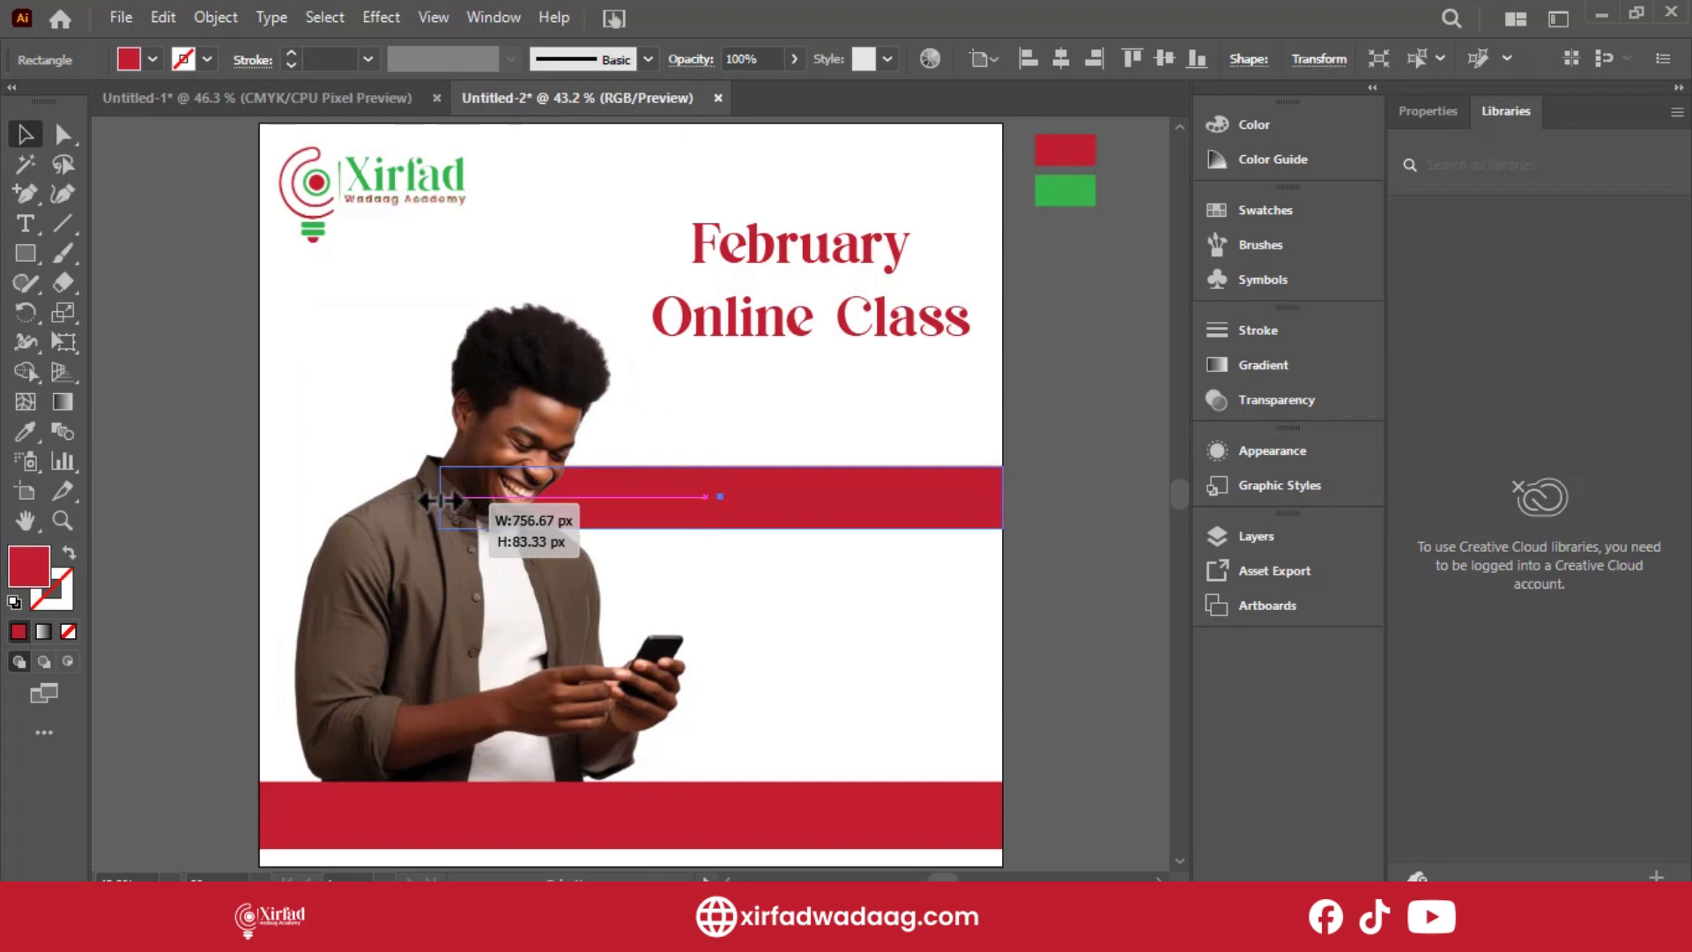
pyautogui.click(1054, 596)
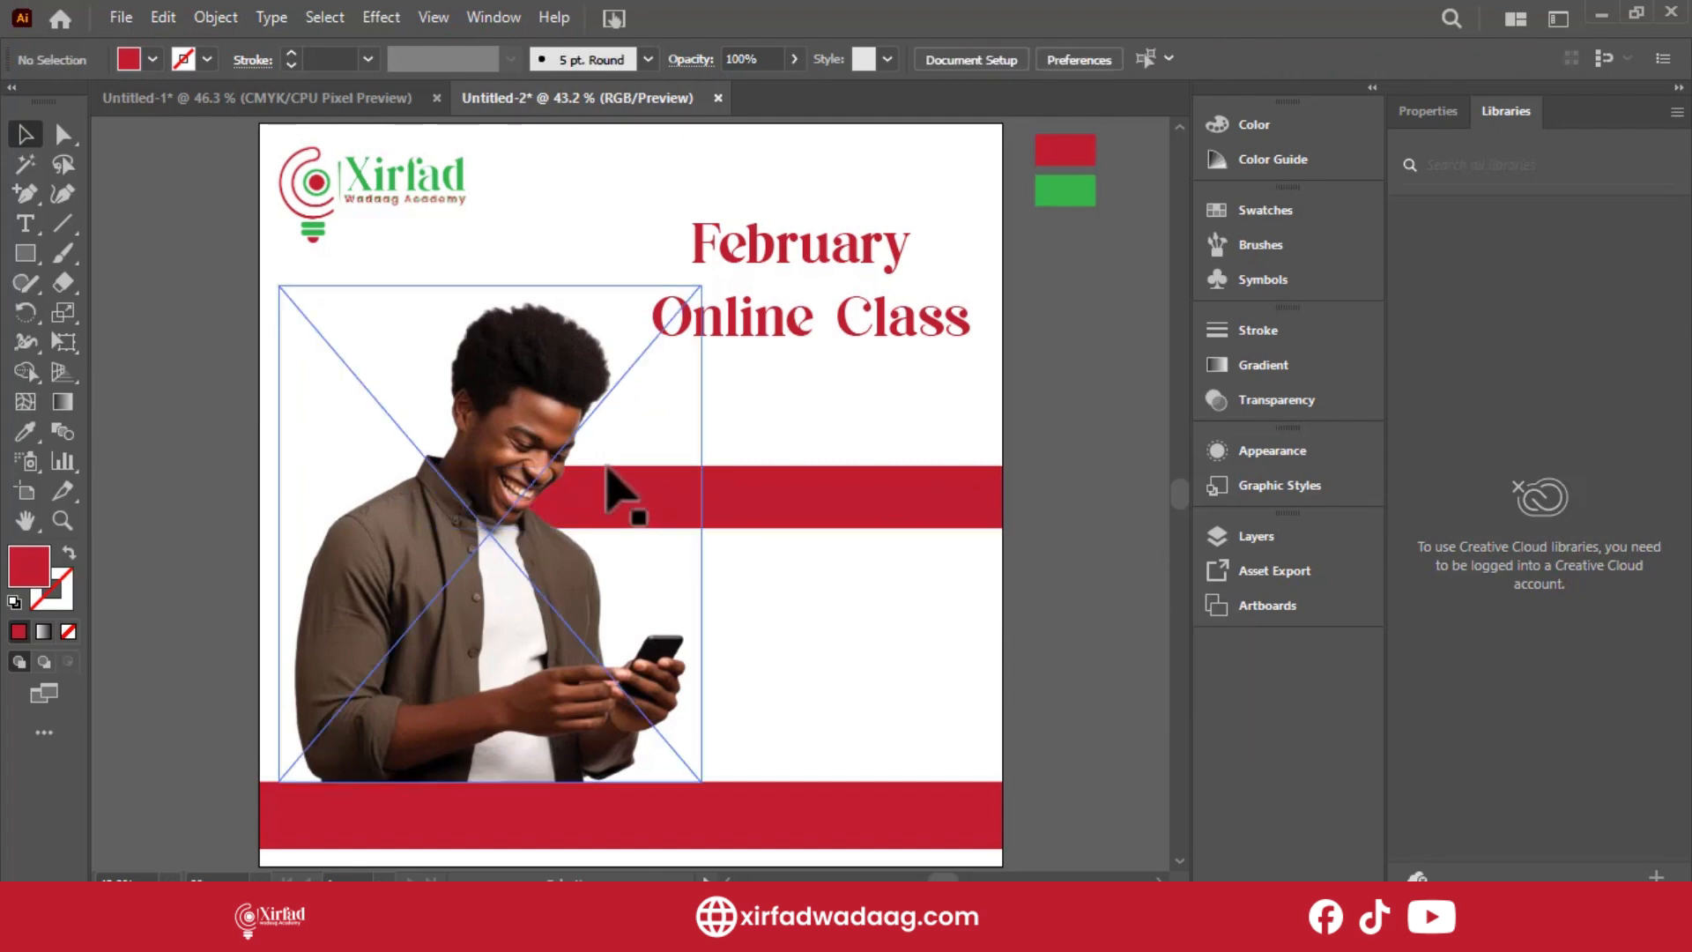
# Add "Lorem ipsum" placeholder text on the upper red bar beside the man's face and fill it white.
pyautogui.click(26, 223)
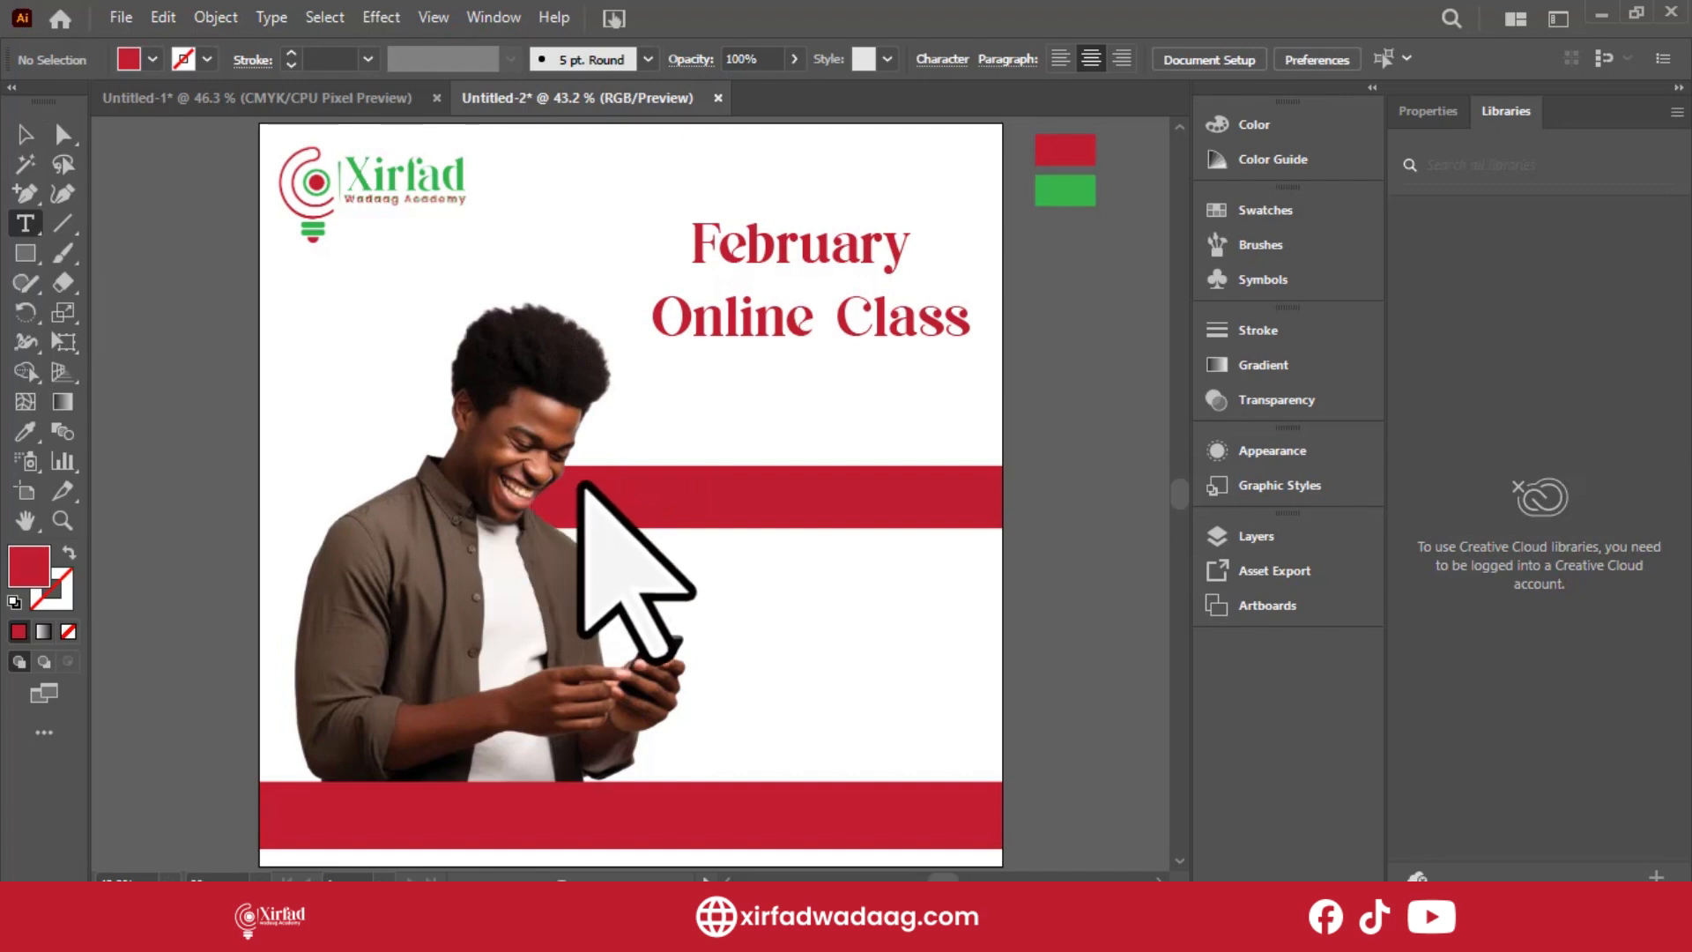
pyautogui.click(631, 505)
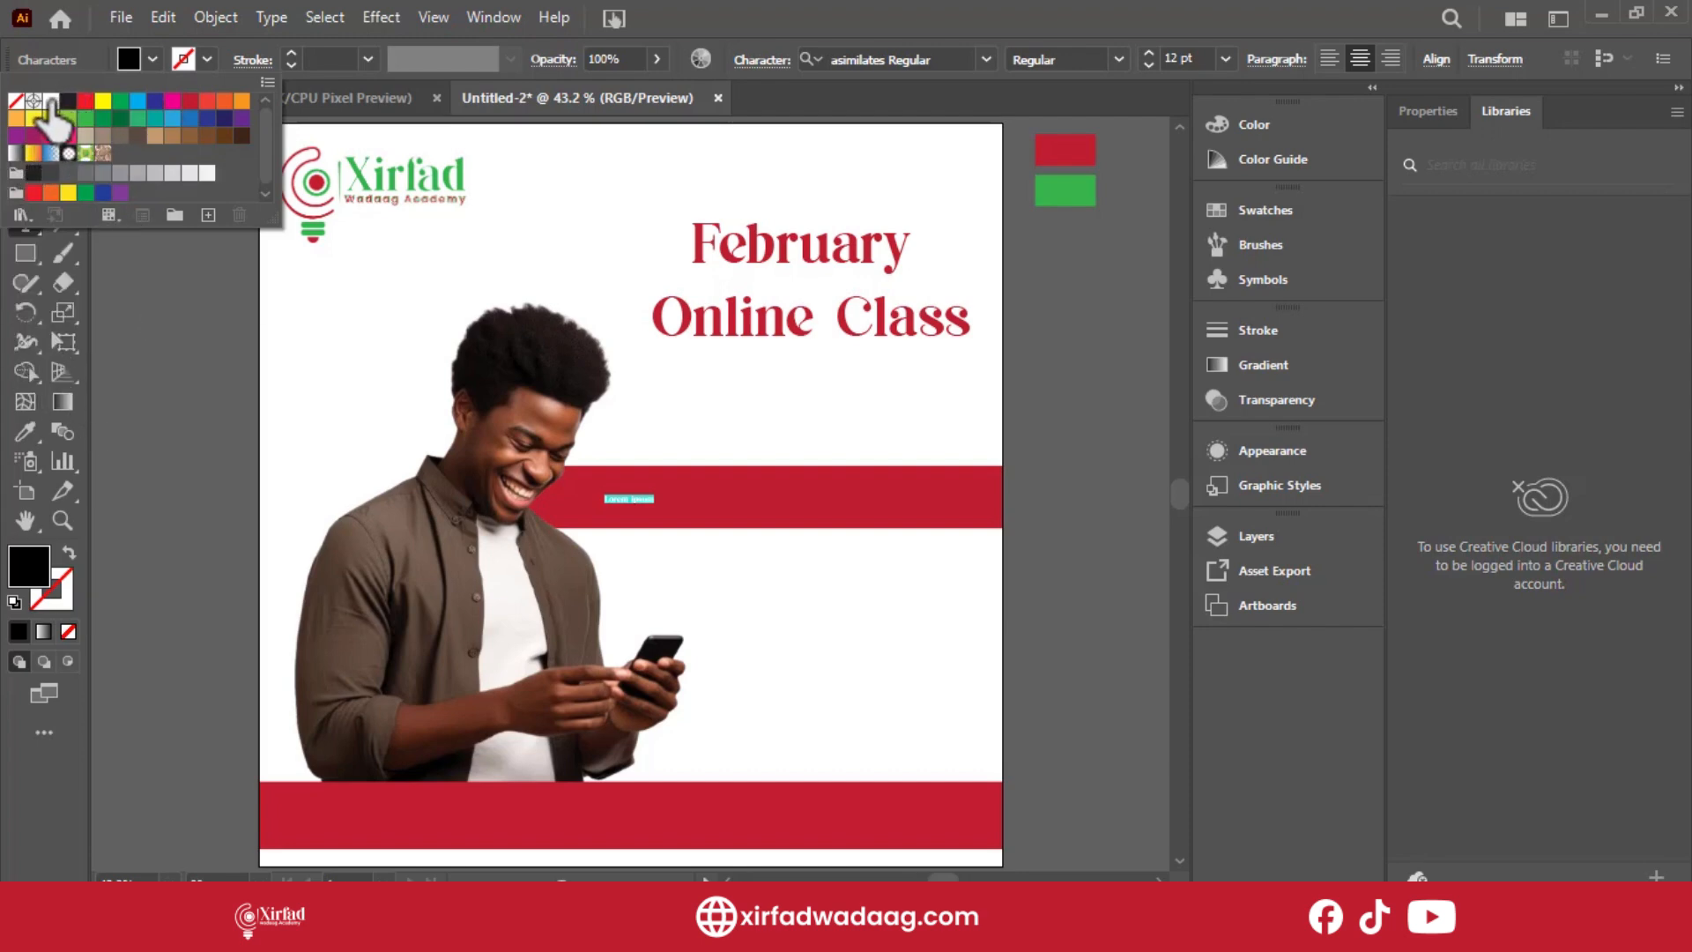
pyautogui.click(51, 100)
pyautogui.click(38, 285)
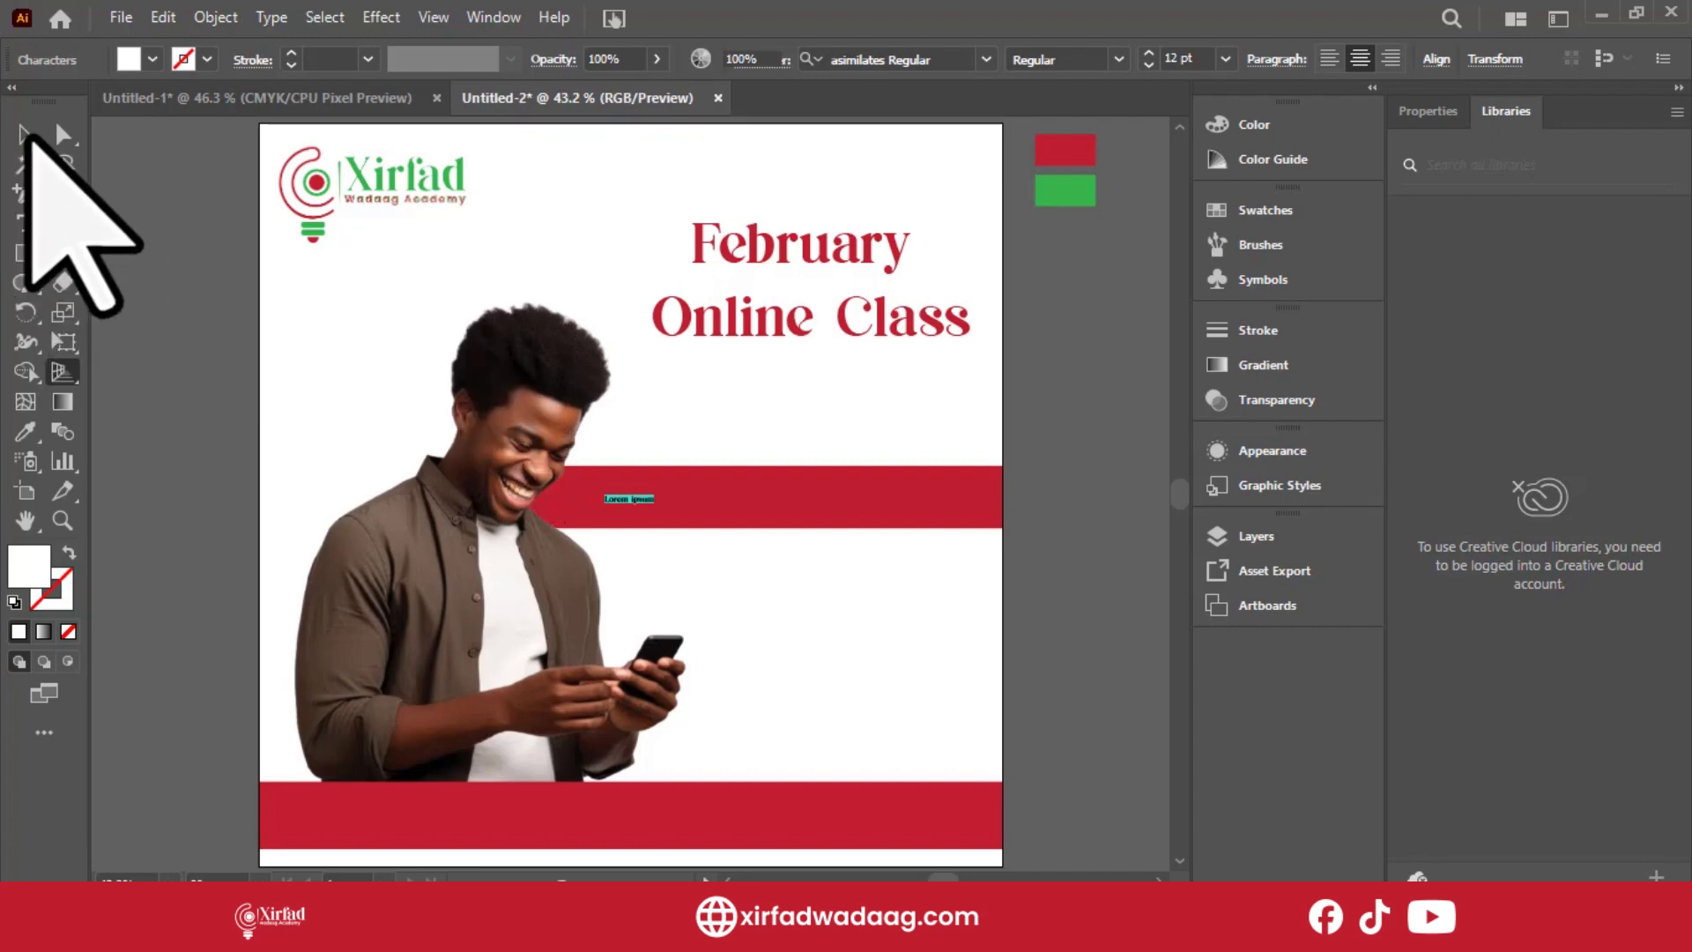
pyautogui.click(25, 134)
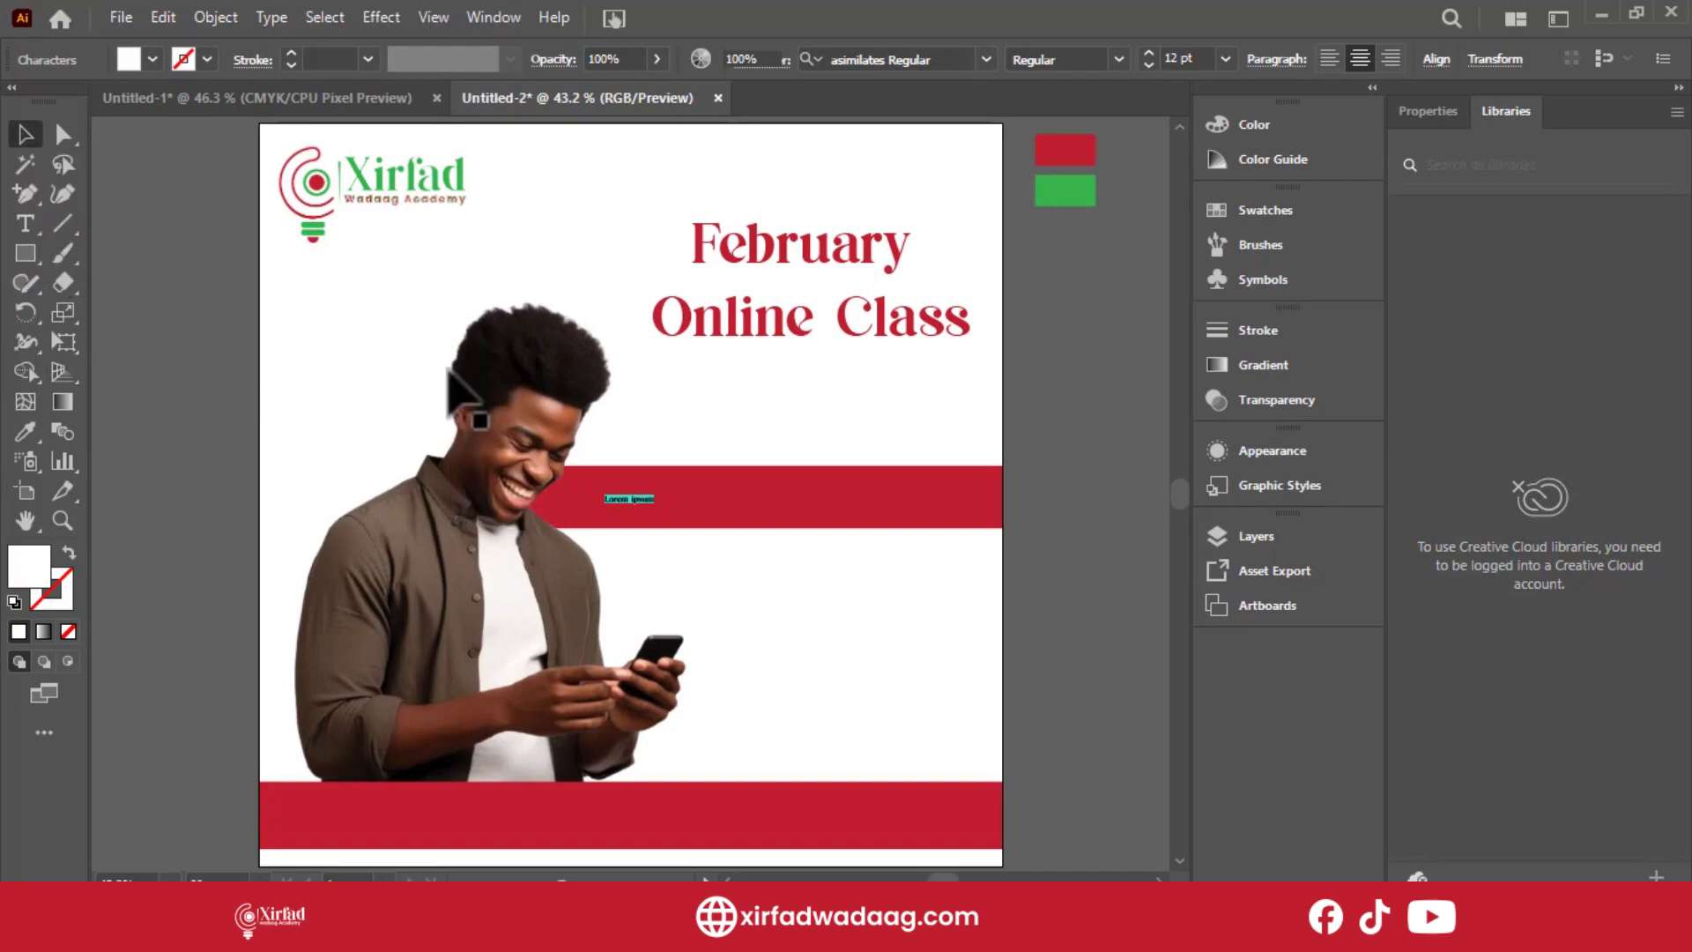
pyautogui.click(407, 346)
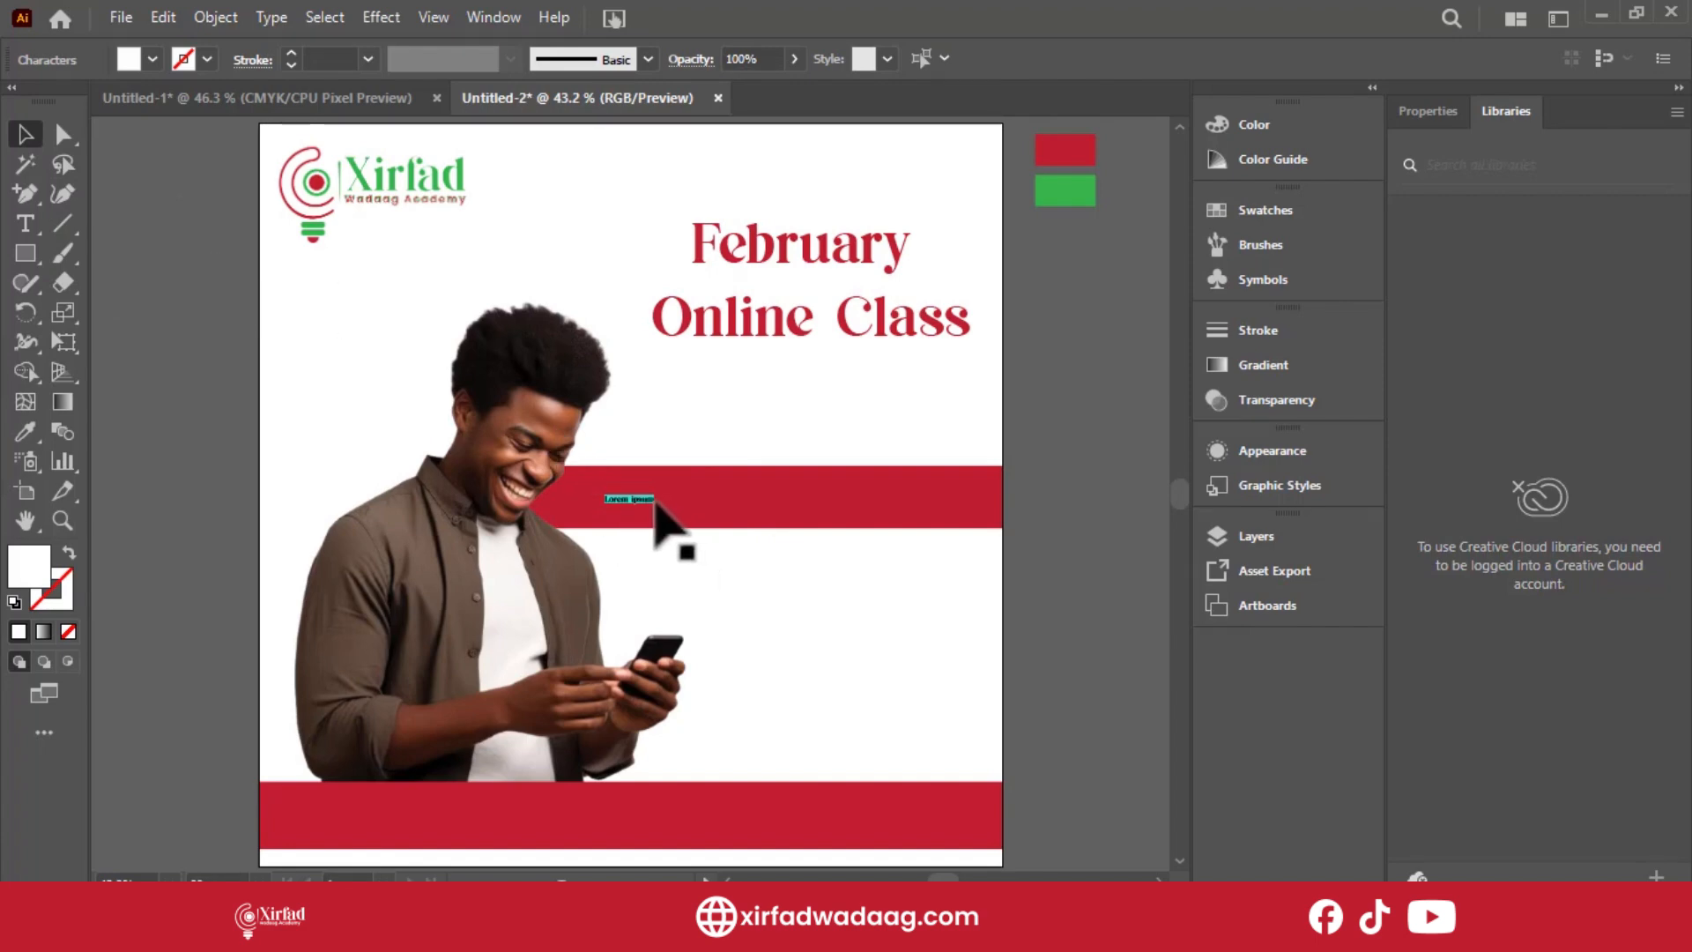
pyautogui.hotkey('shift', 'p')
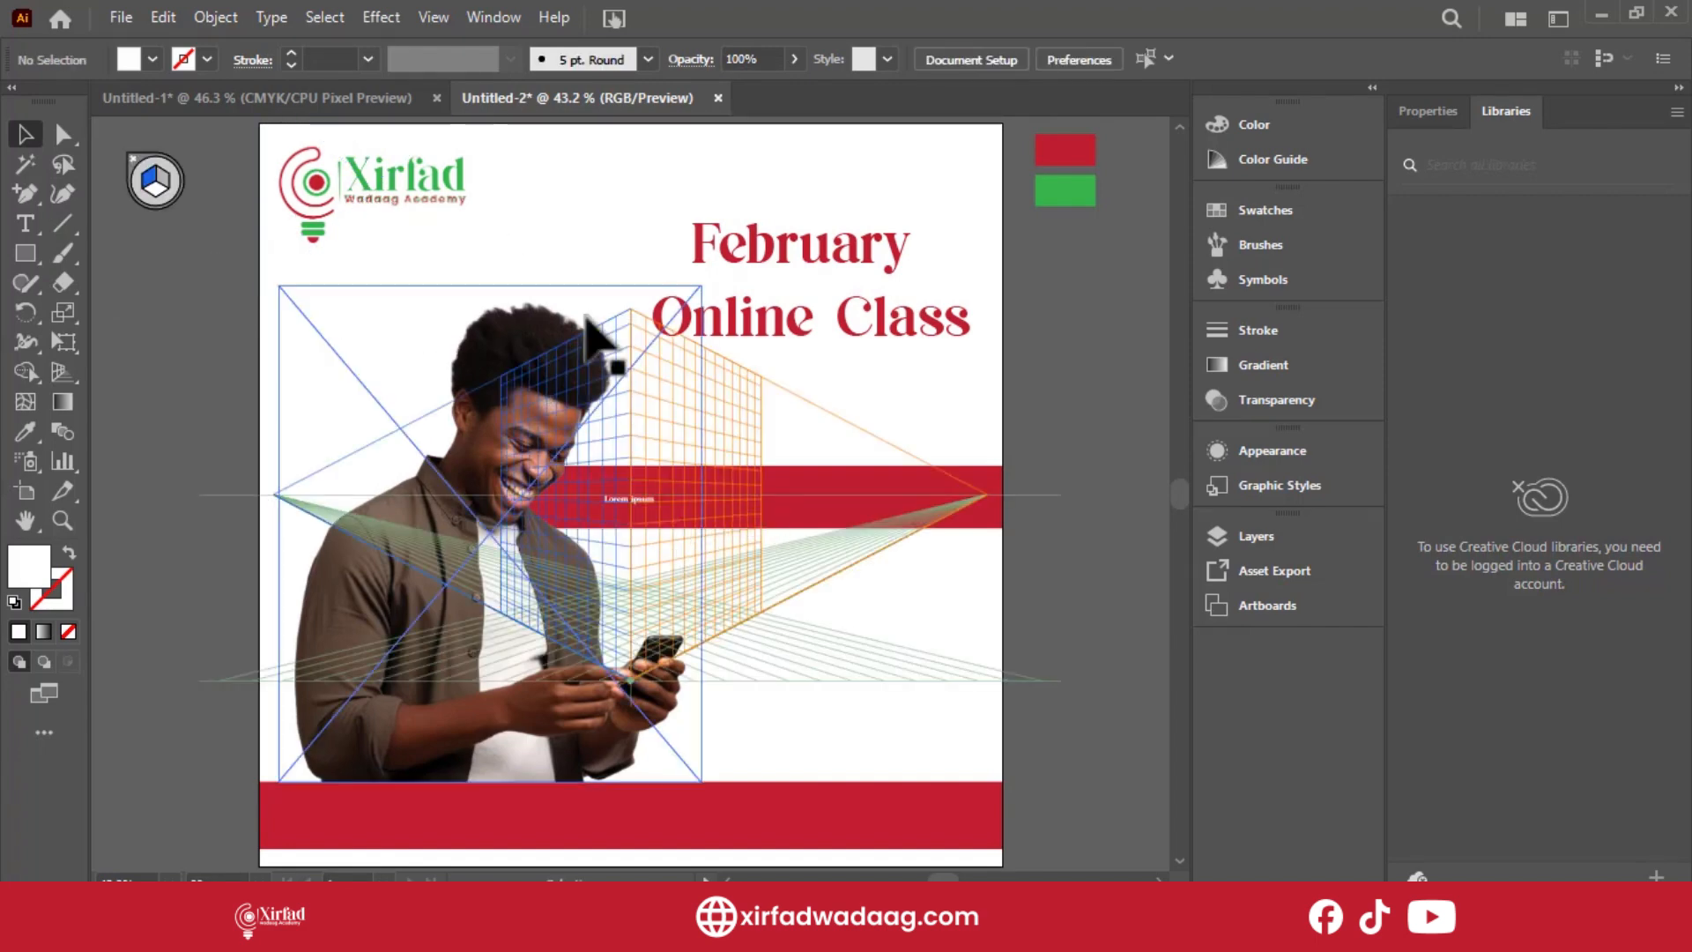
# Hide the perspective grid and enlarge the "Lorem ipsum" text on the upper red bar to about 63.2 pt.
pyautogui.hotkey('ctrl', 'shift', 'i')
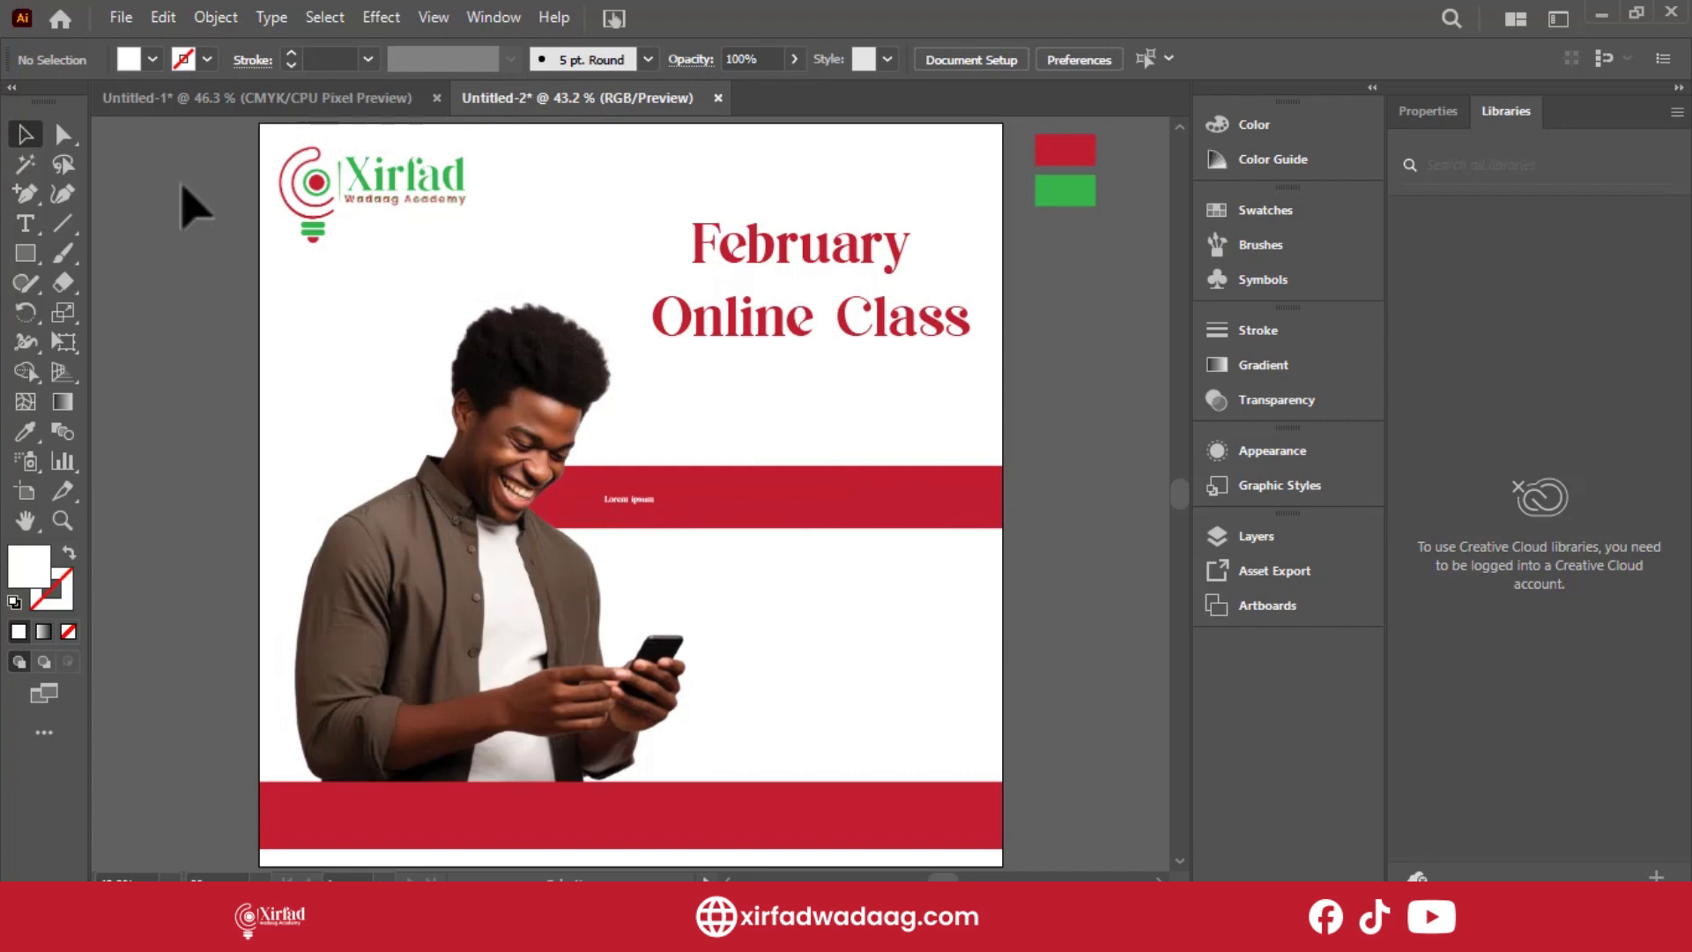
pyautogui.click(639, 506)
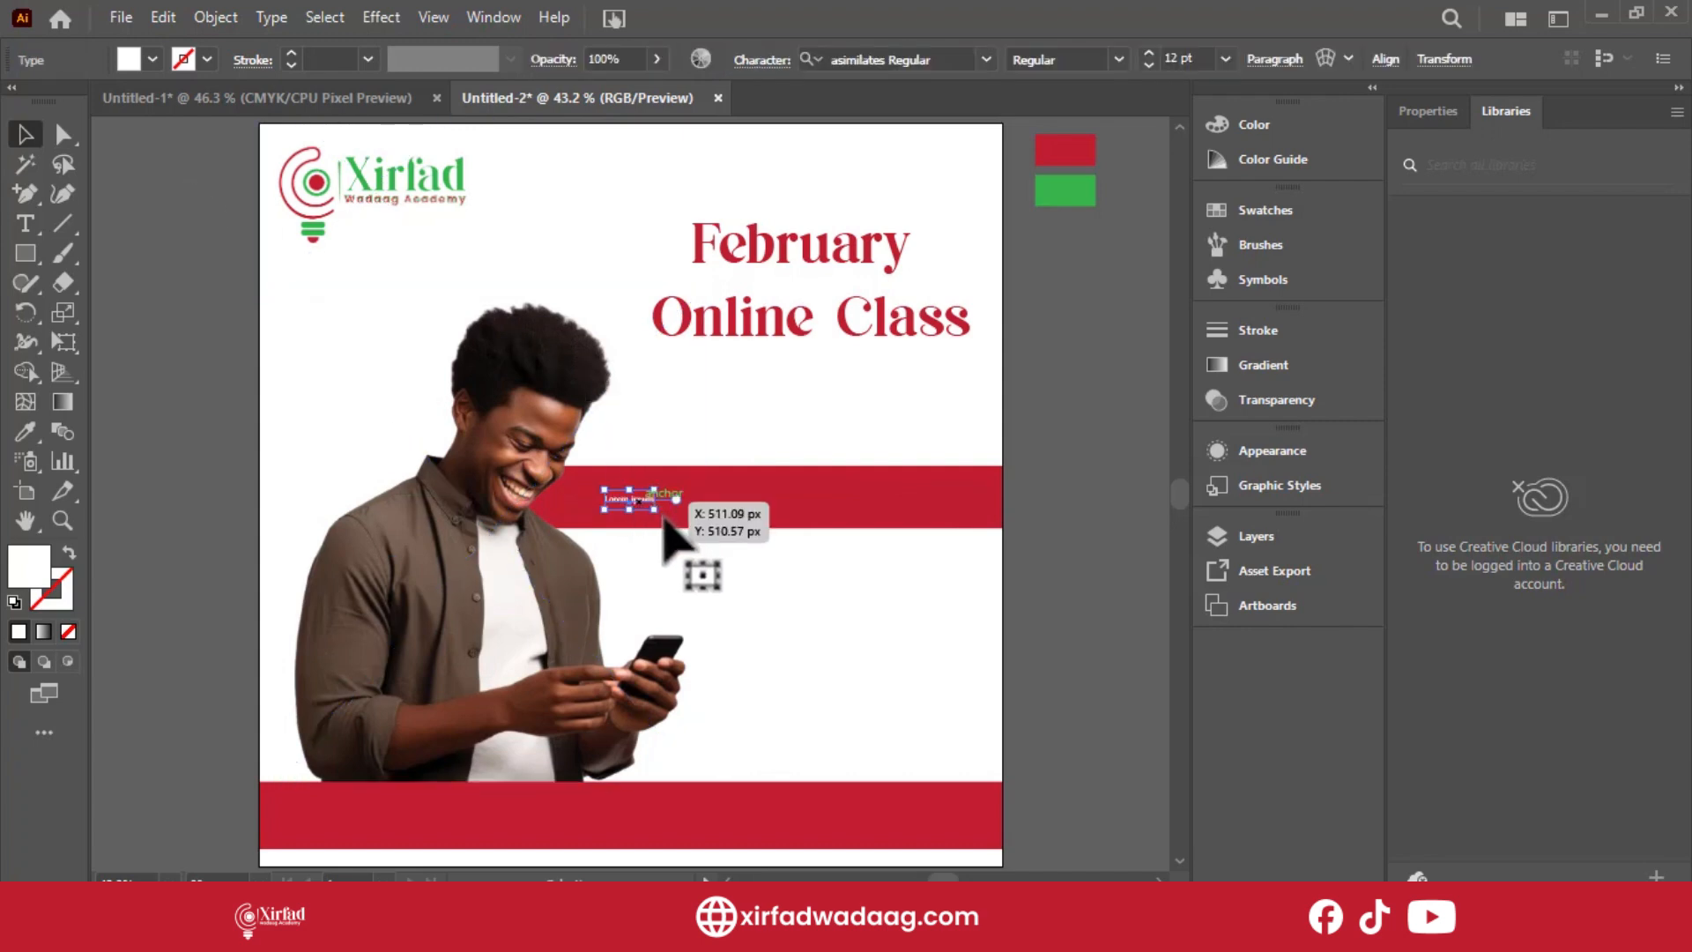
pyautogui.moveTo(646, 509); pyautogui.dragTo(832, 499)
pyautogui.hotkey('ctrl', '+')
pyautogui.hotkey('ctrl', '+')
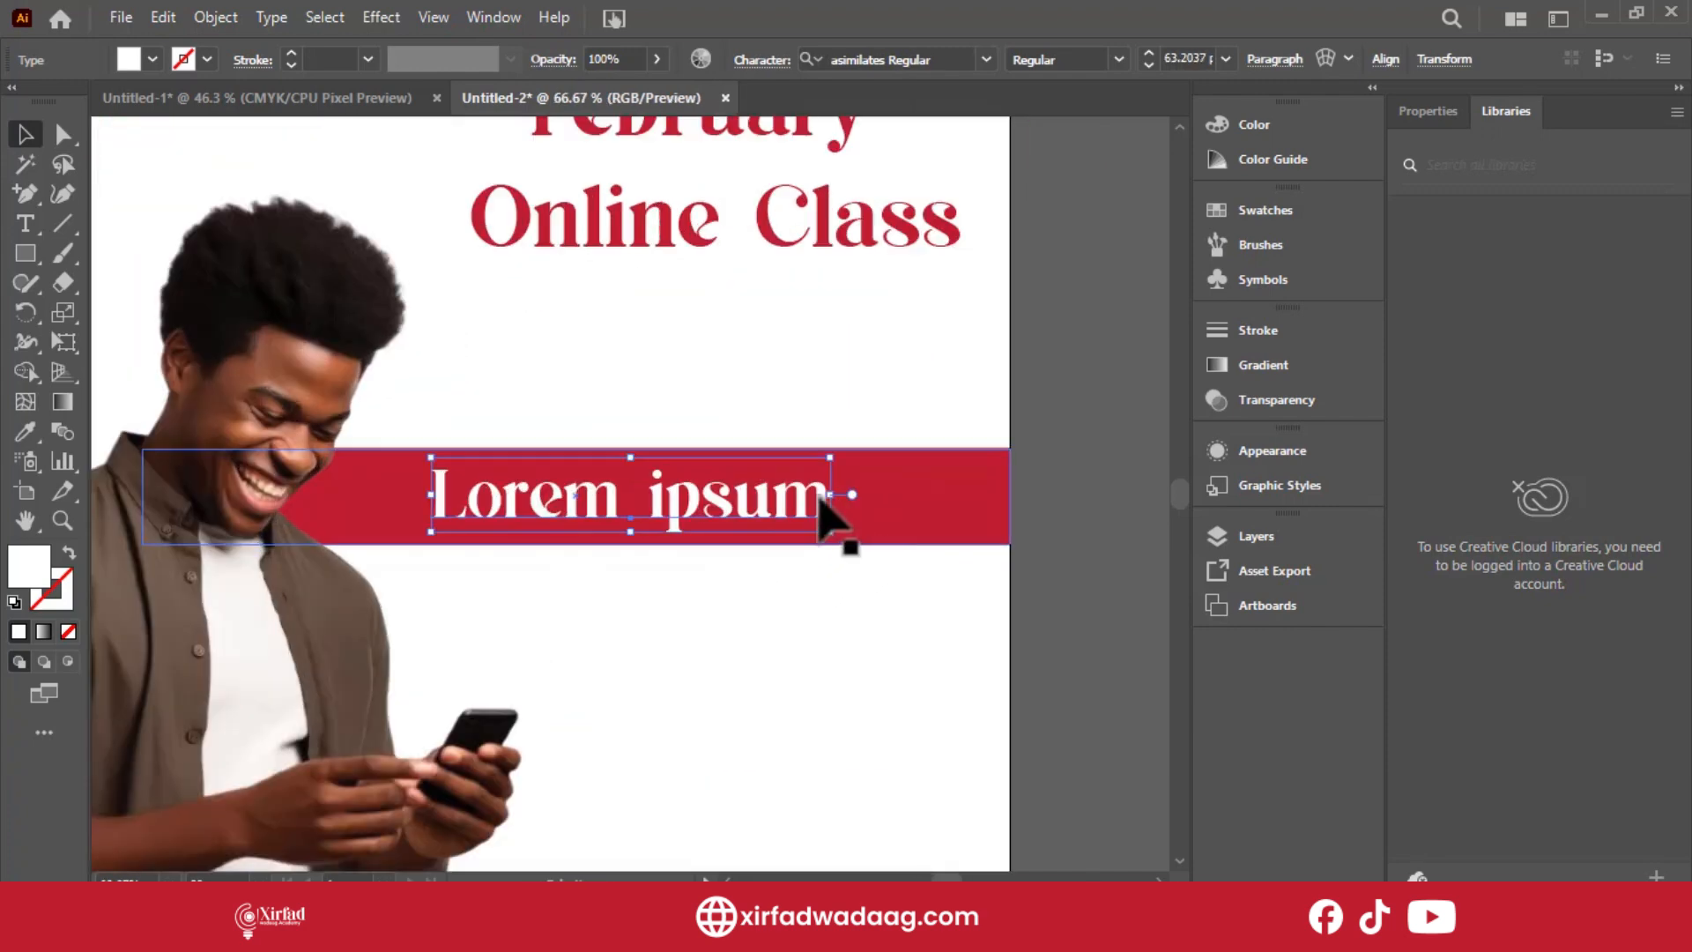
# Replace the placeholder with "Baro Xirfad oo Beegso" and "Dunida Casriga" on two lines, scaled to about 33.76 pt within the red bar.
pyautogui.doubleClick(773, 507)
pyautogui.hotkey('ctrl', 'a')
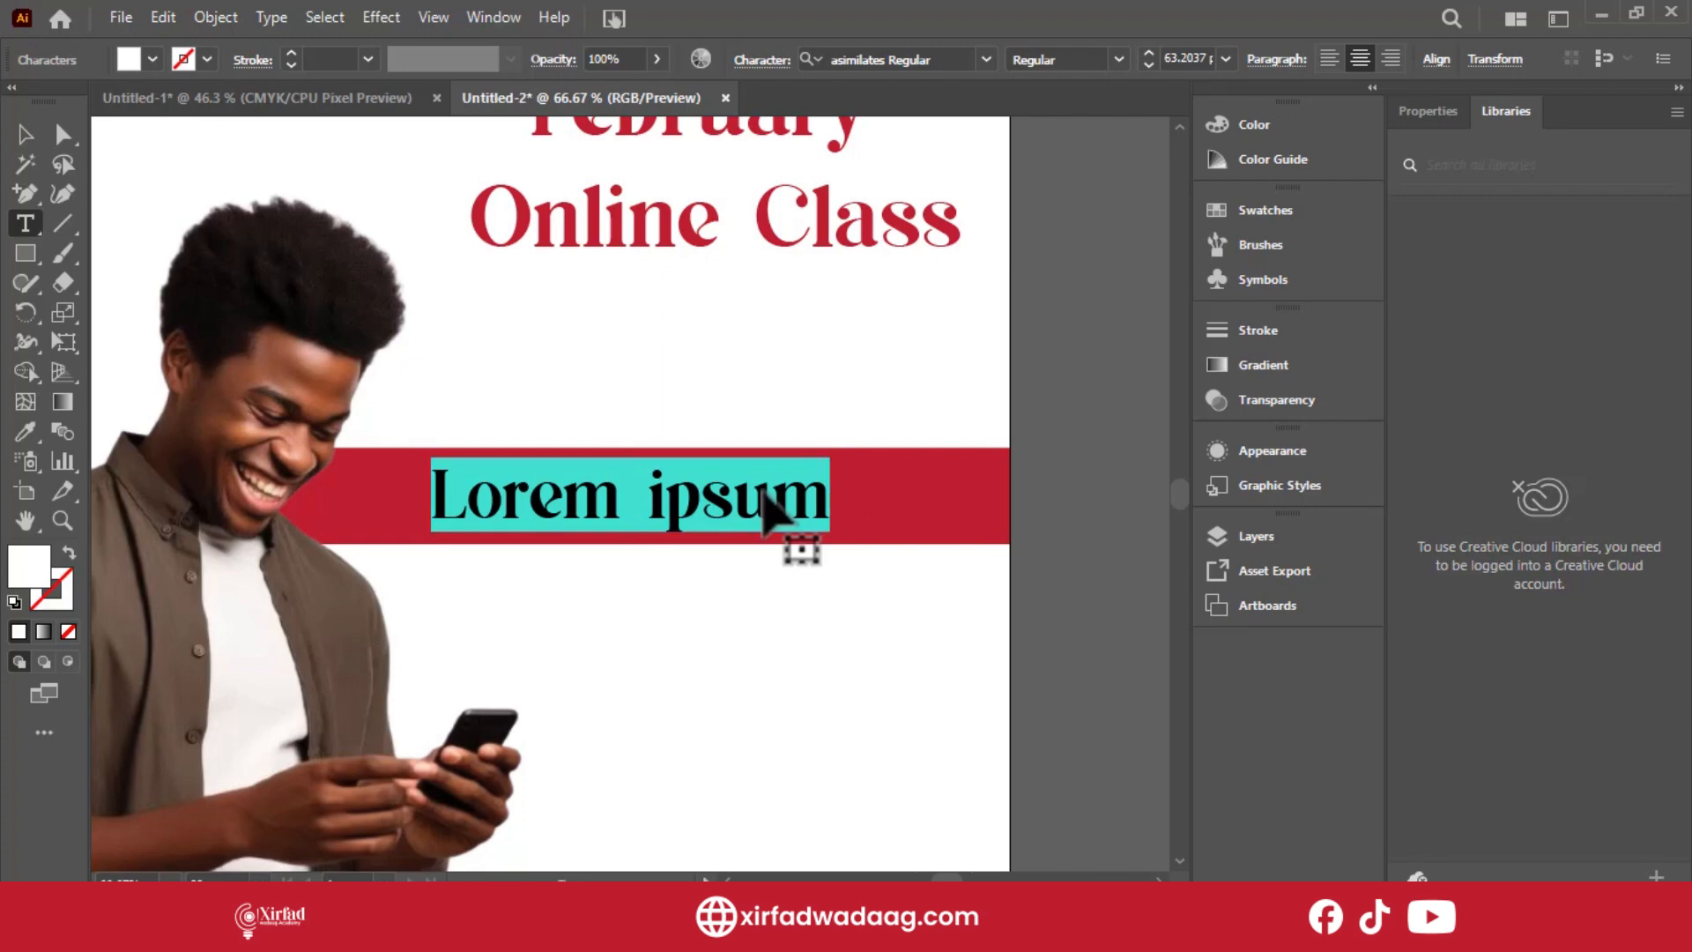
pyautogui.write('Baro Xirfad oo Reegso')
pyautogui.press('Return')
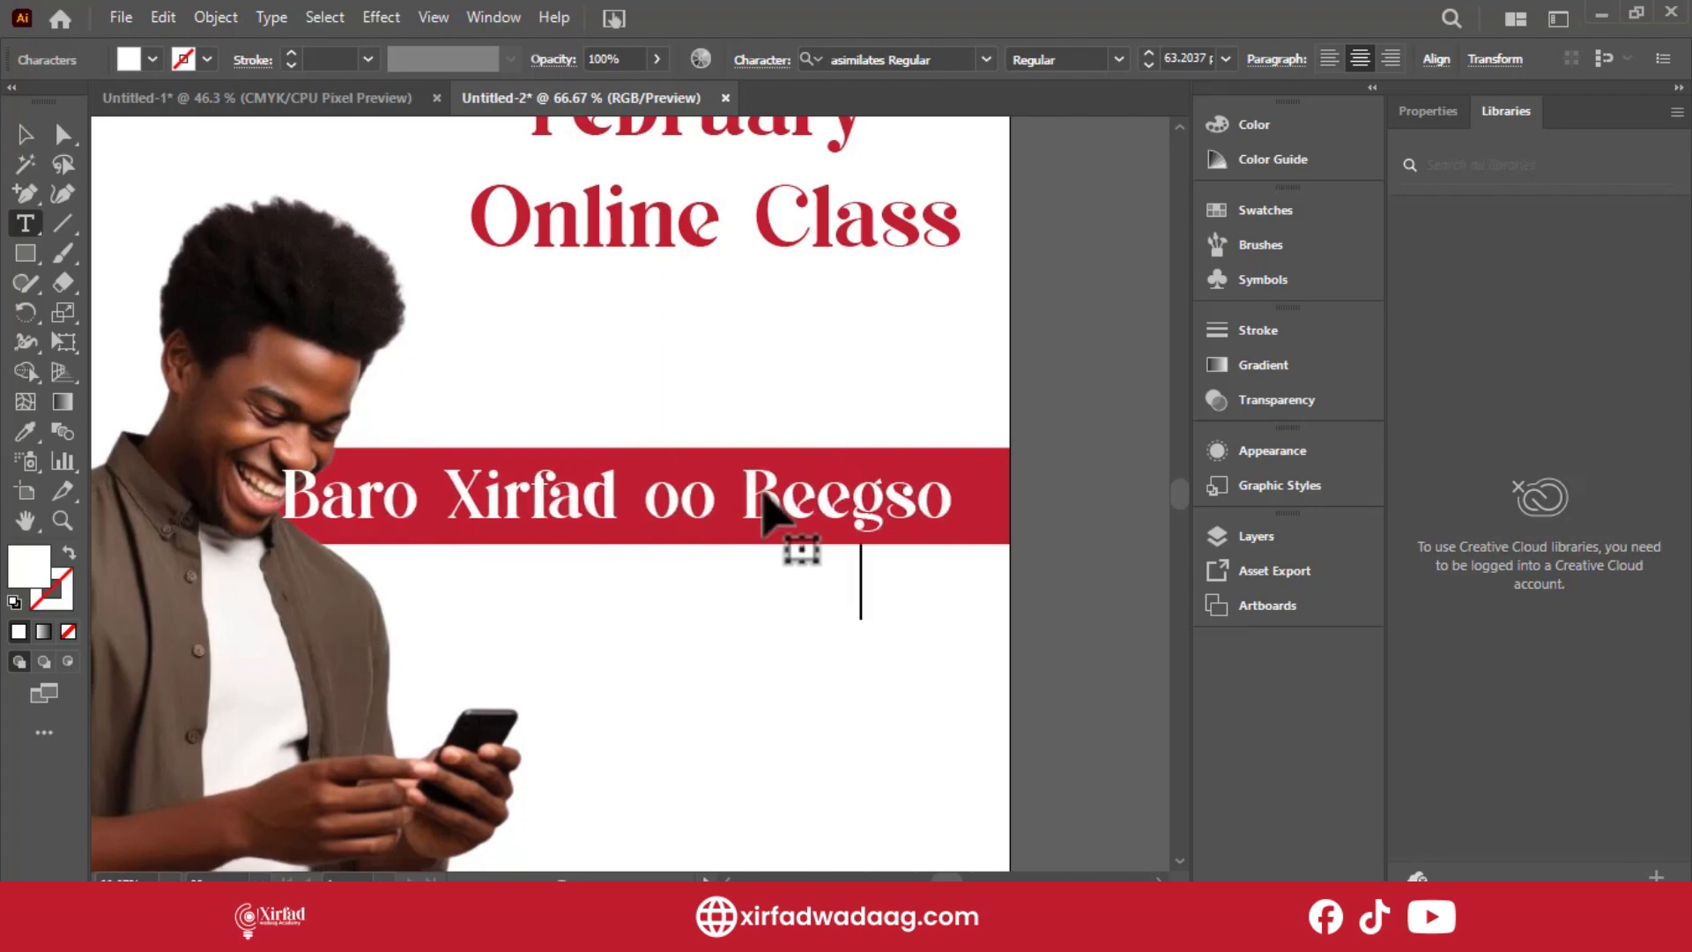
pyautogui.click(25, 135)
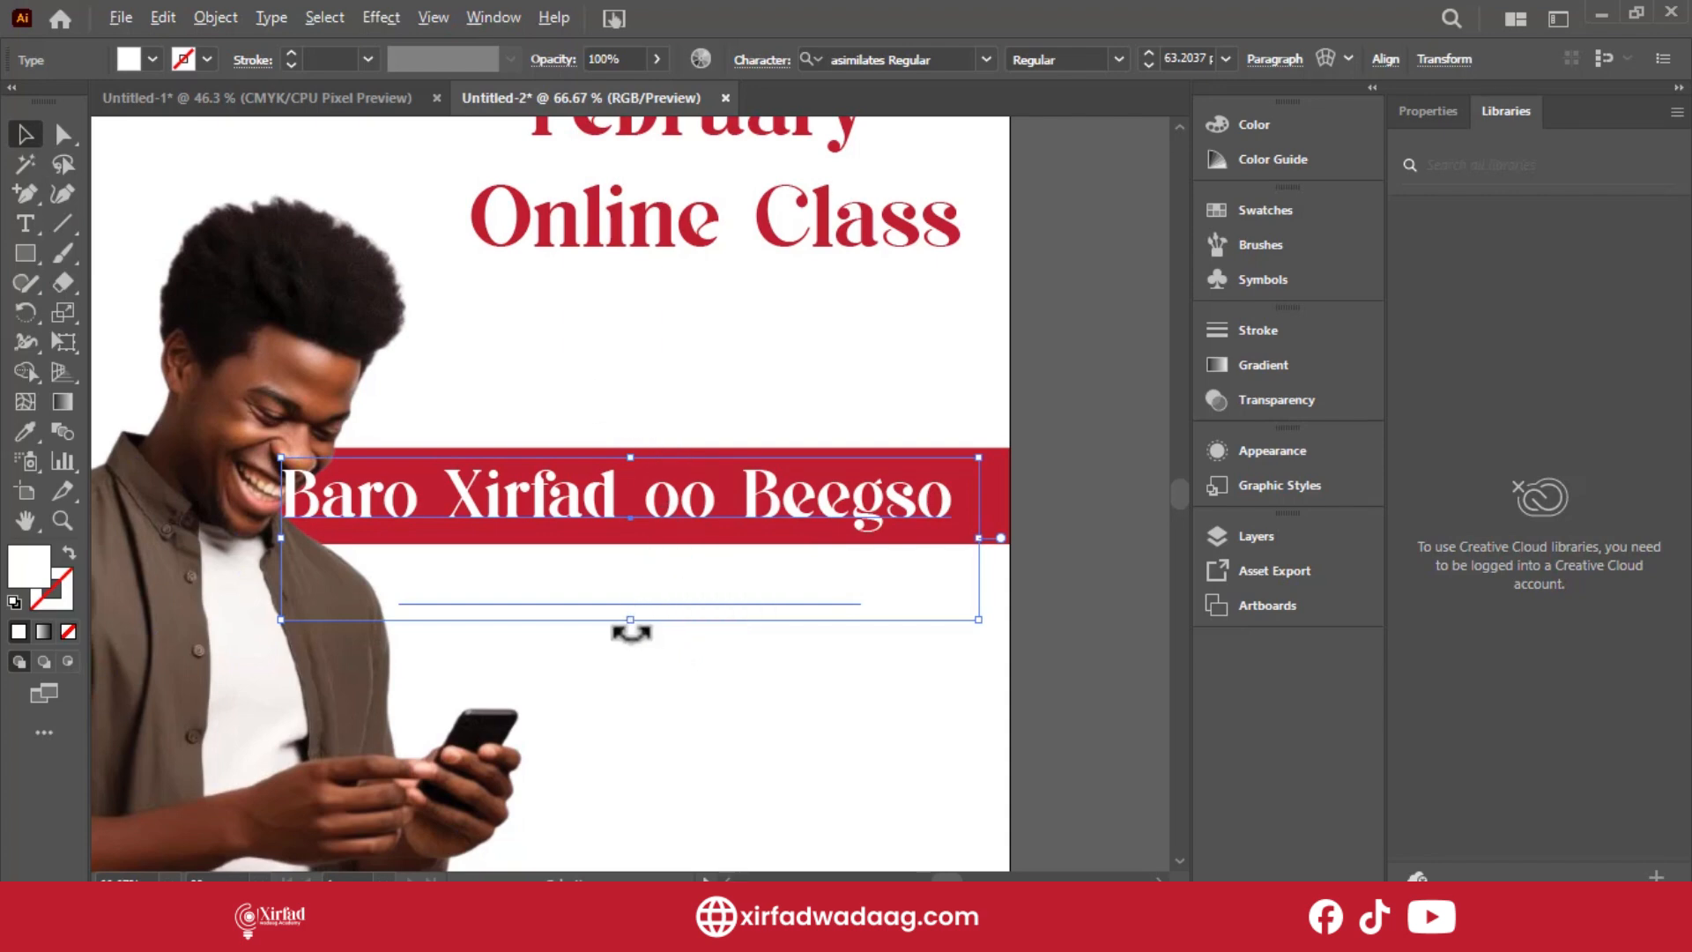
pyautogui.moveTo(637, 620); pyautogui.dragTo(540, 532)
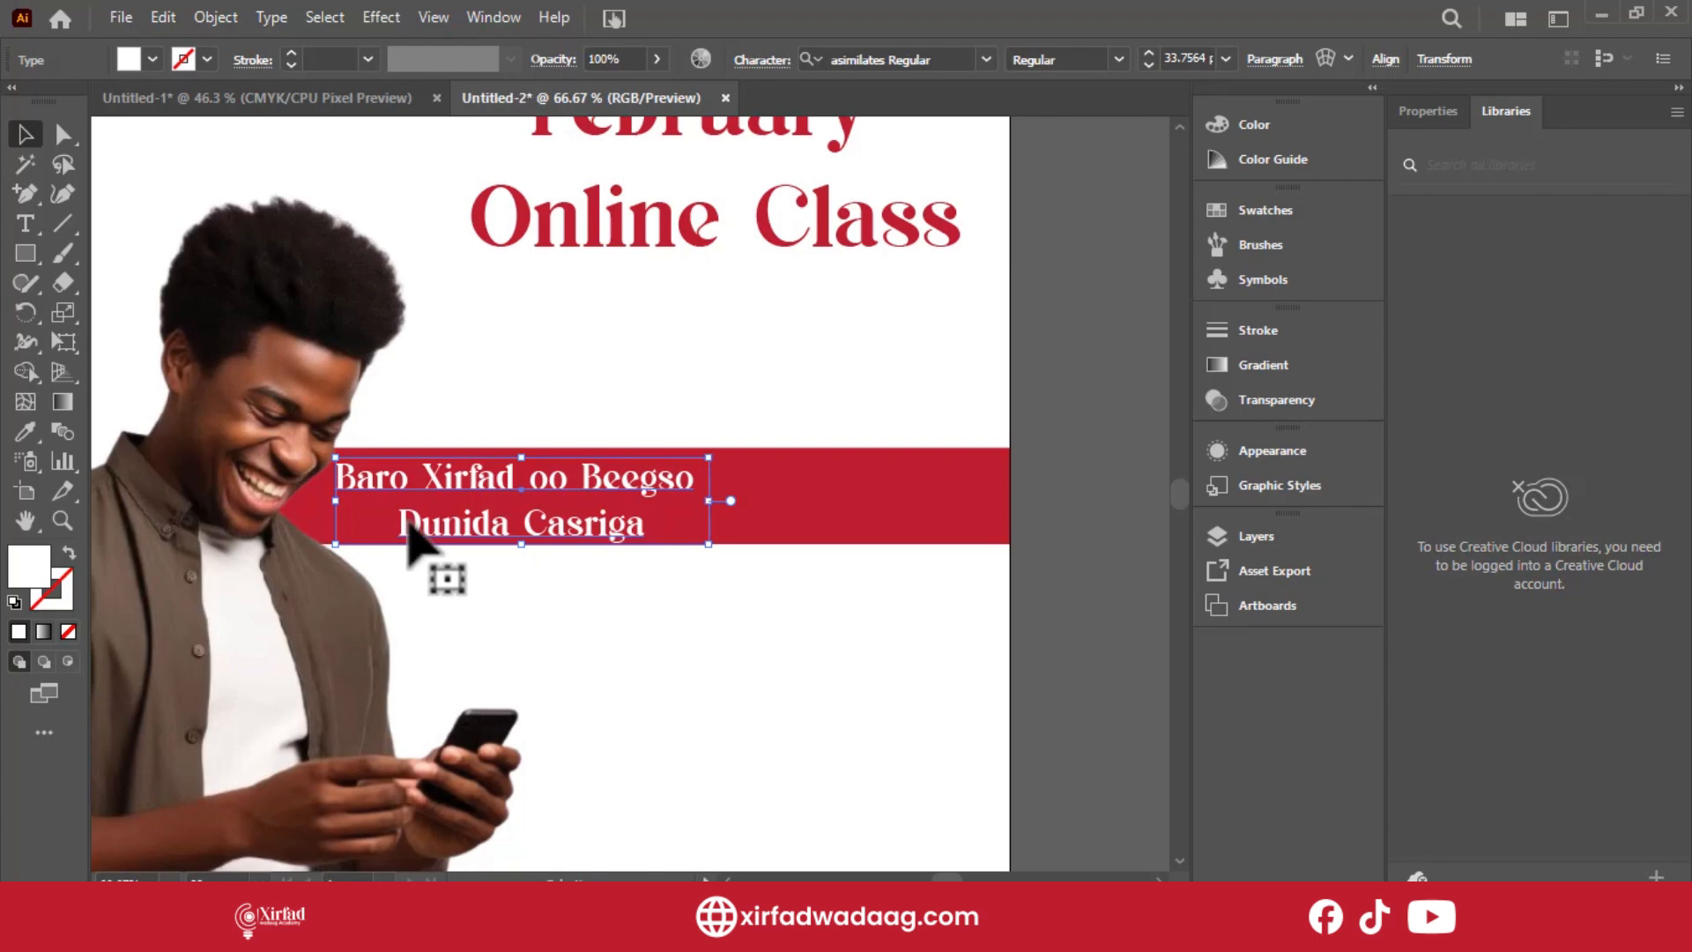
# Join the tagline "Baro Xirfad oo Beegso Dunida Casriga" into one line and move it clear of the man's face.
pyautogui.press('t')
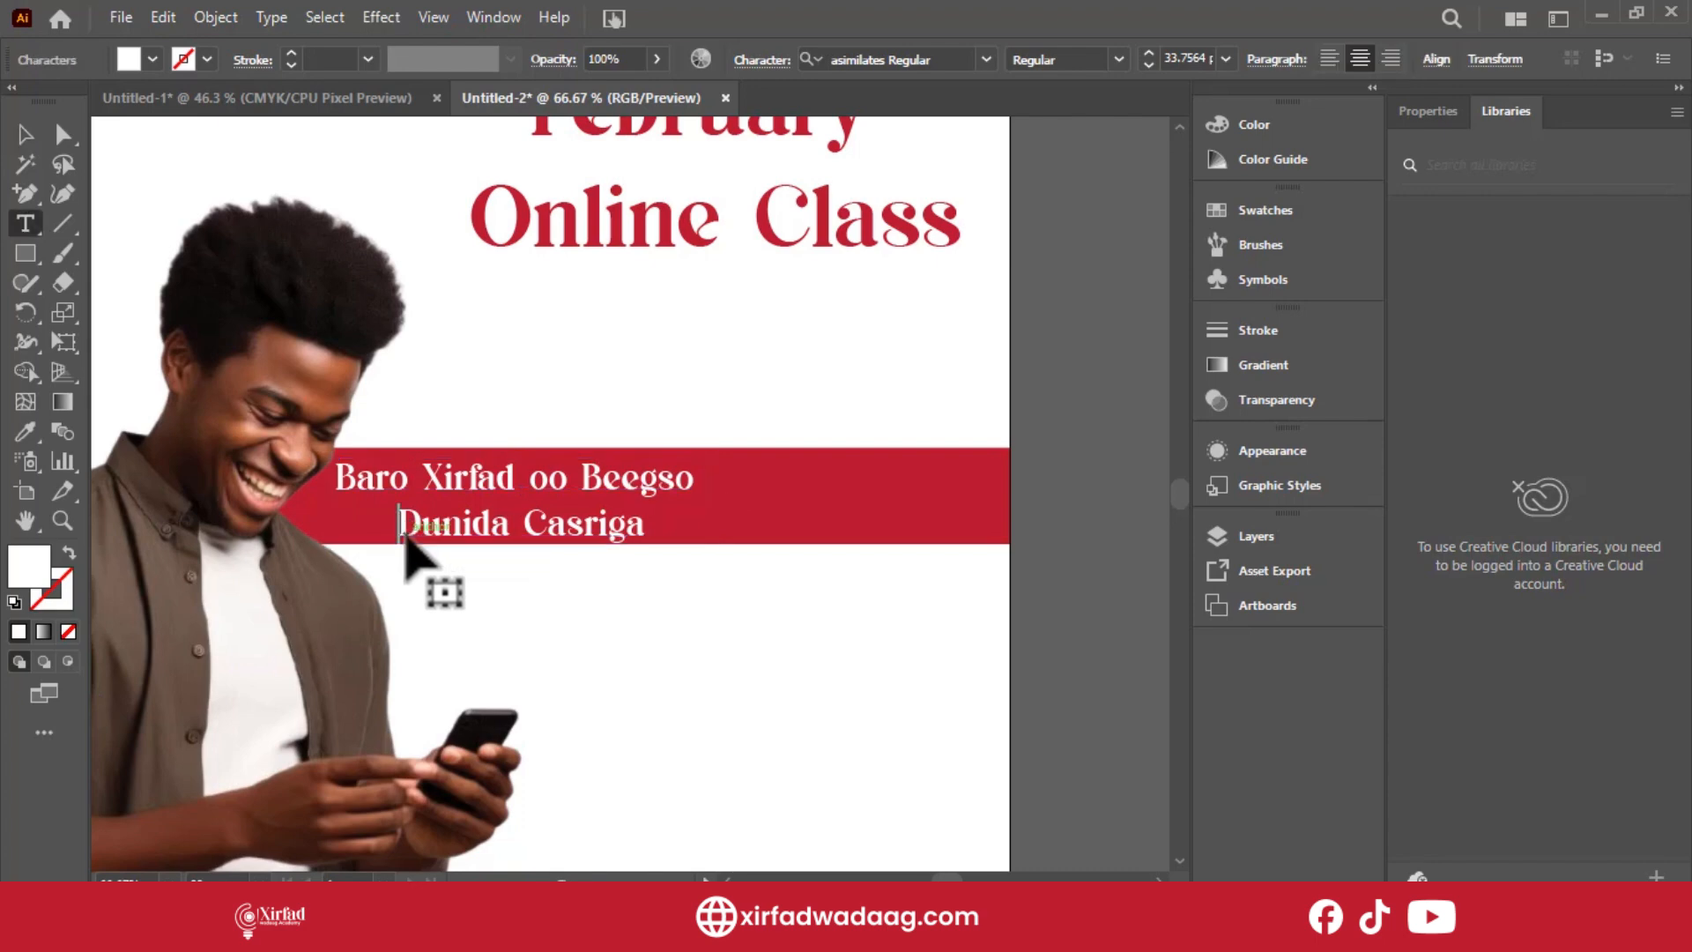
pyautogui.click(406, 529)
pyautogui.press('BackSpace')
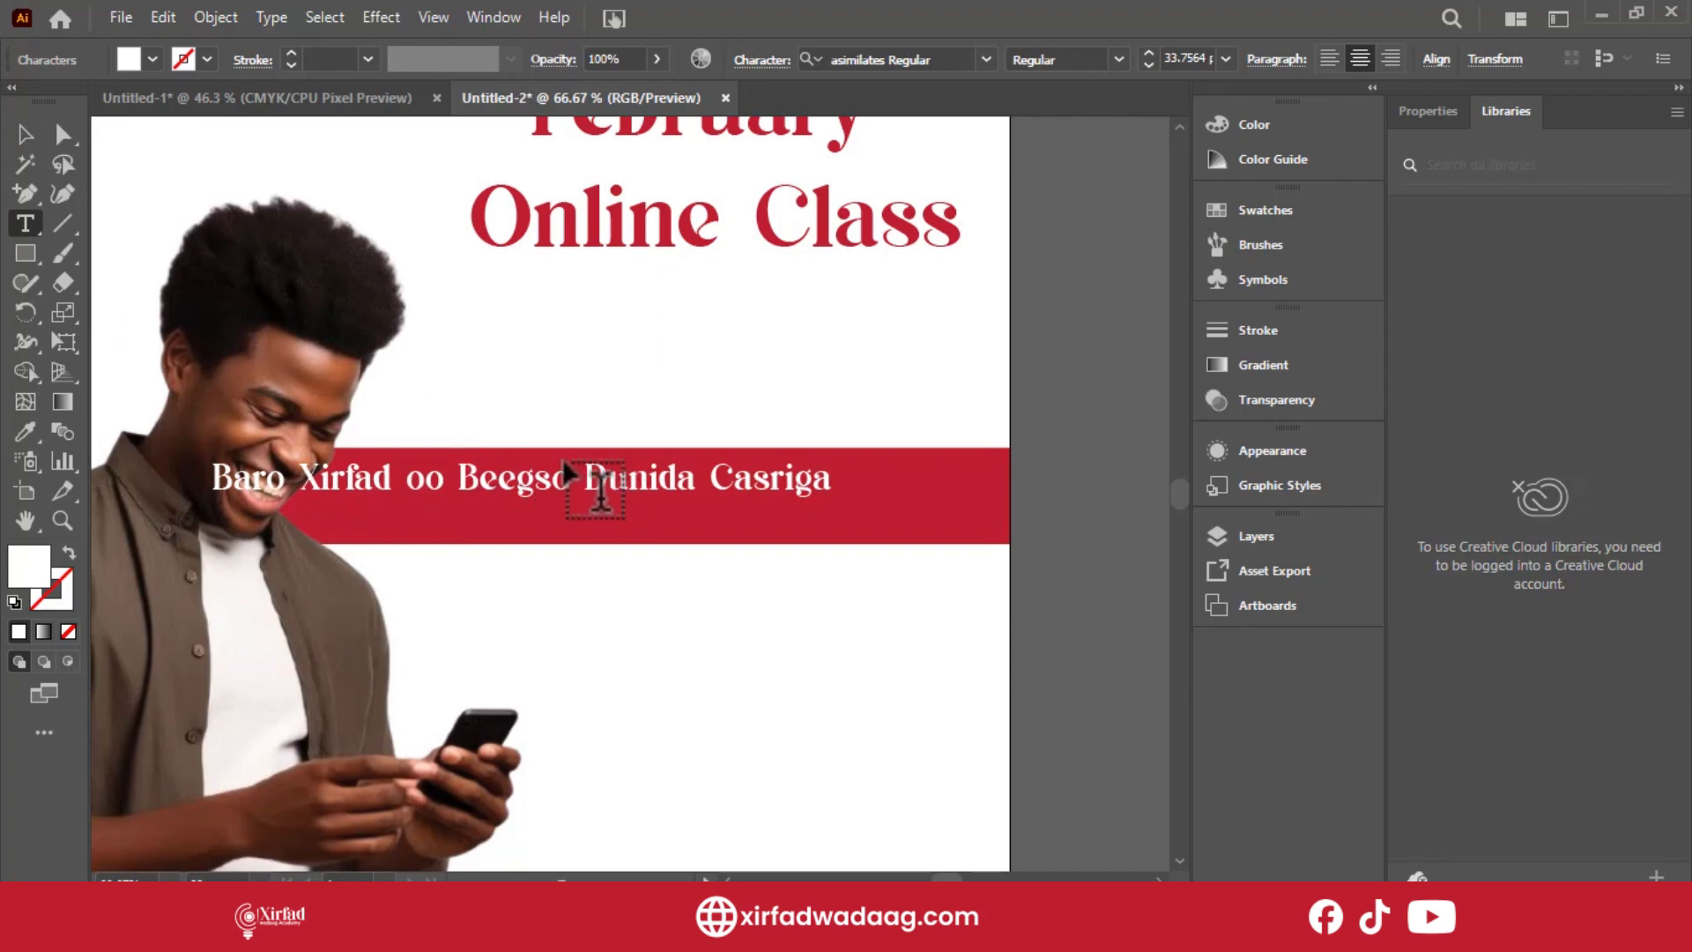
pyautogui.click(24, 132)
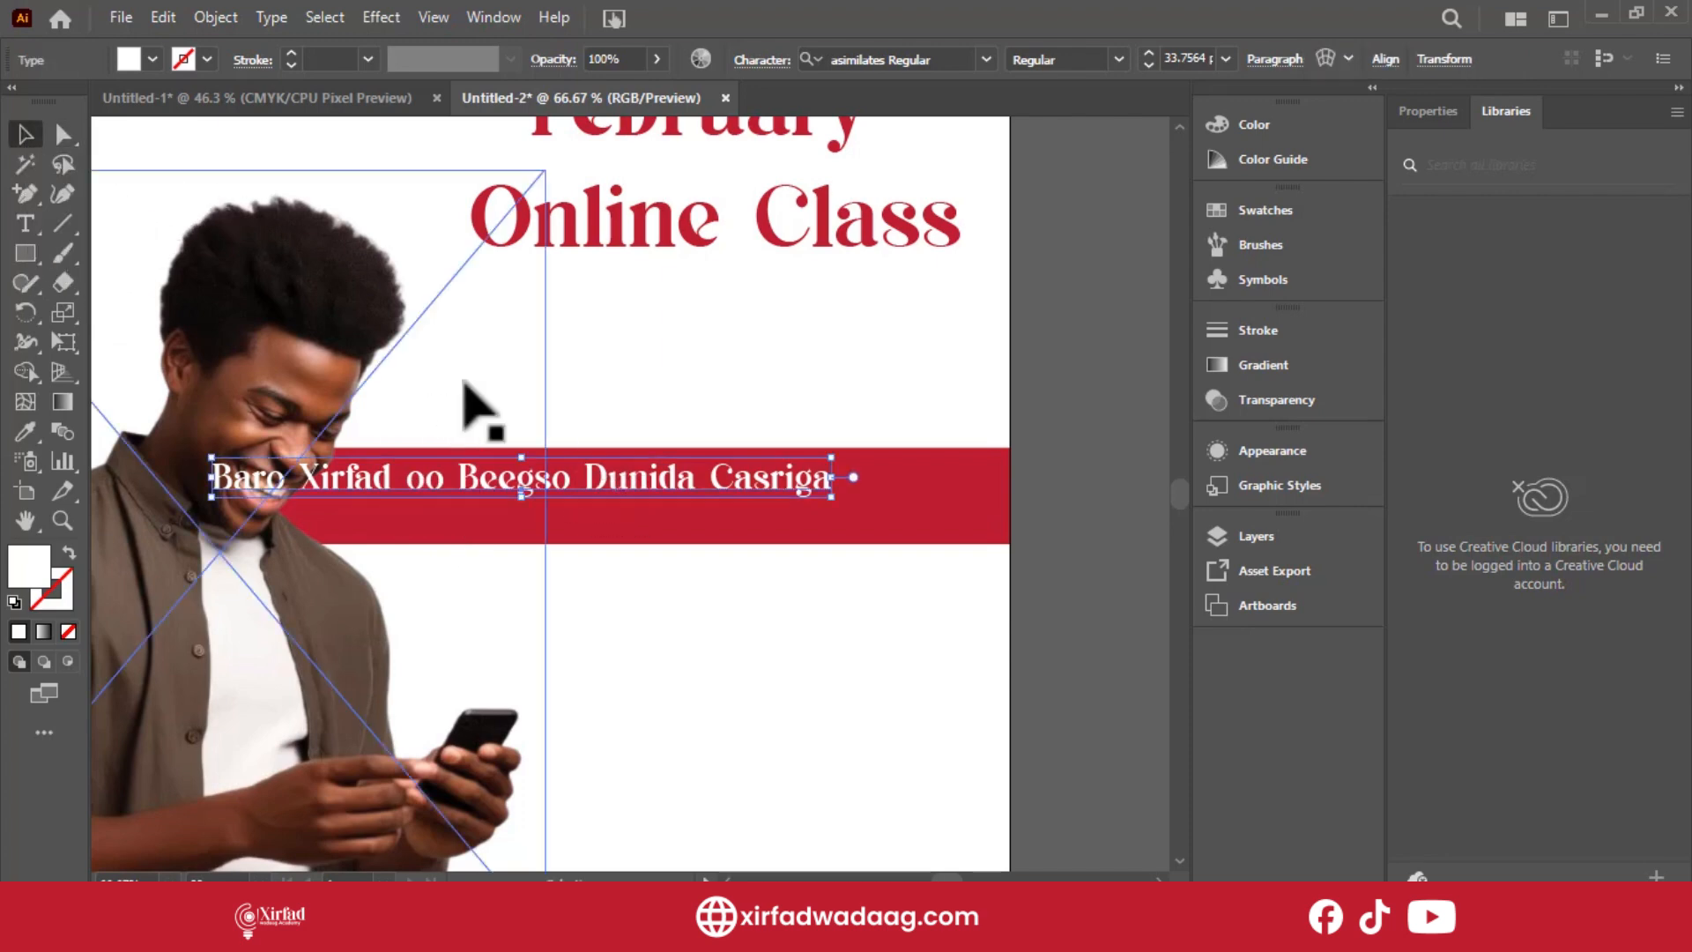
pyautogui.moveTo(648, 478); pyautogui.dragTo(777, 477)
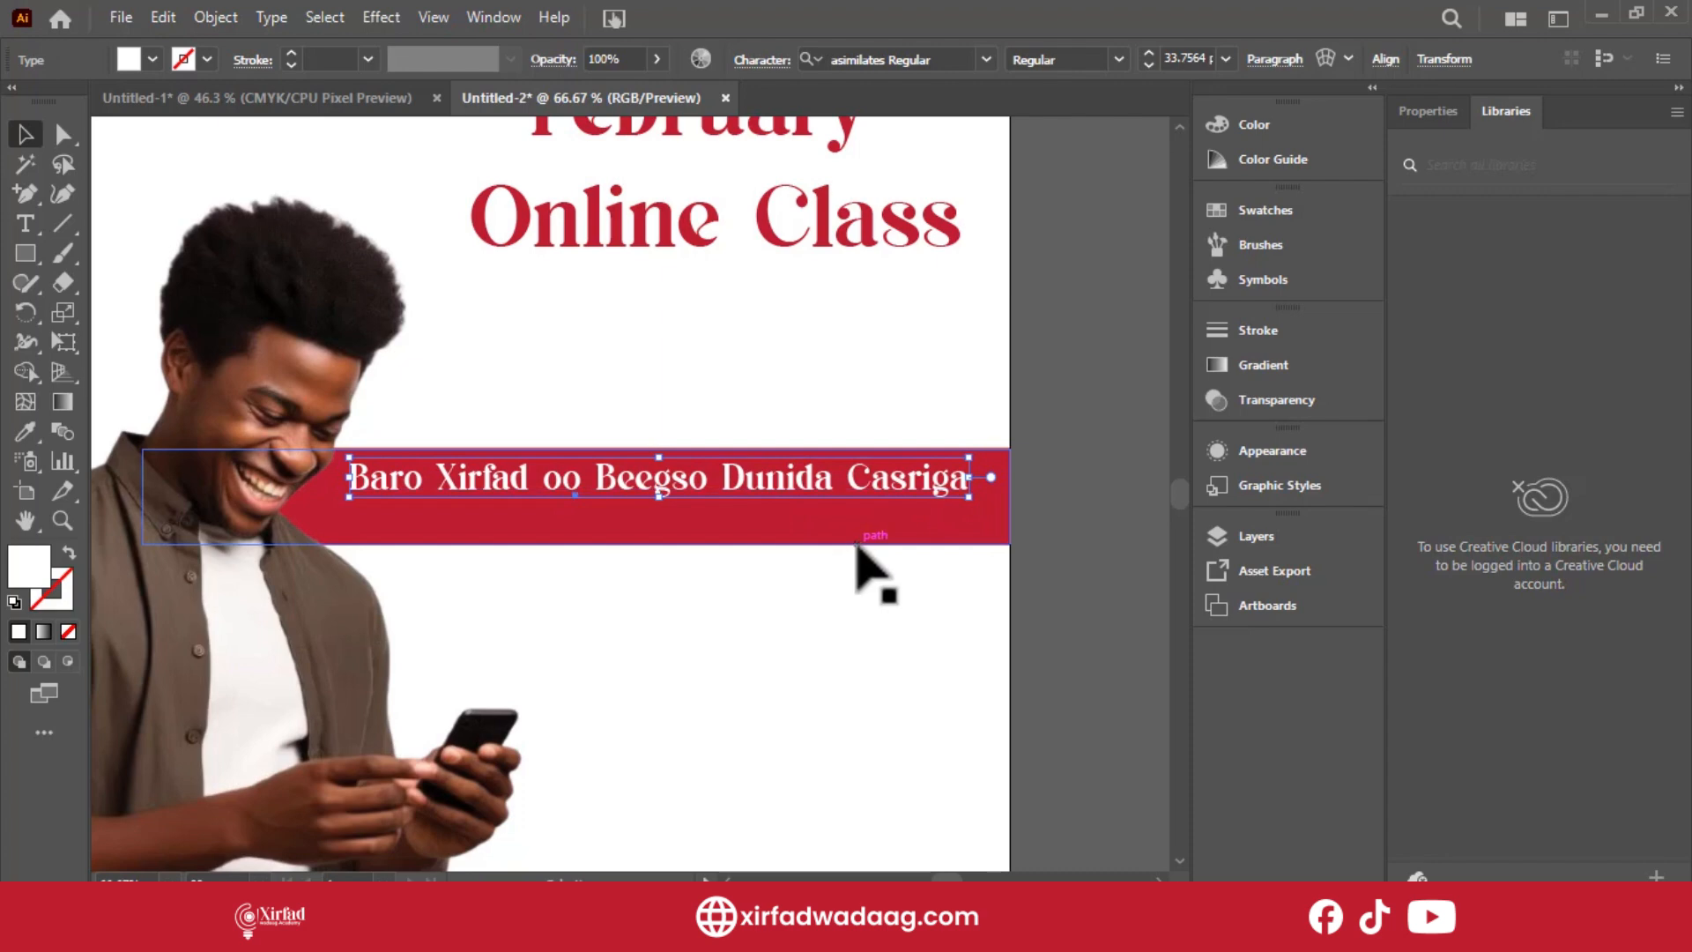
# Reduce the upper red bar's height from its lower edge so it fits closely around the single text line.
pyautogui.click(855, 543)
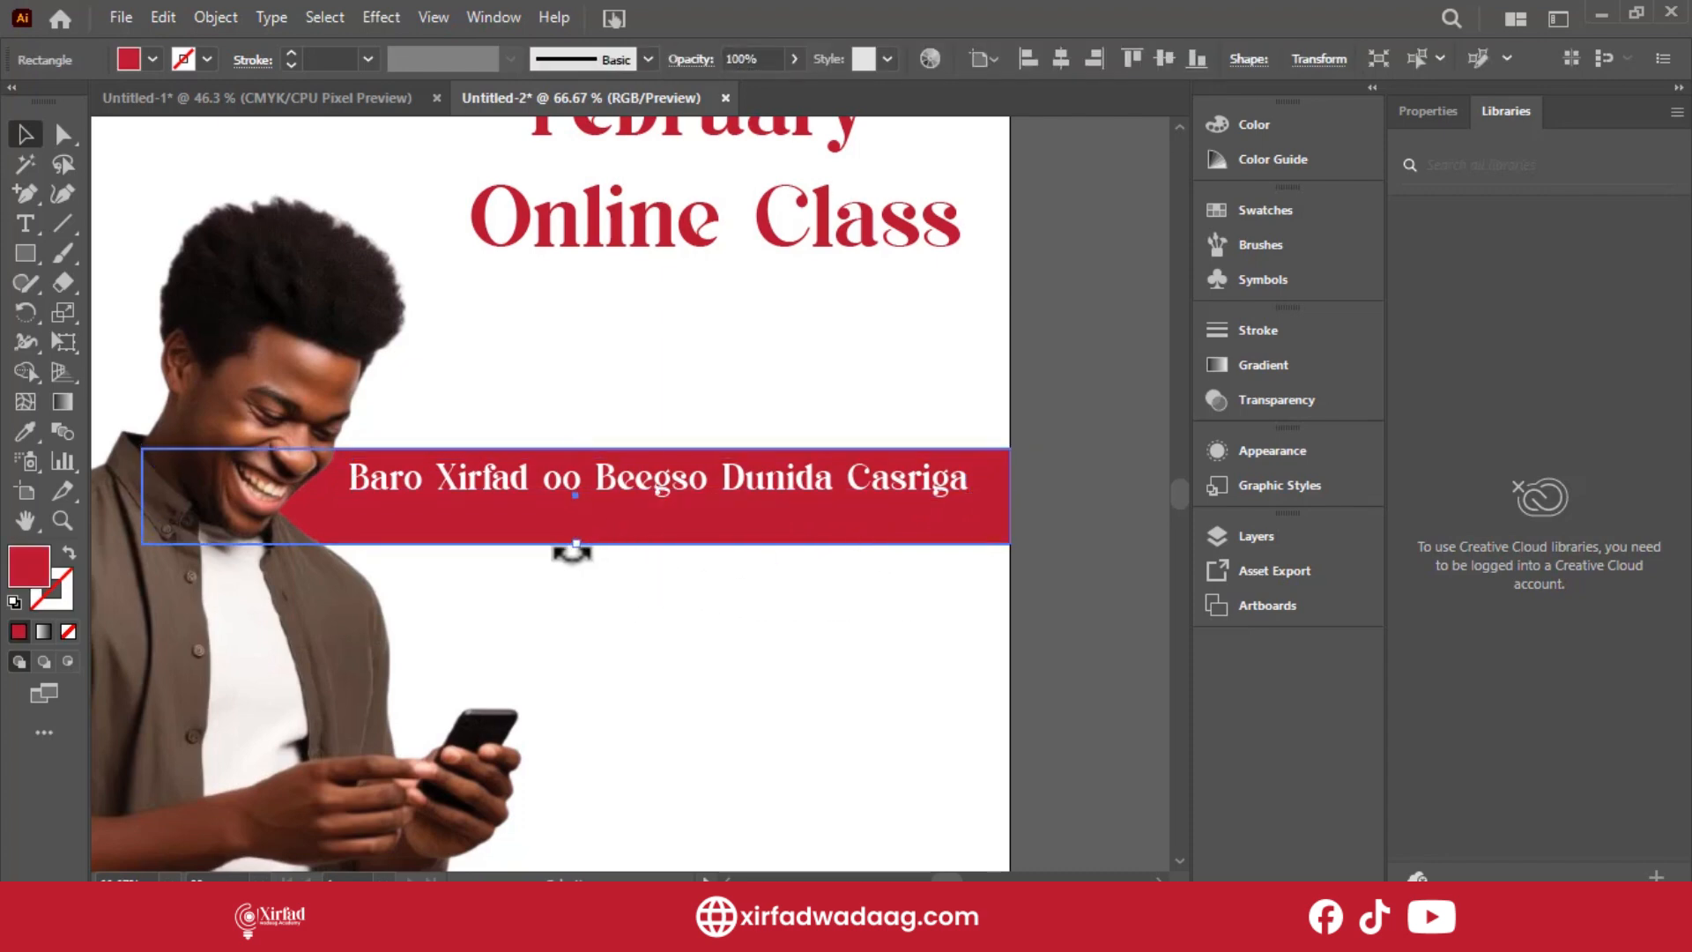
pyautogui.moveTo(575, 544); pyautogui.dragTo(601, 519)
pyautogui.click(811, 621)
pyautogui.hotkey('ctrl', '0')
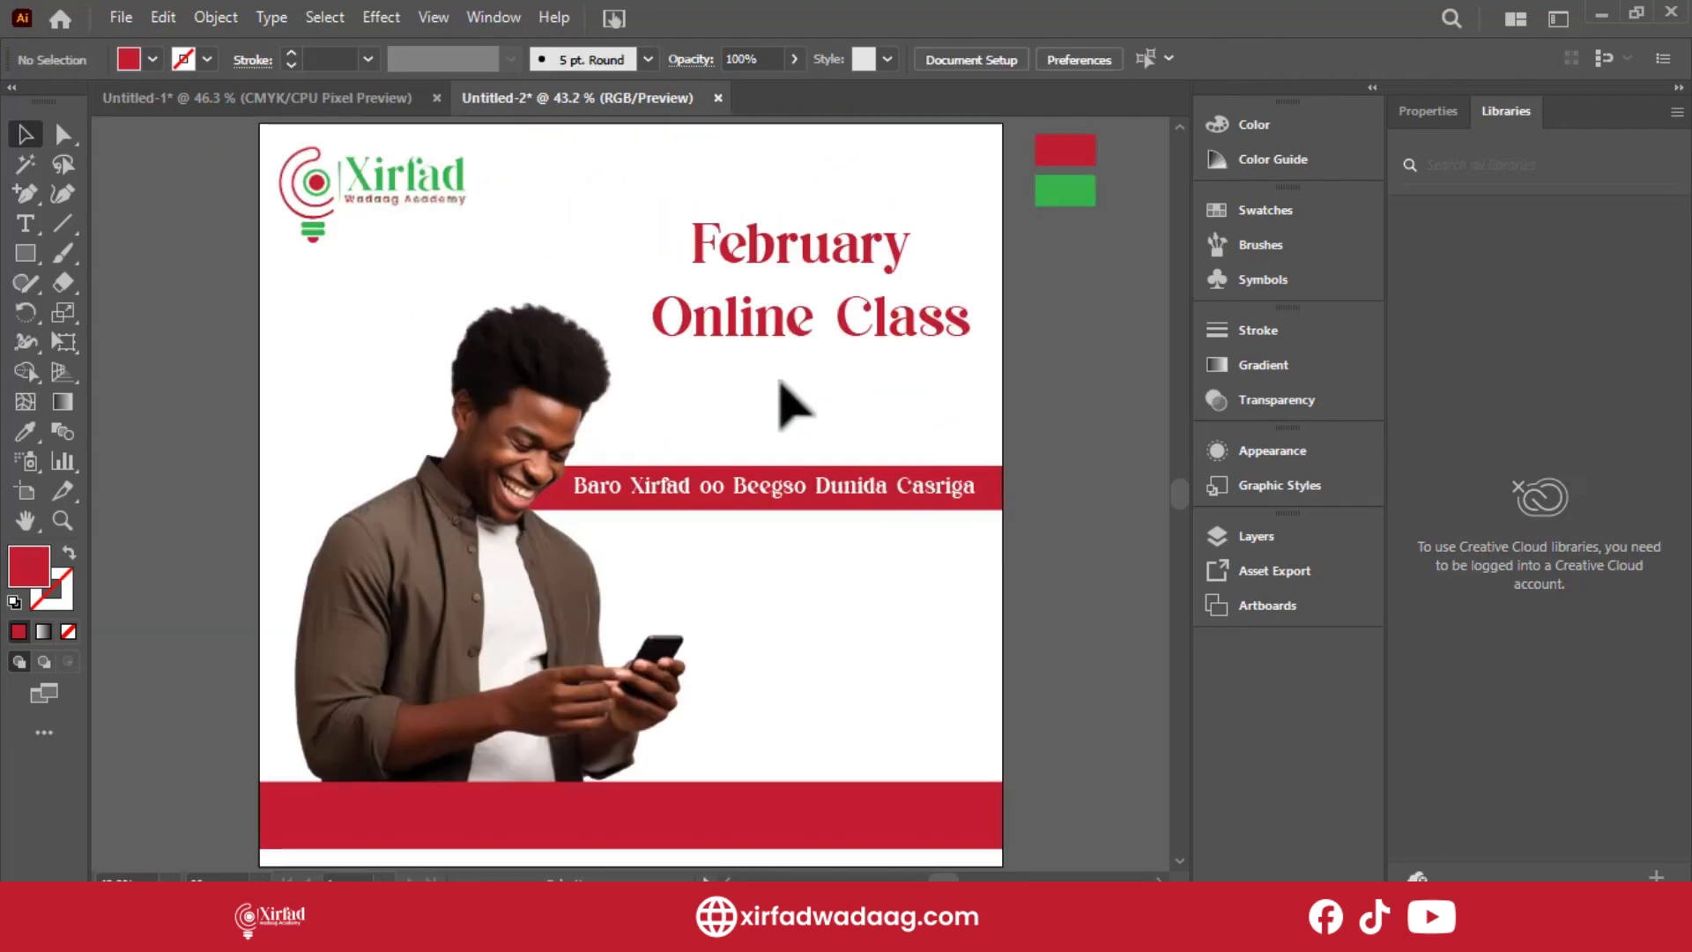
# Draw a red square between the headline and upper bar, duplicate it horizontally, and bring the two squares closer together.
pyautogui.click(25, 253)
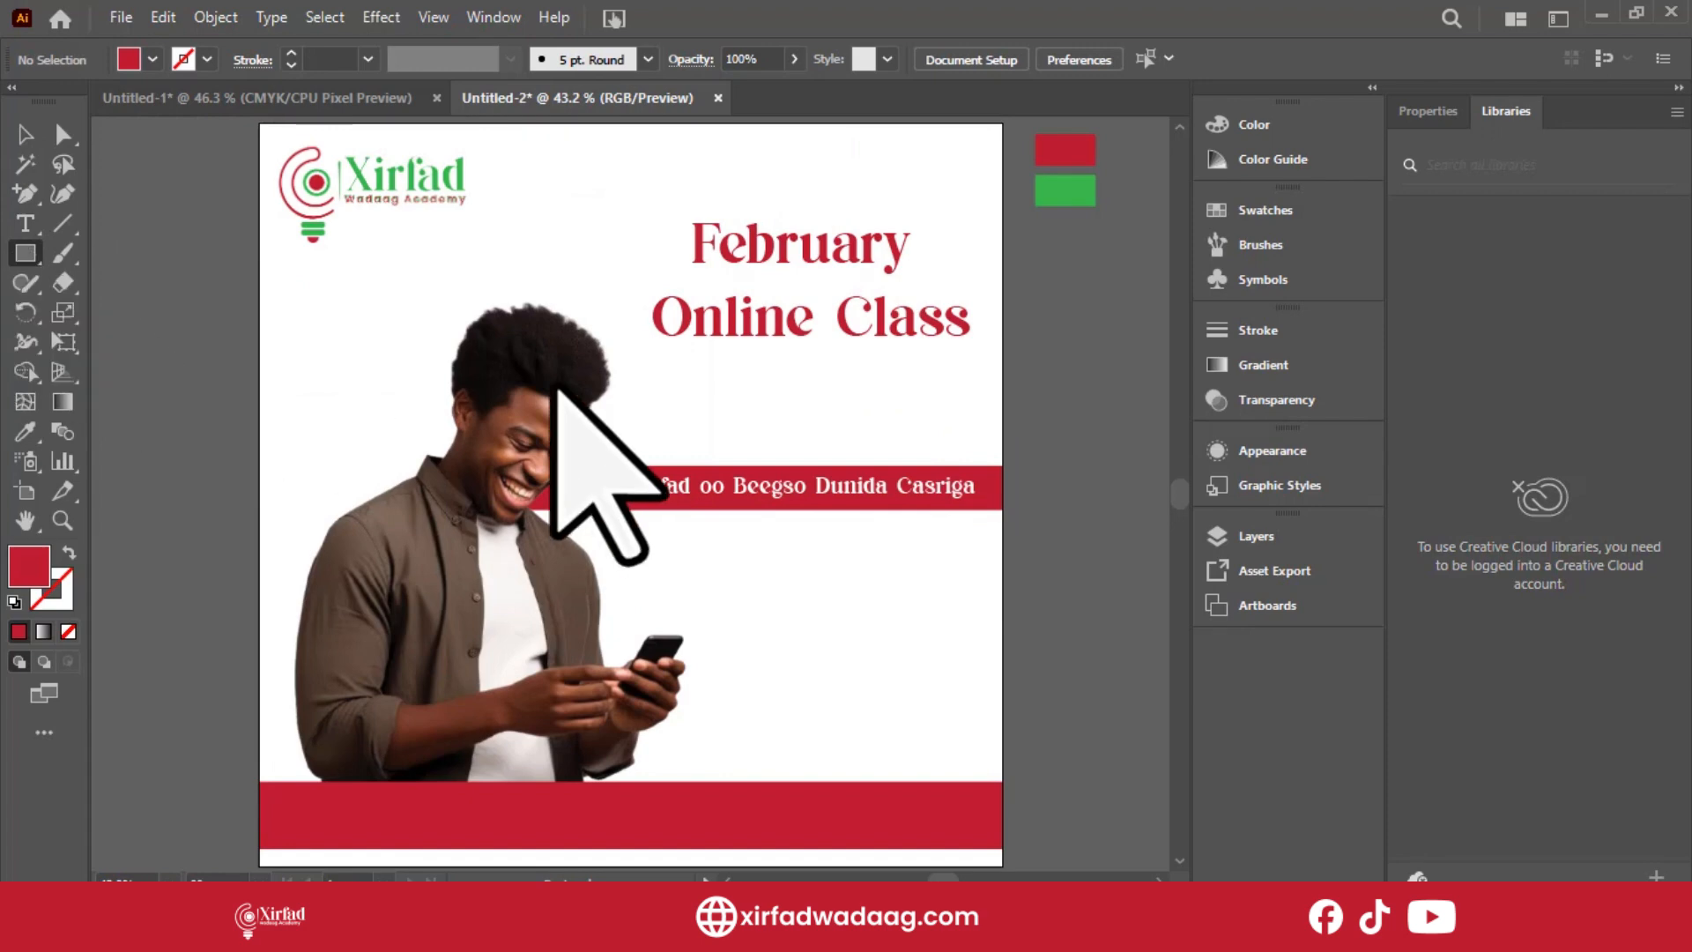
pyautogui.moveTo(641, 371); pyautogui.dragTo(722, 450)
pyautogui.click(25, 134)
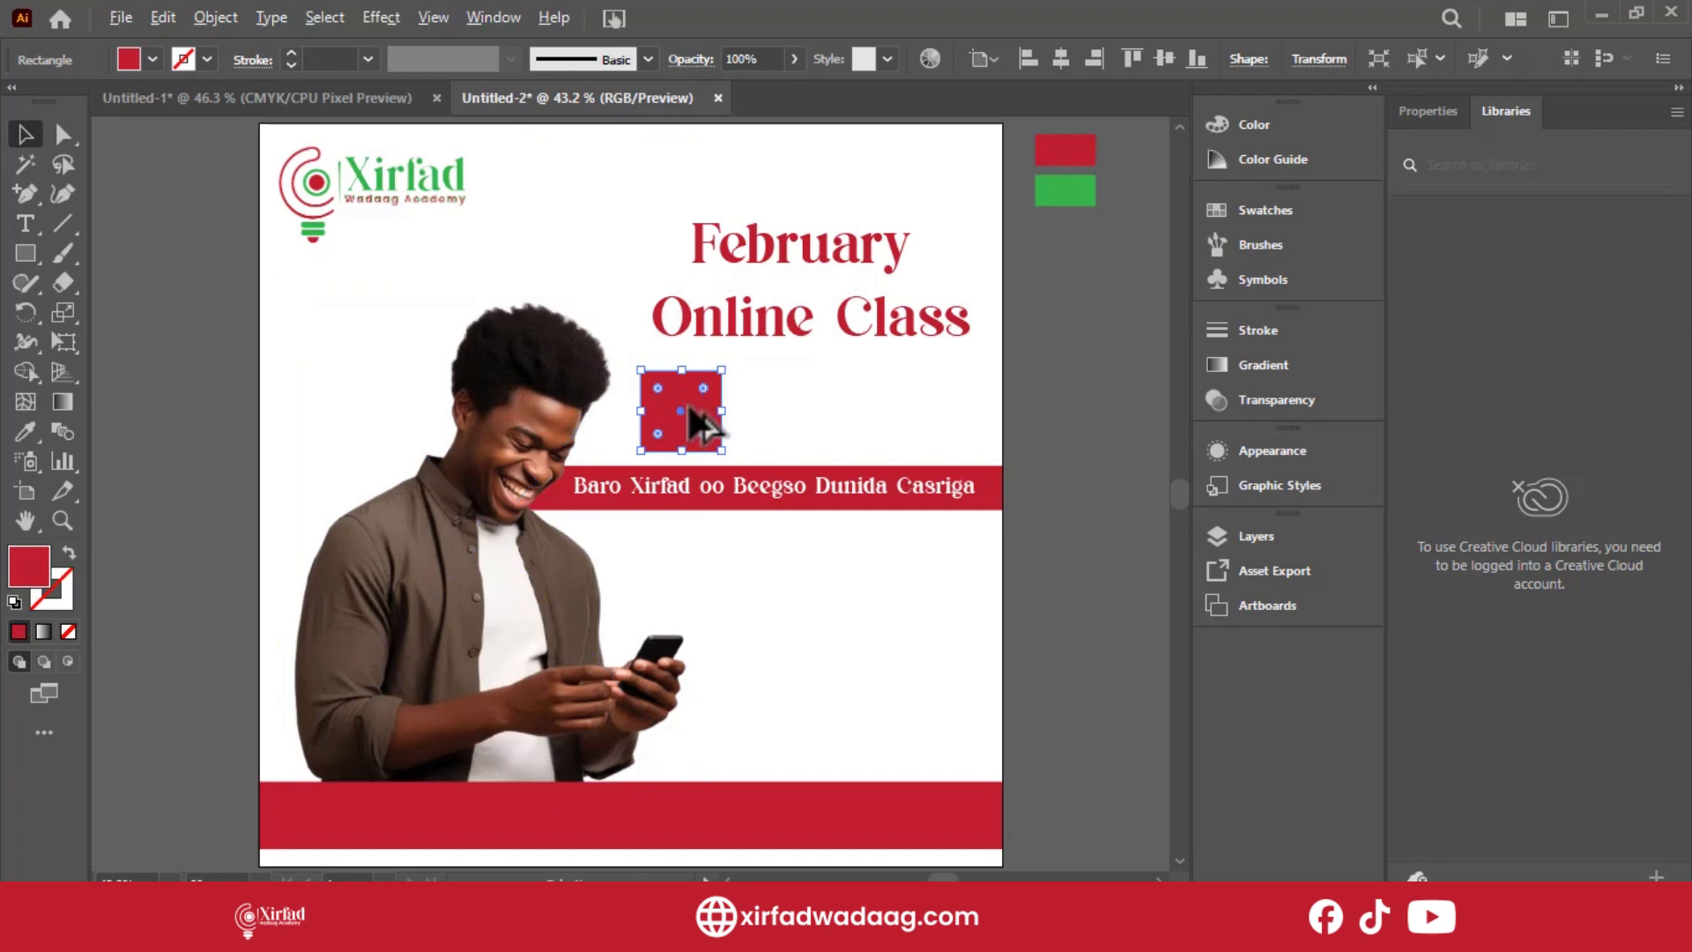
pyautogui.moveTo(680, 403); pyautogui.dragTo(867, 403)
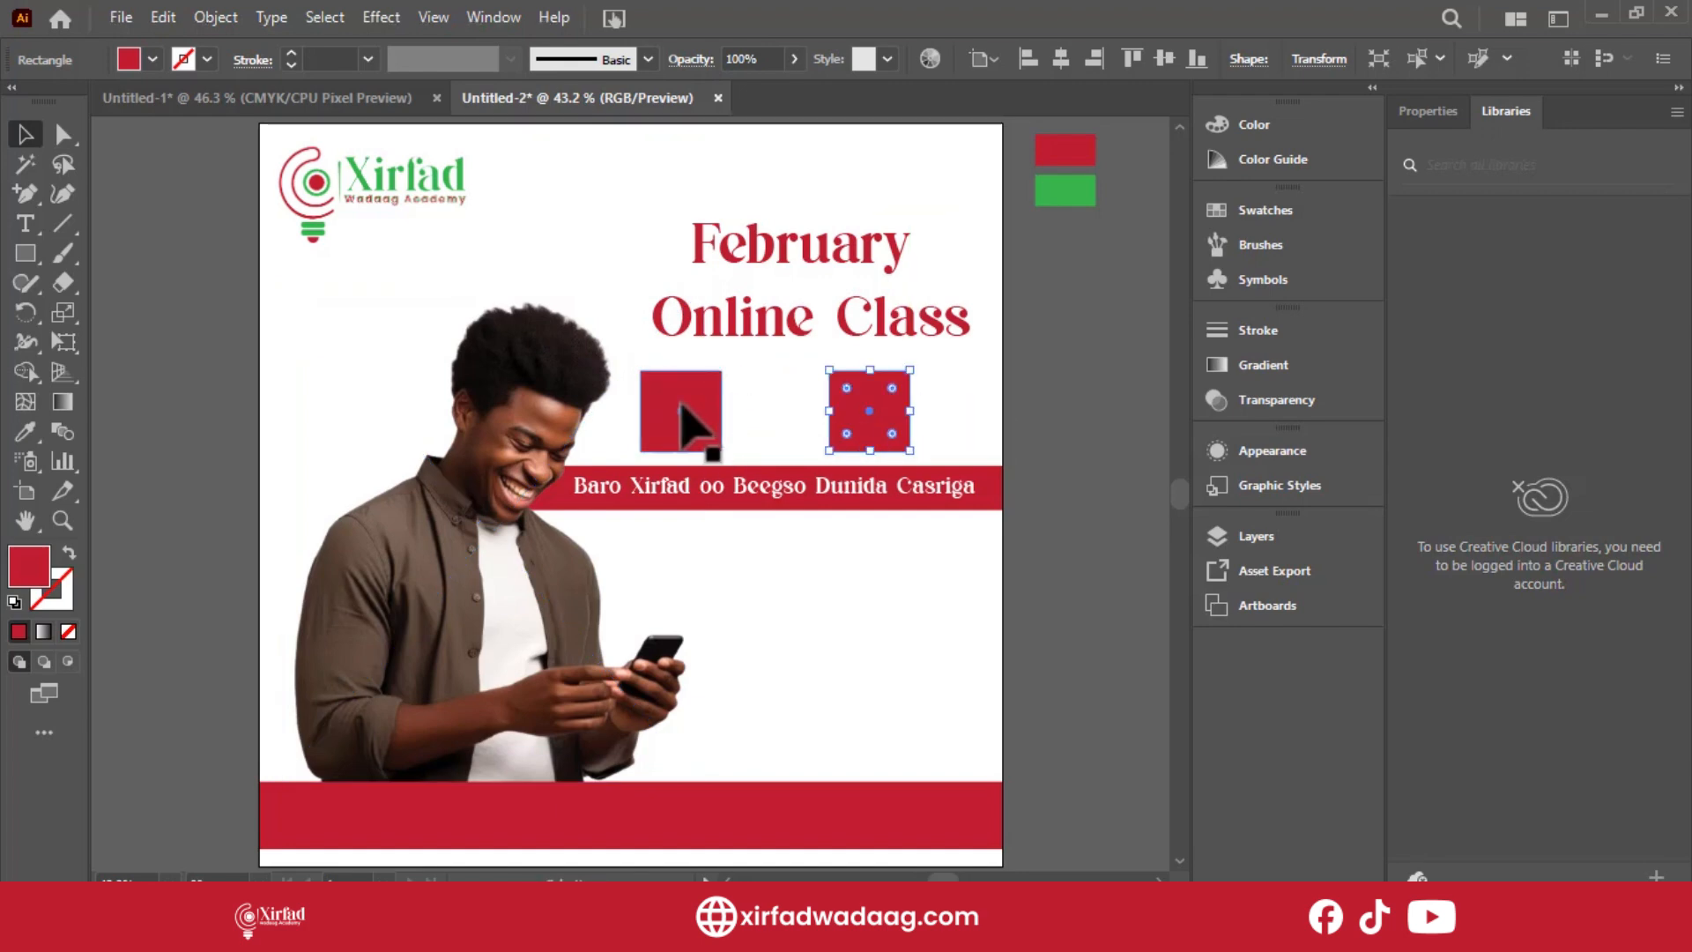
pyautogui.moveTo(679, 404); pyautogui.dragTo(717, 405)
# Recolor both squares below the headline with the green sampled from the palette swatch beside the artboard.
pyautogui.click(25, 431)
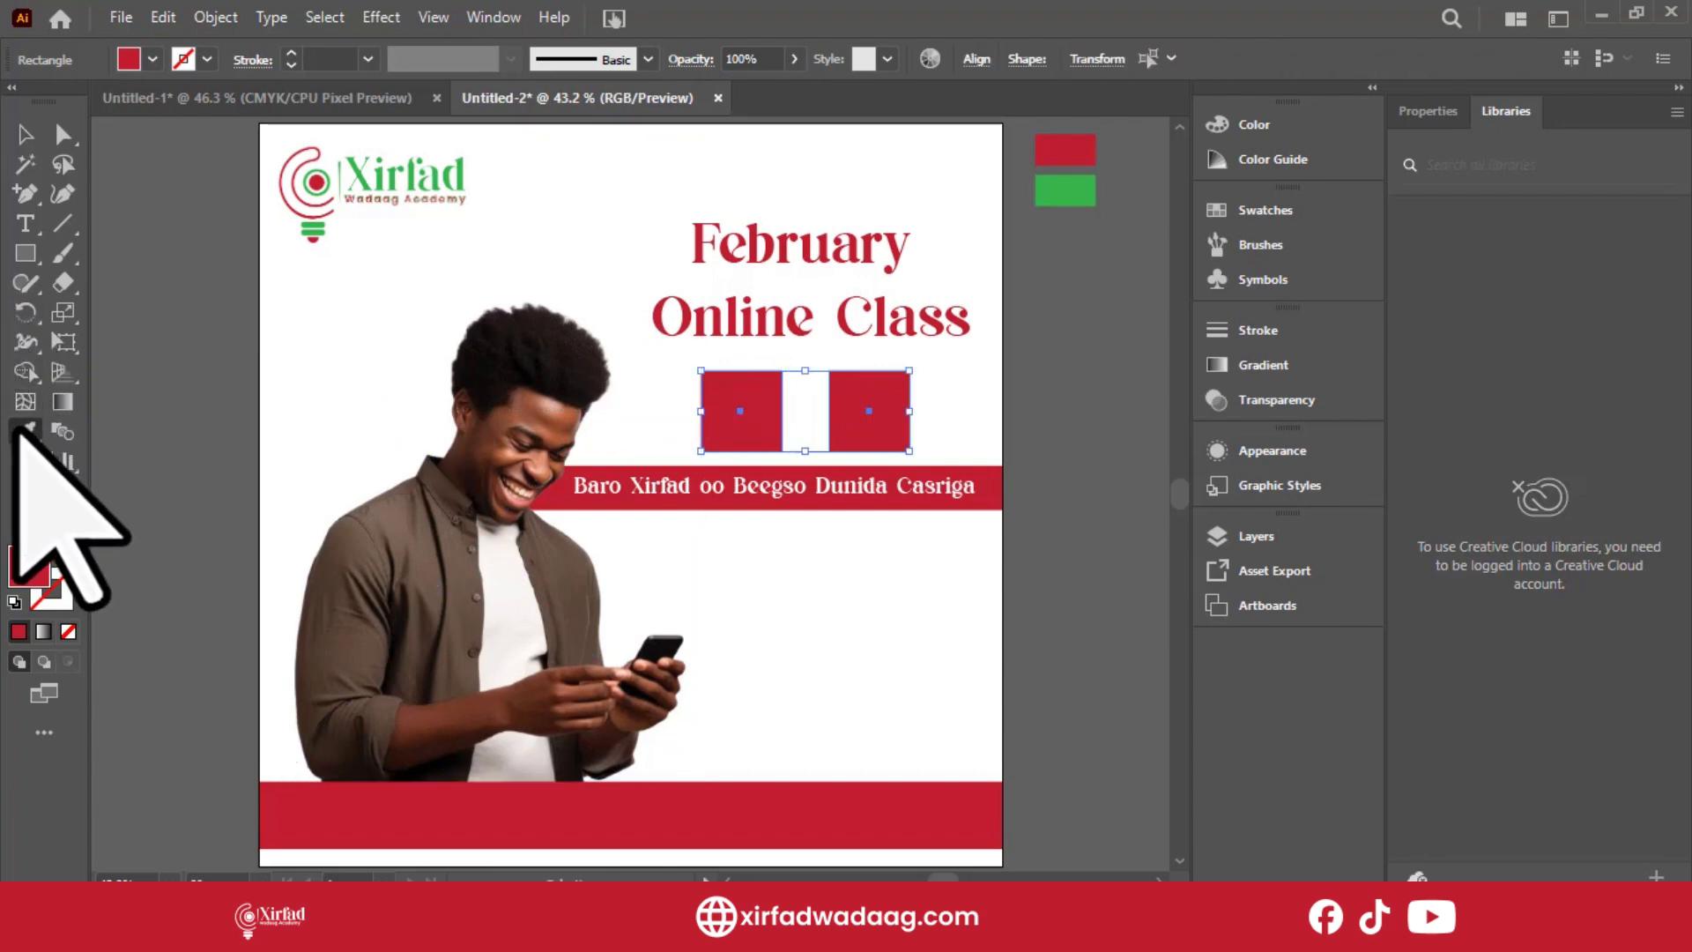
pyautogui.click(1066, 189)
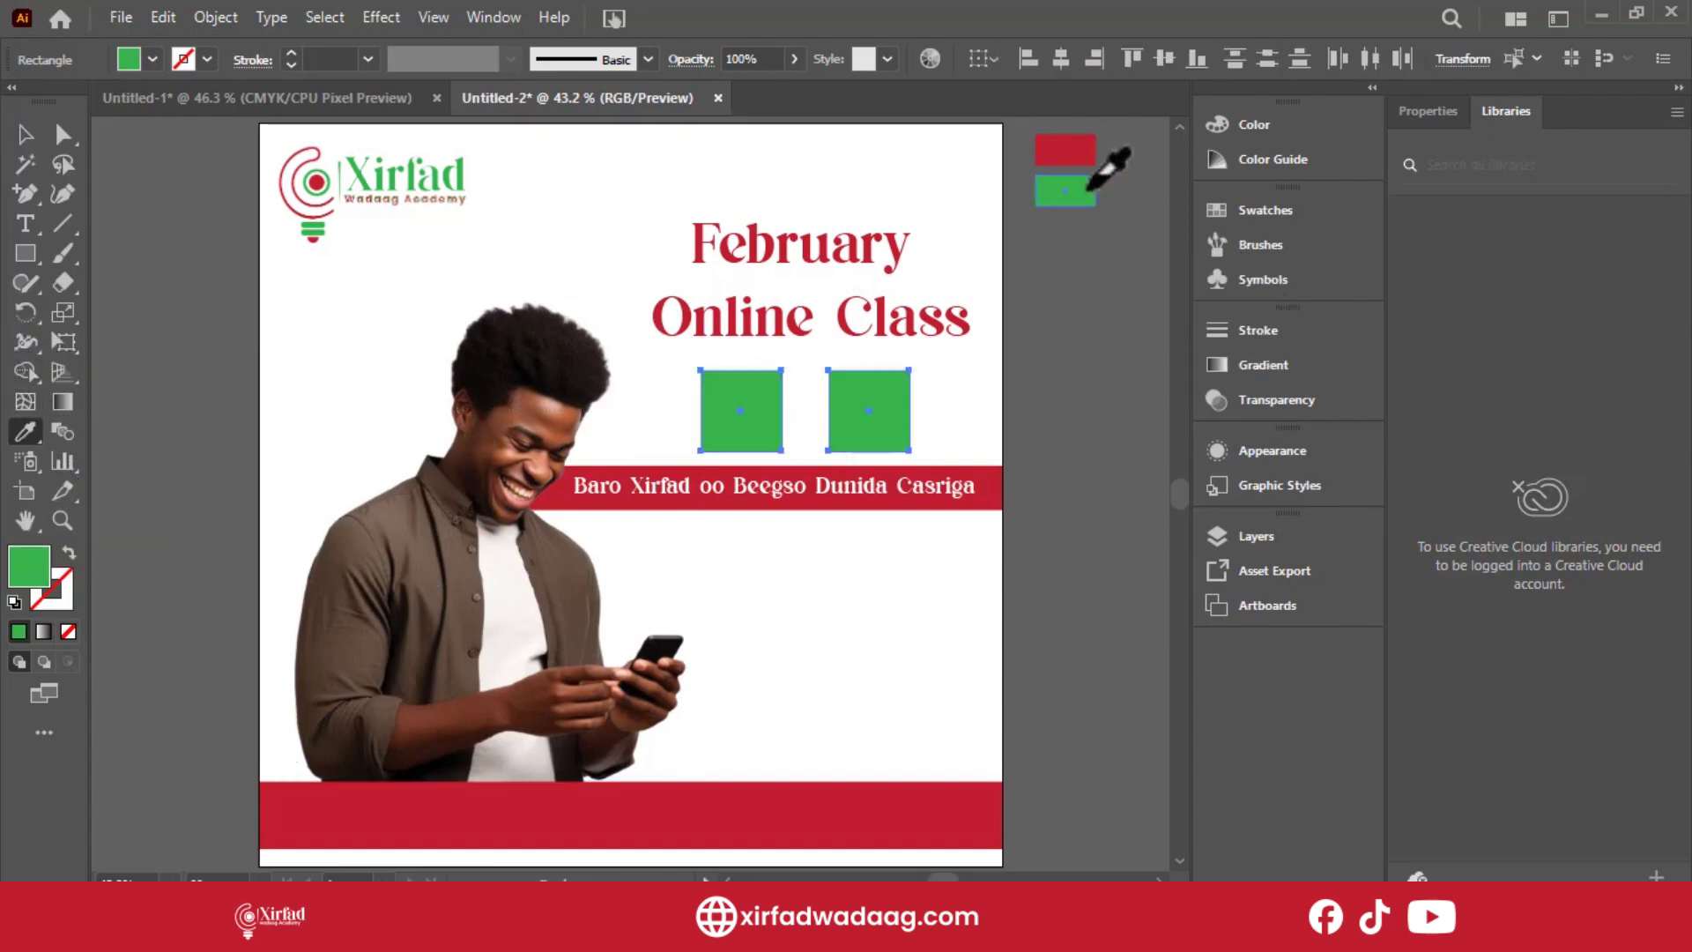
pyautogui.click(25, 134)
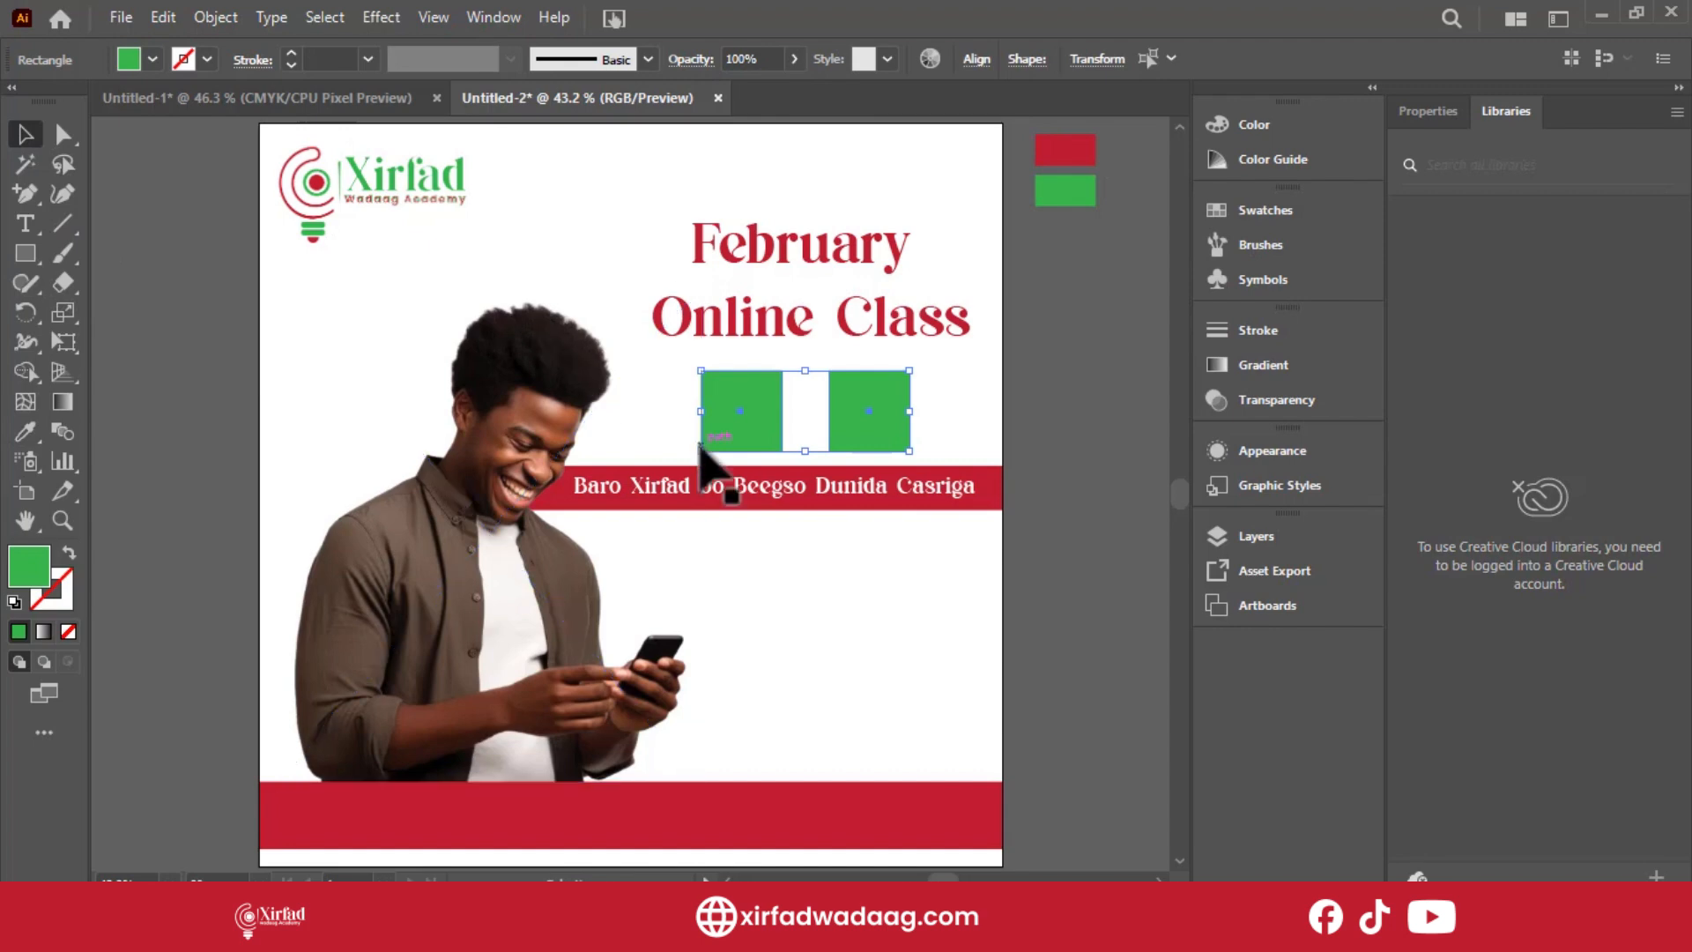
pyautogui.click(899, 525)
# Draw a small green square in the white area beside the phone and add a slightly smaller concentric copy inside it.
pyautogui.click(25, 253)
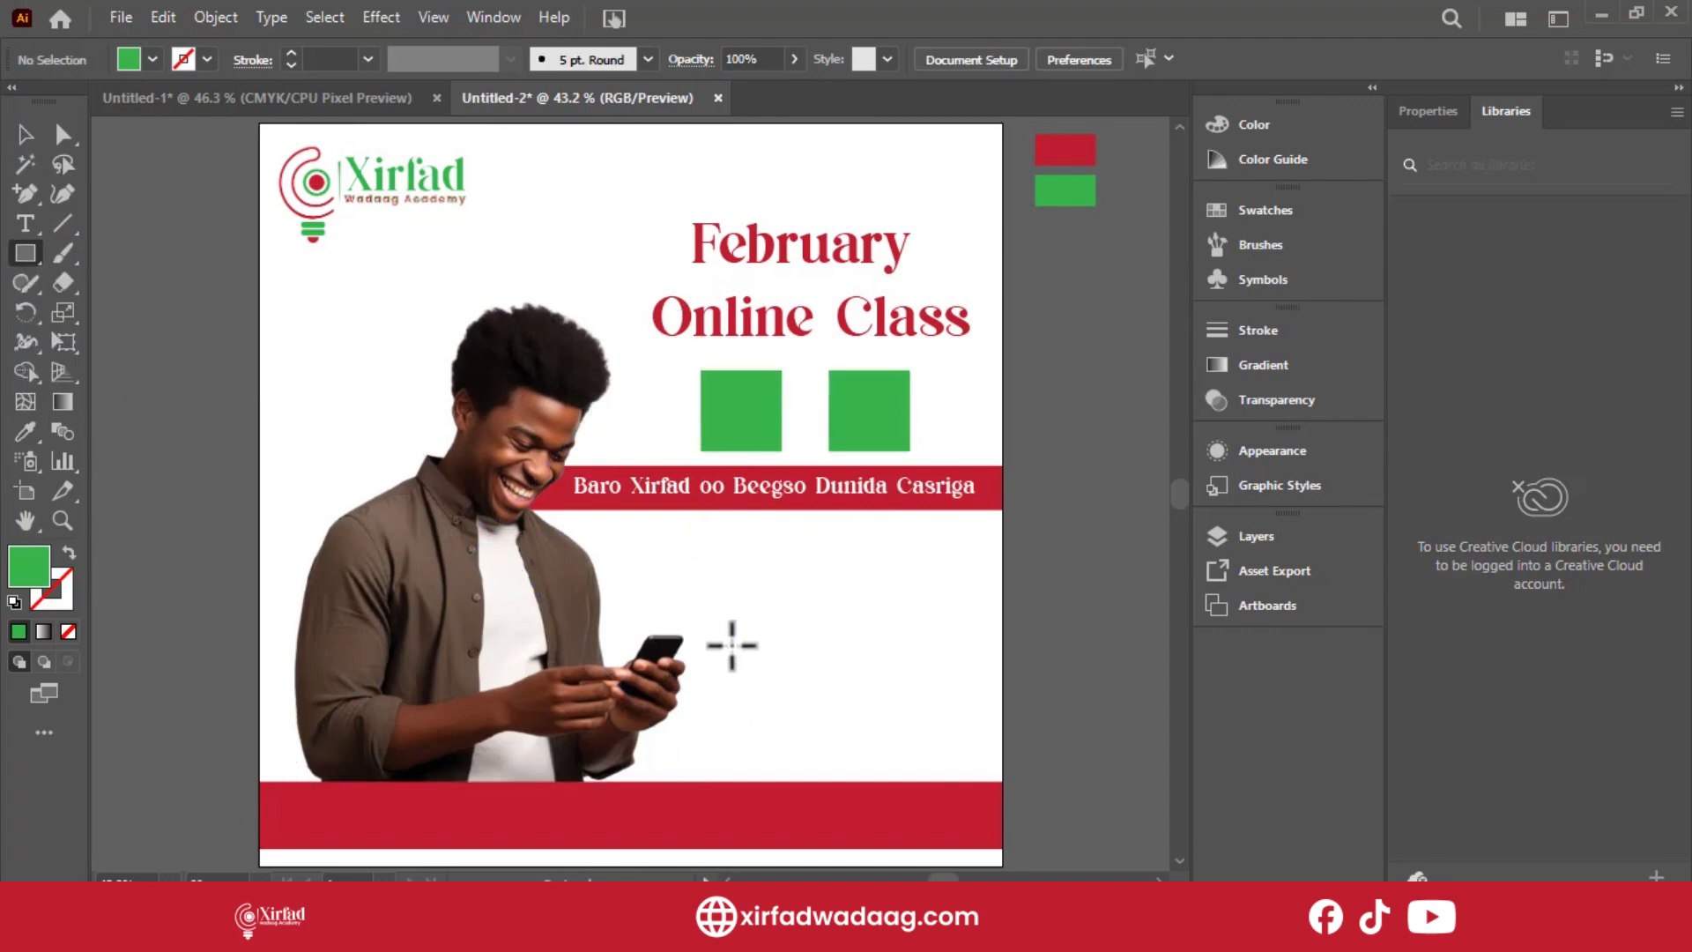
pyautogui.moveTo(732, 645); pyautogui.dragTo(778, 691)
pyautogui.hotkey('ctrl', '=')
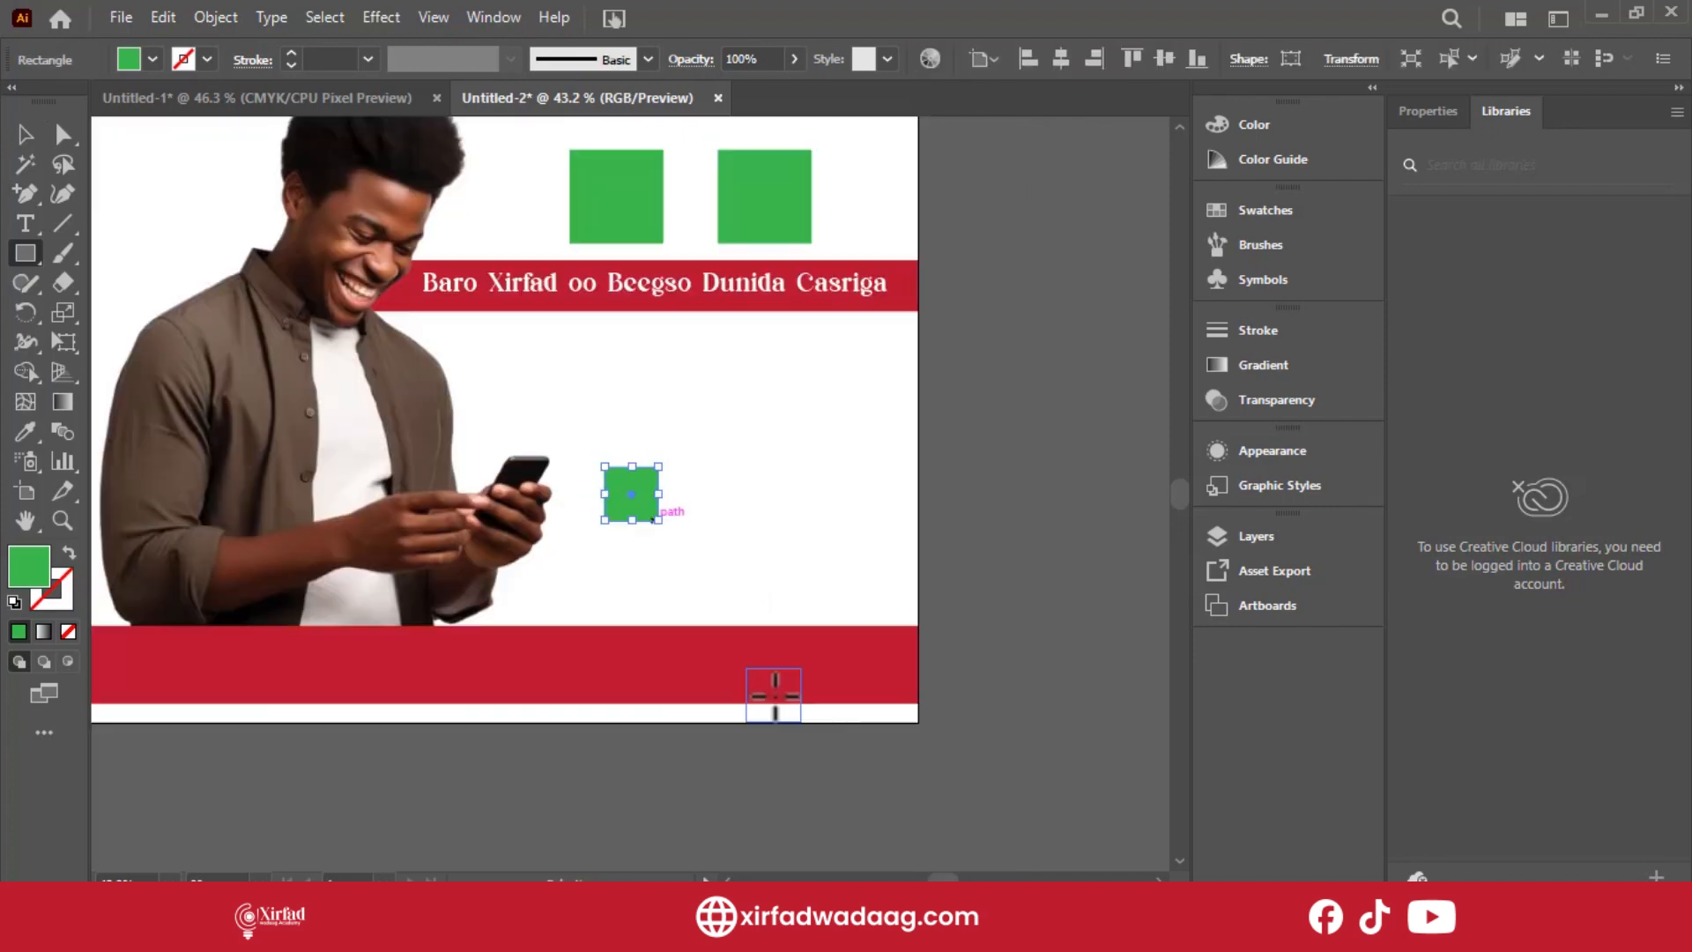
pyautogui.hotkey('ctrl', '=')
pyautogui.hotkey('ctrl', '=')
pyautogui.hotkey('ctrl', '=')
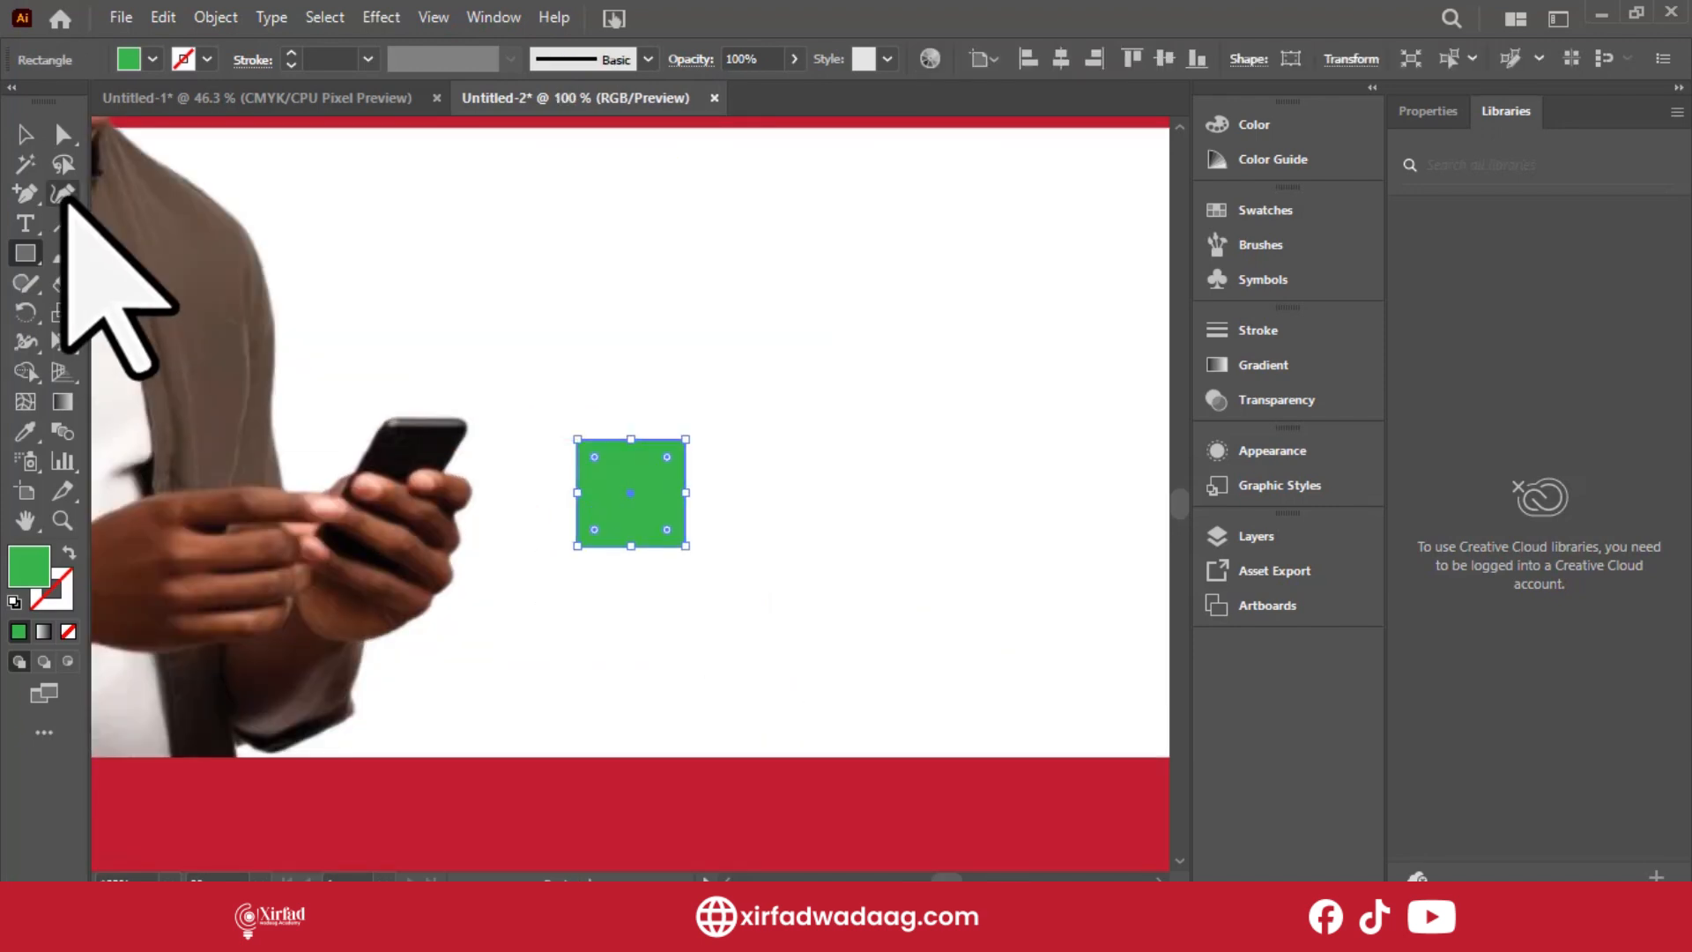
pyautogui.click(24, 135)
pyautogui.hotkey('ctrl', '=')
pyautogui.hotkey('ctrl', '=')
pyautogui.hotkey('ctrl', '=')
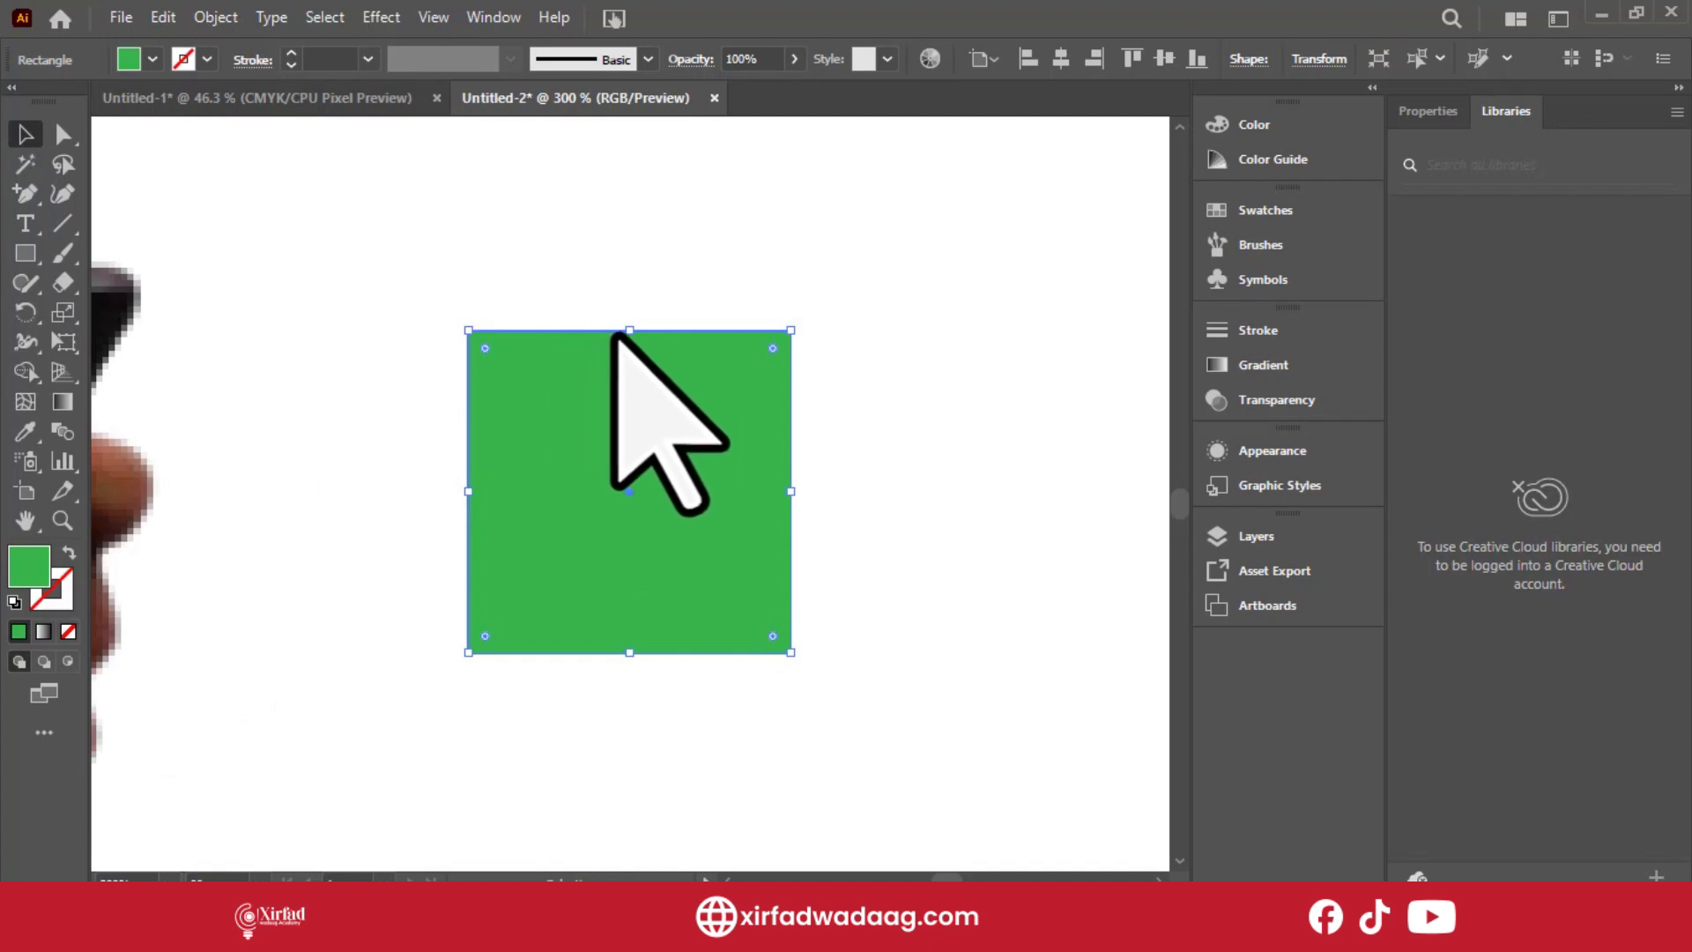
pyautogui.moveTo(630, 332); pyautogui.dragTo(629, 348)
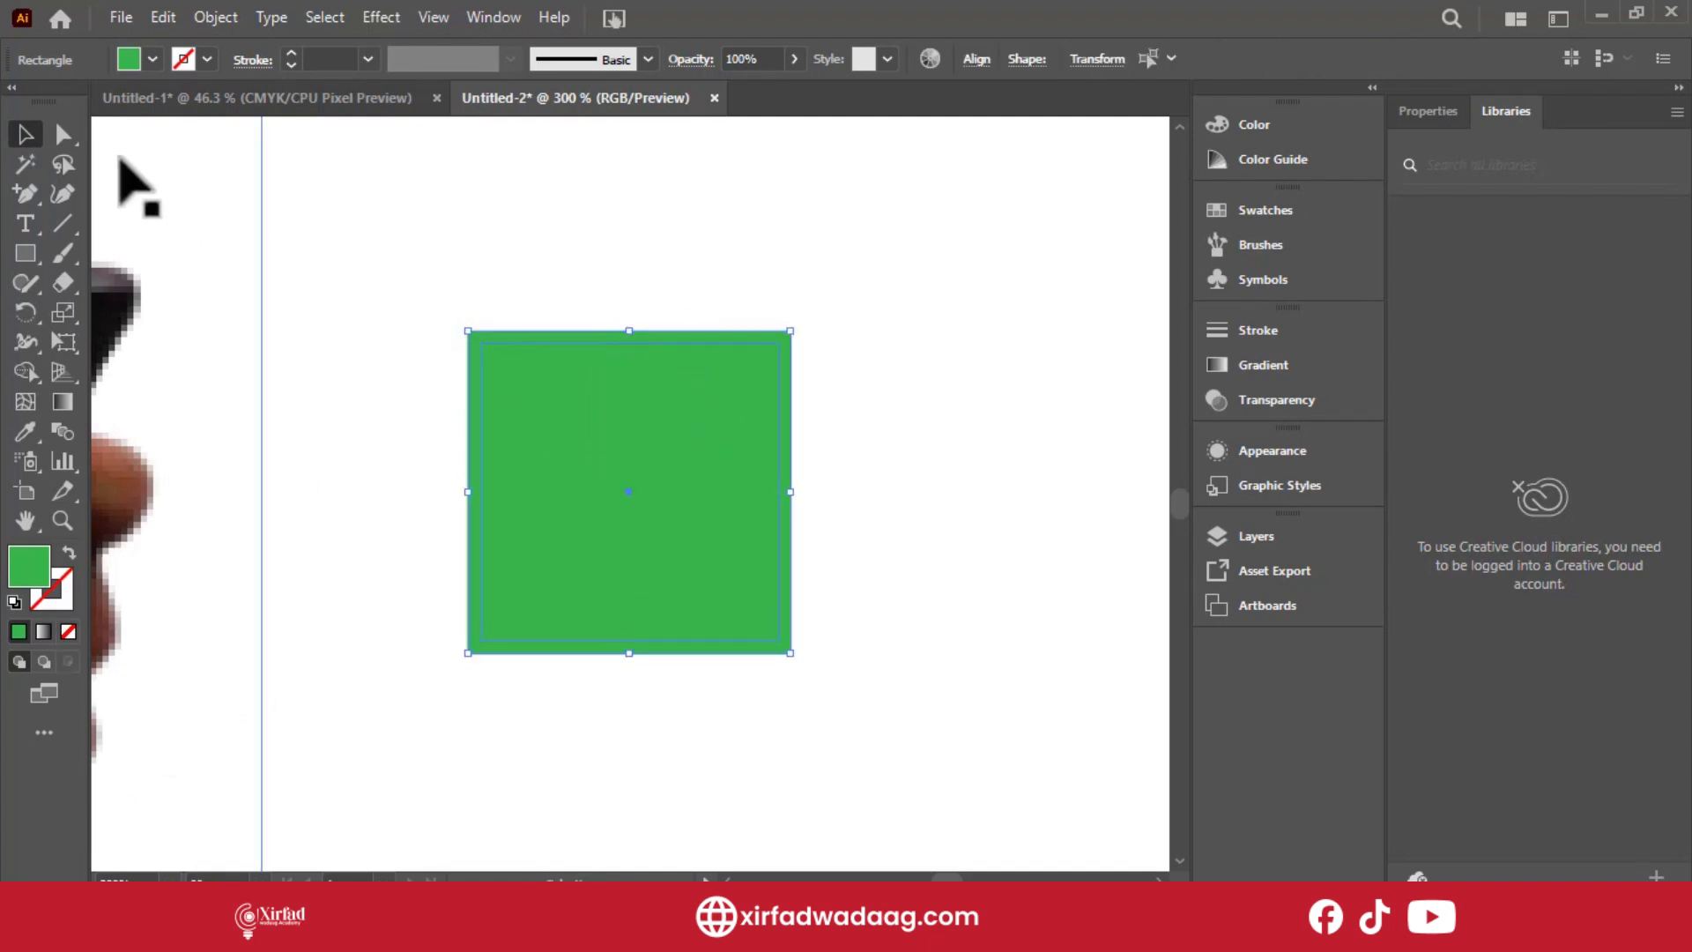
# Round all corners of both concentric squares to about 4.83 px.
pyautogui.click(60, 132)
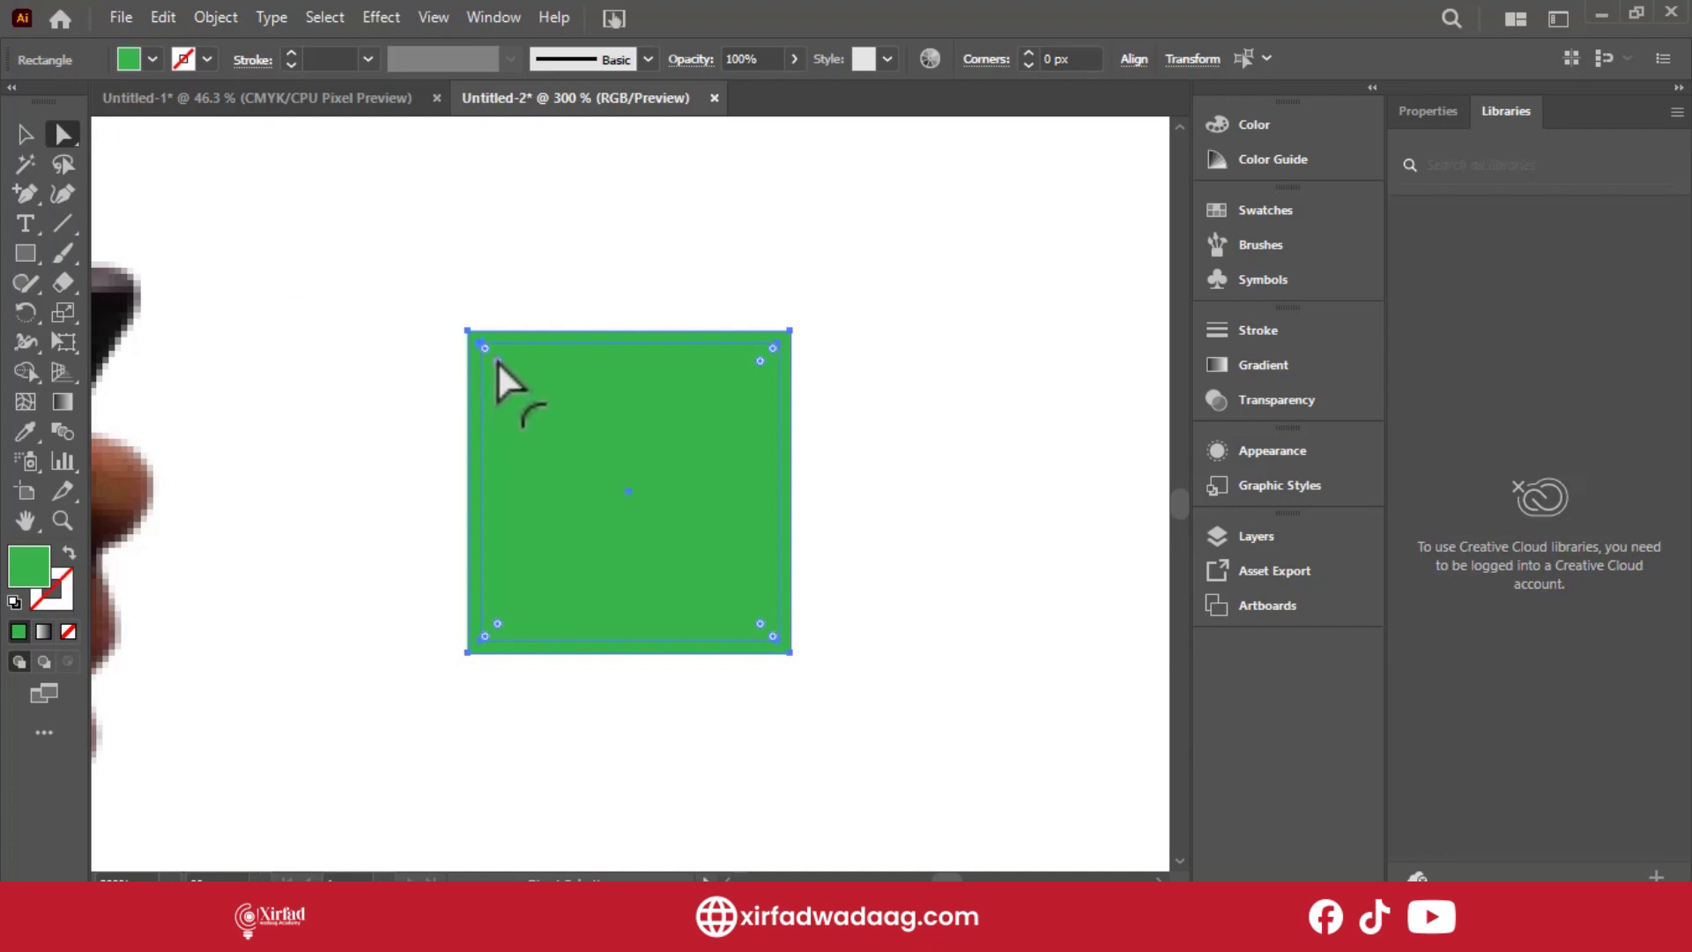
pyautogui.moveTo(494, 369); pyautogui.dragTo(504, 373)
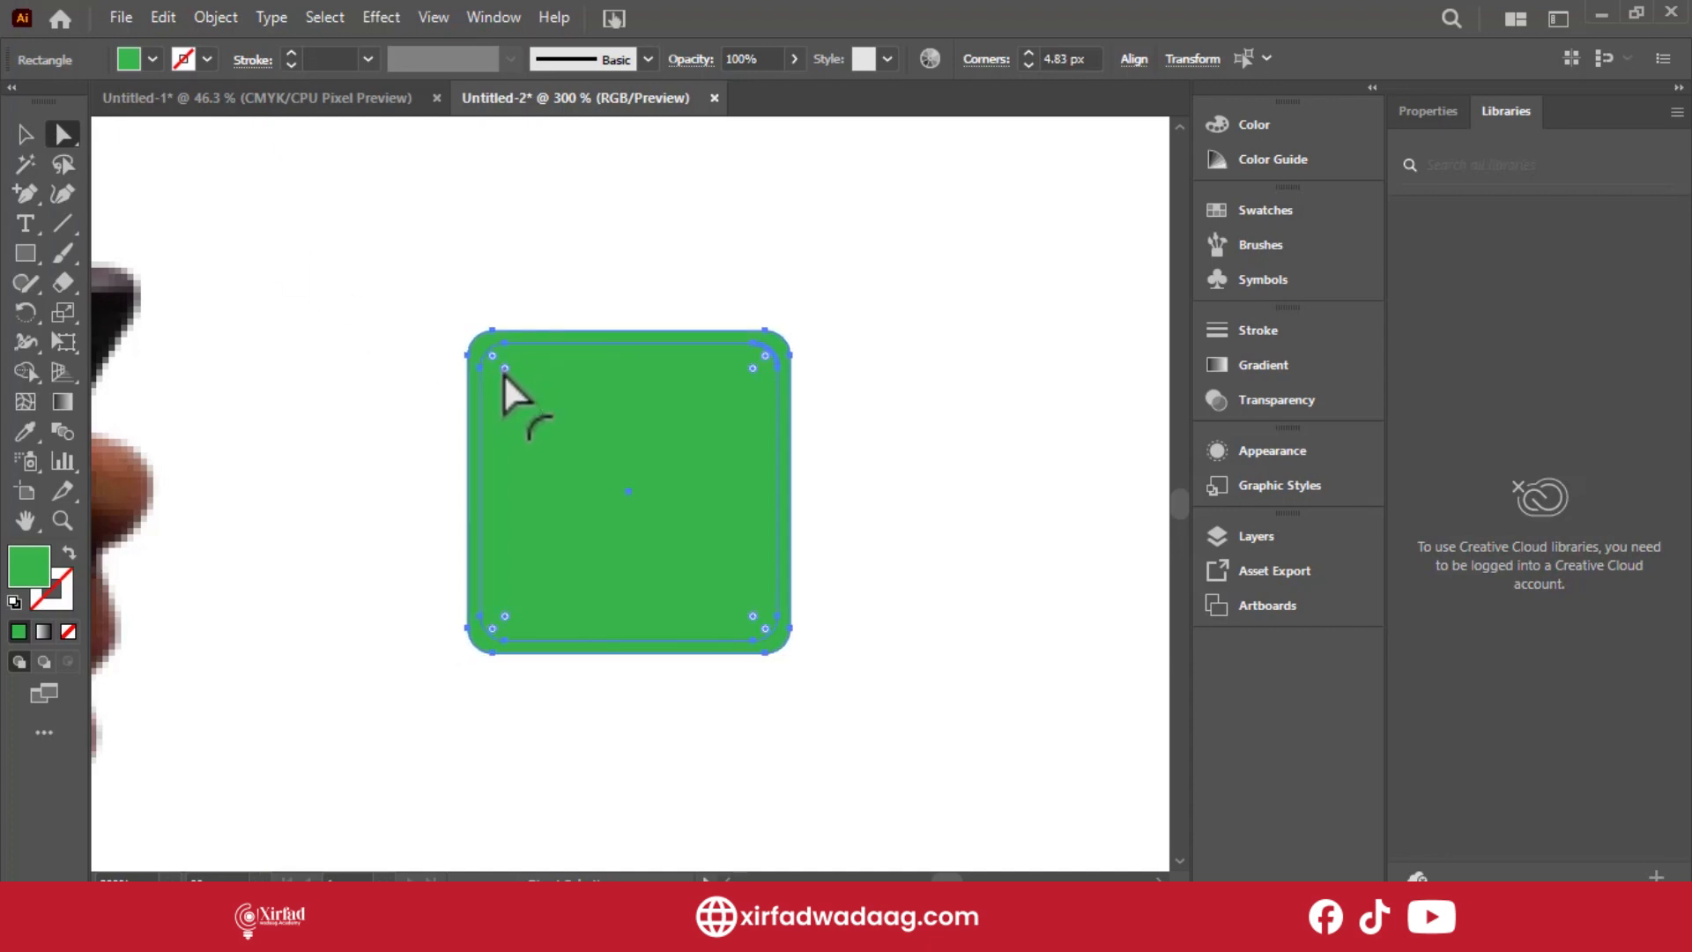
pyautogui.click(24, 134)
pyautogui.click(358, 231)
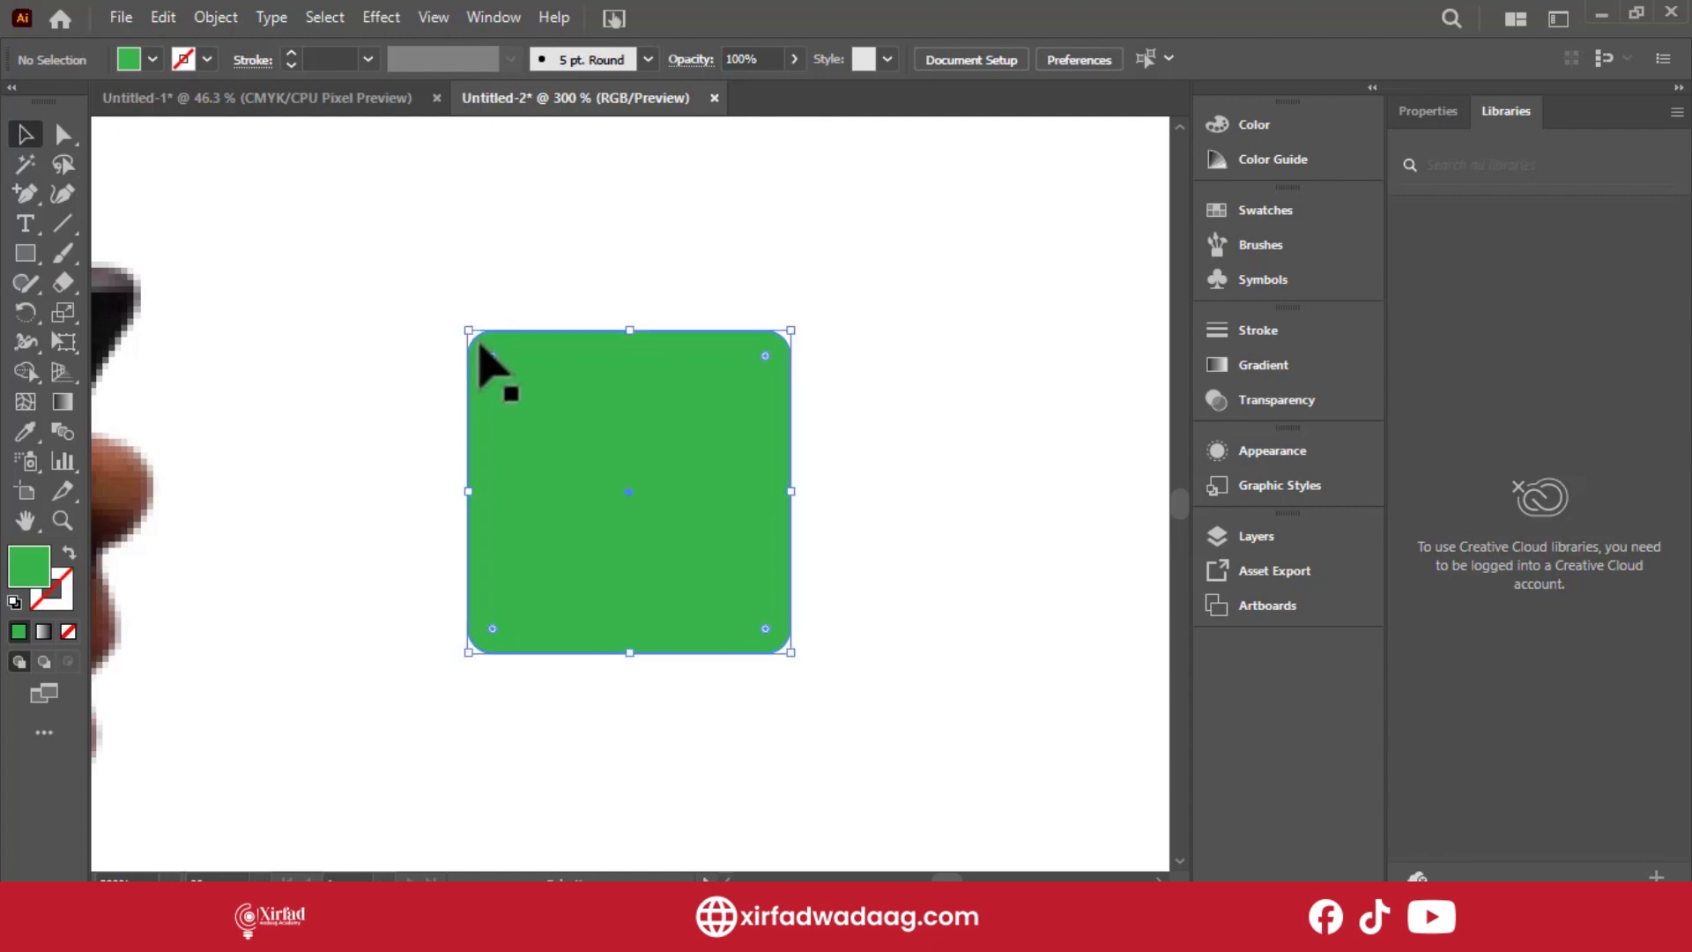
# Turn the outer rounded square into a 1 pt green outline without fill and apply the lens-shaped variable width profile.
pyautogui.click(480, 346)
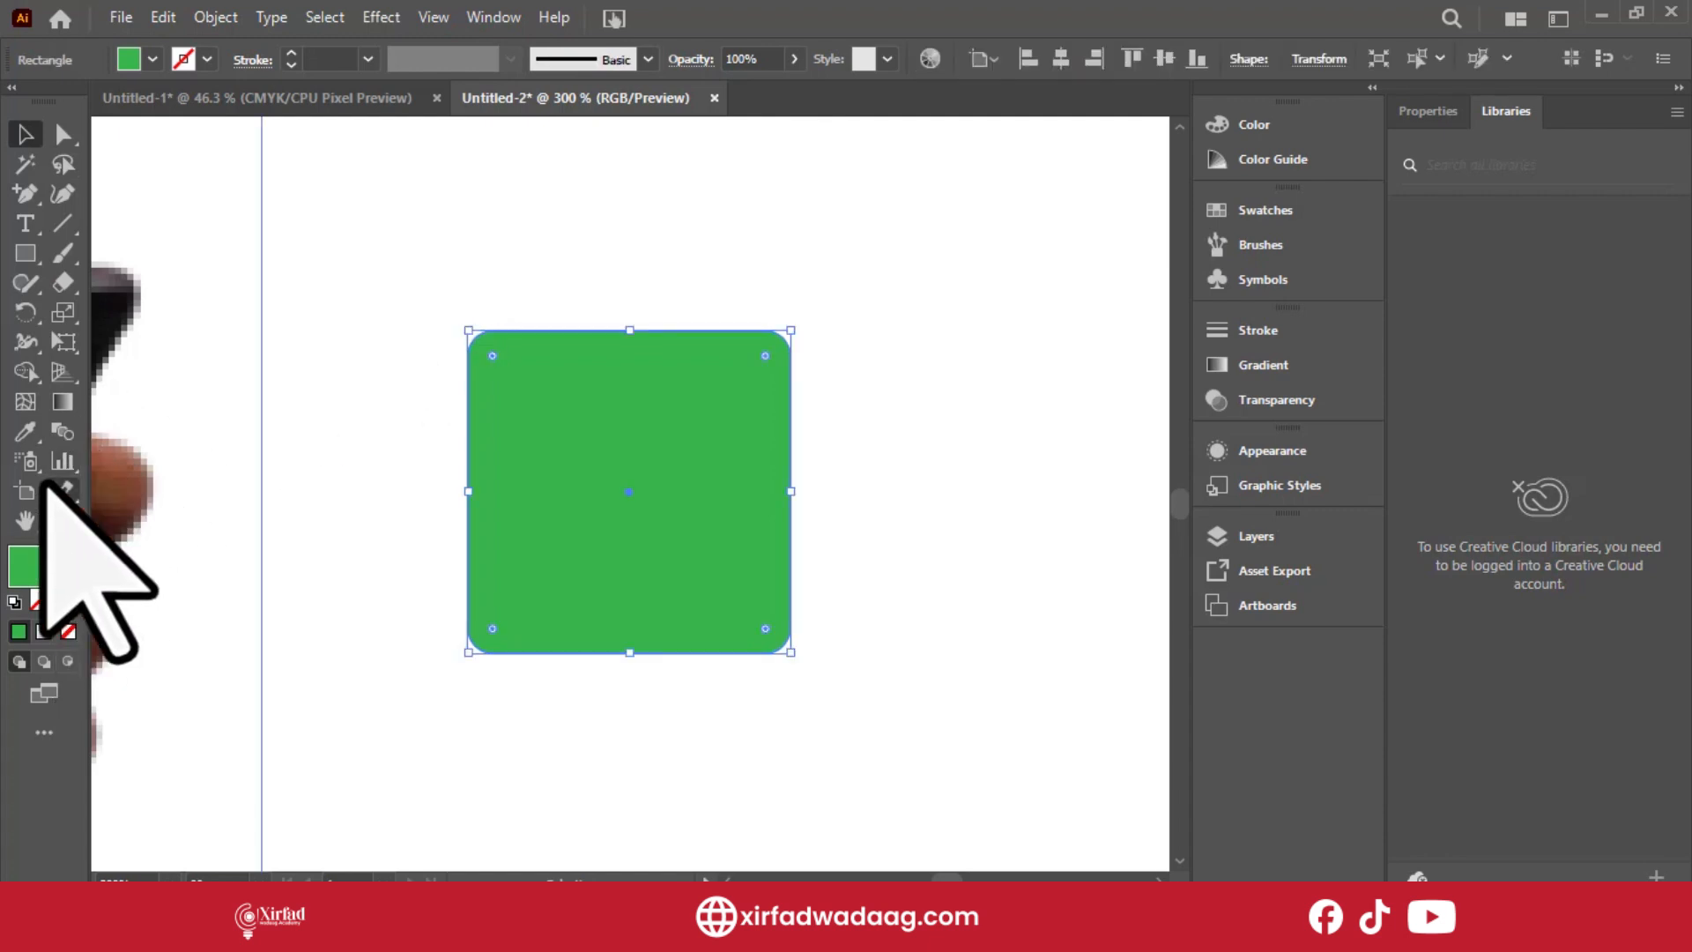
pyautogui.click(68, 553)
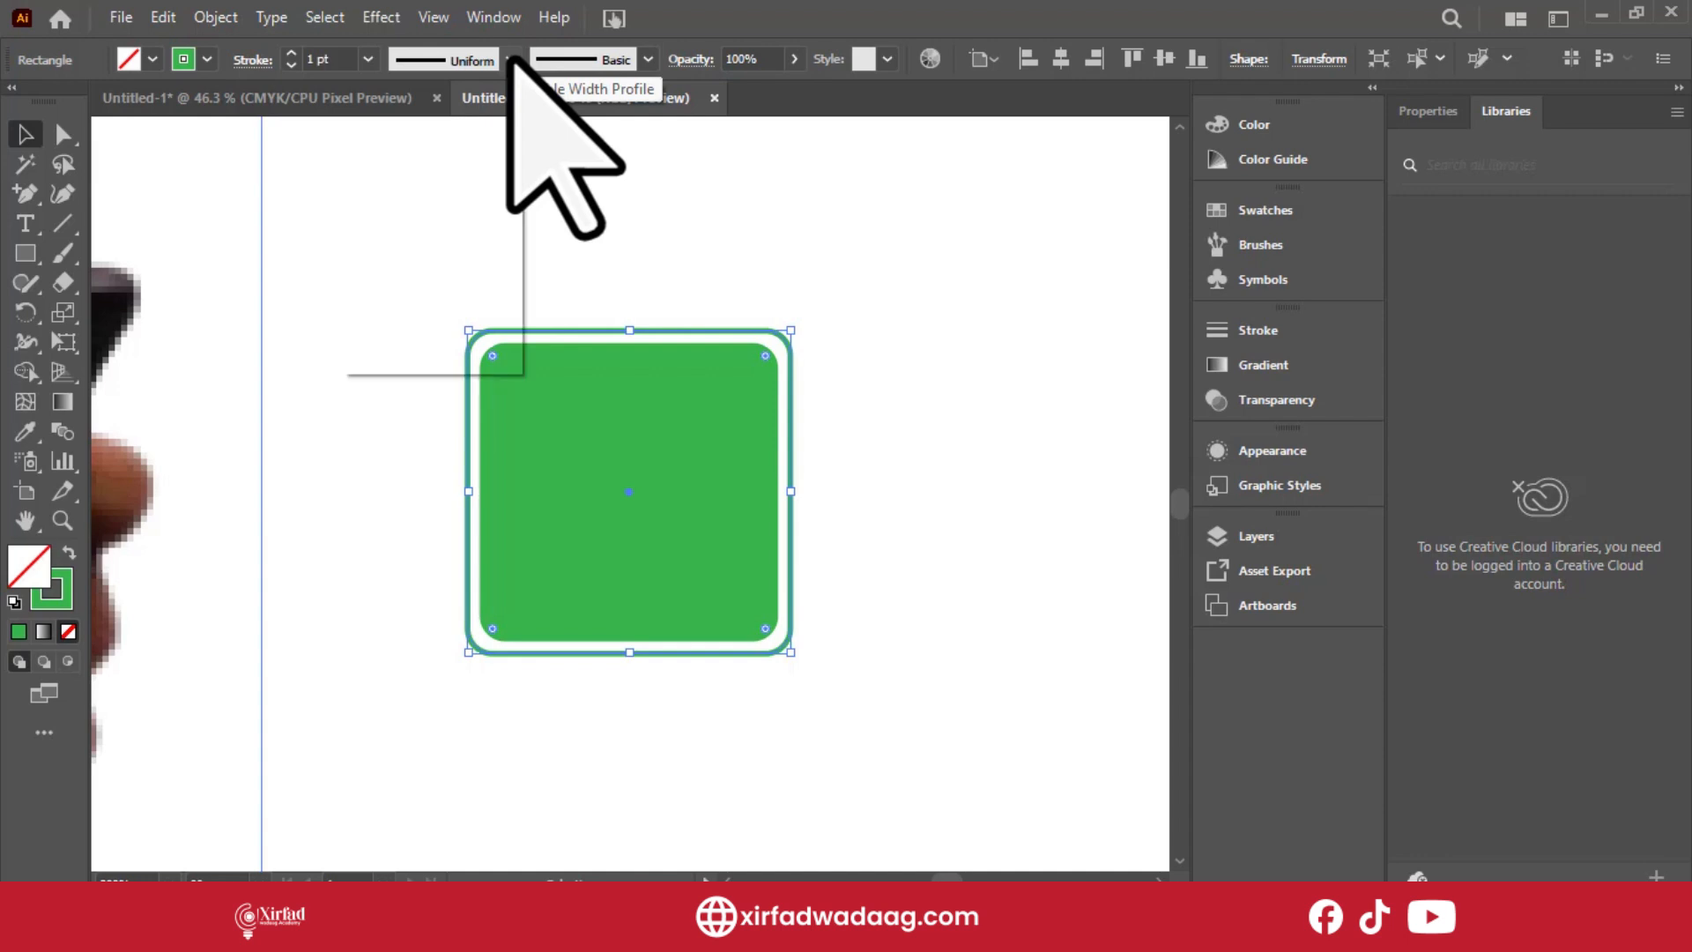
pyautogui.click(511, 59)
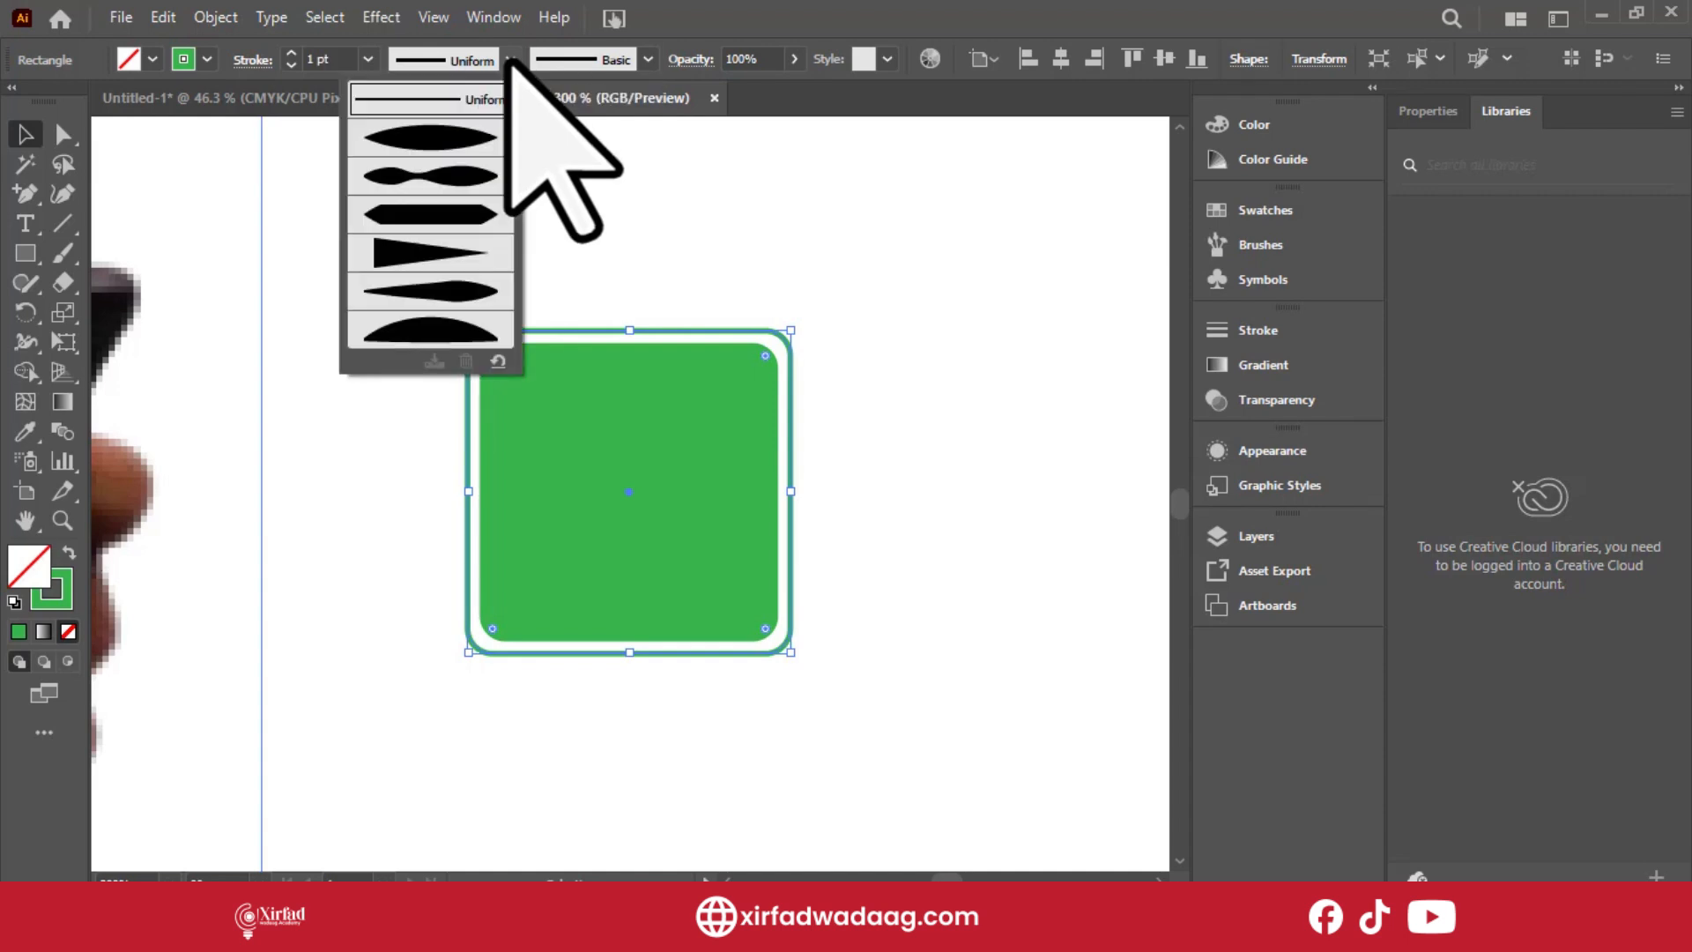
pyautogui.click(413, 152)
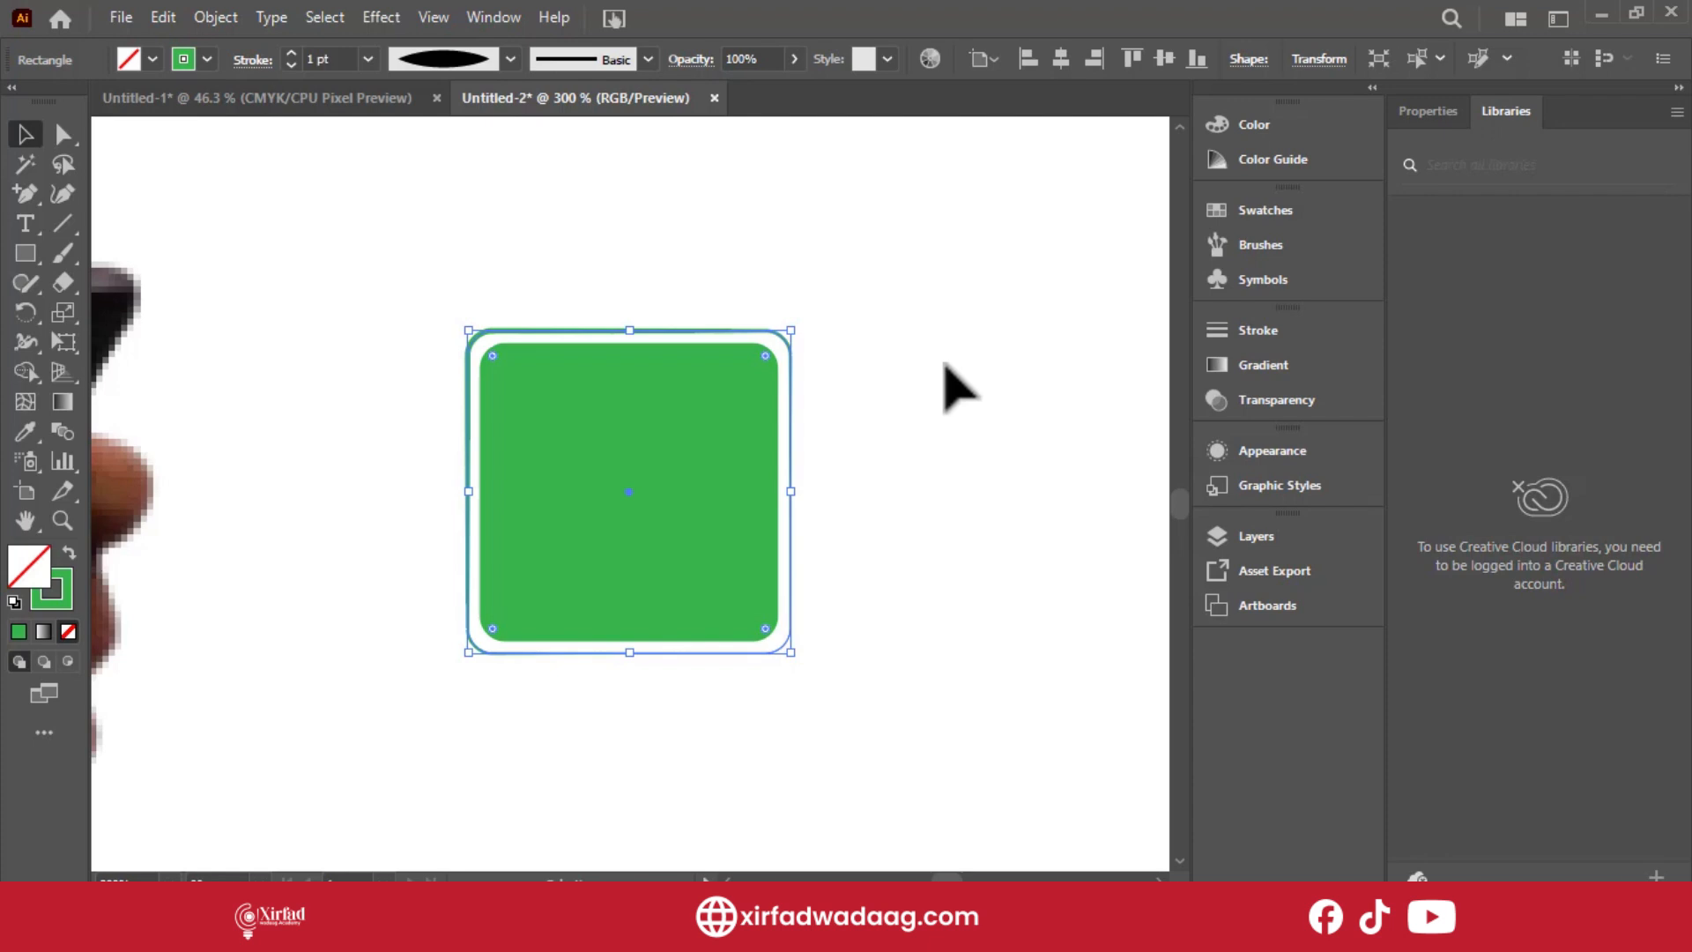
pyautogui.click(956, 388)
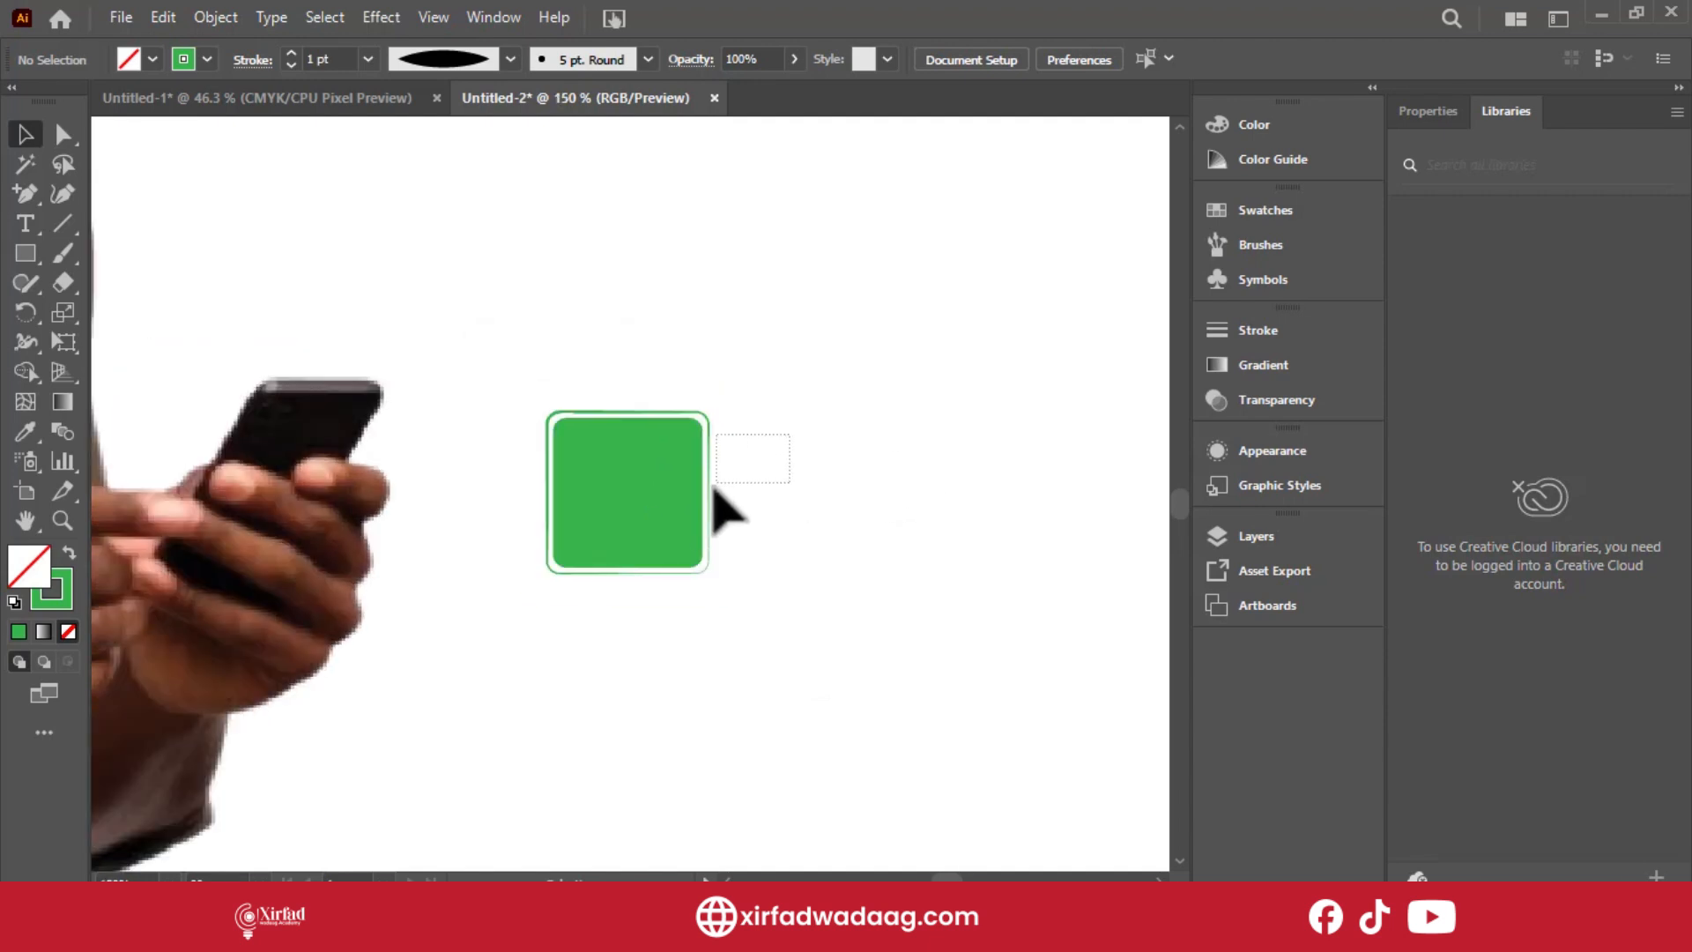
# Duplicate the outlined green square twice upward to form an evenly spaced column of three, and select the whole column.
pyautogui.click(652, 554)
pyautogui.scroll(4, 652, 511)
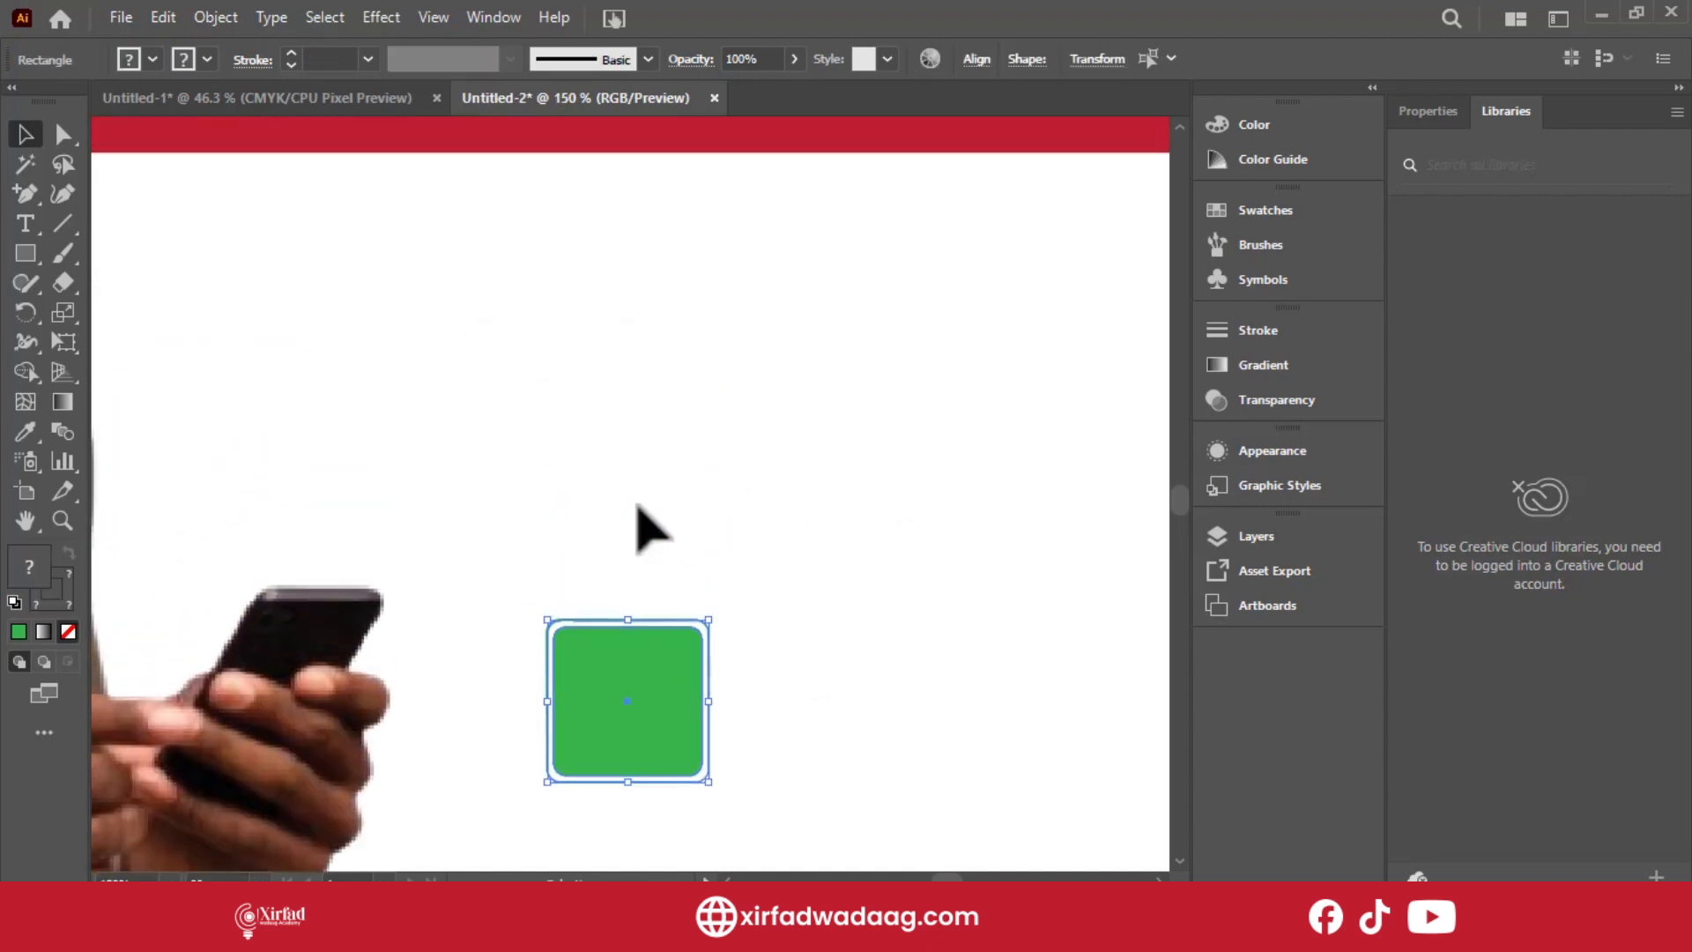
pyautogui.moveTo(596, 720); pyautogui.dragTo(627, 302)
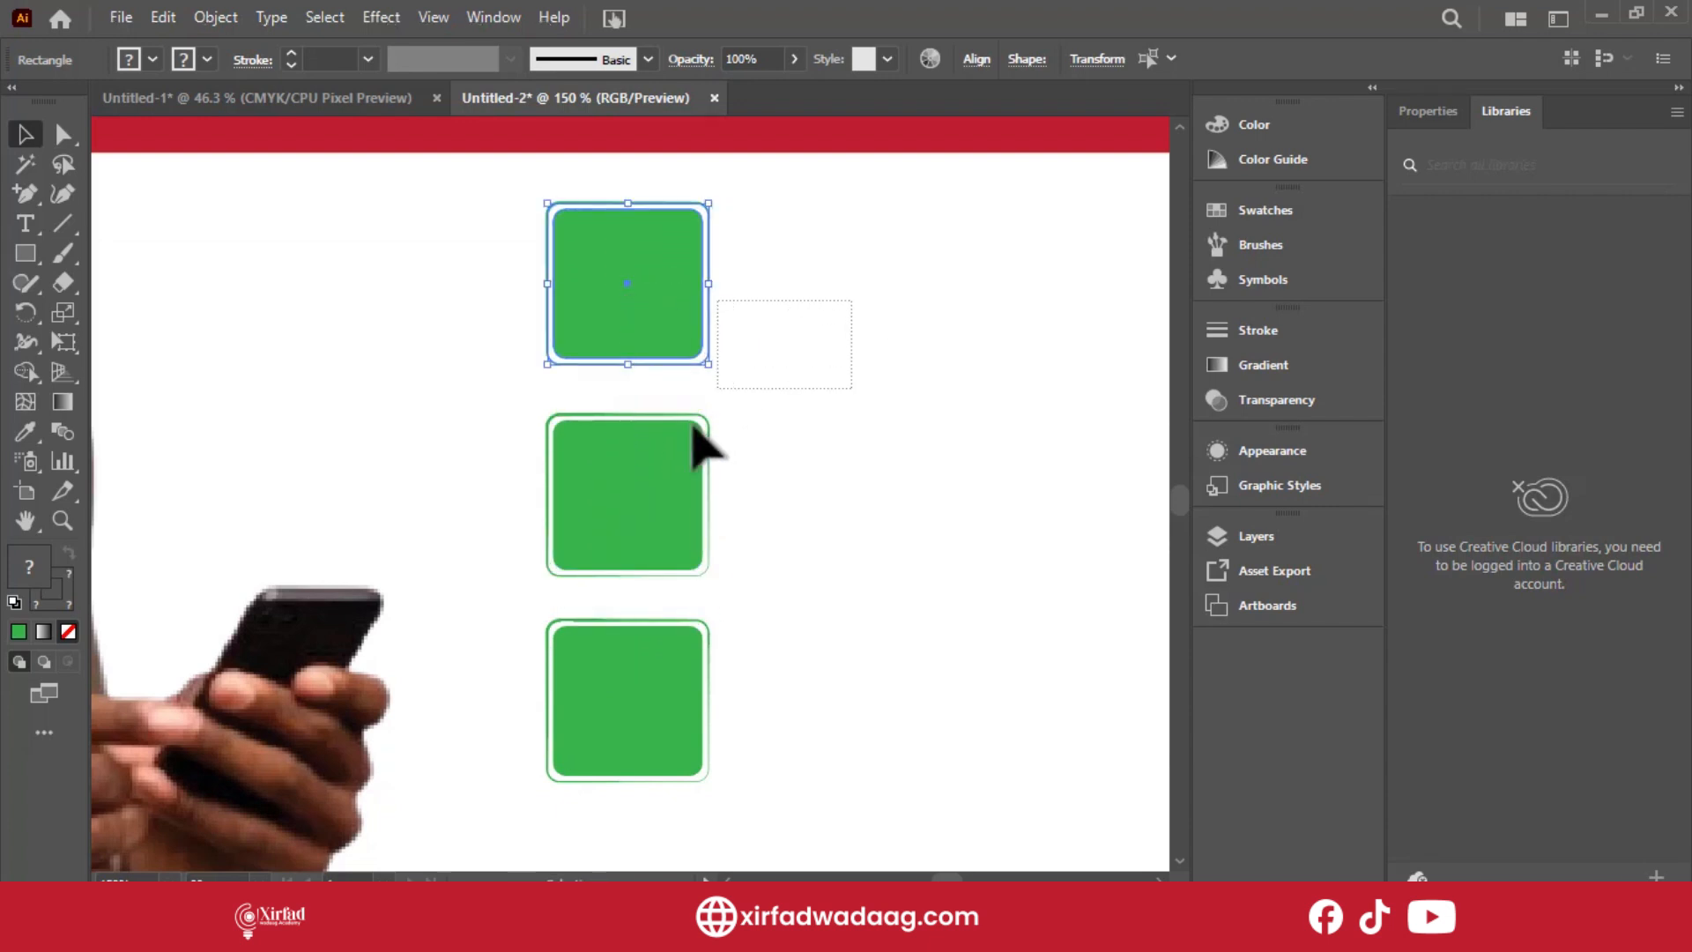
pyautogui.moveTo(608, 645); pyautogui.dragTo(597, 672)
pyautogui.hotkey('ctrl', '0')
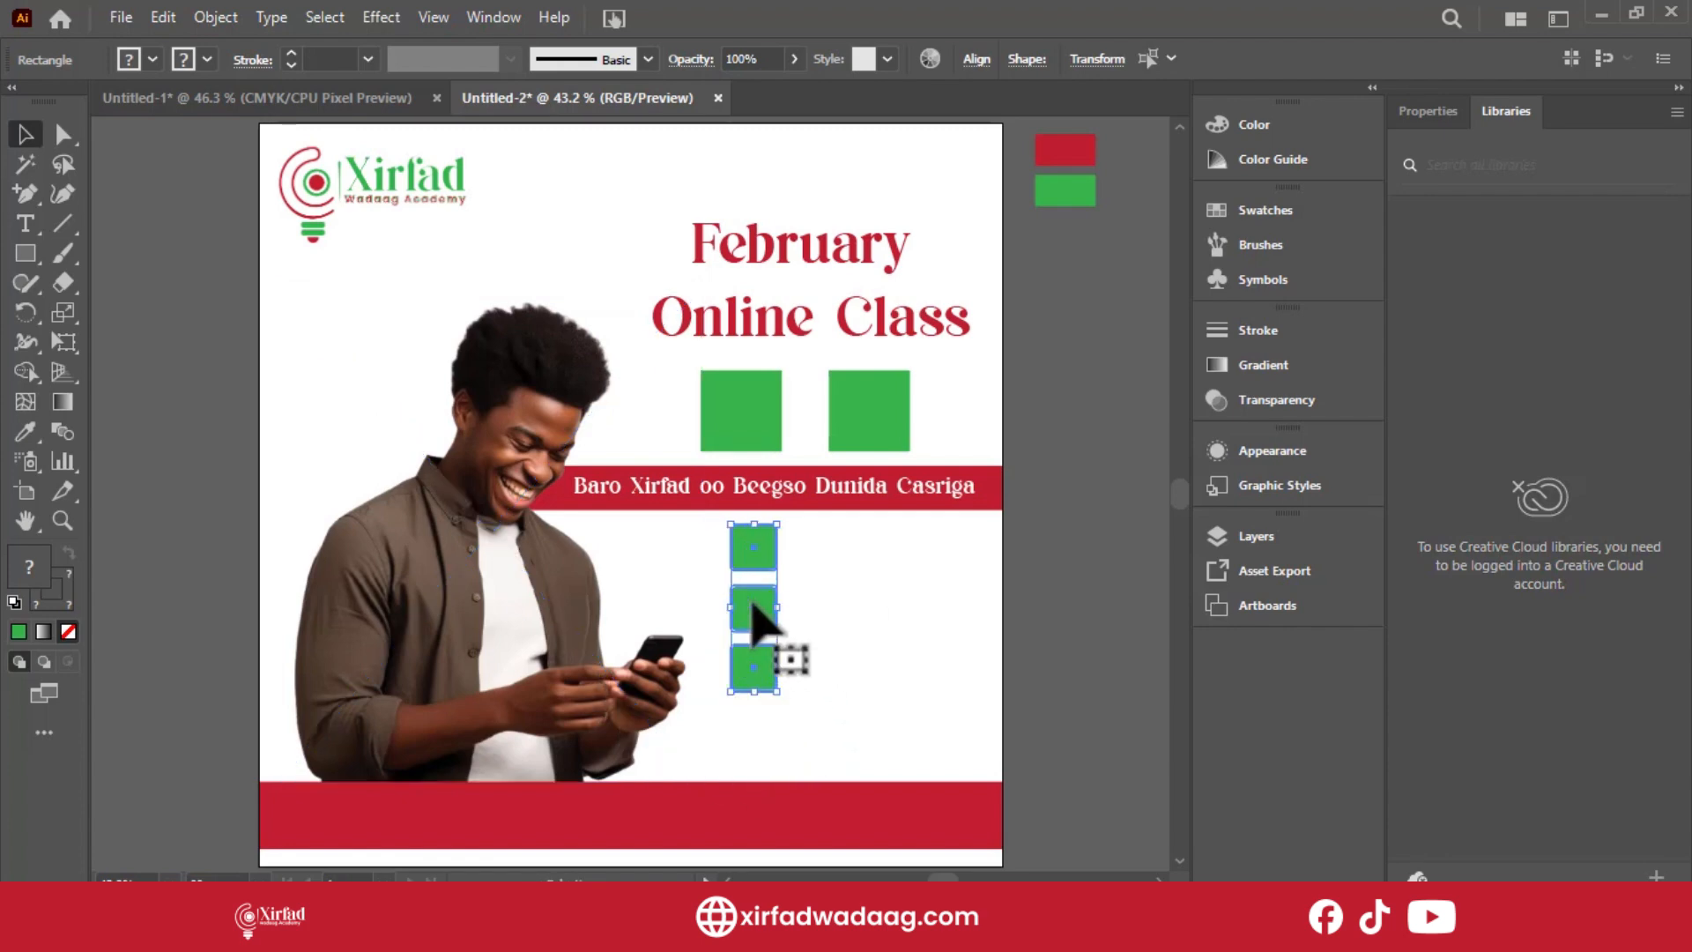
# Shift the column of small green squares slightly lower beside the phone and raise the February Online Class headline.
pyautogui.moveTo(755, 617); pyautogui.dragTo(805, 670)
pyautogui.click(891, 564)
pyautogui.moveTo(839, 259); pyautogui.dragTo(846, 215)
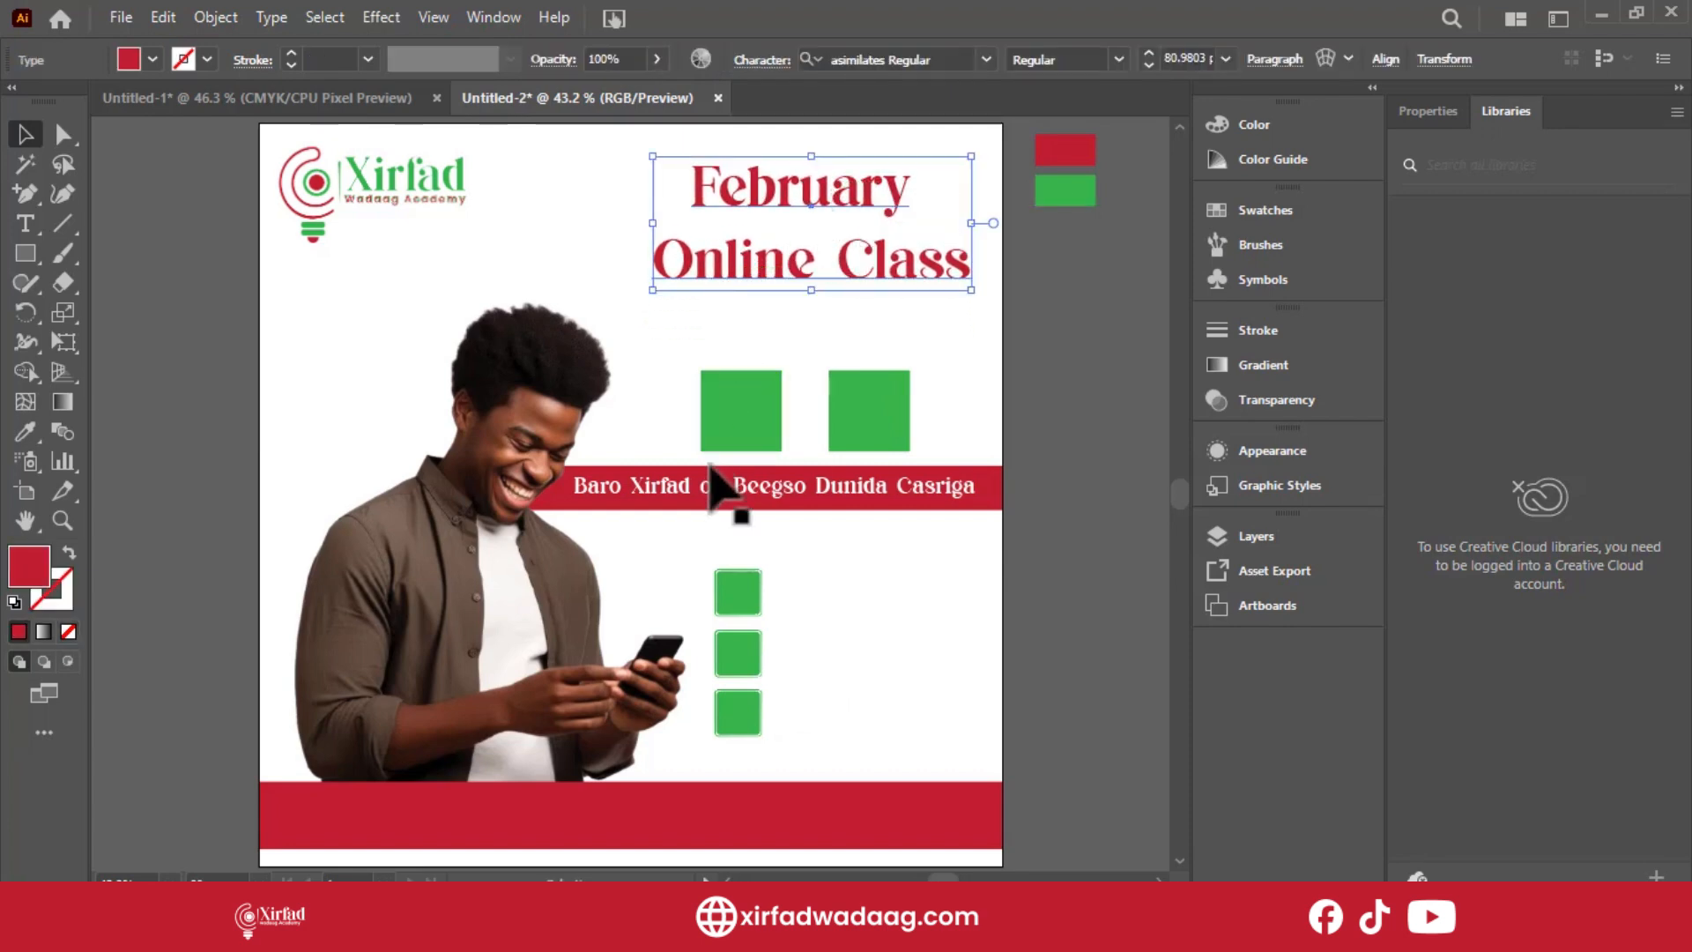
# Duplicate the red banner's text to just below the headline and recolor the copy with the green sample.
pyautogui.moveTo(714, 484); pyautogui.dragTo(775, 315)
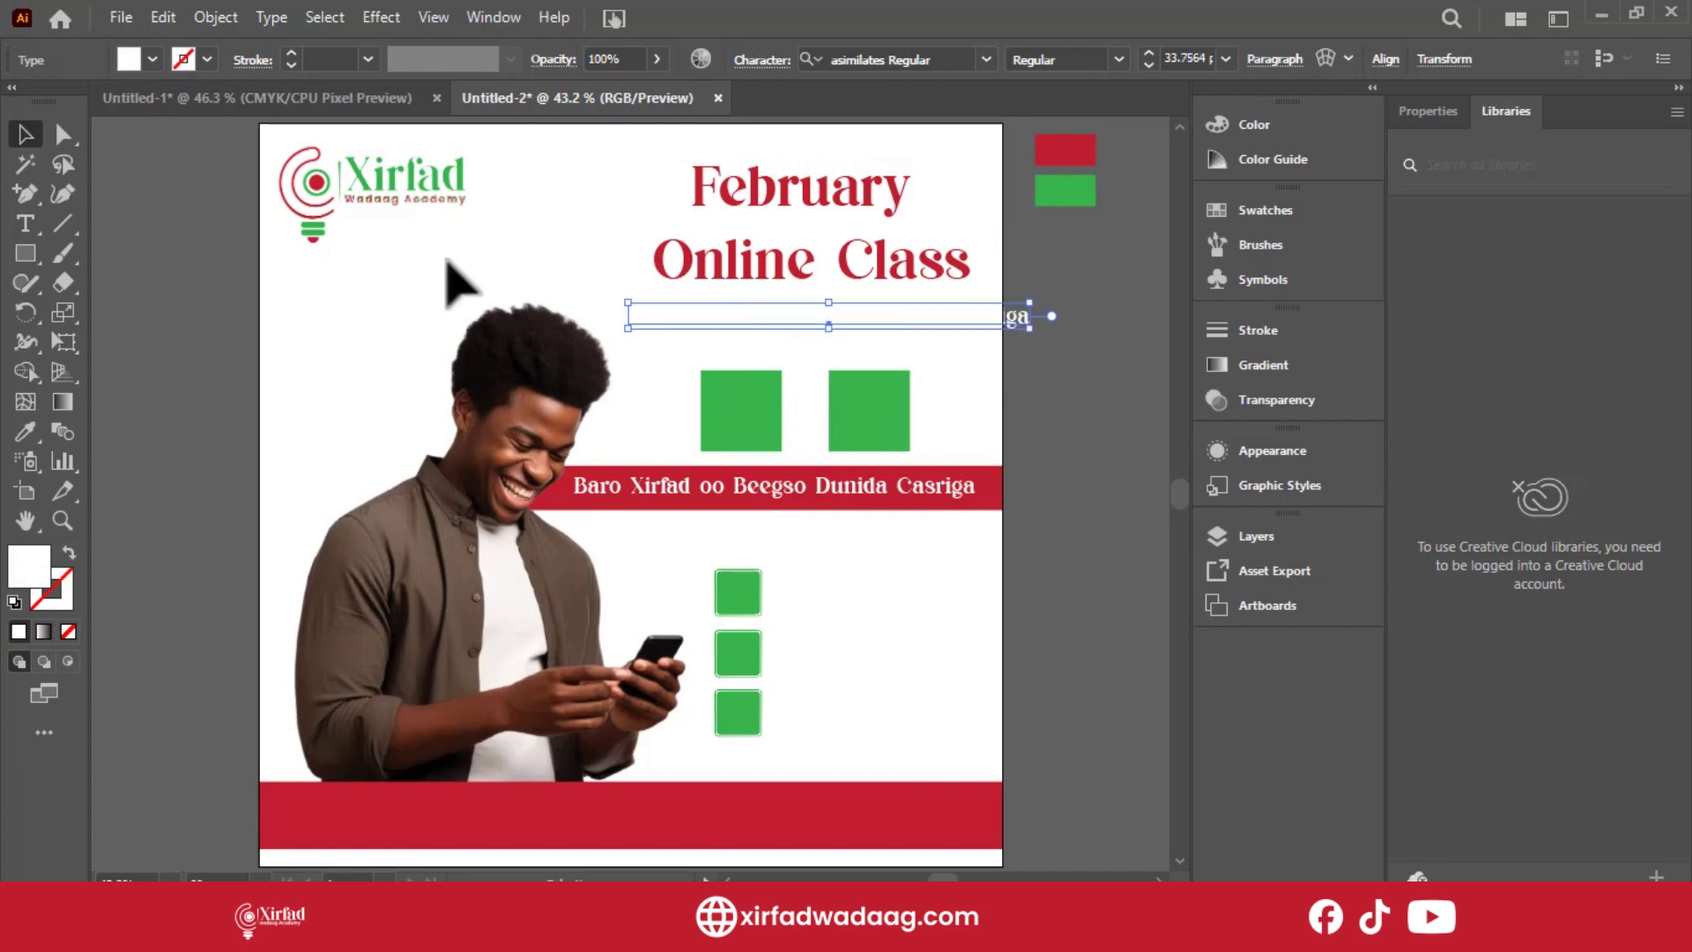
pyautogui.click(26, 434)
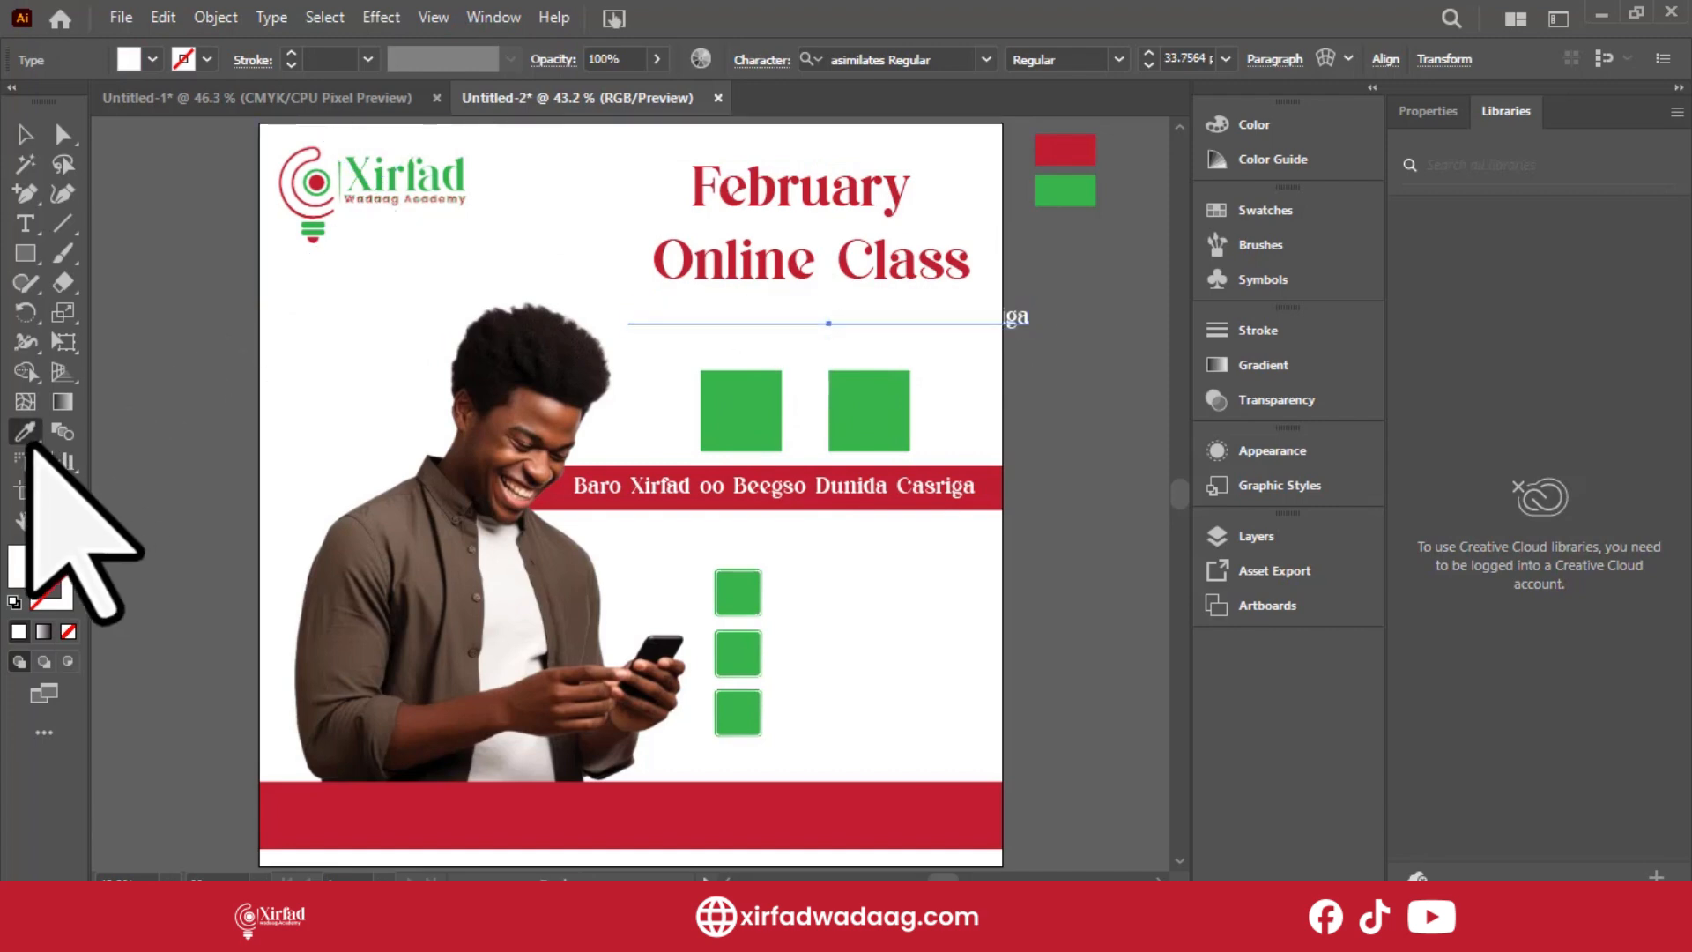
pyautogui.click(1064, 189)
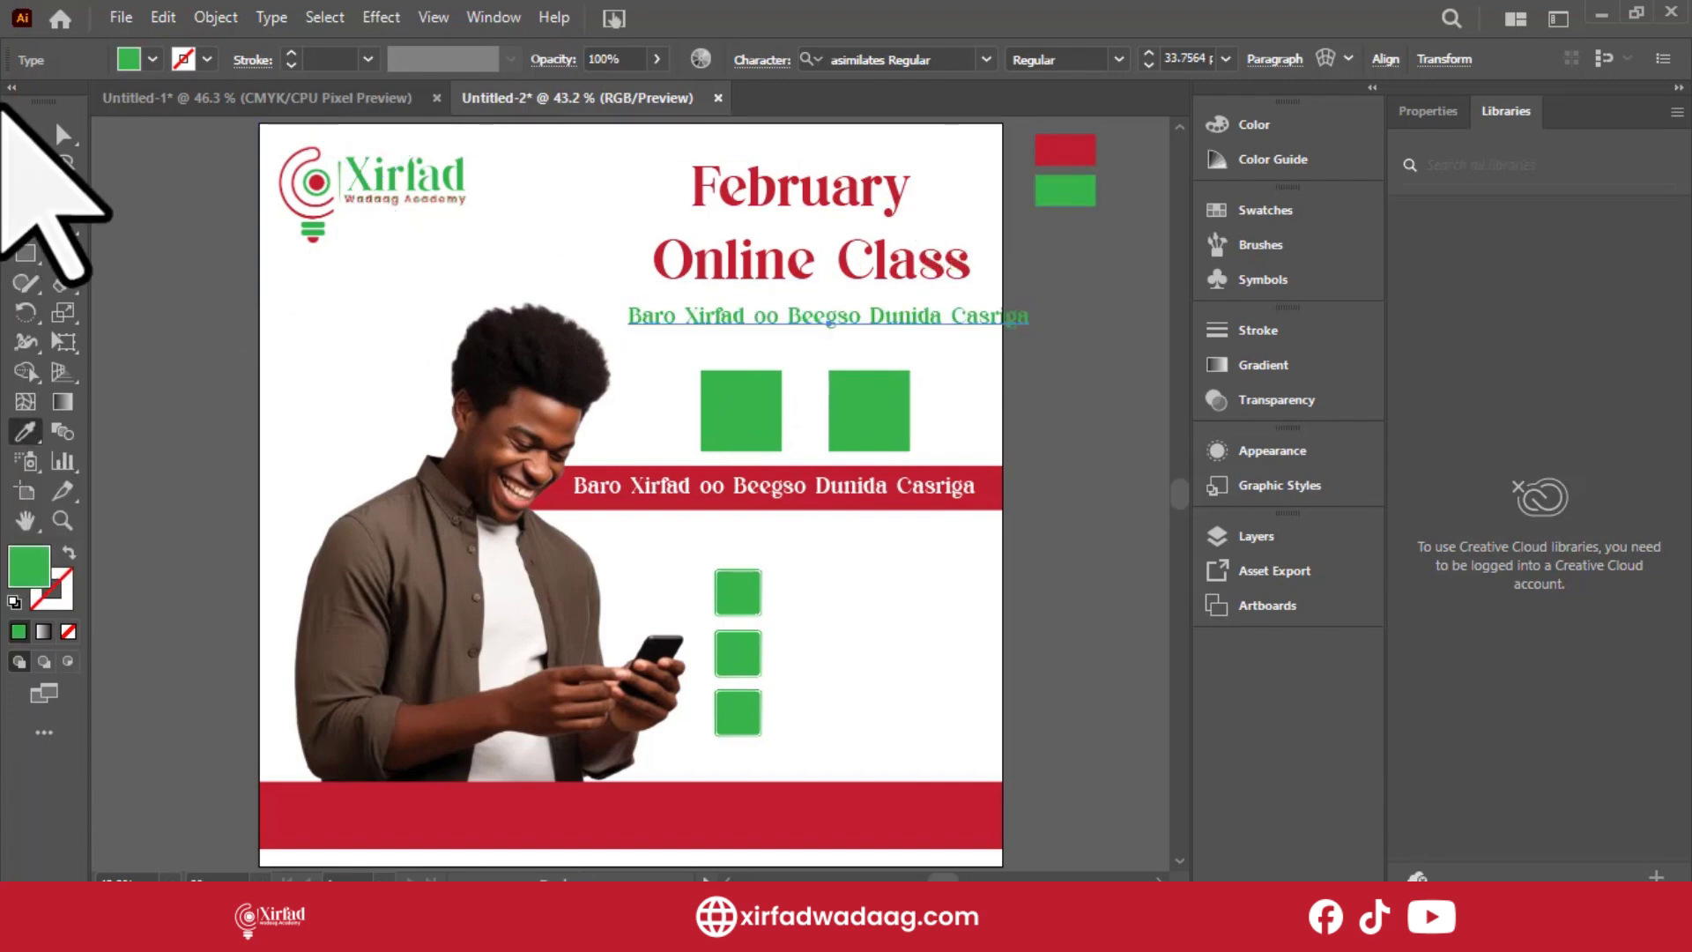
pyautogui.click(27, 135)
# Set the green text line in Source Sans Pro Black and scale it down to about the headline's width.
pyautogui.hotkey('ctrl', '=')
pyautogui.hotkey('ctrl', '=')
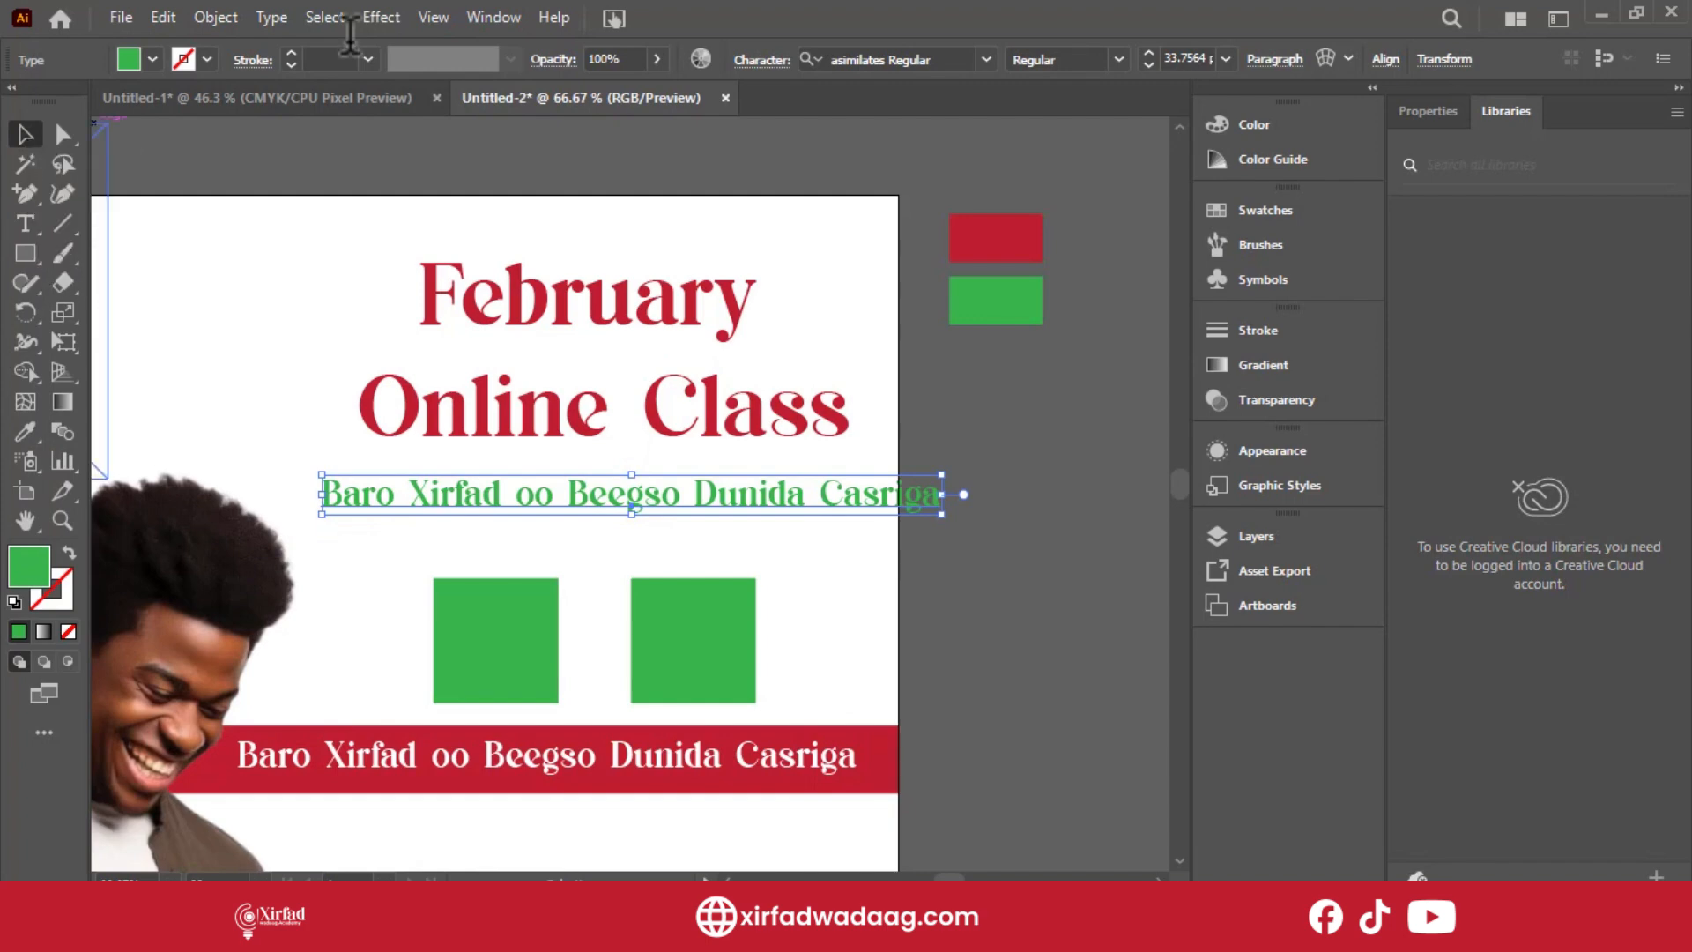
pyautogui.click(908, 59)
pyautogui.write('p')
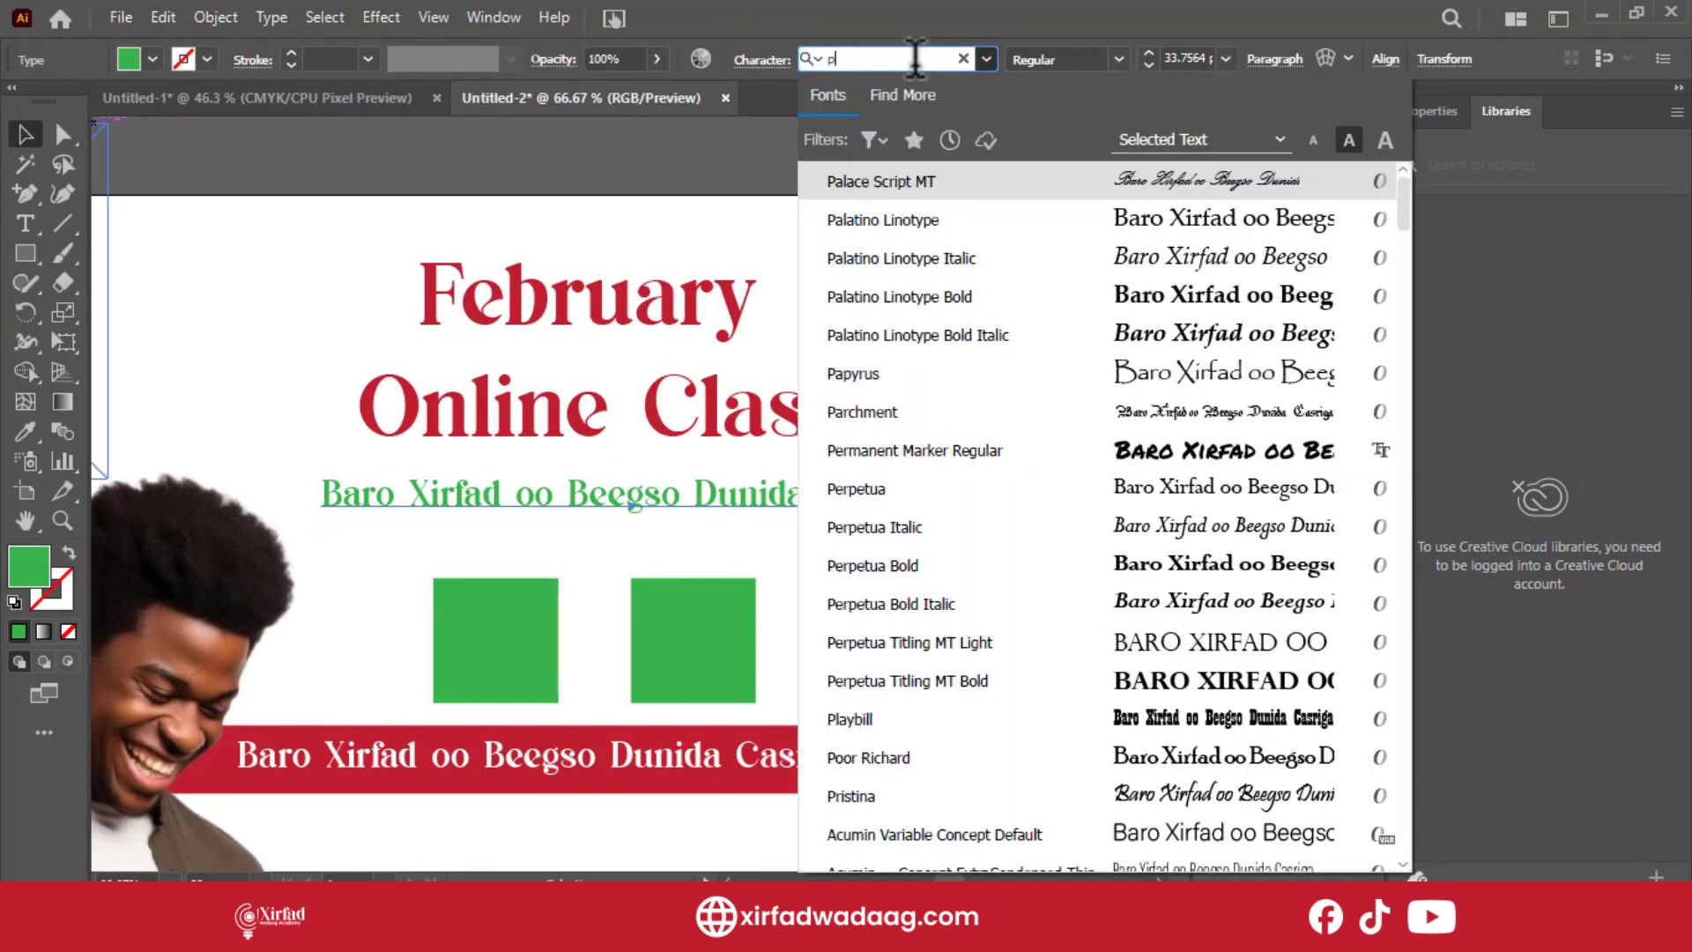
pyautogui.scroll(-10, 1189, 528)
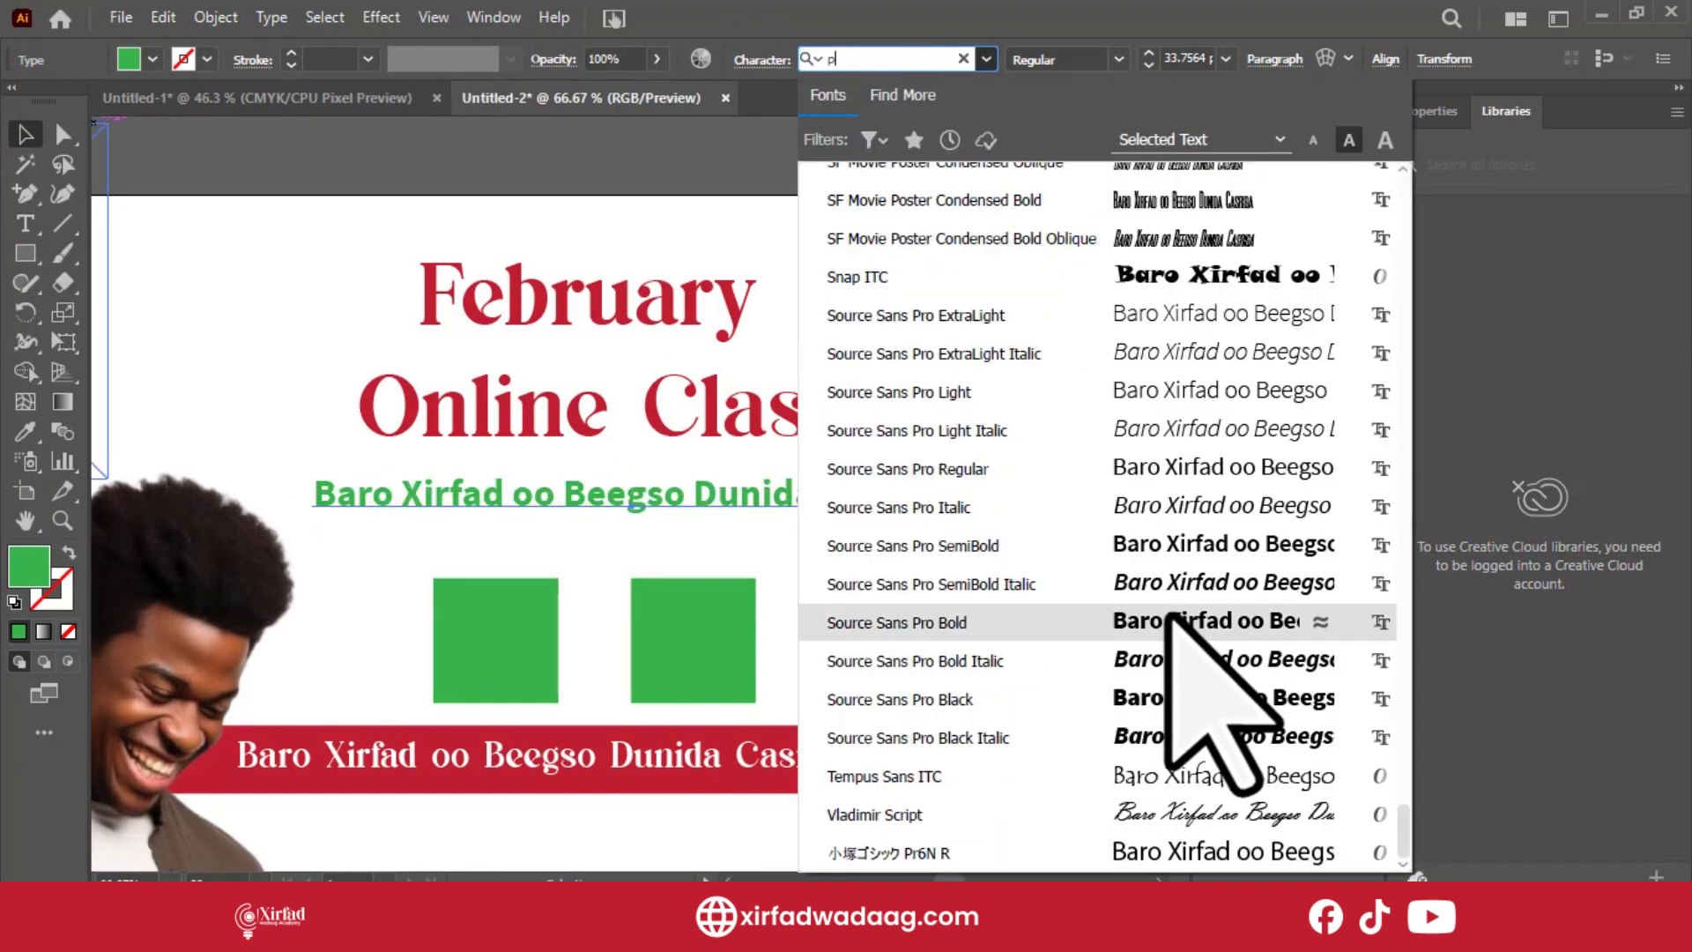
pyautogui.click(1165, 711)
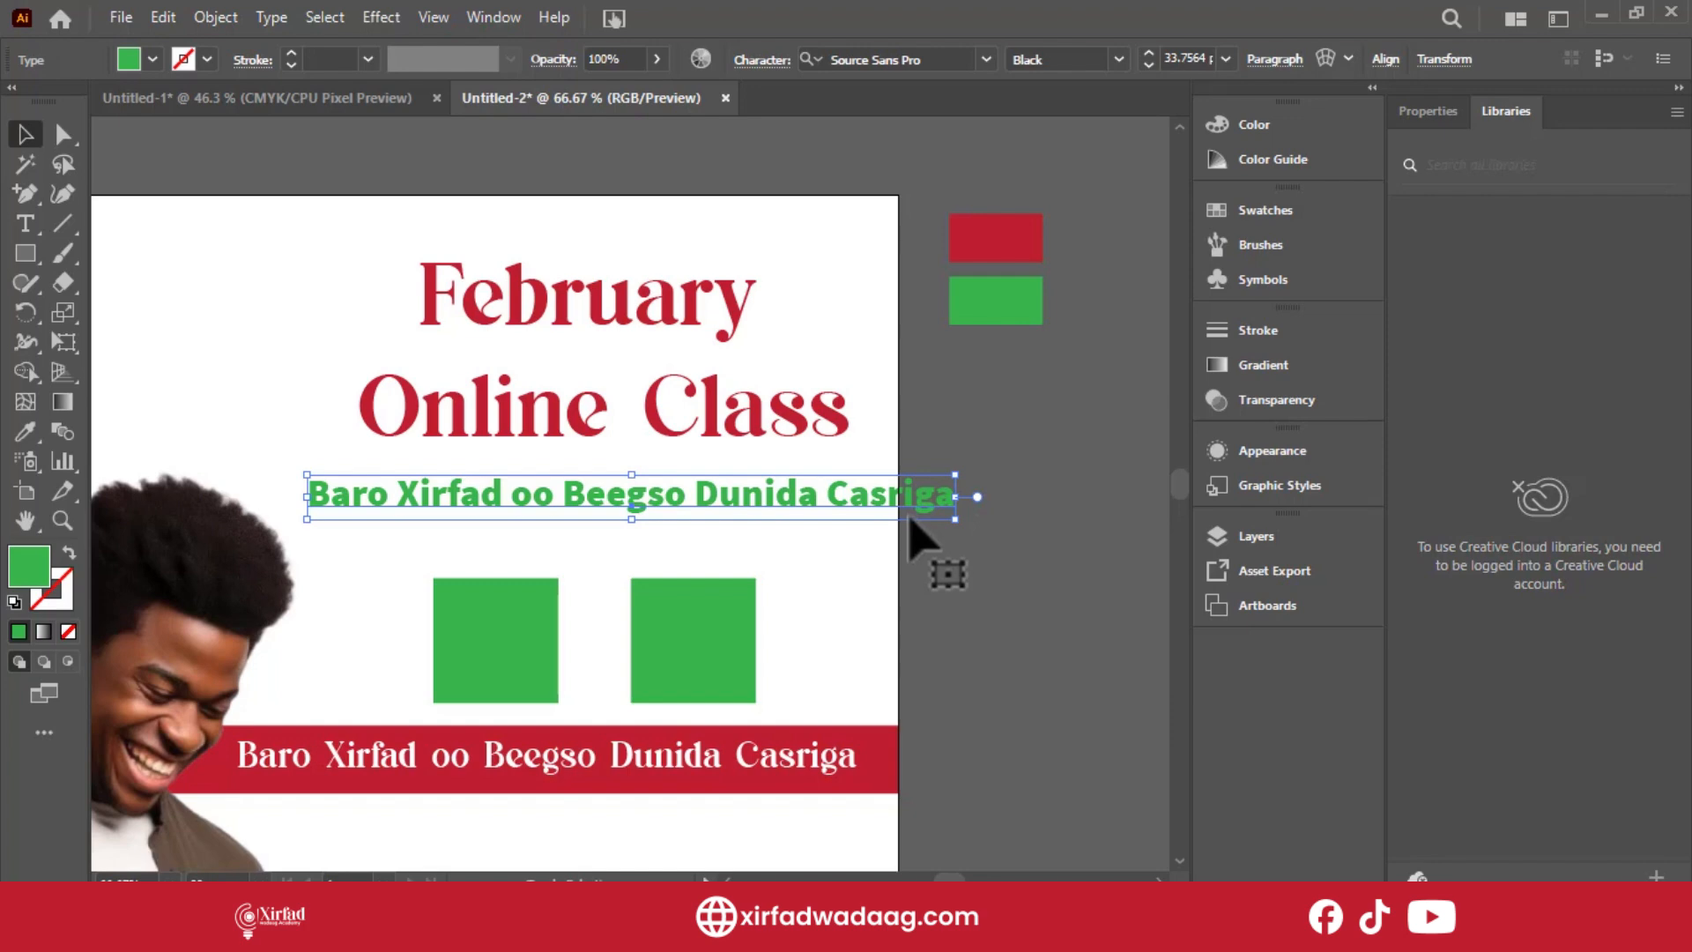
pyautogui.moveTo(960, 496); pyautogui.dragTo(802, 484)
pyautogui.hotkey('ctrl', '=')
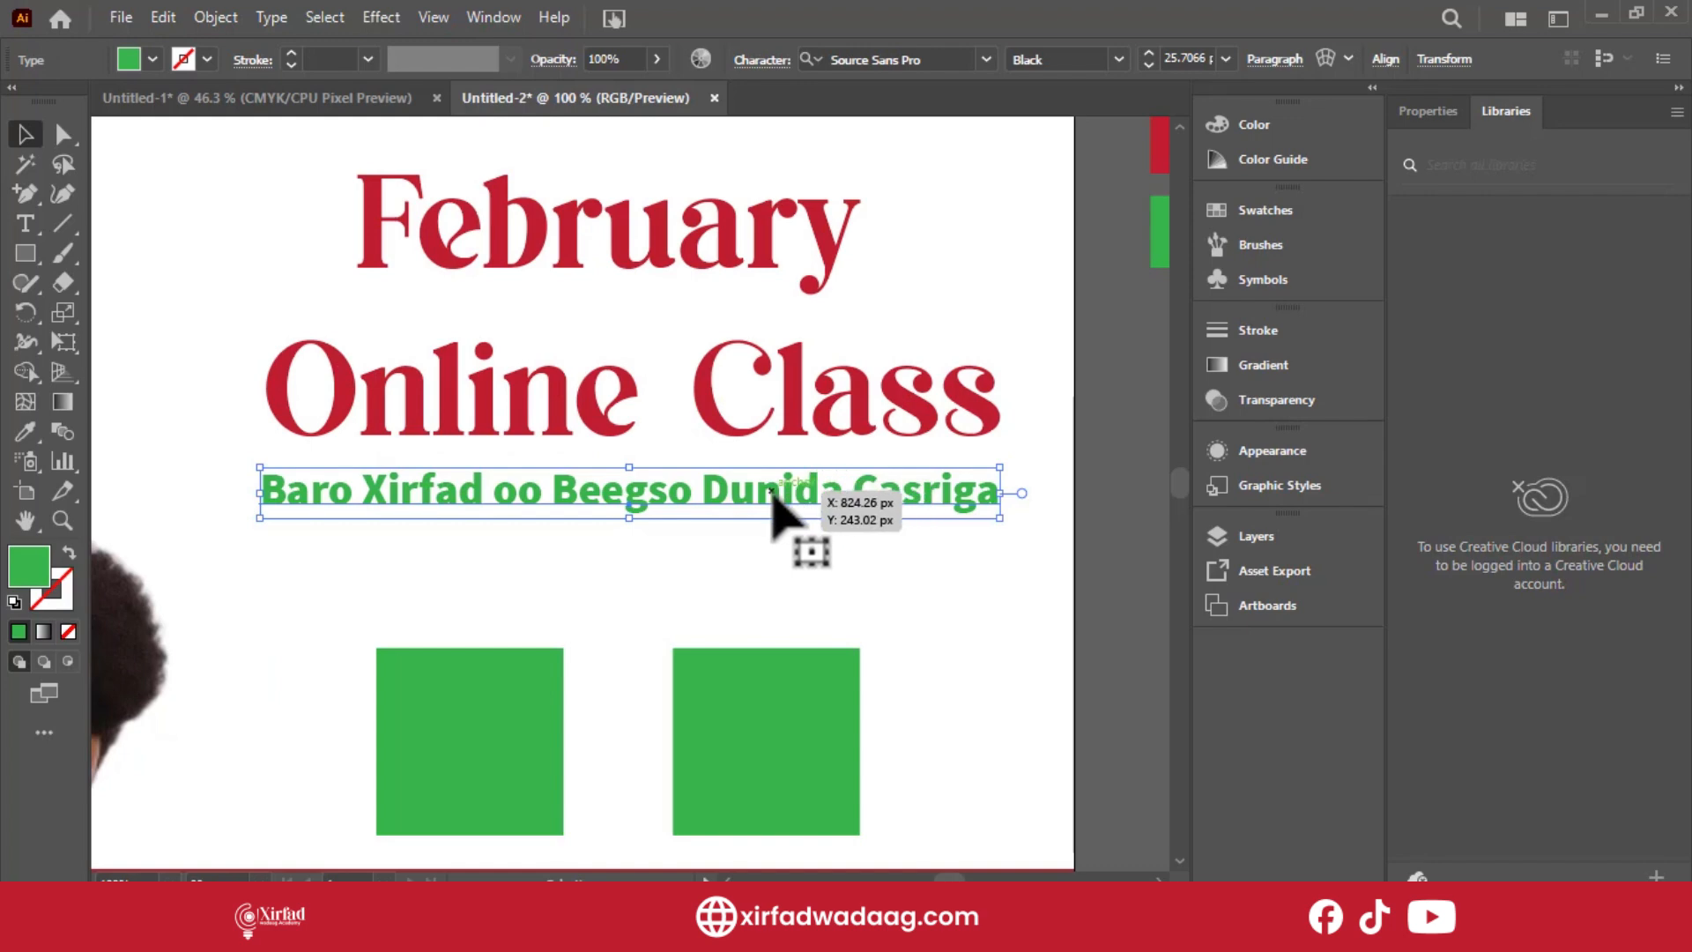
# Replace the green line's wording with "Graphic Design And Video Editing".
pyautogui.doubleClick(774, 498)
pyautogui.hotkey('ctrl', 'a')
pyautogui.write('Graphic Design')
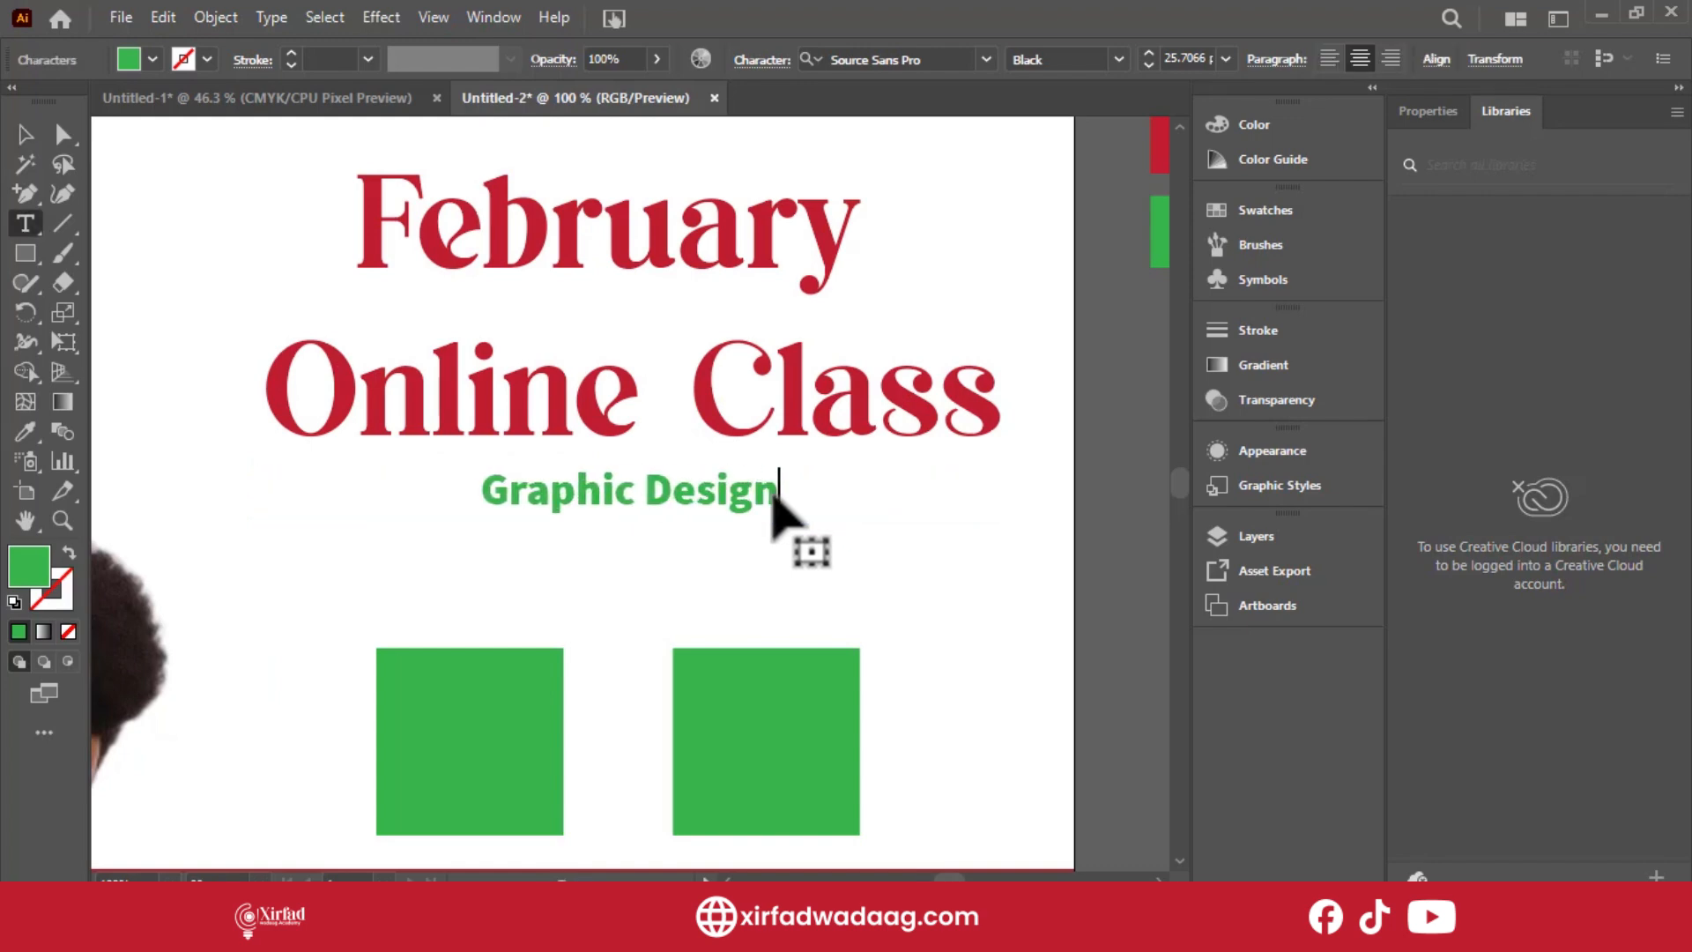
pyautogui.write(' And Video Editing')
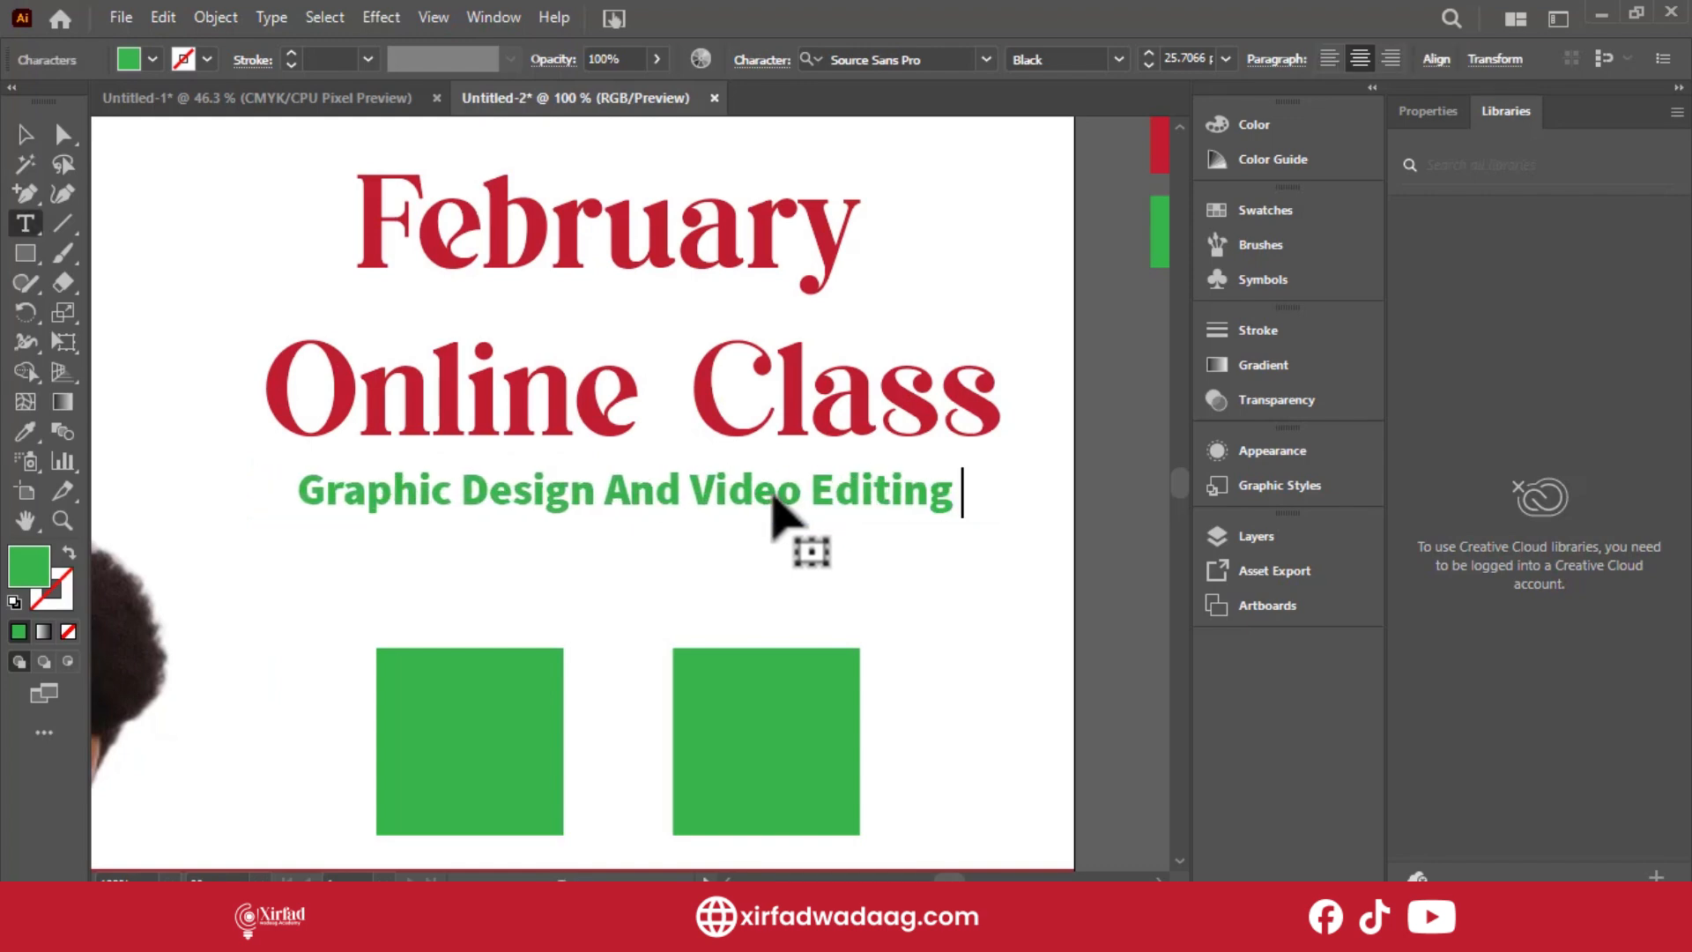
pyautogui.click(25, 134)
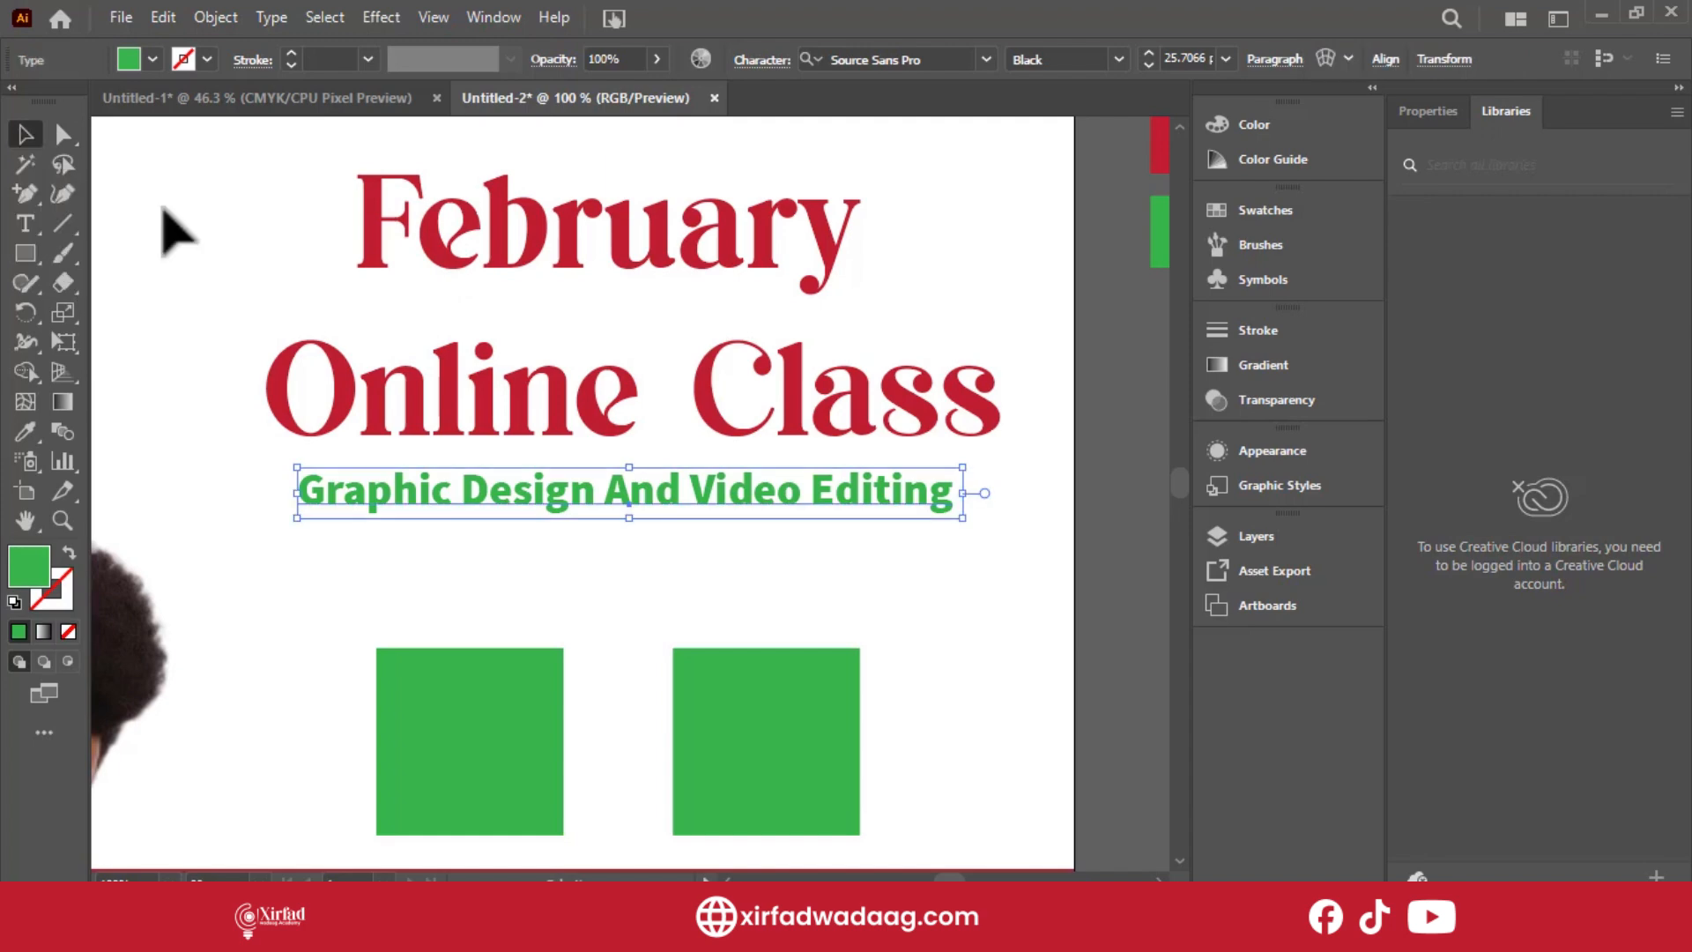
pyautogui.doubleClick(721, 494)
pyautogui.hotkey('ctrl', 'a')
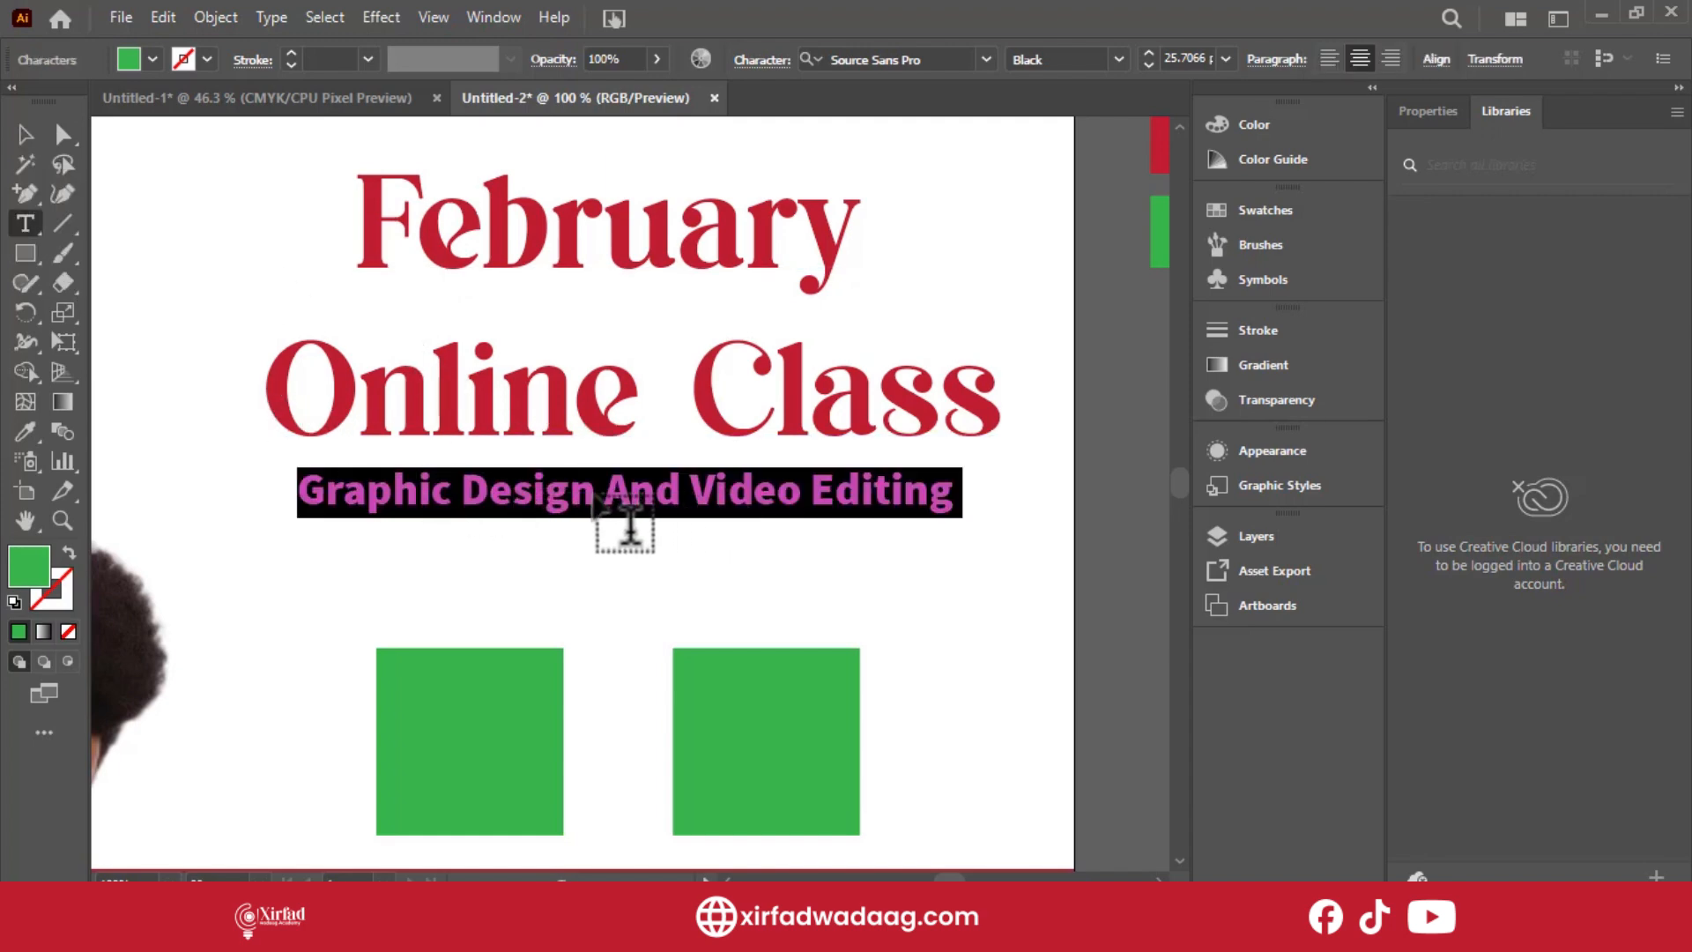
pyautogui.click(25, 134)
# Delete the two large plain green squares above the red text banner.
pyautogui.click(356, 608)
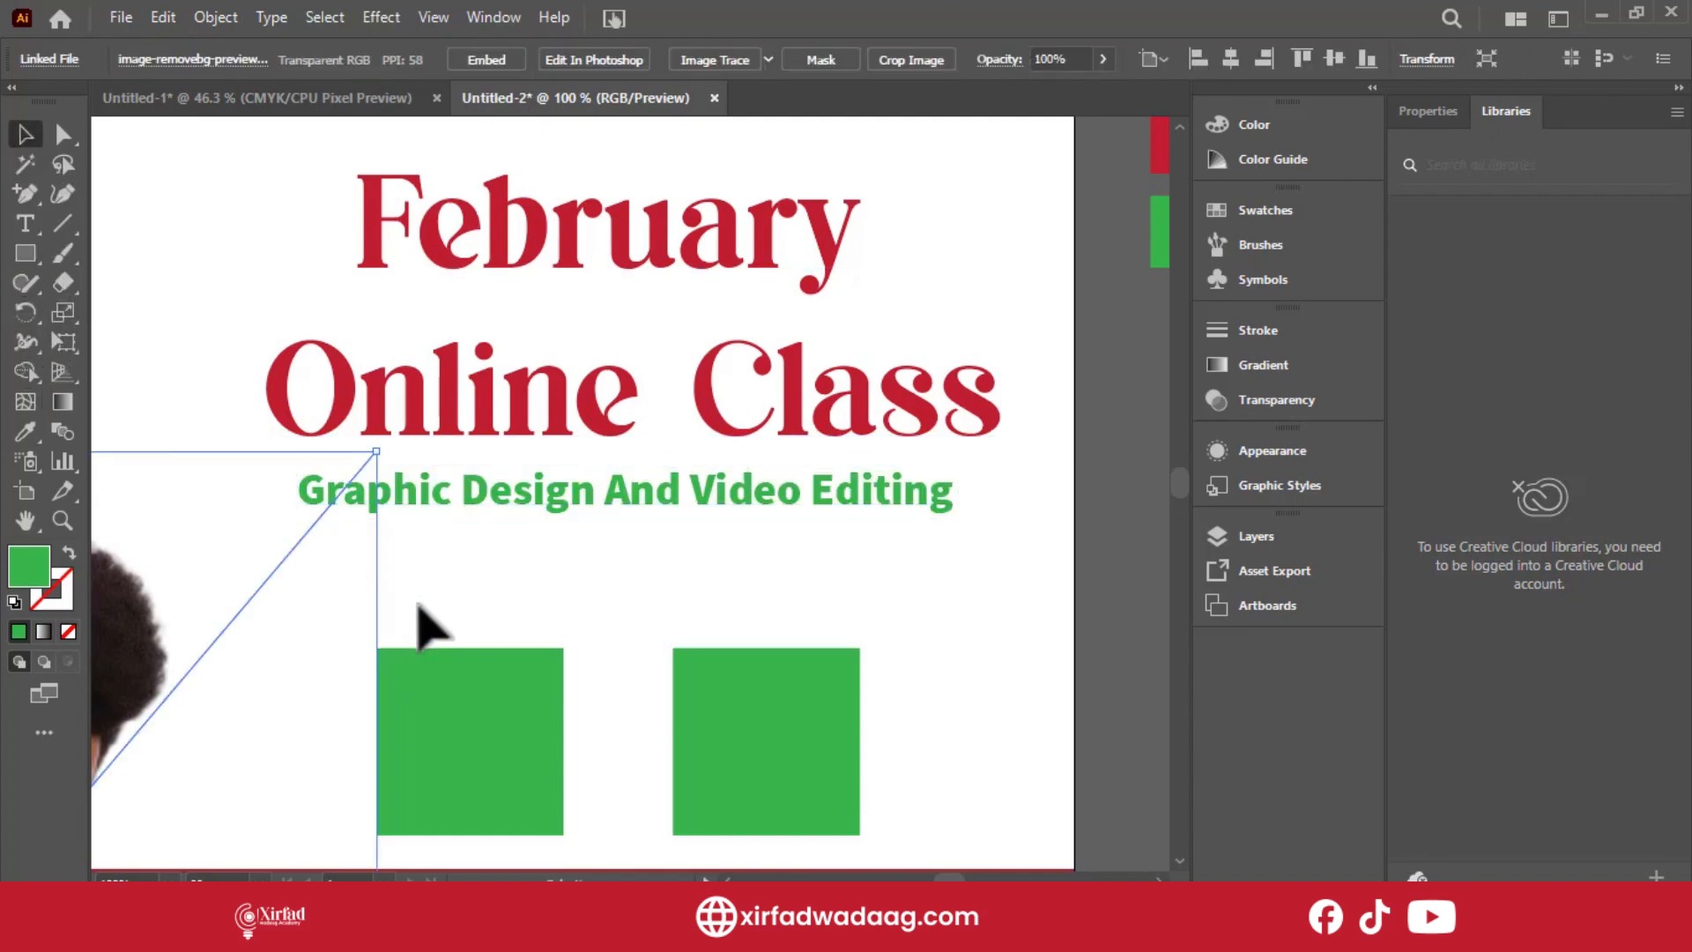
pyautogui.moveTo(836, 746); pyautogui.dragTo(835, 746)
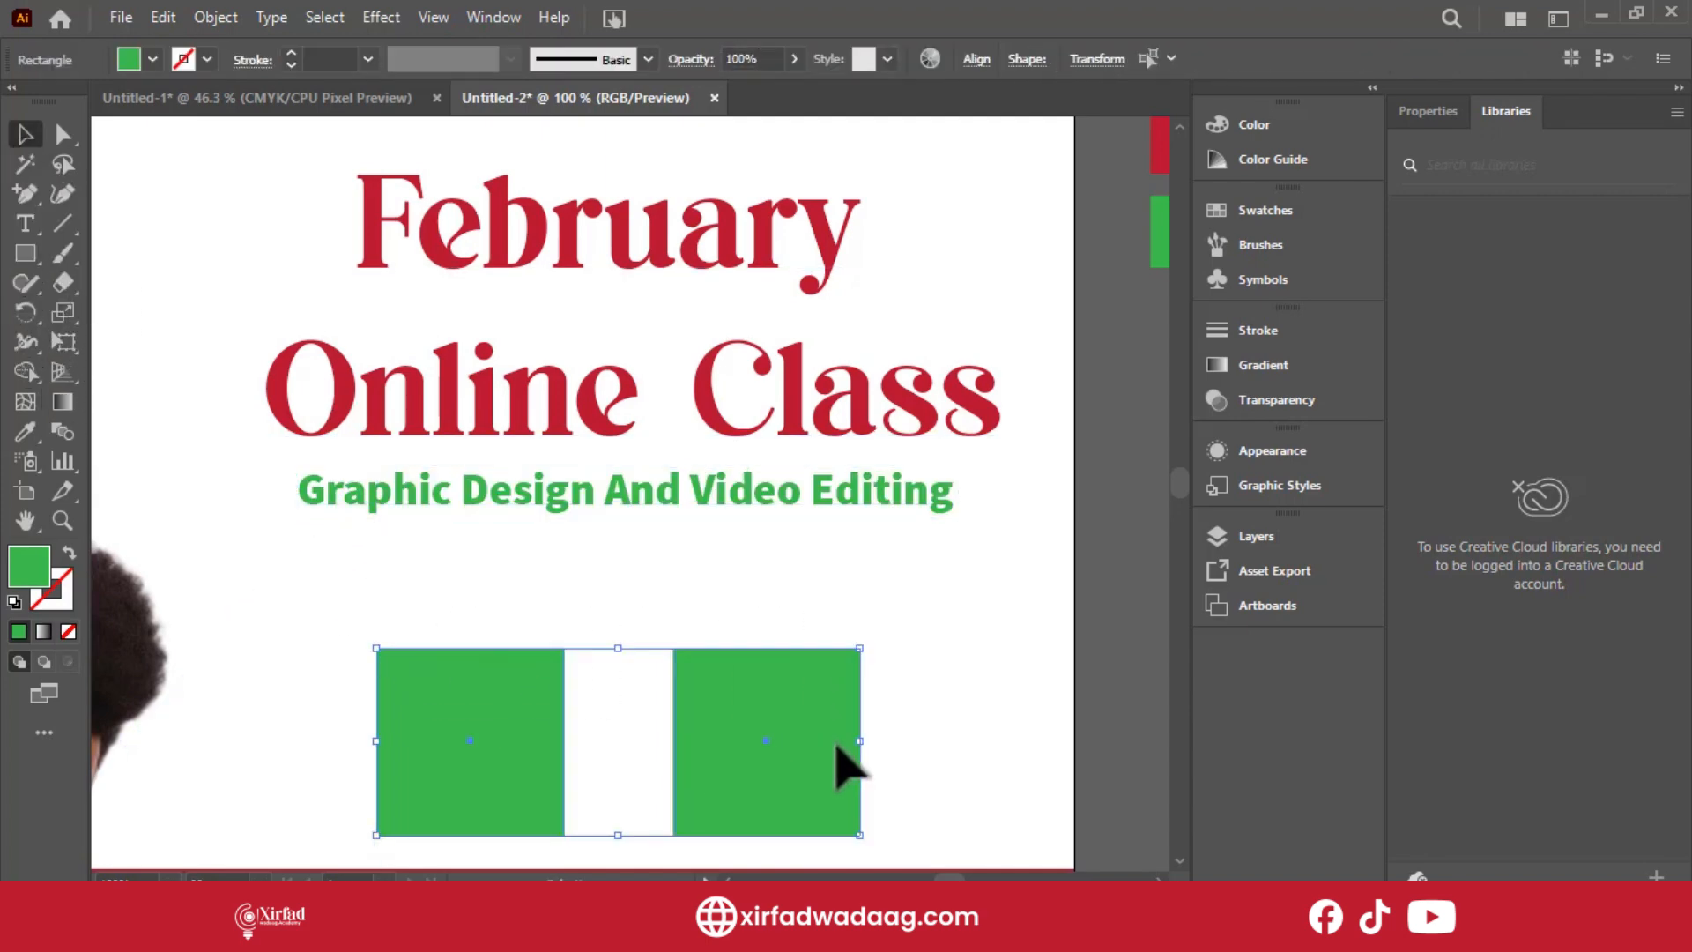
pyautogui.hotkey('ctrl', '0')
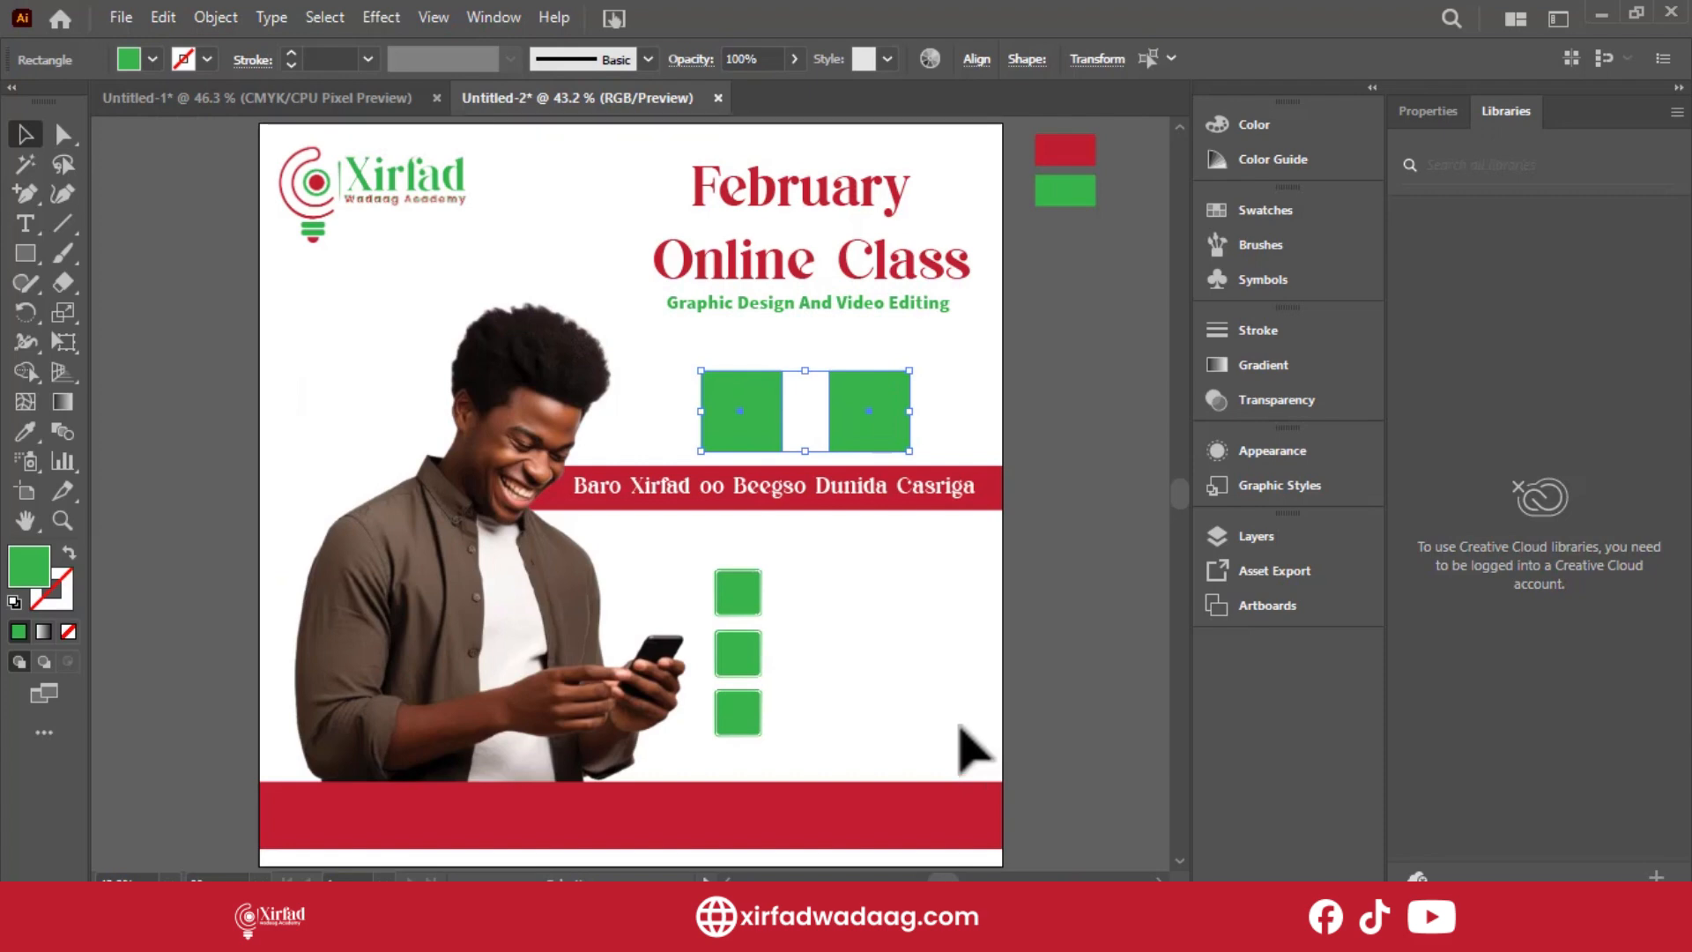
pyautogui.press('Delete')
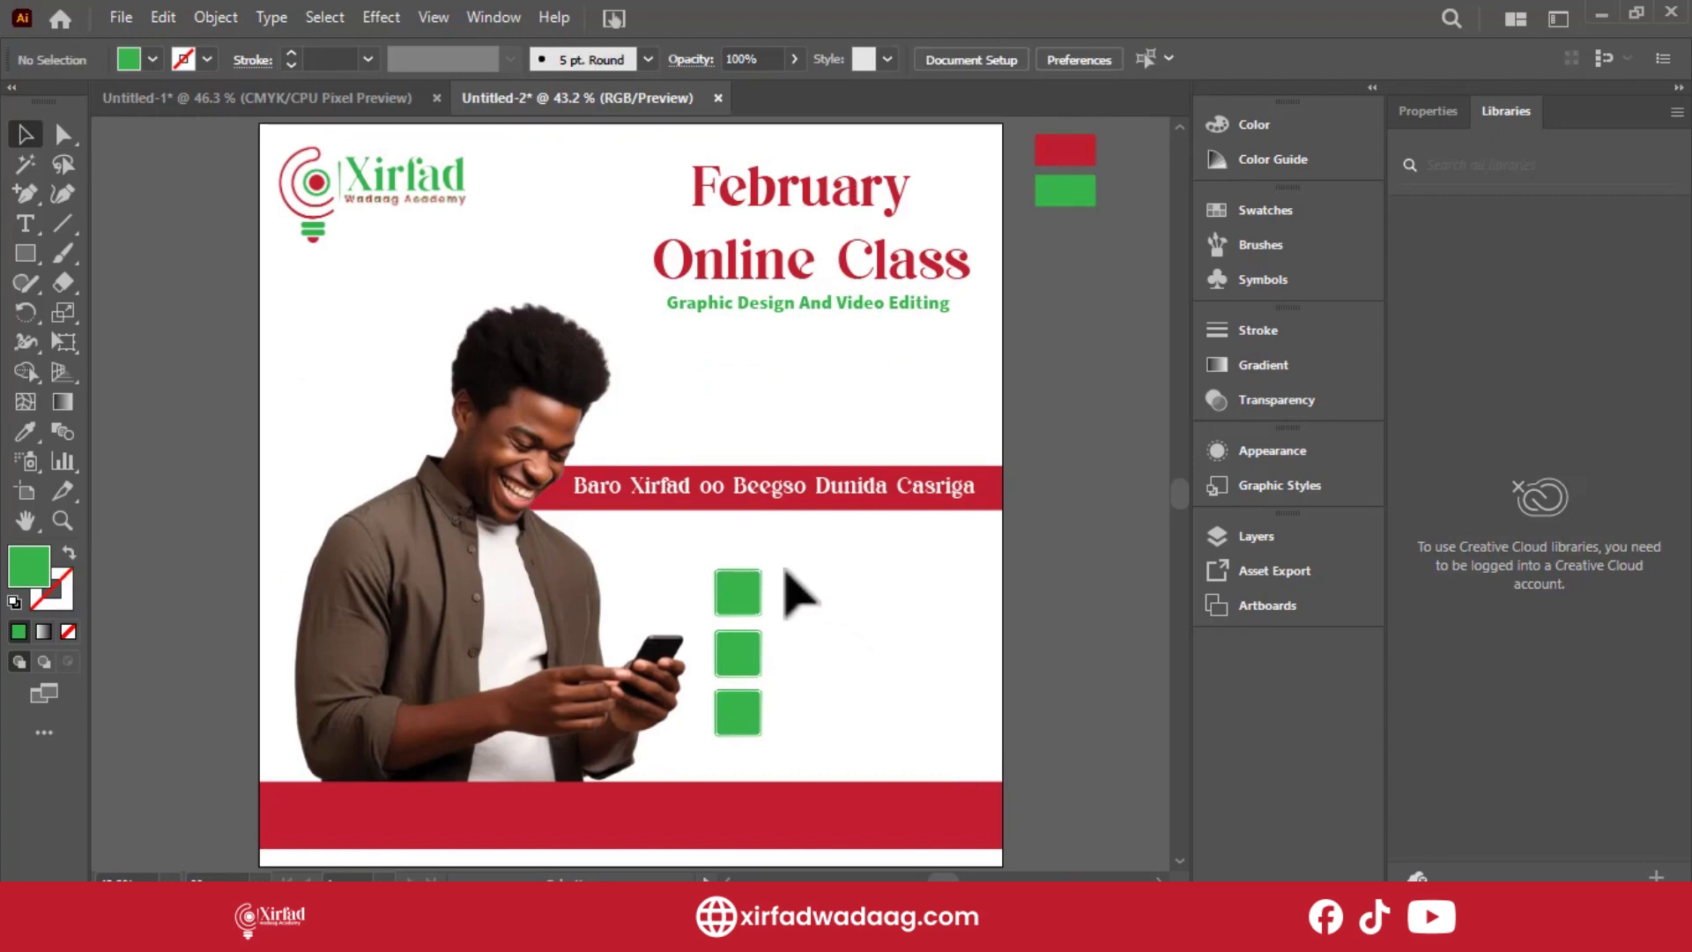
# Place two enlarged copies of the outlined green square side by side below the subtitle and reflect the right one about the vertical axis.
pyautogui.moveTo(723, 606); pyautogui.dragTo(847, 406)
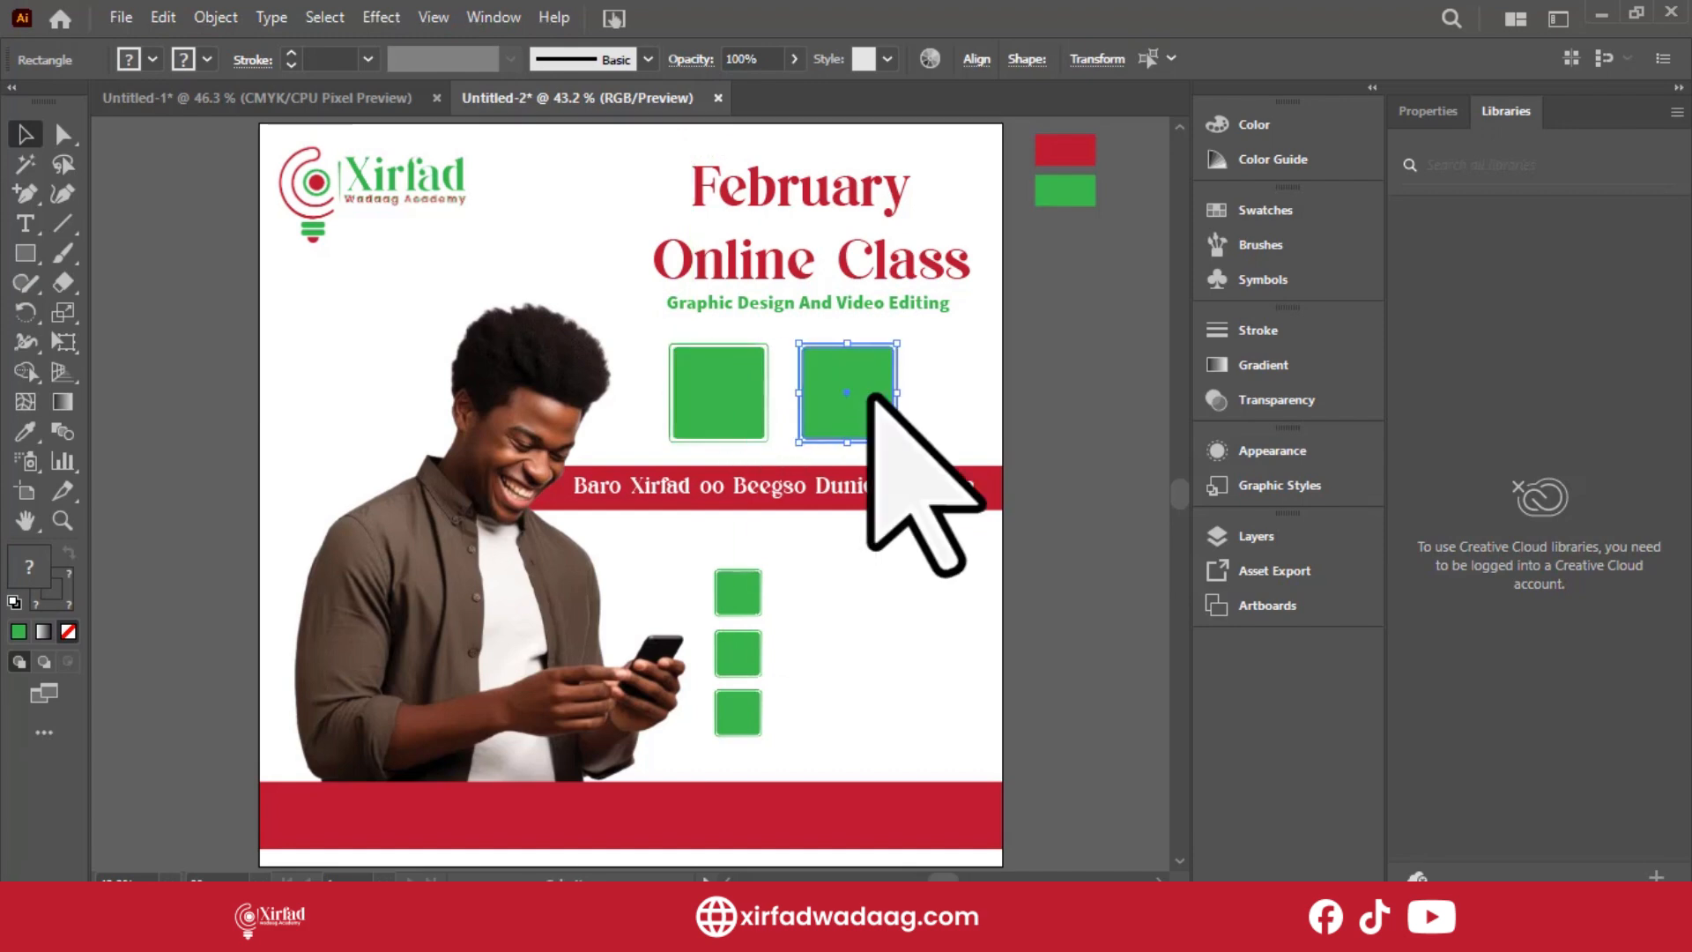
pyautogui.rightClick(861, 370)
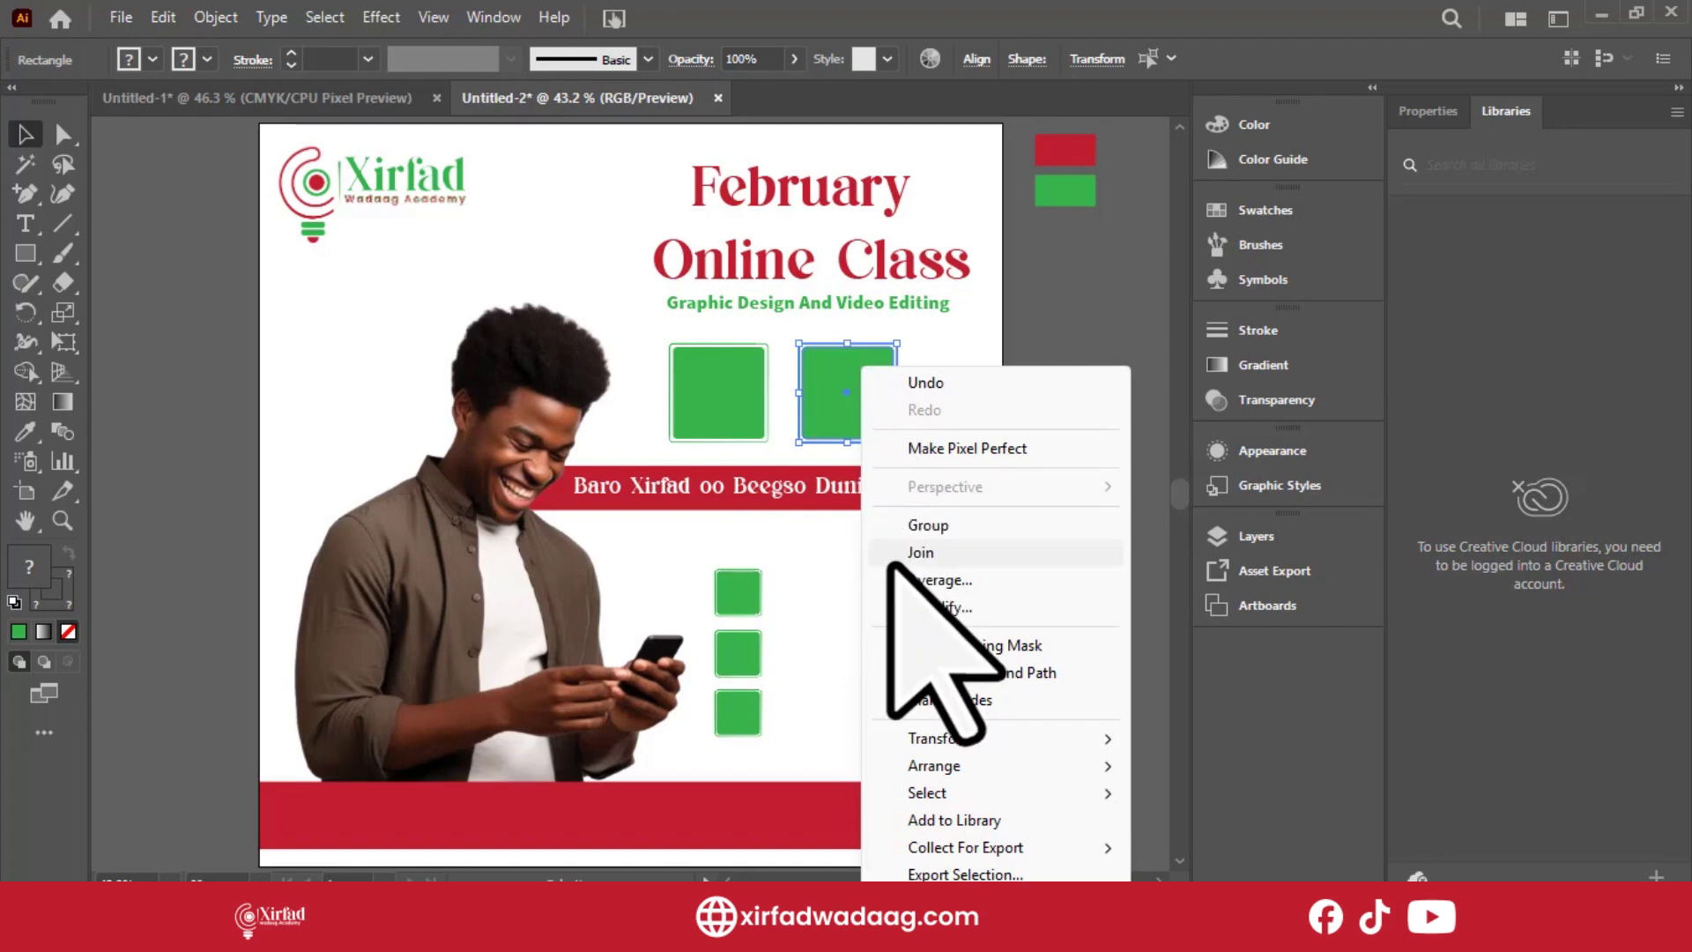
pyautogui.moveTo(1079, 739)
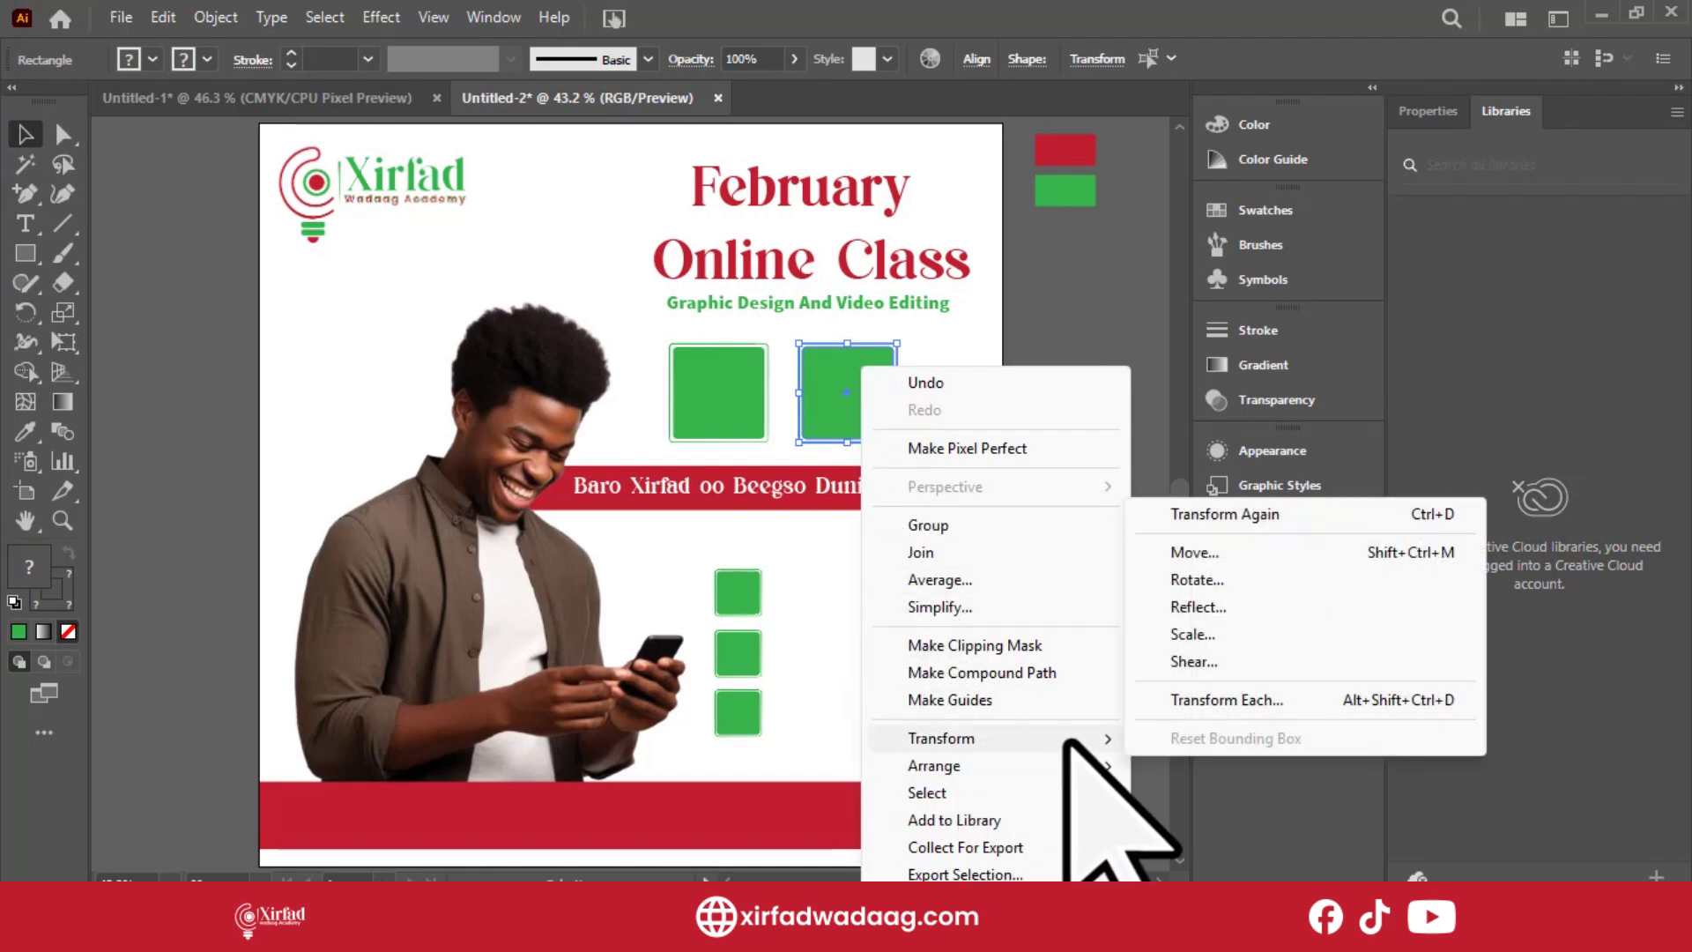
pyautogui.click(1276, 608)
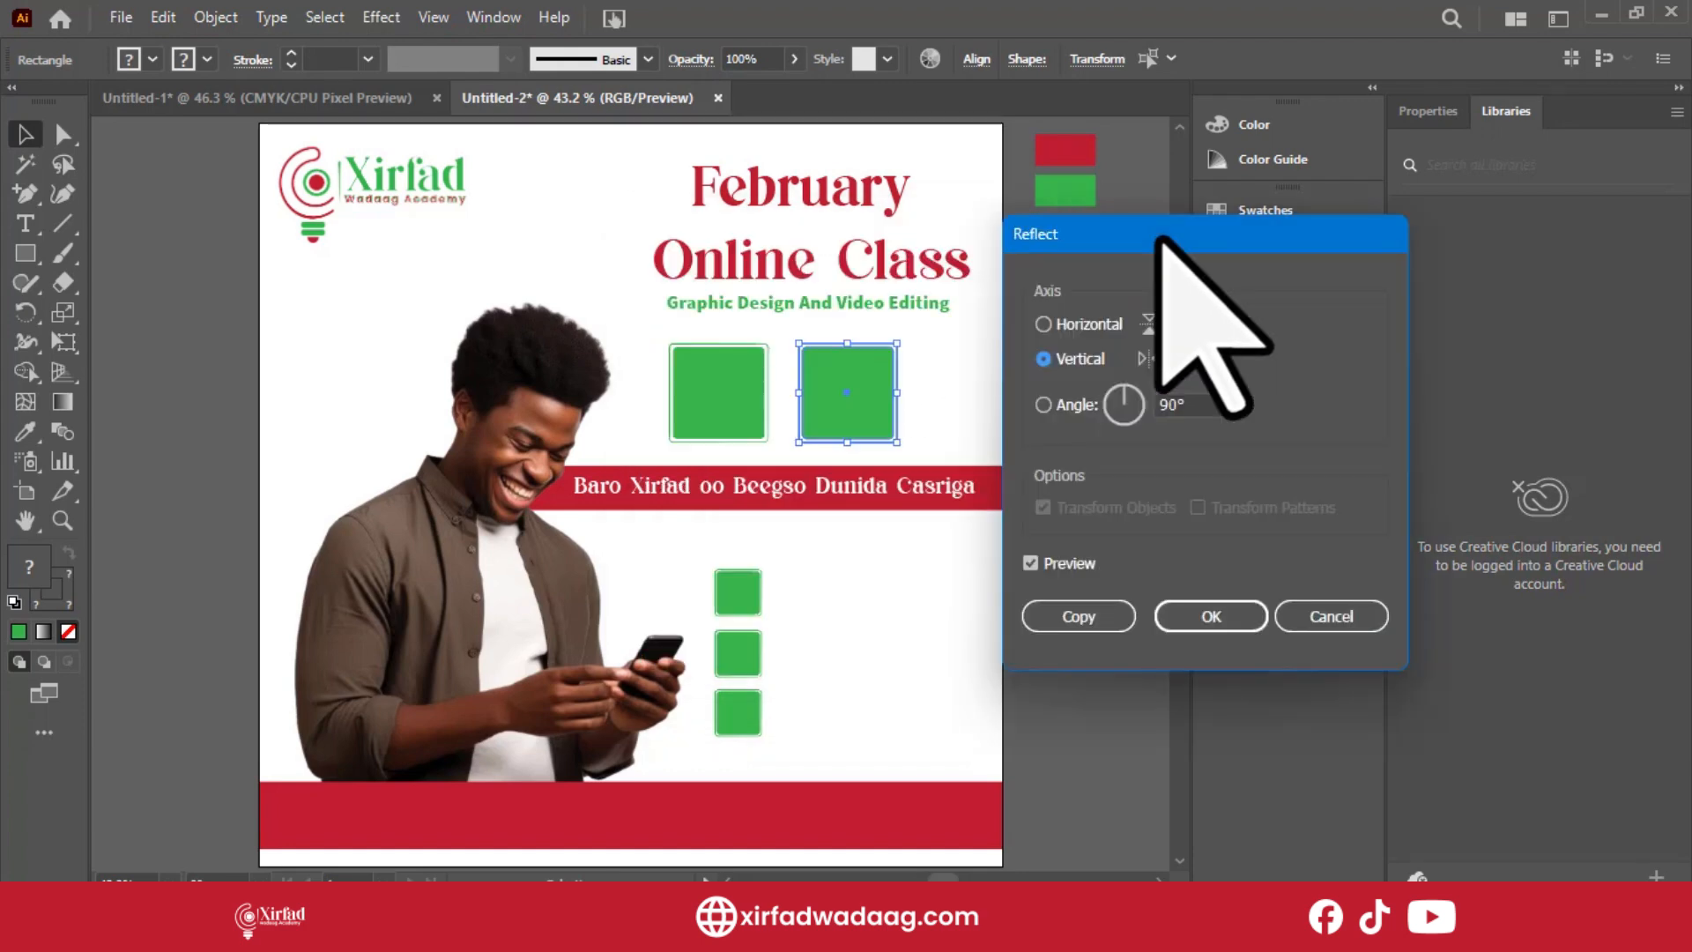
pyautogui.click(1191, 612)
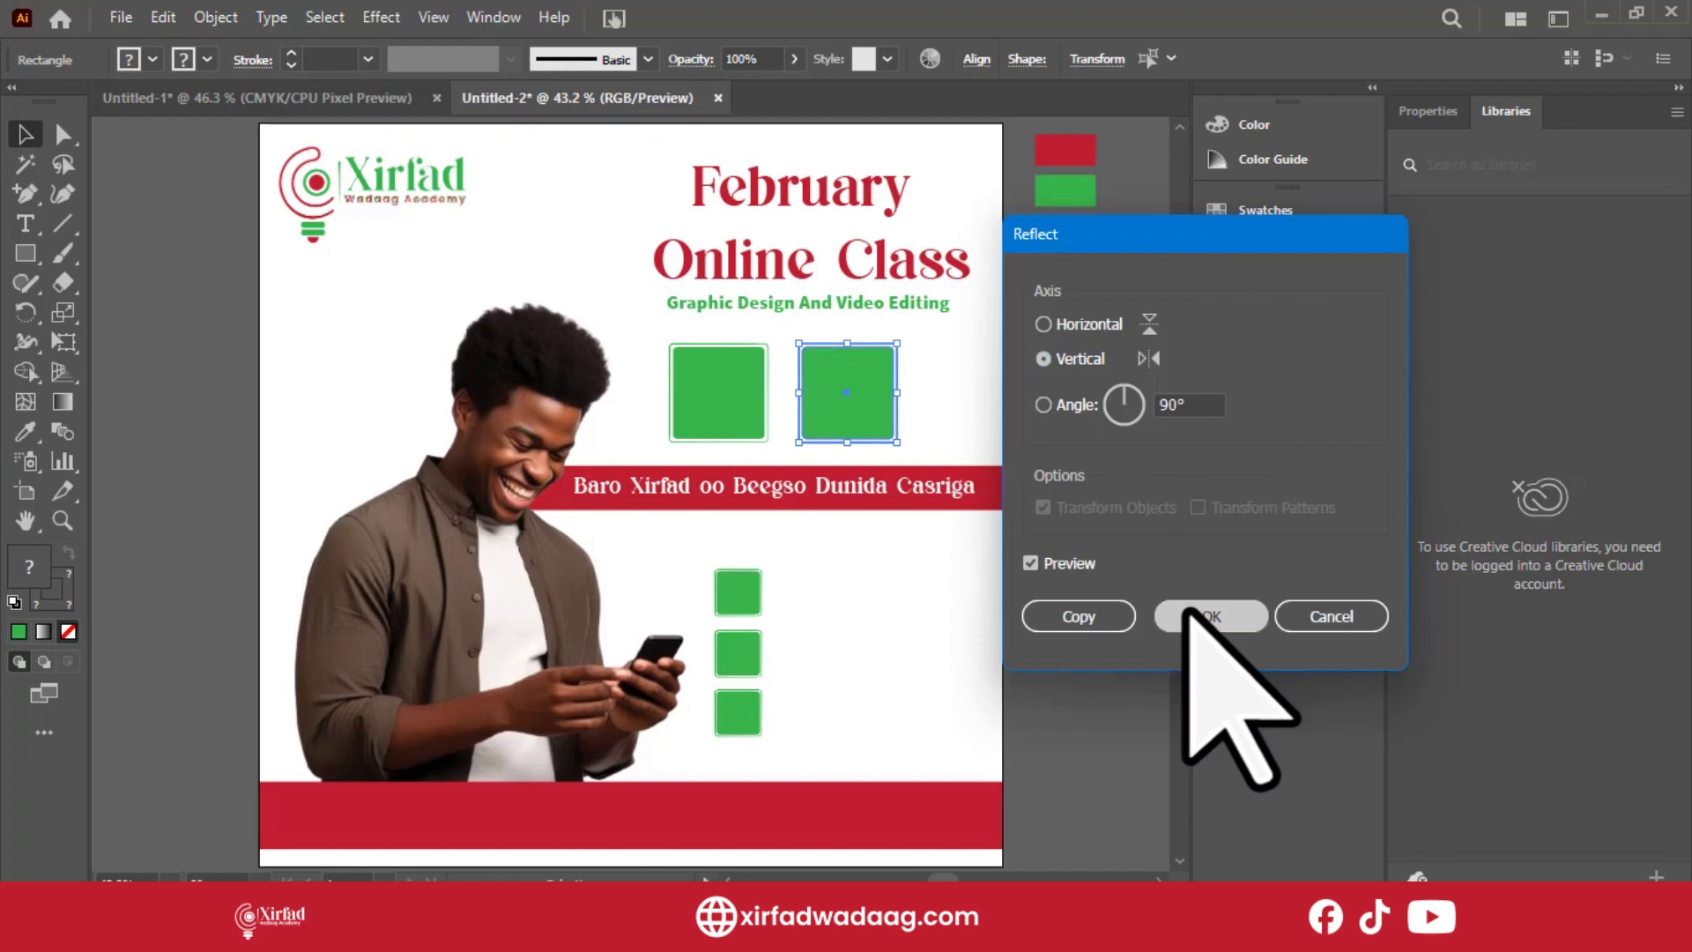
pyautogui.click(1002, 397)
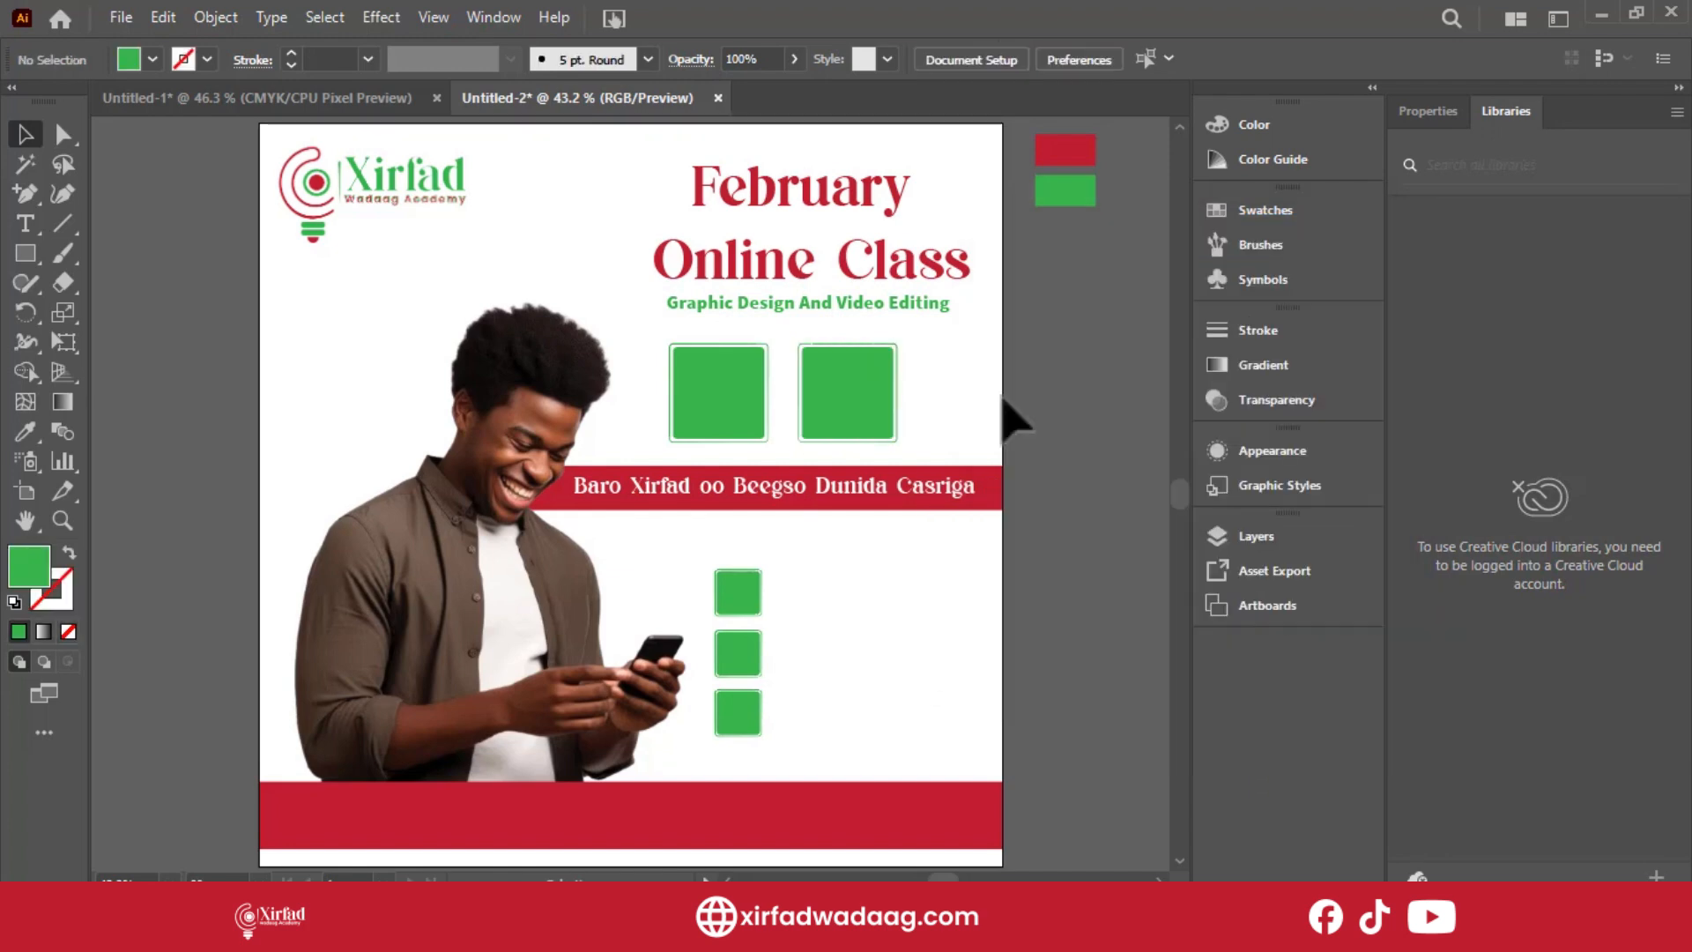
# Ungroup the man's photo from the two large outlined squares and keep only the squares grouped as a pair.
pyautogui.click(654, 395)
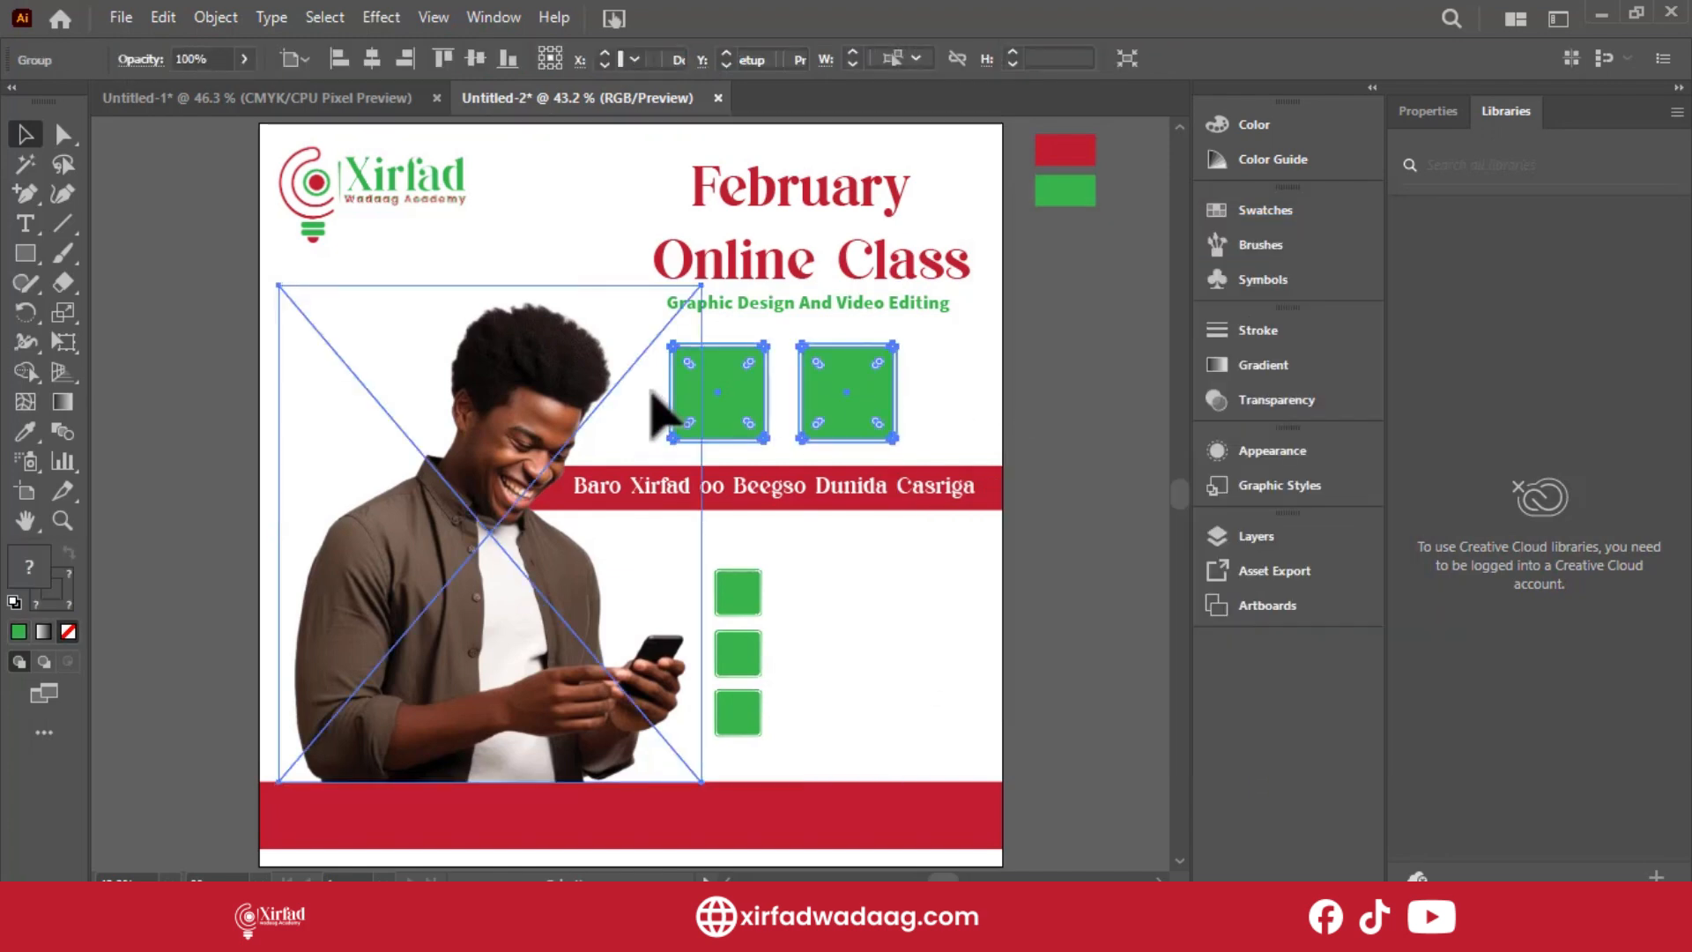
pyautogui.click(927, 411)
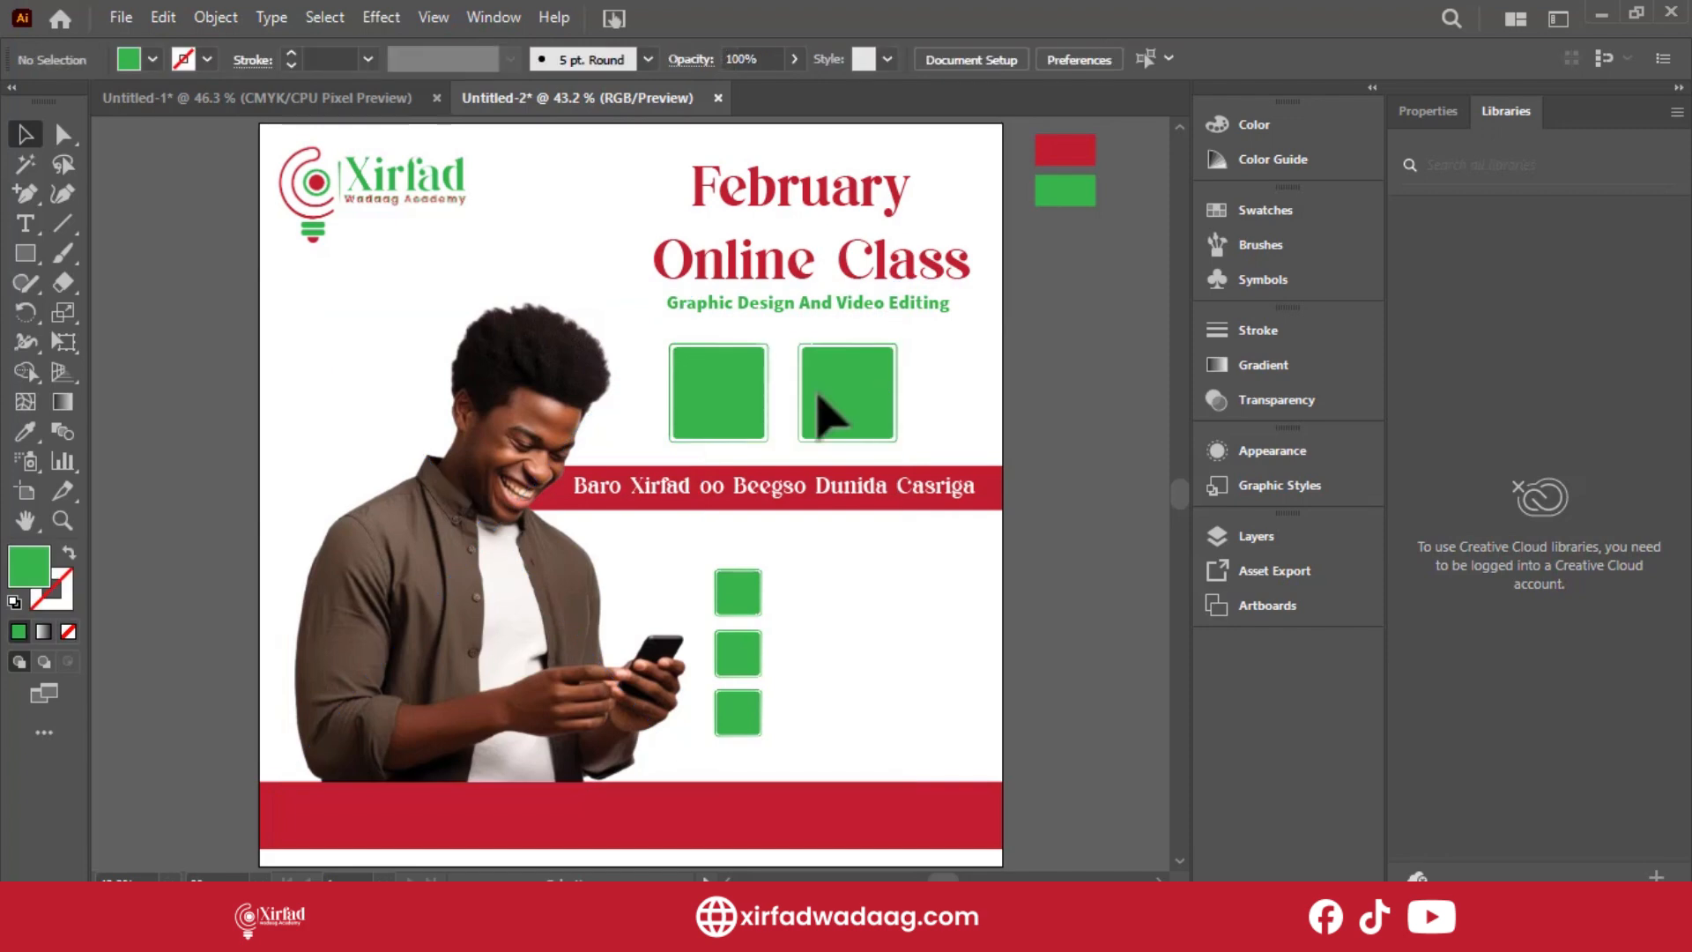
pyautogui.click(737, 407)
pyautogui.hotkey('ctrl', 'shift', 'g')
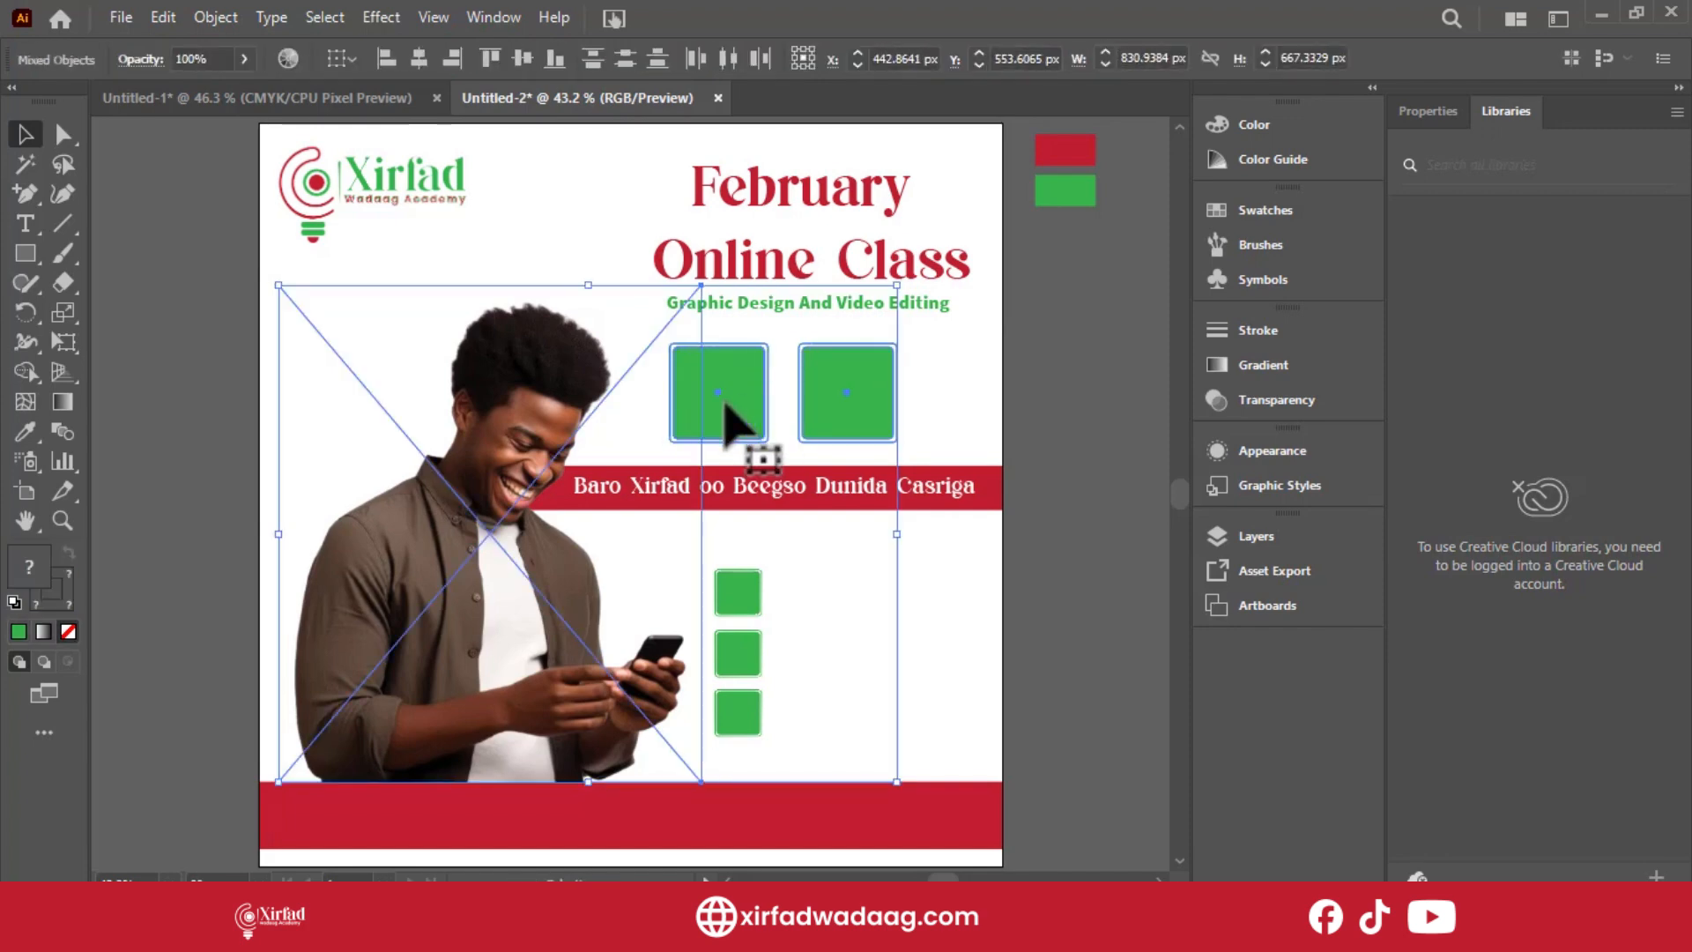
pyautogui.keyDown('shift'); pyautogui.click(565, 378); pyautogui.keyUp('shift')
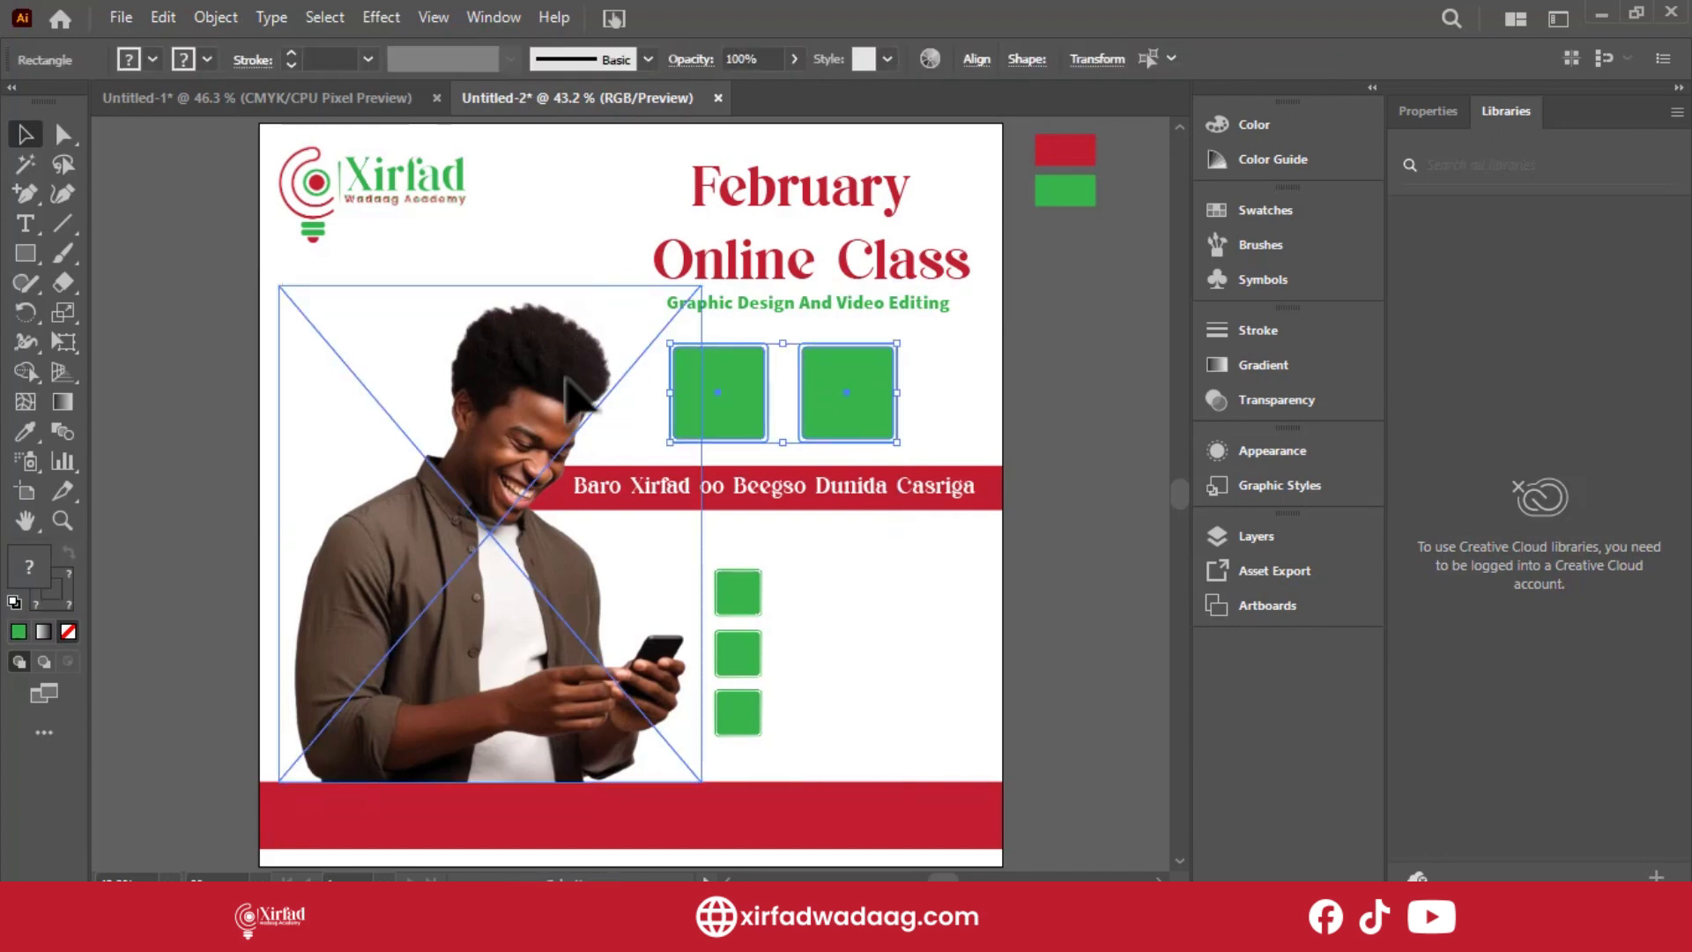
pyautogui.click(1029, 394)
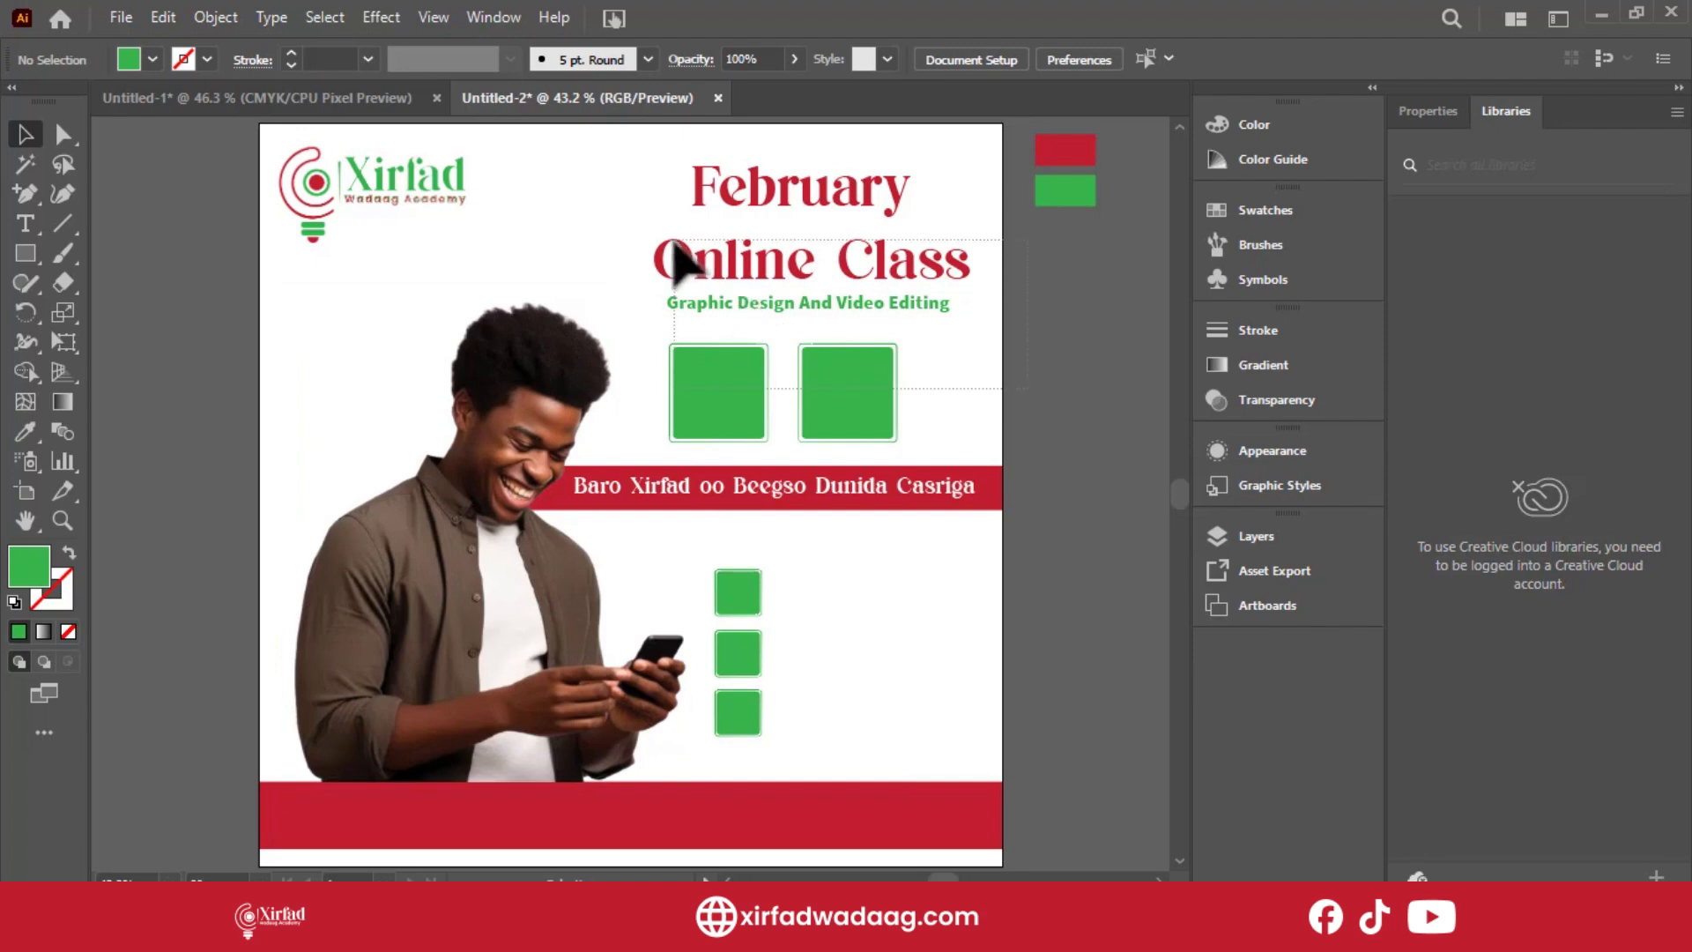
# Align the headline, the subtitle and the pair of large squares to a common horizontal center, leaving out the photo.
pyautogui.hotkey('ctrl', 'a')
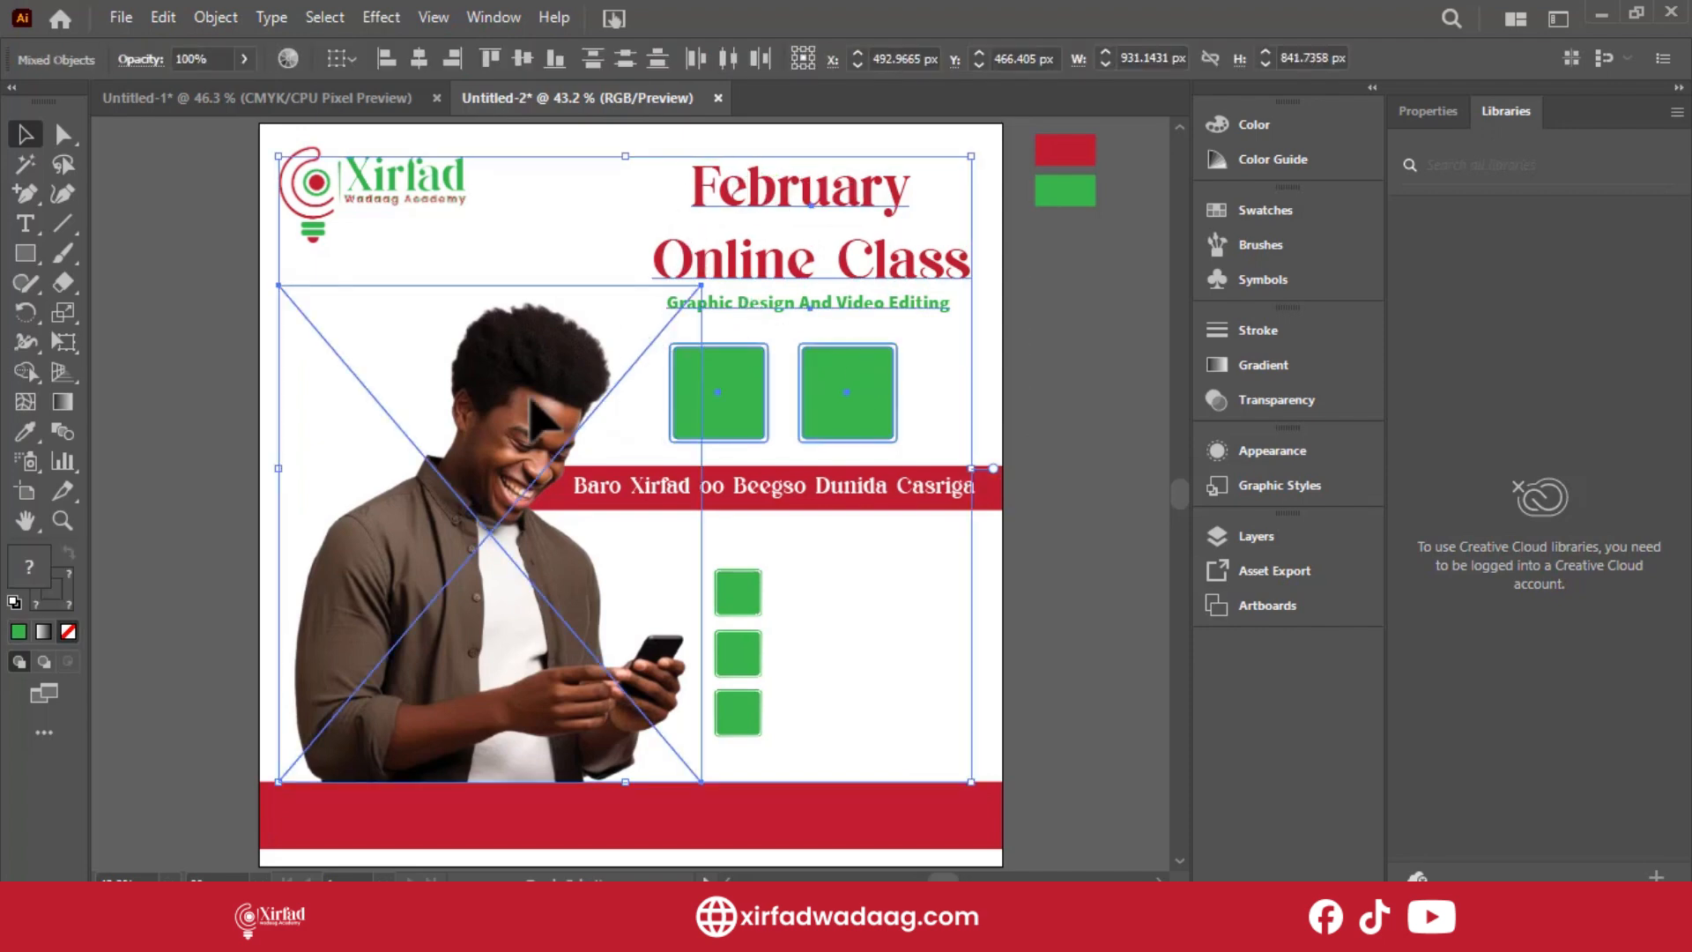
pyautogui.keyDown('shift'); pyautogui.click(531, 402); pyautogui.keyUp('shift')
pyautogui.click(835, 59)
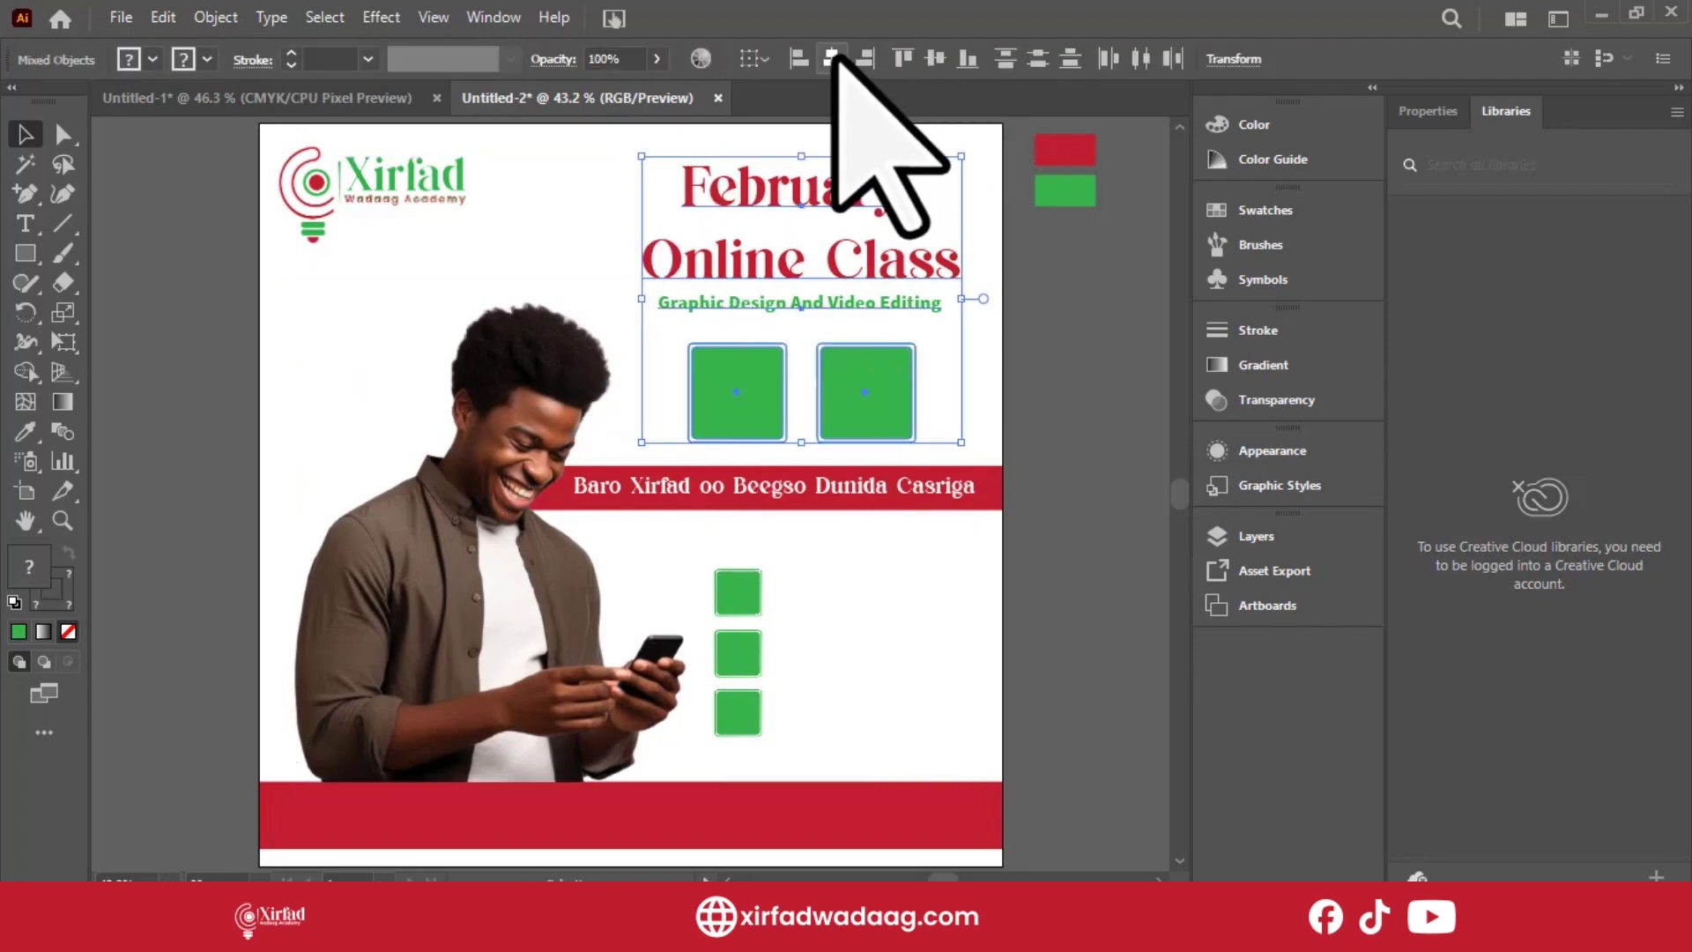
pyautogui.click(1020, 374)
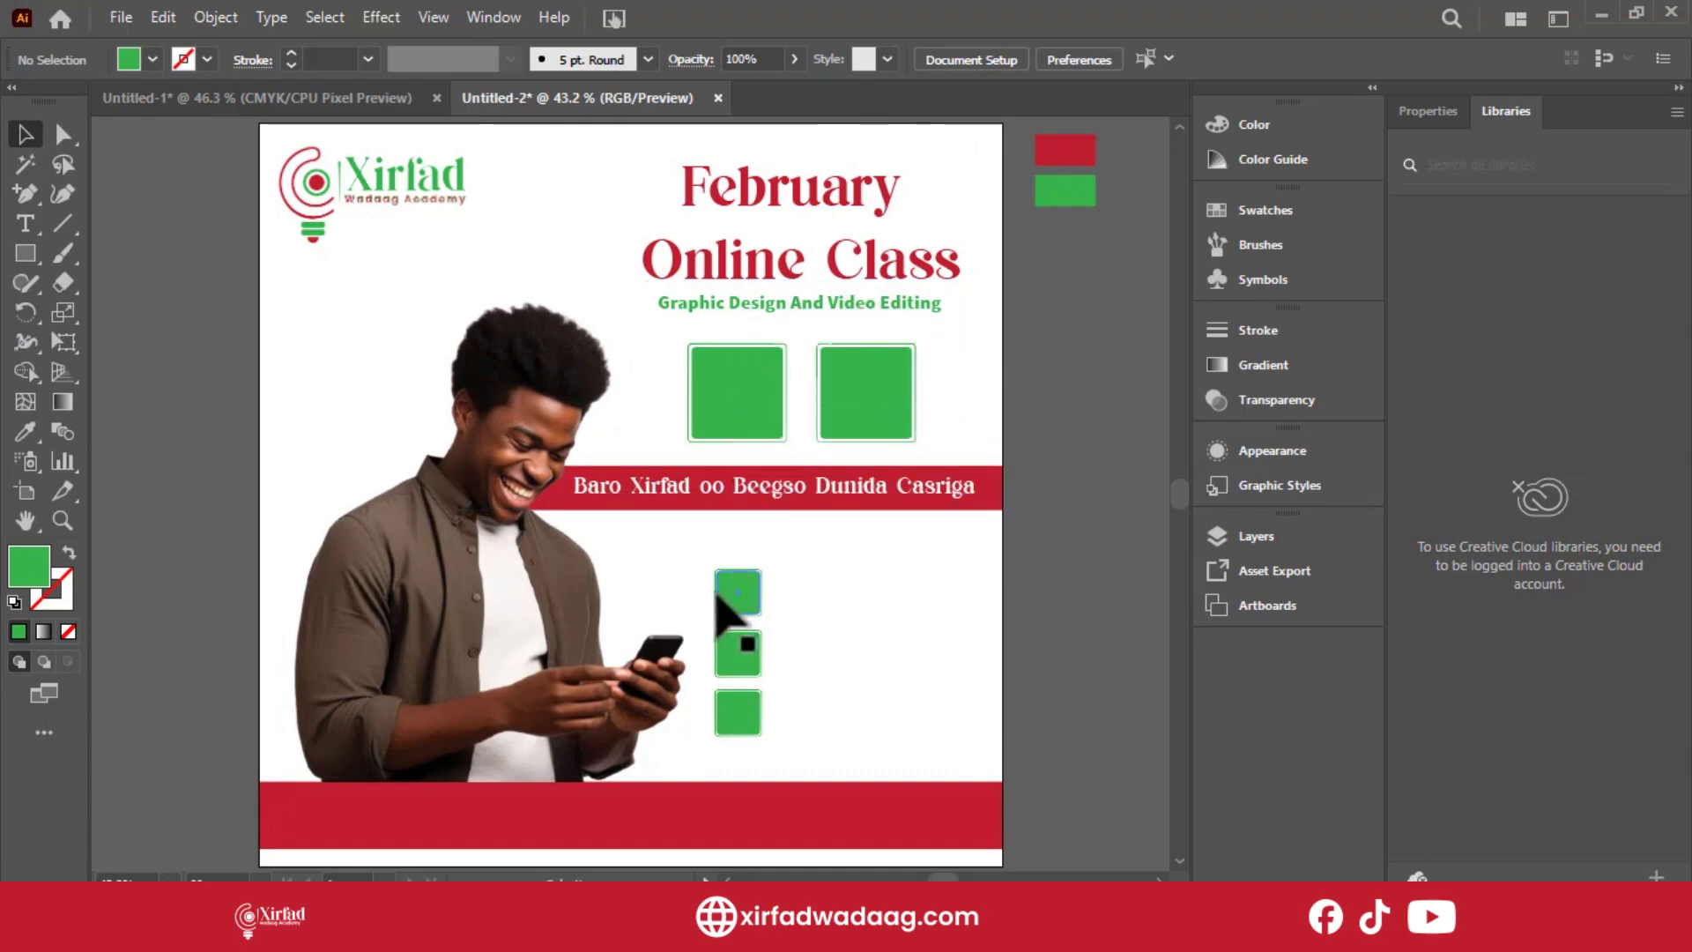
# Draw a short diagonal line in the white area between the logo and the man's head.
pyautogui.click(59, 228)
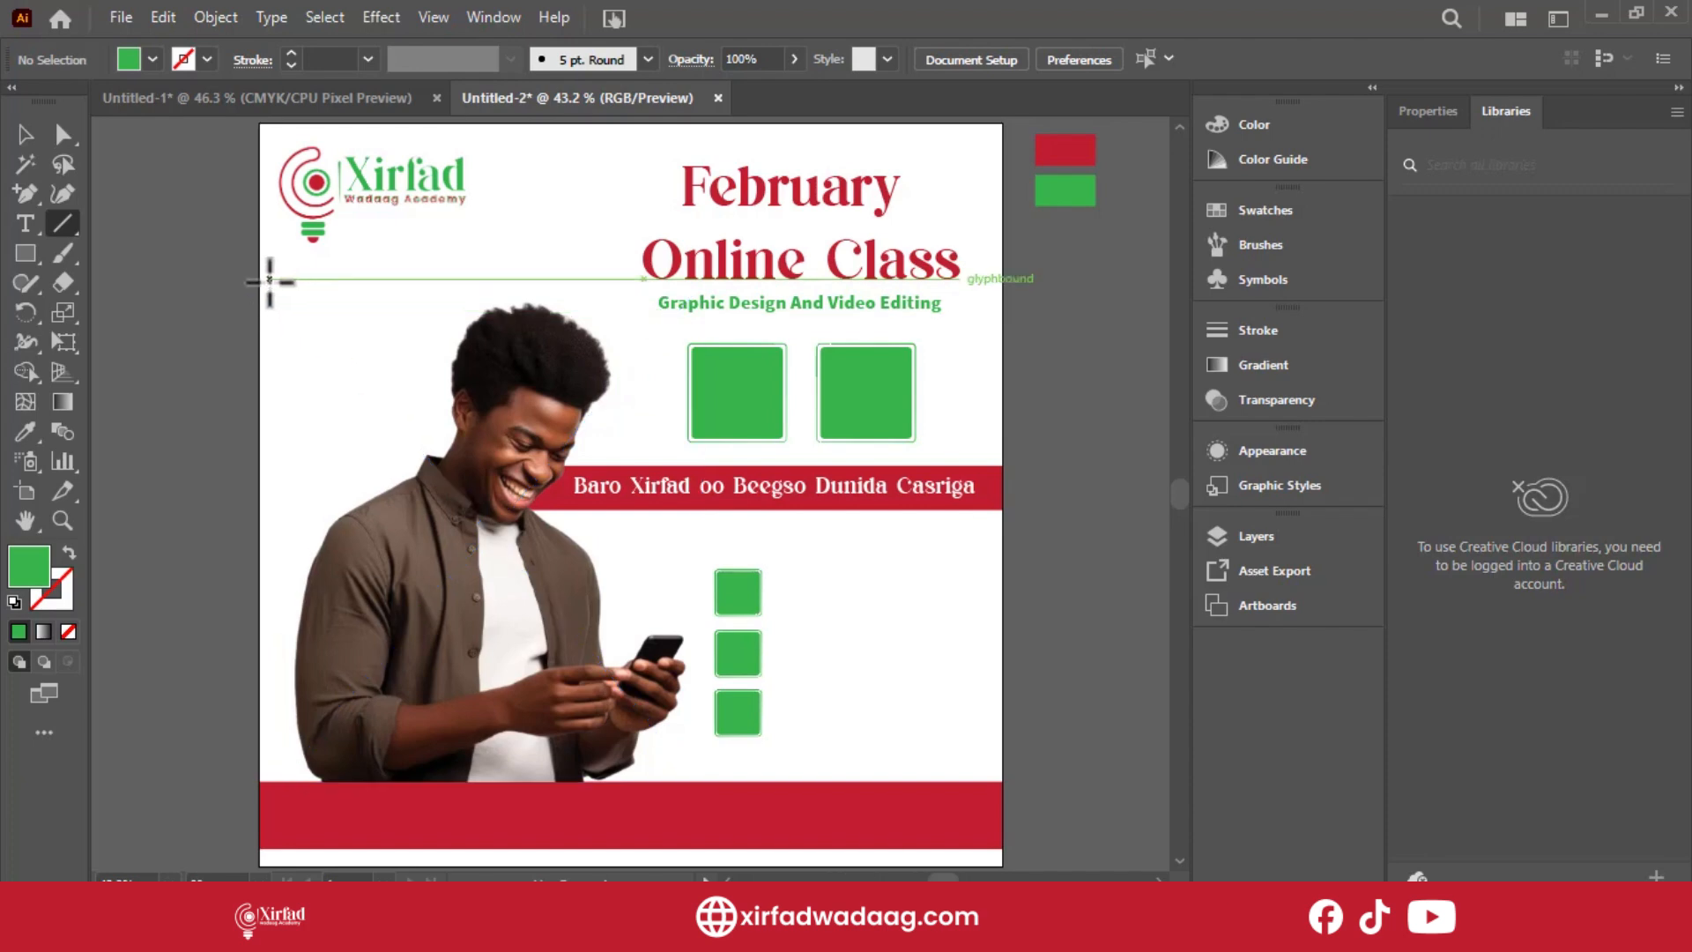
pyautogui.moveTo(270, 280); pyautogui.dragTo(368, 348)
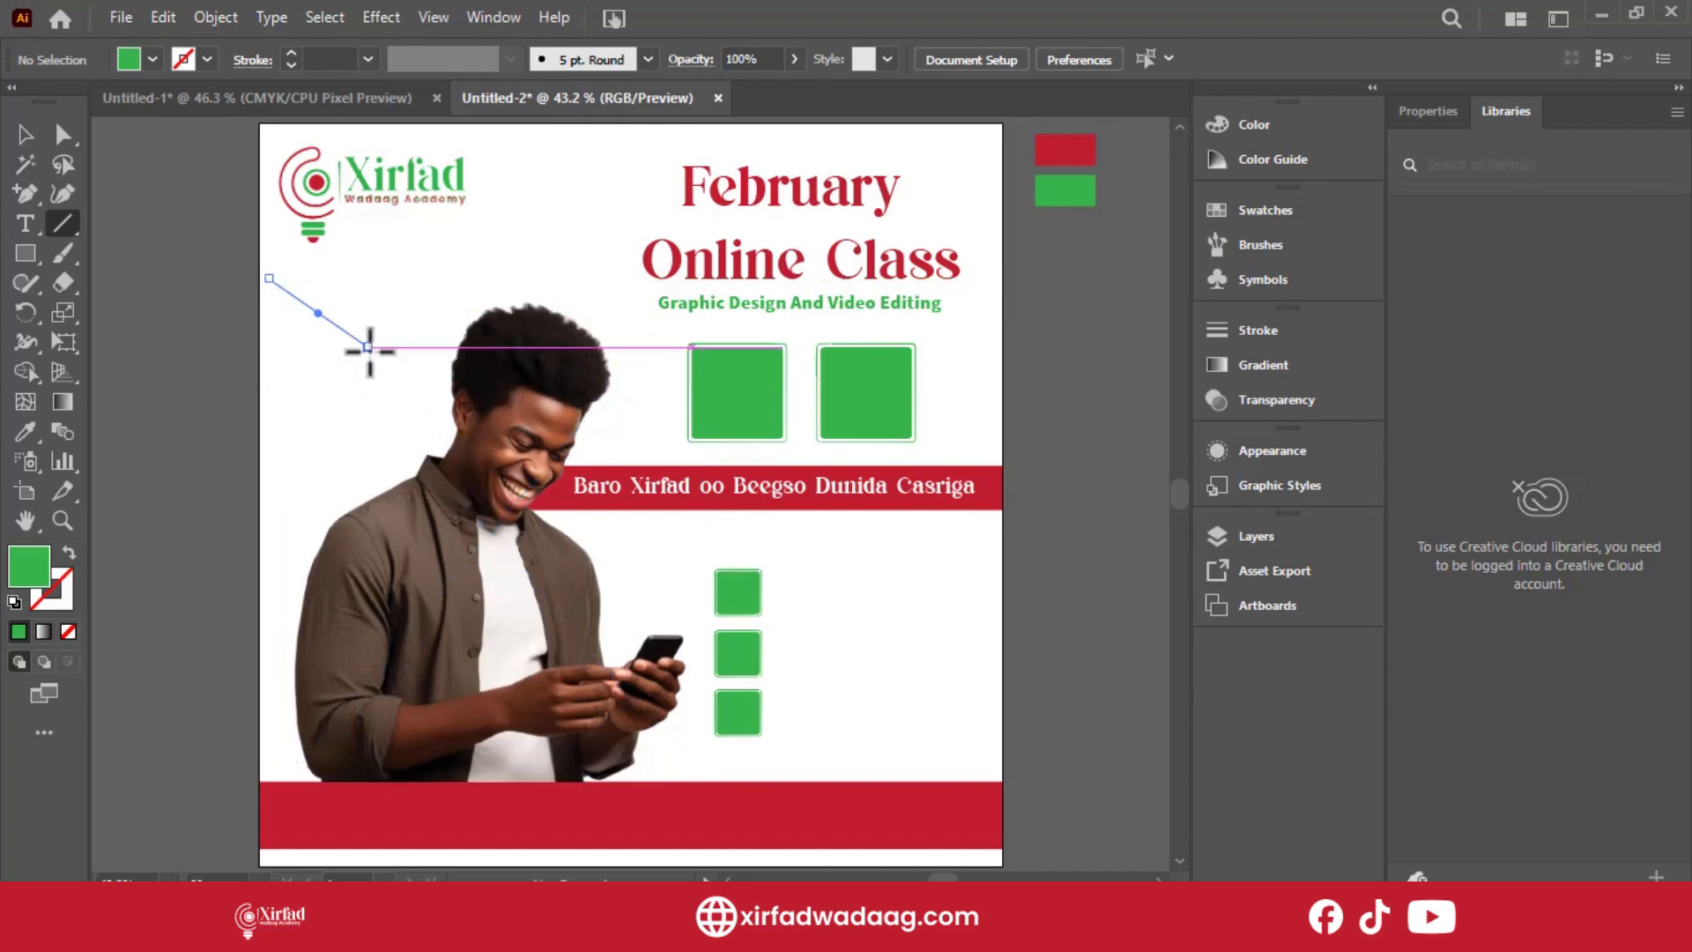
pyautogui.hotkey('ctrl', 'z')
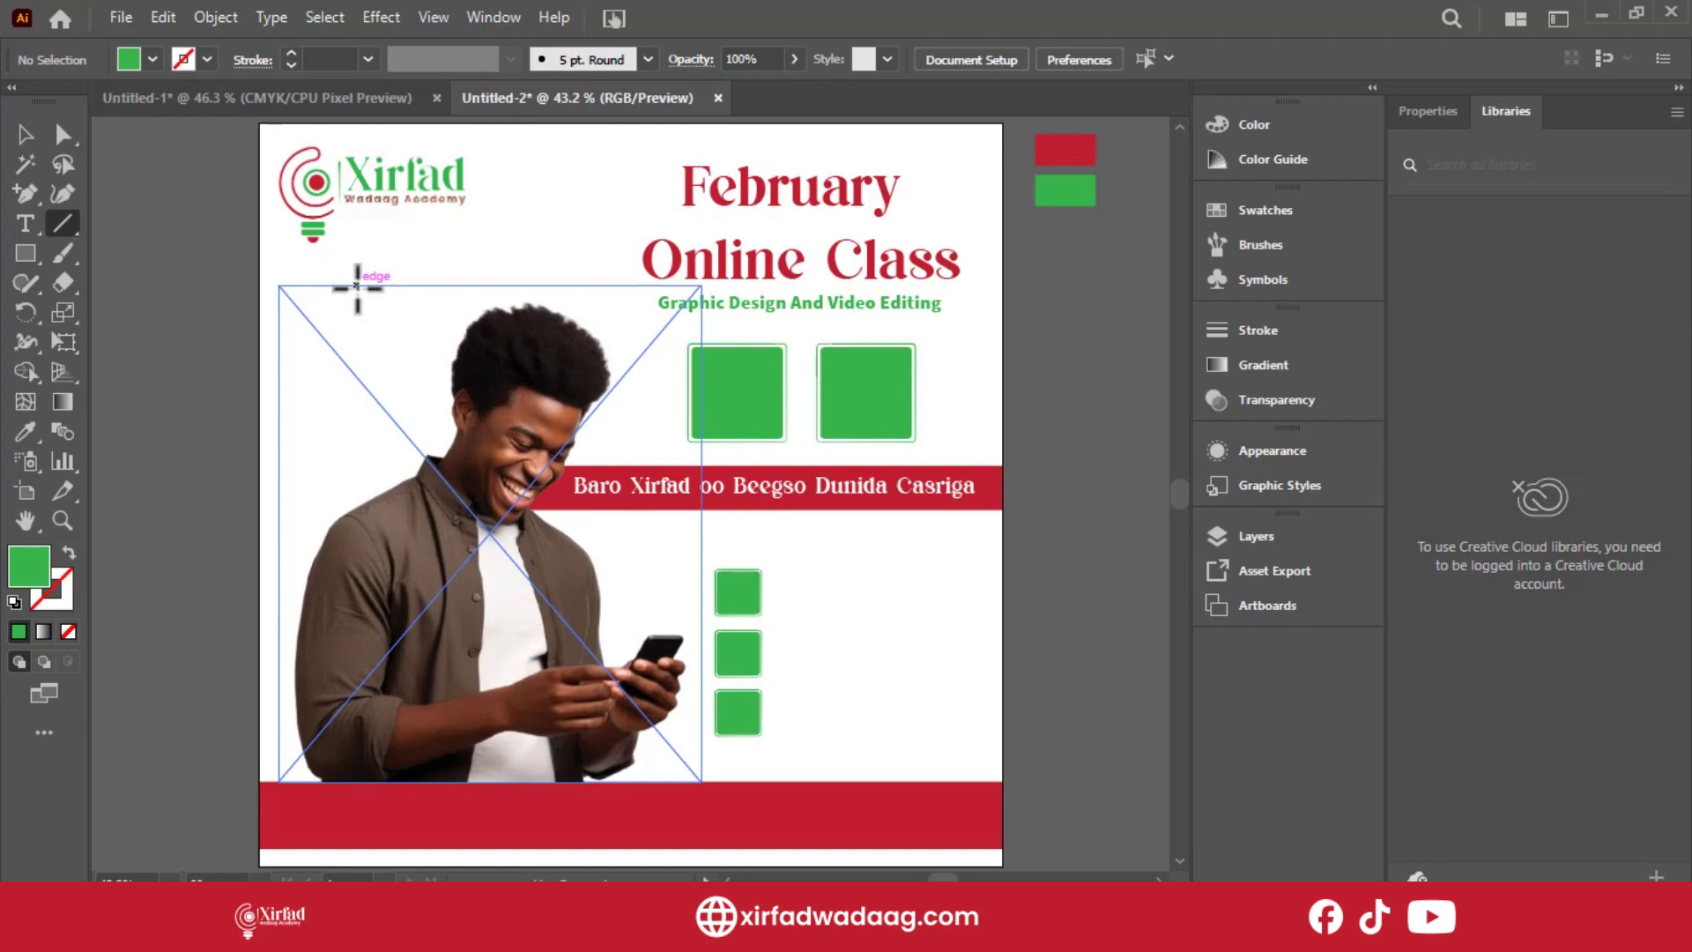
pyautogui.moveTo(355, 278); pyautogui.dragTo(462, 307)
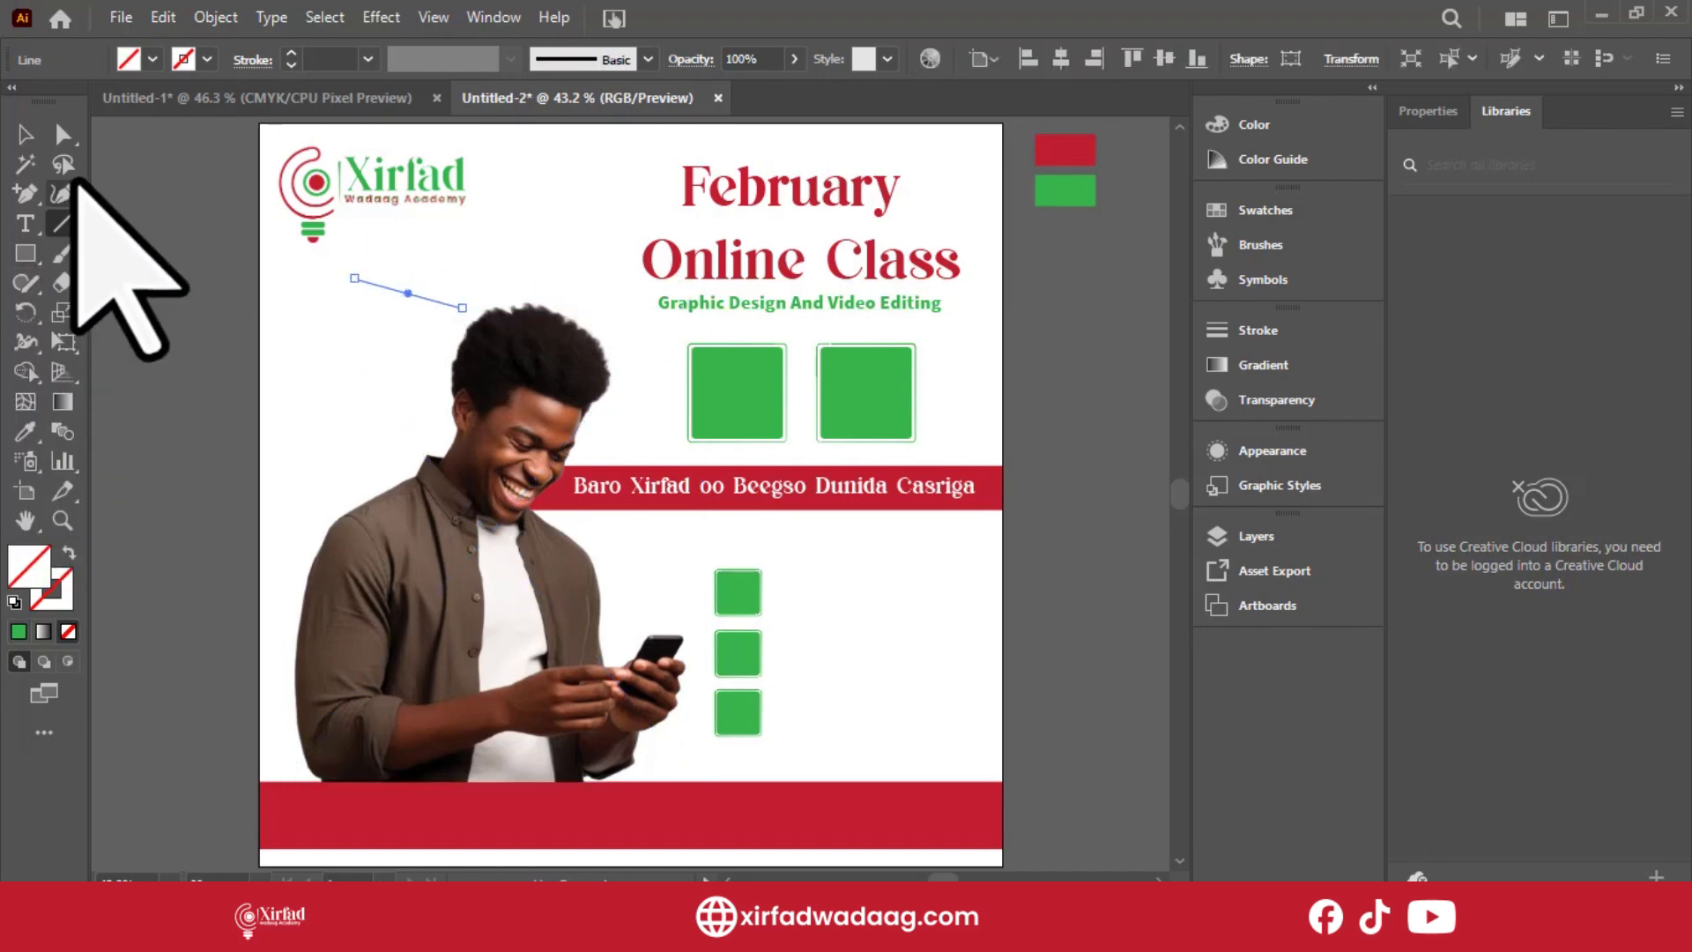
# Give the short diagonal line the bottom bar's red as its stroke color, with a 6 pt weight and round caps.
pyautogui.click(24, 431)
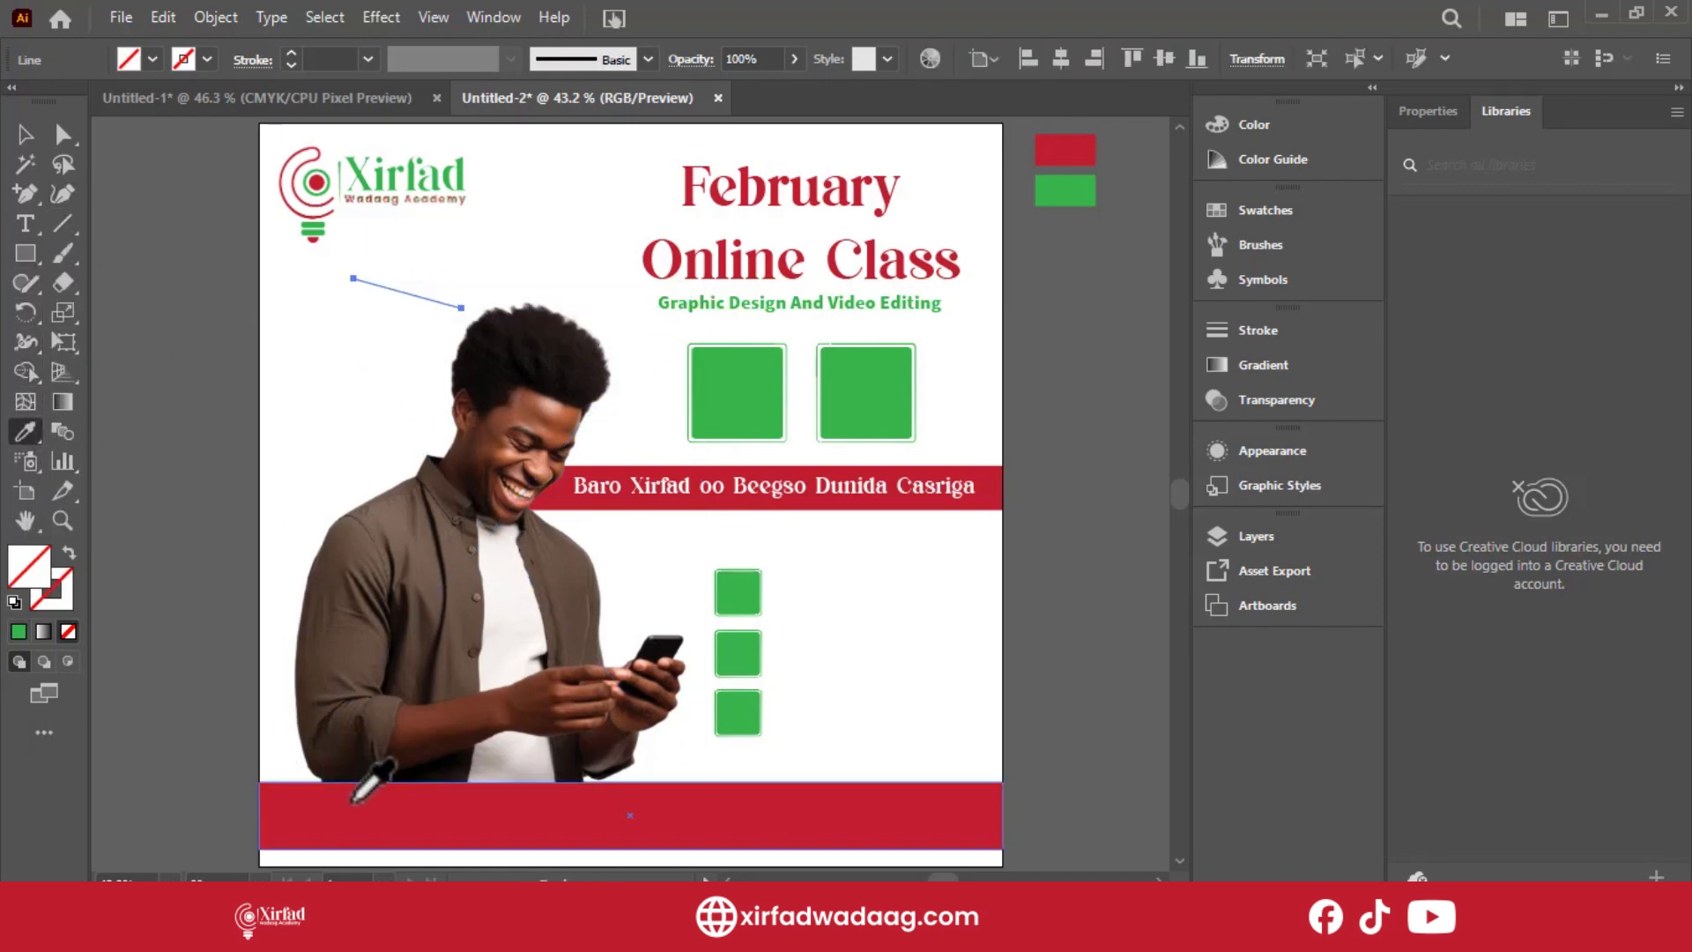
pyautogui.hscroll(3, 130, 274)
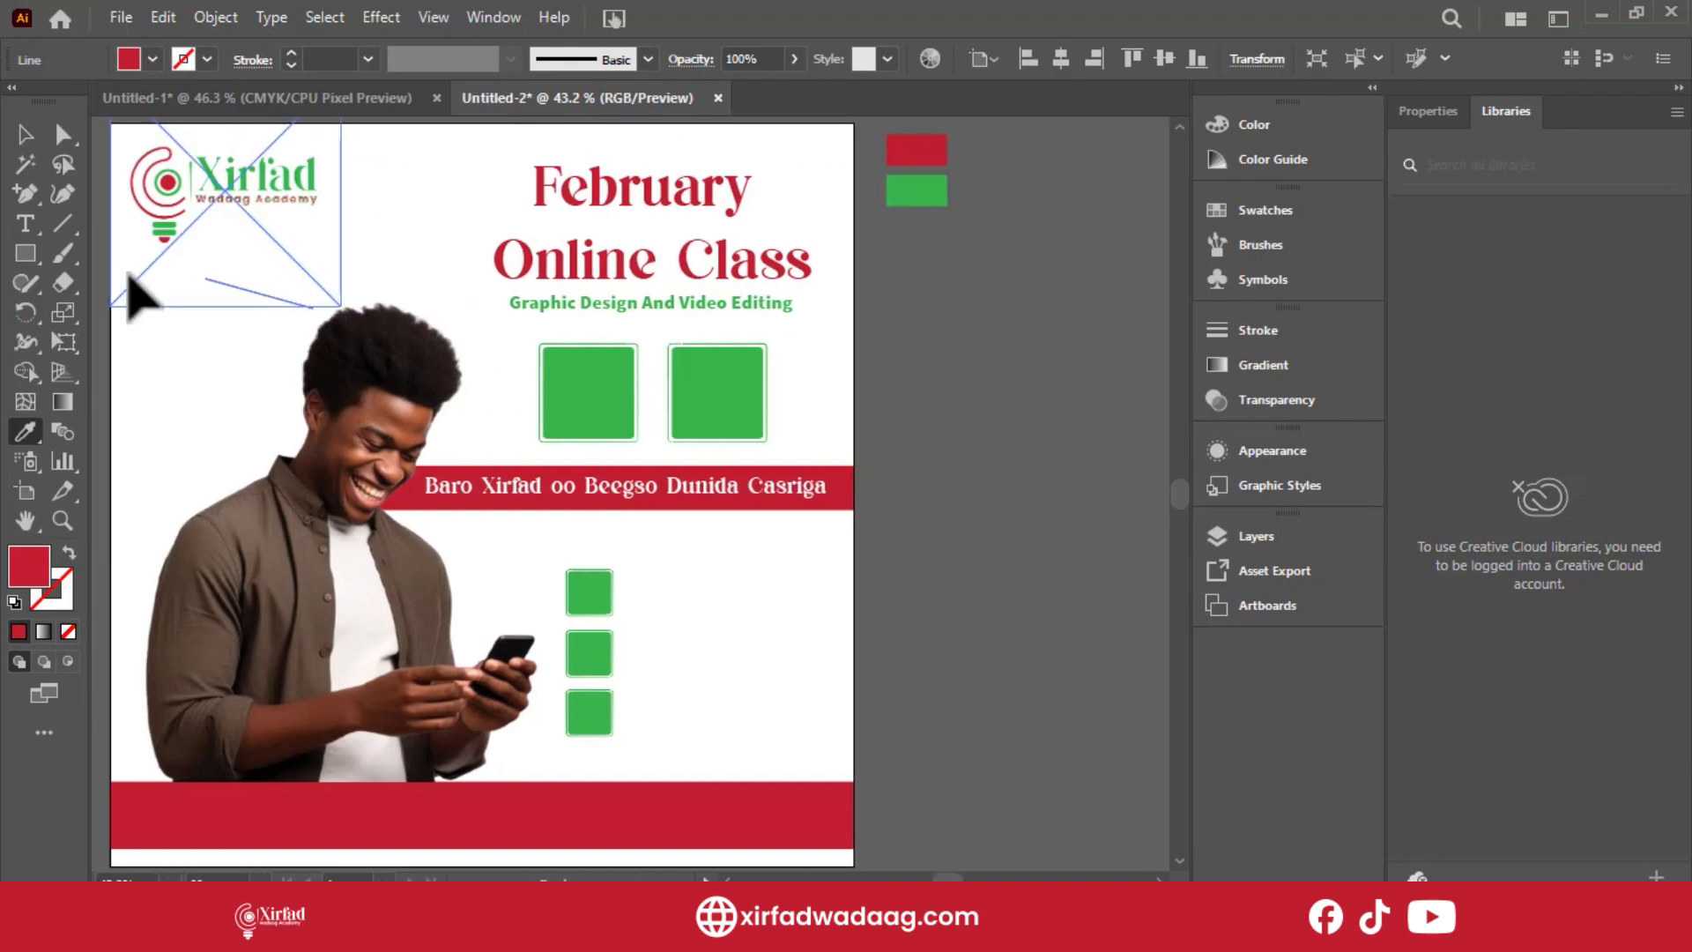
pyautogui.click(69, 554)
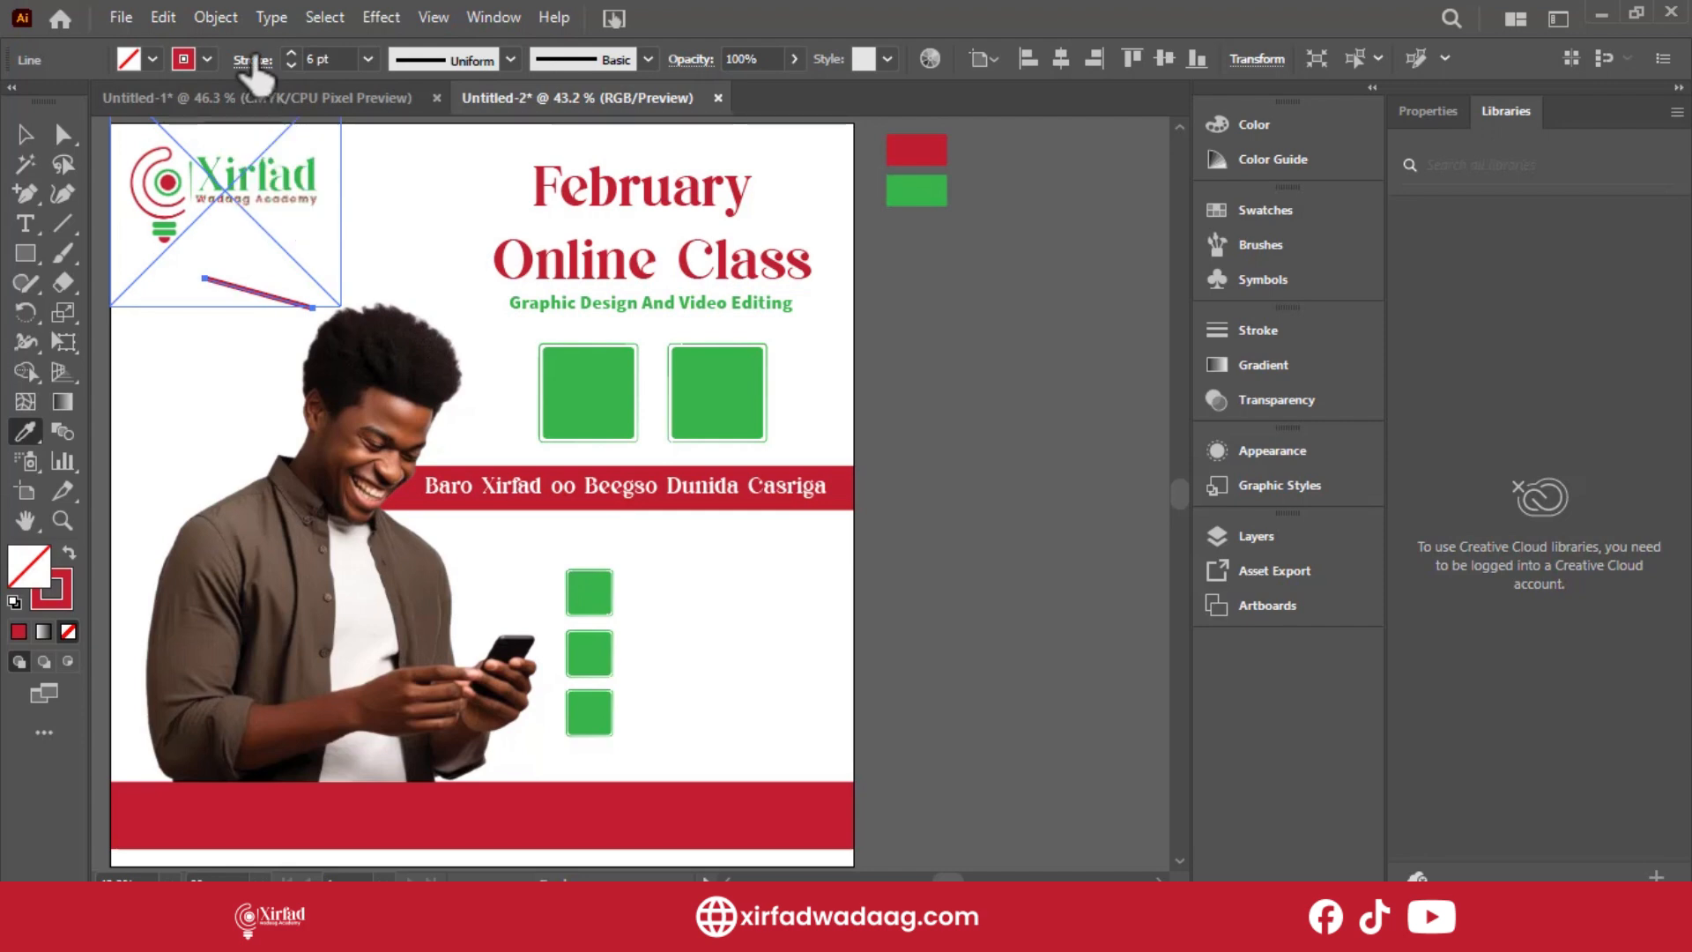
pyautogui.click(255, 60)
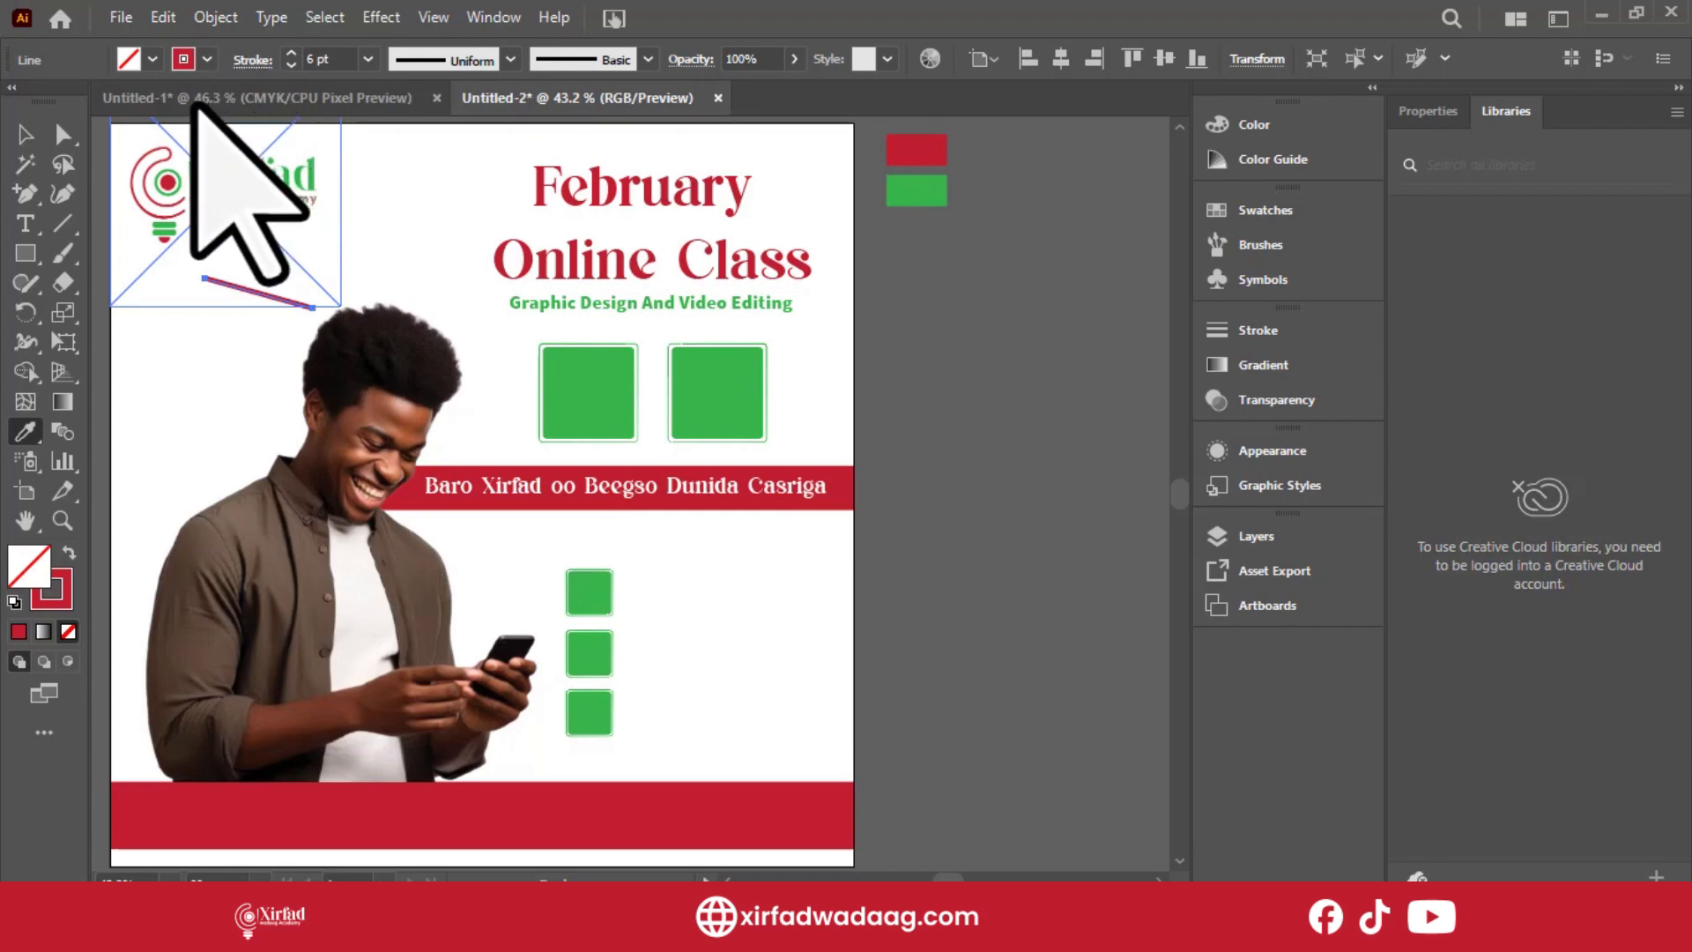
pyautogui.click(193, 106)
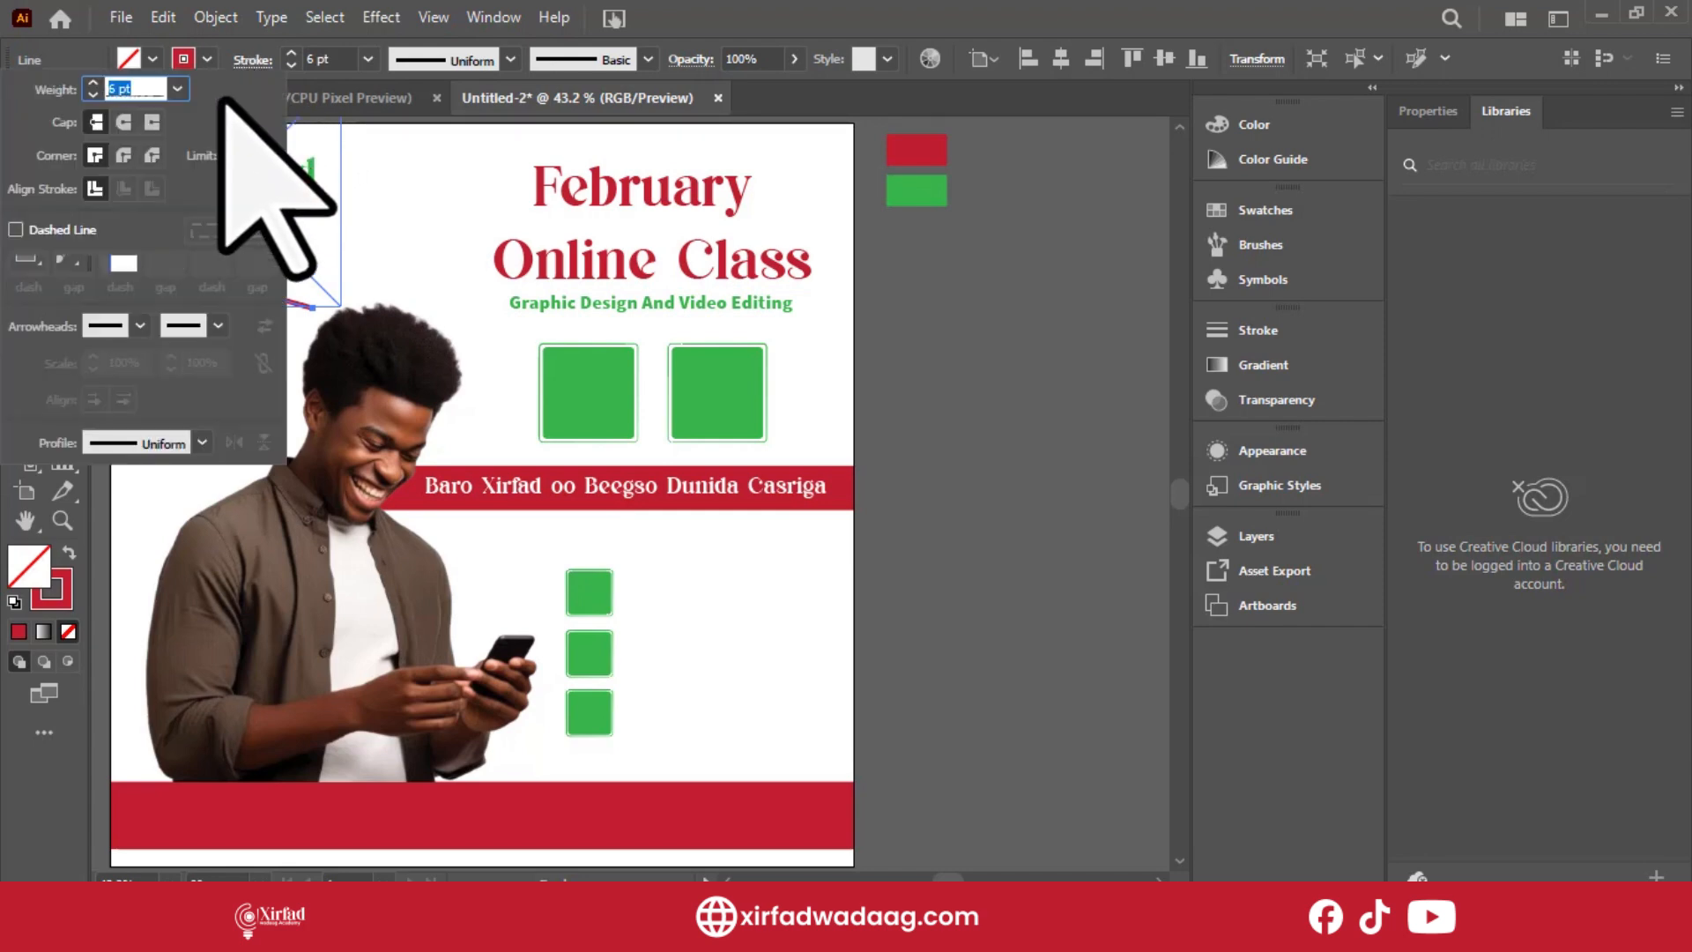
pyautogui.click(123, 123)
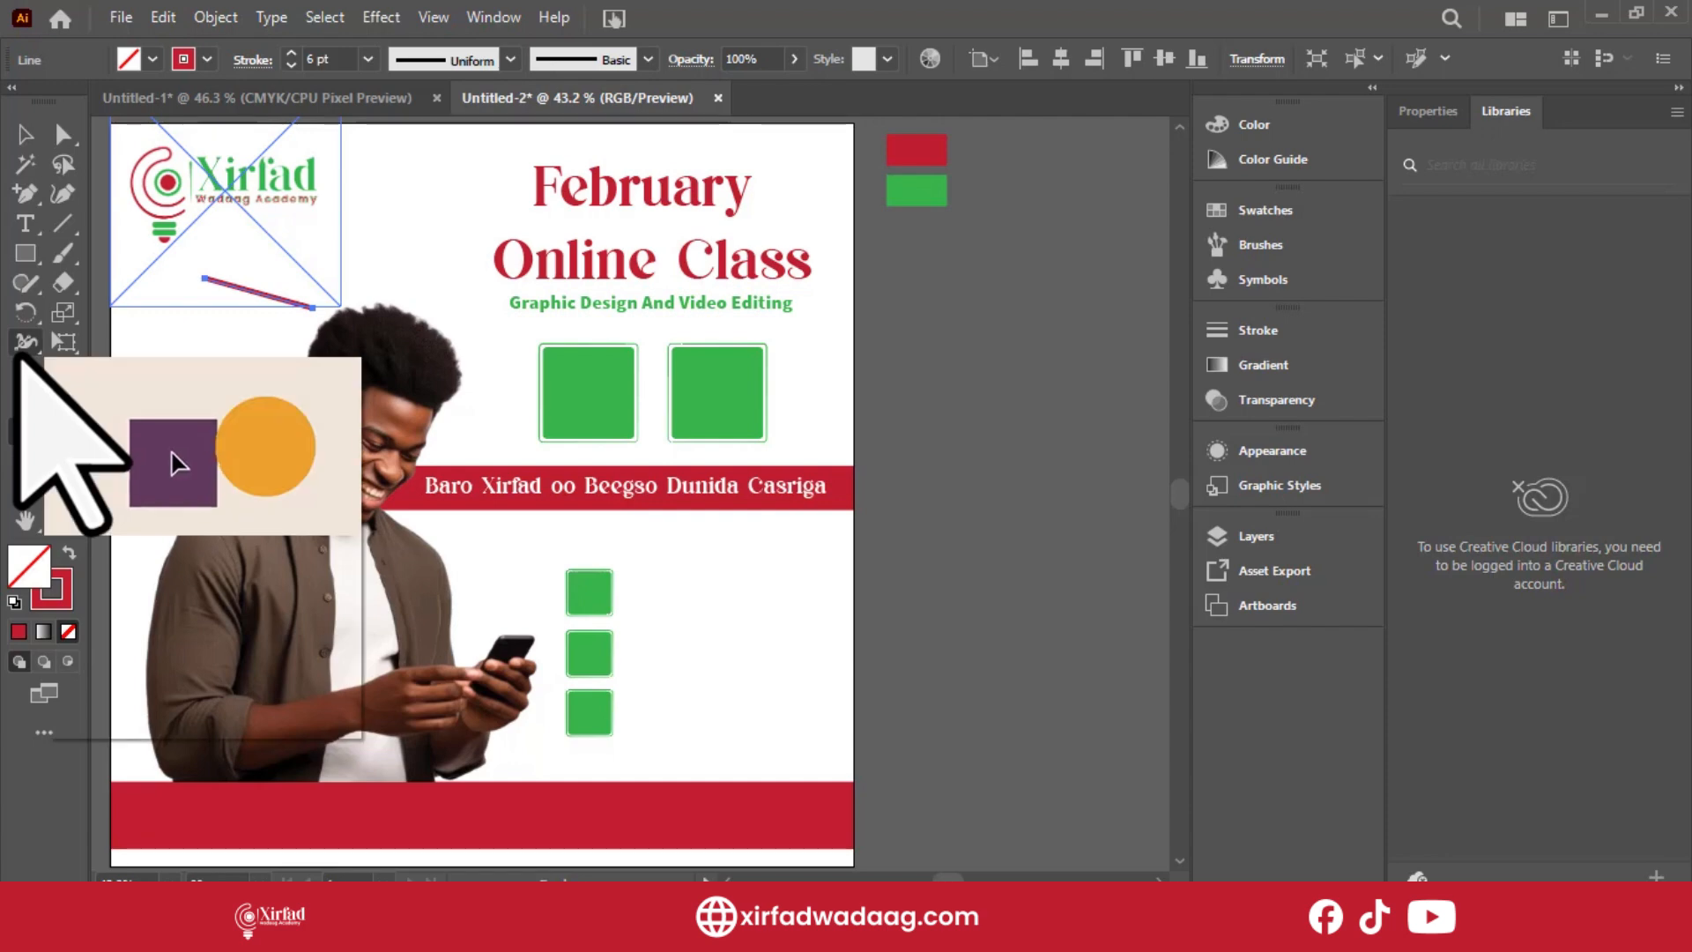
# Use the Width tool to thicken the line's left end to about 42 px and taper its right end to a point.
pyautogui.click(26, 343)
pyautogui.scroll(5, 216, 287)
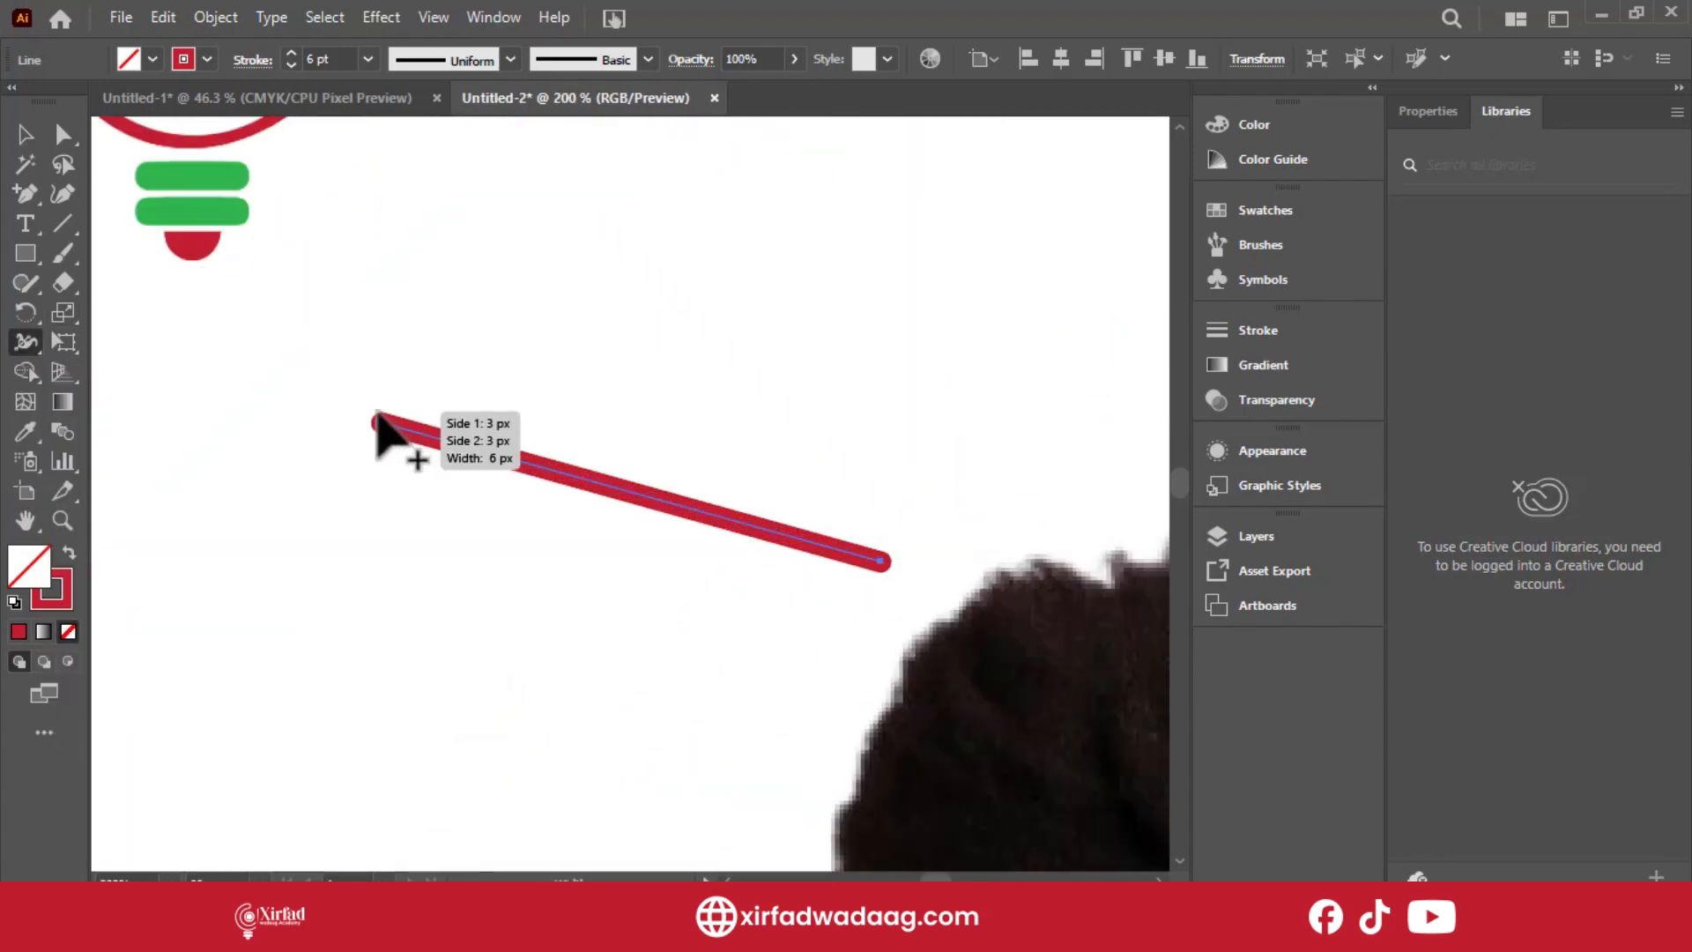
pyautogui.moveTo(379, 423); pyautogui.dragTo(403, 357)
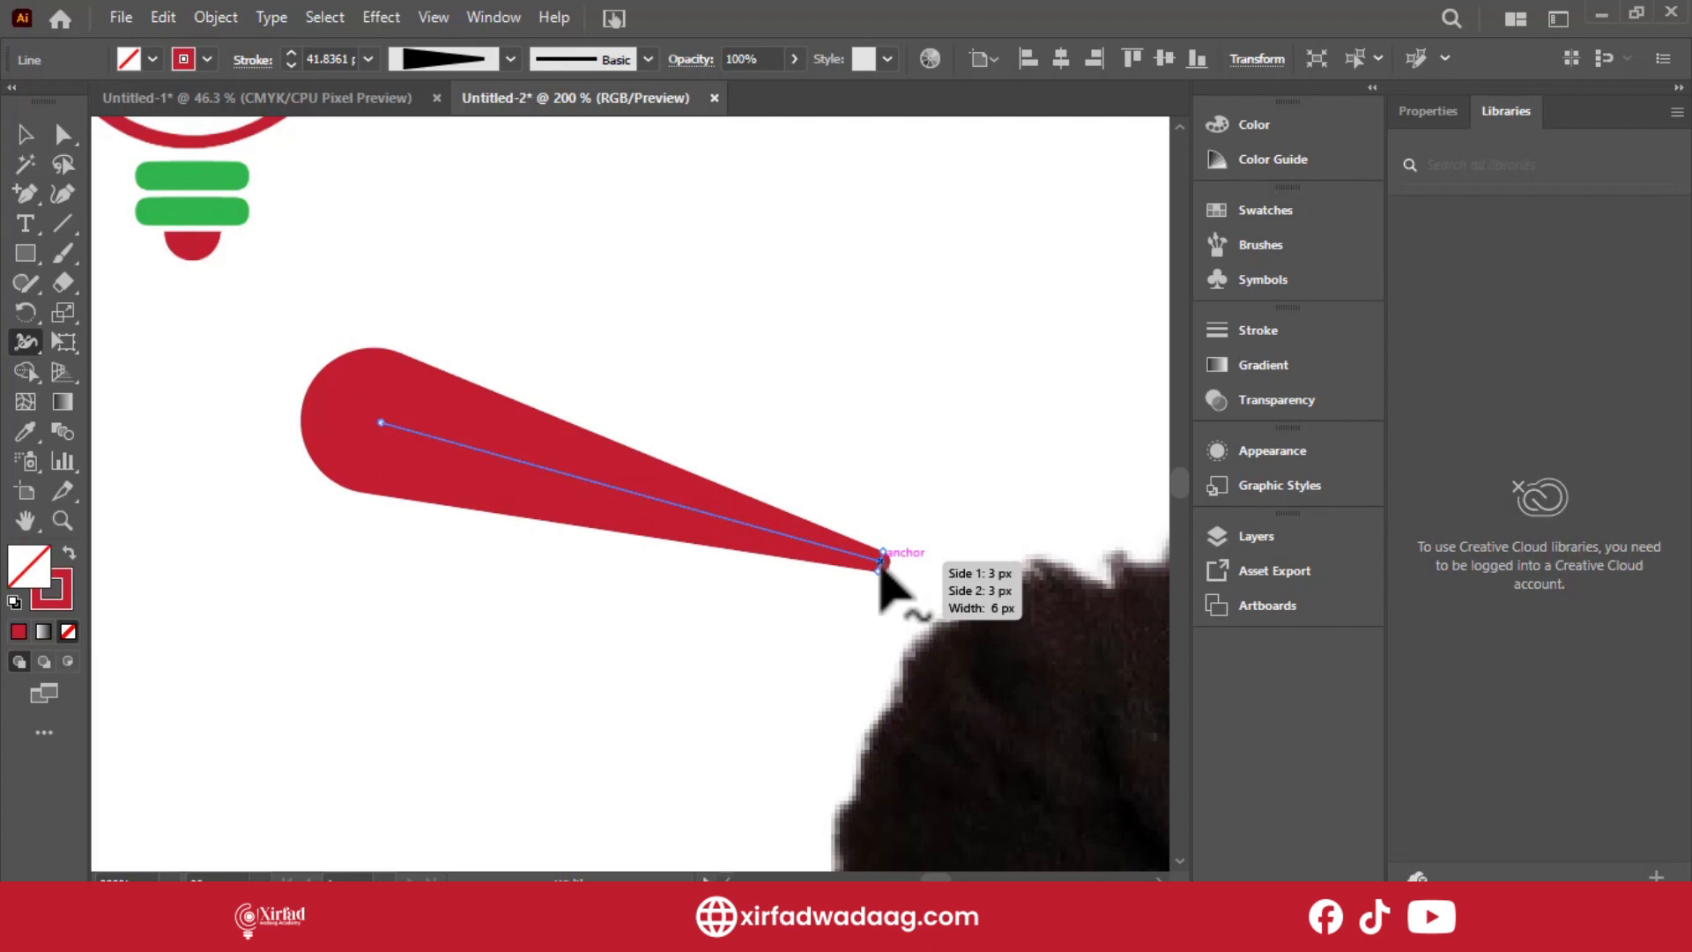
pyautogui.moveTo(879, 574); pyautogui.dragTo(907, 547)
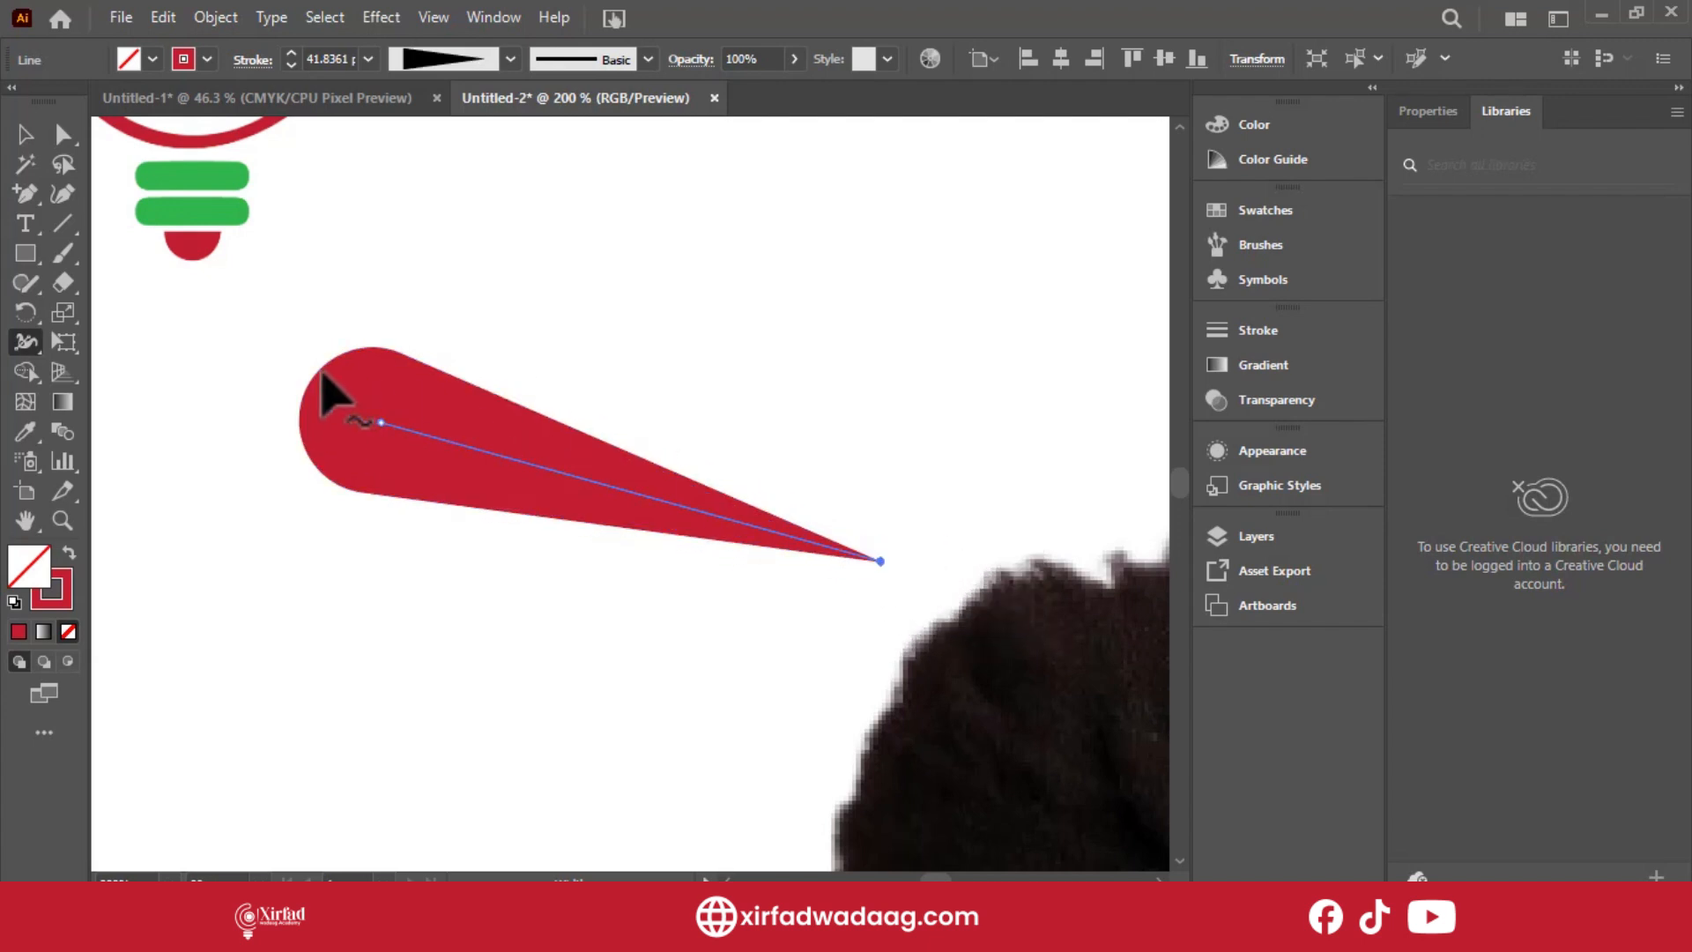
# Bend the tapered red line upward into an arc and set its stroke weight to 33 pt.
pyautogui.click(61, 193)
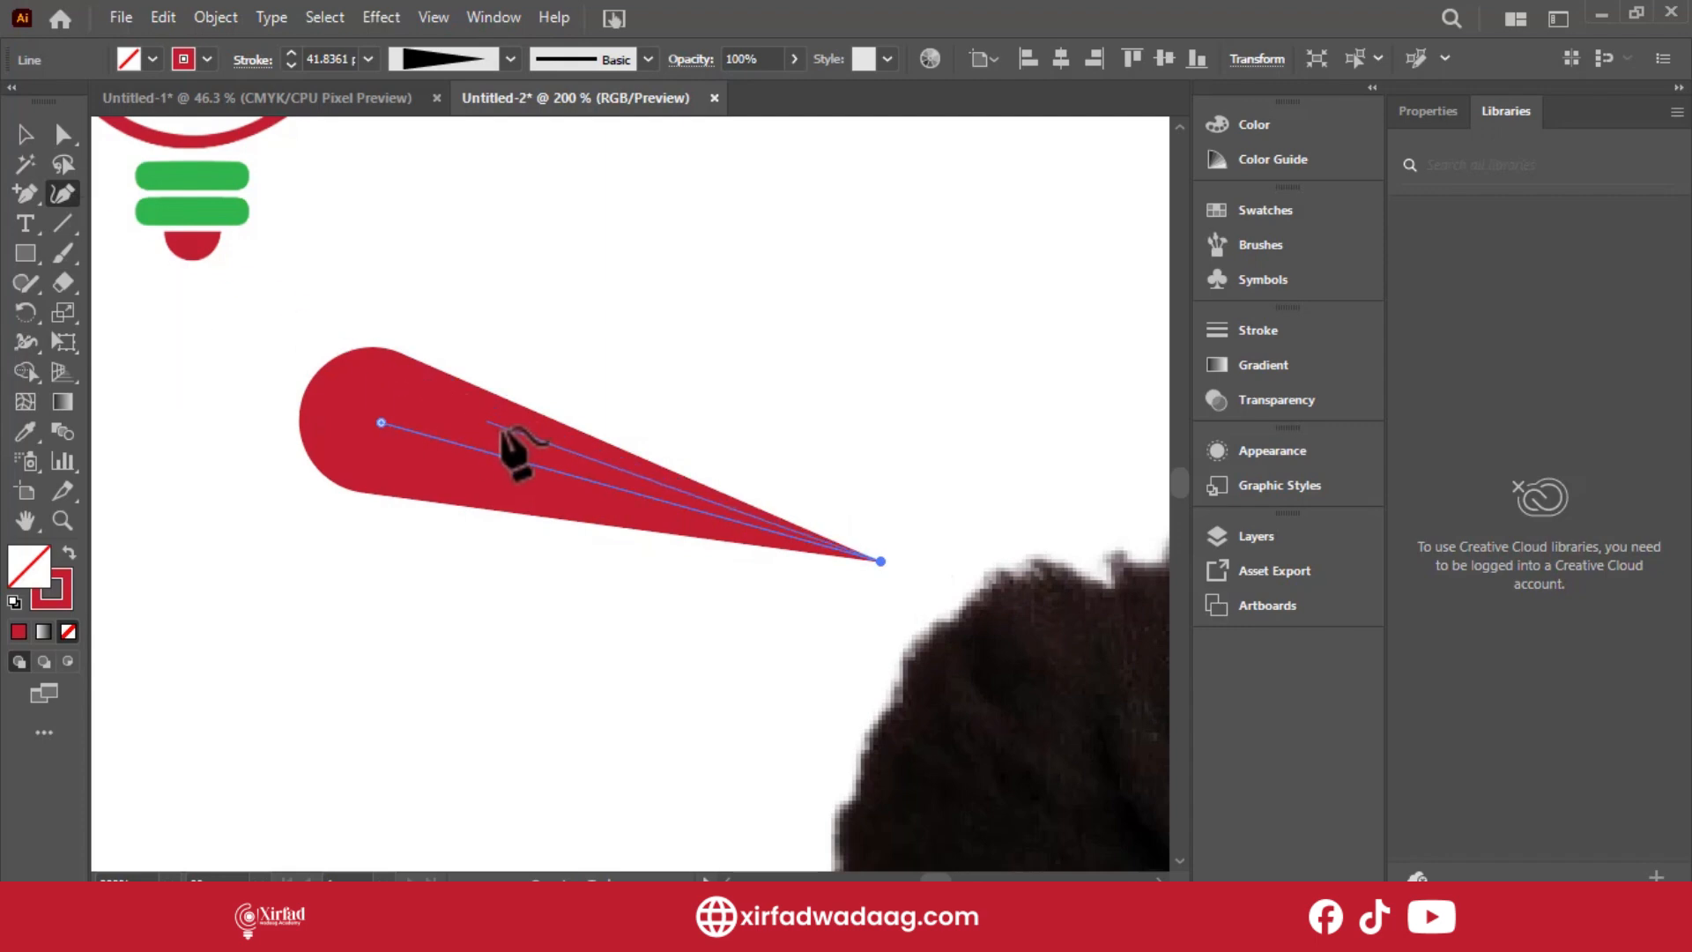
pyautogui.moveTo(559, 469); pyautogui.dragTo(614, 377)
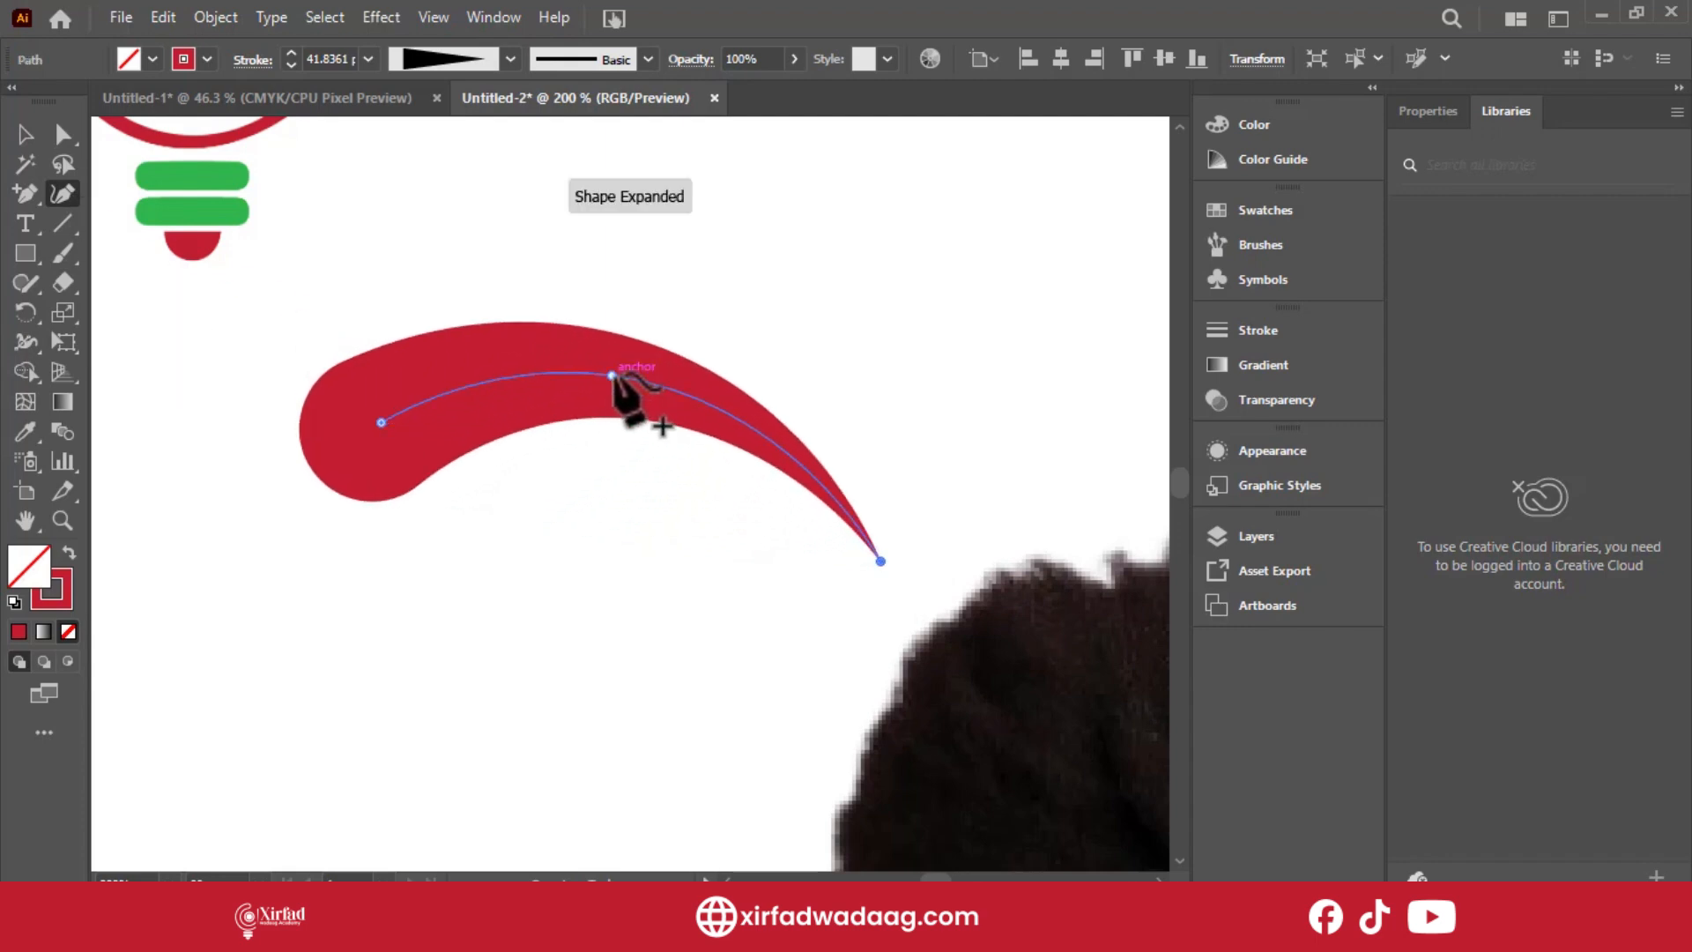
pyautogui.hotkey('ctrl', '-')
pyautogui.hotkey('ctrl', '-')
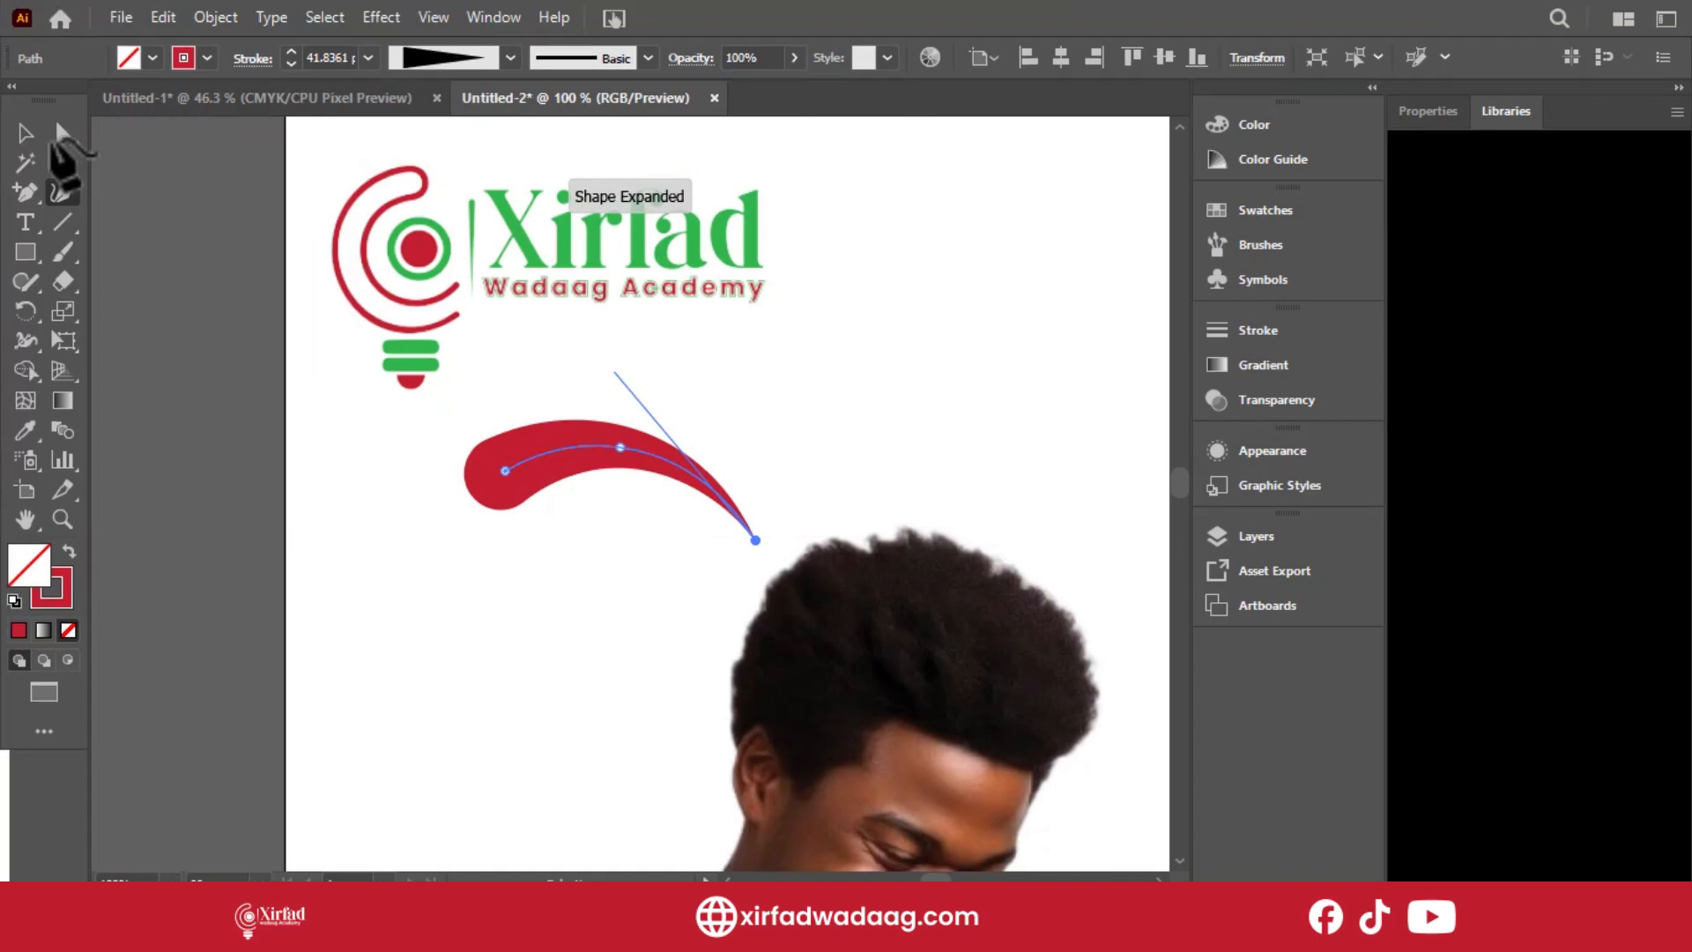
pyautogui.press('f')
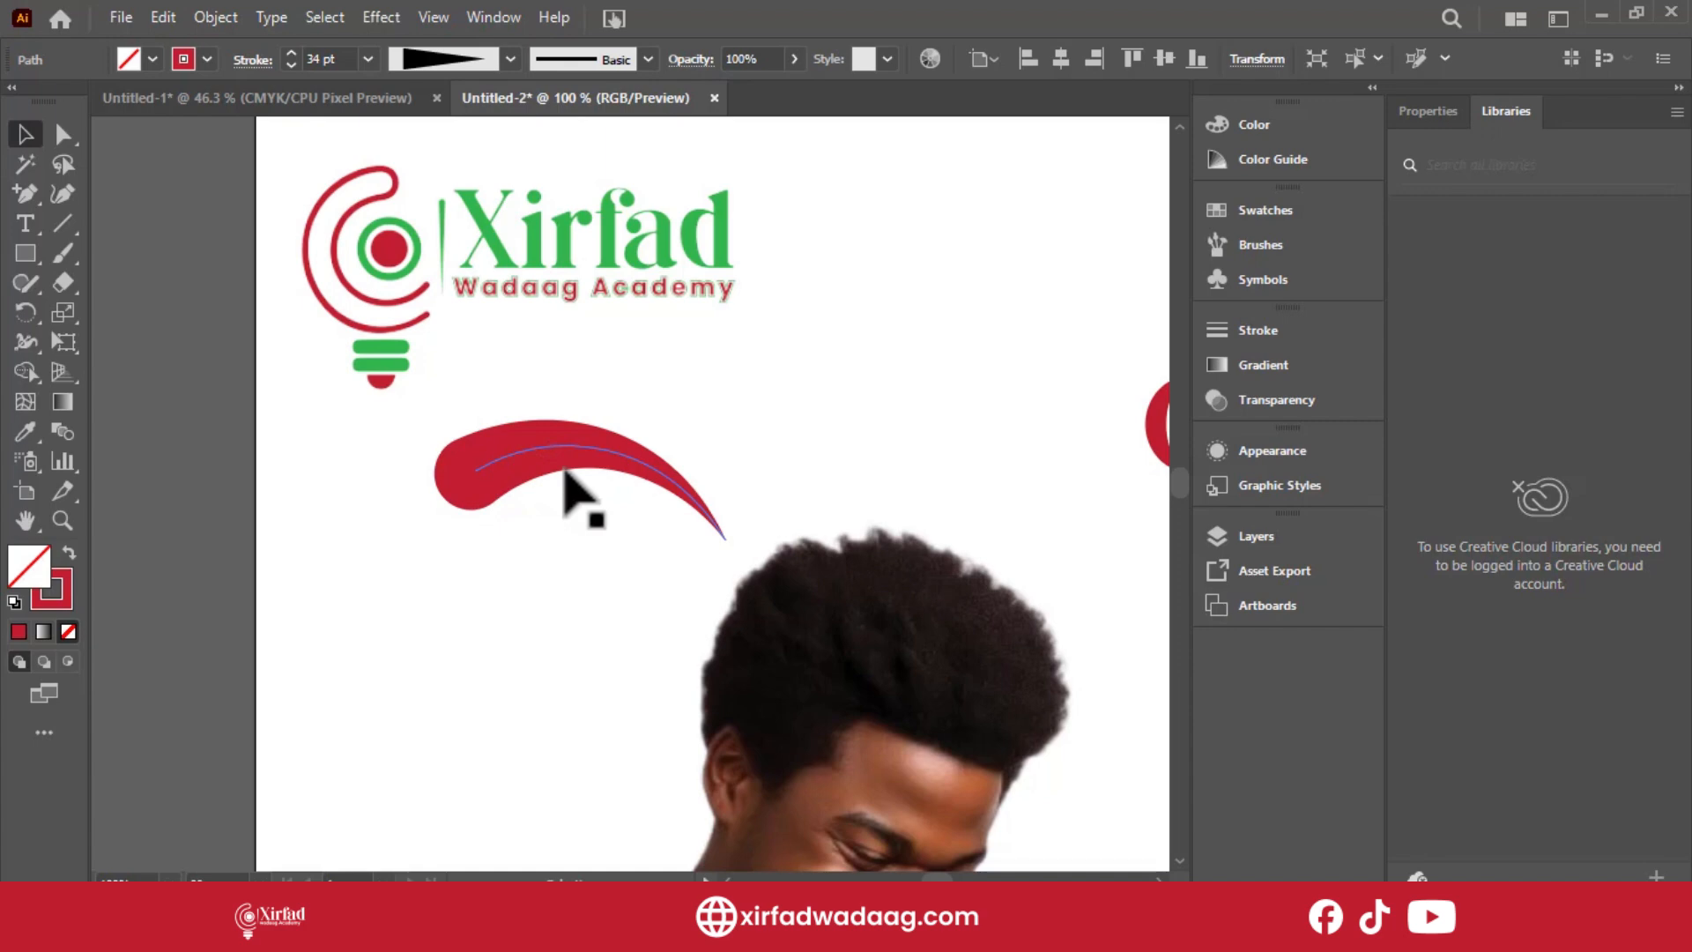
pyautogui.press('Down')
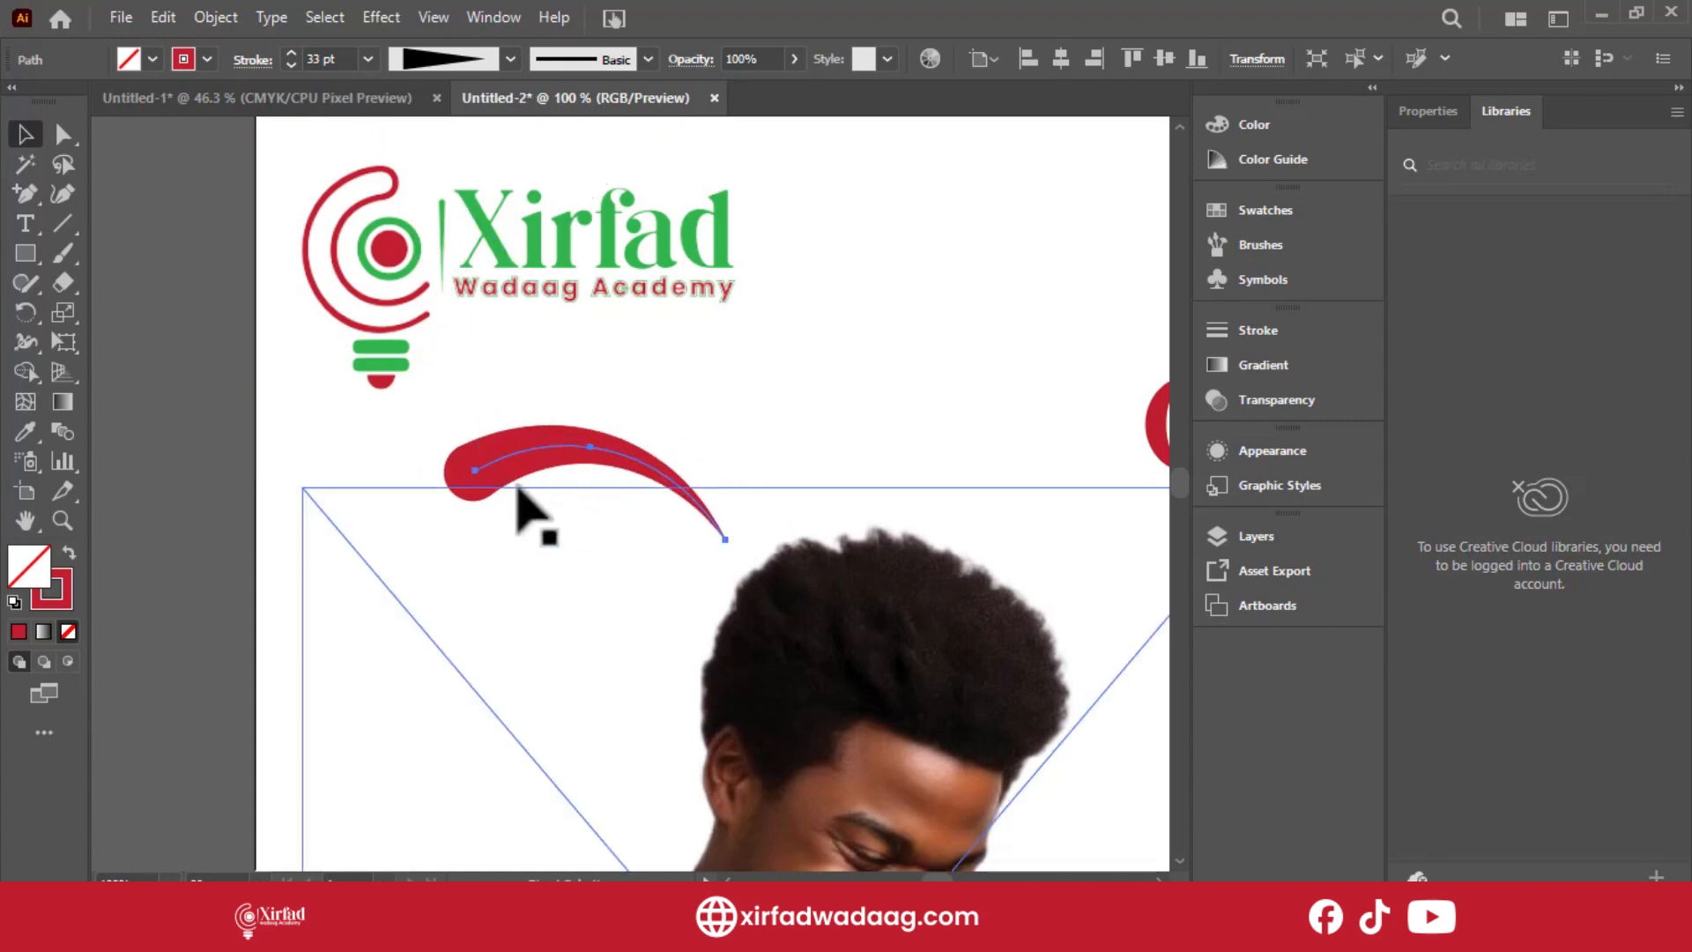
# Reflect a copy of the red arc about the vertical axis and place it above the head's right side, tilted more upright.
pyautogui.click(581, 463)
pyautogui.rightClick(602, 468)
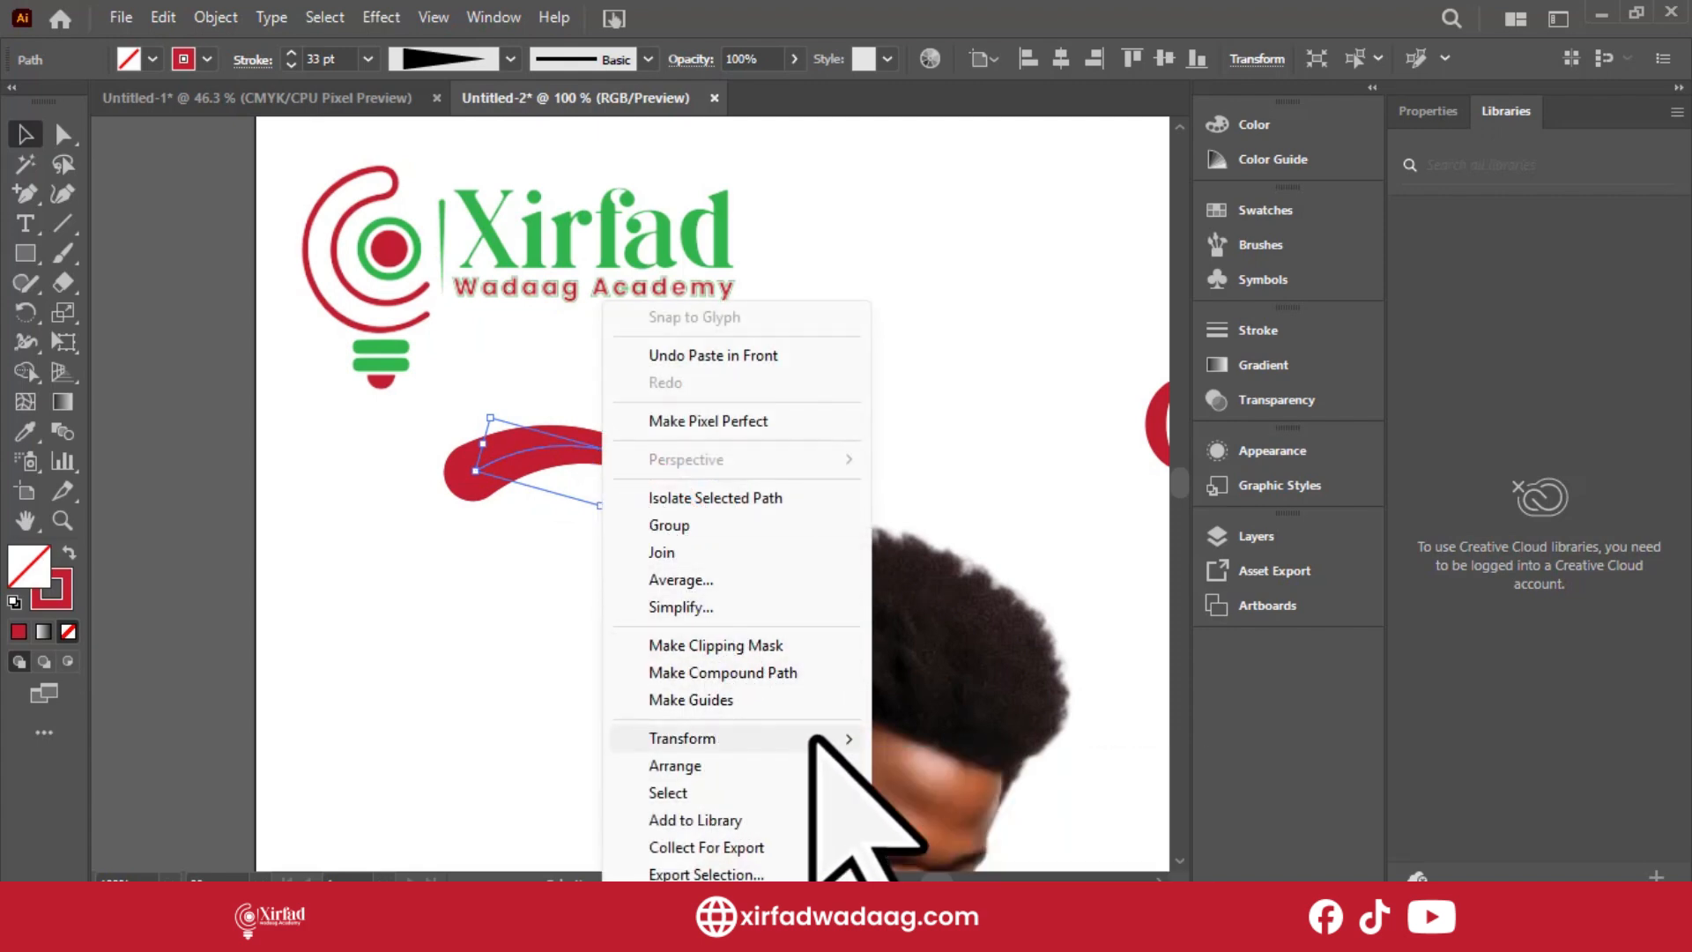
pyautogui.moveTo(823, 738)
pyautogui.click(1002, 612)
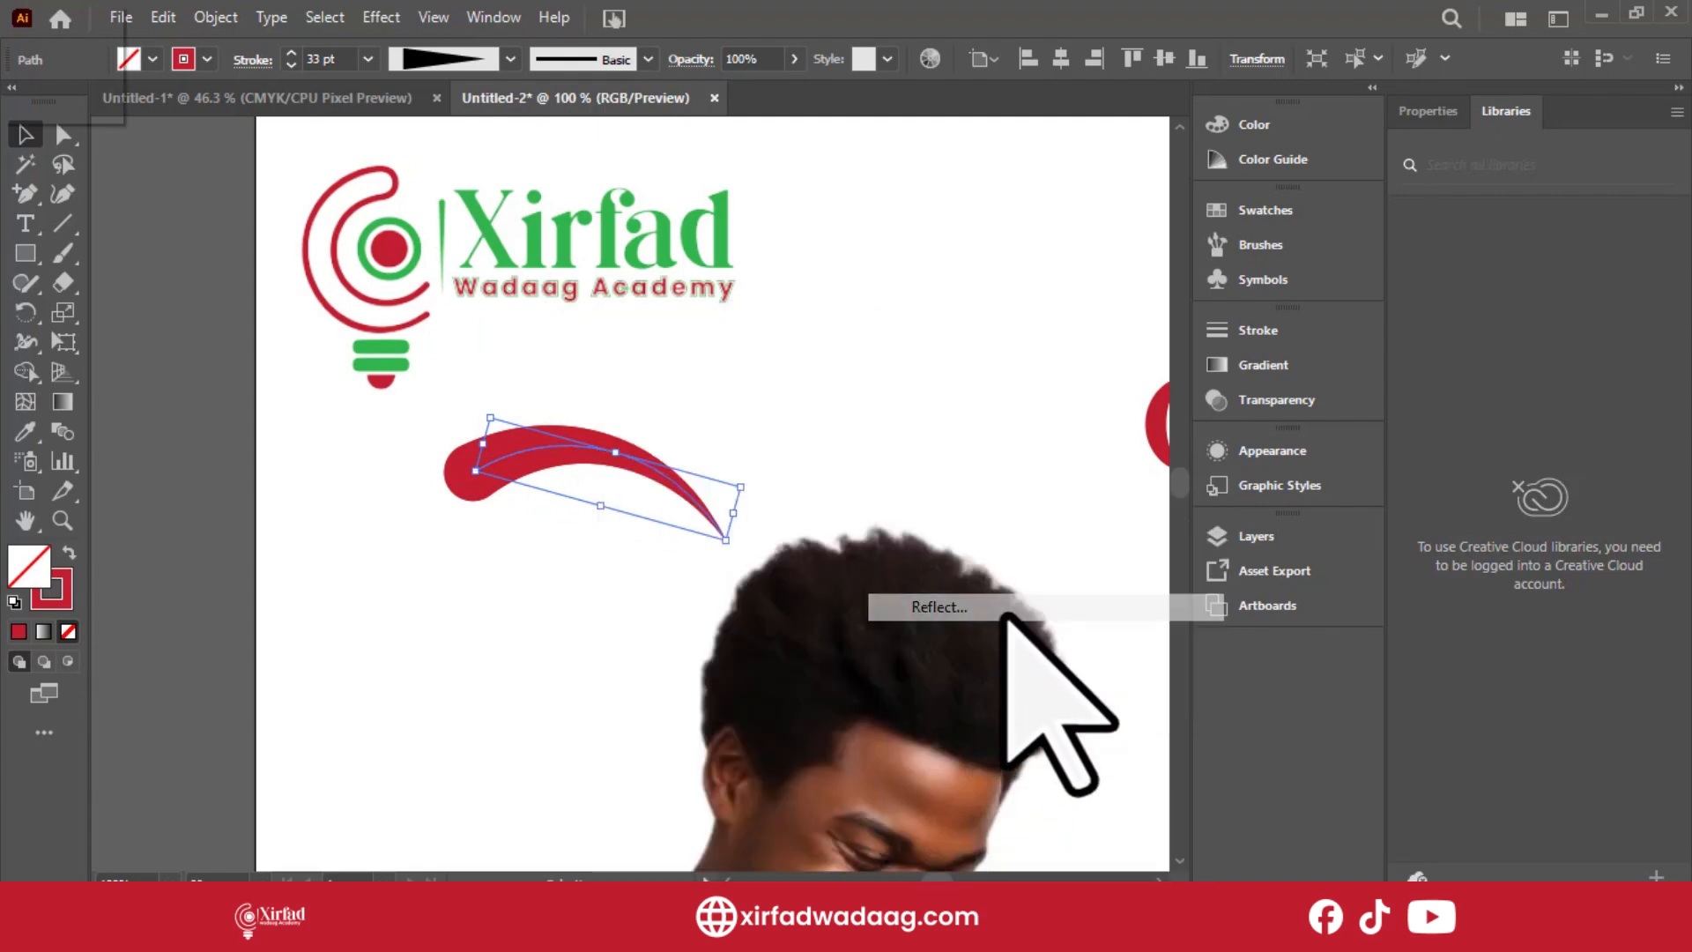
pyautogui.click(645, 453)
pyautogui.moveTo(638, 450); pyautogui.dragTo(913, 379)
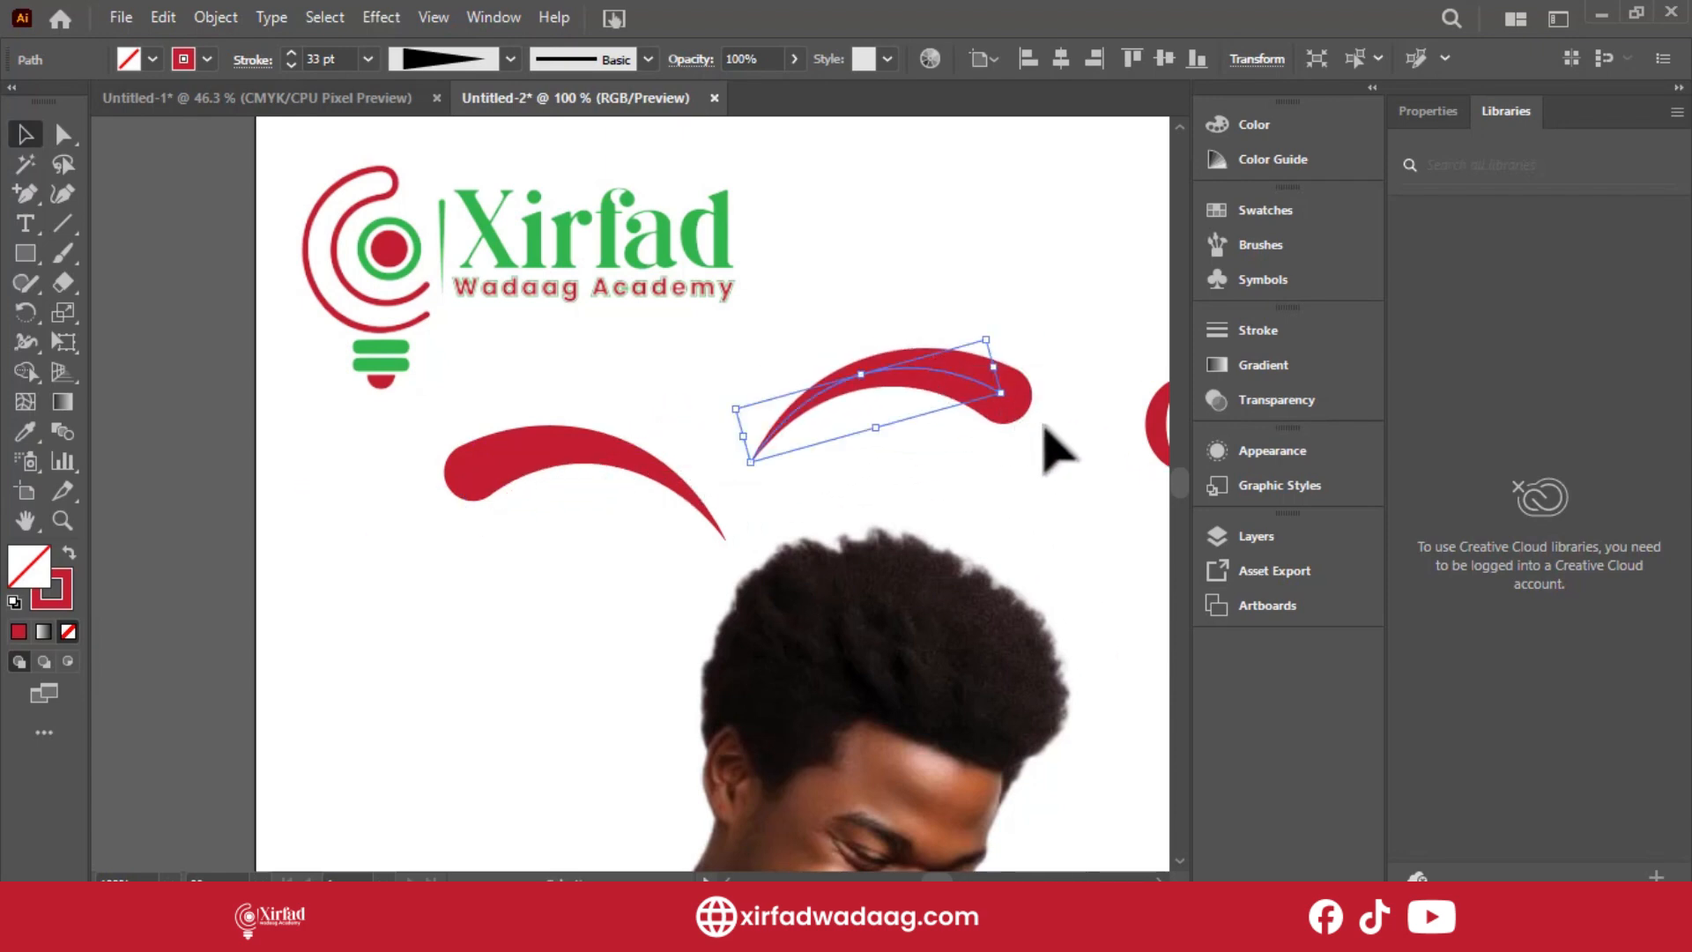
pyautogui.moveTo(1014, 397); pyautogui.dragTo(989, 332)
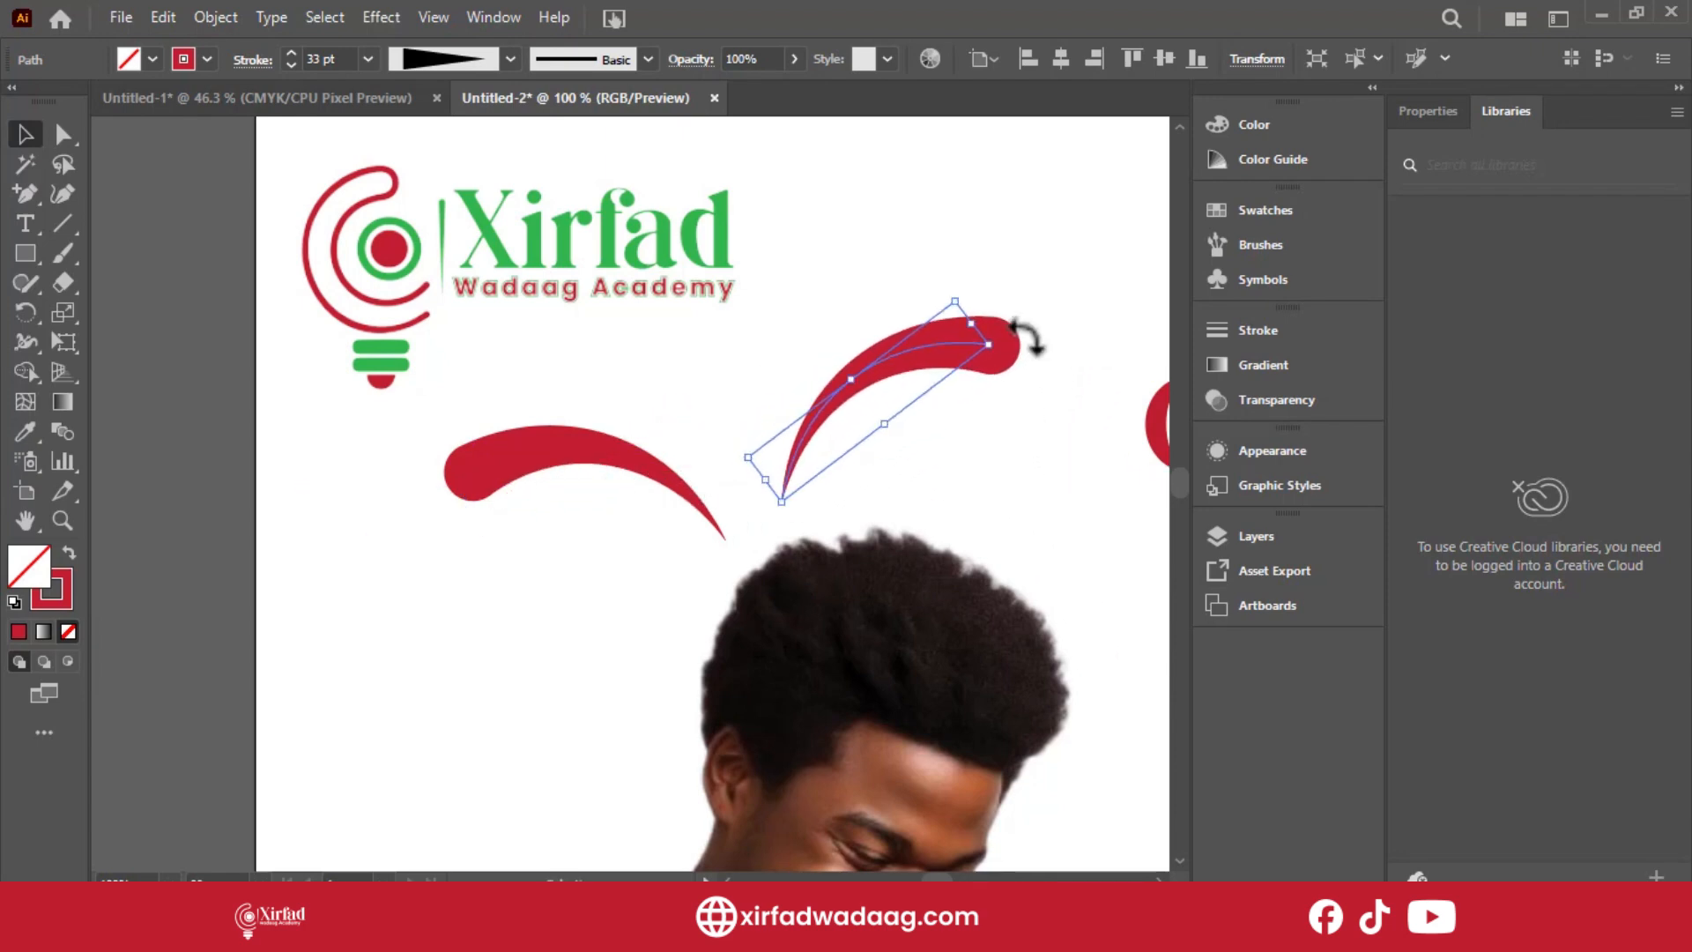
pyautogui.moveTo(859, 357); pyautogui.dragTo(936, 357)
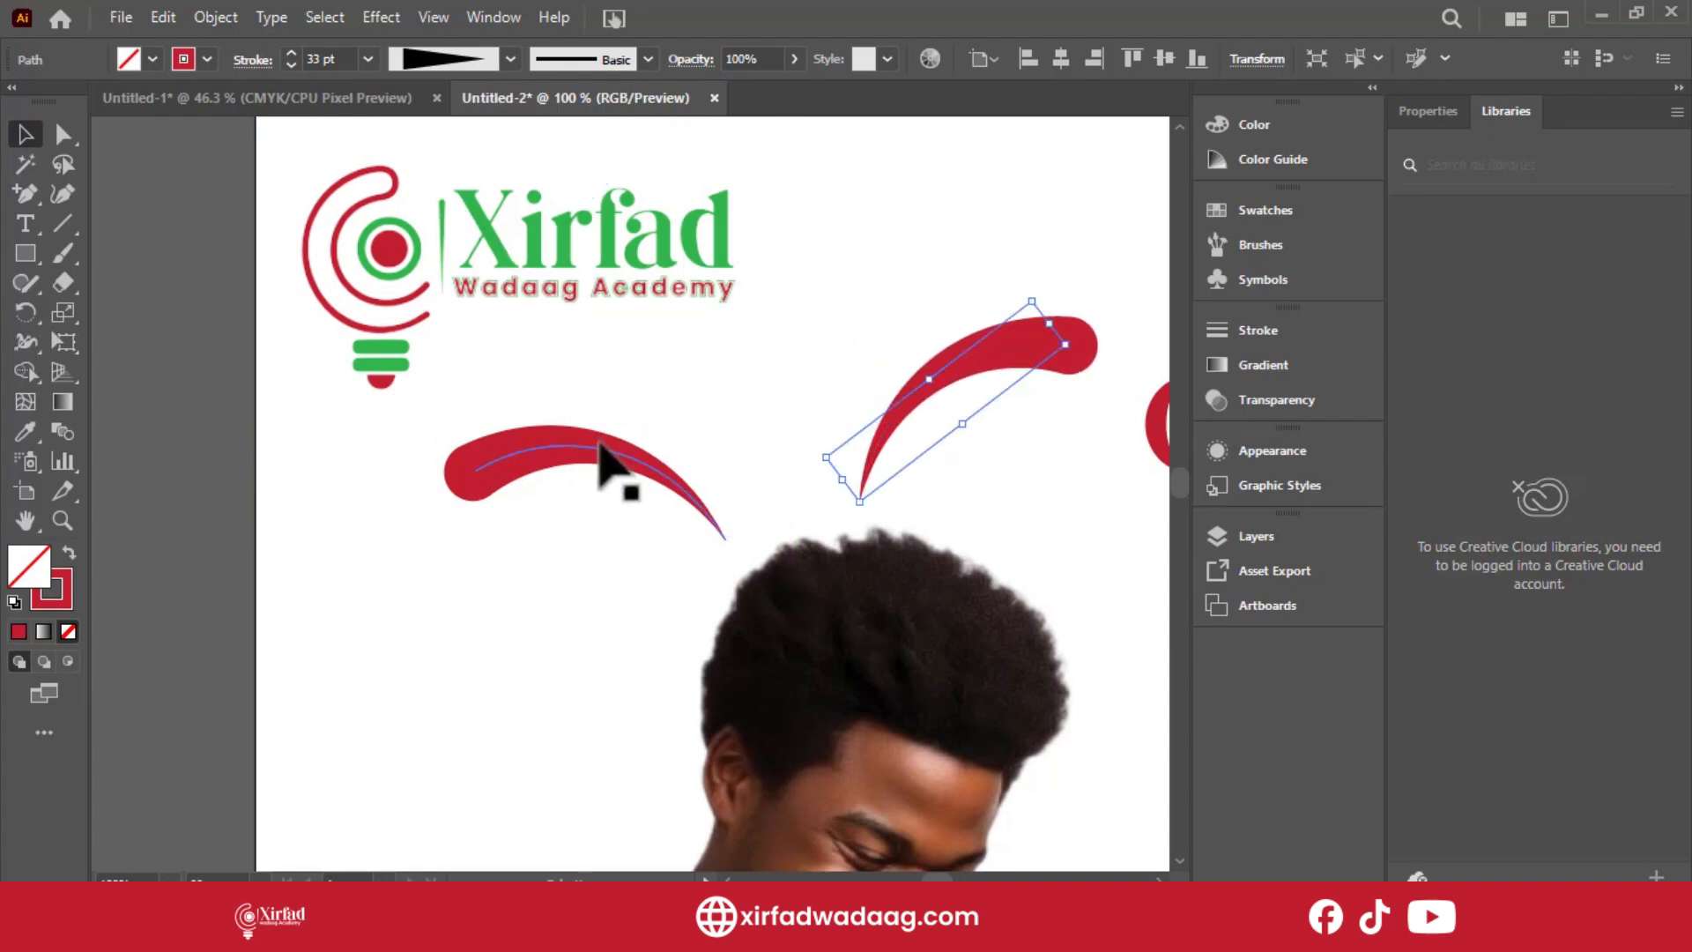
# Place a smaller copy of the left arc between the two arcs, tilted more upright, with a 21 pt stroke.
pyautogui.moveTo(602, 458); pyautogui.dragTo(785, 380)
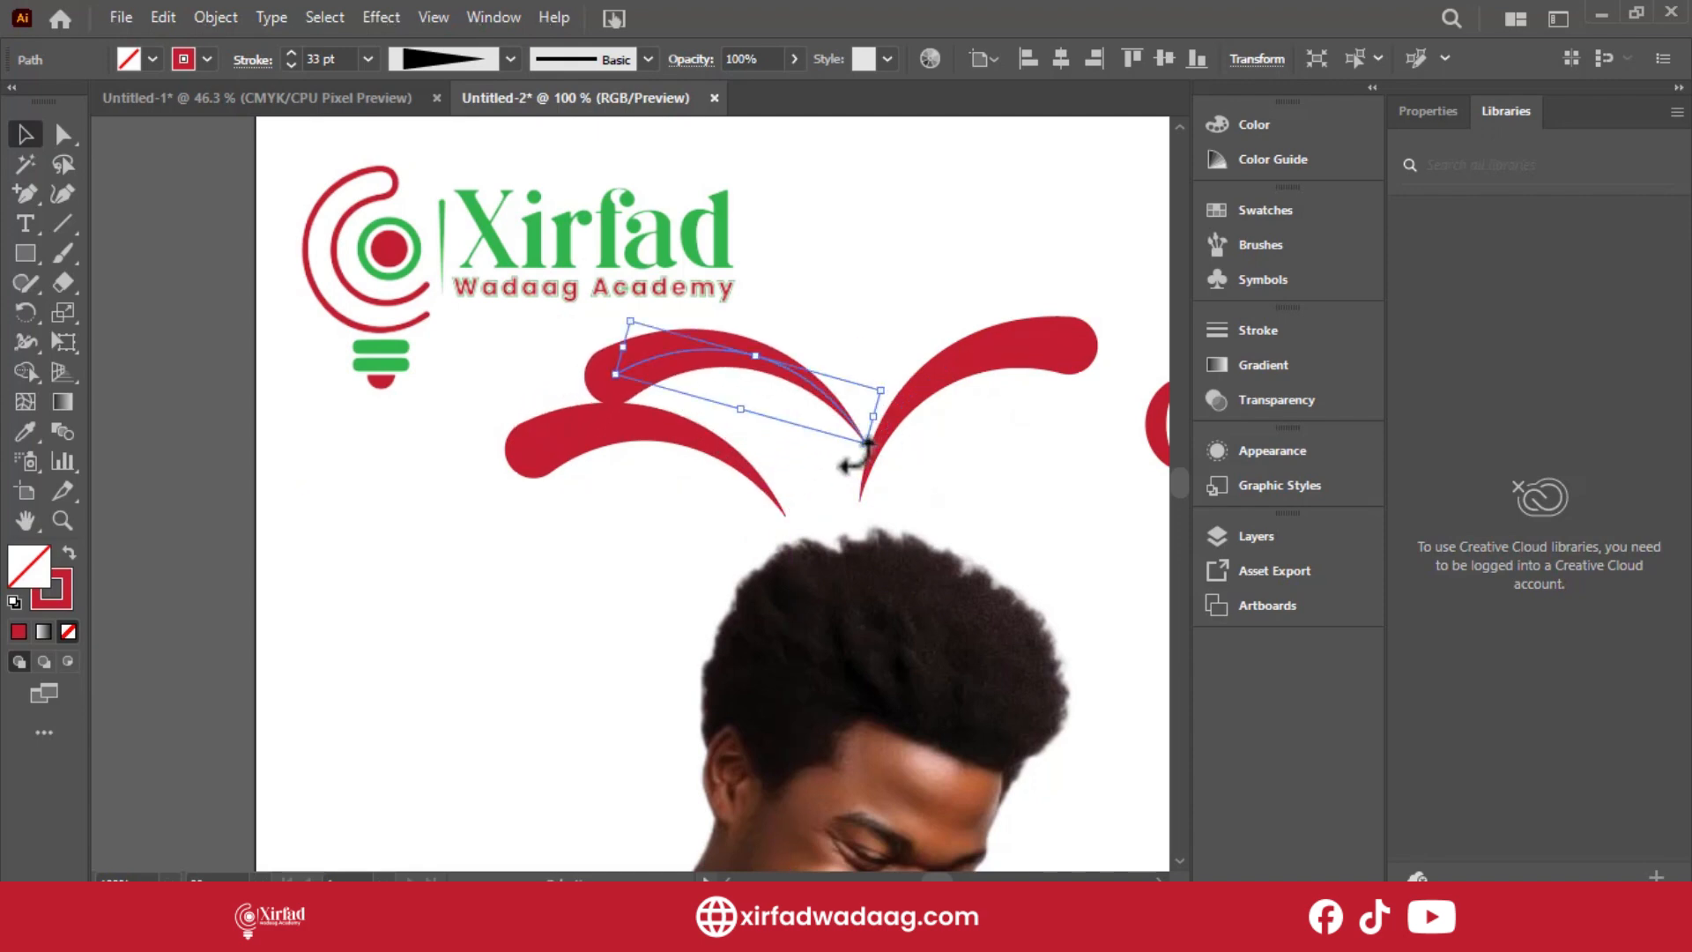
pyautogui.moveTo(853, 462); pyautogui.dragTo(802, 484)
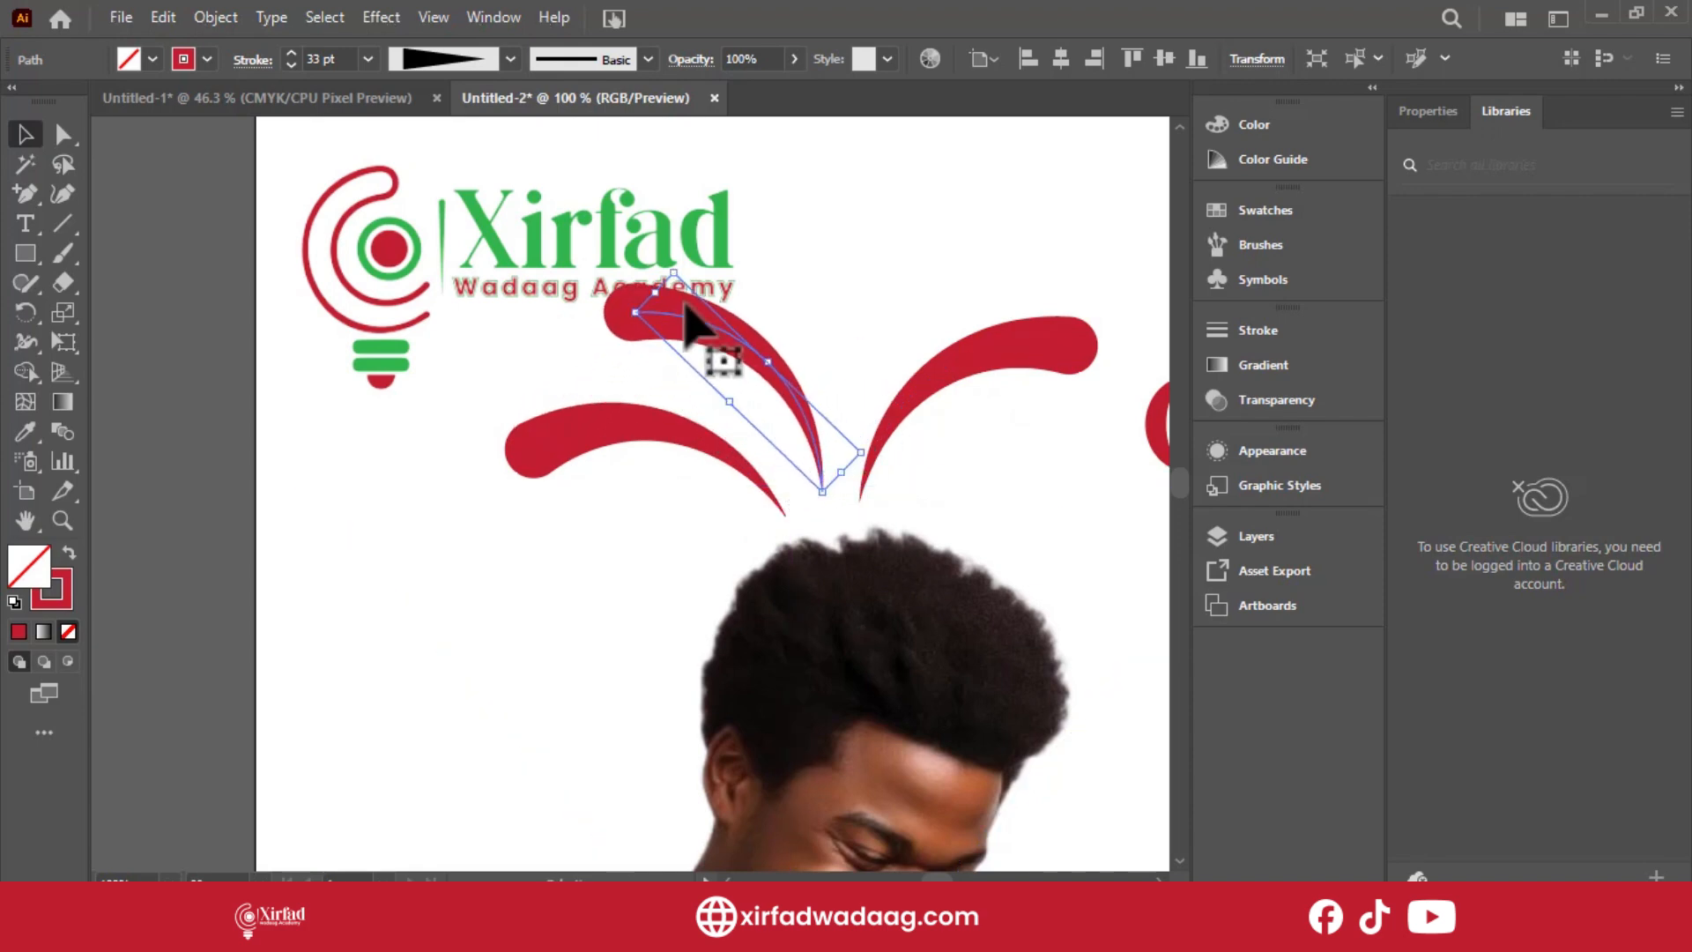
pyautogui.moveTo(652, 286); pyautogui.dragTo(746, 363)
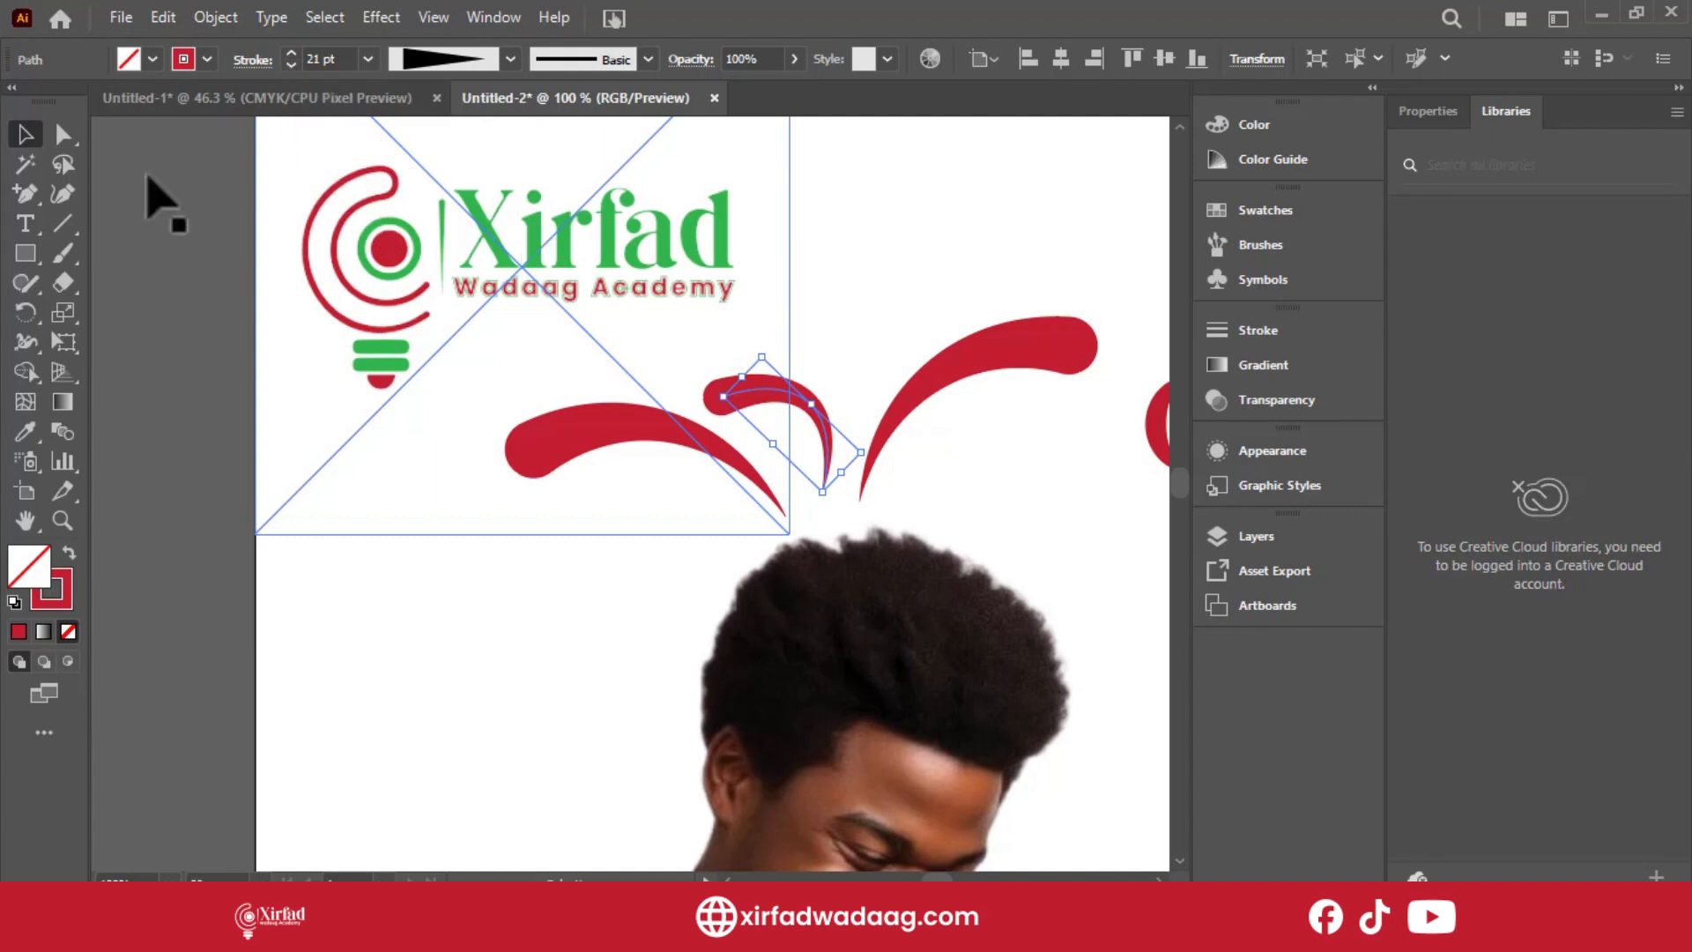
# Flatten the bend of the small middle arc with the Curvature tool.
pyautogui.click(62, 193)
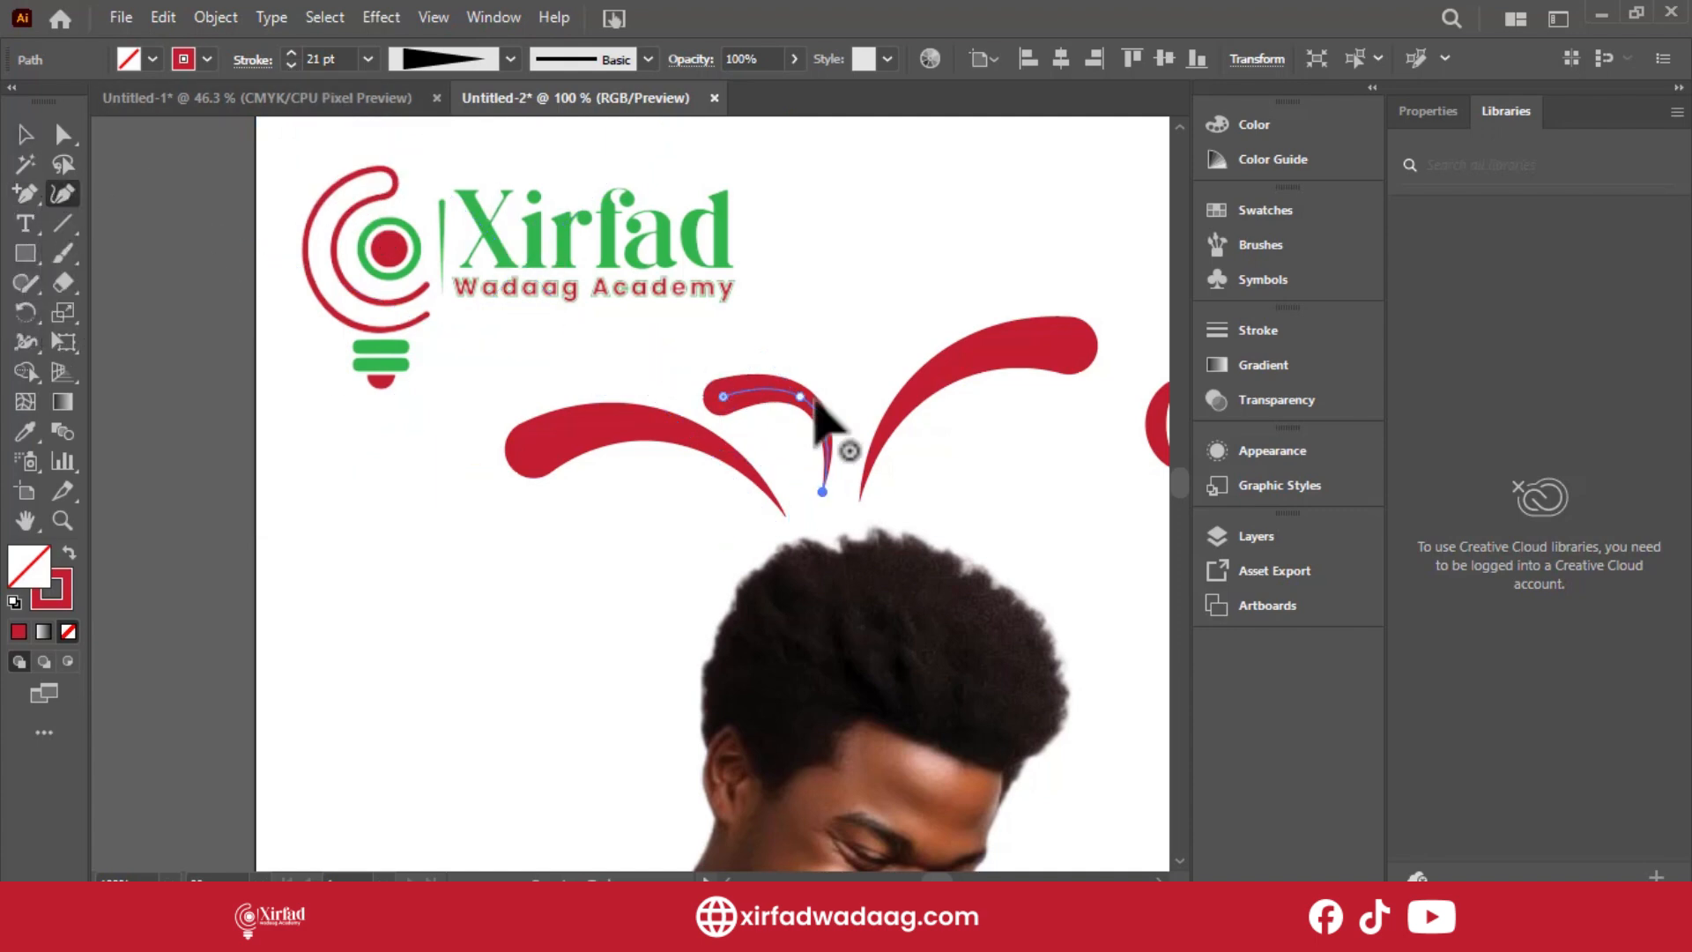
pyautogui.moveTo(801, 397); pyautogui.dragTo(787, 422)
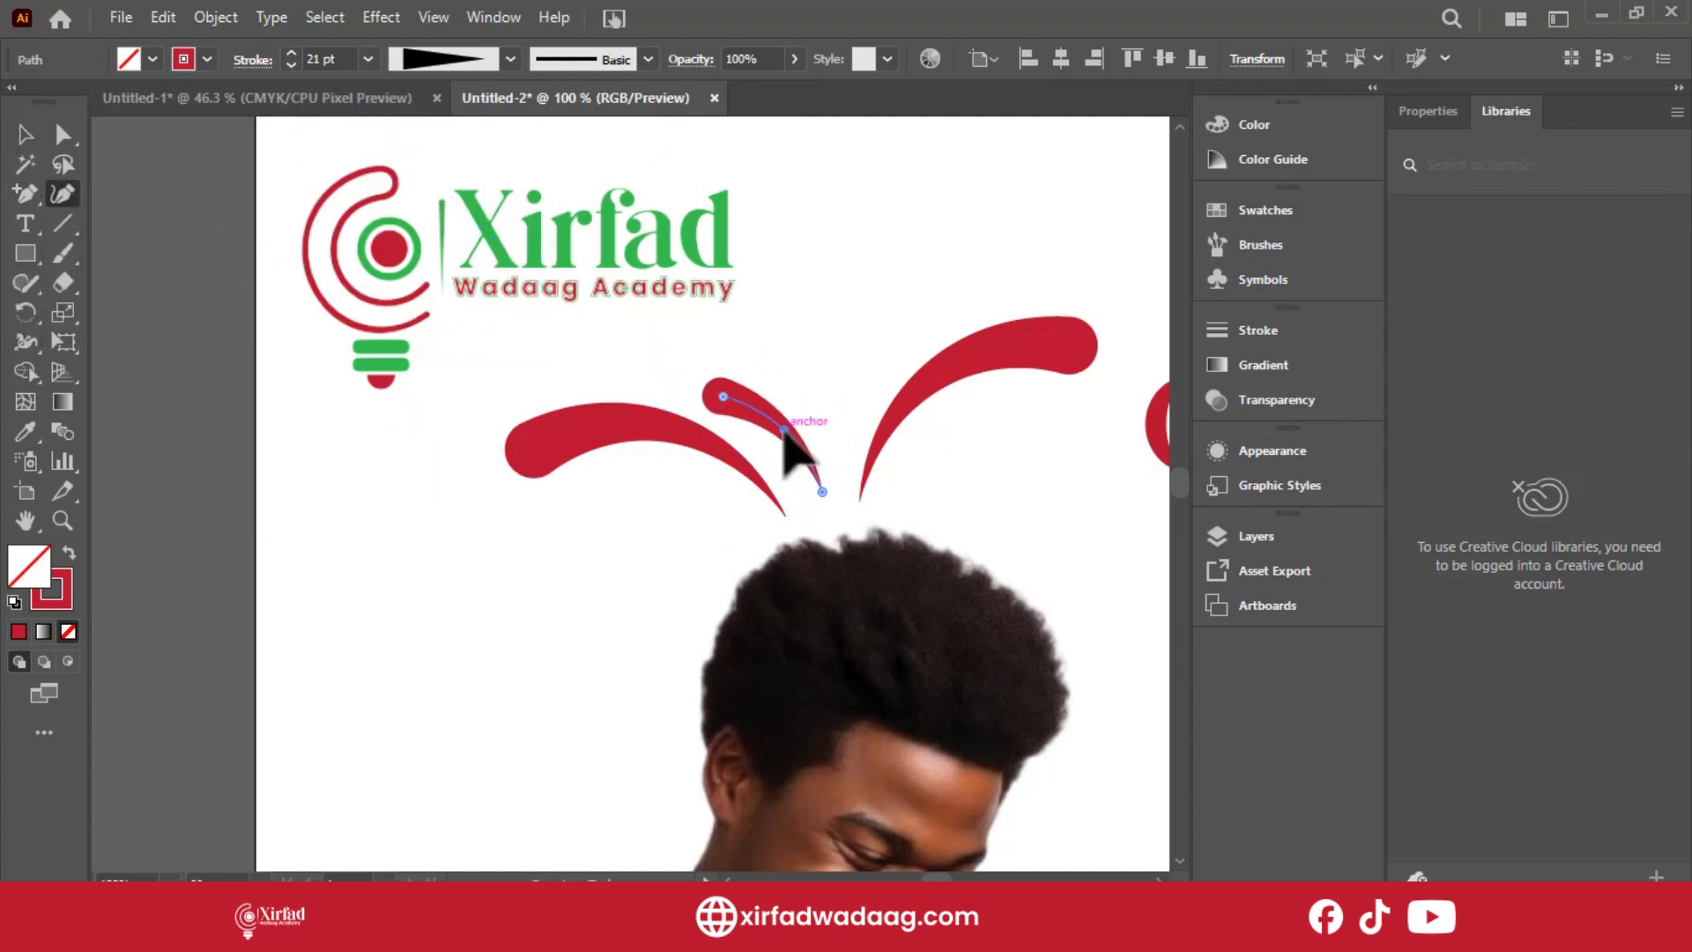
pyautogui.click(25, 134)
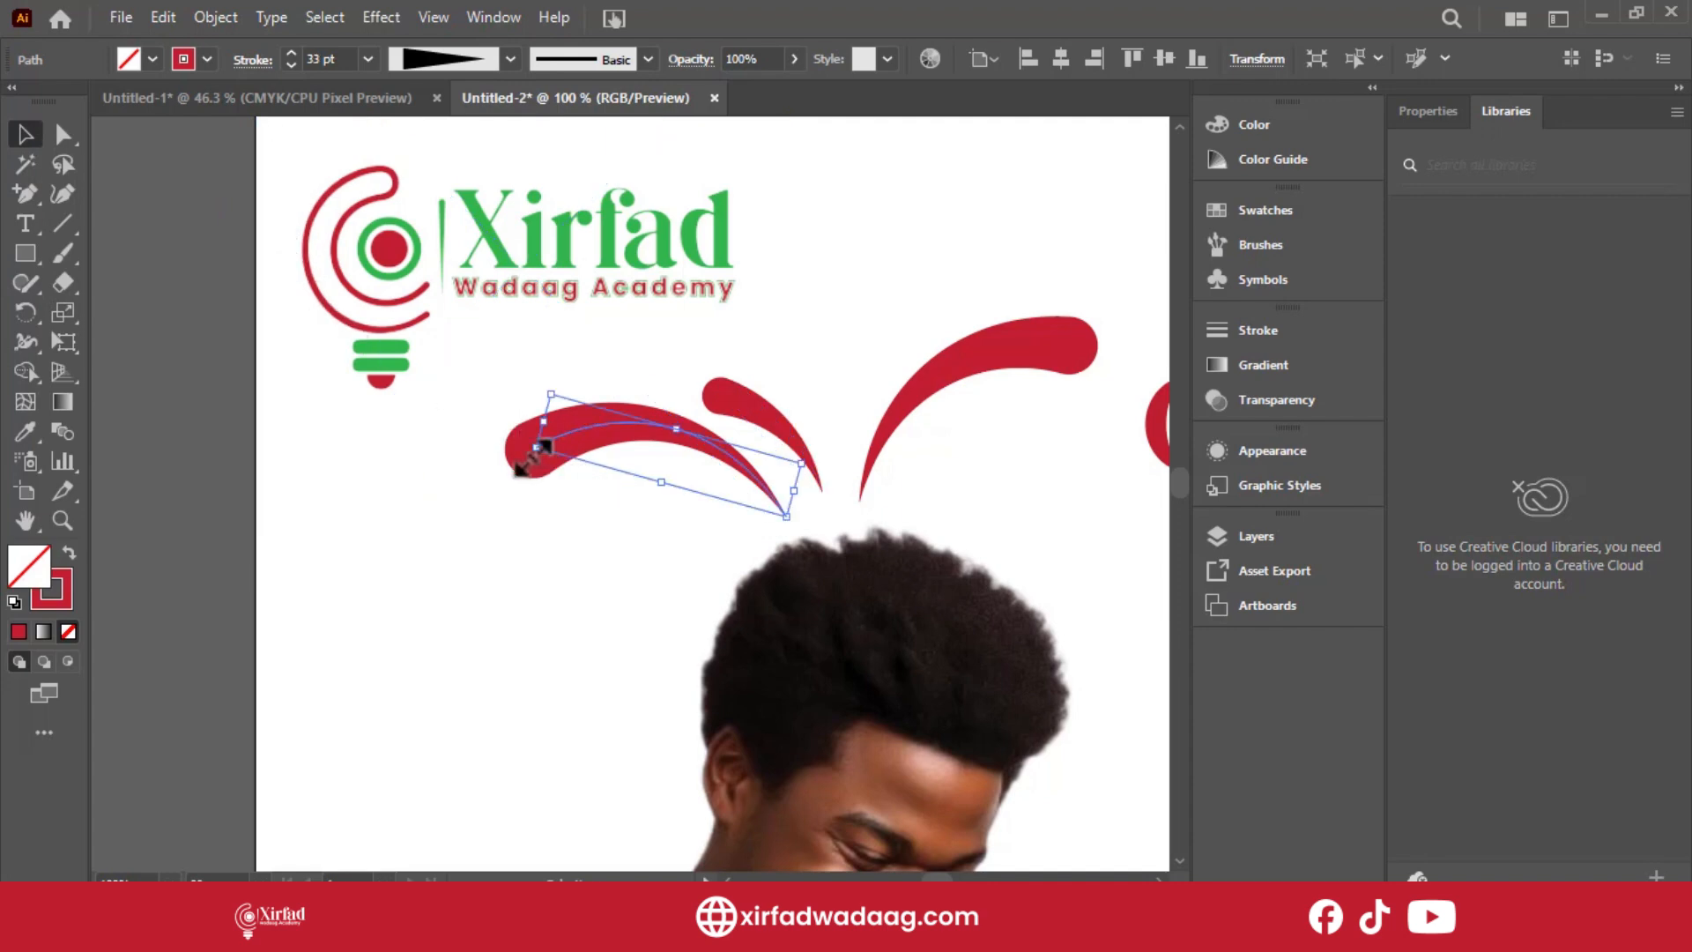
# Tilt the left arc more upright and lengthen the middle arc beside it.
pyautogui.moveTo(526, 450); pyautogui.dragTo(494, 415)
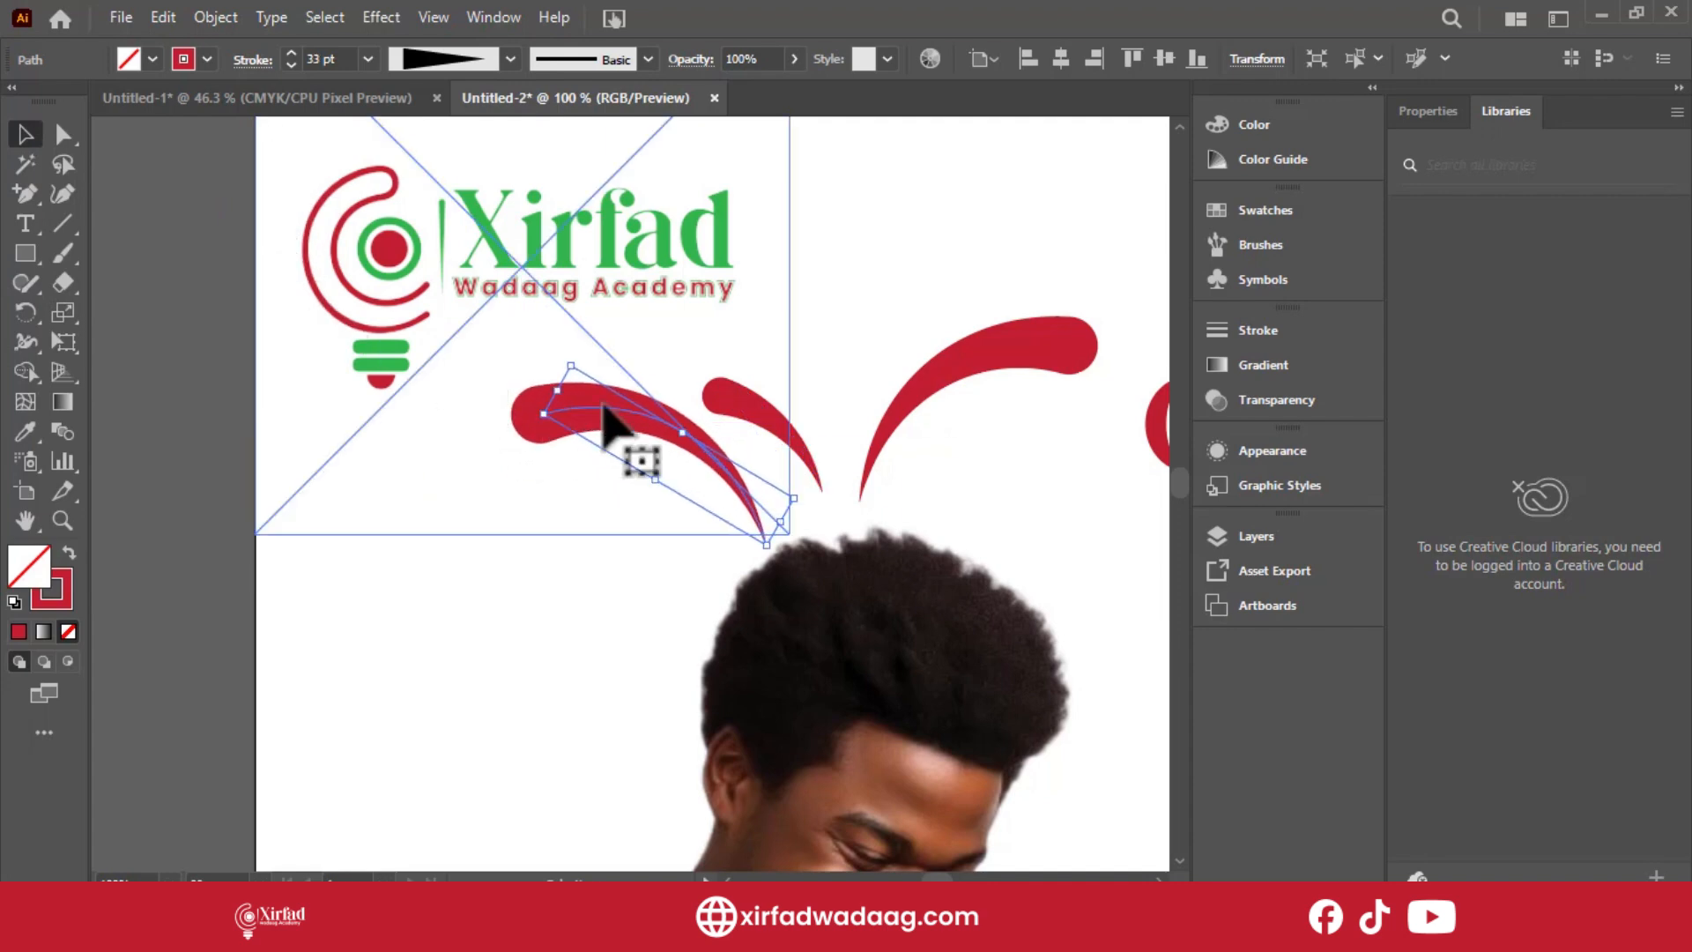
pyautogui.click(787, 405)
pyautogui.moveTo(787, 406); pyautogui.dragTo(761, 369)
pyautogui.moveTo(756, 430)
pyautogui.mouseDown()
pyautogui.moveTo(574, 332)
pyautogui.moveTo(803, 439)
pyautogui.moveTo(850, 491)
pyautogui.moveTo(824, 446)
pyautogui.moveTo(741, 435)
pyautogui.moveTo(788, 429)
pyautogui.mouseUp()
pyautogui.hotkey('ctrl', 'z')
pyautogui.click(901, 335)
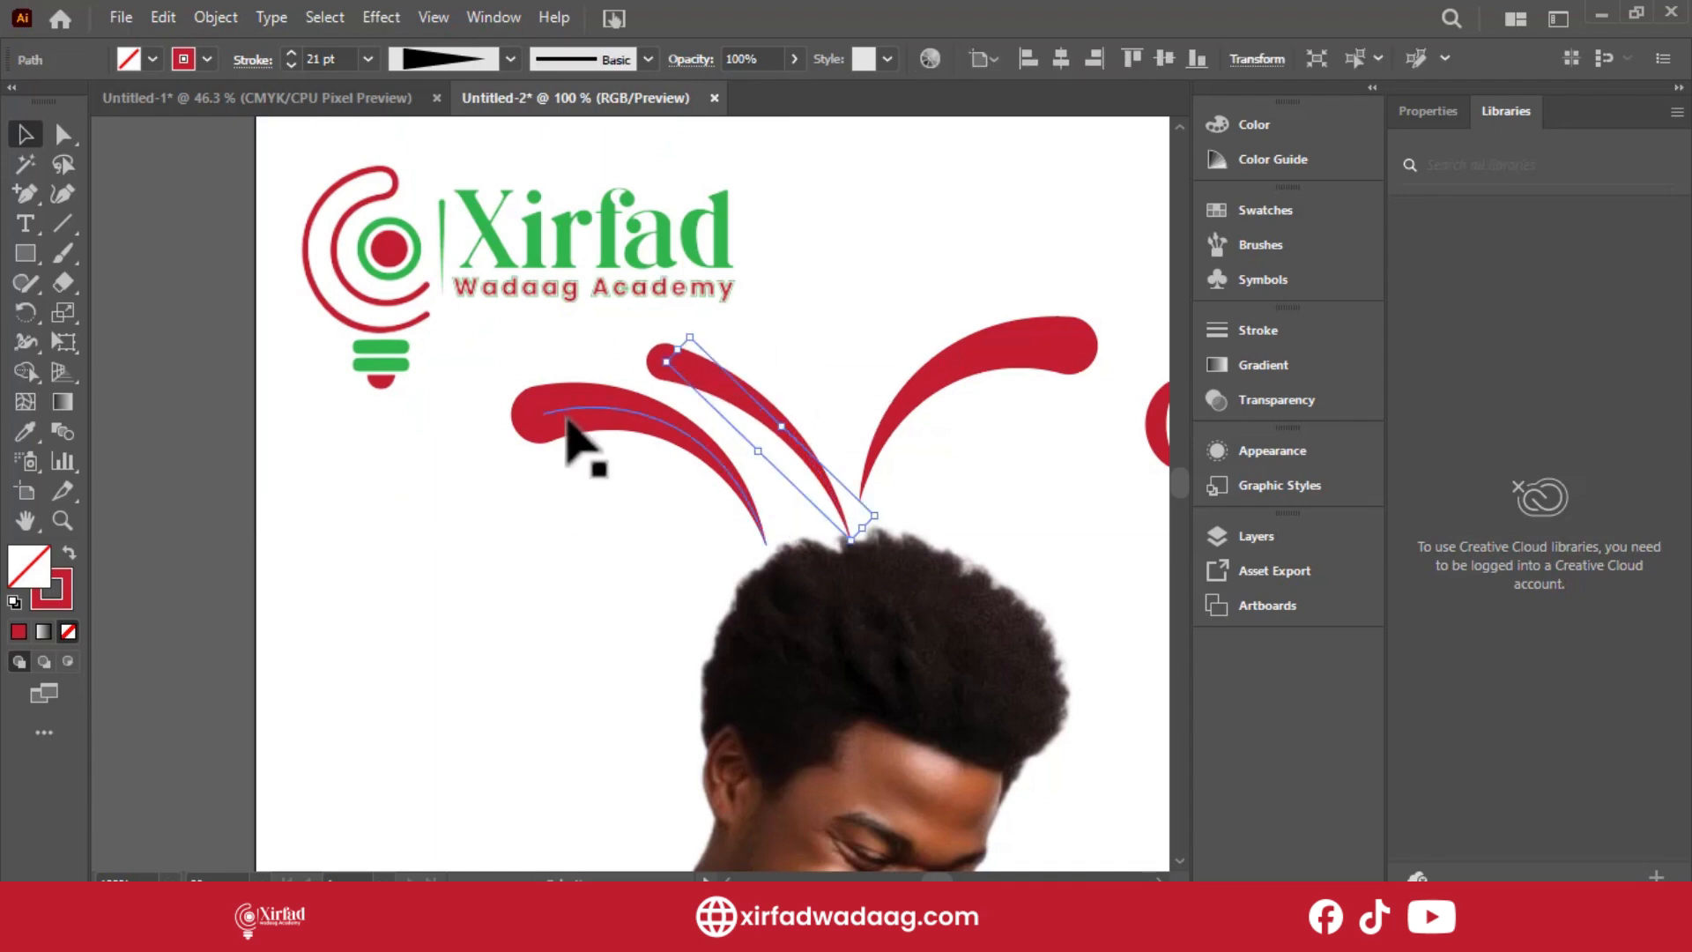
# Lock the man's photo and move the left and middle arcs closer together above his hair.
pyautogui.moveTo(566, 412); pyautogui.dragTo(579, 431)
pyautogui.click(665, 540)
pyautogui.hotkey('ctrl', '2')
pyautogui.moveTo(674, 509); pyautogui.dragTo(597, 393)
pyautogui.moveTo(775, 432); pyautogui.dragTo(776, 390)
pyautogui.click(872, 353)
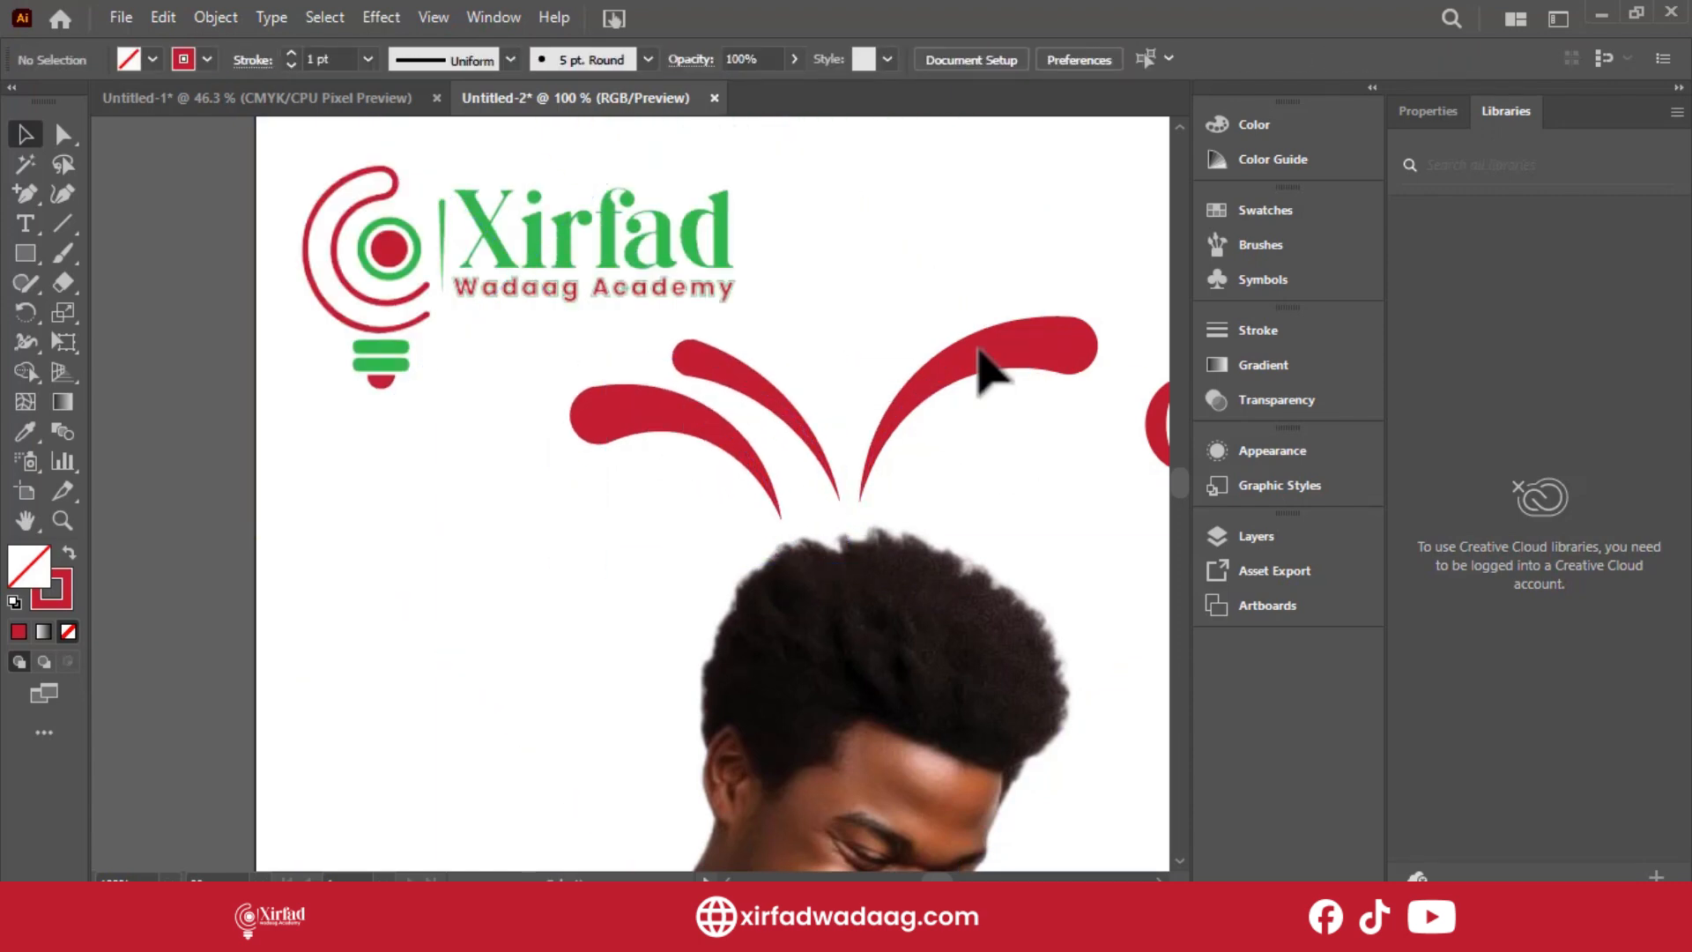
# Adjust the position and tilt of the middle and right arcs so they fan out from the man's head.
pyautogui.moveTo(977, 346); pyautogui.dragTo(985, 361)
pyautogui.moveTo(746, 367); pyautogui.dragTo(747, 361)
pyautogui.moveTo(856, 501); pyautogui.dragTo(837, 518)
pyautogui.click(916, 441)
# Shrink the right arc and reduce the stroke weight of the left and right arcs to make them thinner.
pyautogui.hotkey('ctrl', '0')
pyautogui.click(577, 228)
pyautogui.hotkey('ctrl', '+')
pyautogui.hotkey('ctrl', '+')
pyautogui.hotkey('ctrl', '+')
pyautogui.hotkey('ctrl', '+')
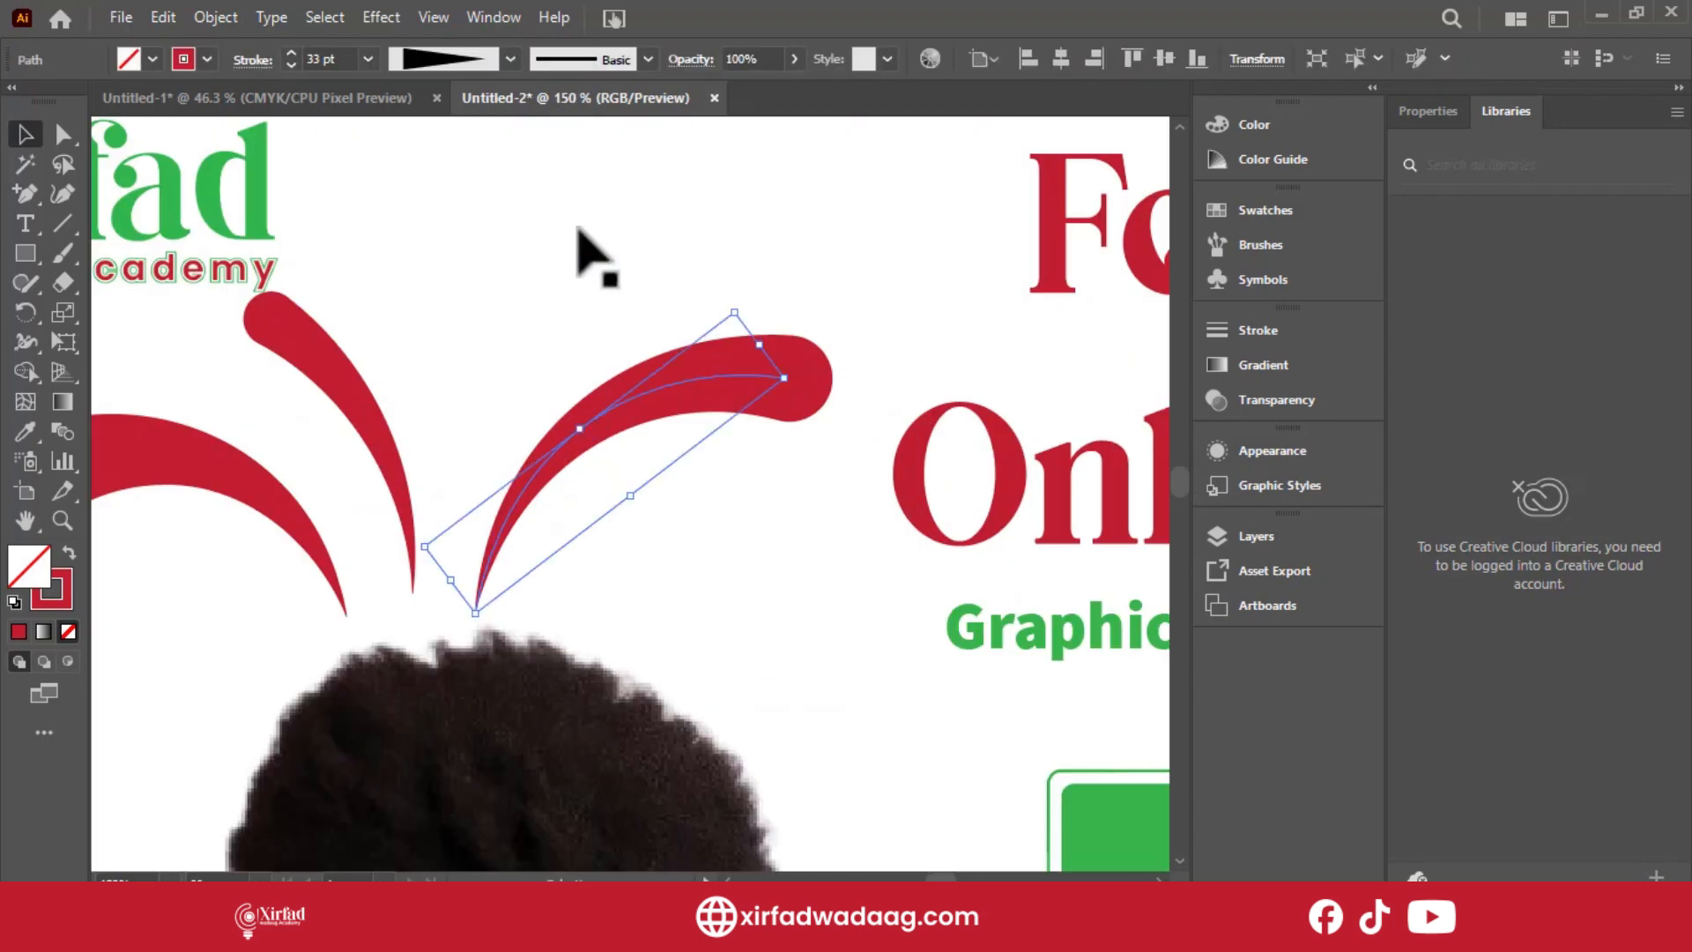
pyautogui.moveTo(783, 376); pyautogui.dragTo(719, 413)
pyautogui.click(291, 65)
pyautogui.click(291, 66)
pyautogui.click(243, 476)
pyautogui.click(289, 66)
pyautogui.click(291, 66)
pyautogui.click(267, 299)
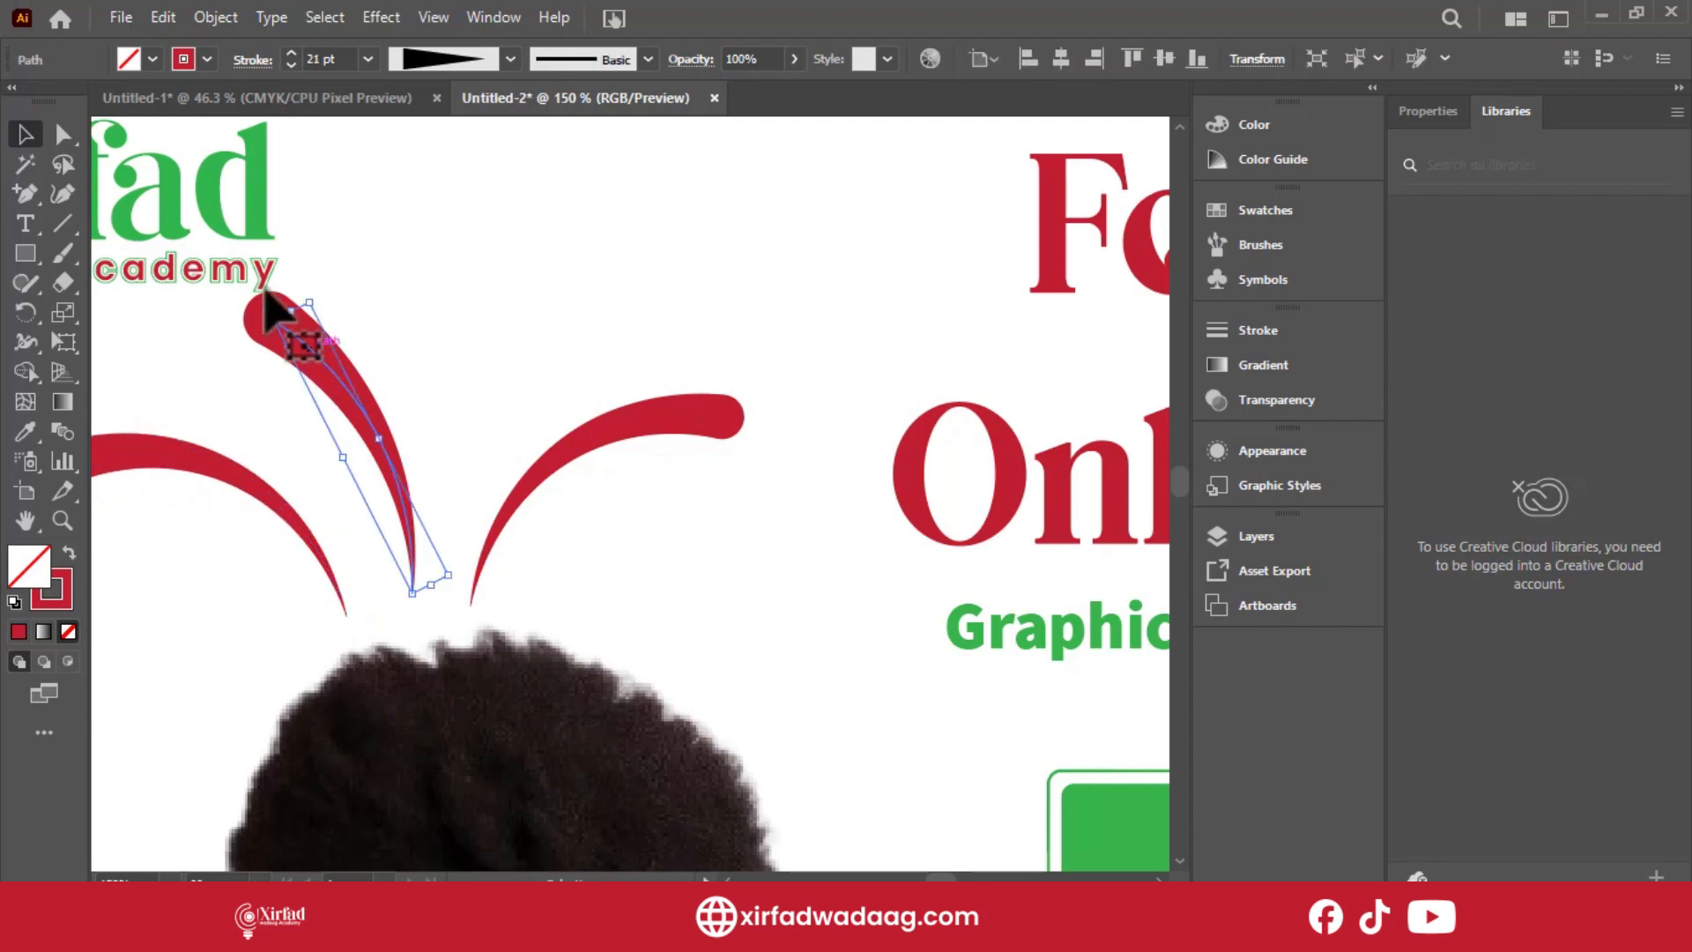
# Unlock the locked artwork and scale down the academy logo in the artboard's upper left corner.
pyautogui.click(389, 248)
pyautogui.hotkey('ctrl', '0')
pyautogui.hotkey('ctrl', 'alt', '2')
pyautogui.click(344, 406)
pyautogui.click(379, 155)
pyautogui.moveTo(380, 155); pyautogui.dragTo(380, 164)
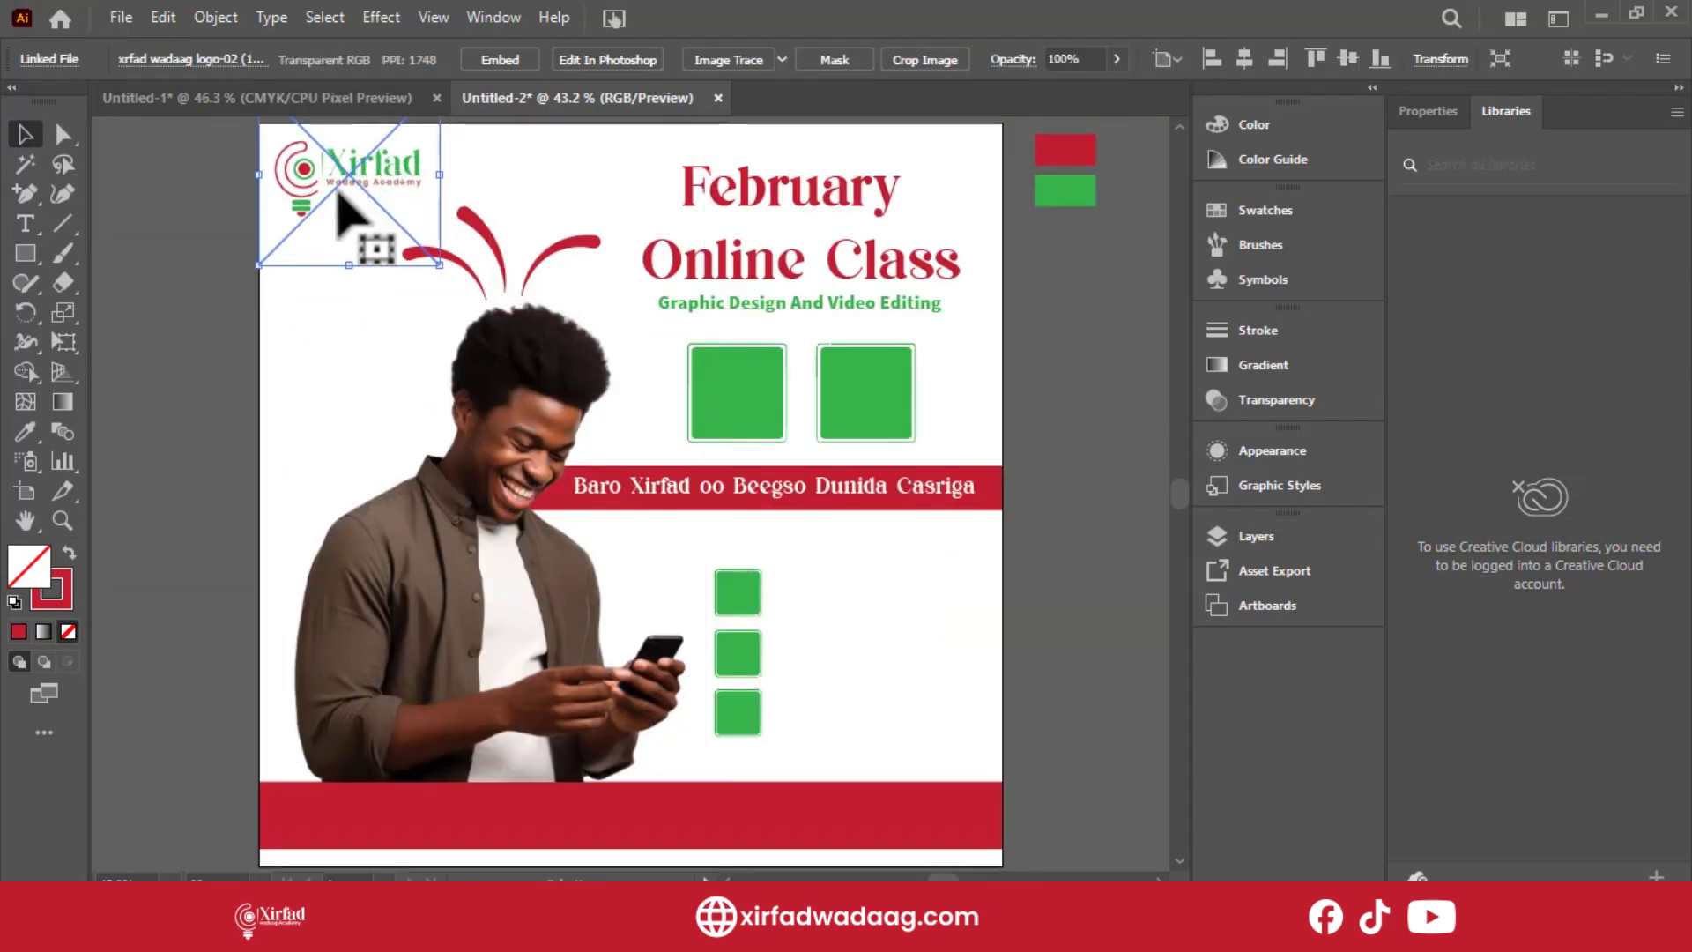
pyautogui.click(194, 393)
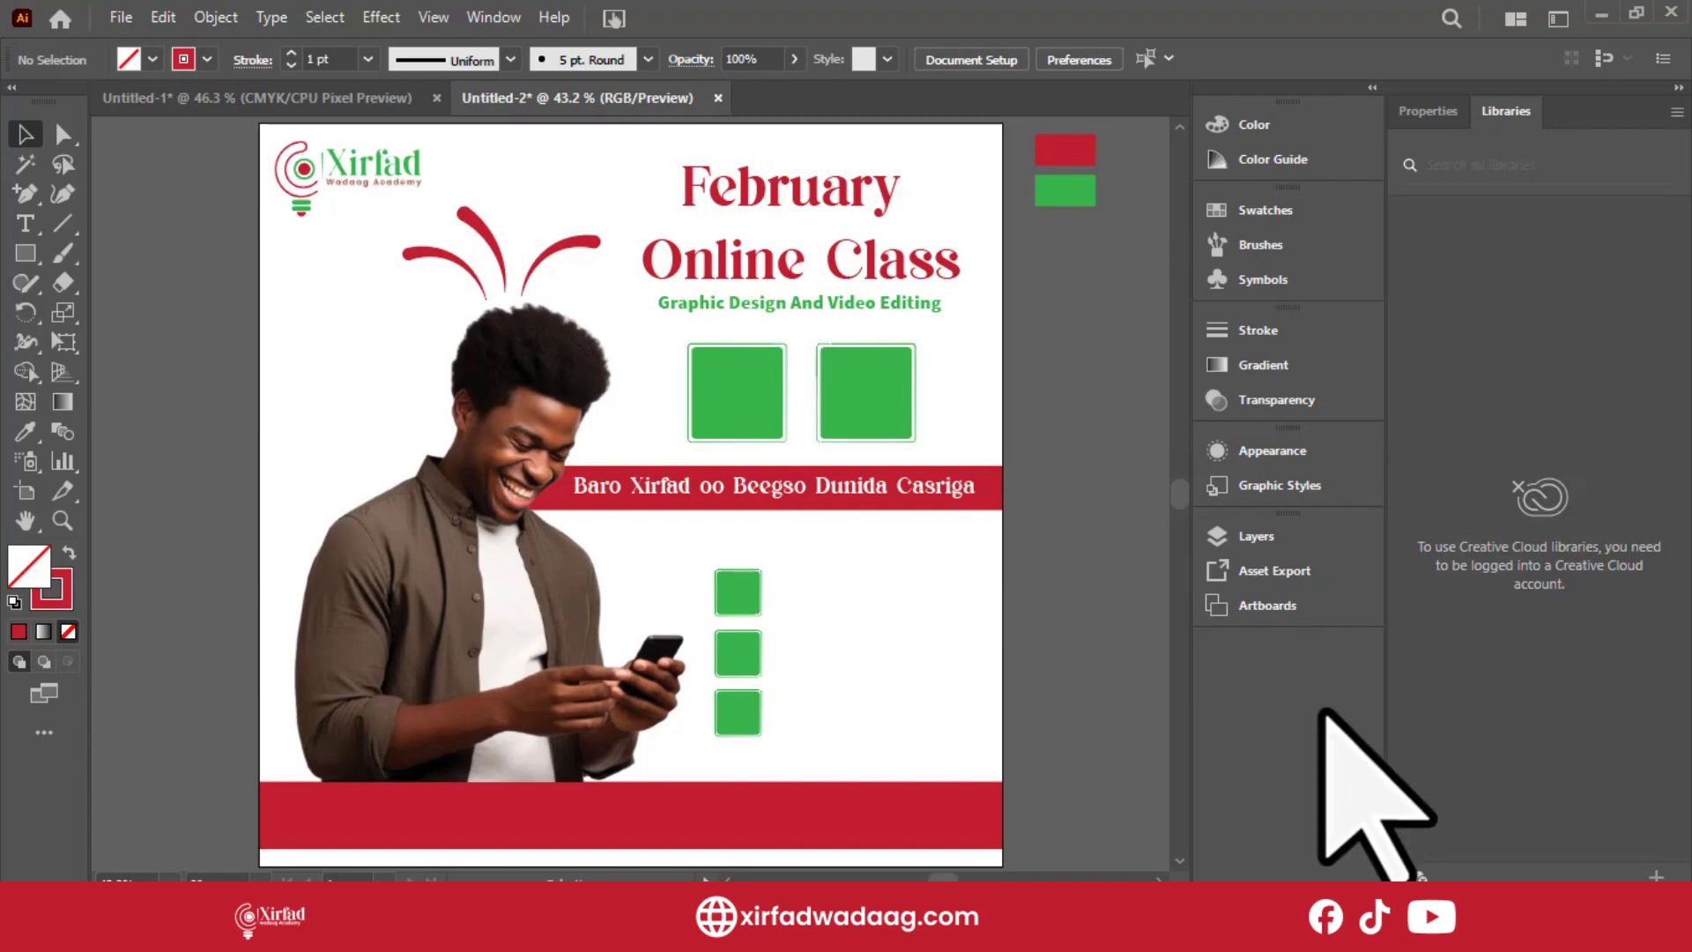
# Get a calendar icon and a clock icon from Flaticon in the browser and place them beside the Illustrator artboard.
pyautogui.click(1529, 922)
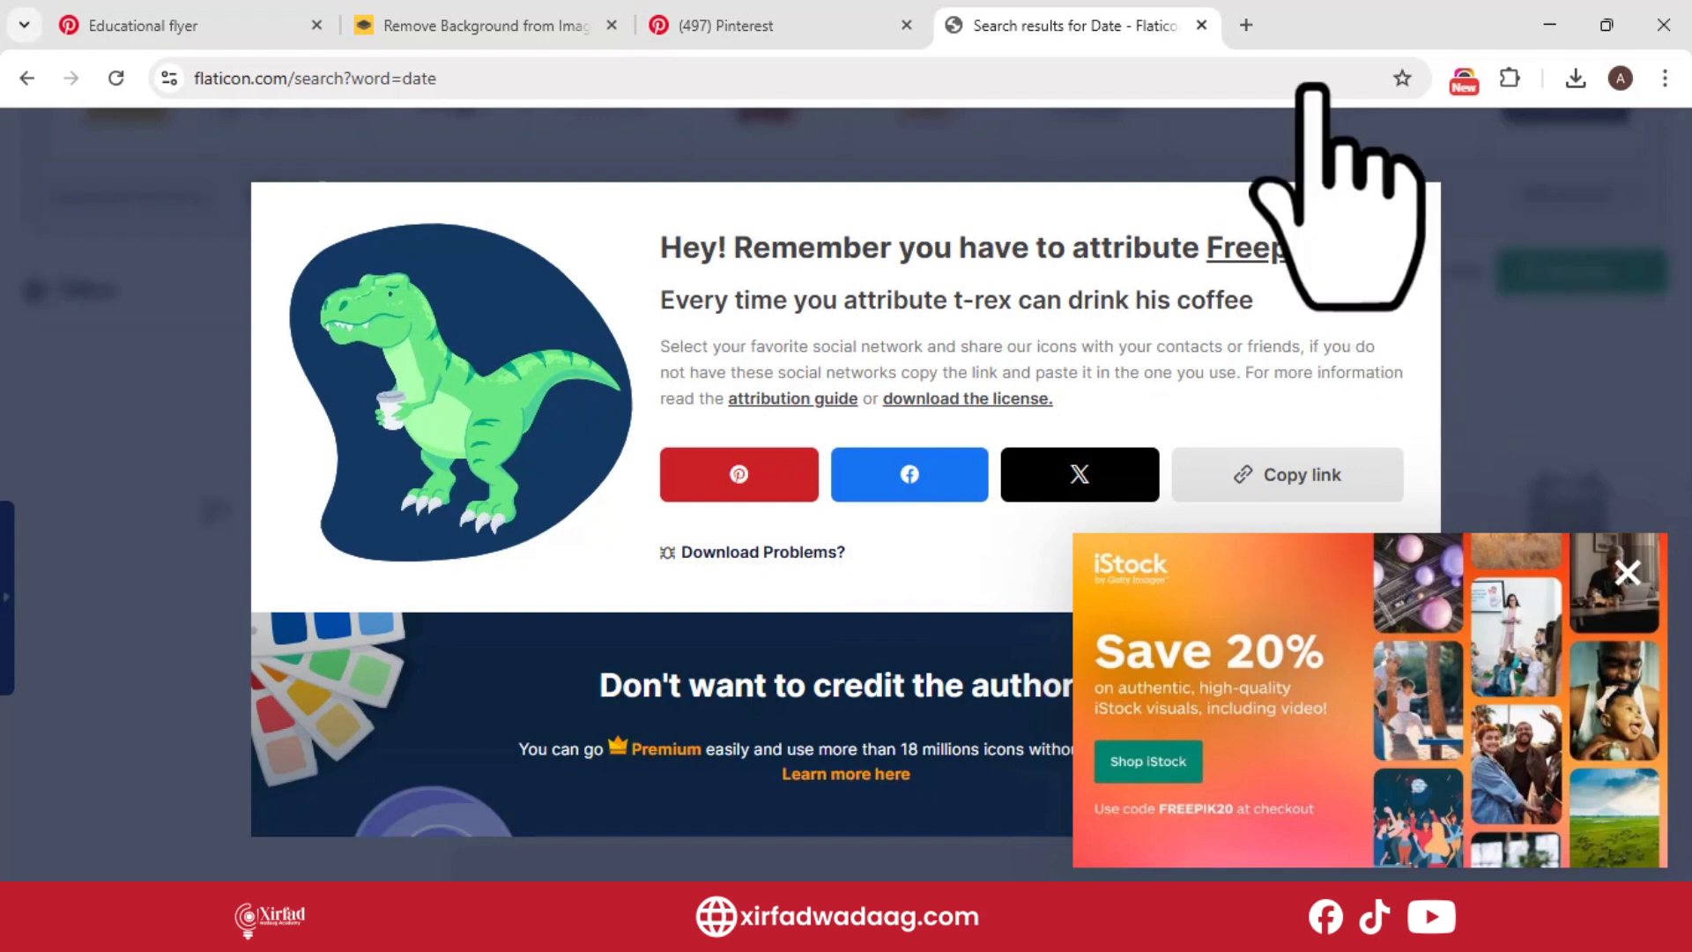
pyautogui.click(1408, 211)
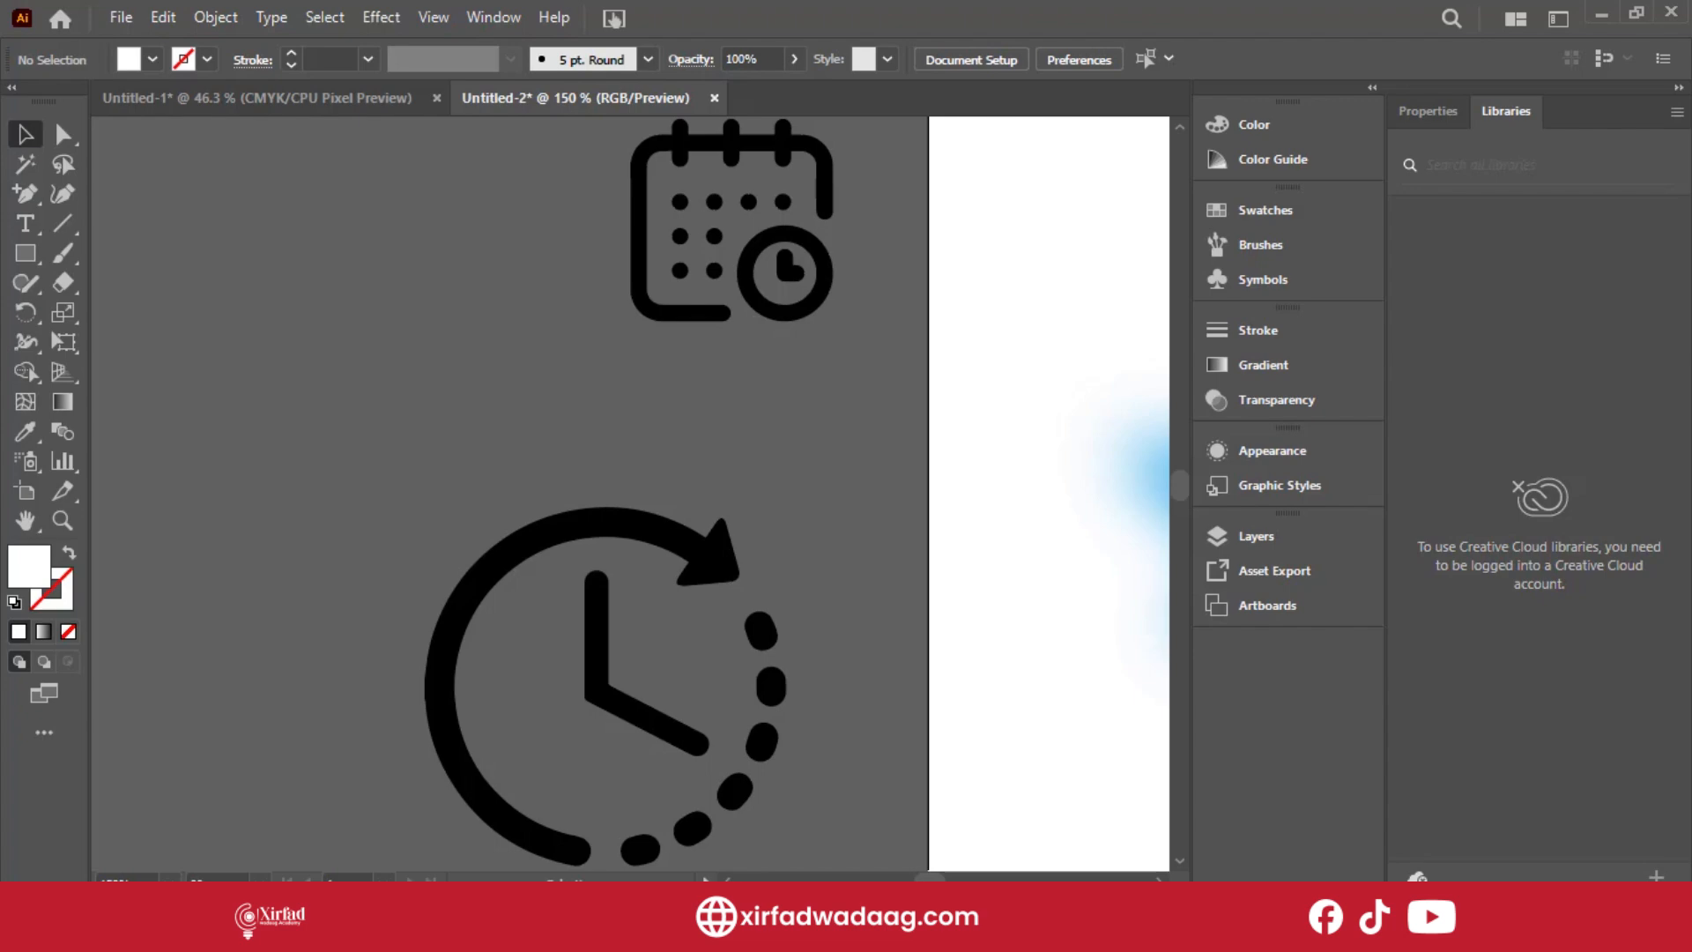
pyautogui.hotkey('ctrl', '-')
pyautogui.hotkey('ctrl', '-')
pyautogui.hotkey('ctrl', '-')
pyautogui.hotkey('ctrl', '-')
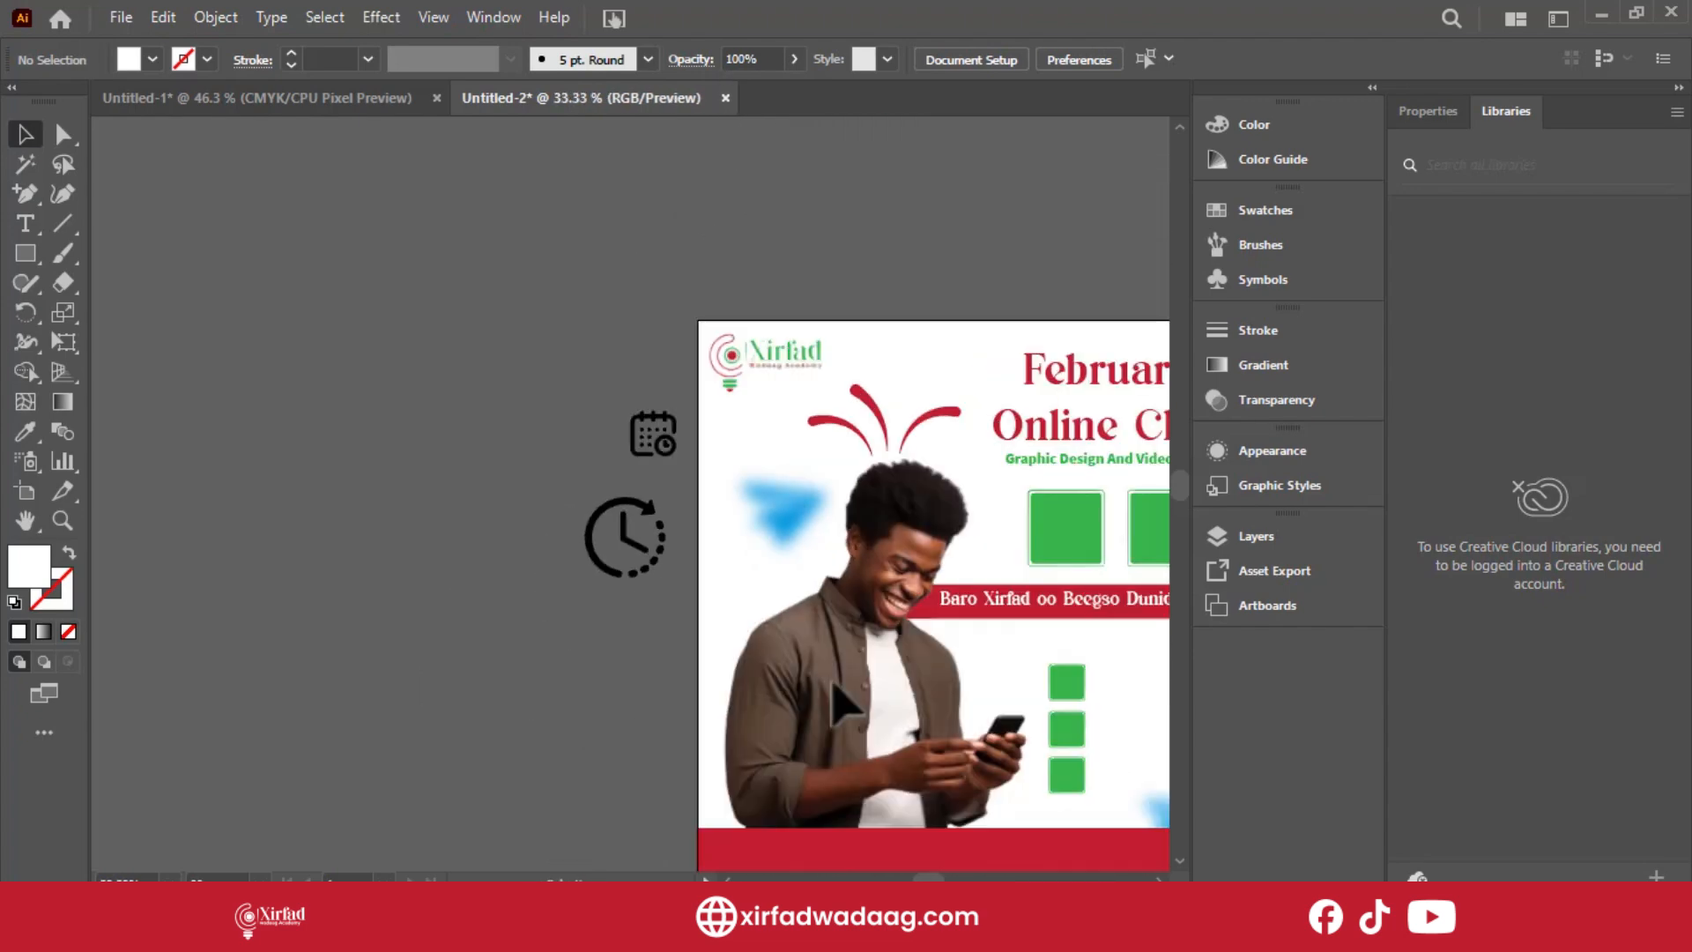
# Move the clock icon onto the top small green box beside the phone and shrink it to fit inside.
pyautogui.hscroll(6, 831, 682)
pyautogui.scroll(-3, 831, 682)
pyautogui.moveTo(247, 320); pyautogui.dragTo(676, 494)
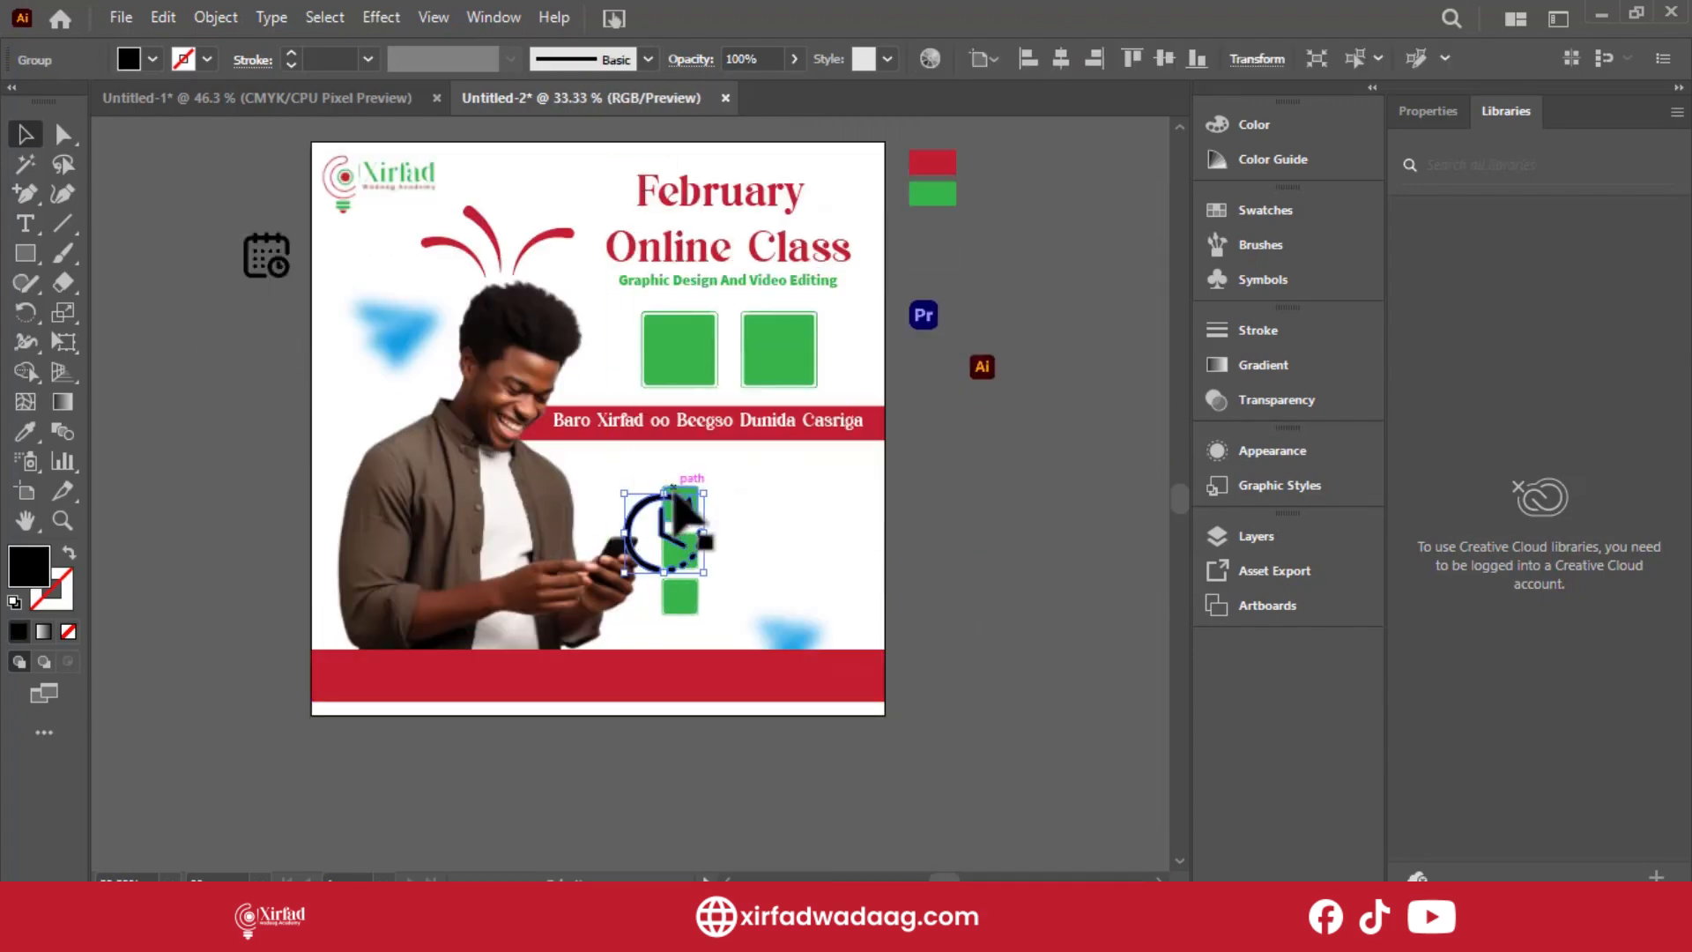
pyautogui.hotkey('ctrl', '+')
pyautogui.hotkey('ctrl', '+')
pyautogui.hotkey('ctrl', '+')
pyautogui.hotkey('ctrl', '+')
pyautogui.hotkey('ctrl', '+')
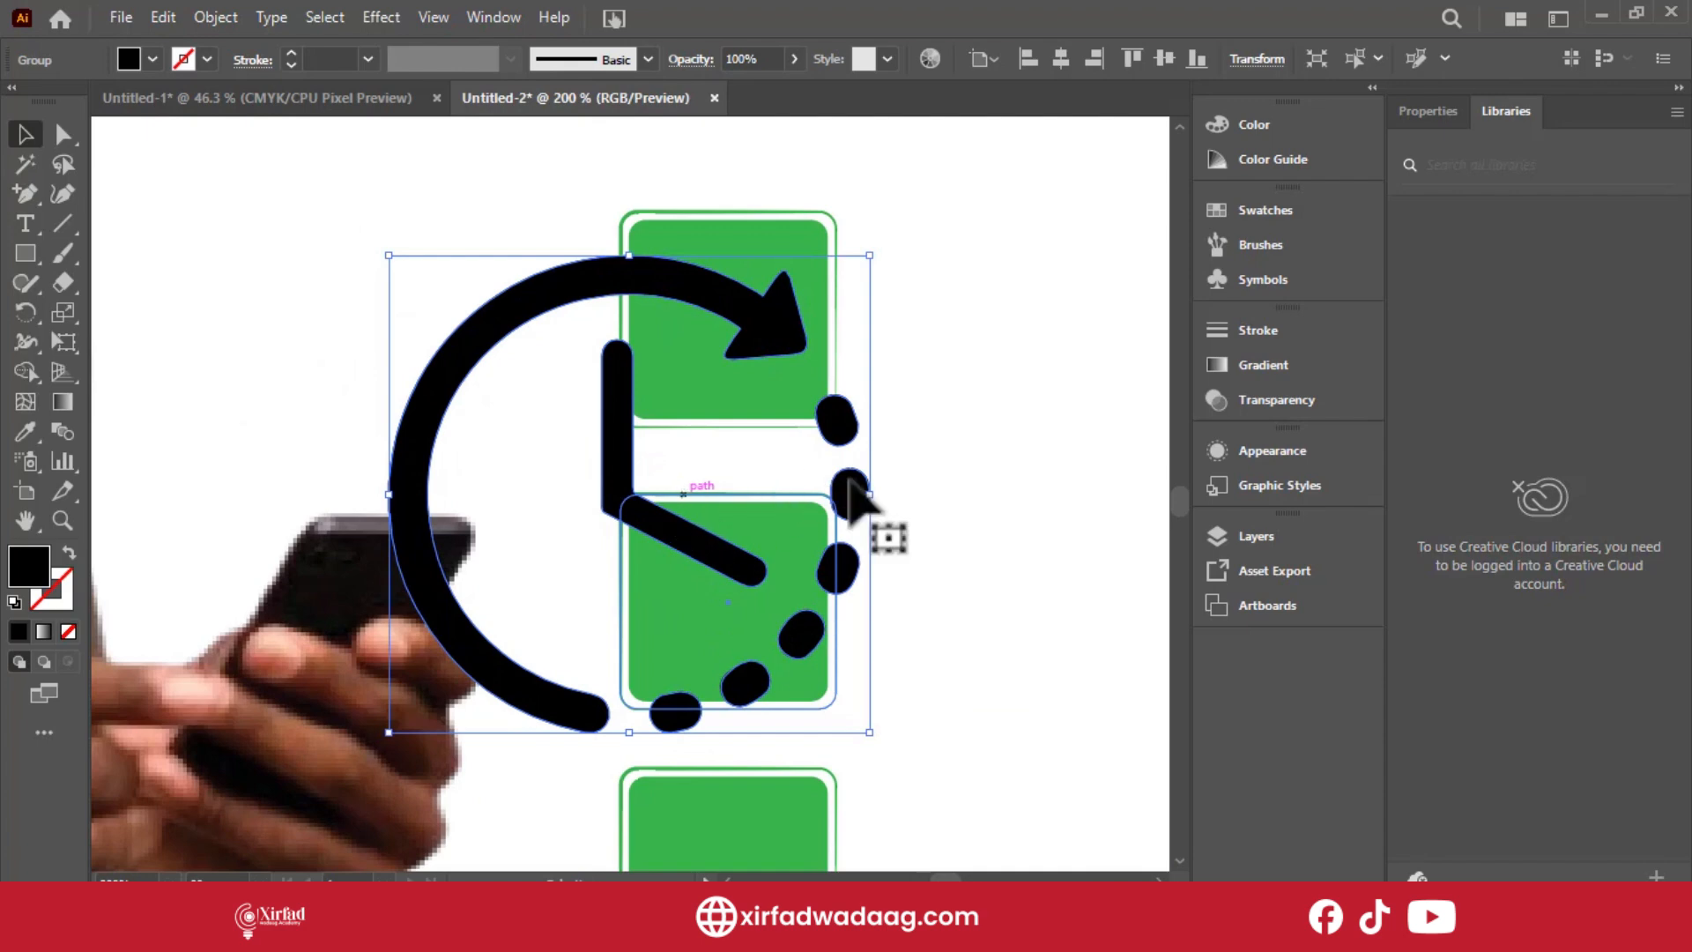
pyautogui.moveTo(871, 495); pyautogui.dragTo(725, 320)
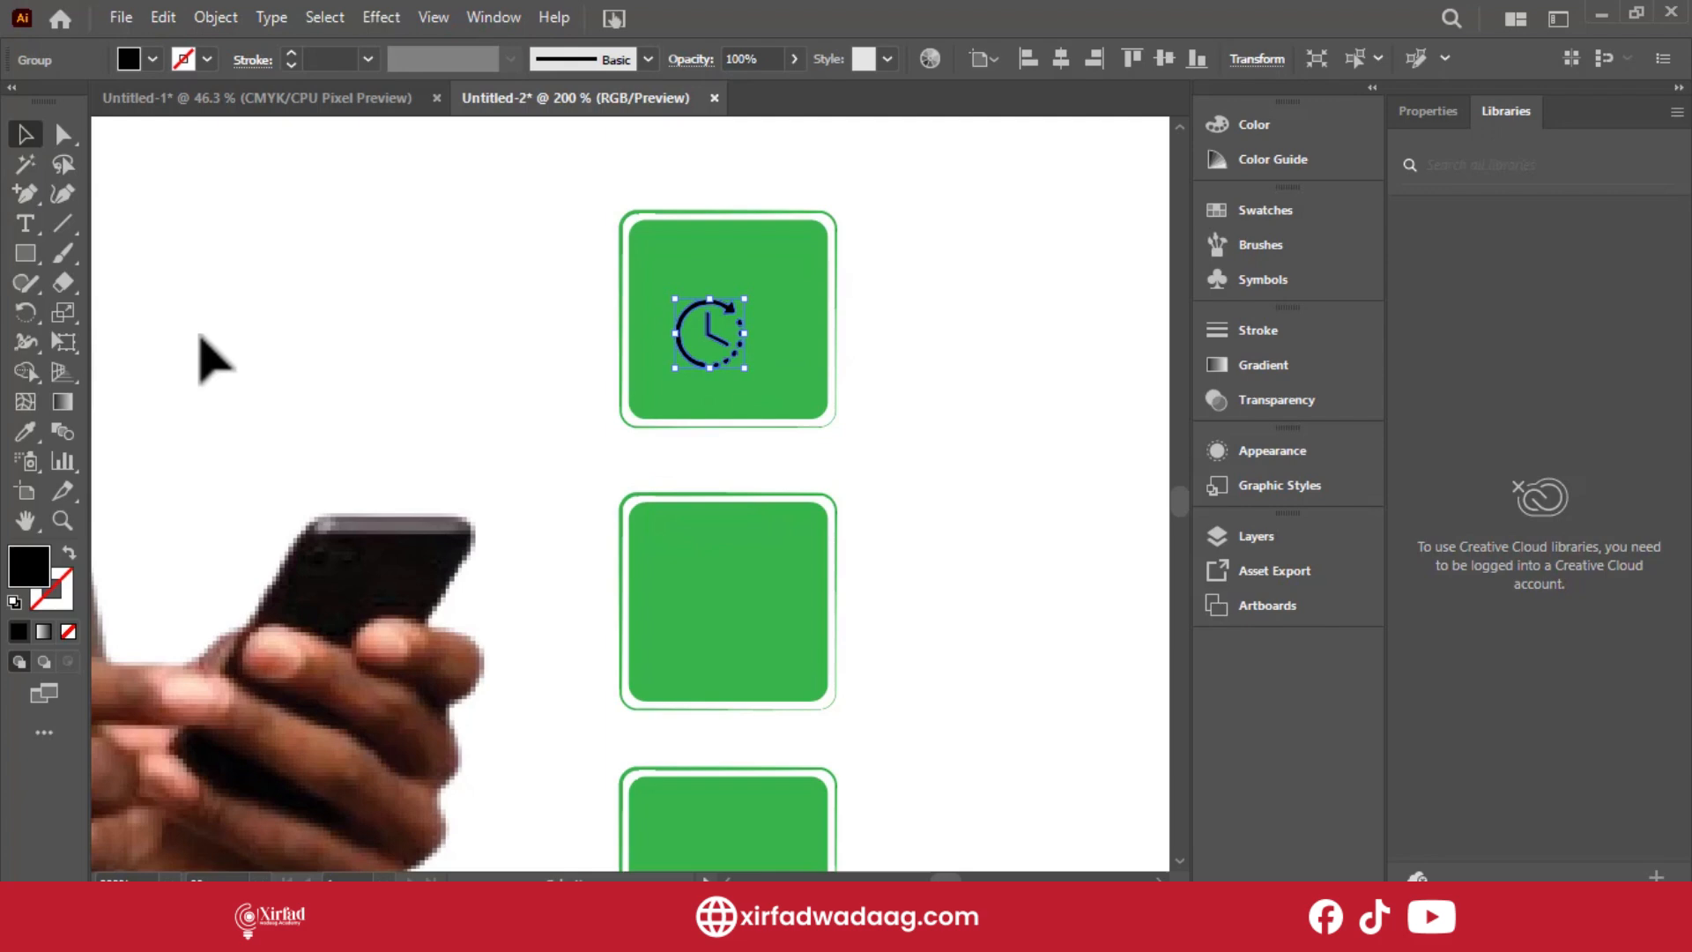
# Recolor the clock icon white by sampling the artboard background, and enlarge and center it in its green box.
pyautogui.click(27, 433)
pyautogui.click(480, 231)
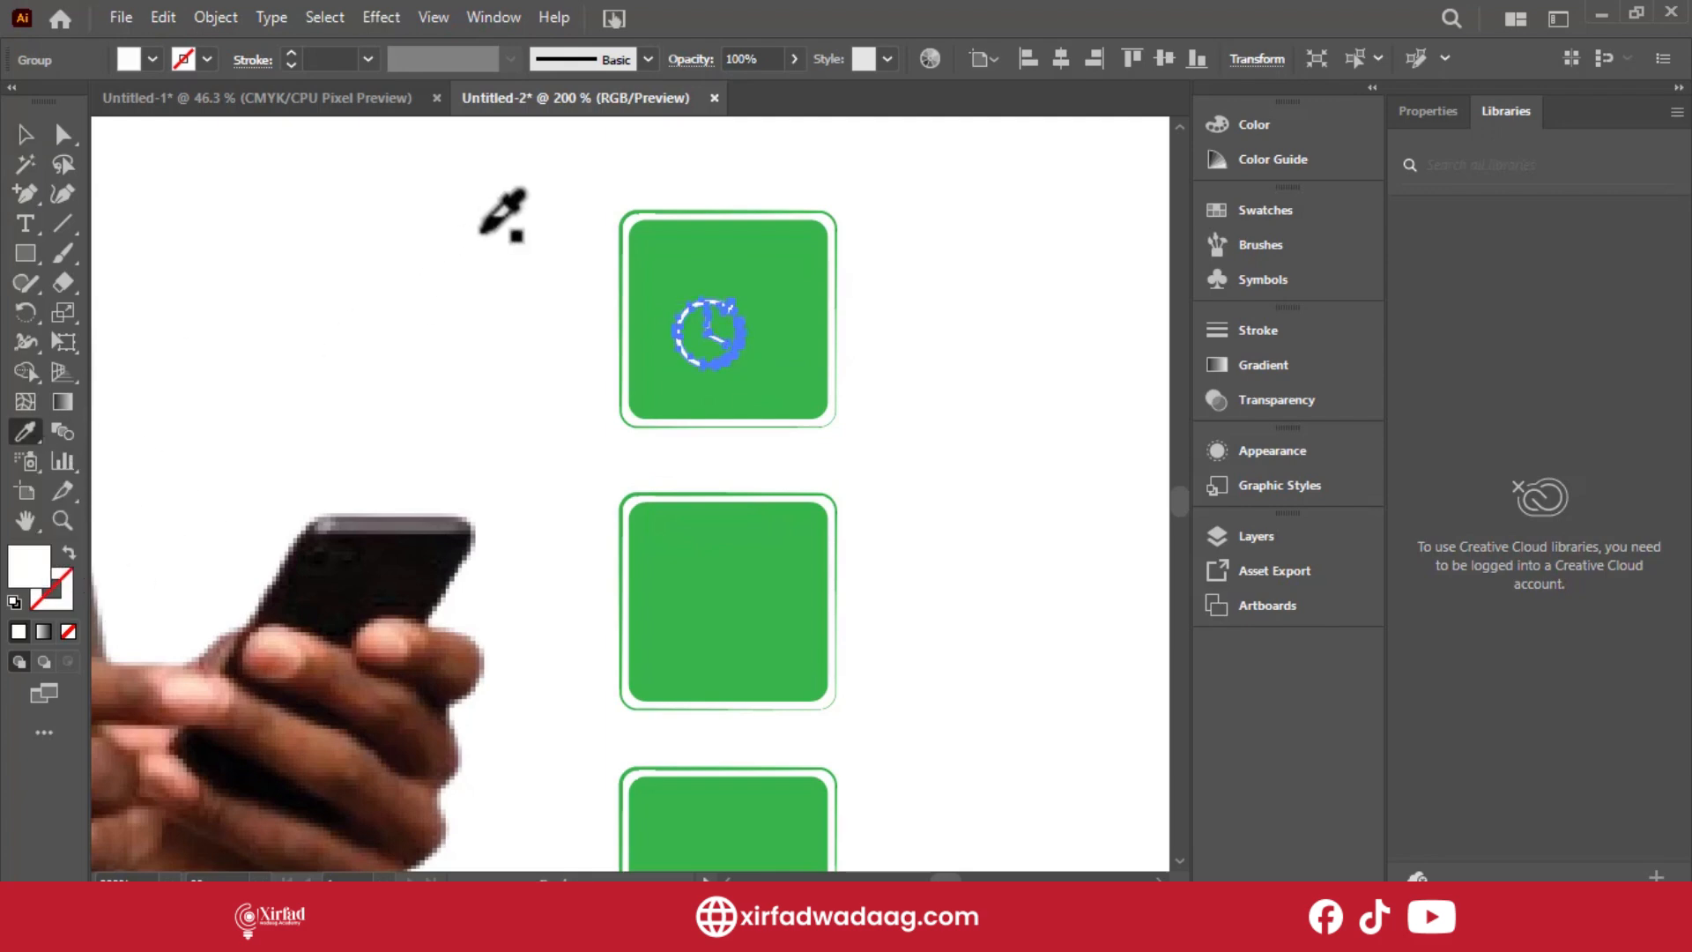
pyautogui.click(24, 134)
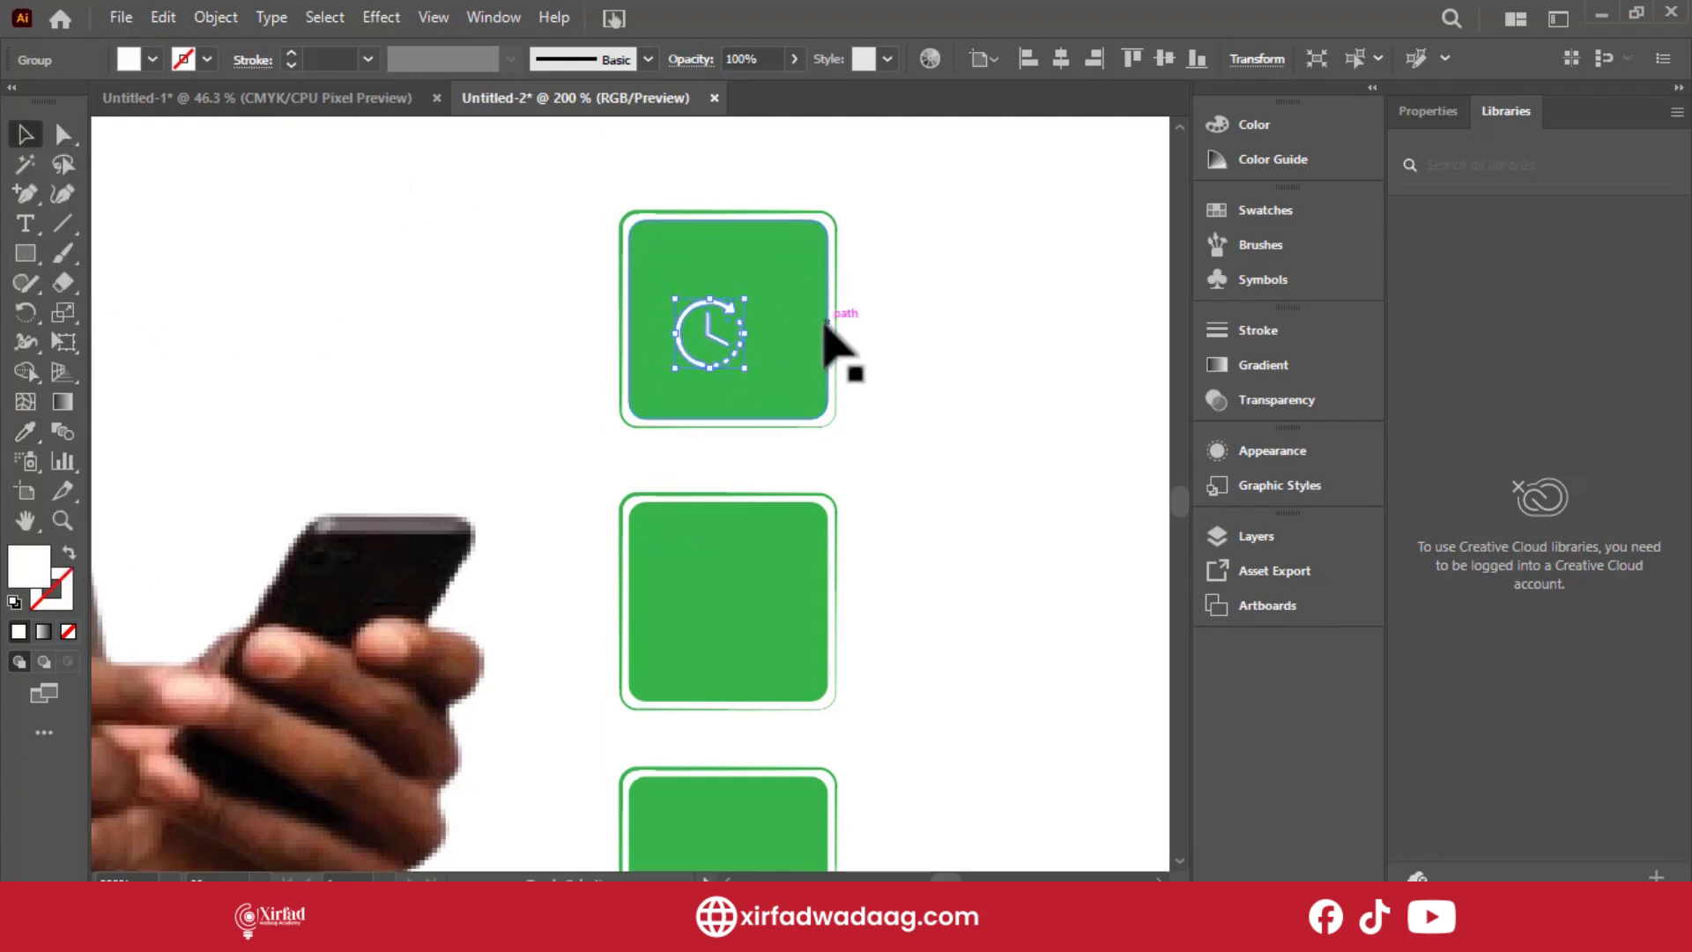
pyautogui.press('alt')
pyautogui.moveTo(754, 335); pyautogui.dragTo(774, 333)
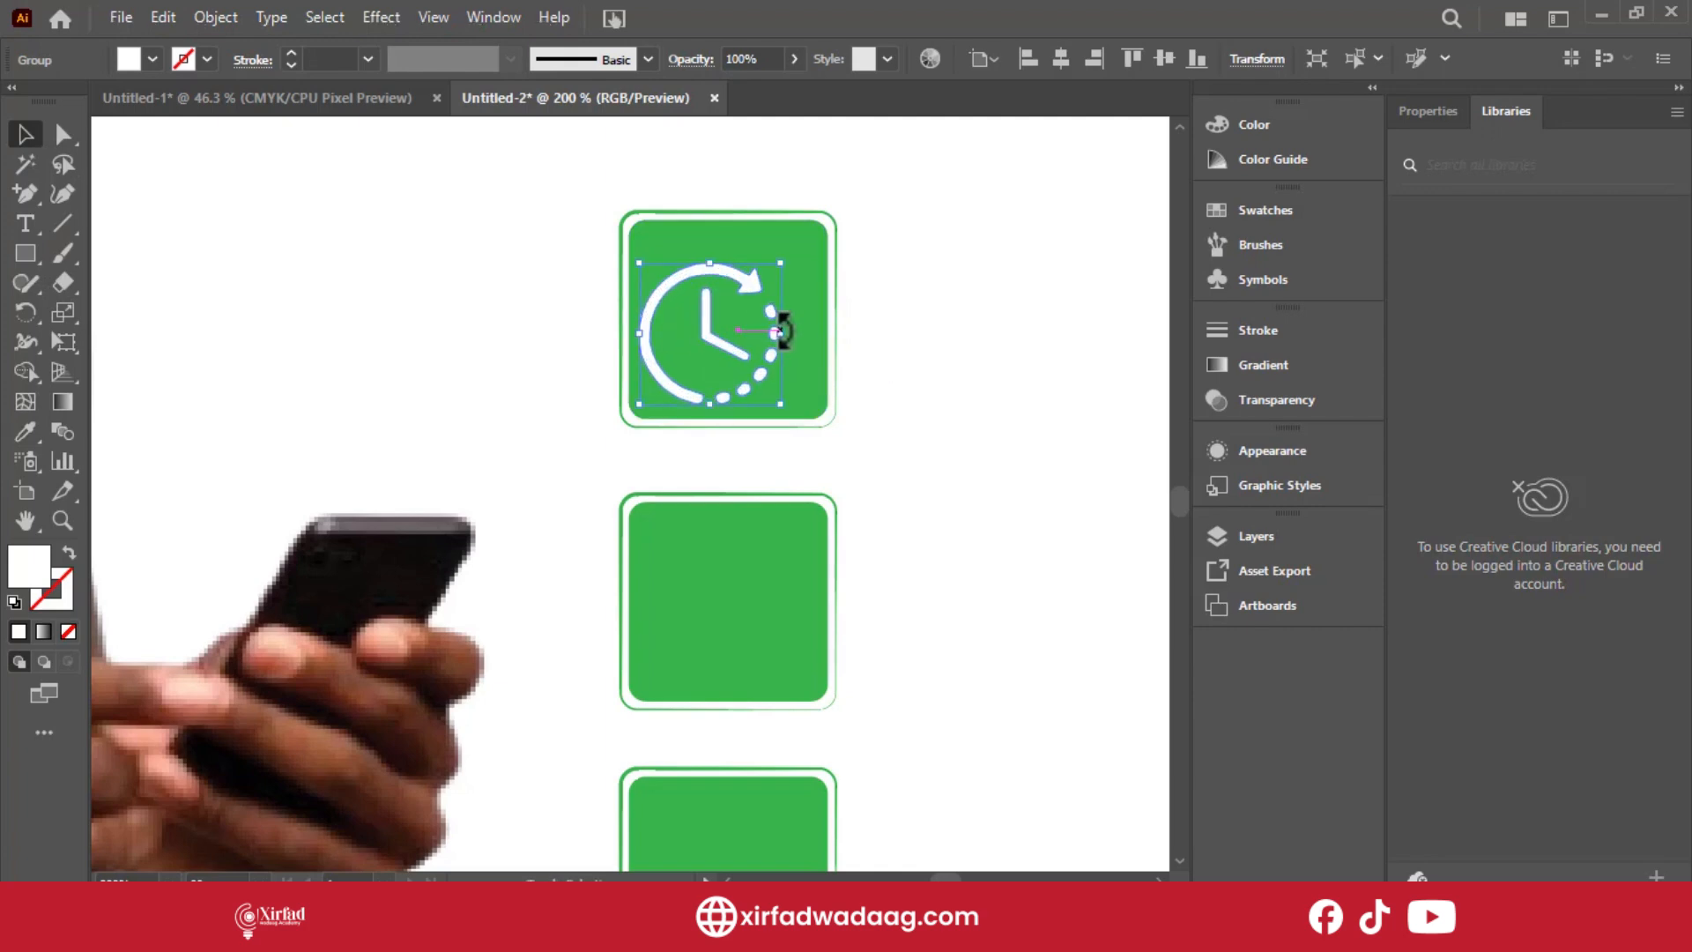
pyautogui.moveTo(732, 275); pyautogui.dragTo(756, 255)
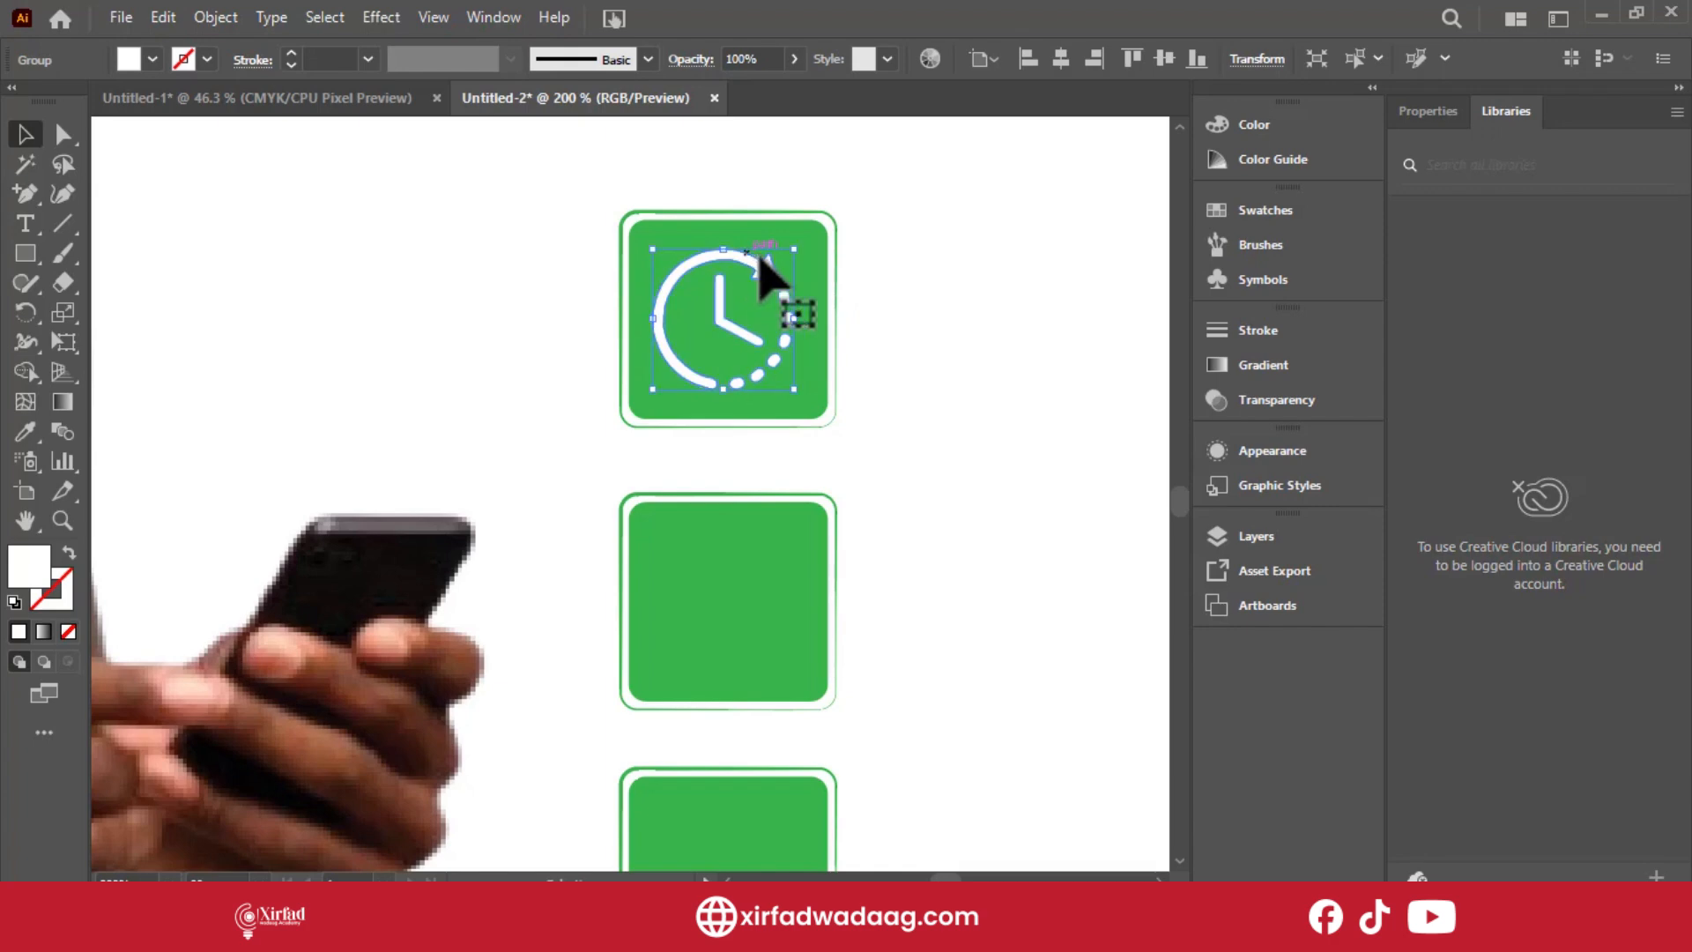
pyautogui.click(936, 327)
pyautogui.hotkey('ctrl', '0')
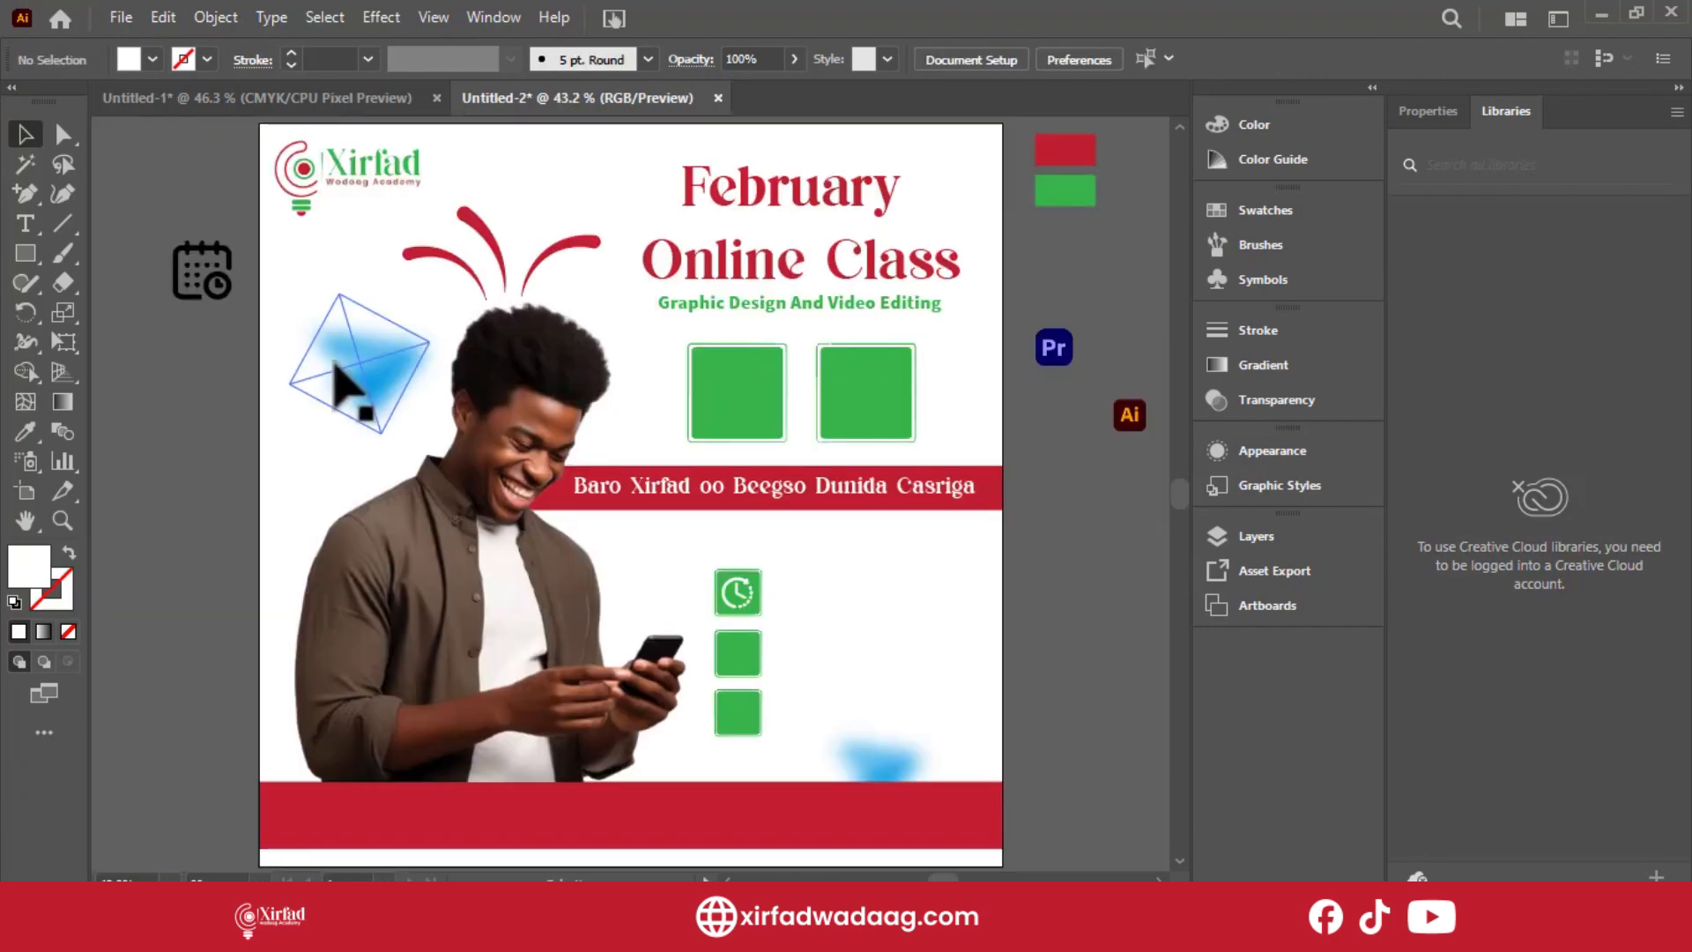
# Move the calendar icon from beside the artboard onto the middle small green box.
pyautogui.moveTo(199, 296); pyautogui.dragTo(747, 657)
pyautogui.hotkey('ctrl', '+')
pyautogui.hotkey('ctrl', '+')
pyautogui.hotkey('ctrl', '+')
pyautogui.hotkey('ctrl', '+')
pyautogui.hotkey('ctrl', '+')
pyautogui.hotkey('ctrl', '+')
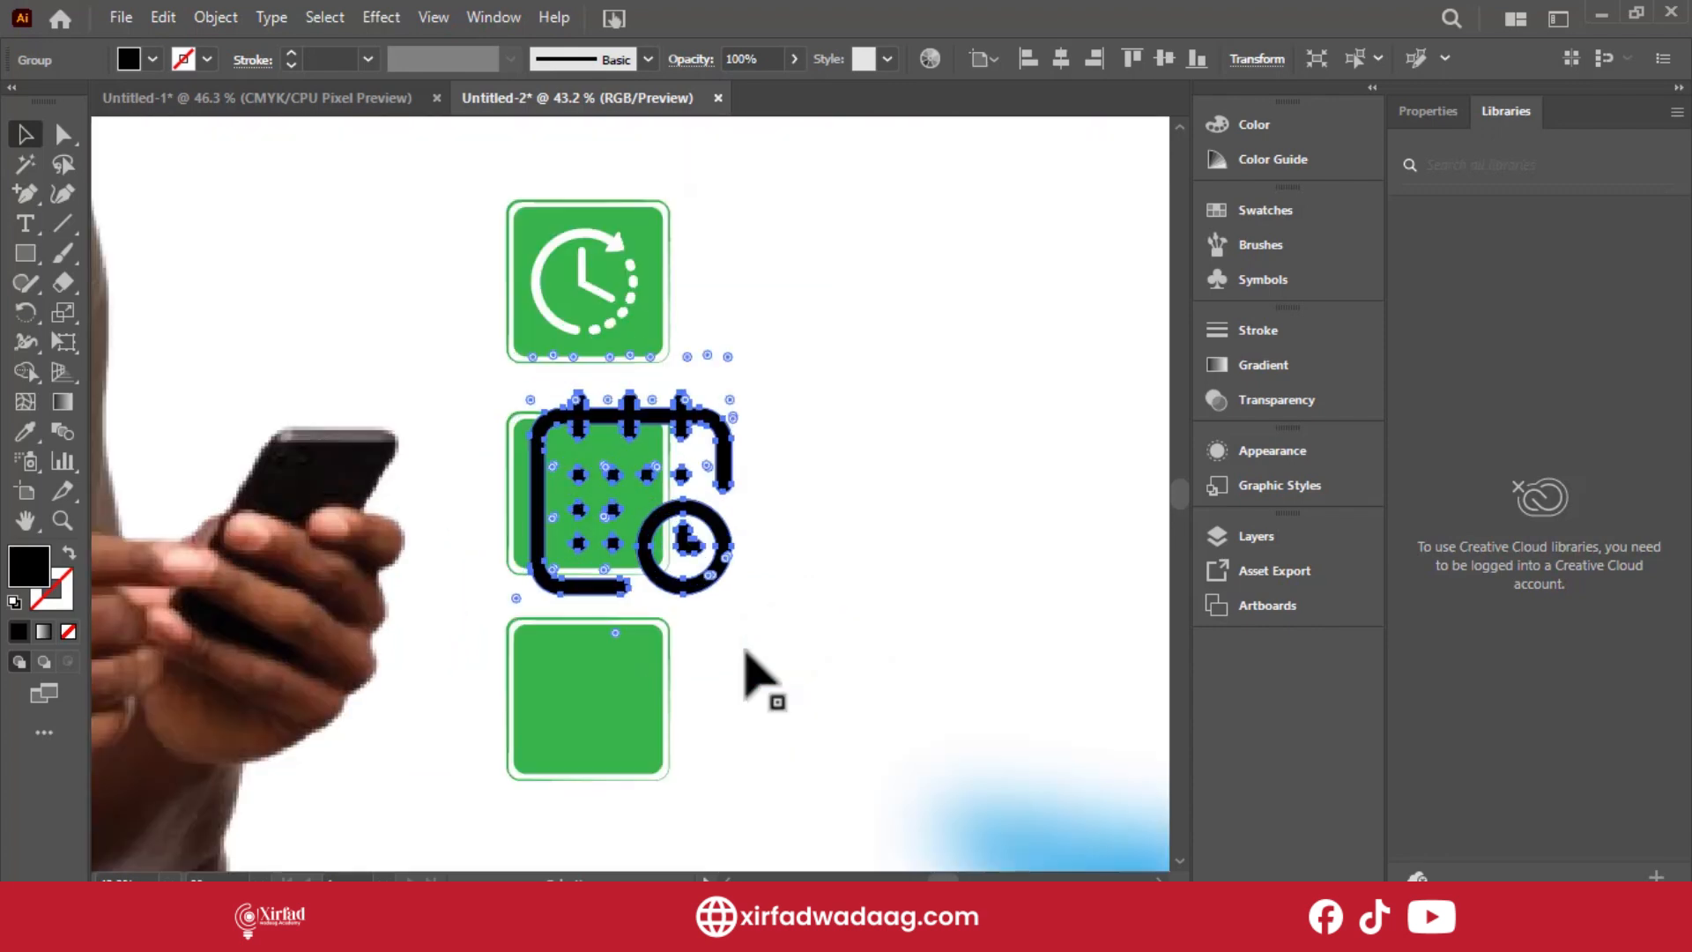
# Recolor the calendar icon white with the Eyedropper and scale it down to sit centered in its green box.
pyautogui.press('i')
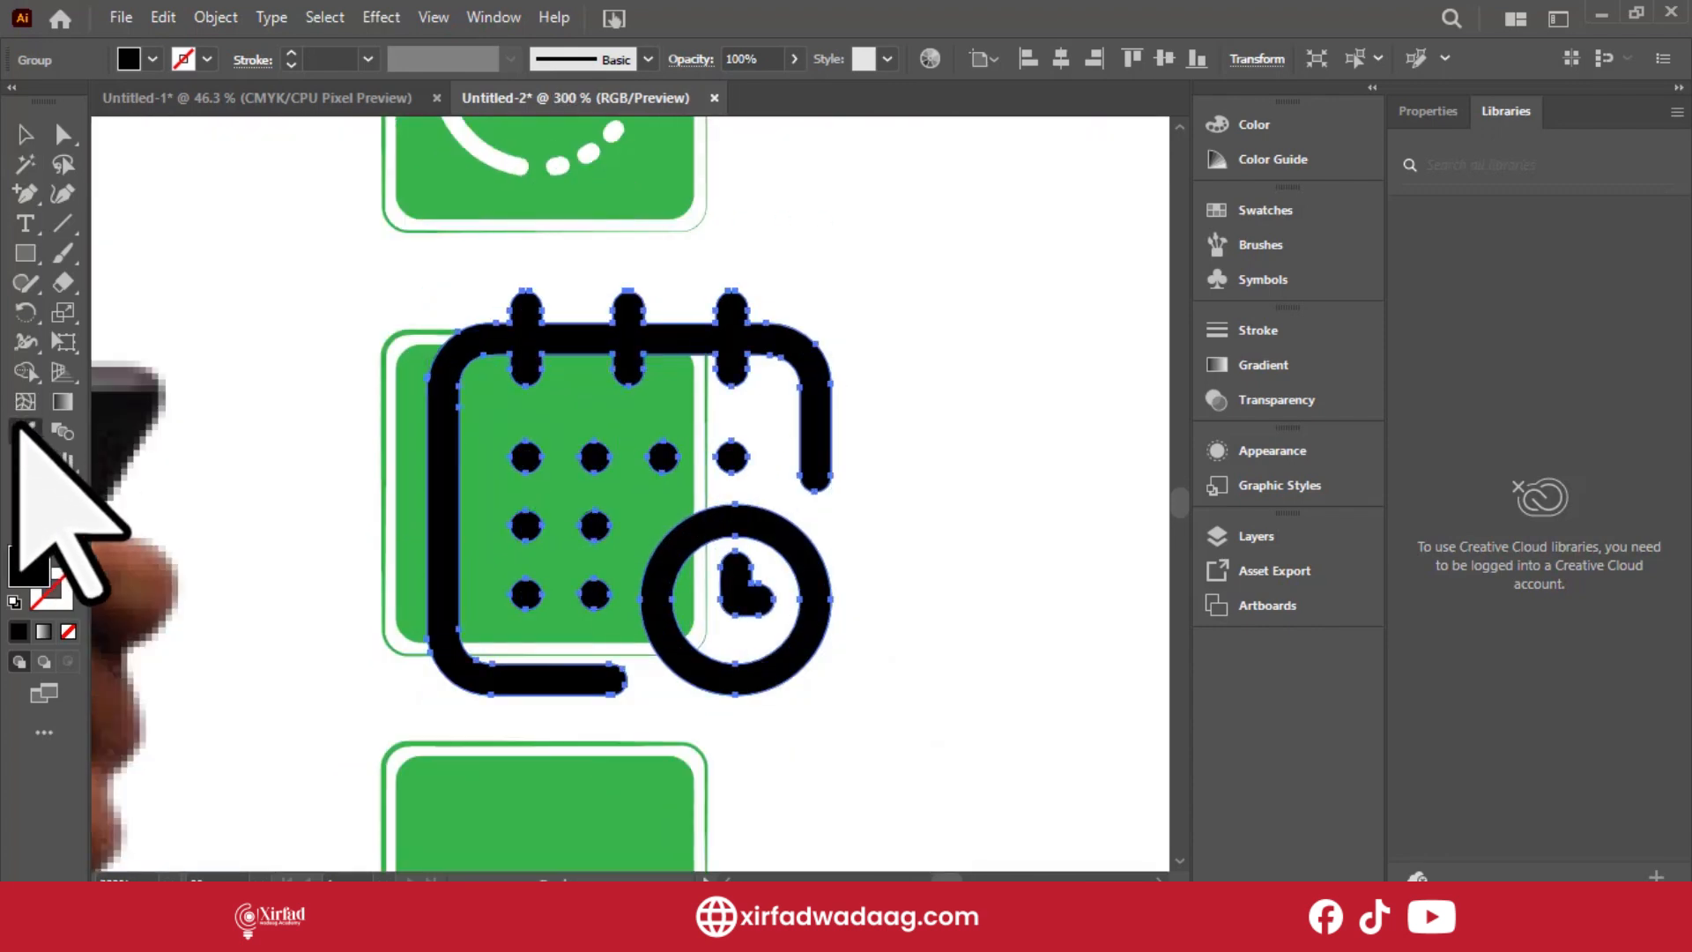
pyautogui.click(919, 241)
pyautogui.click(26, 134)
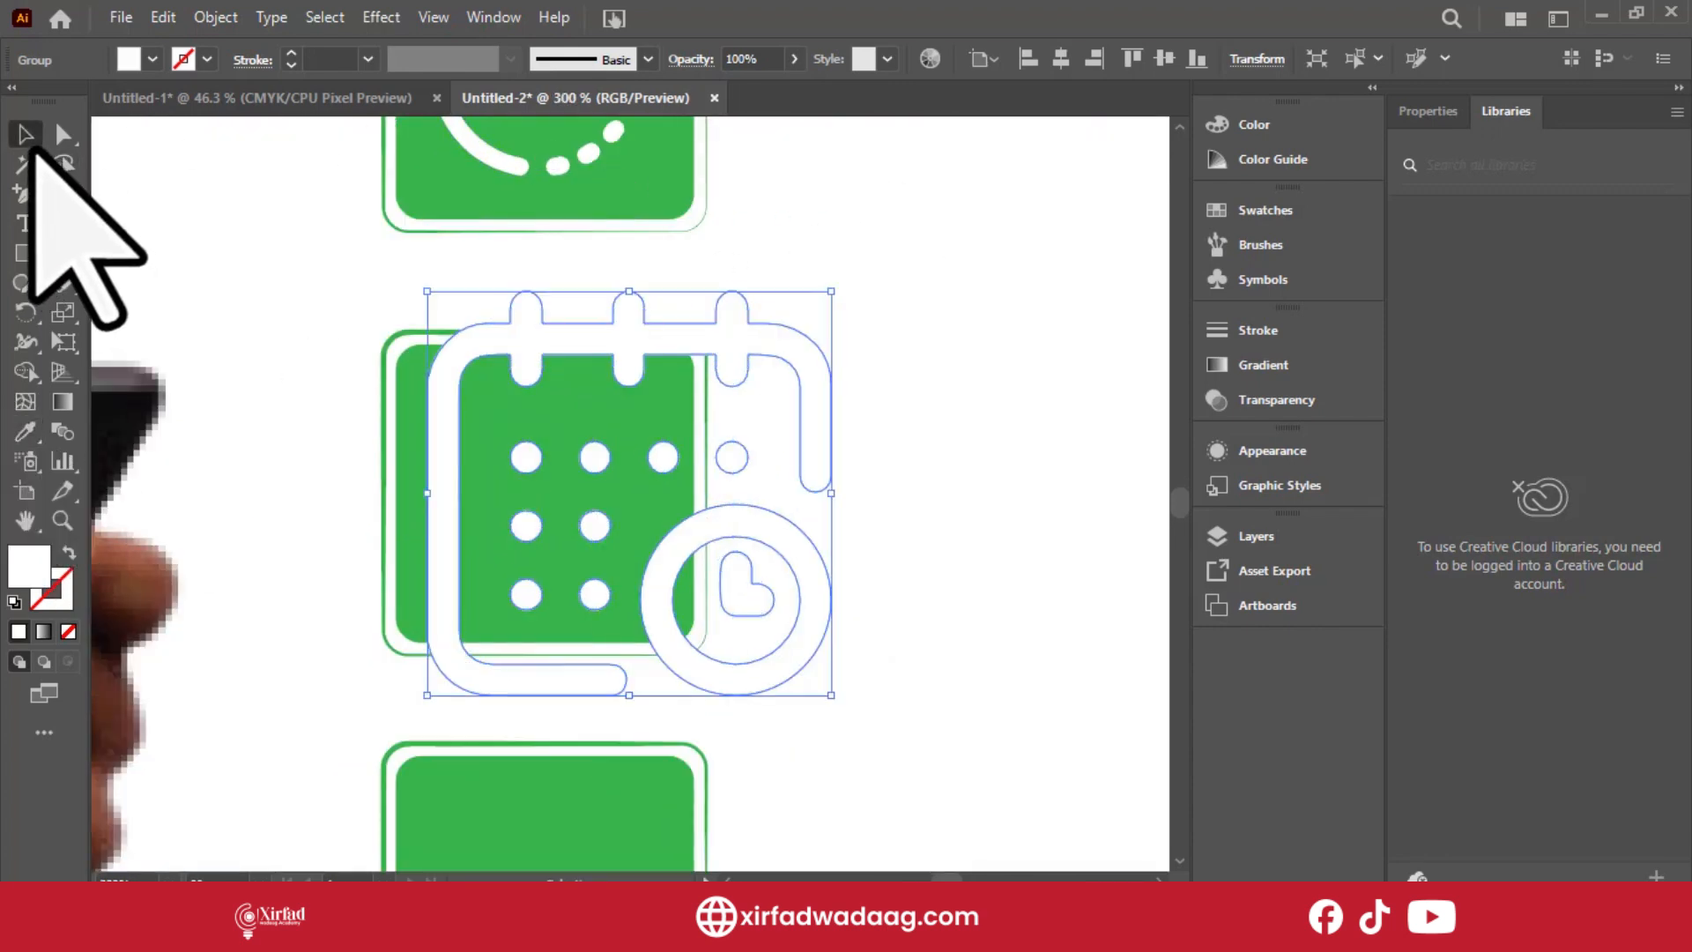
pyautogui.moveTo(629, 291); pyautogui.dragTo(550, 405)
pyautogui.click(807, 417)
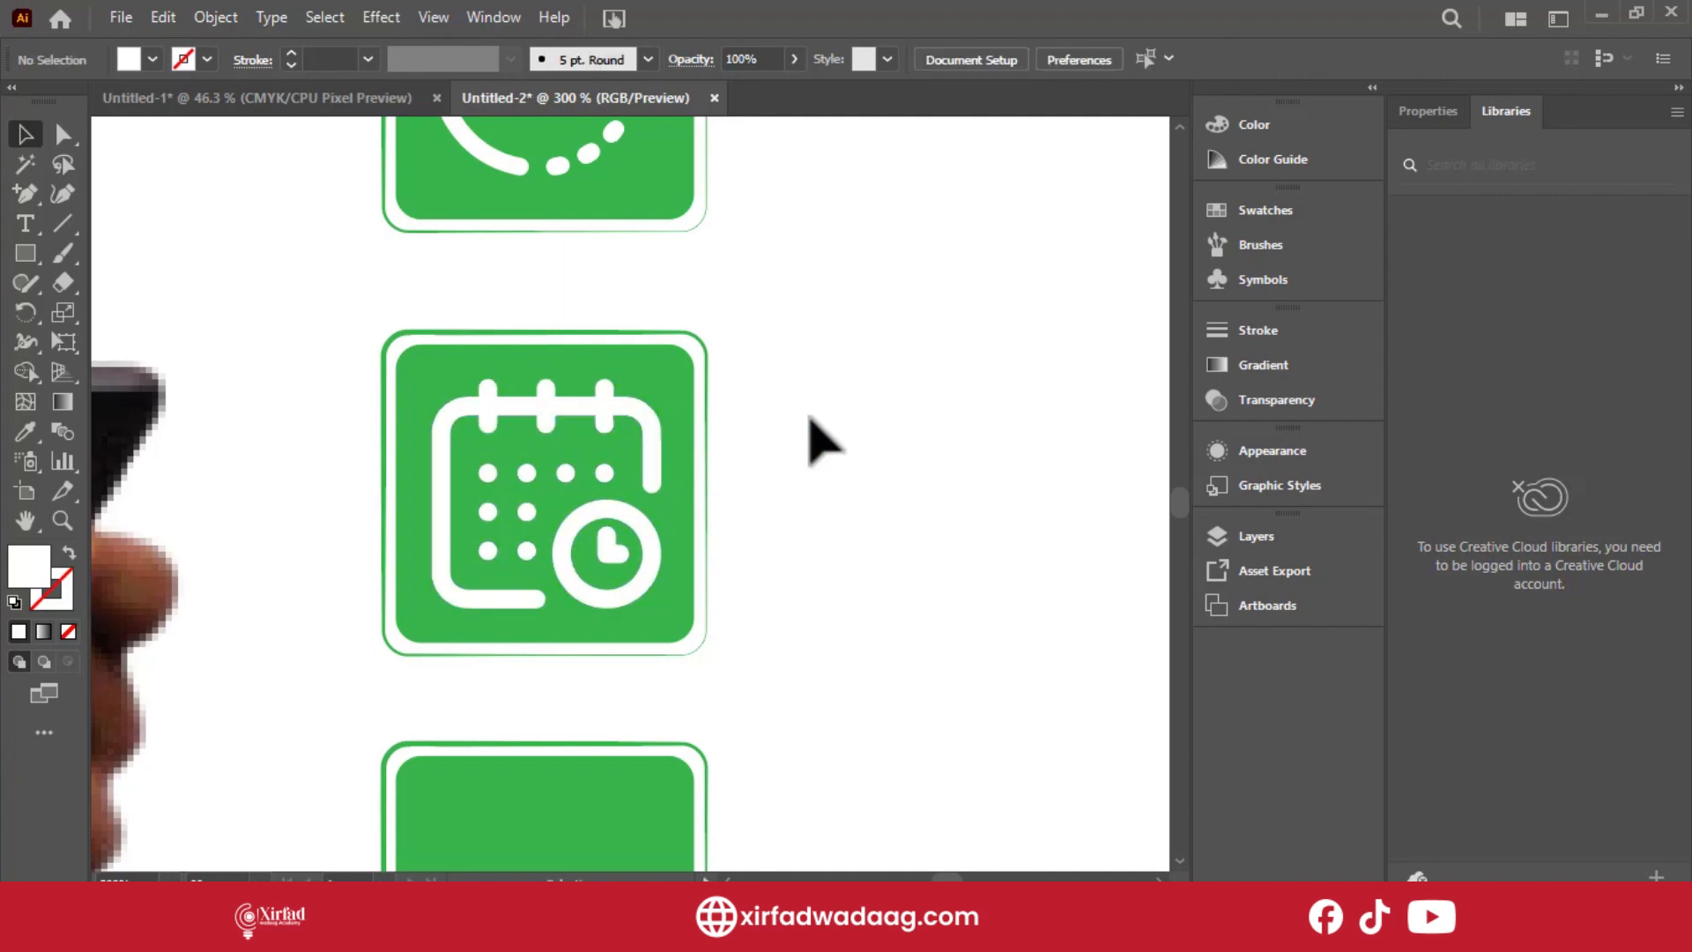
# Place the telegram.png image from the Downloads folder into the document as a linked file.
pyautogui.hotkey('ctrl', '-')
pyautogui.hotkey('ctrl', '-')
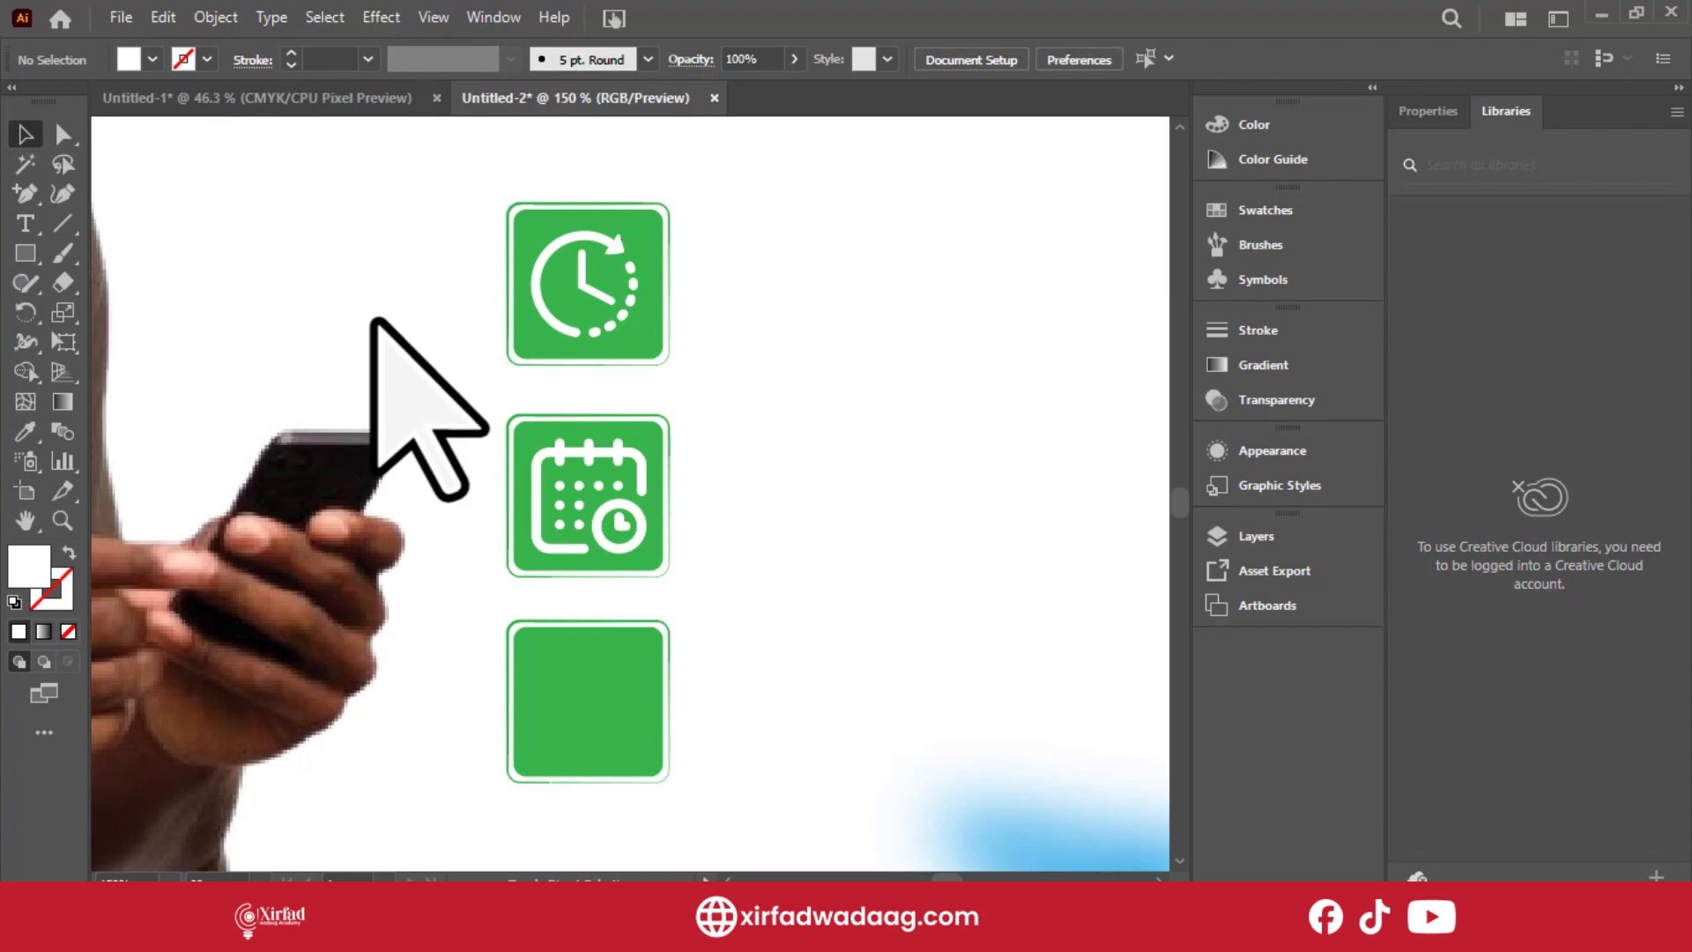
pyautogui.hotkey('shift', 'ctrl', 'p')
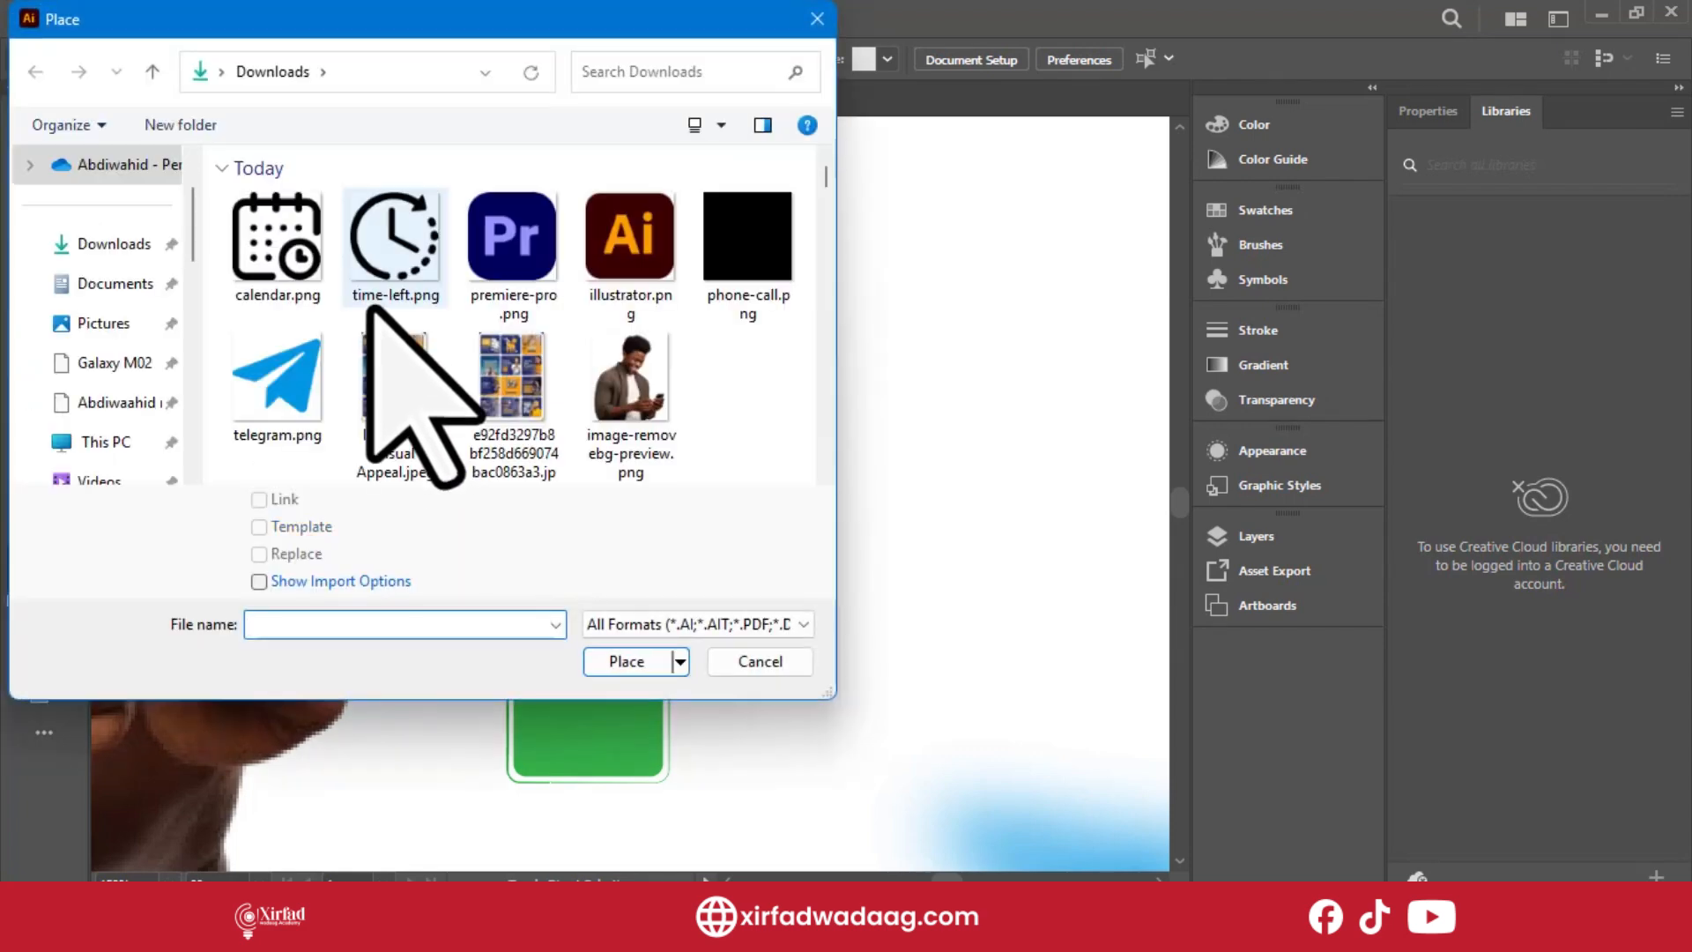
pyautogui.click(280, 388)
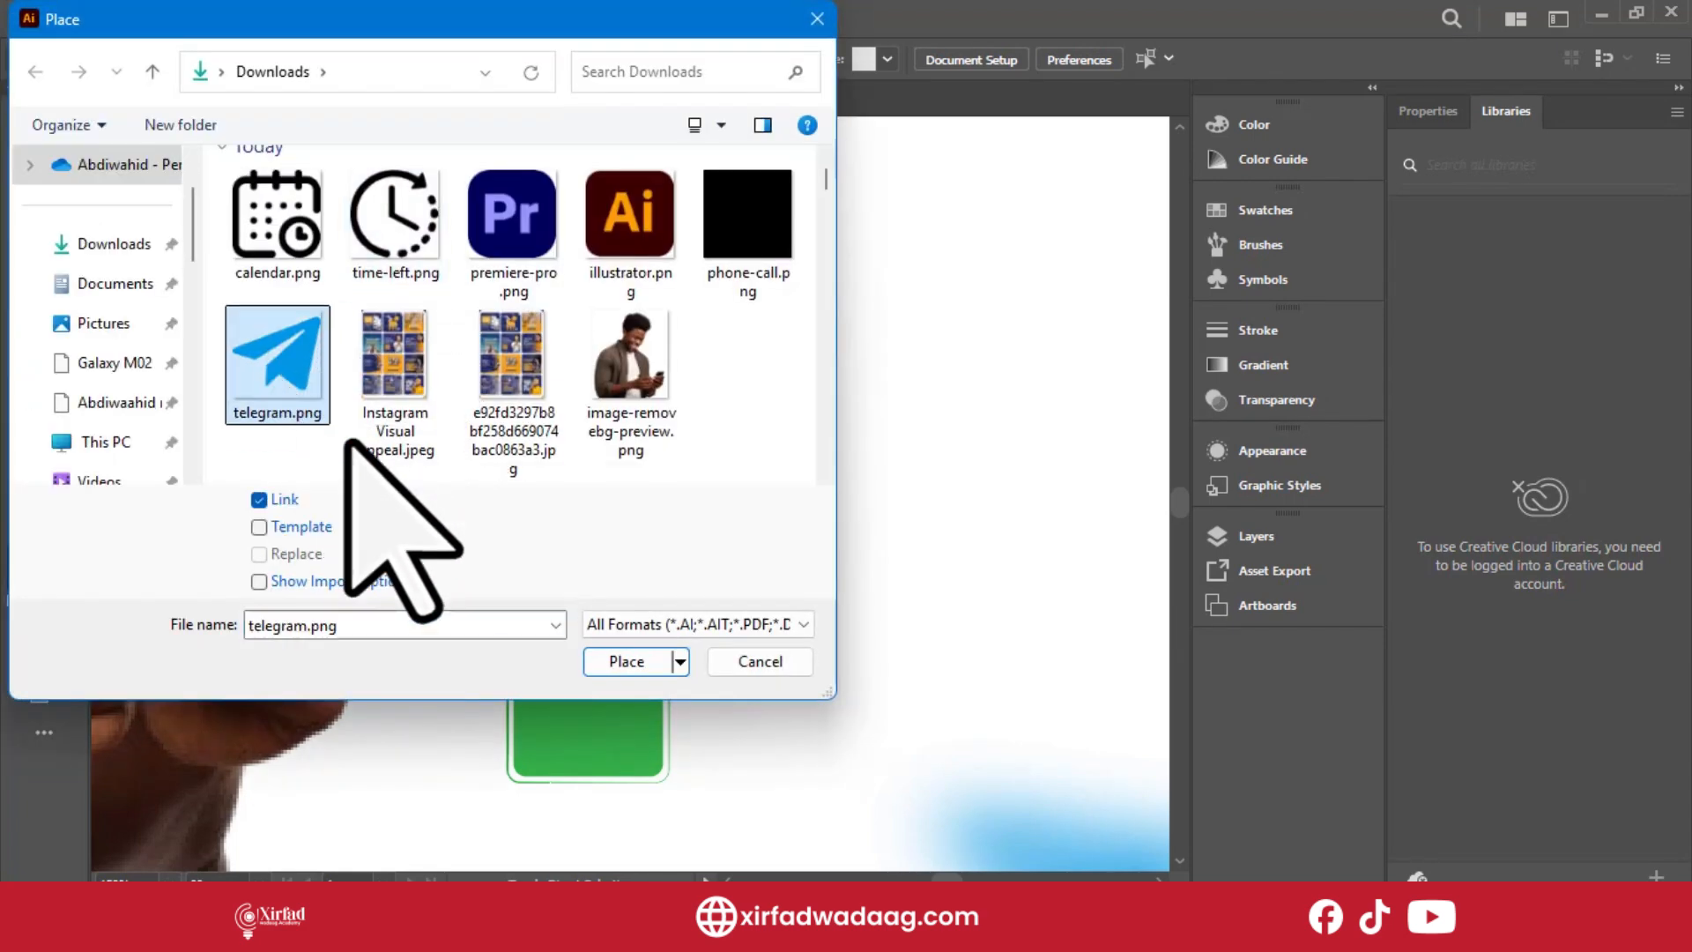
pyautogui.click(619, 657)
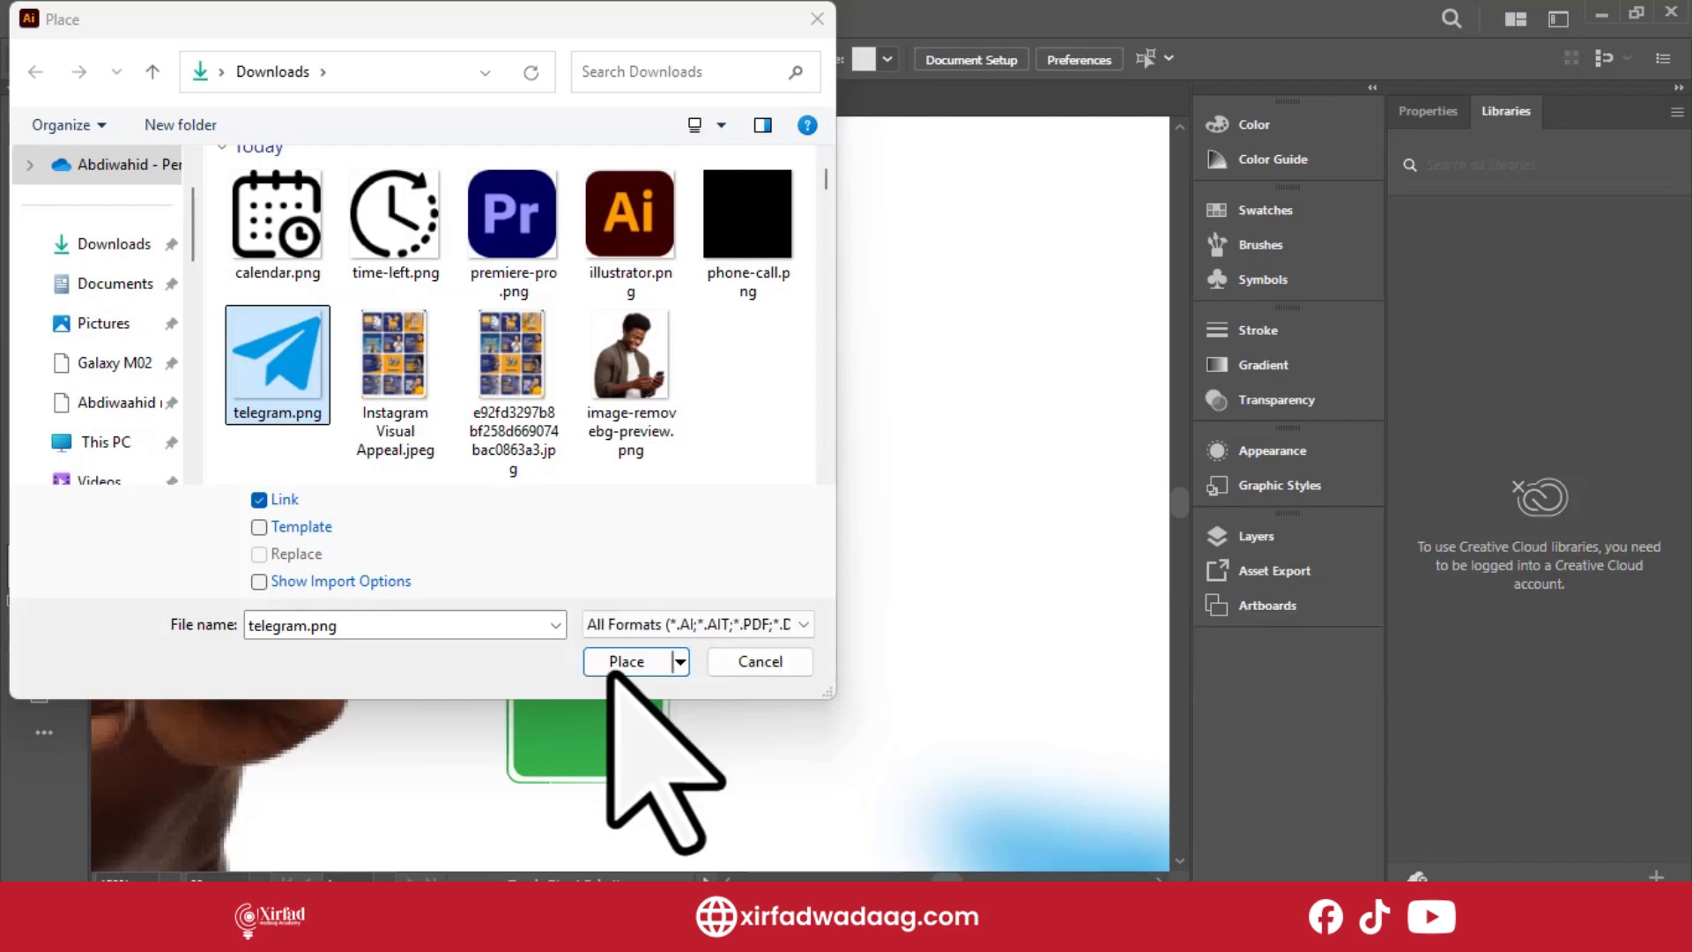
pyautogui.click(622, 663)
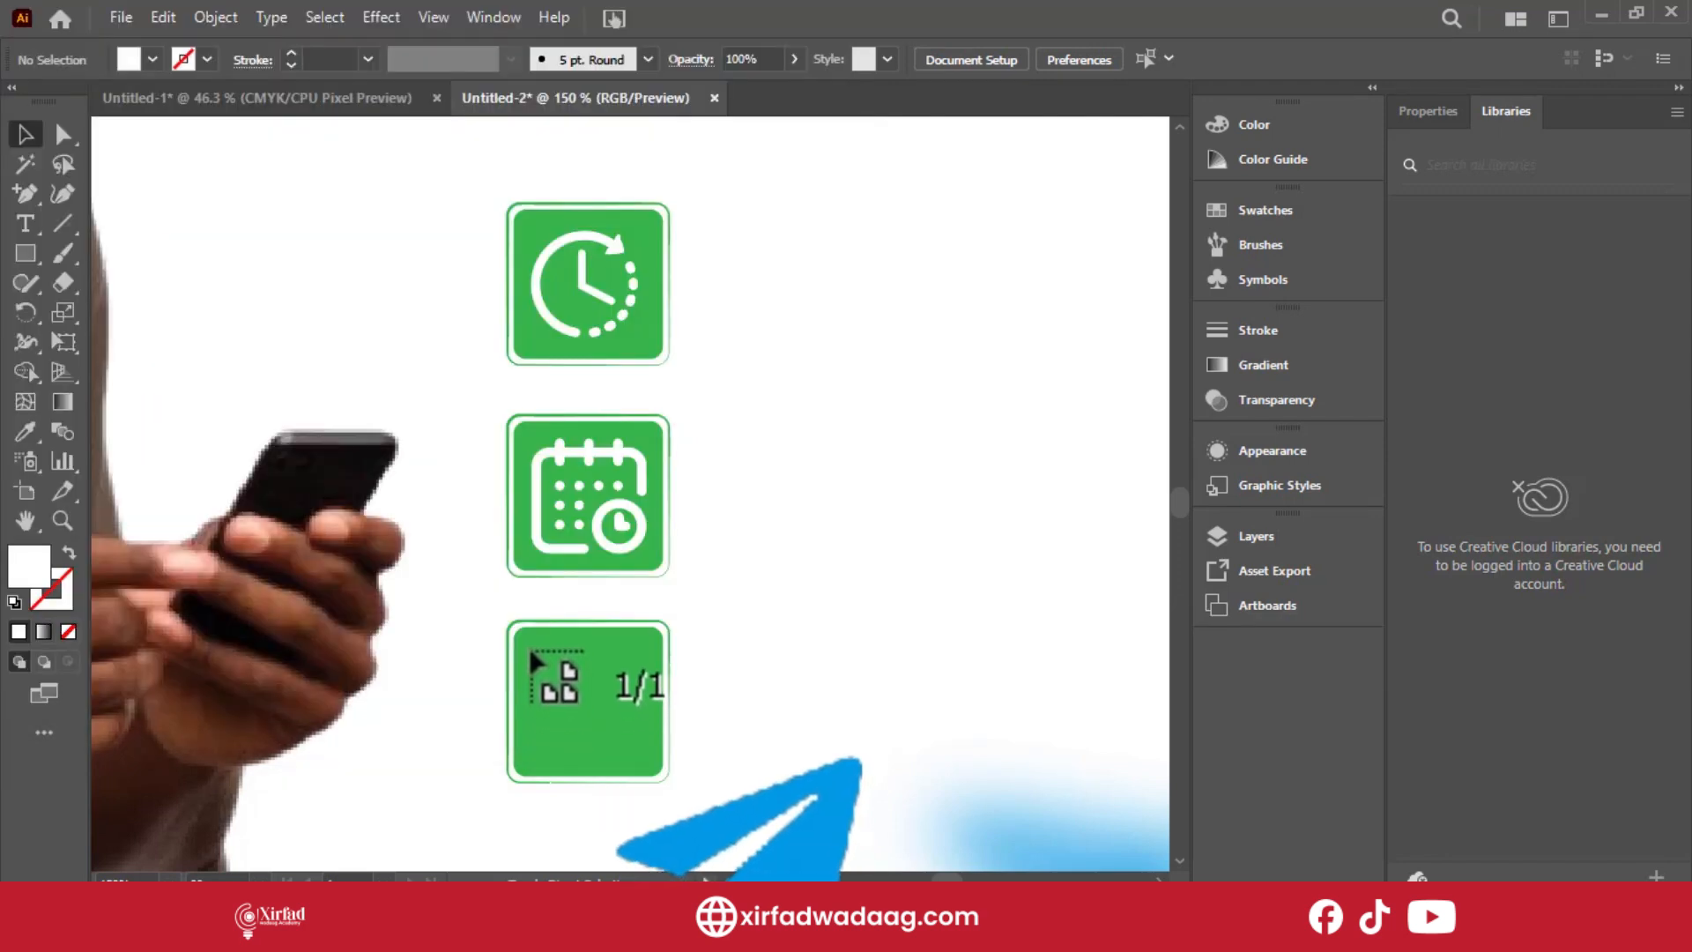
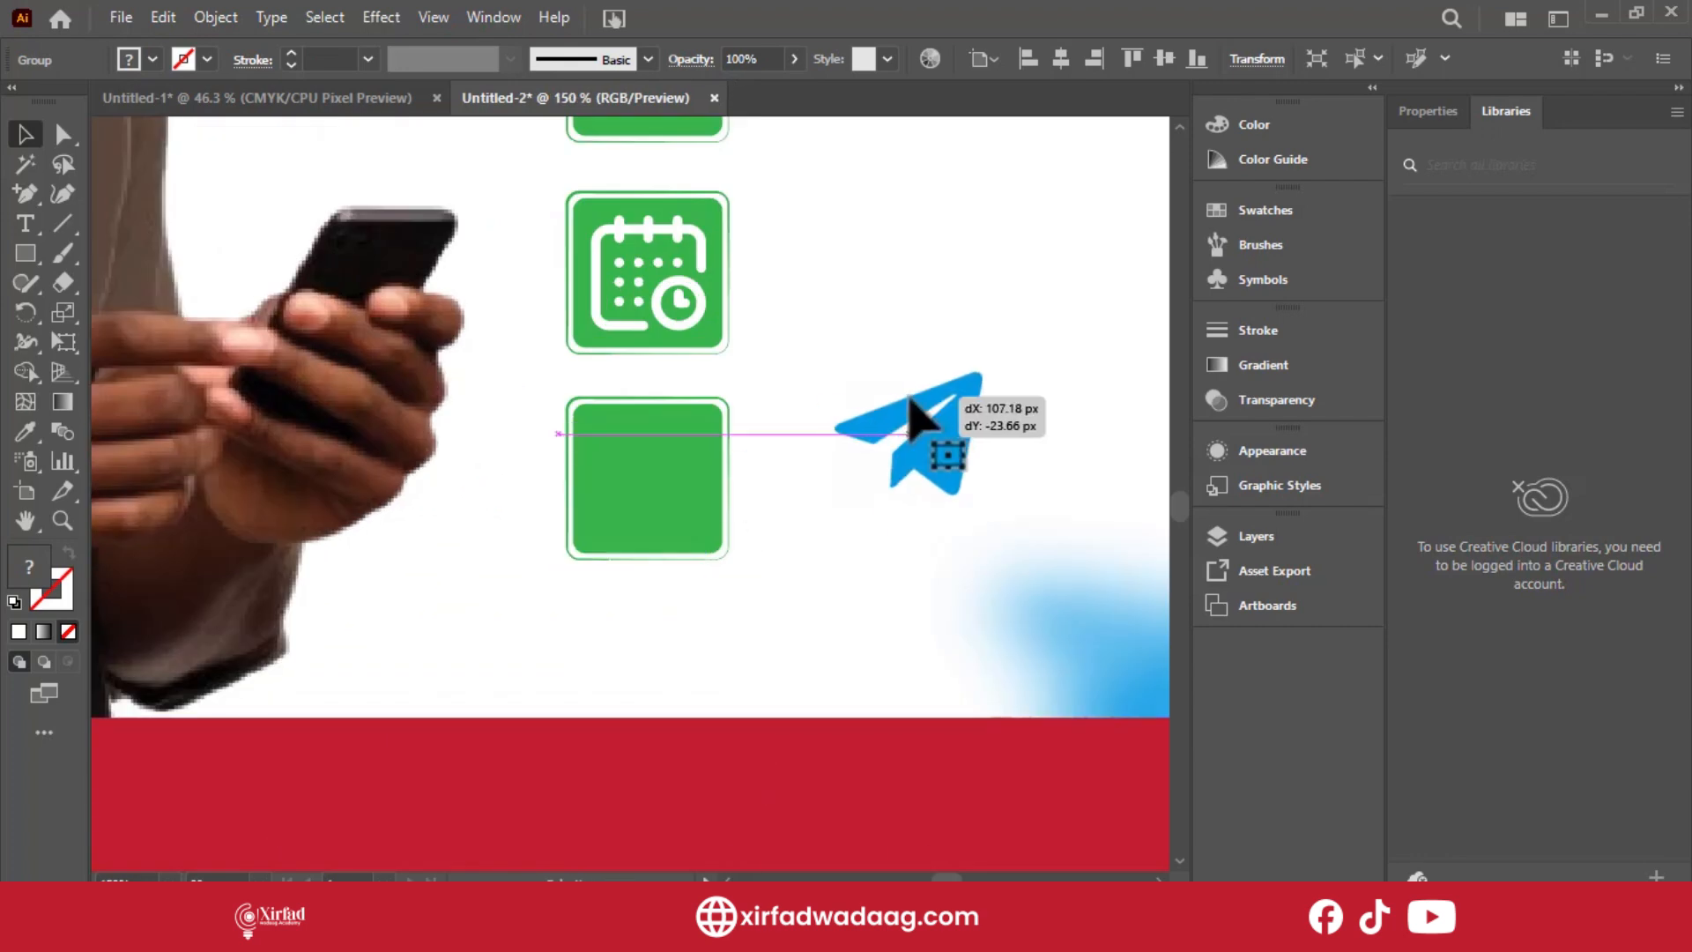
# Ungroup the traced Telegram paper plane and remove its white background shape.
pyautogui.click(29, 162)
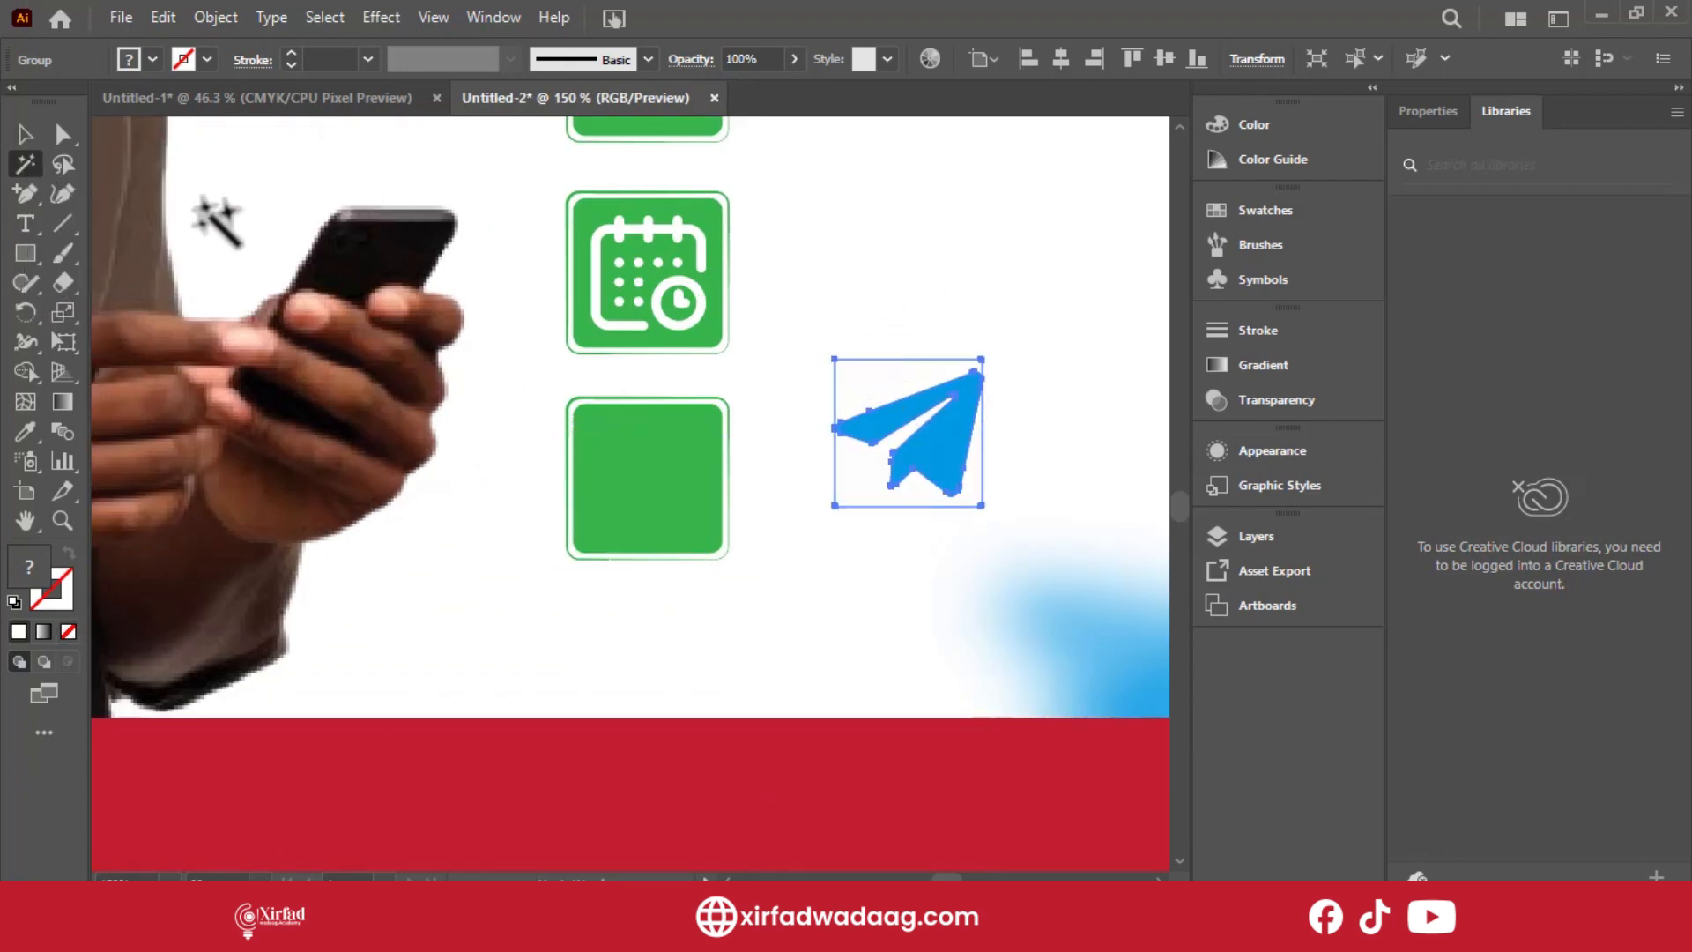
pyautogui.click(25, 134)
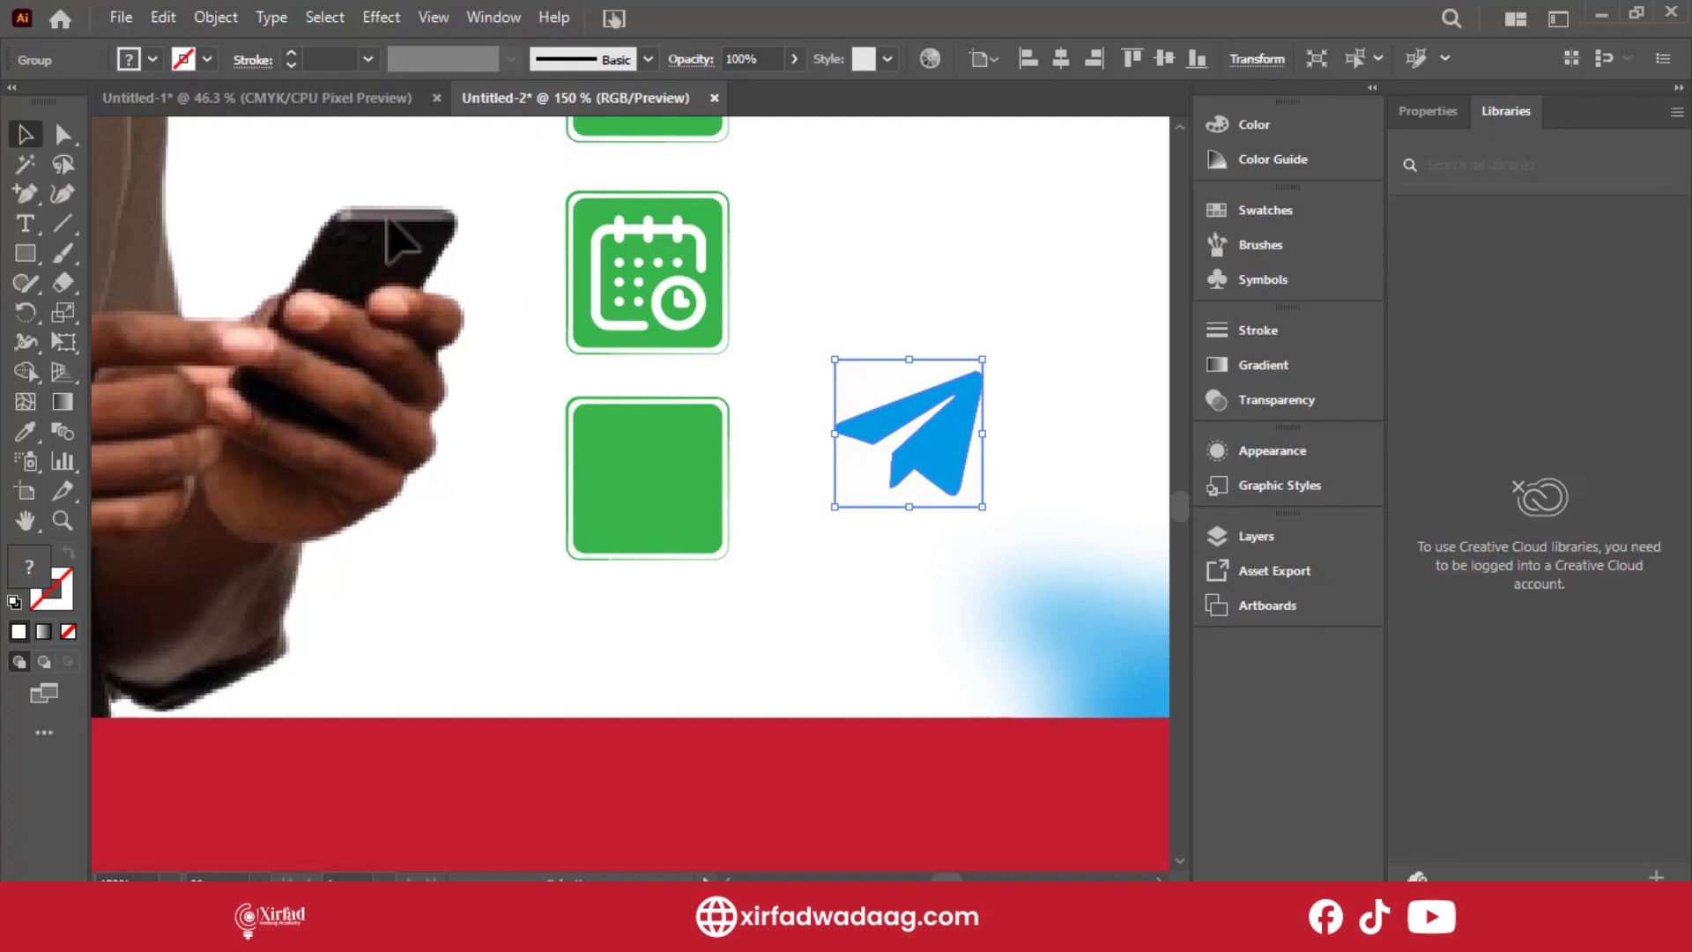
pyautogui.rightClick(922, 440)
pyautogui.click(1023, 635)
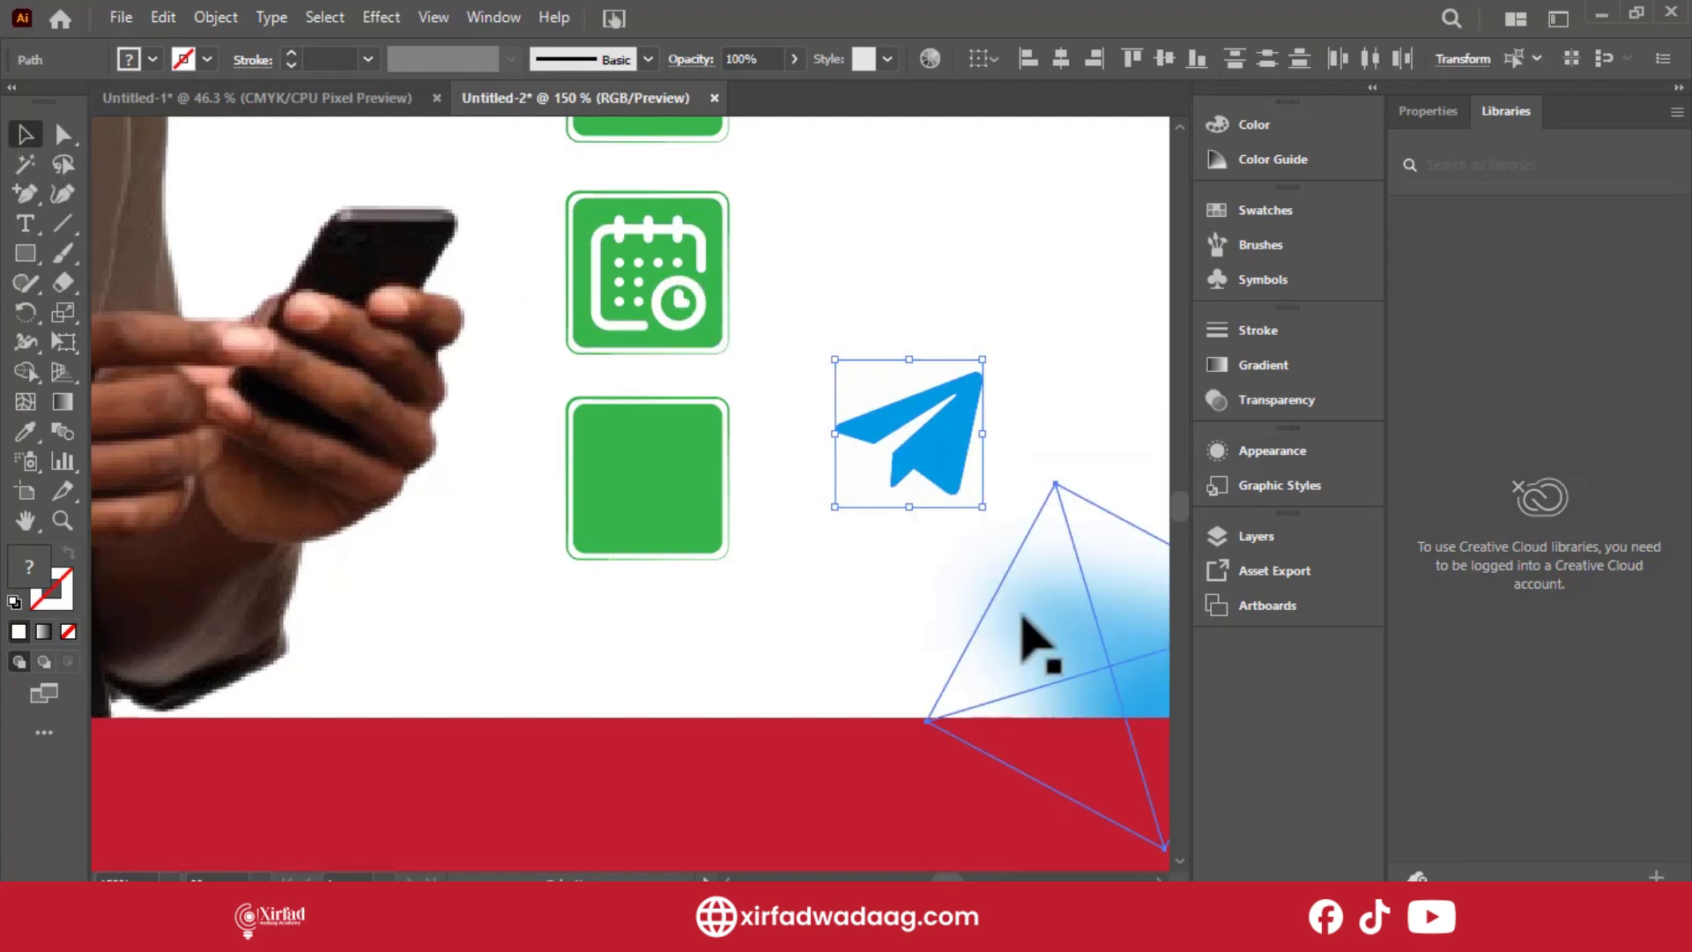
pyautogui.click(1024, 619)
pyautogui.click(874, 383)
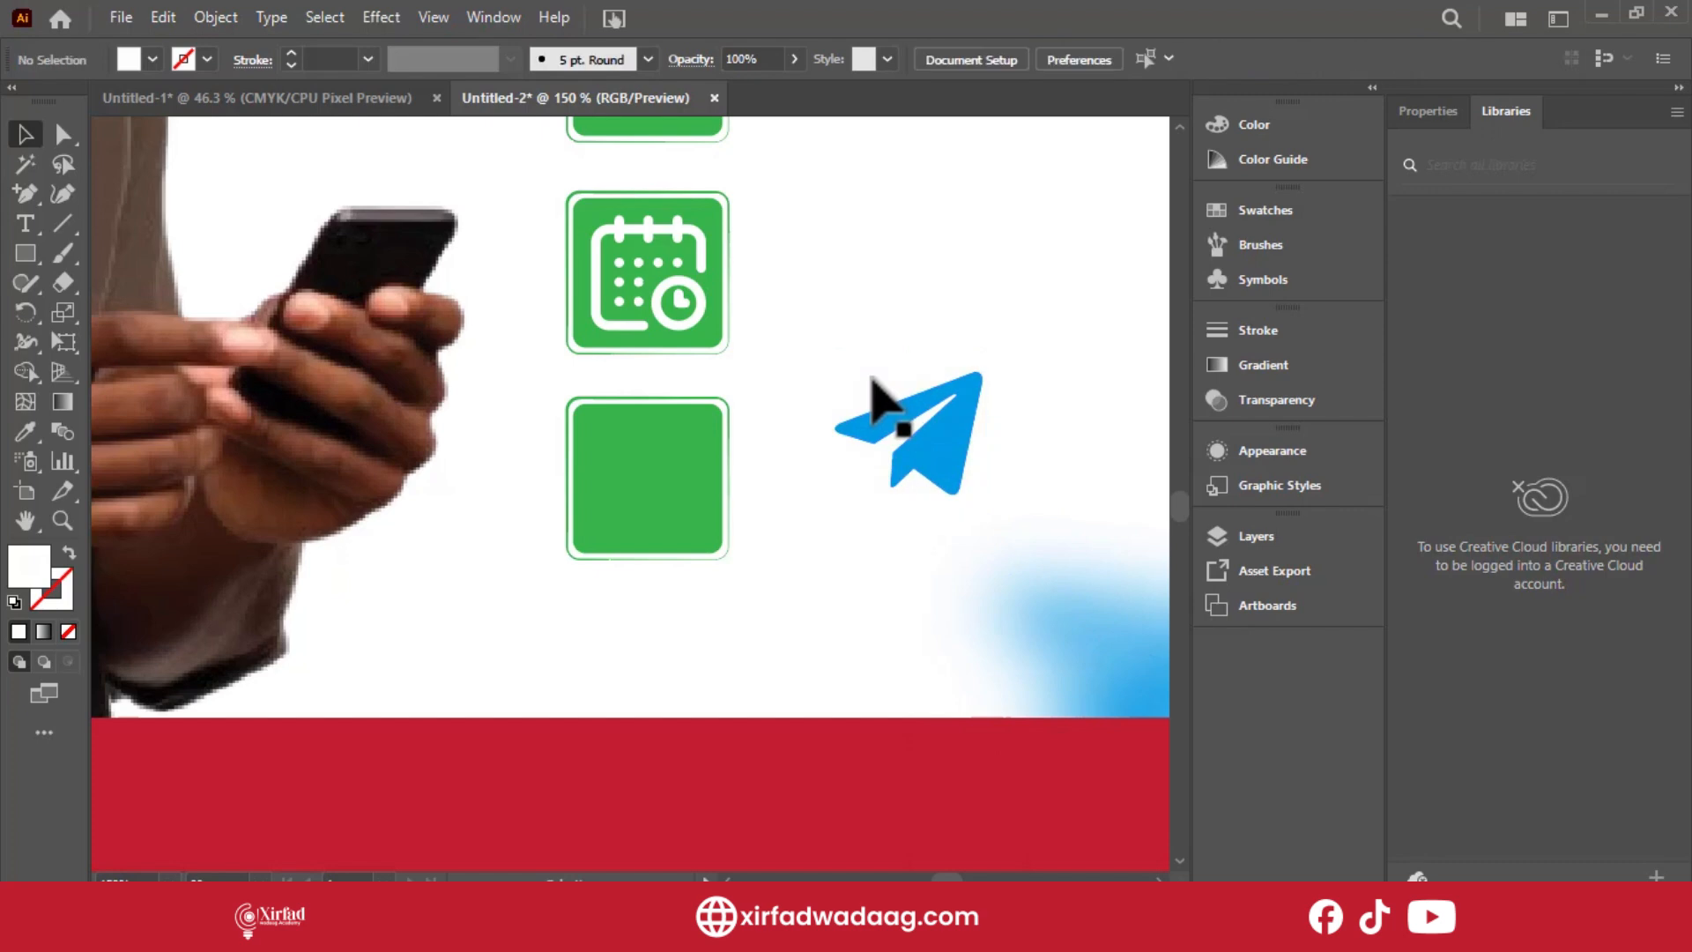
# Move the blue paper plane onto the bottom small green box and give it a white 1 pt stroke.
pyautogui.moveTo(936, 459); pyautogui.dragTo(664, 518)
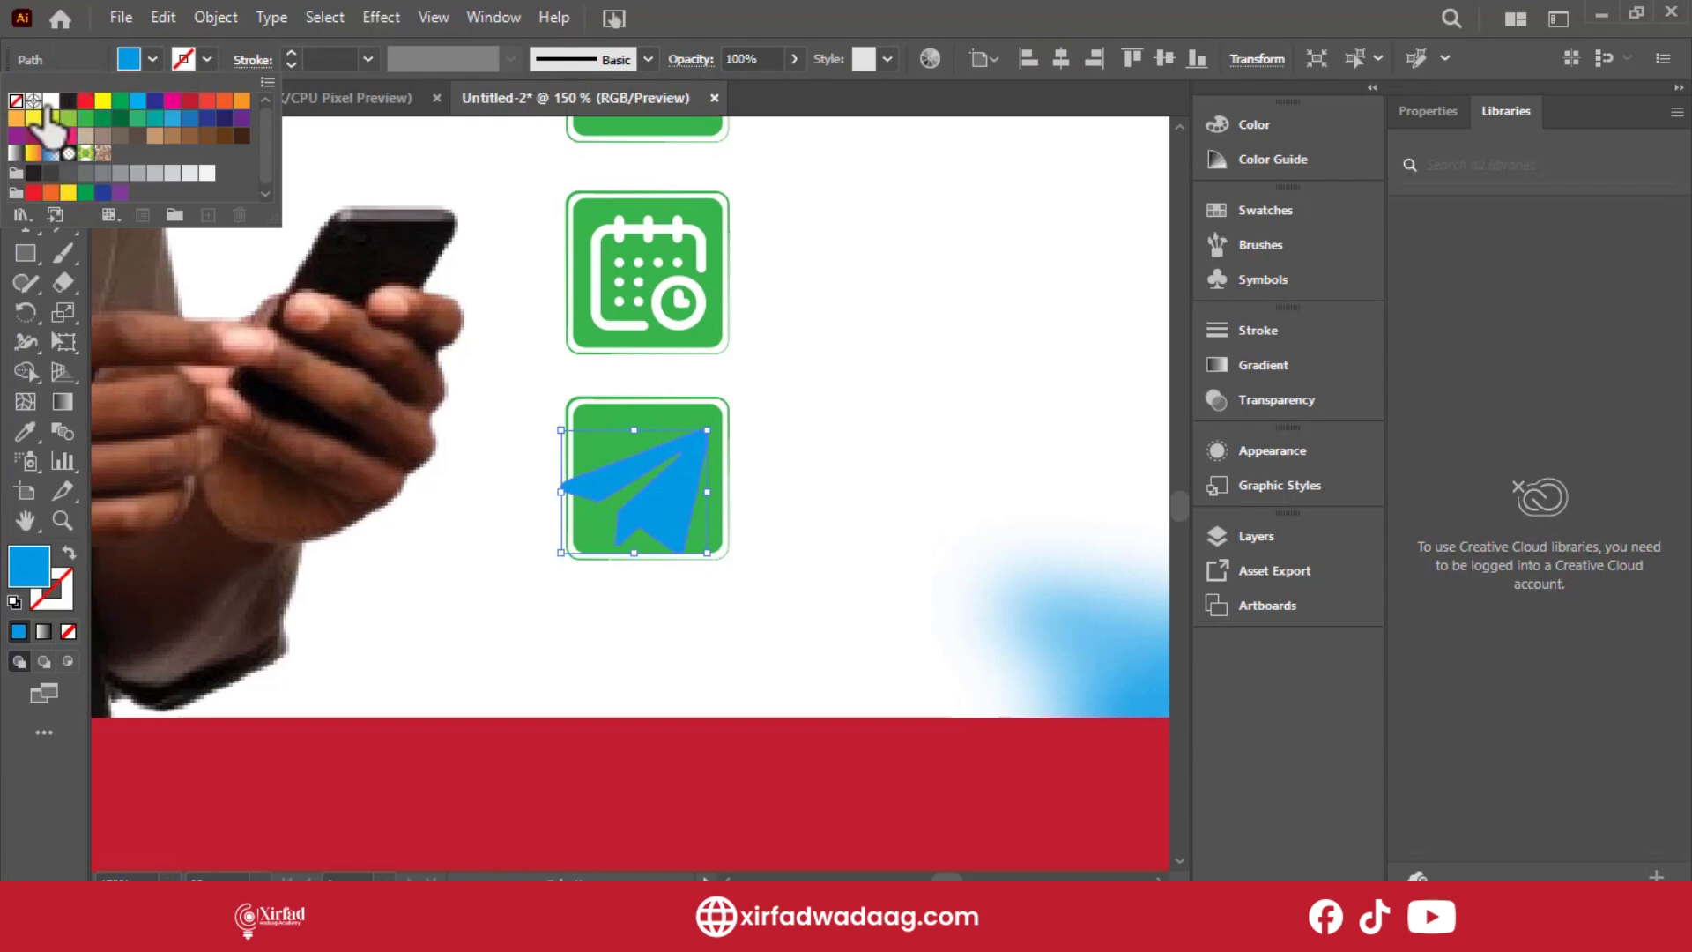
pyautogui.click(291, 54)
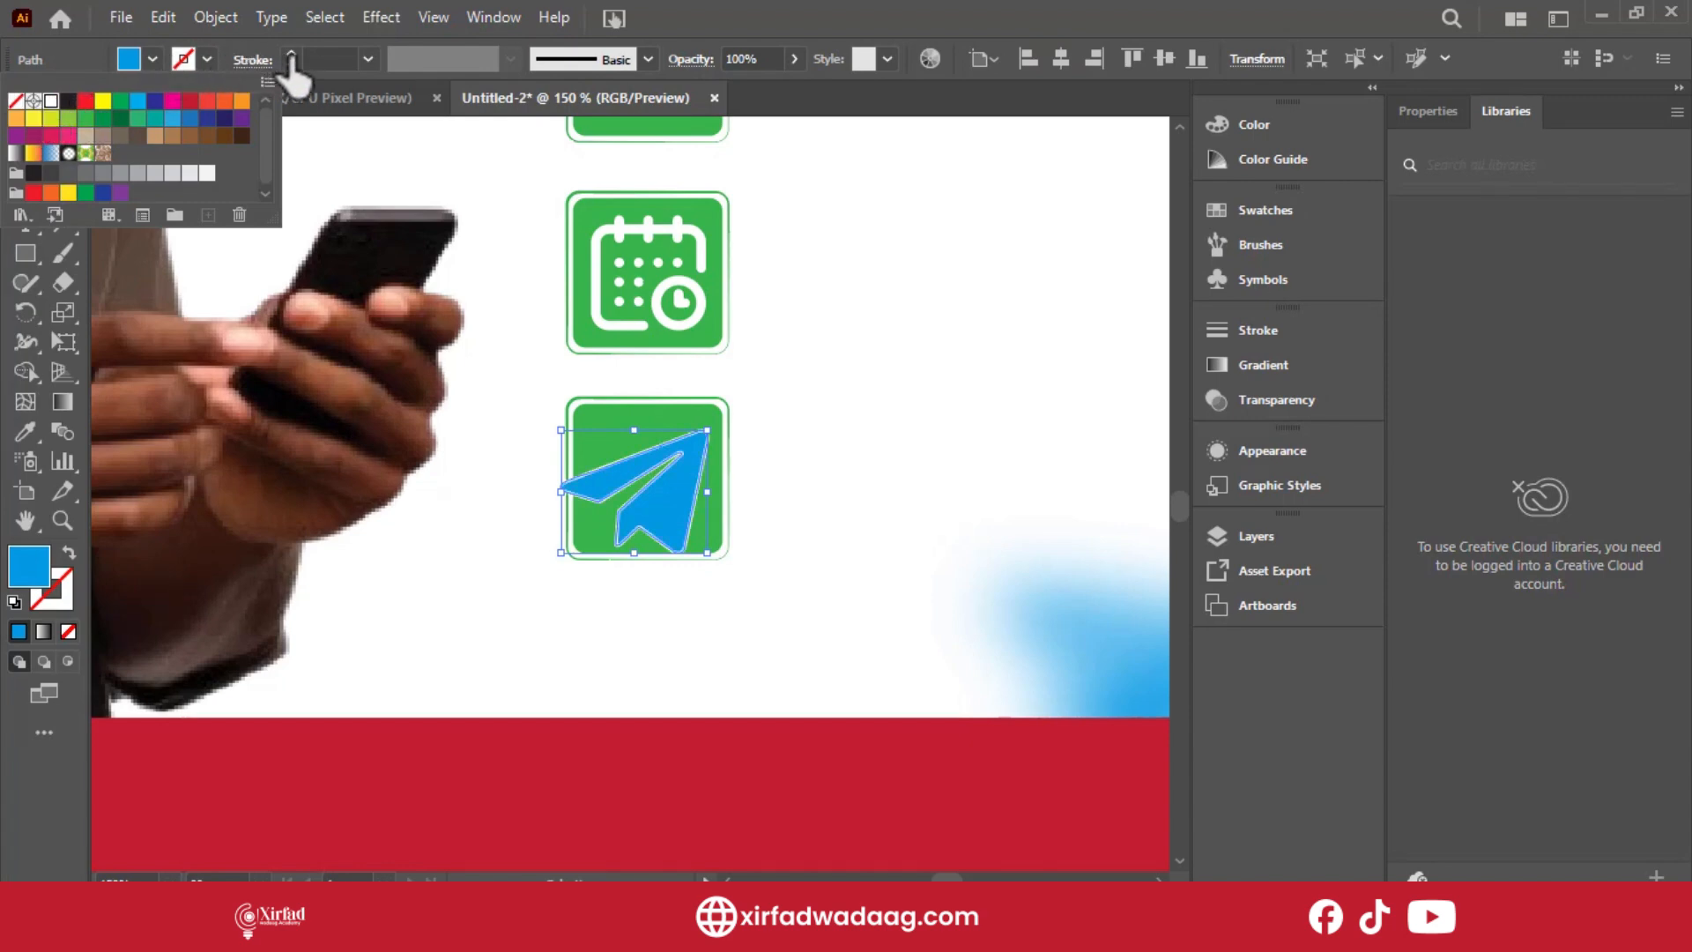
pyautogui.click(515, 395)
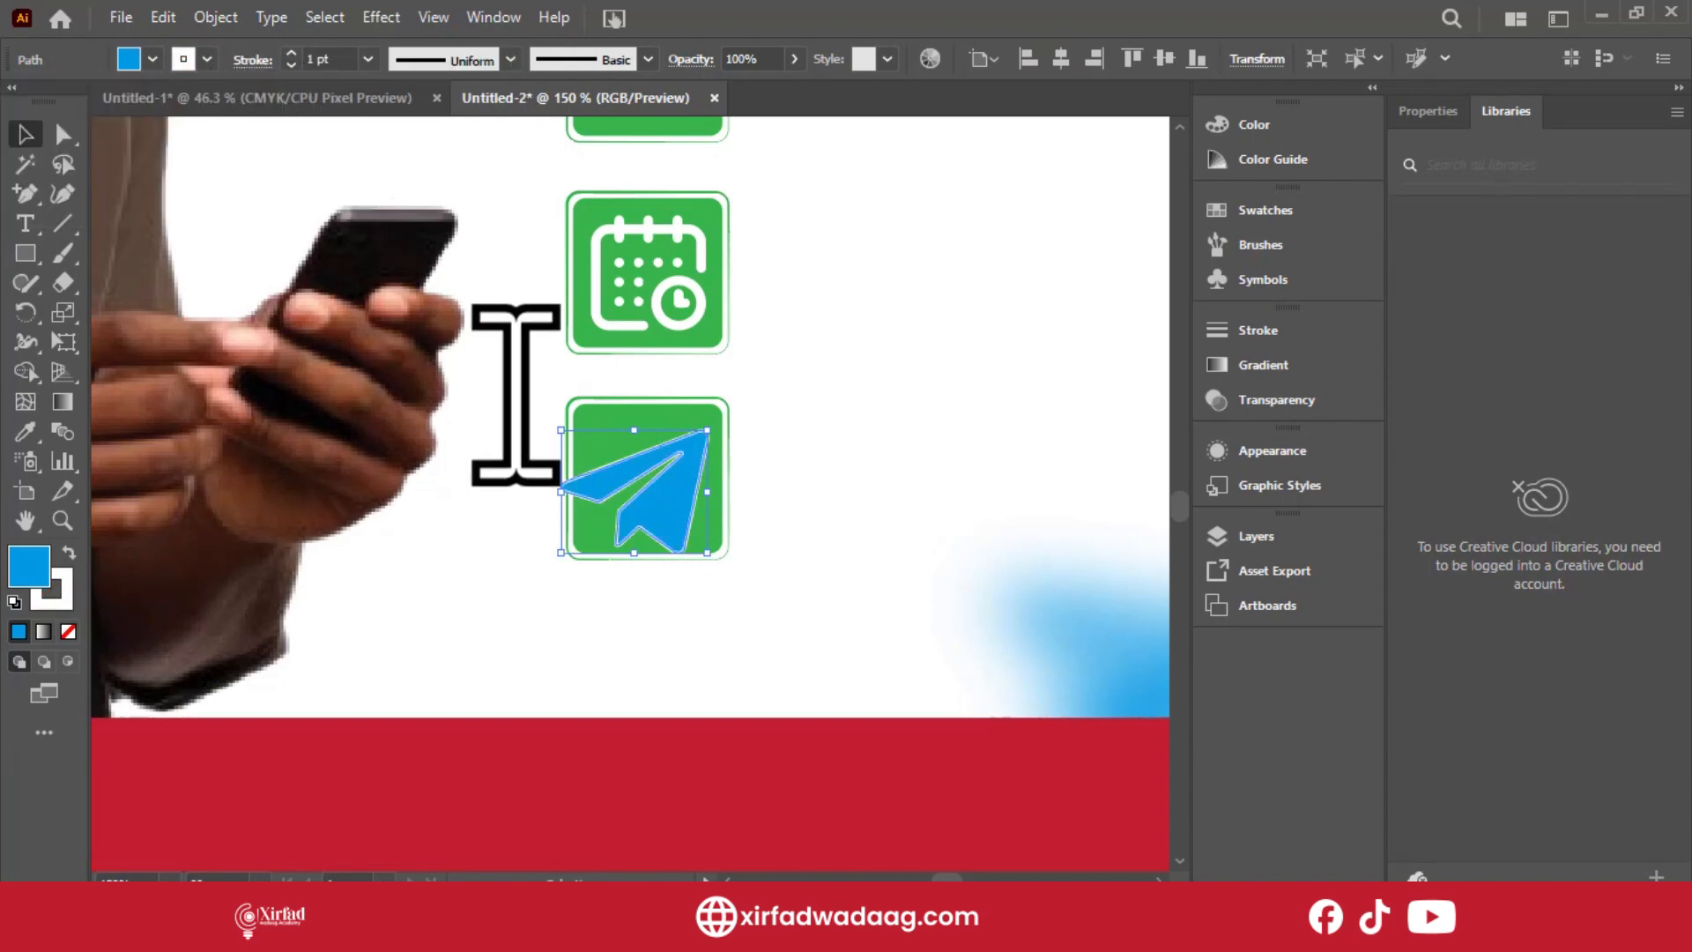
# Scale down the outlined paper plane and center it within the bottom green box.
pyautogui.hotkey('ctrl', '=')
pyautogui.hotkey('ctrl', '=')
pyautogui.hotkey('ctrl', '=')
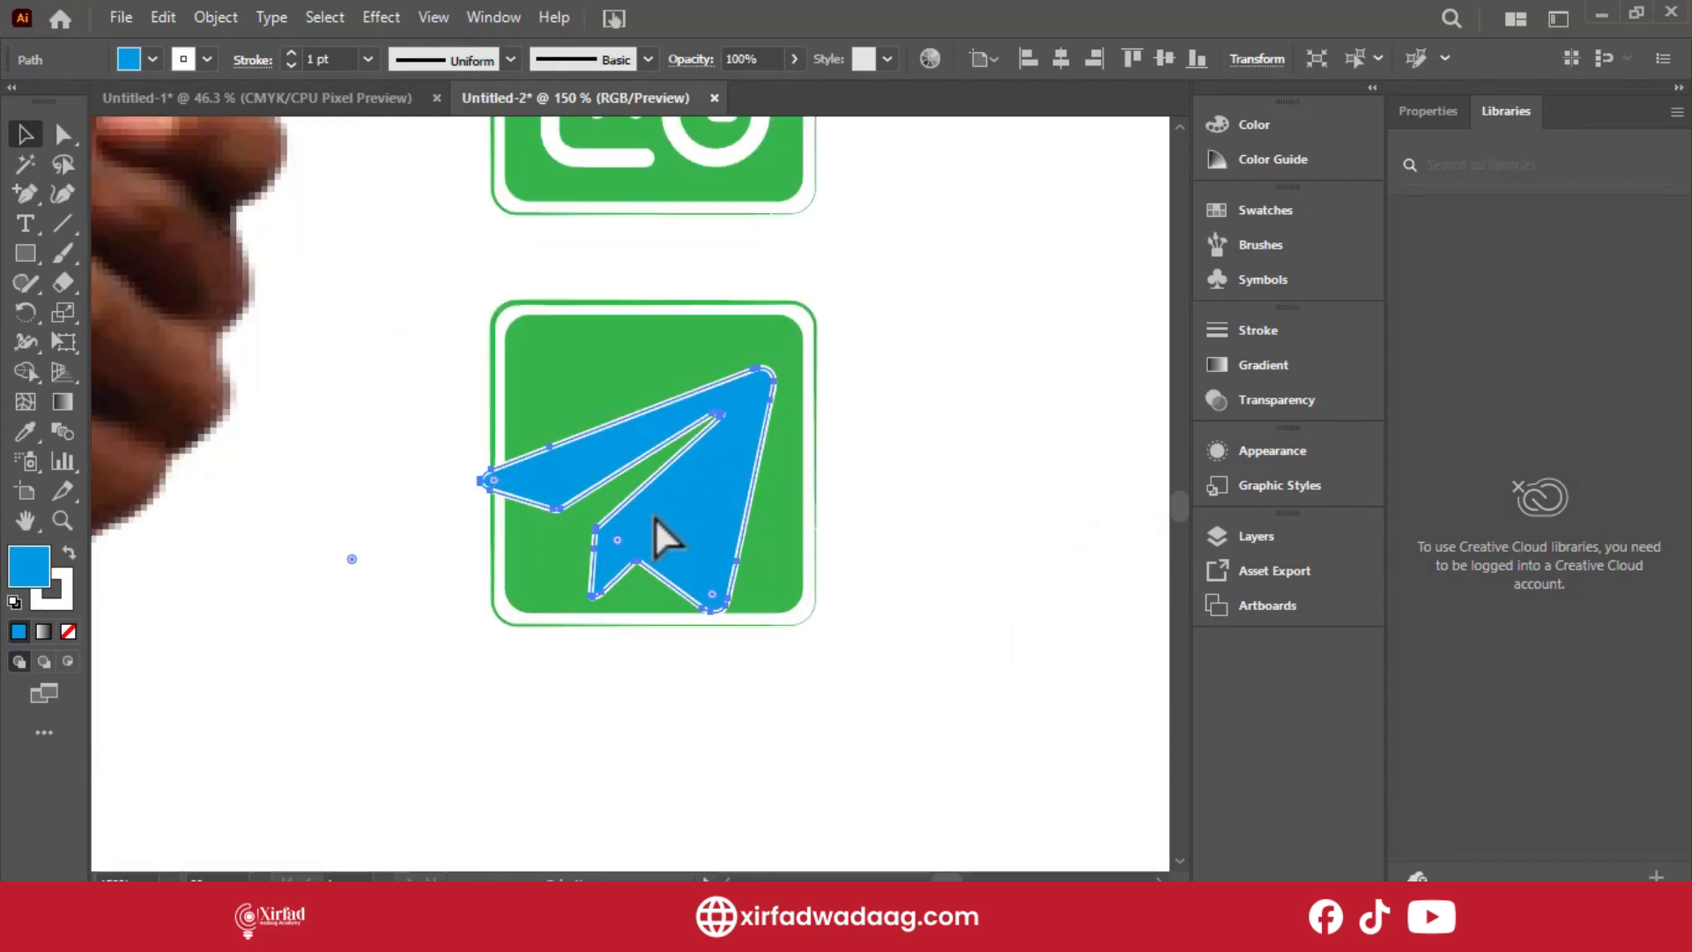
pyautogui.hotkey('ctrl', '=')
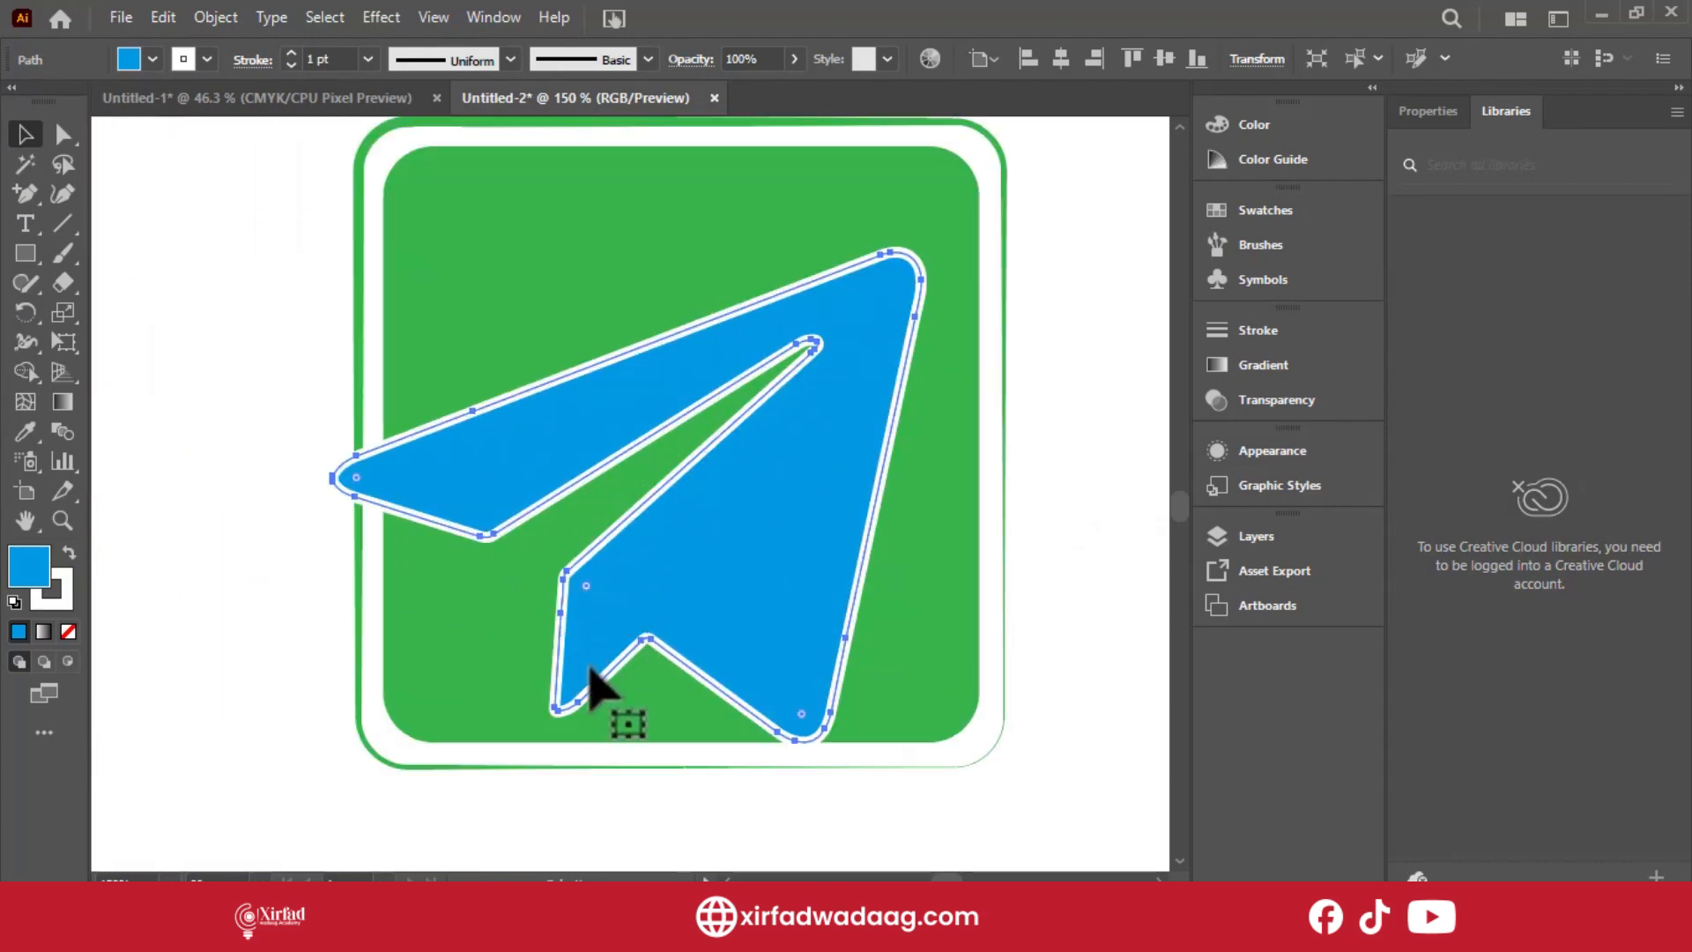
pyautogui.hotkey('ctrl', '=')
pyautogui.hotkey('ctrl', '-')
pyautogui.hotkey('ctrl', '-')
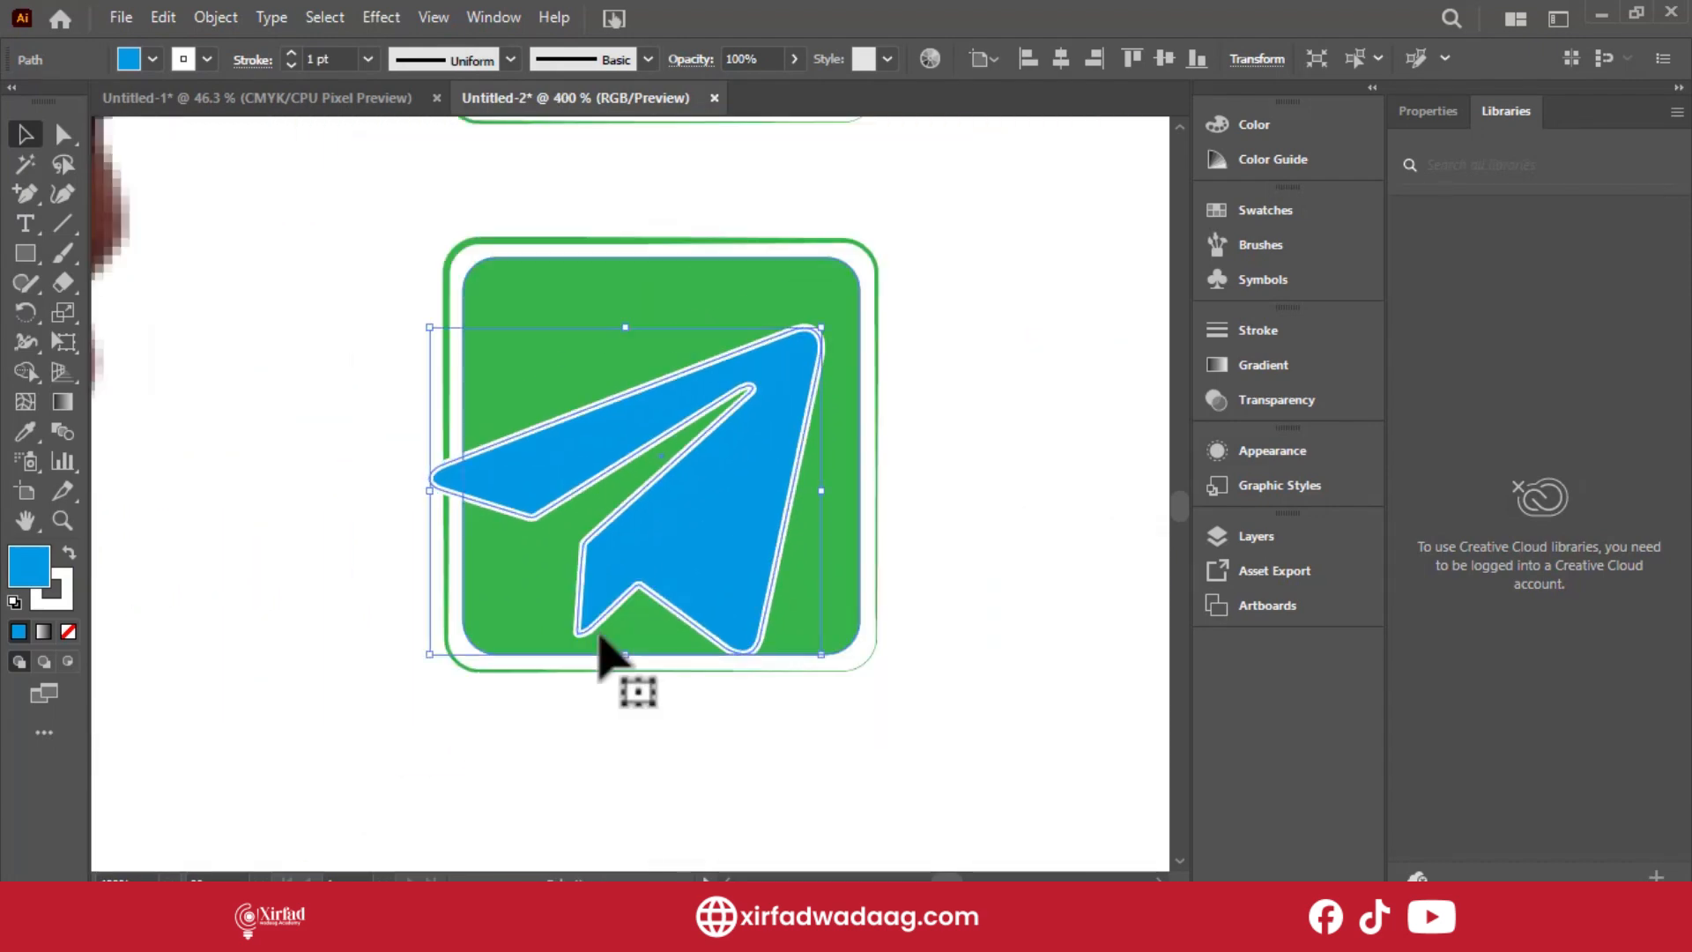
pyautogui.moveTo(628, 656); pyautogui.dragTo(650, 555)
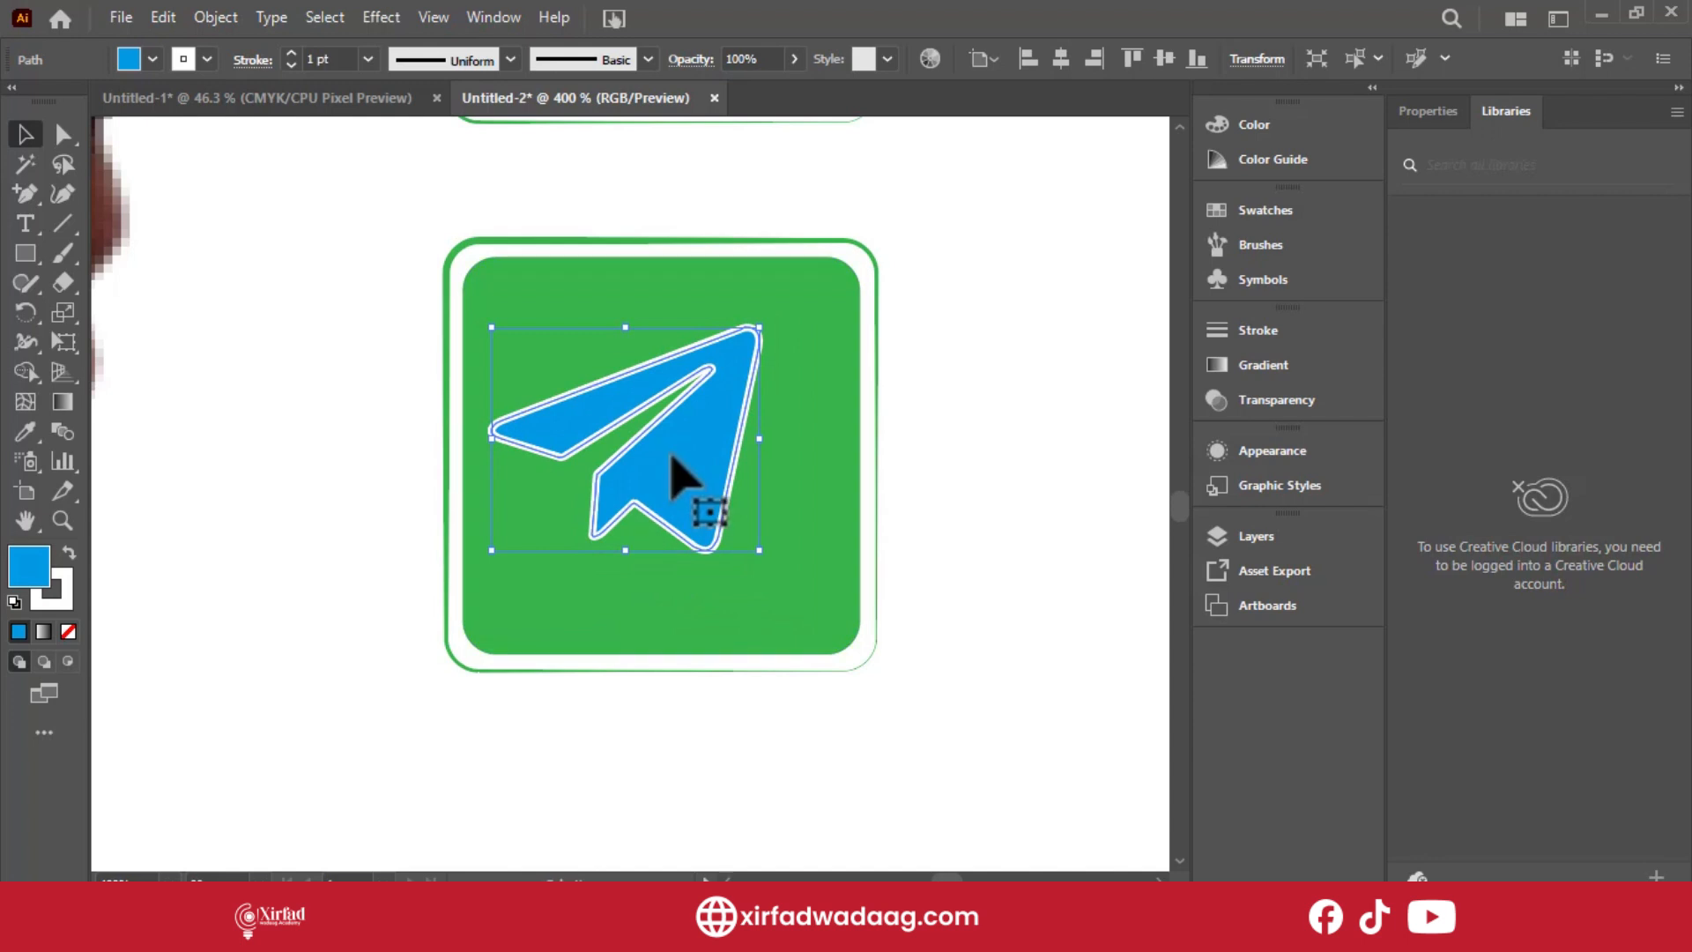
pyautogui.moveTo(674, 457); pyautogui.dragTo(698, 494)
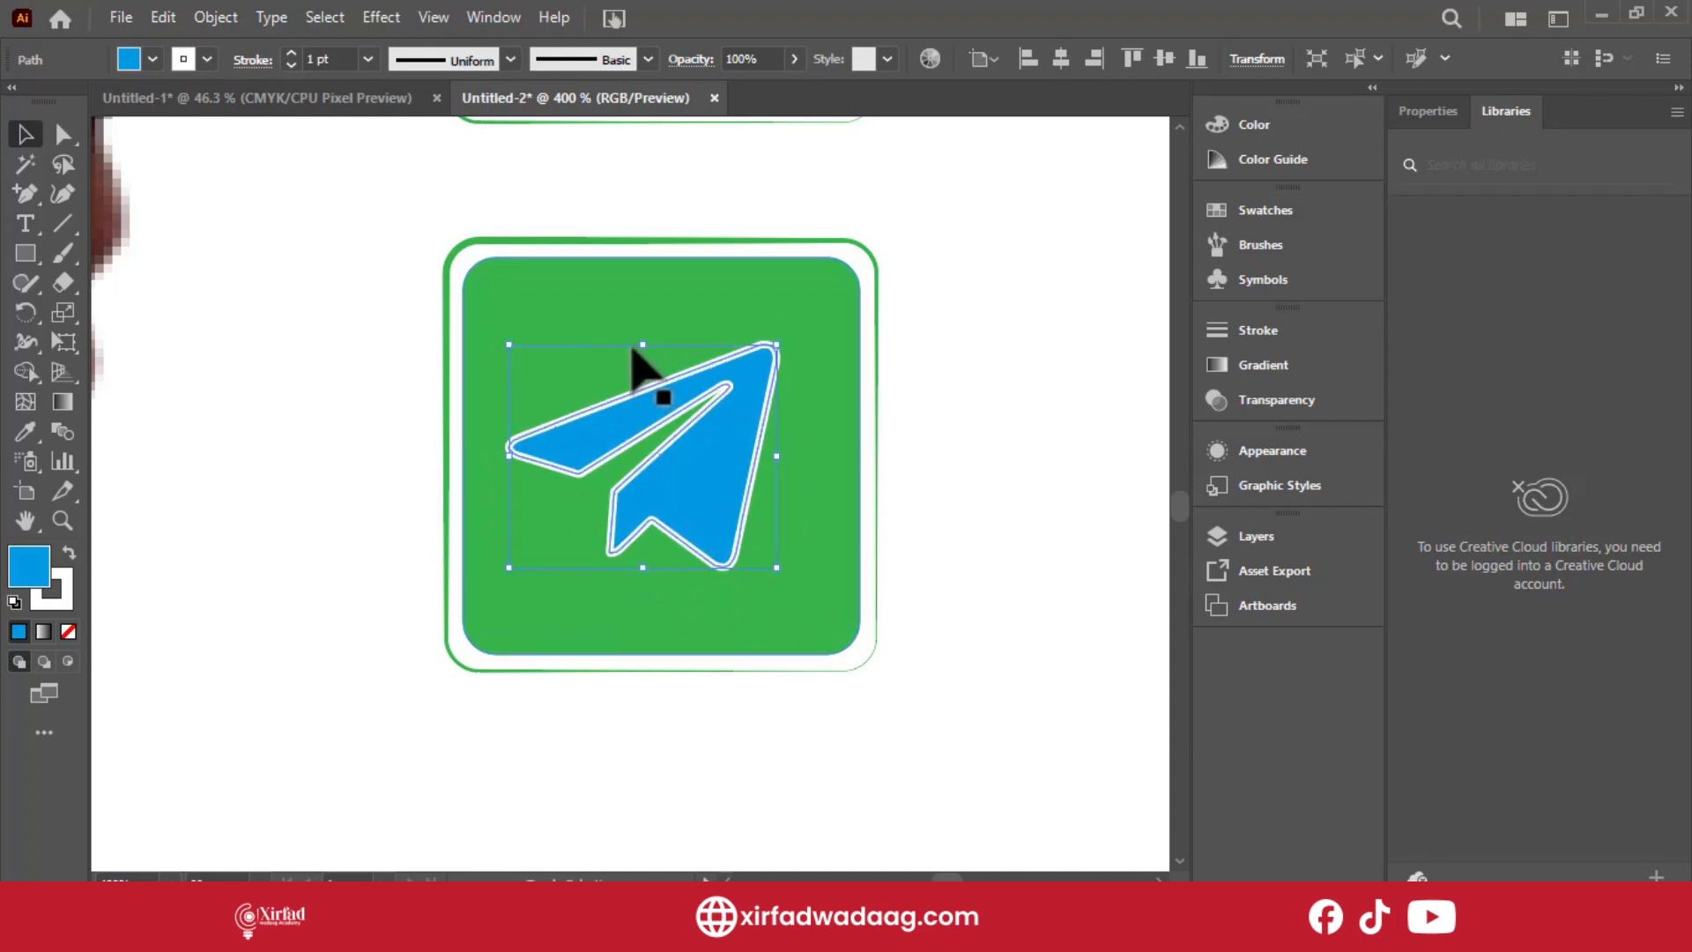
pyautogui.moveTo(653, 344); pyautogui.dragTo(653, 317)
pyautogui.moveTo(694, 484); pyautogui.dragTo(694, 498)
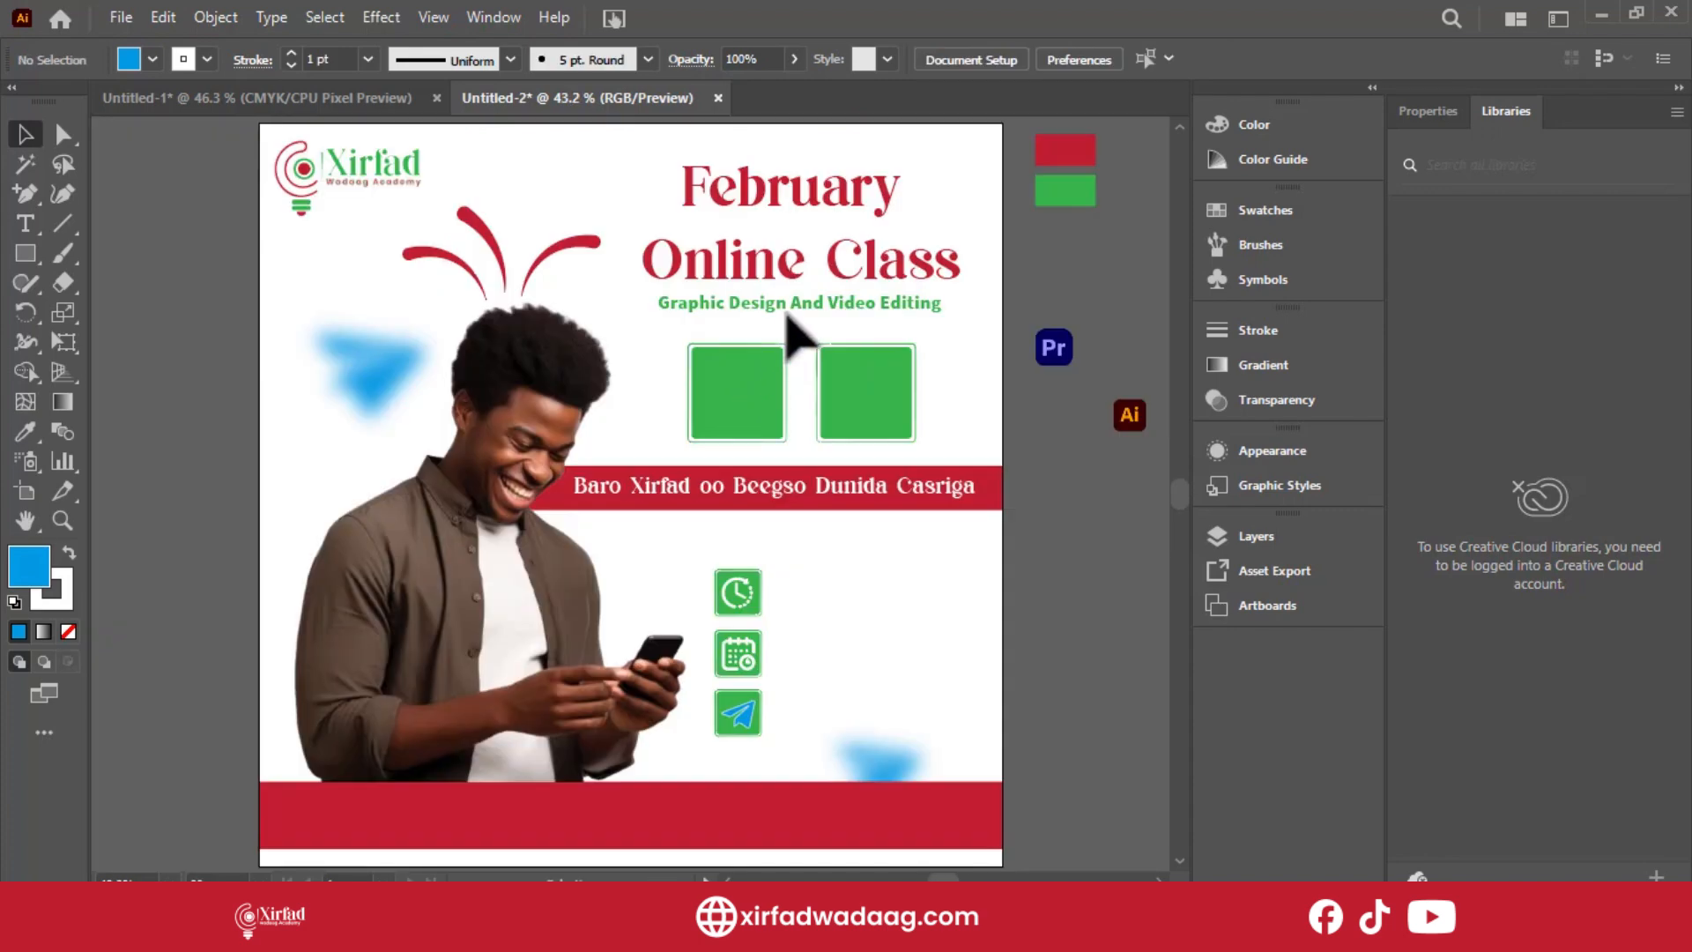
# Copy the "Graphic Design And Video Editing" text beside the clock icon and change the copy to "1 Month".
pyautogui.moveTo(787, 317); pyautogui.dragTo(937, 594)
pyautogui.hotkey('ctrl', '+')
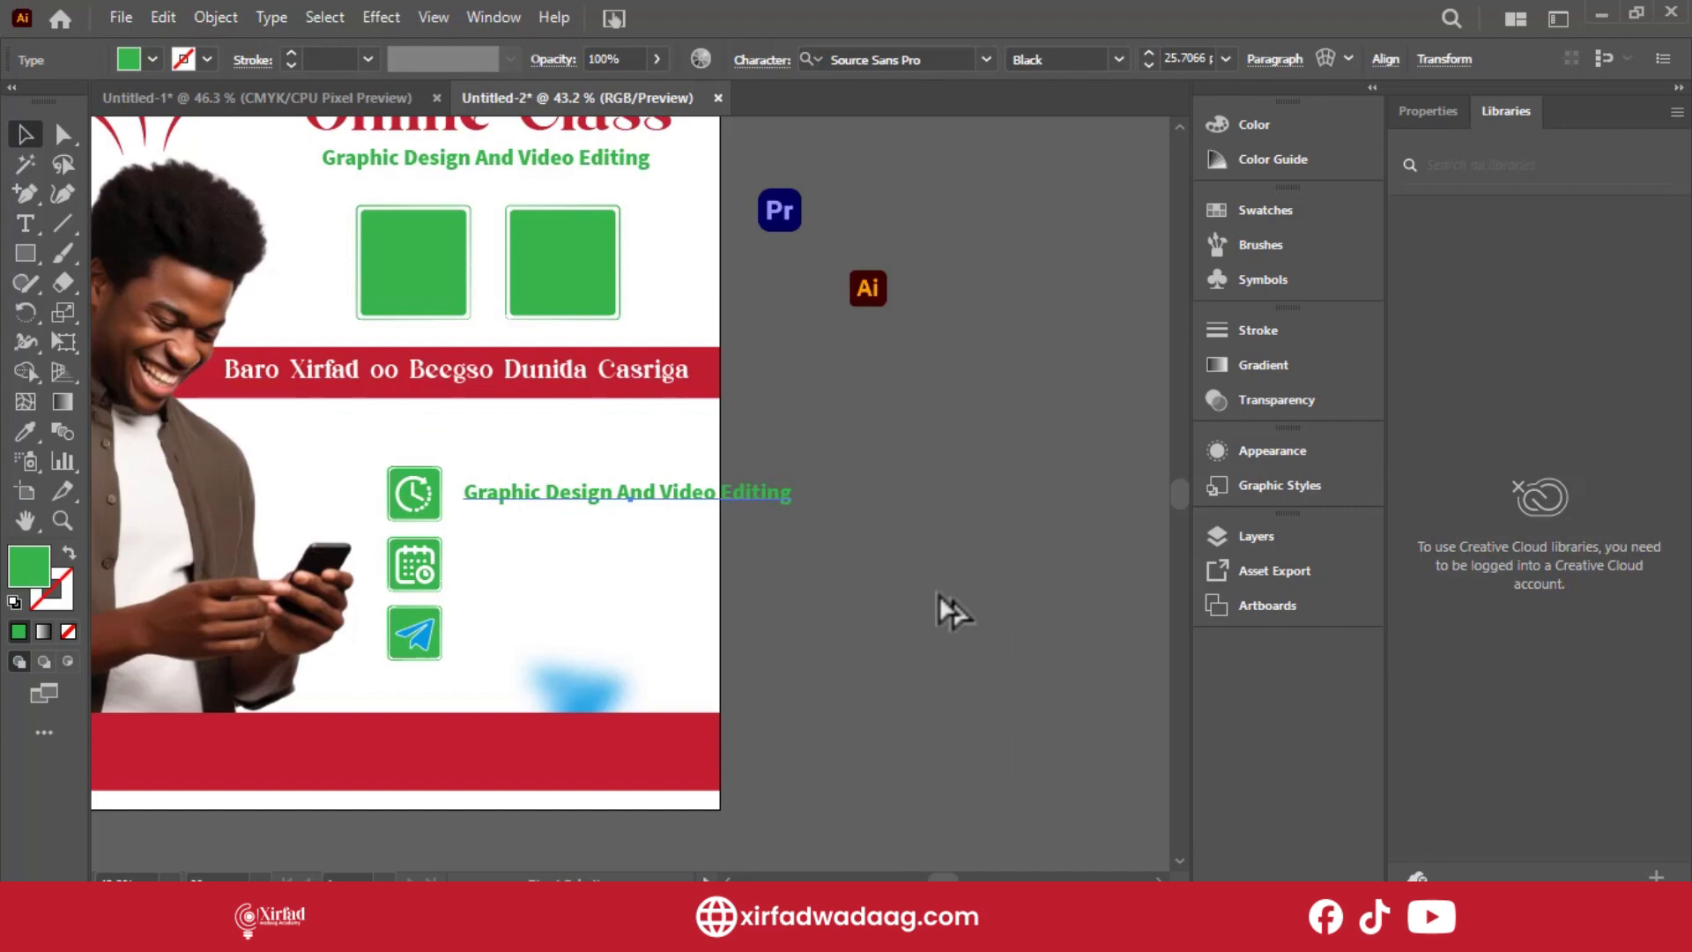
pyautogui.hotkey('ctrl', '+')
pyautogui.hotkey('ctrl', '+')
pyautogui.hotkey('ctrl', '+')
pyautogui.hotkey('ctrl', '-')
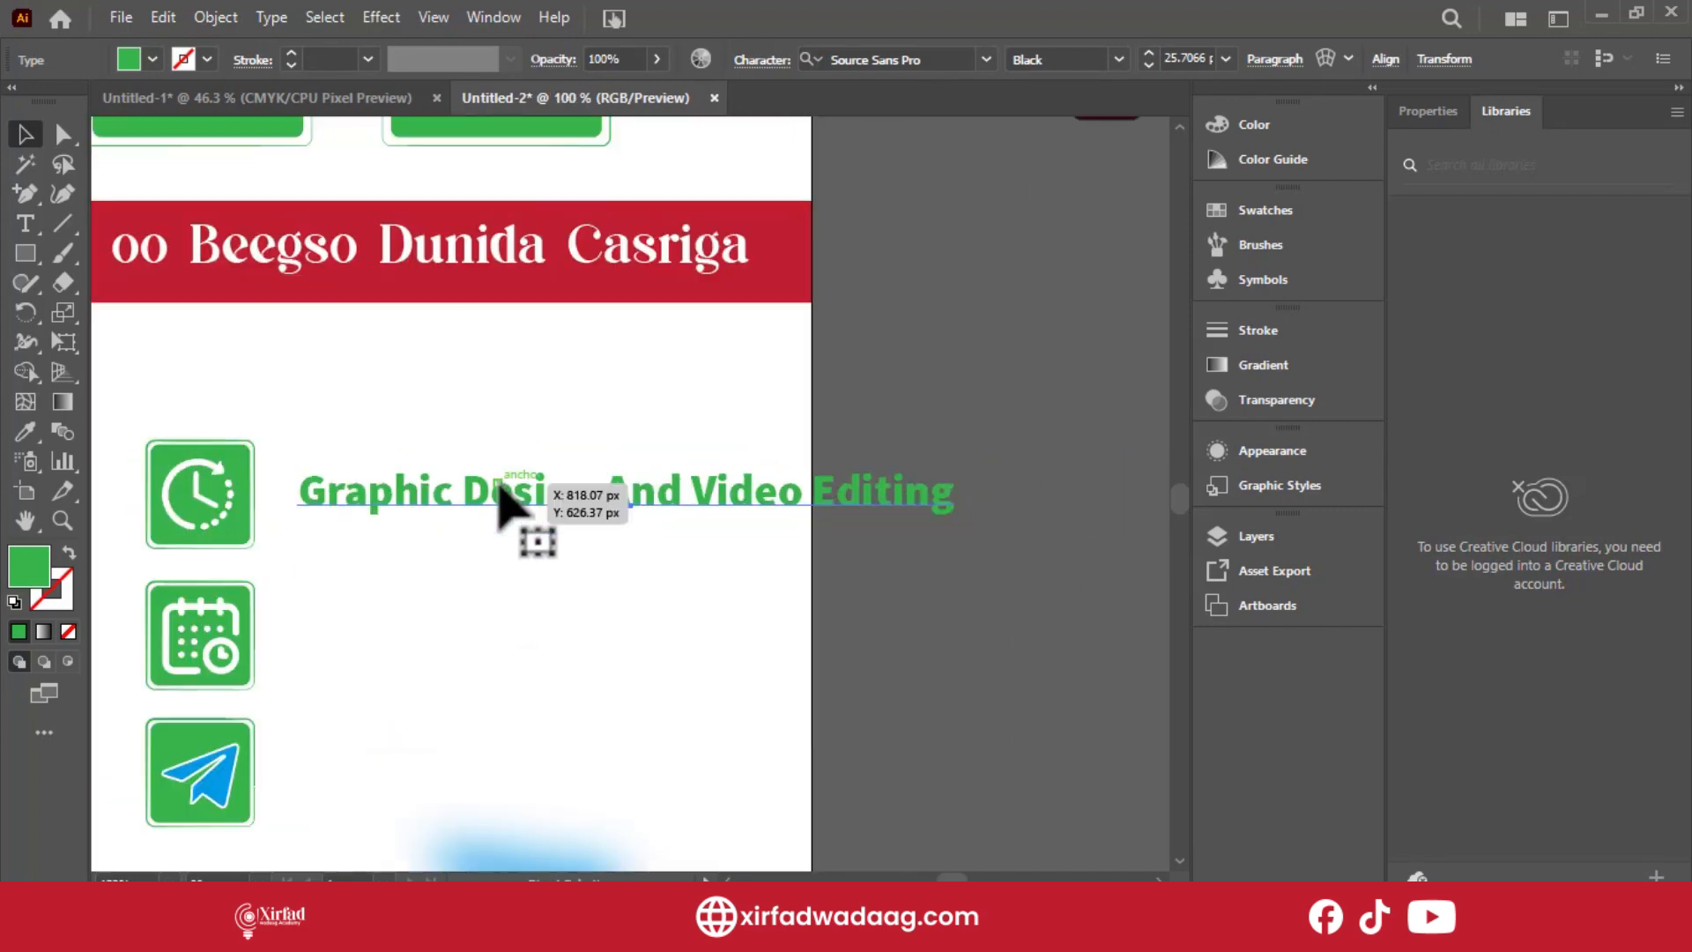
pyautogui.tripleClick(547, 506)
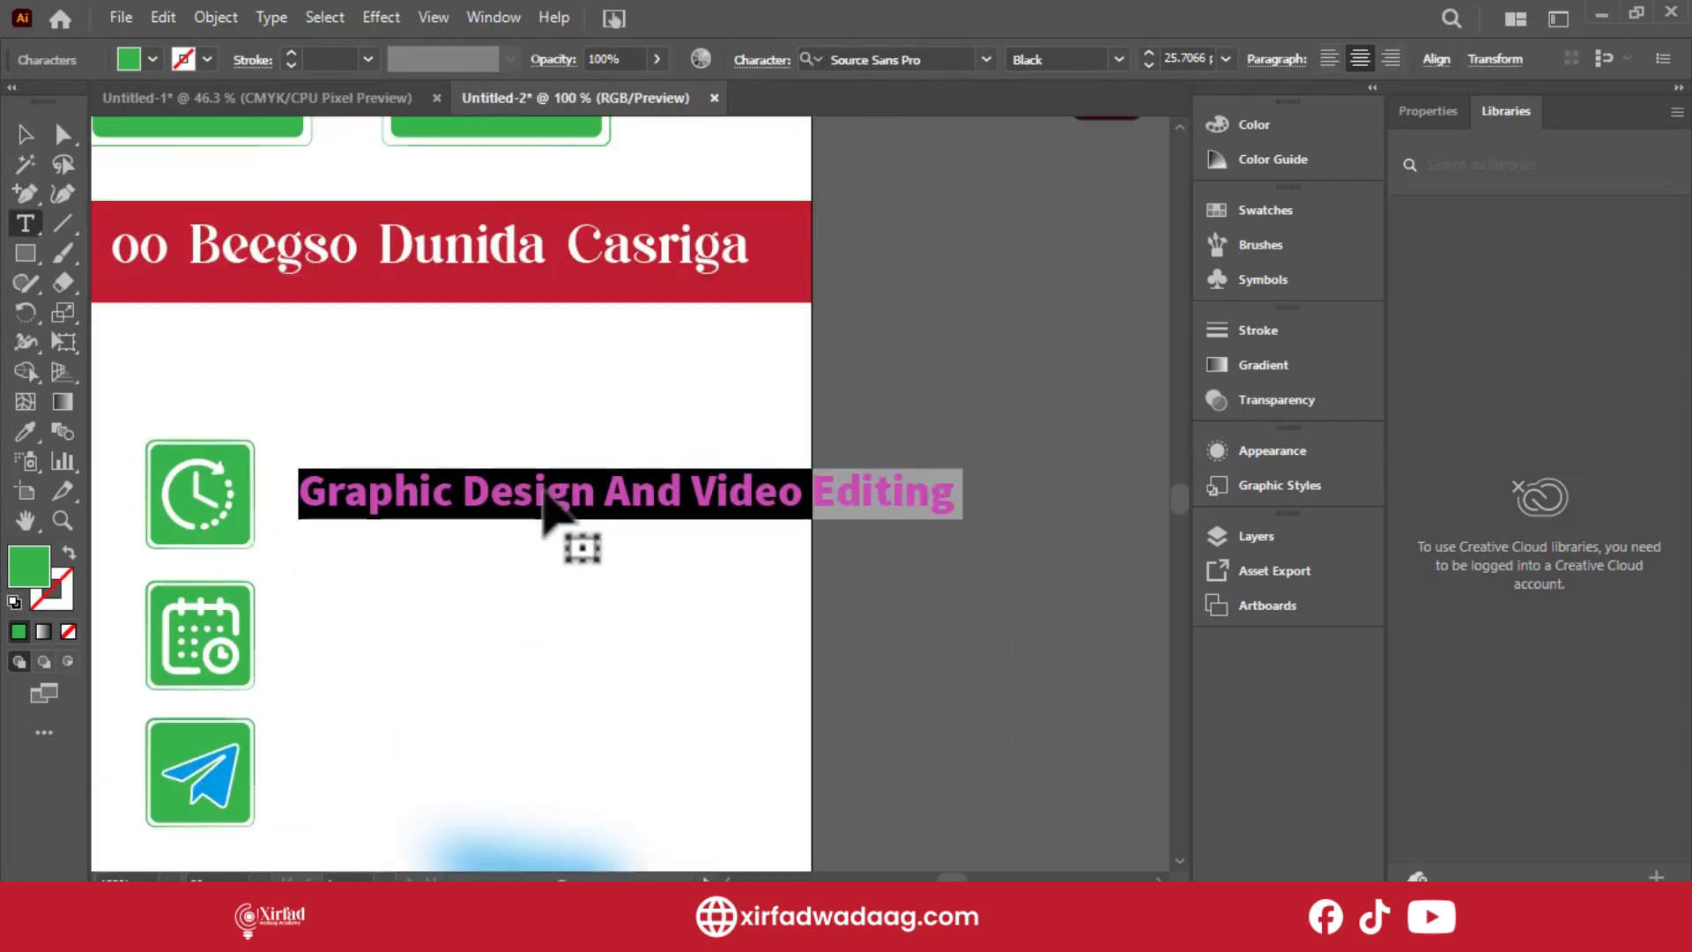
pyautogui.write('1 Month')
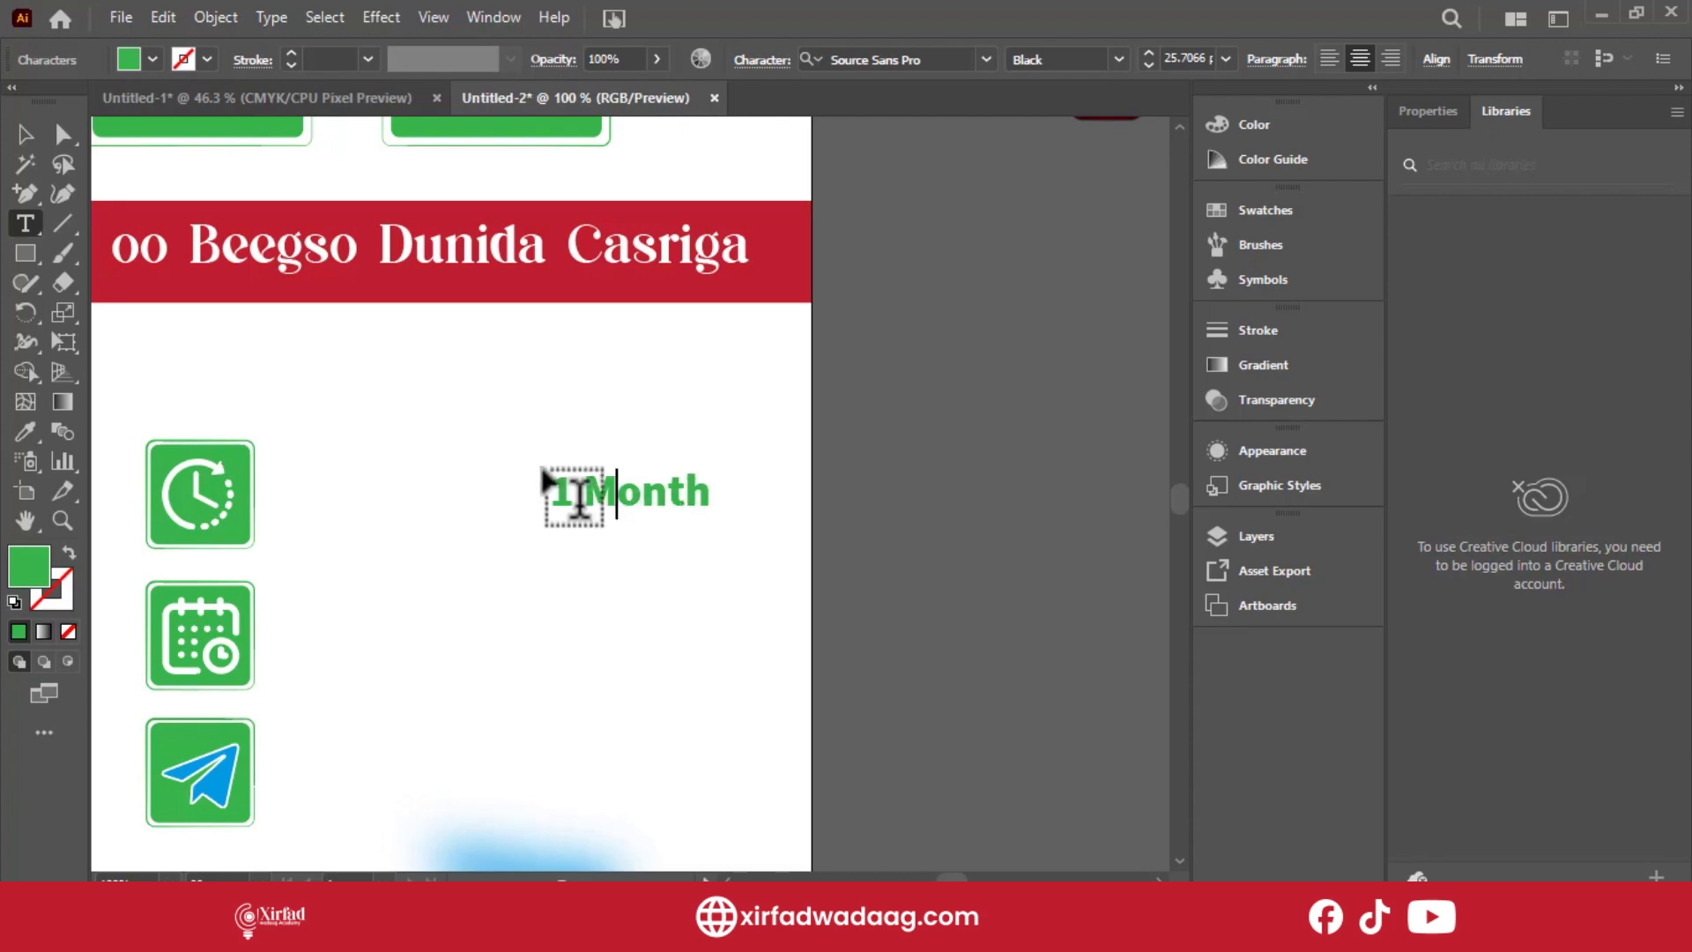
# Move the "1 Month" text next to the clock icon and set its font to asimilates Regular.
pyautogui.click(23, 135)
pyautogui.moveTo(592, 504); pyautogui.dragTo(342, 509)
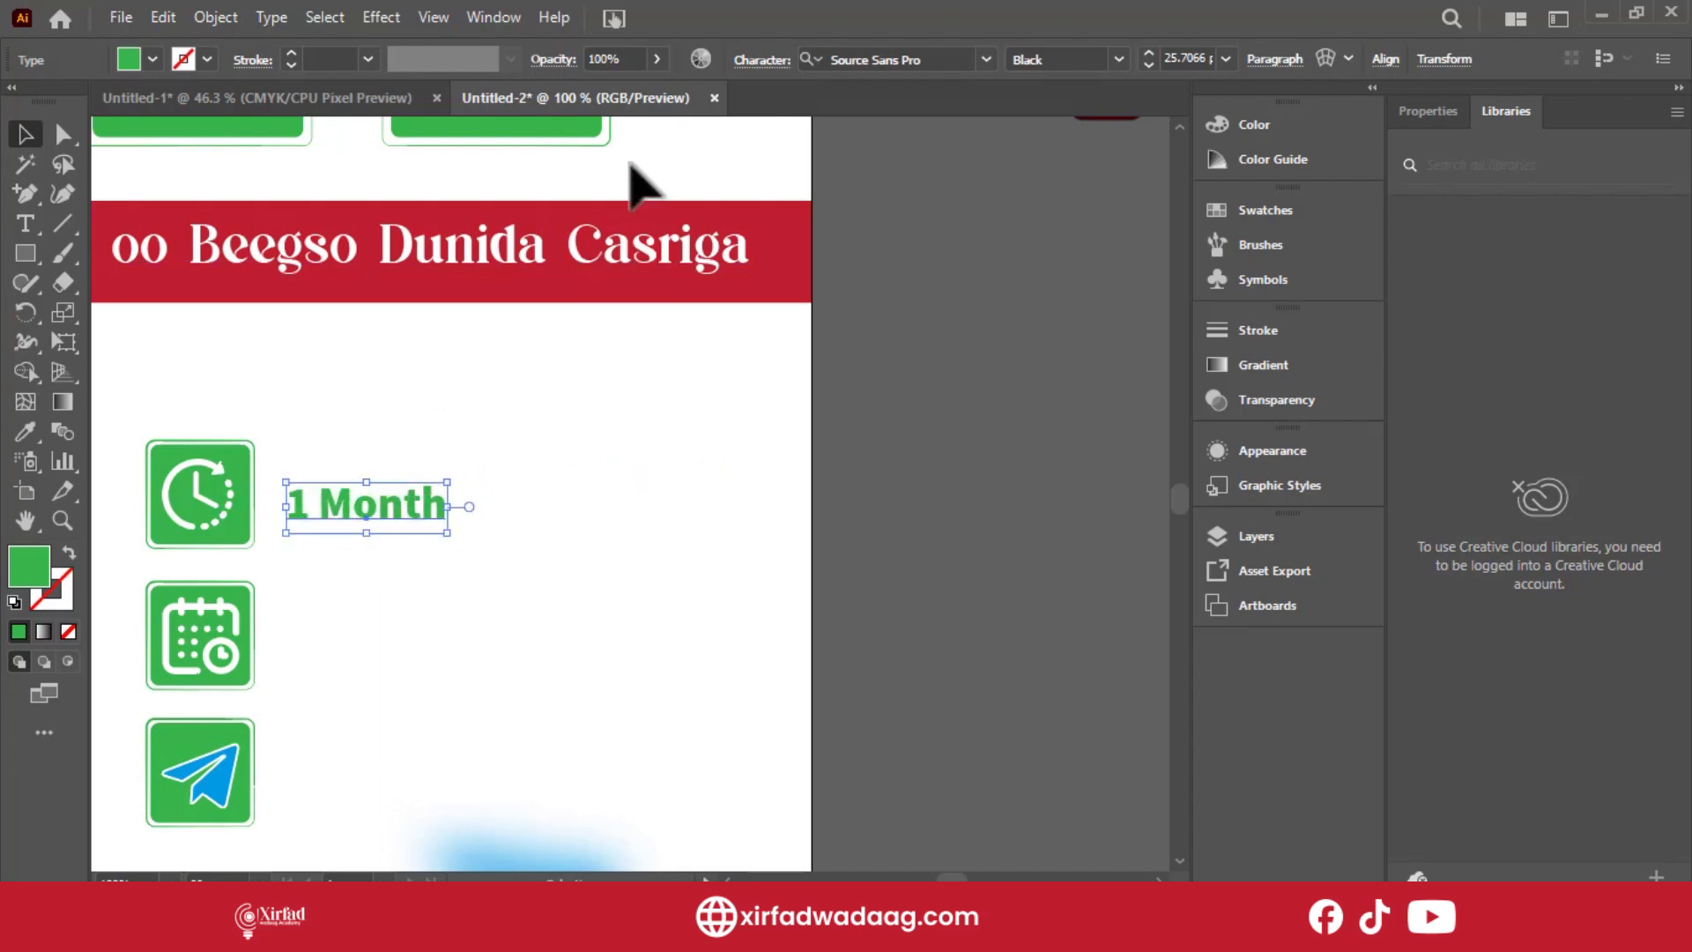
pyautogui.click(978, 63)
pyautogui.click(986, 62)
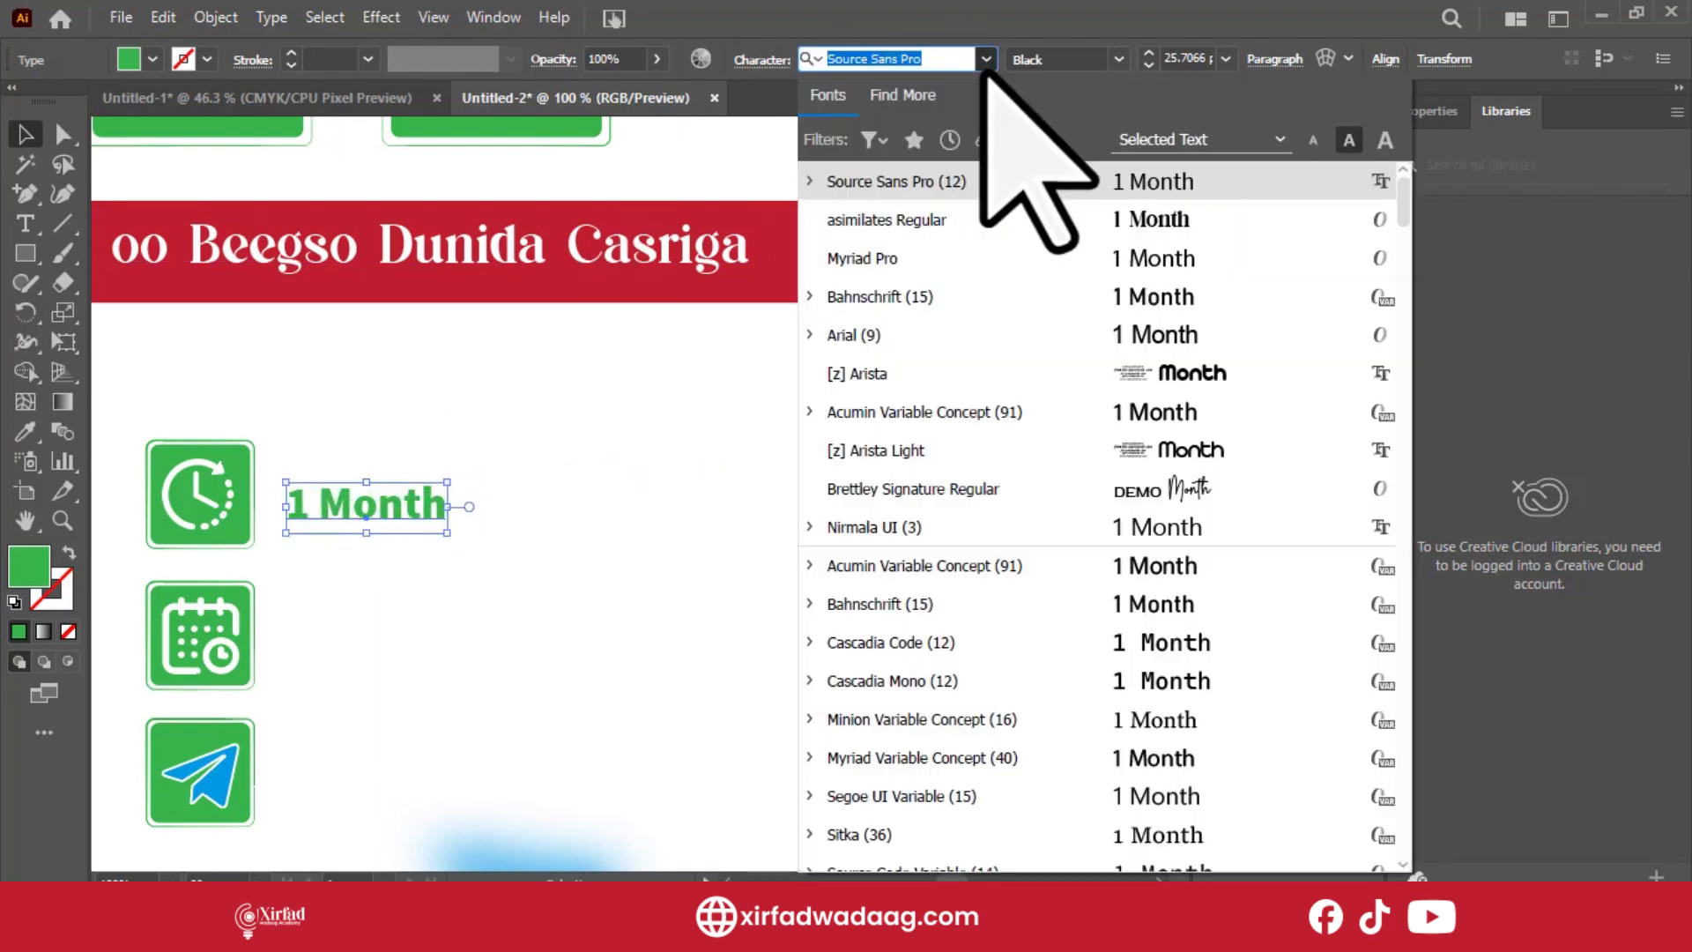
pyautogui.click(1119, 219)
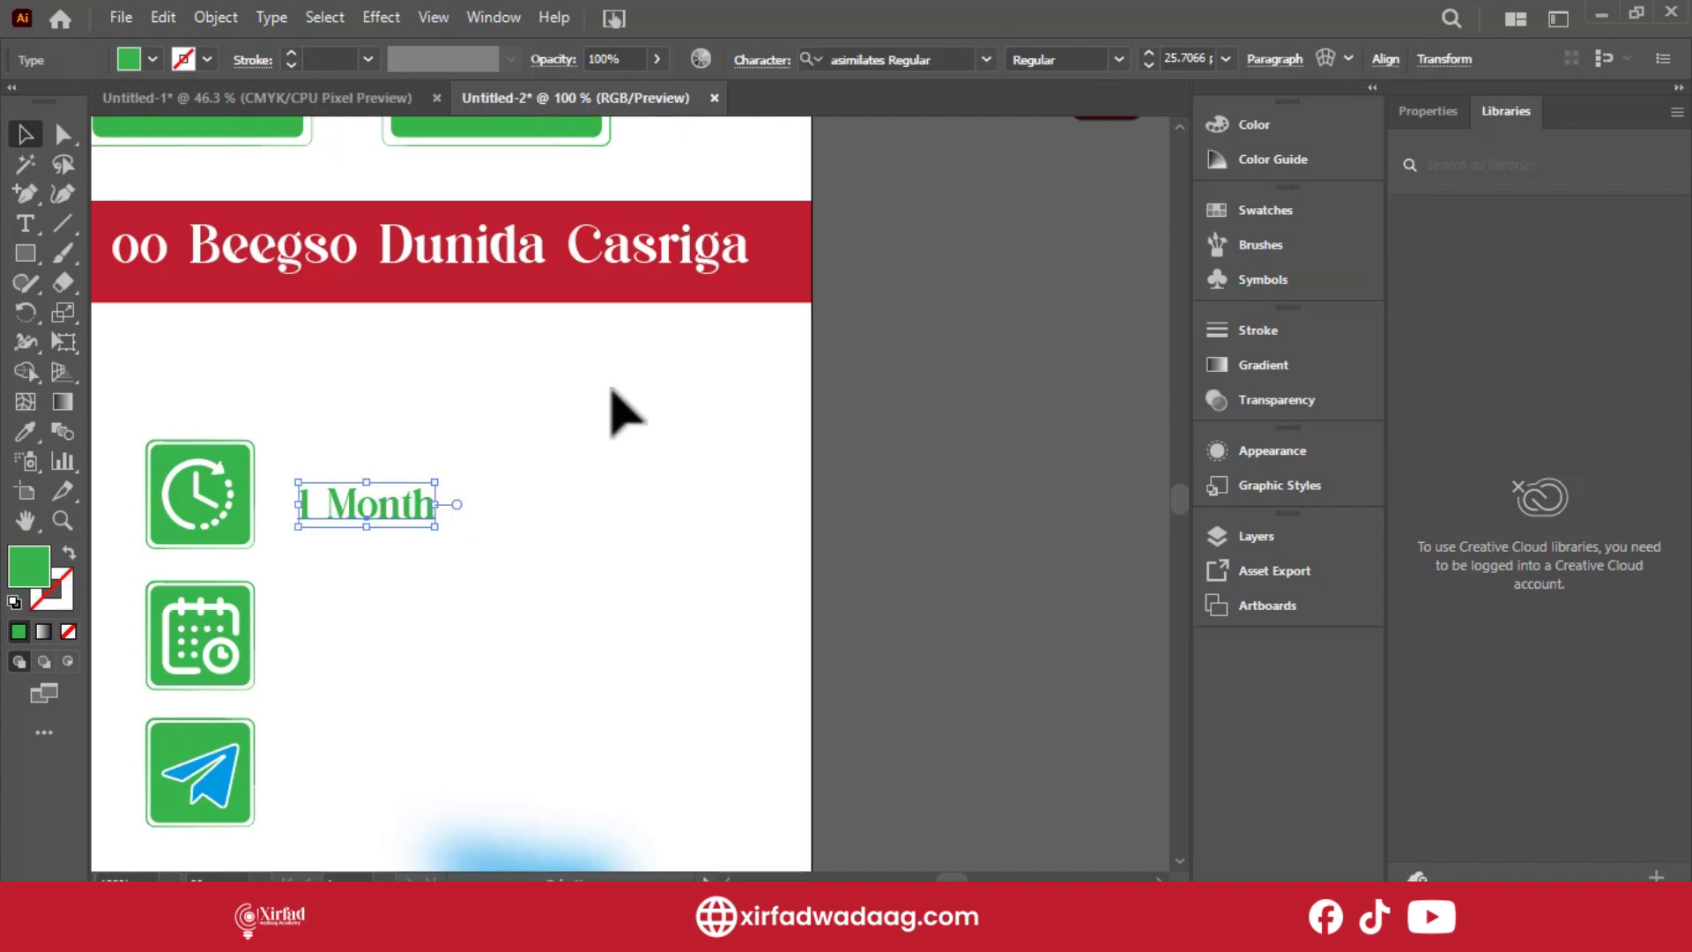
# Copy the "1 Month" text beside the calendar icon and change the copy to "February/10/2025".
pyautogui.moveTo(438, 509); pyautogui.dragTo(423, 650)
pyautogui.click(558, 563)
pyautogui.click(422, 665)
pyautogui.hotkey('ctrl', 'a')
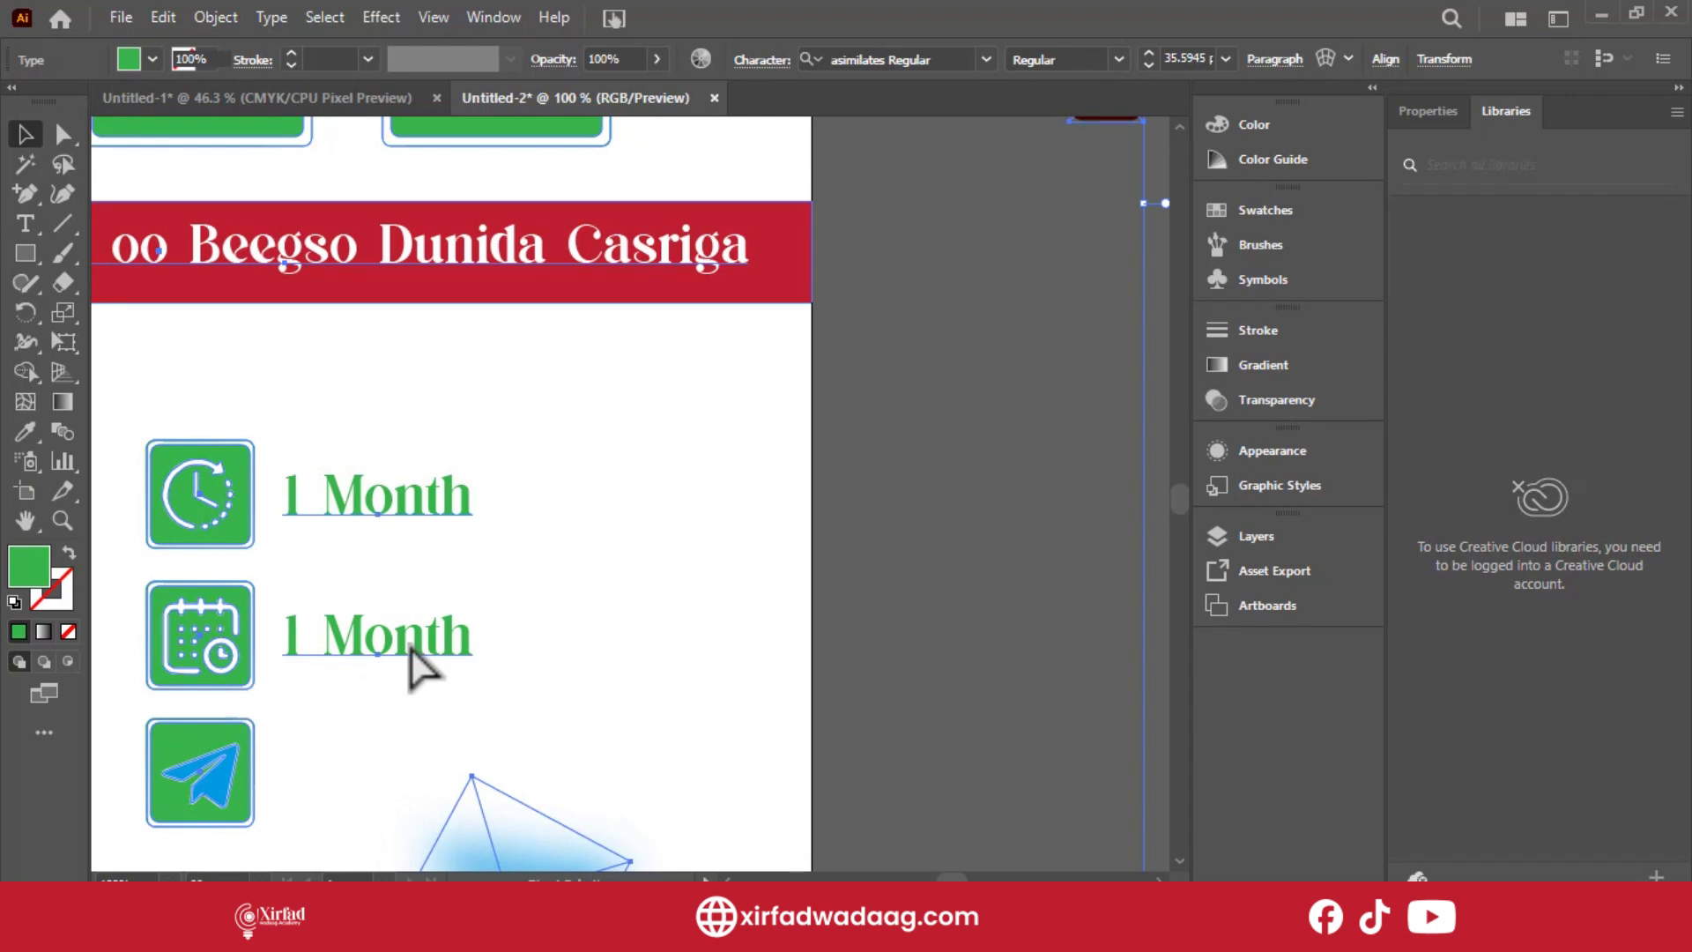
pyautogui.doubleClick(410, 646)
pyautogui.hotkey('ctrl', 'a')
pyautogui.write('F')
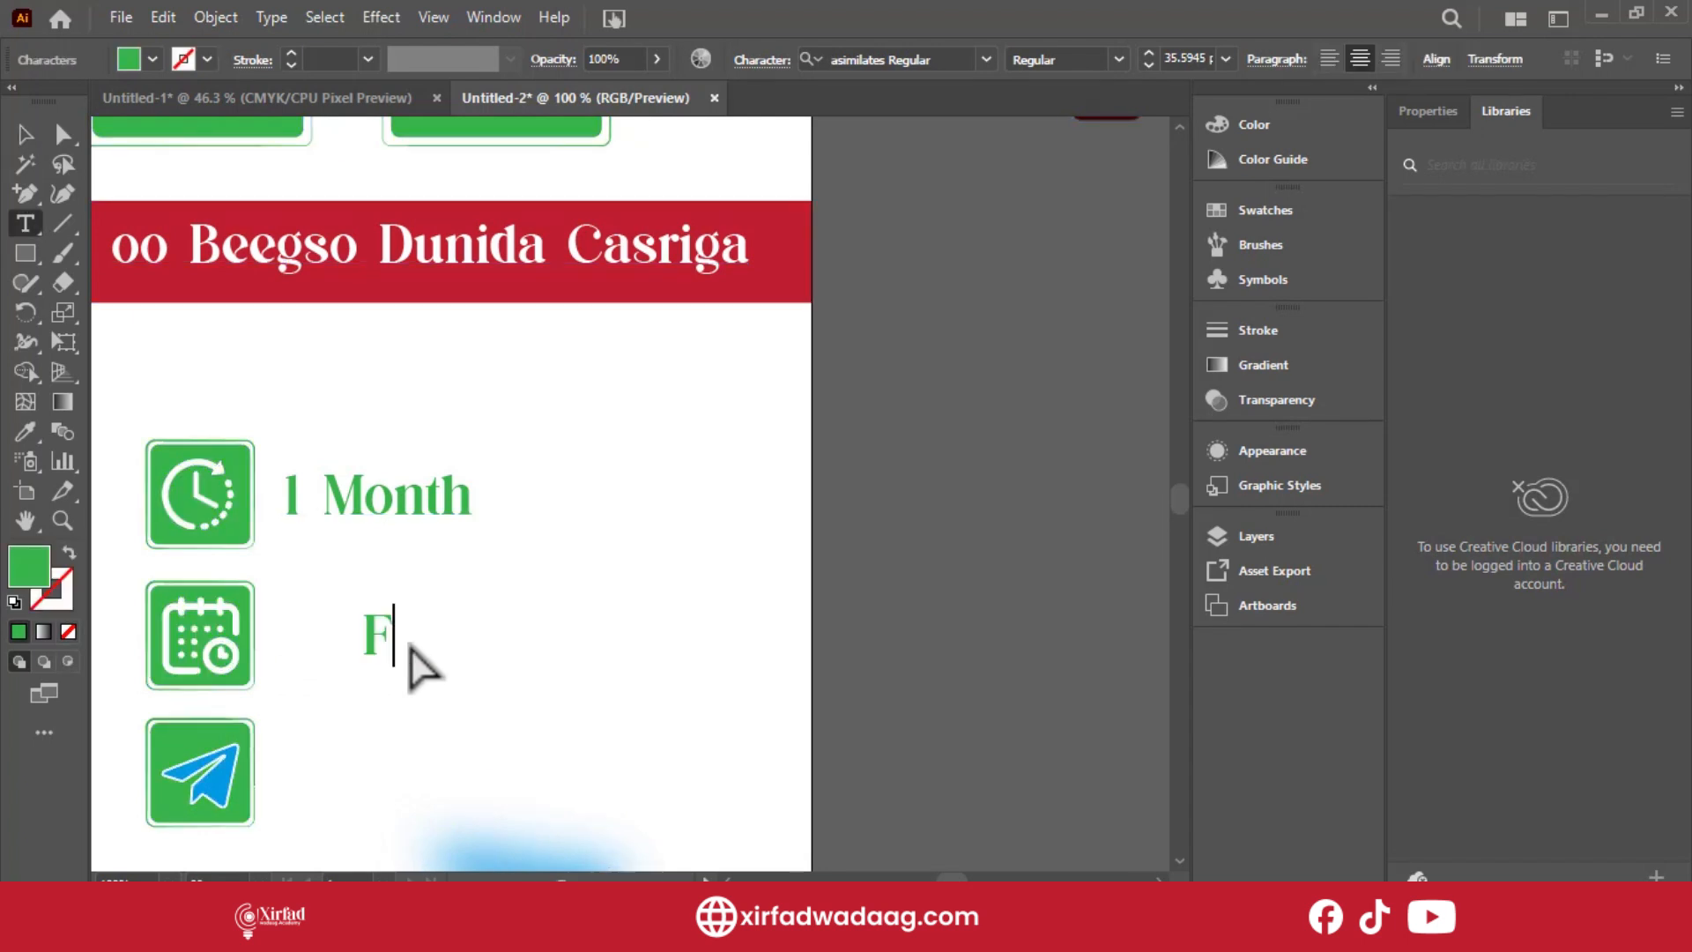
pyautogui.write('eb')
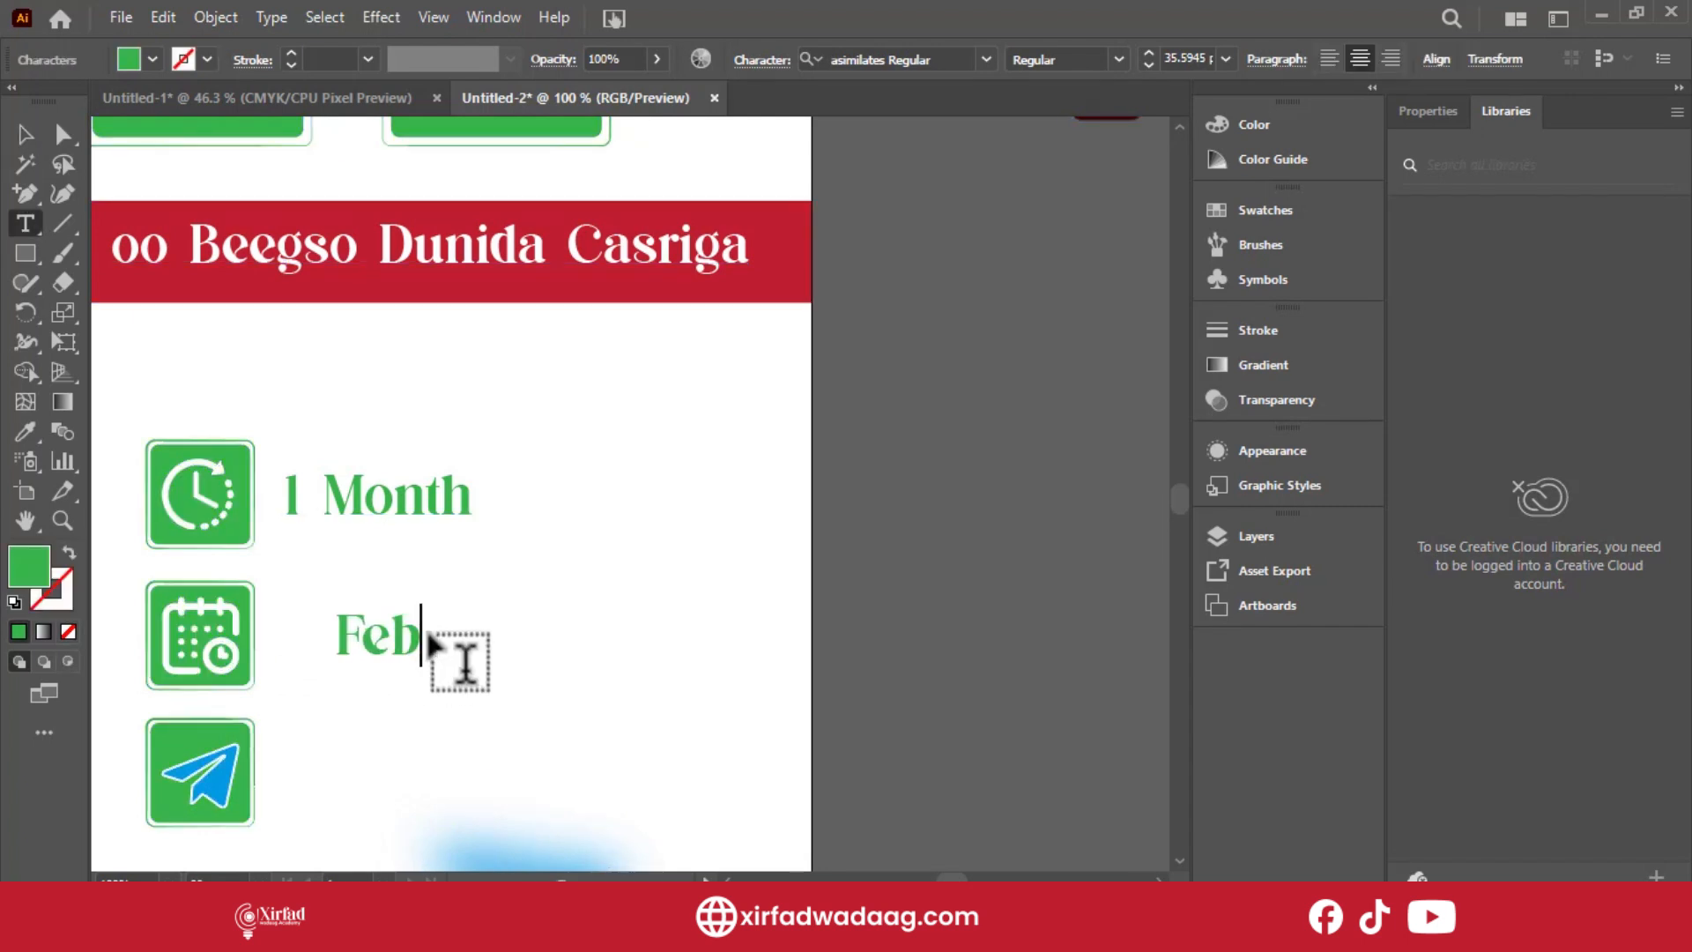
pyautogui.write('ruary')
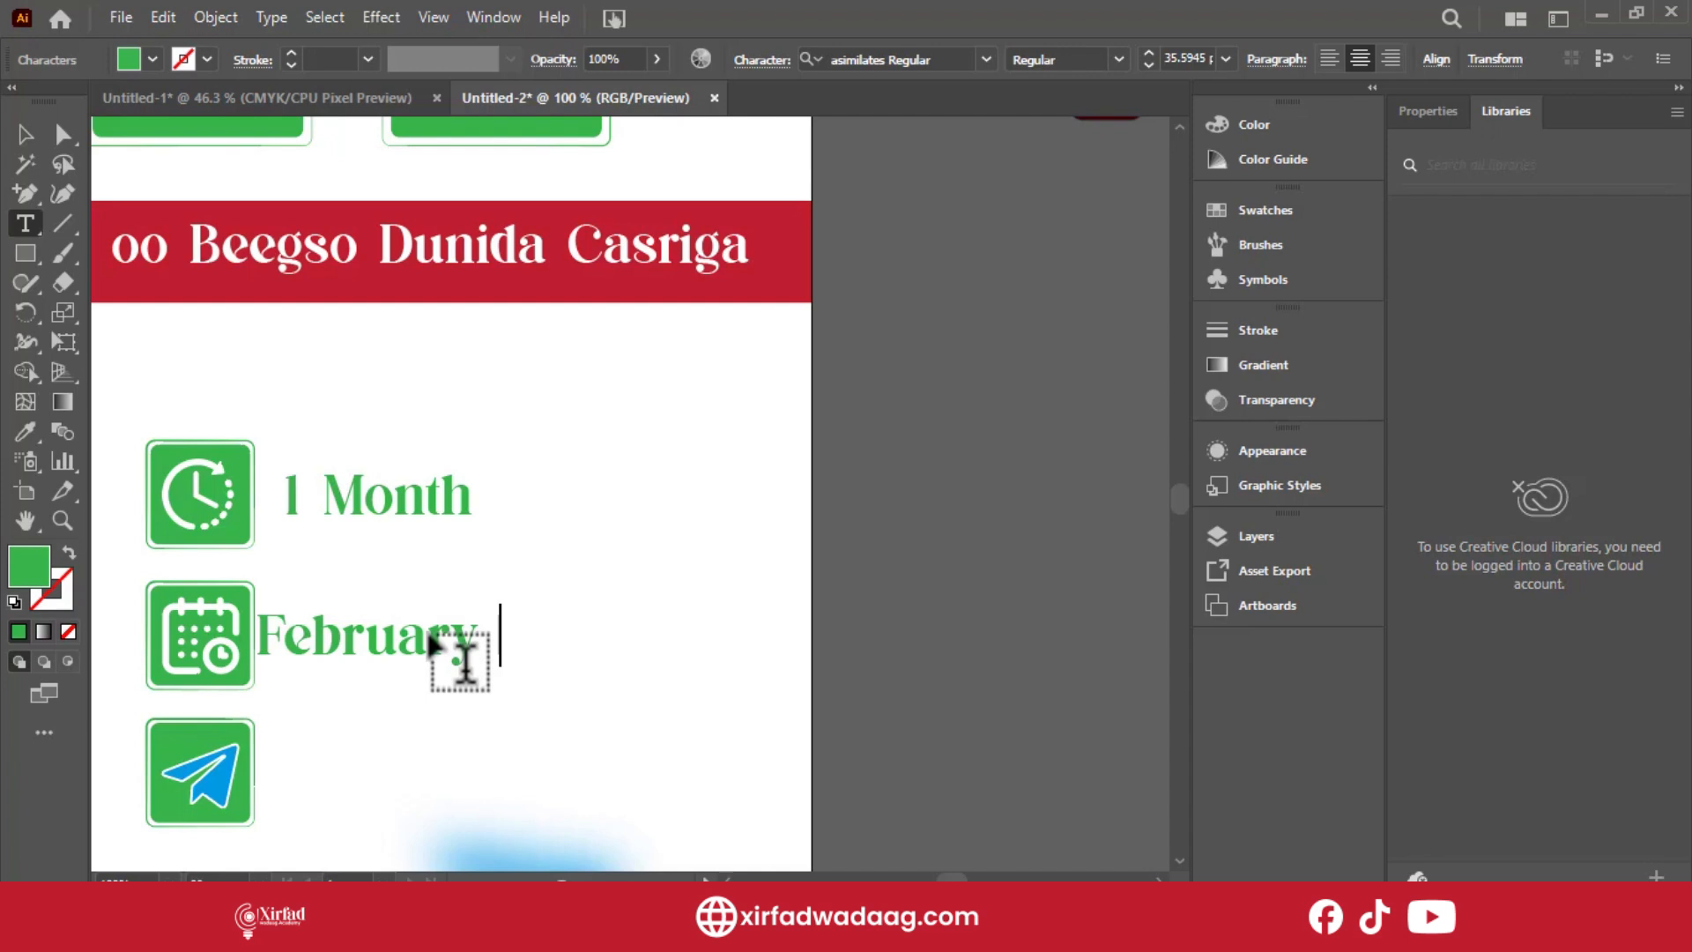
pyautogui.press('BackSpace')
pyautogui.write('-10')
pyautogui.press('BackSpace')
pyautogui.press('BackSpace')
pyautogui.press('BackSpace')
pyautogui.write('/10/2025')
# Shift the date text clear of the calendar icon and move the "1 Month" text closer to the clock icon.
pyautogui.click(25, 134)
pyautogui.moveTo(471, 670); pyautogui.dragTo(523, 671)
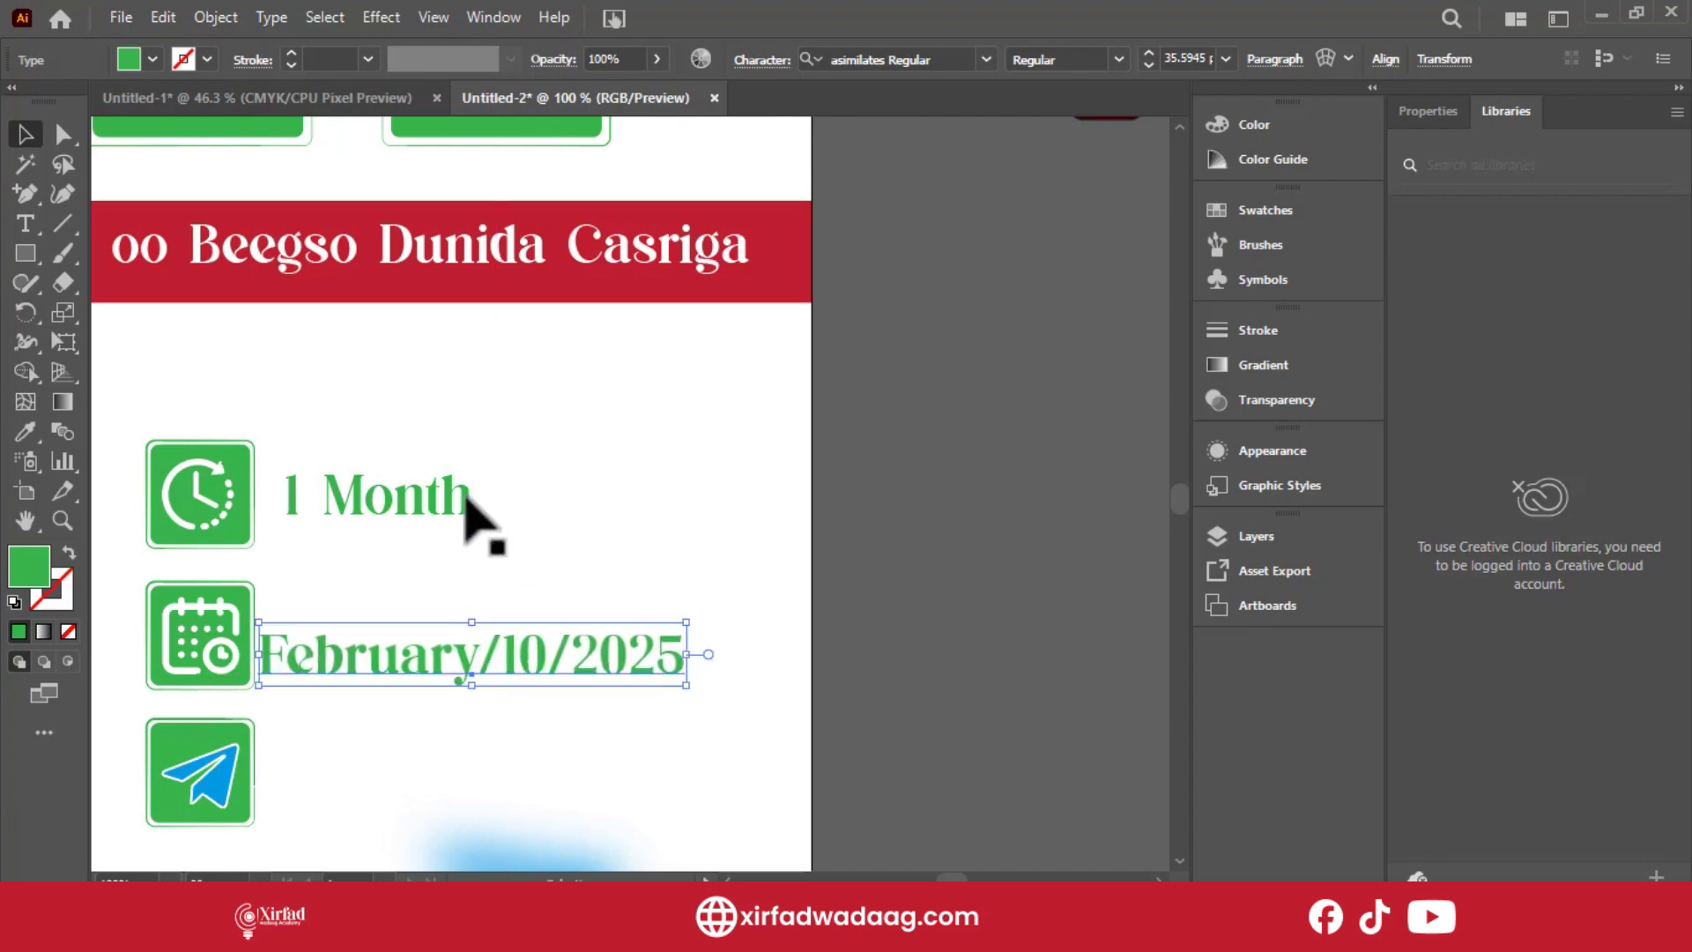
pyautogui.moveTo(426, 490)
pyautogui.mouseDown()
pyautogui.moveTo(427, 507)
pyautogui.moveTo(414, 496)
pyautogui.mouseUp()
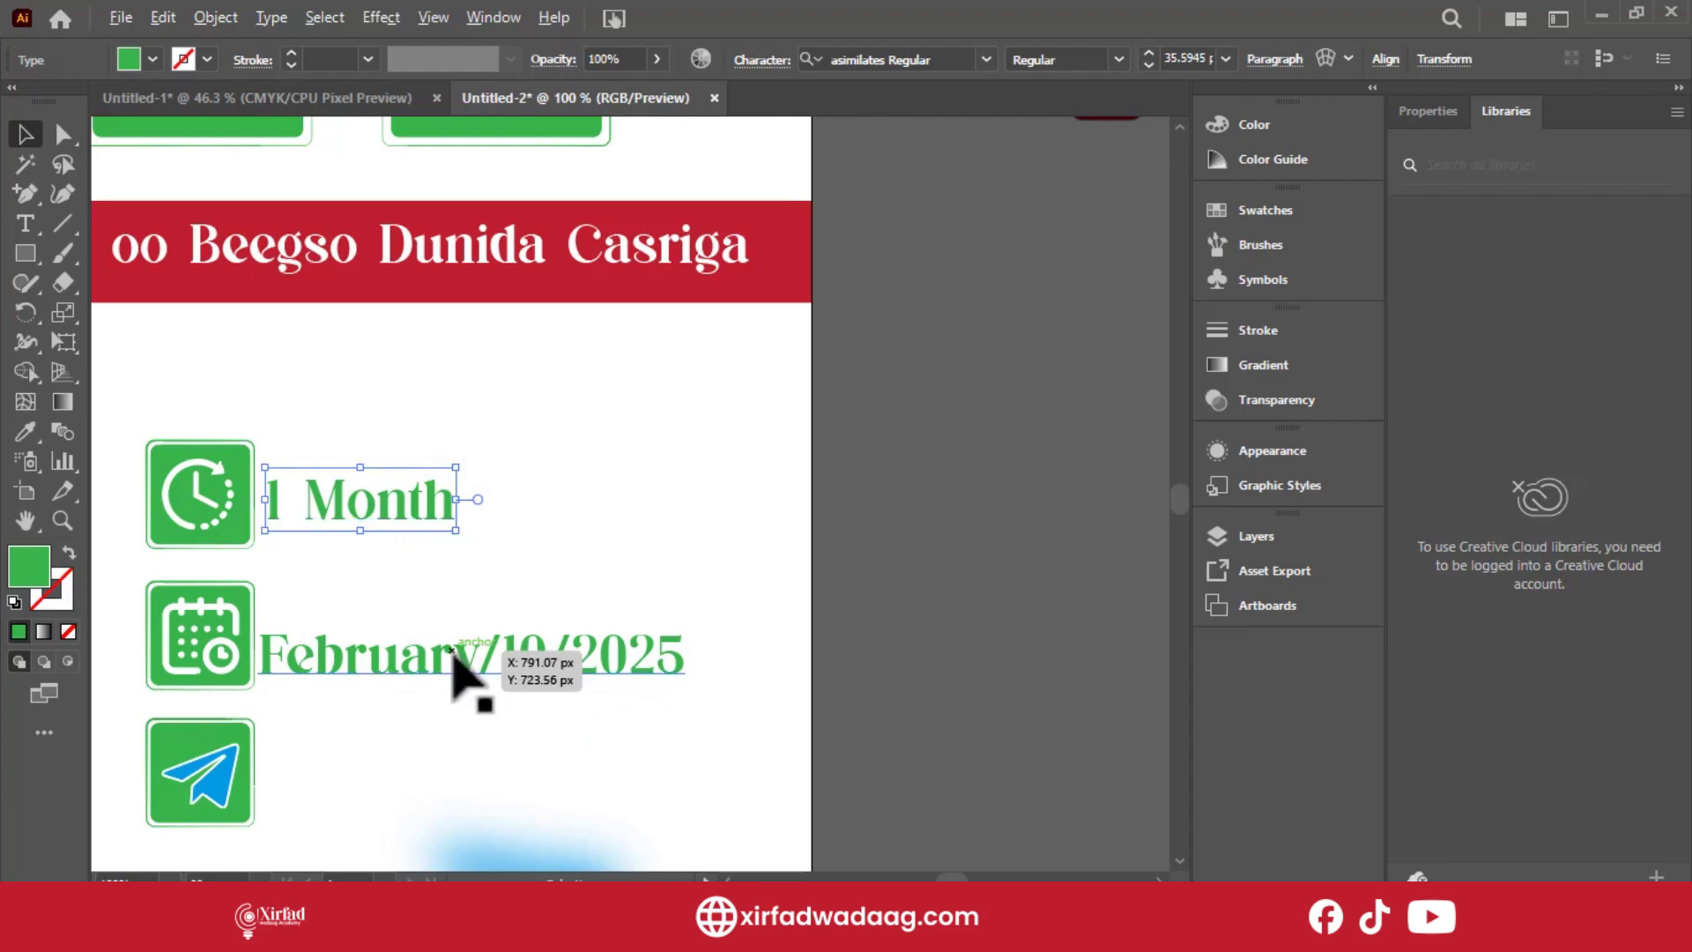
# Copy the date text beside the paper plane icon and change the copy to "Telegram".
pyautogui.moveTo(452, 651); pyautogui.dragTo(484, 765)
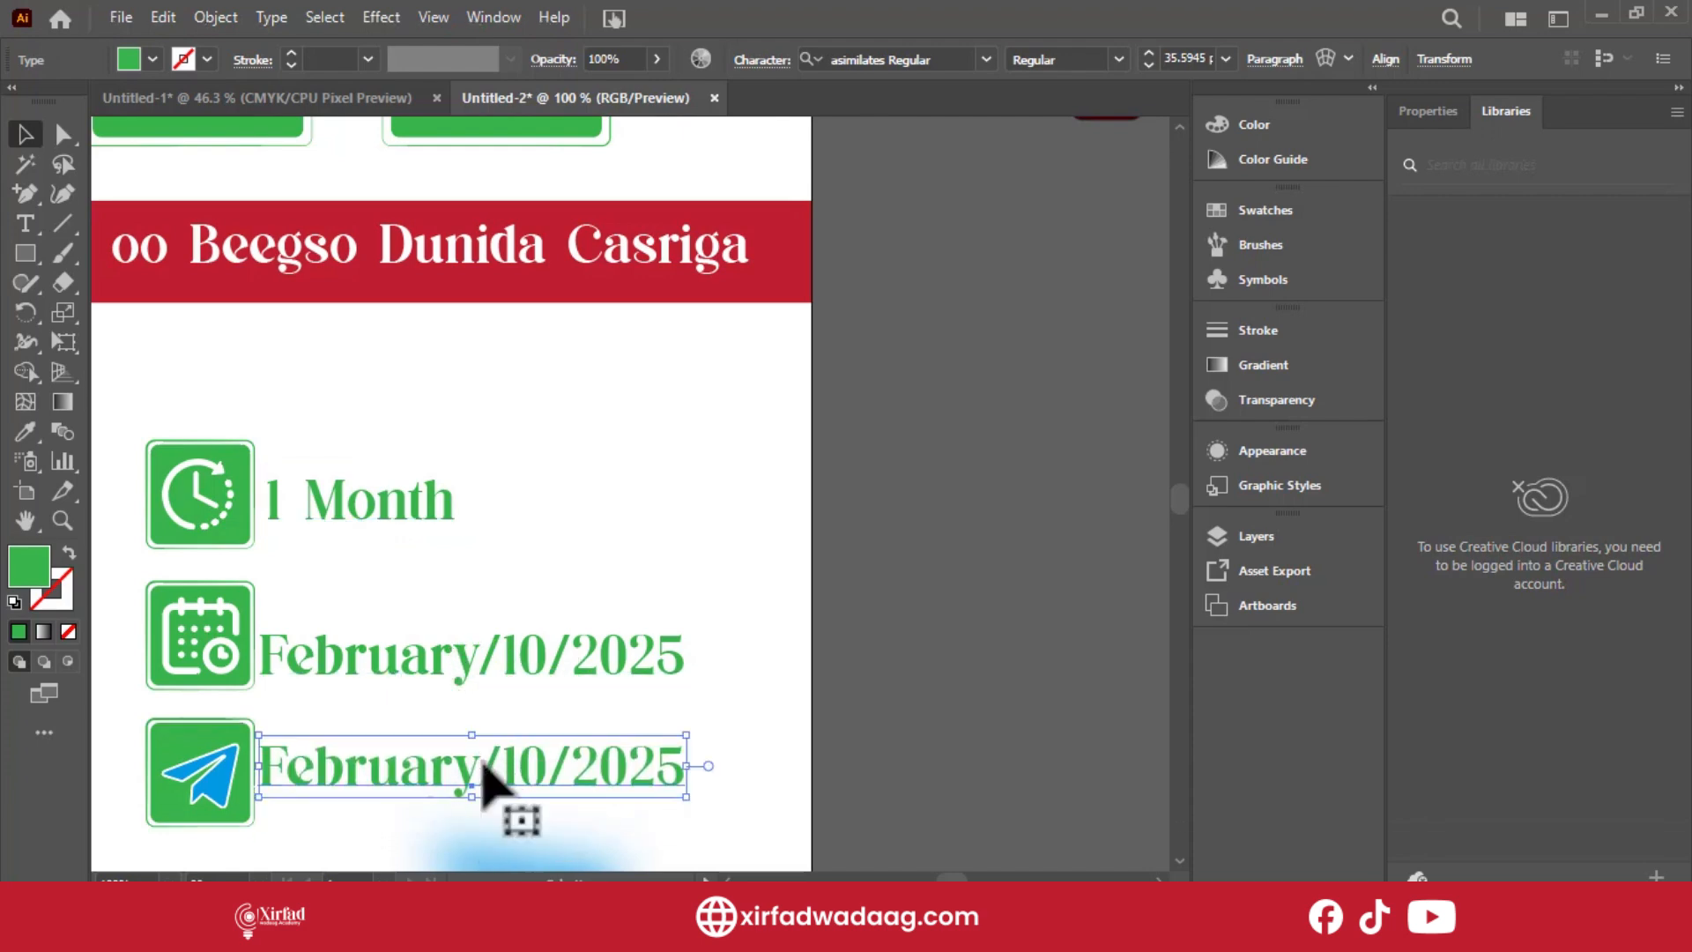
pyautogui.press('e')
pyautogui.press('l')
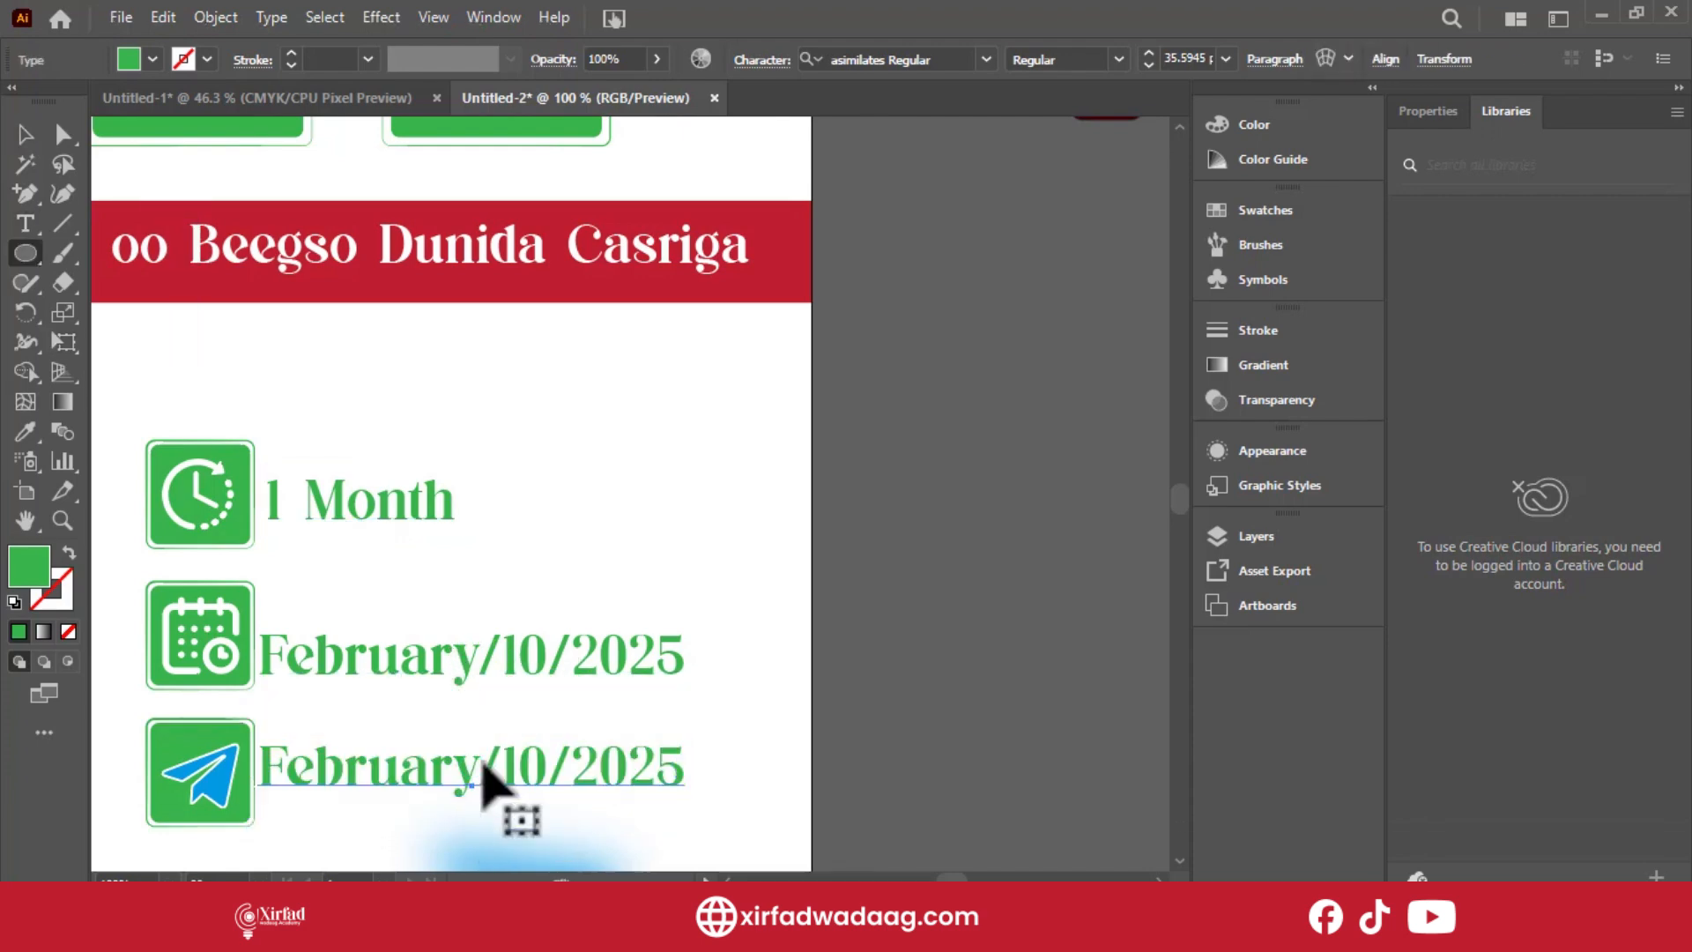
pyautogui.press('e')
pyautogui.click(25, 223)
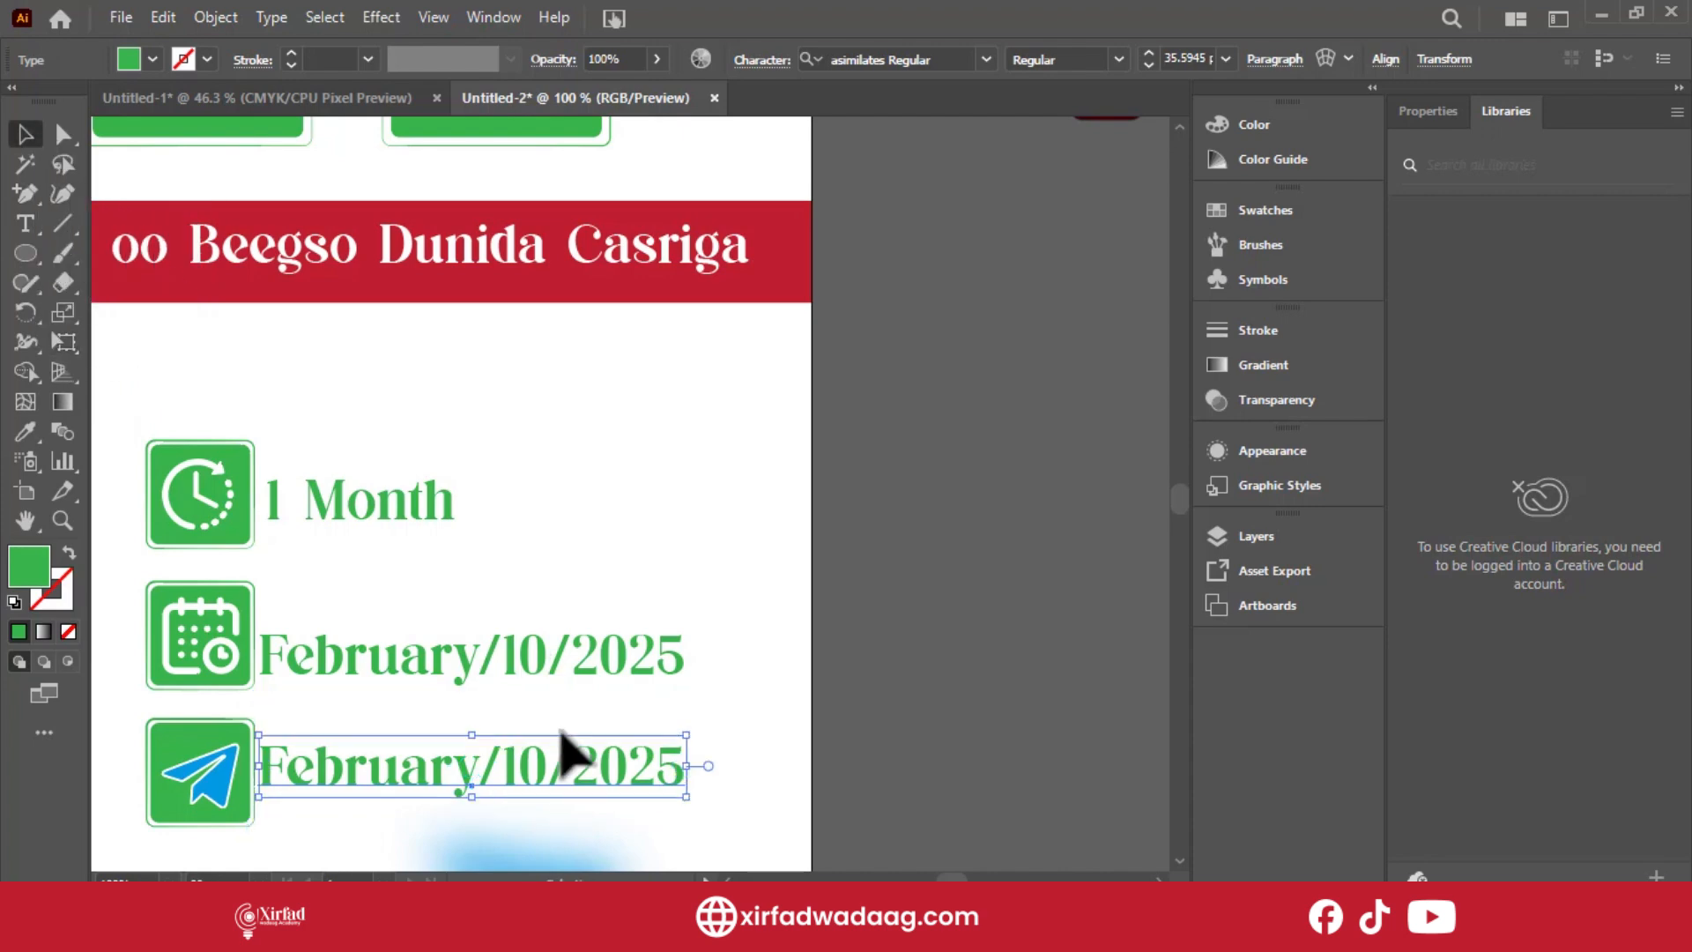
pyautogui.click(566, 762)
pyautogui.hotkey('ctrl', 'a')
pyautogui.write('Telegram')
pyautogui.click(25, 133)
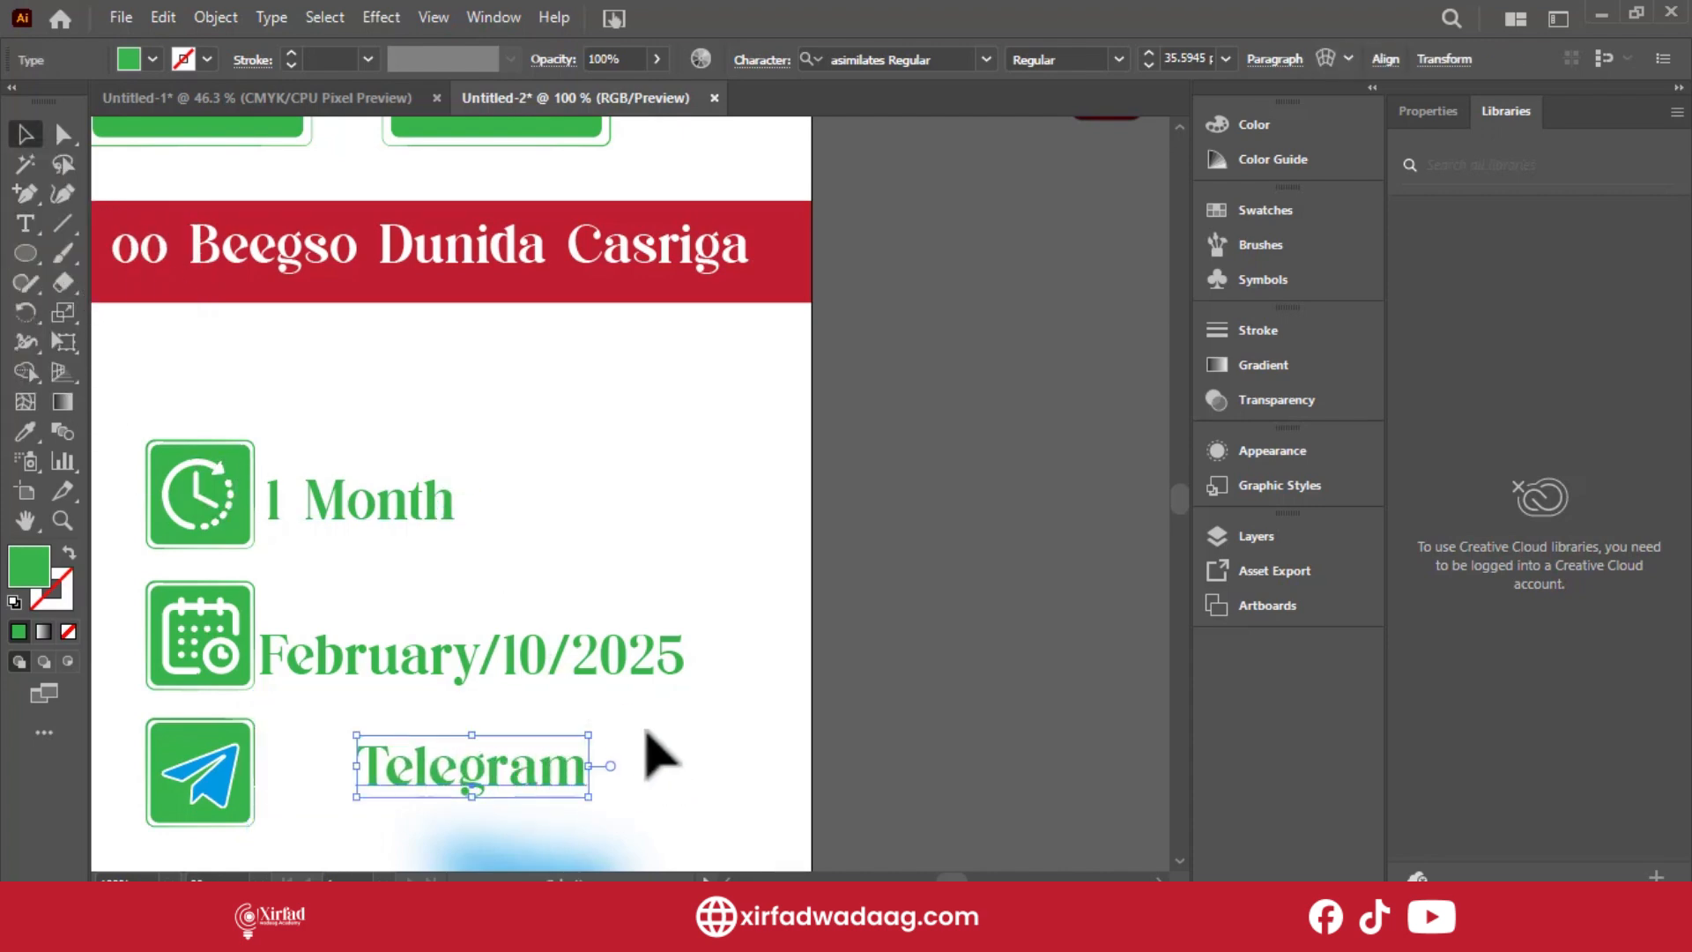
# Left-align the three detail texts with each other and shift them together slightly away from the icons.
pyautogui.moveTo(401, 513); pyautogui.dragTo(651, 707)
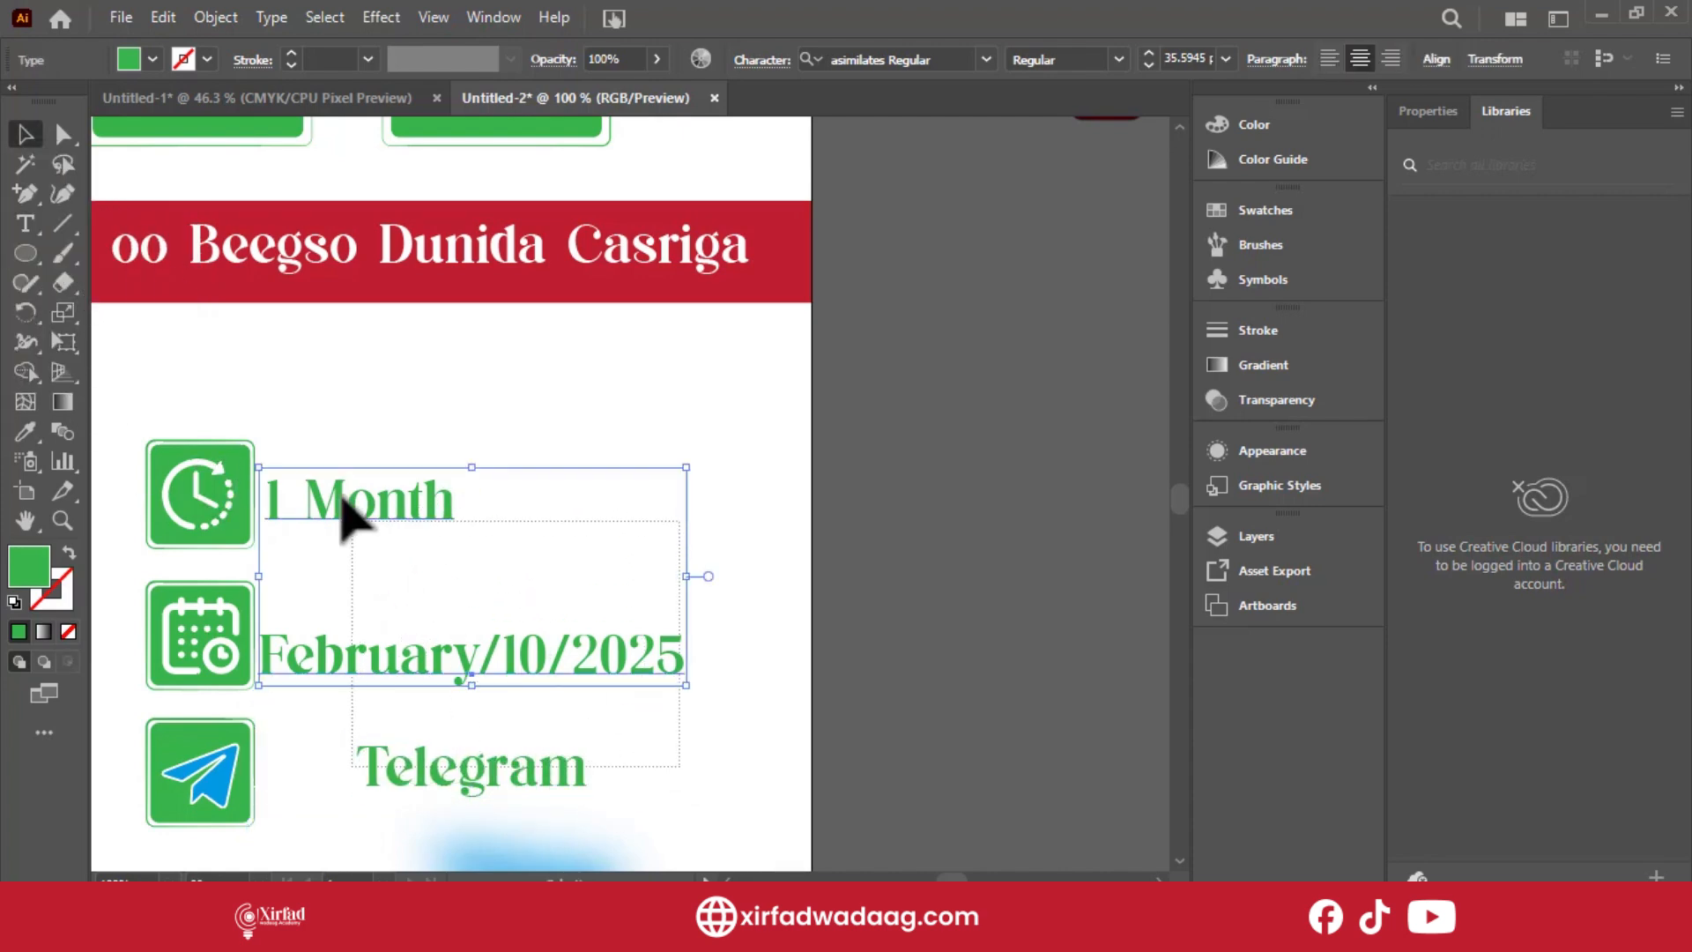
pyautogui.moveTo(348, 514); pyautogui.dragTo(343, 494)
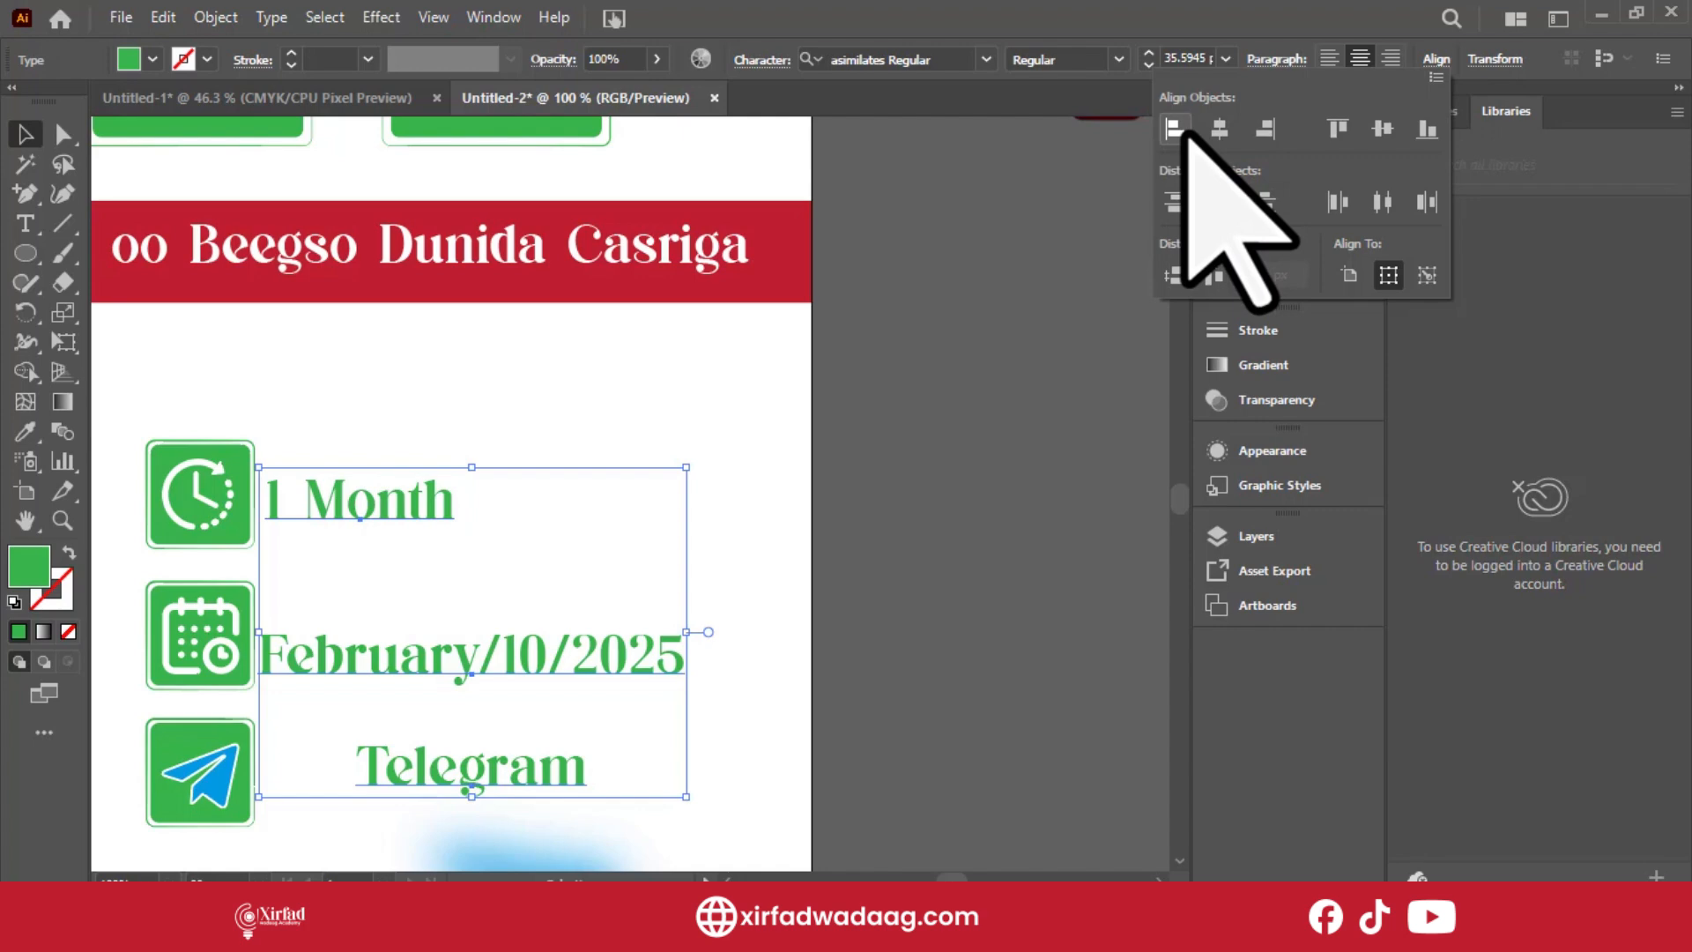
pyautogui.click(1176, 130)
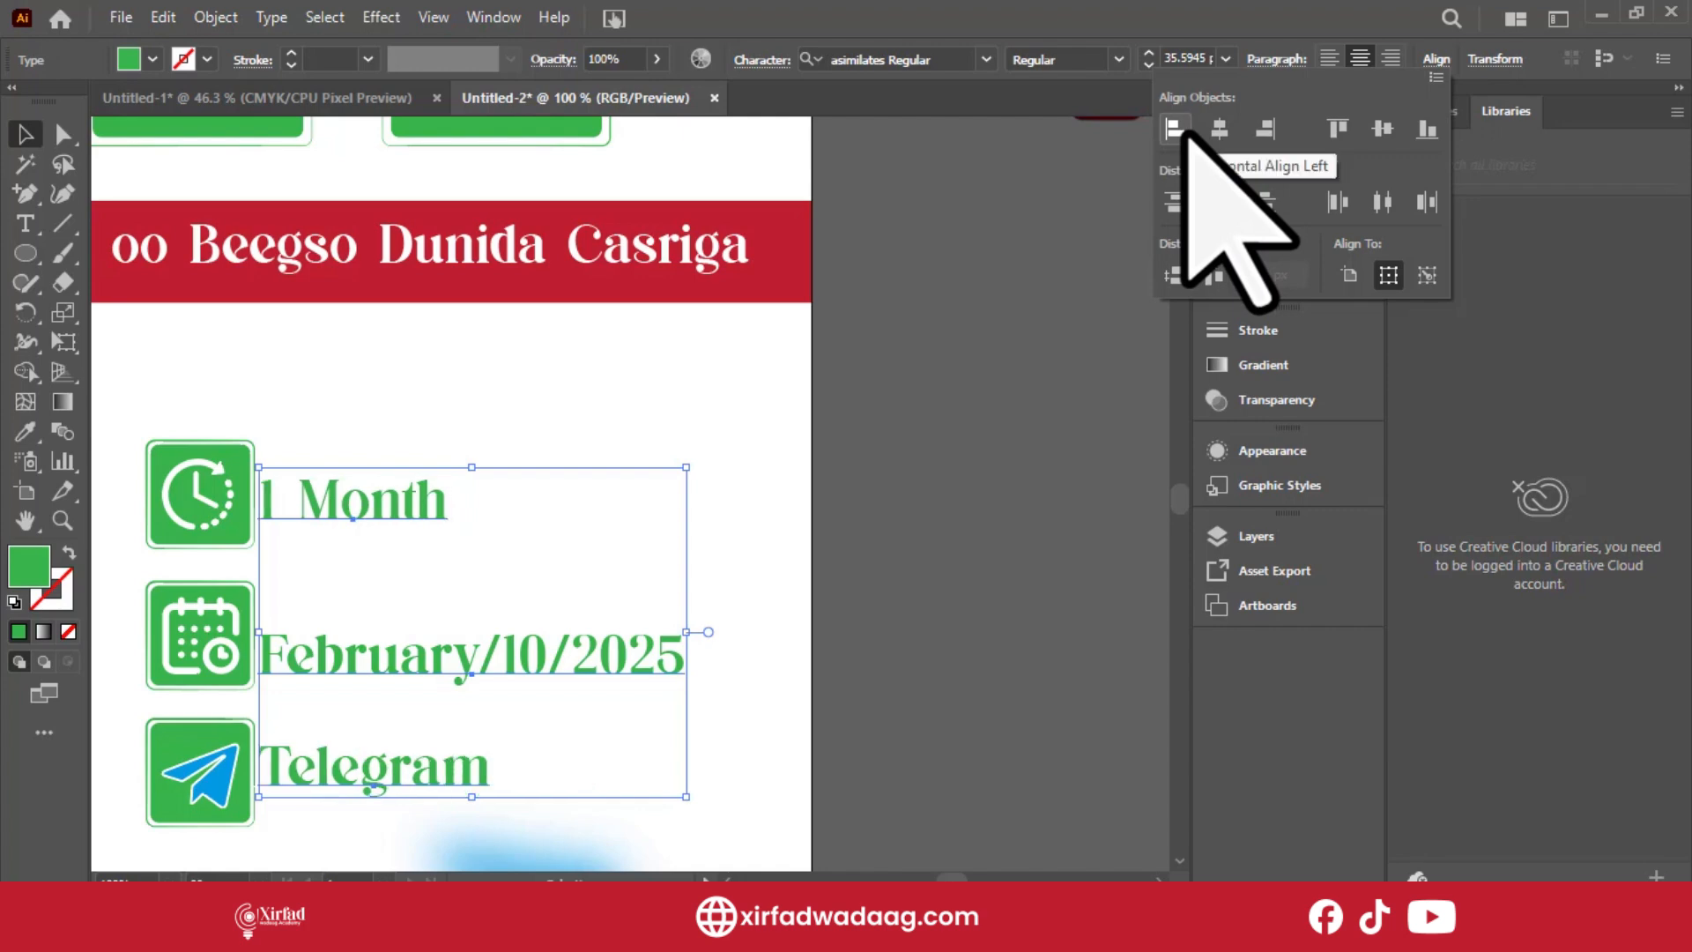
pyautogui.click(367, 511)
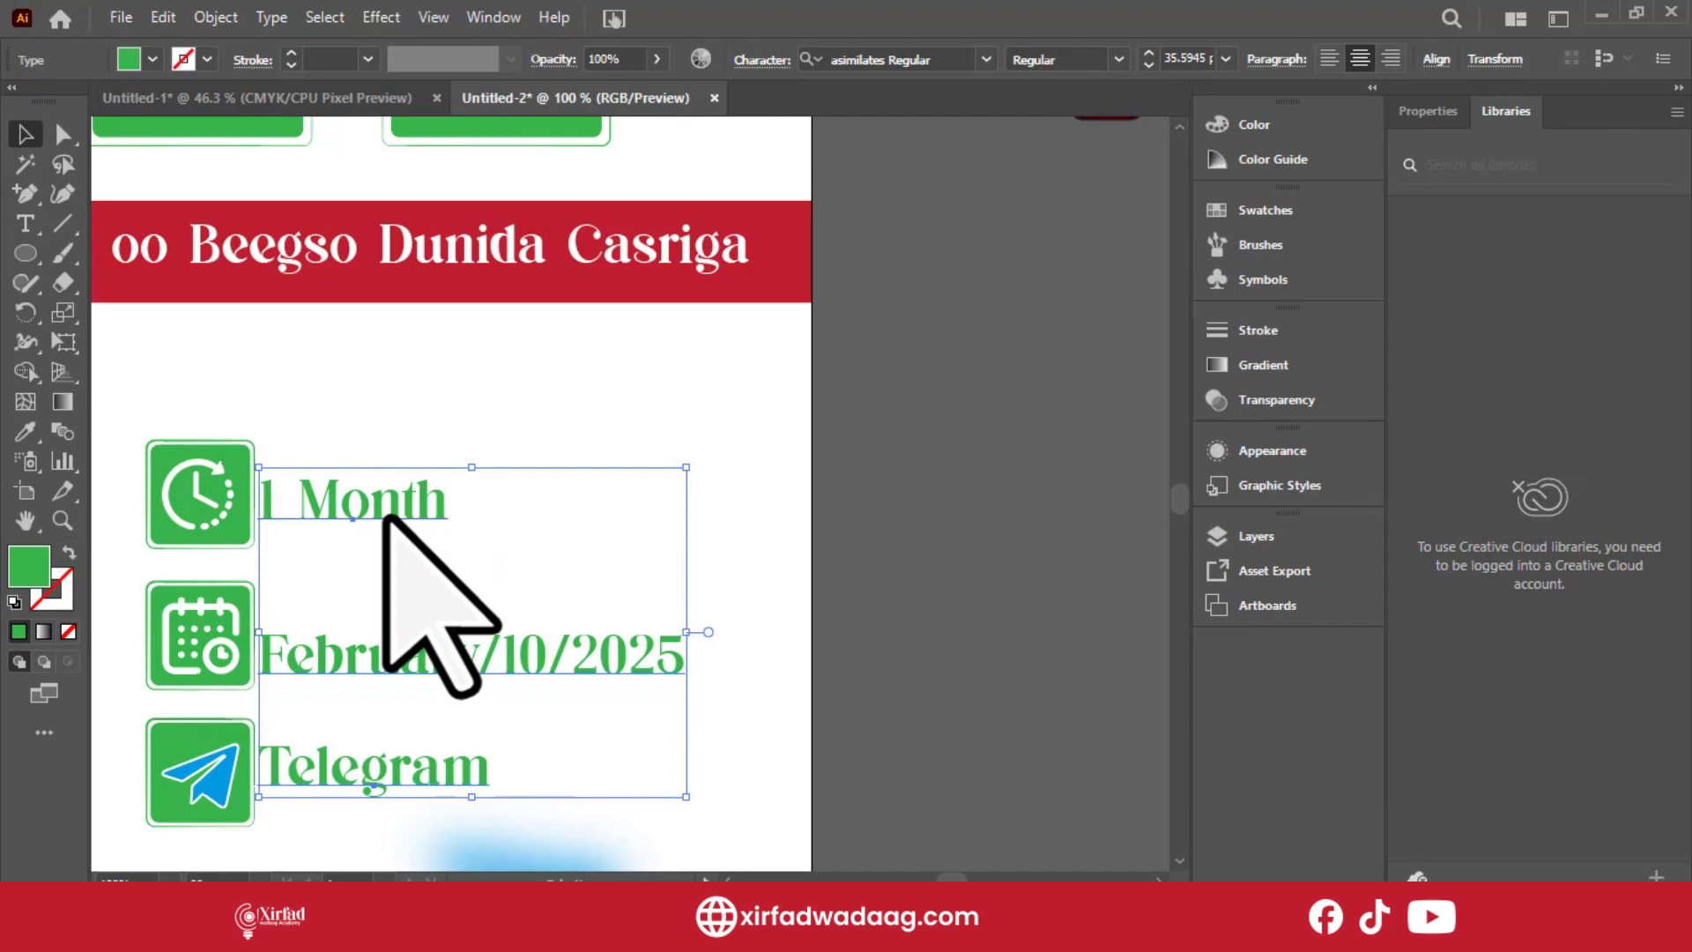
pyautogui.moveTo(383, 516); pyautogui.dragTo(422, 518)
# Recolor the three detail texts with the red sampled from the bottom banner using the Eyedropper.
pyautogui.hotkey('ctrl', '0')
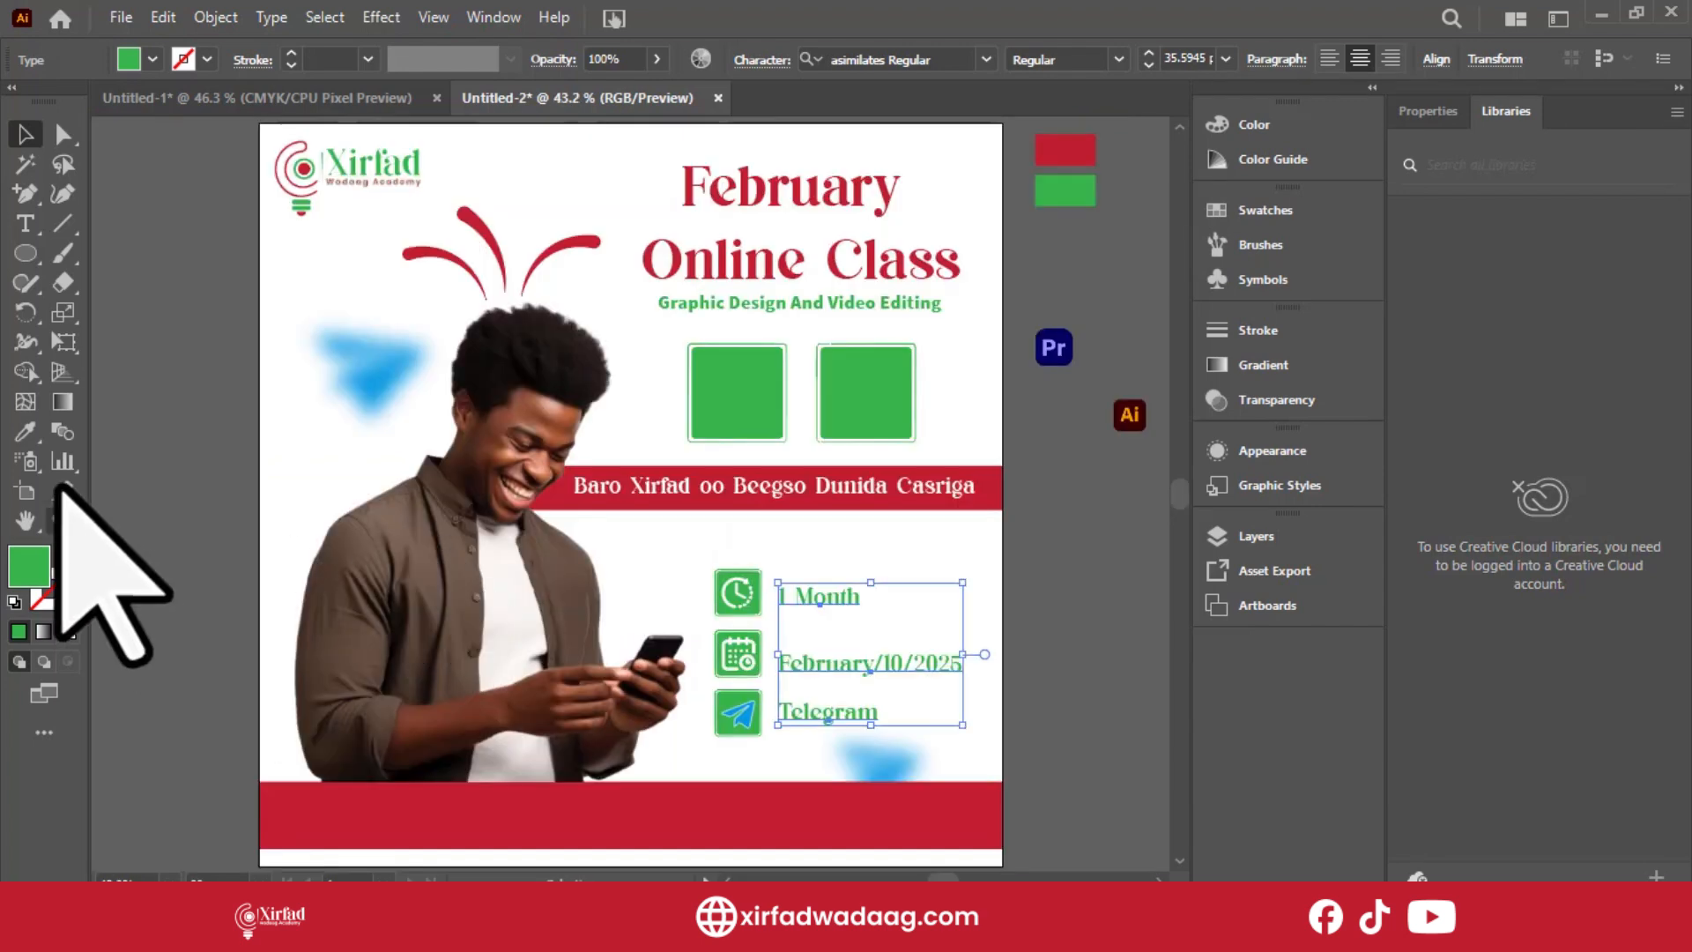
pyautogui.click(27, 432)
pyautogui.click(410, 802)
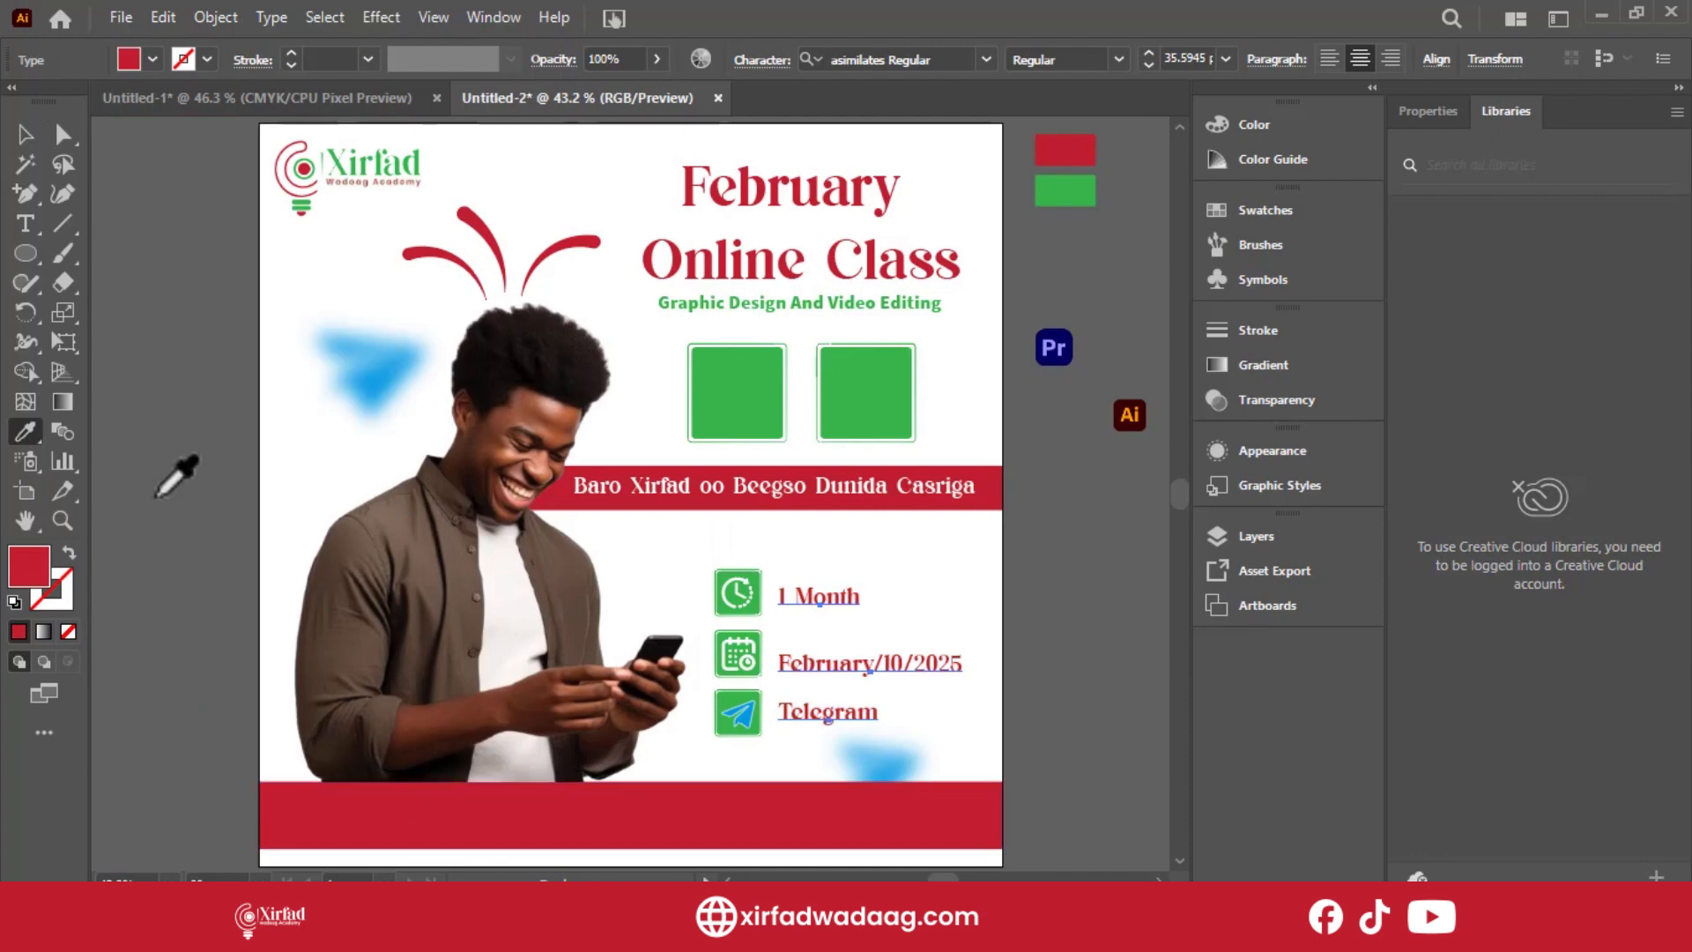
pyautogui.click(24, 134)
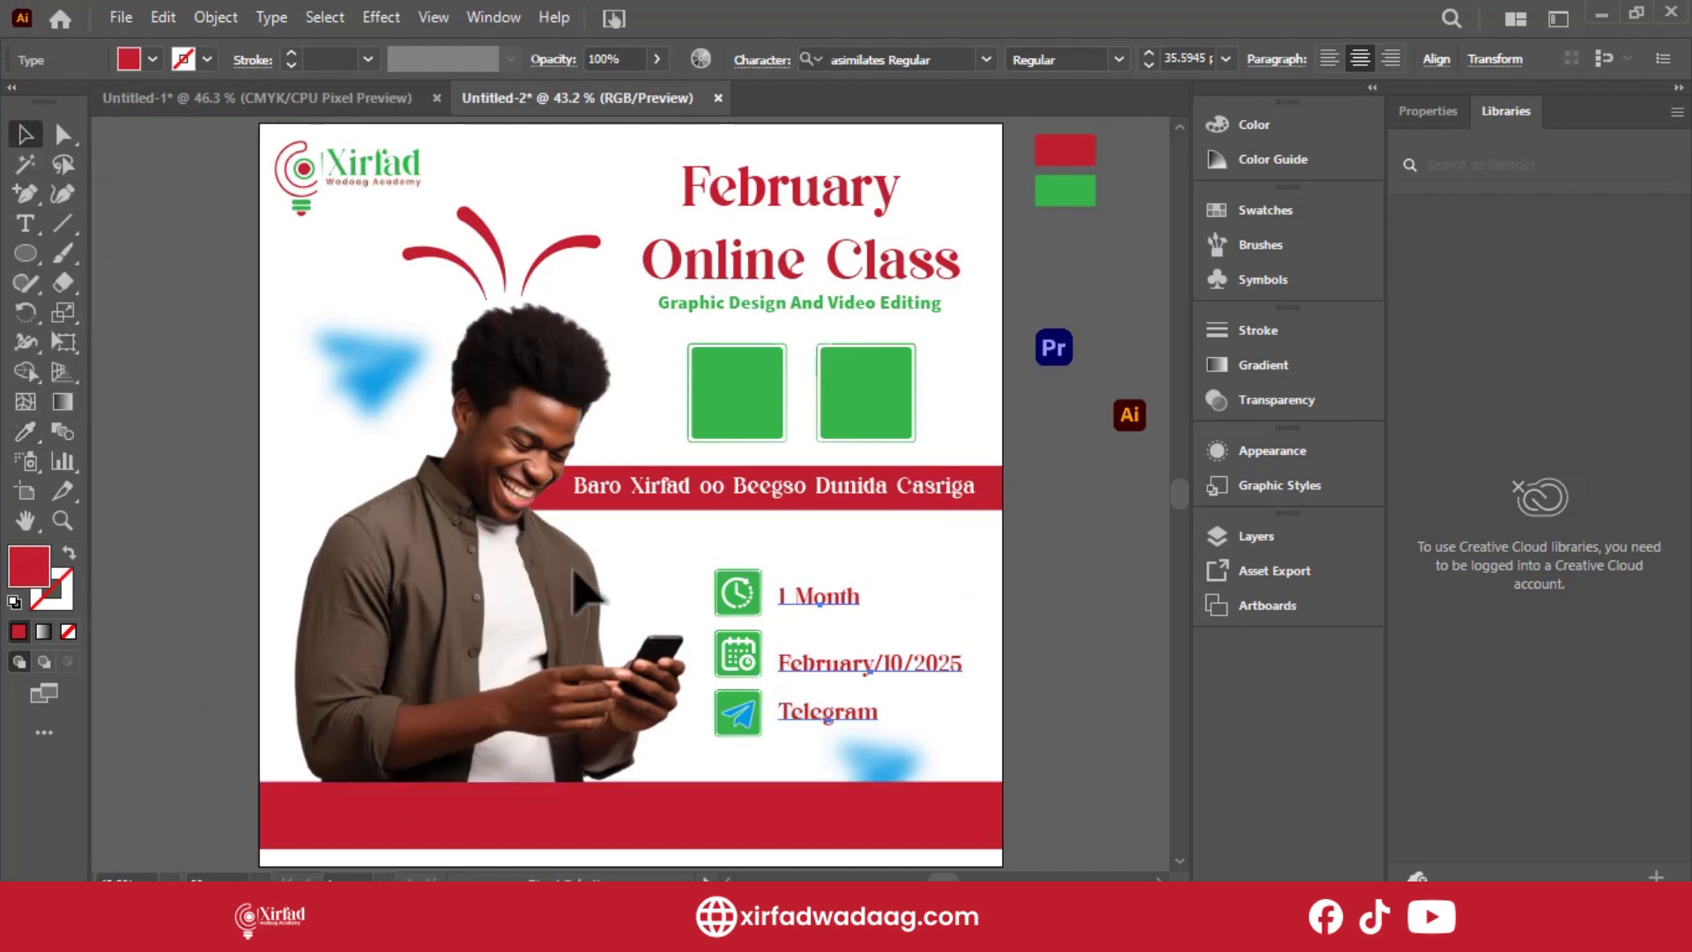
# Nudge the "1 Month", date and "Telegram" texts vertically so each one is centered beside its icon.
pyautogui.hotkey('ctrl', '+')
pyautogui.hotkey('ctrl', '+')
pyautogui.click(581, 339)
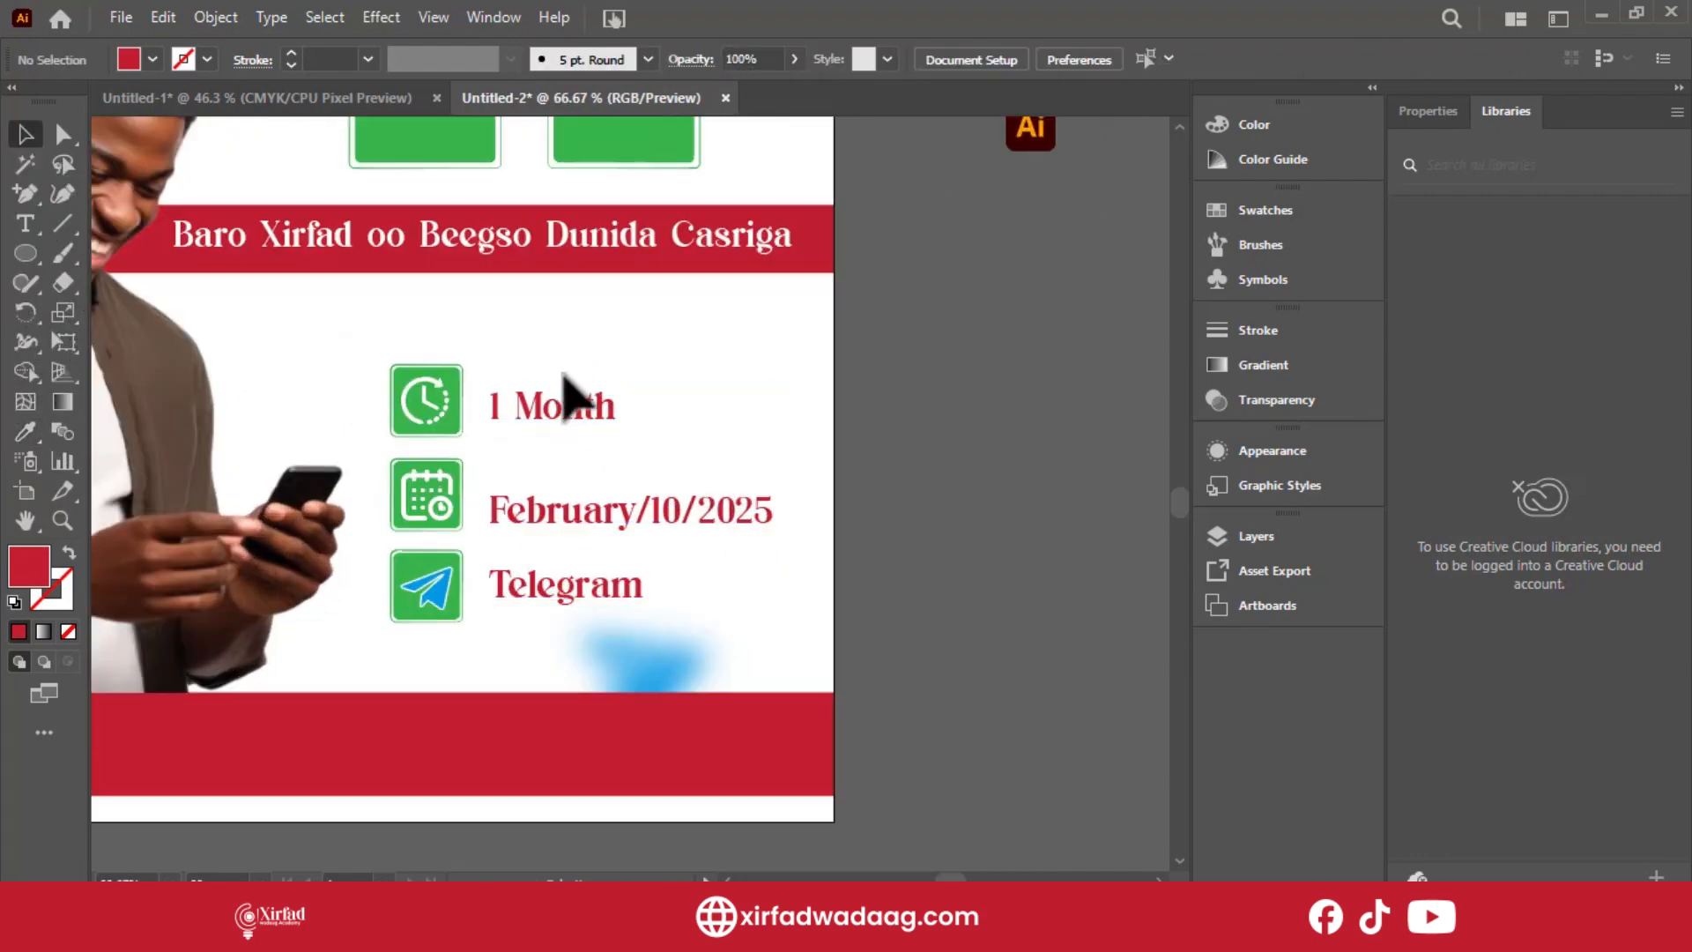
pyautogui.moveTo(575, 518)
pyautogui.mouseDown()
pyautogui.moveTo(567, 536)
pyautogui.moveTo(579, 510)
pyautogui.mouseUp()
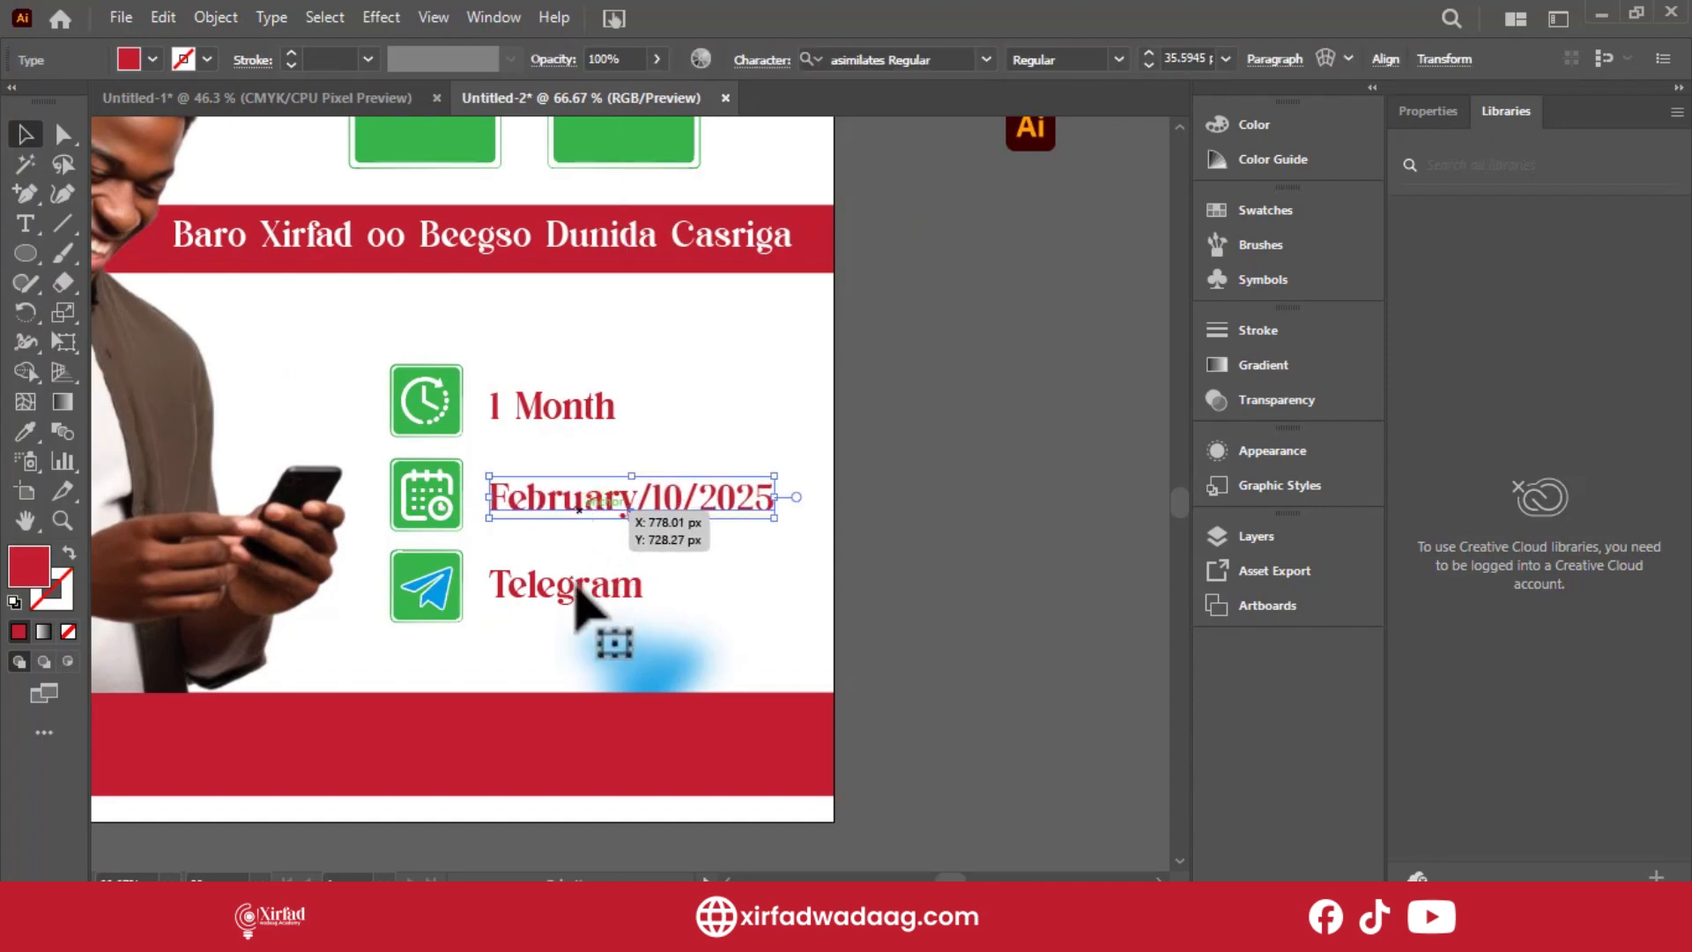
pyautogui.click(575, 592)
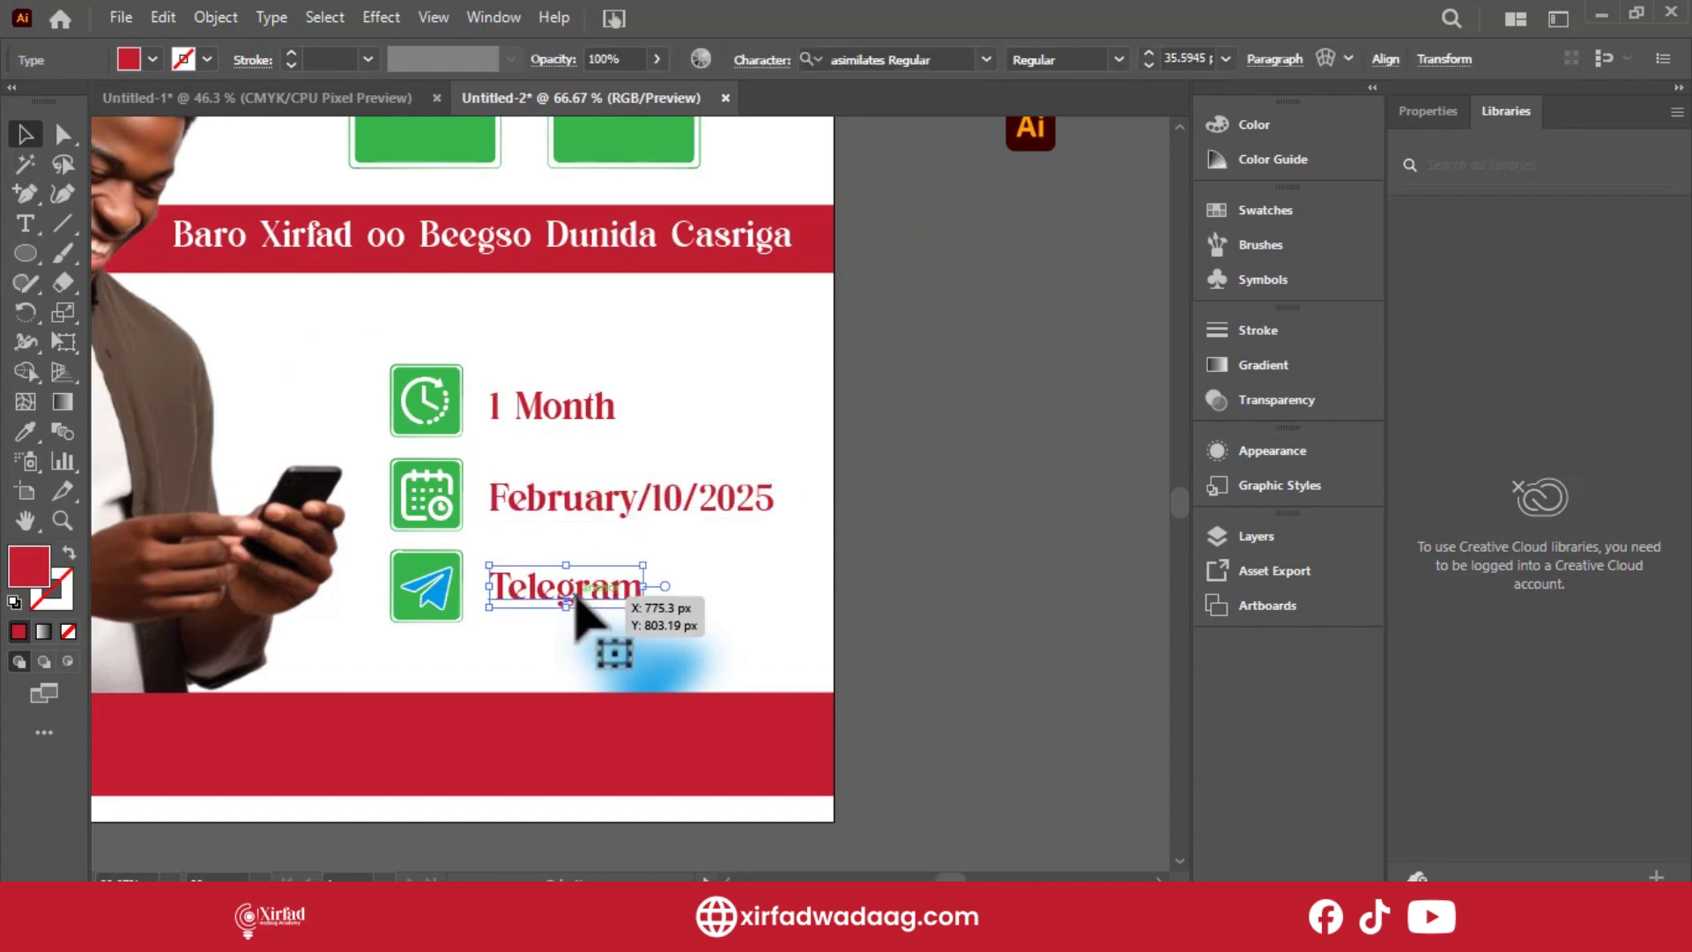
pyautogui.click(563, 437)
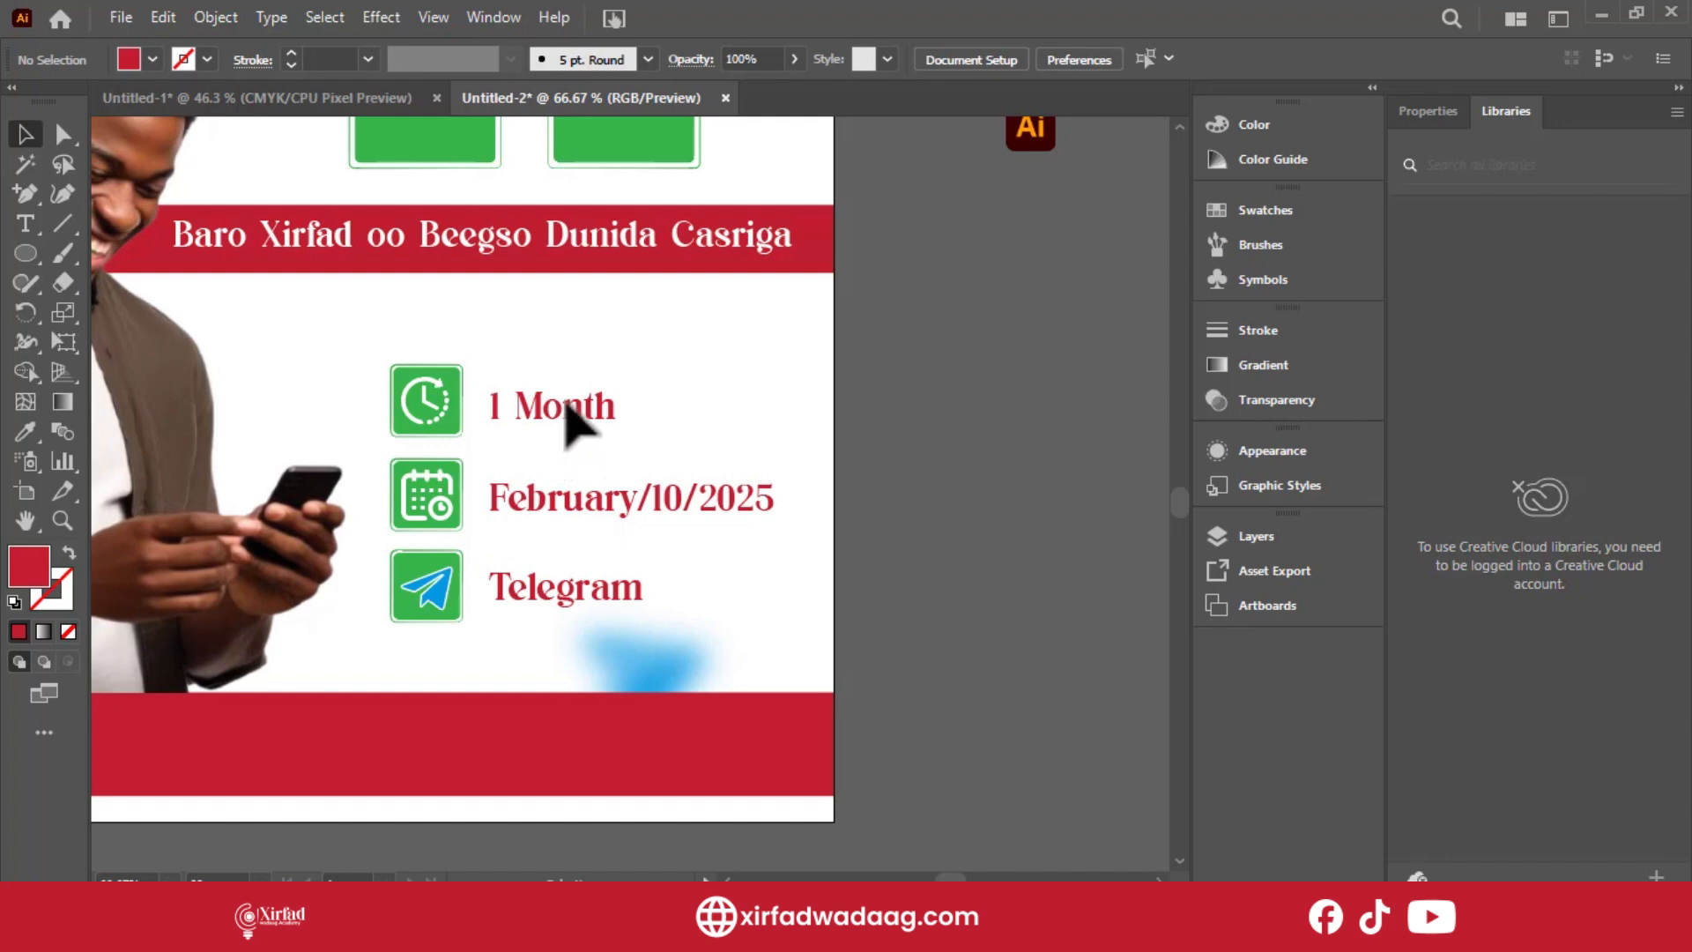
pyautogui.click(578, 423)
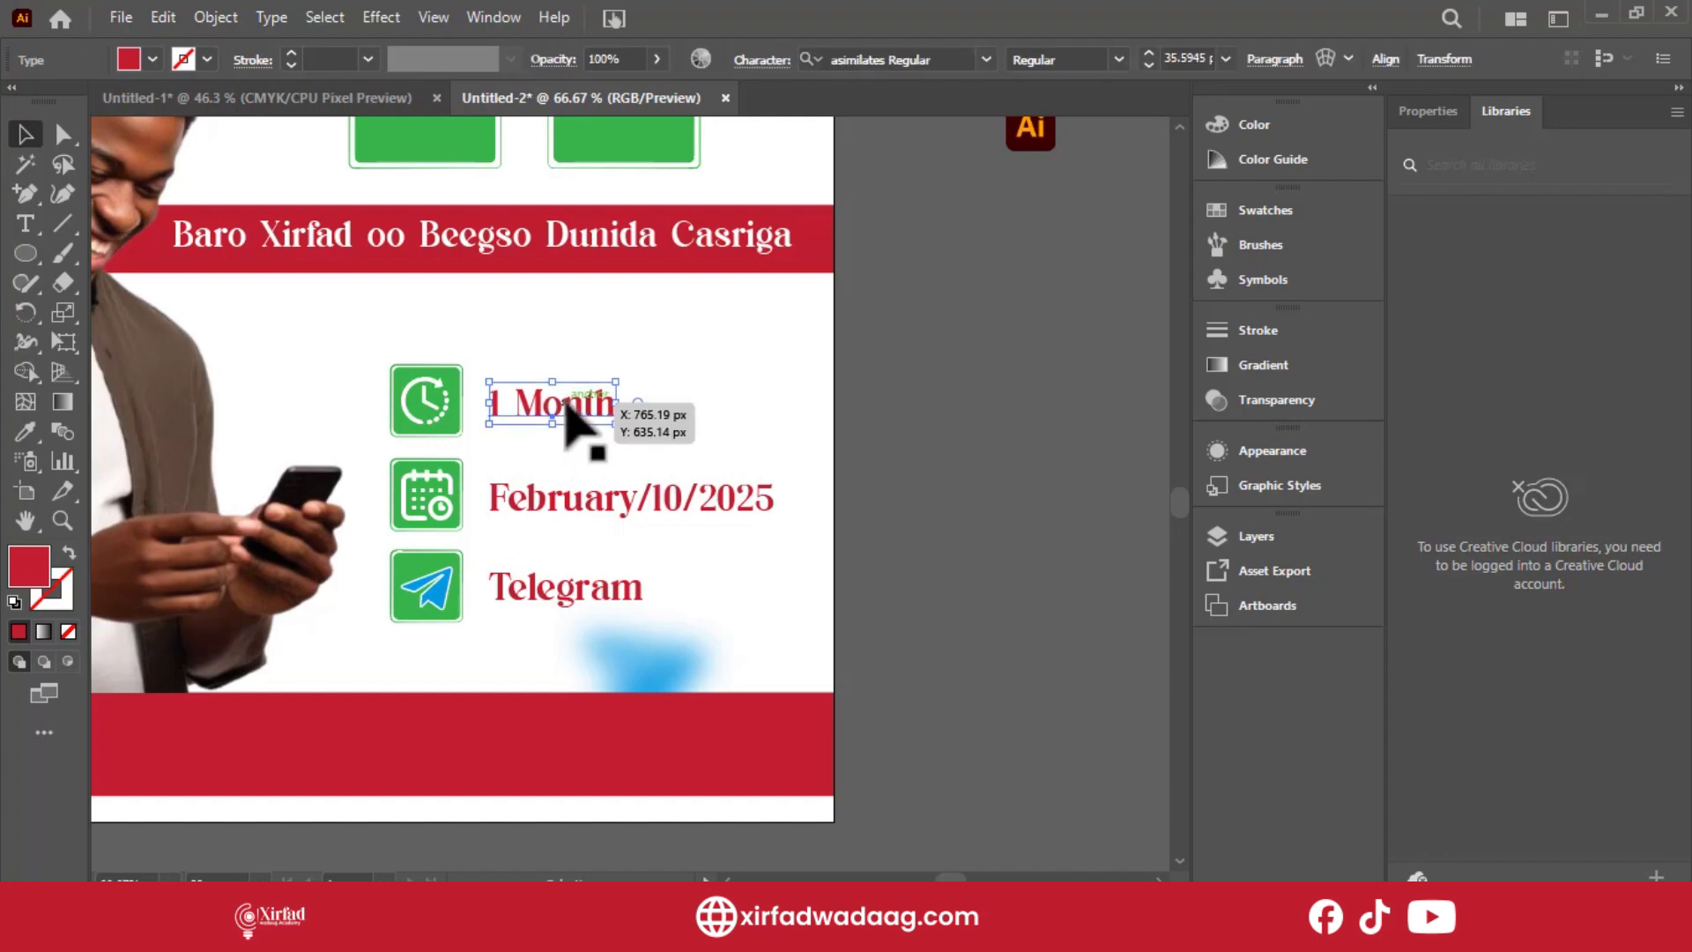
pyautogui.click(572, 505)
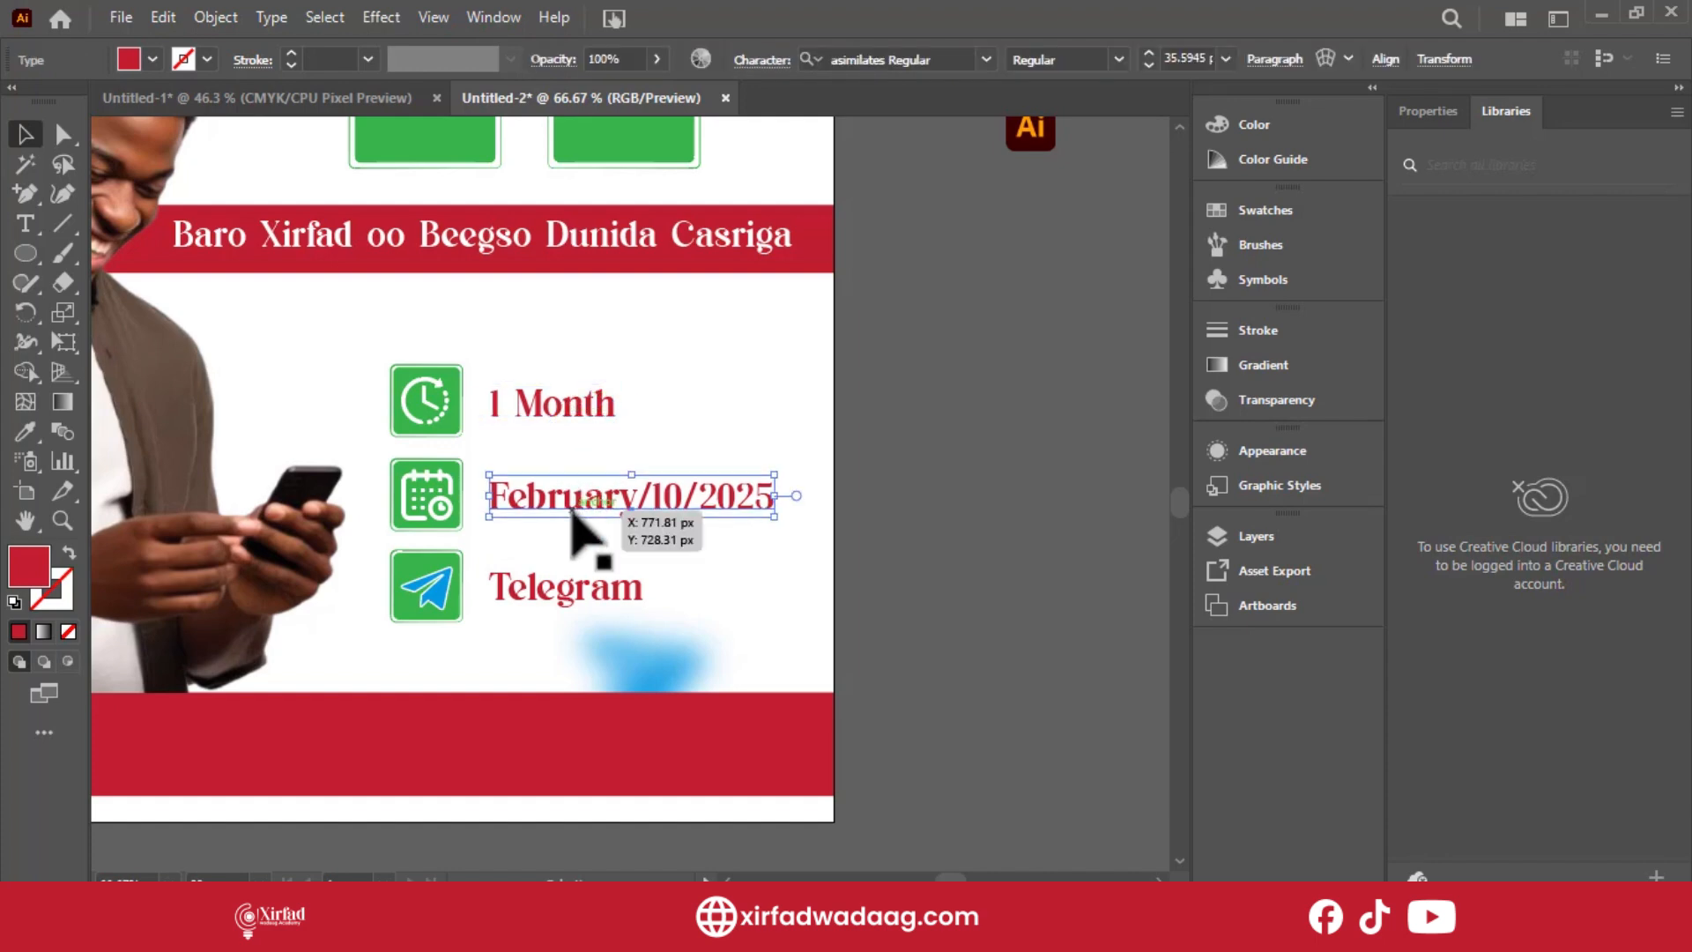
pyautogui.click(565, 536)
# Move the Premiere Pro logo into the right large green box and enlarge it to nearly fill the box.
pyautogui.hotkey('ctrl', '0')
pyautogui.moveTo(1065, 344); pyautogui.dragTo(740, 396)
pyautogui.hotkey('ctrl', '1')
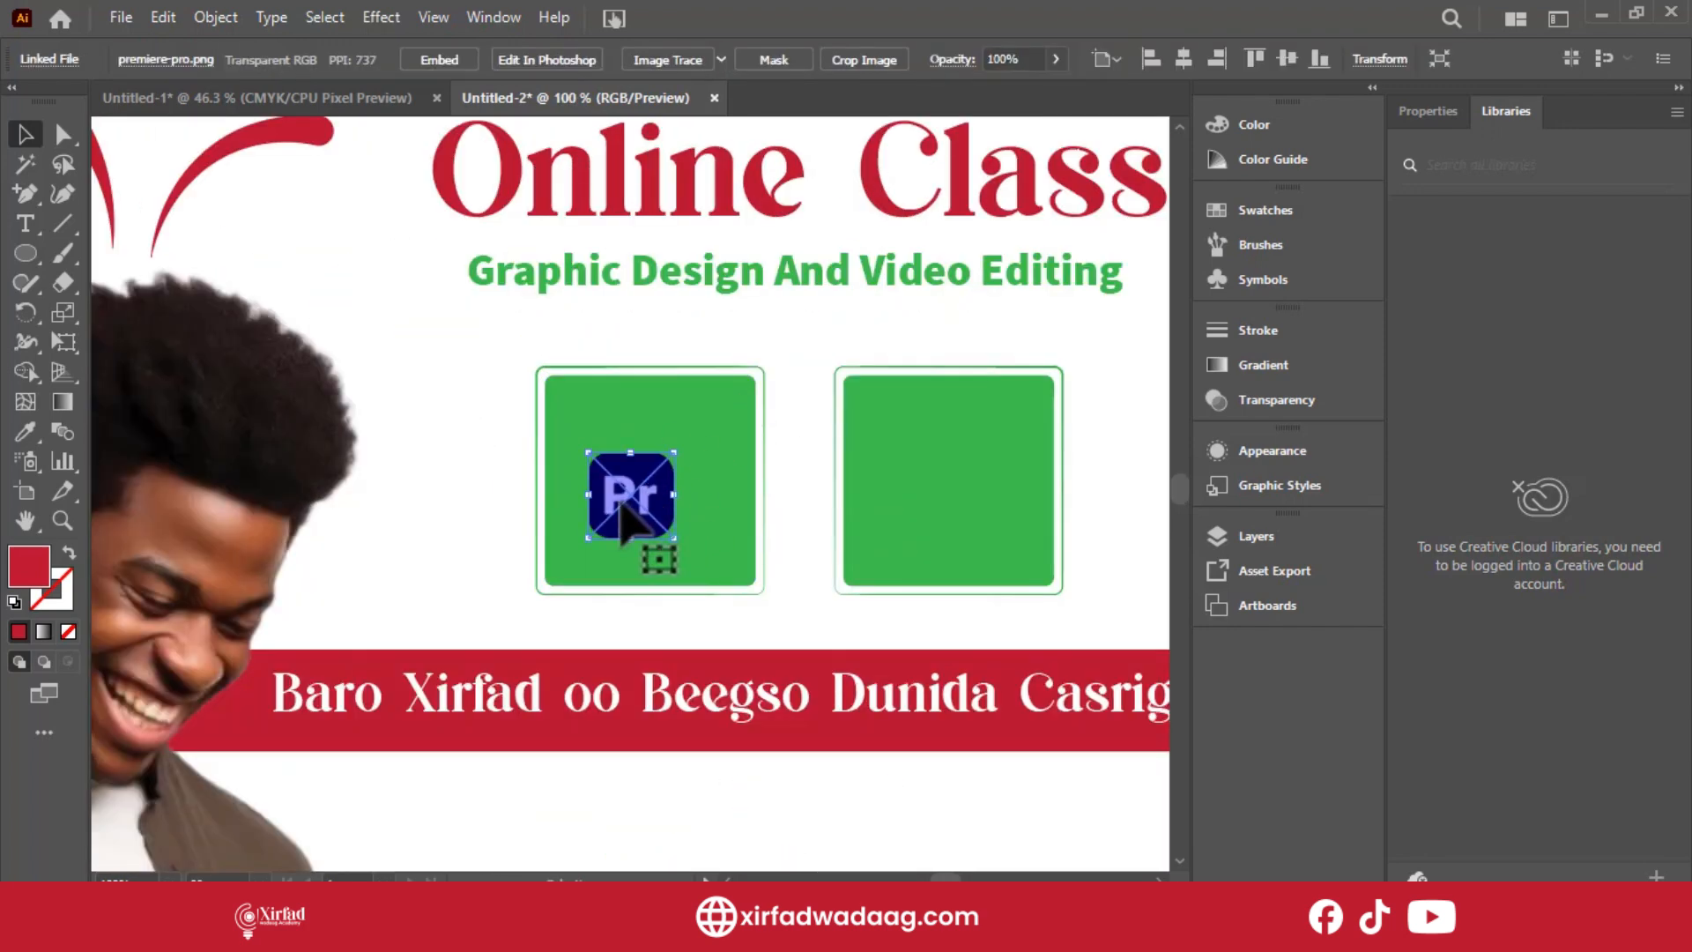
pyautogui.moveTo(656, 527); pyautogui.dragTo(974, 533)
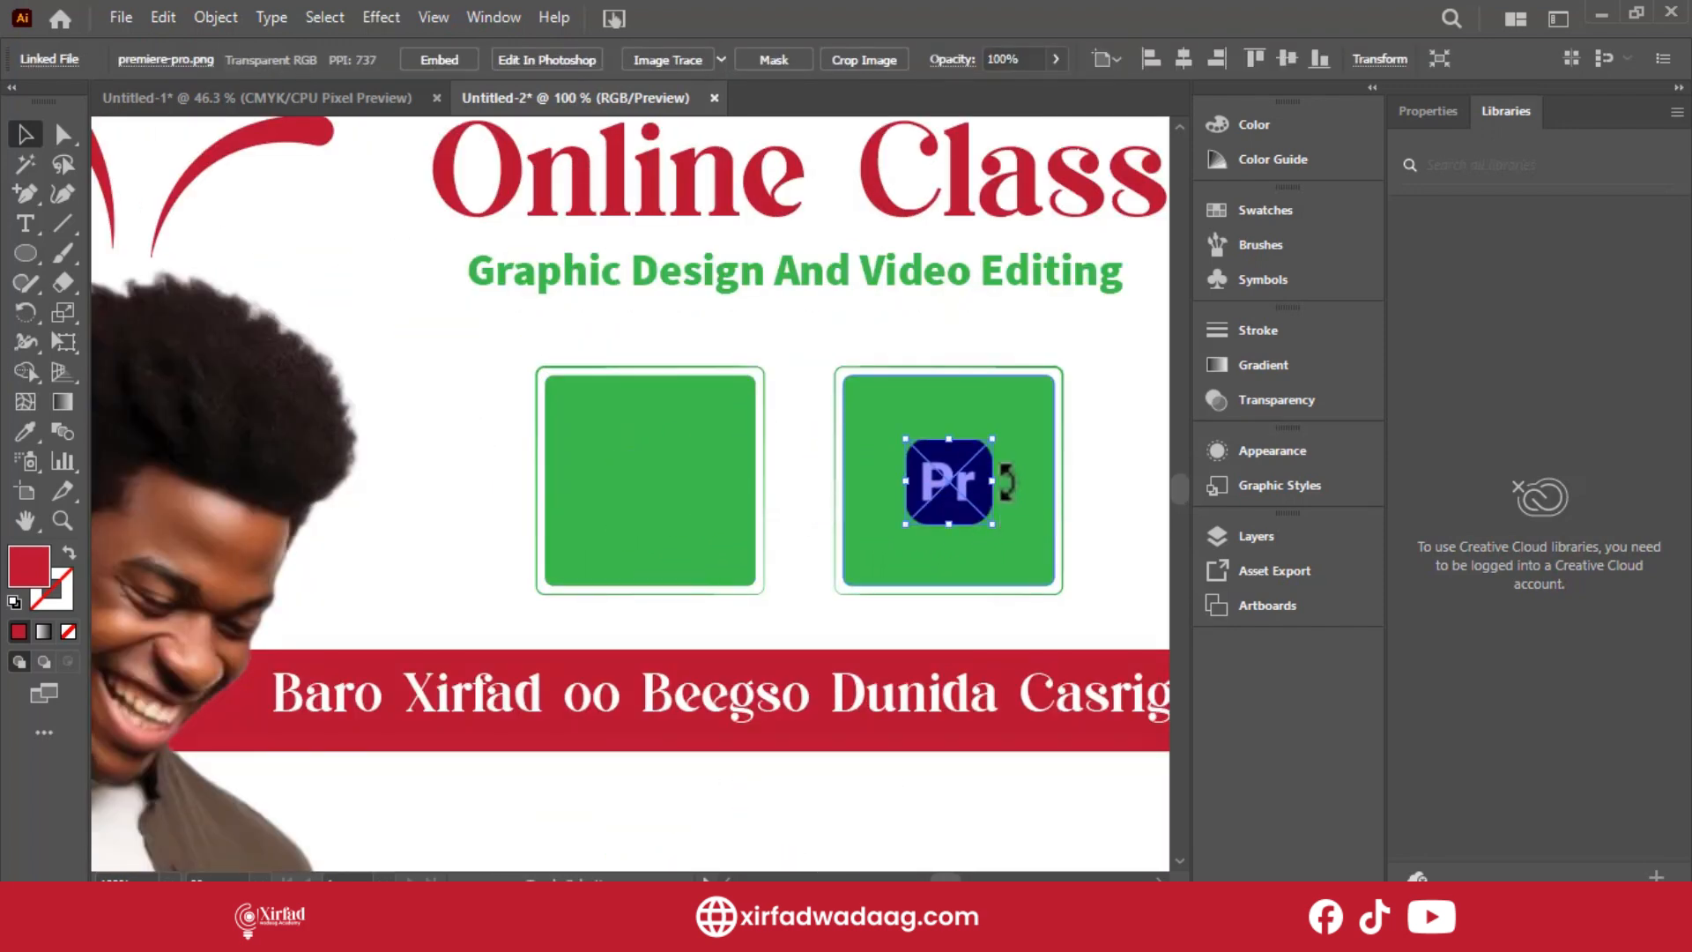
pyautogui.moveTo(997, 480); pyautogui.dragTo(1054, 484)
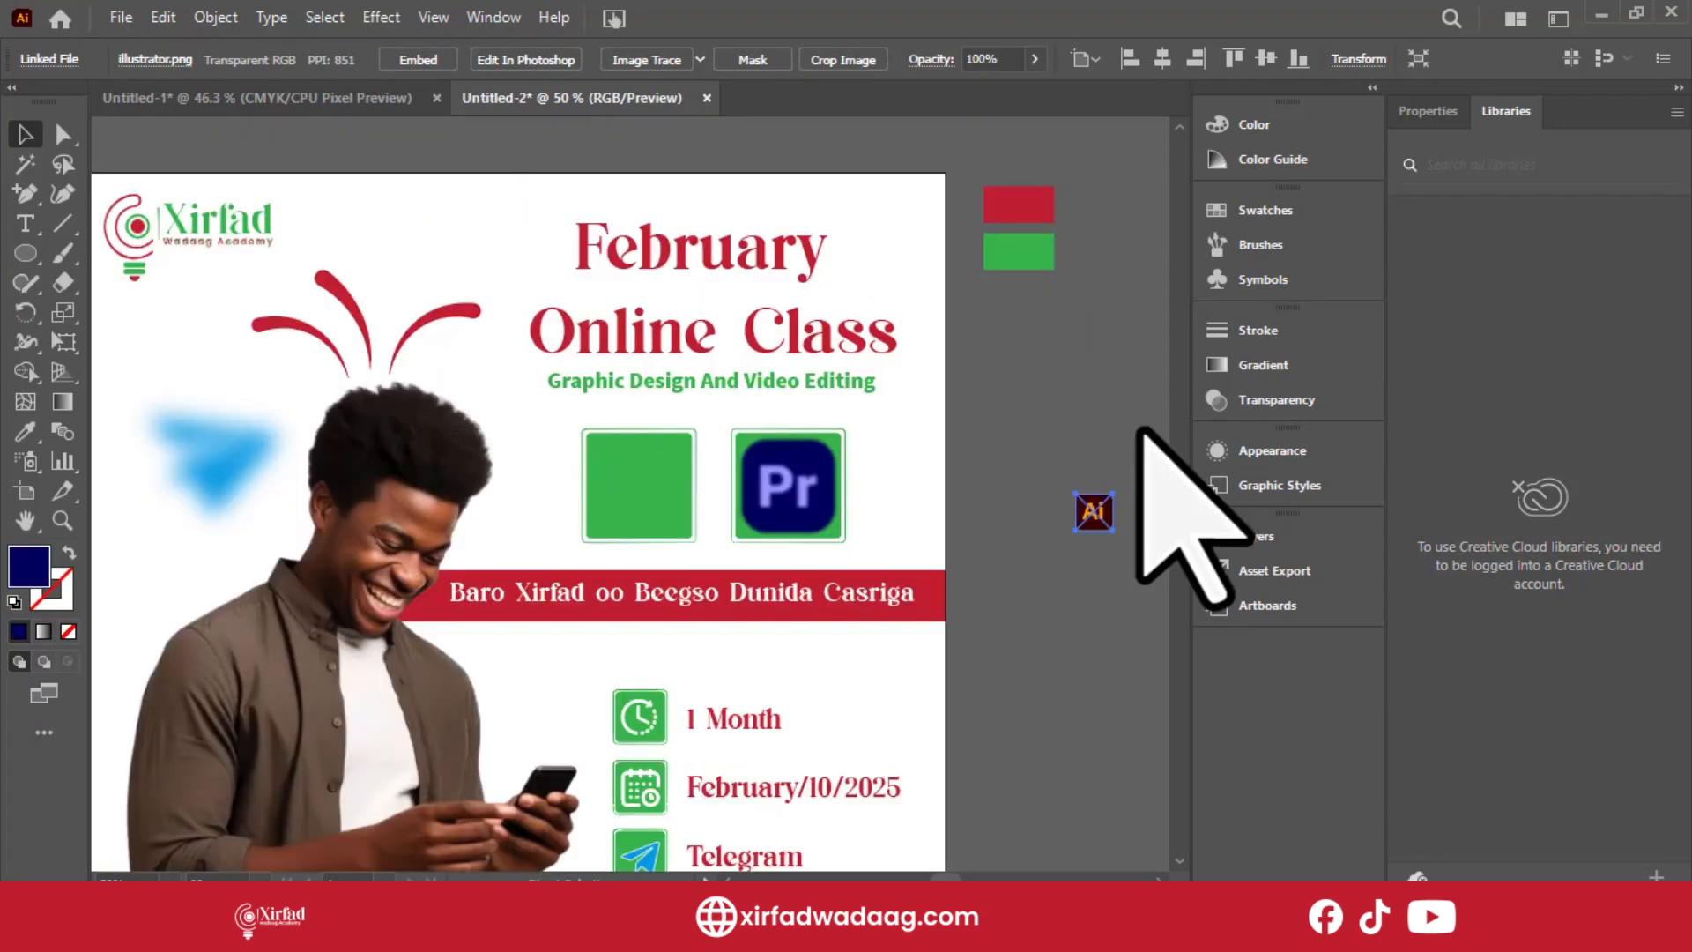
# Move the Illustrator logo into the left large green box, then enlarge and center it to nearly fill the box.
pyautogui.moveTo(1096, 515); pyautogui.dragTo(620, 467)
pyautogui.scroll(4, 616, 468)
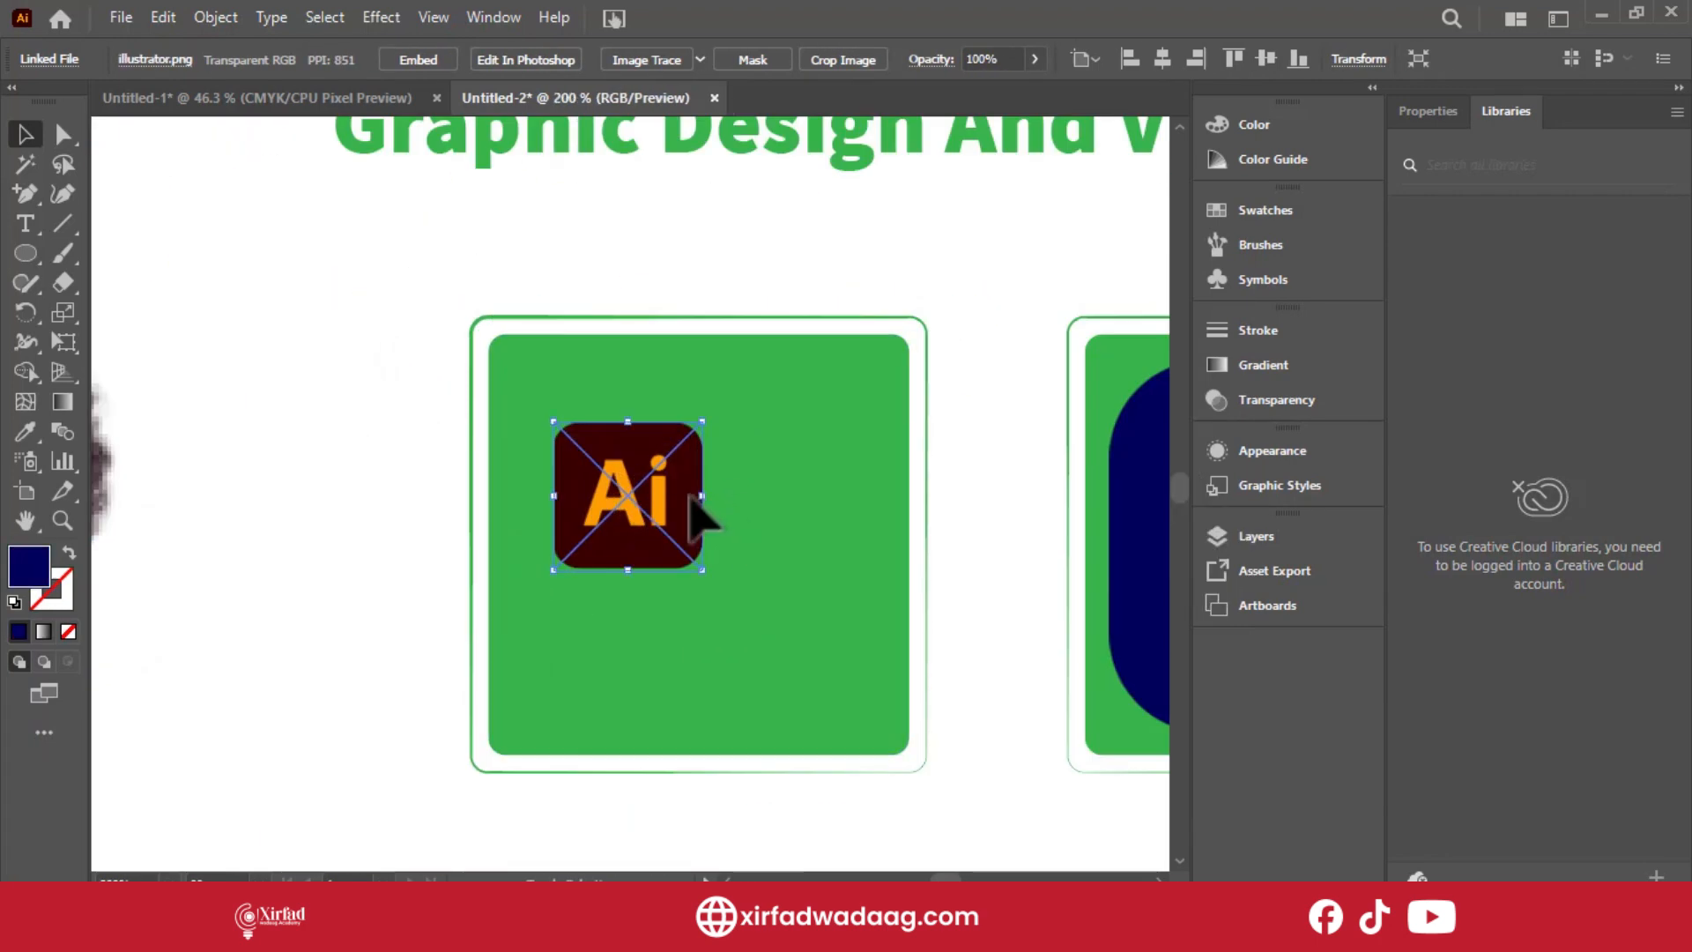
pyautogui.moveTo(702, 497); pyautogui.dragTo(775, 504)
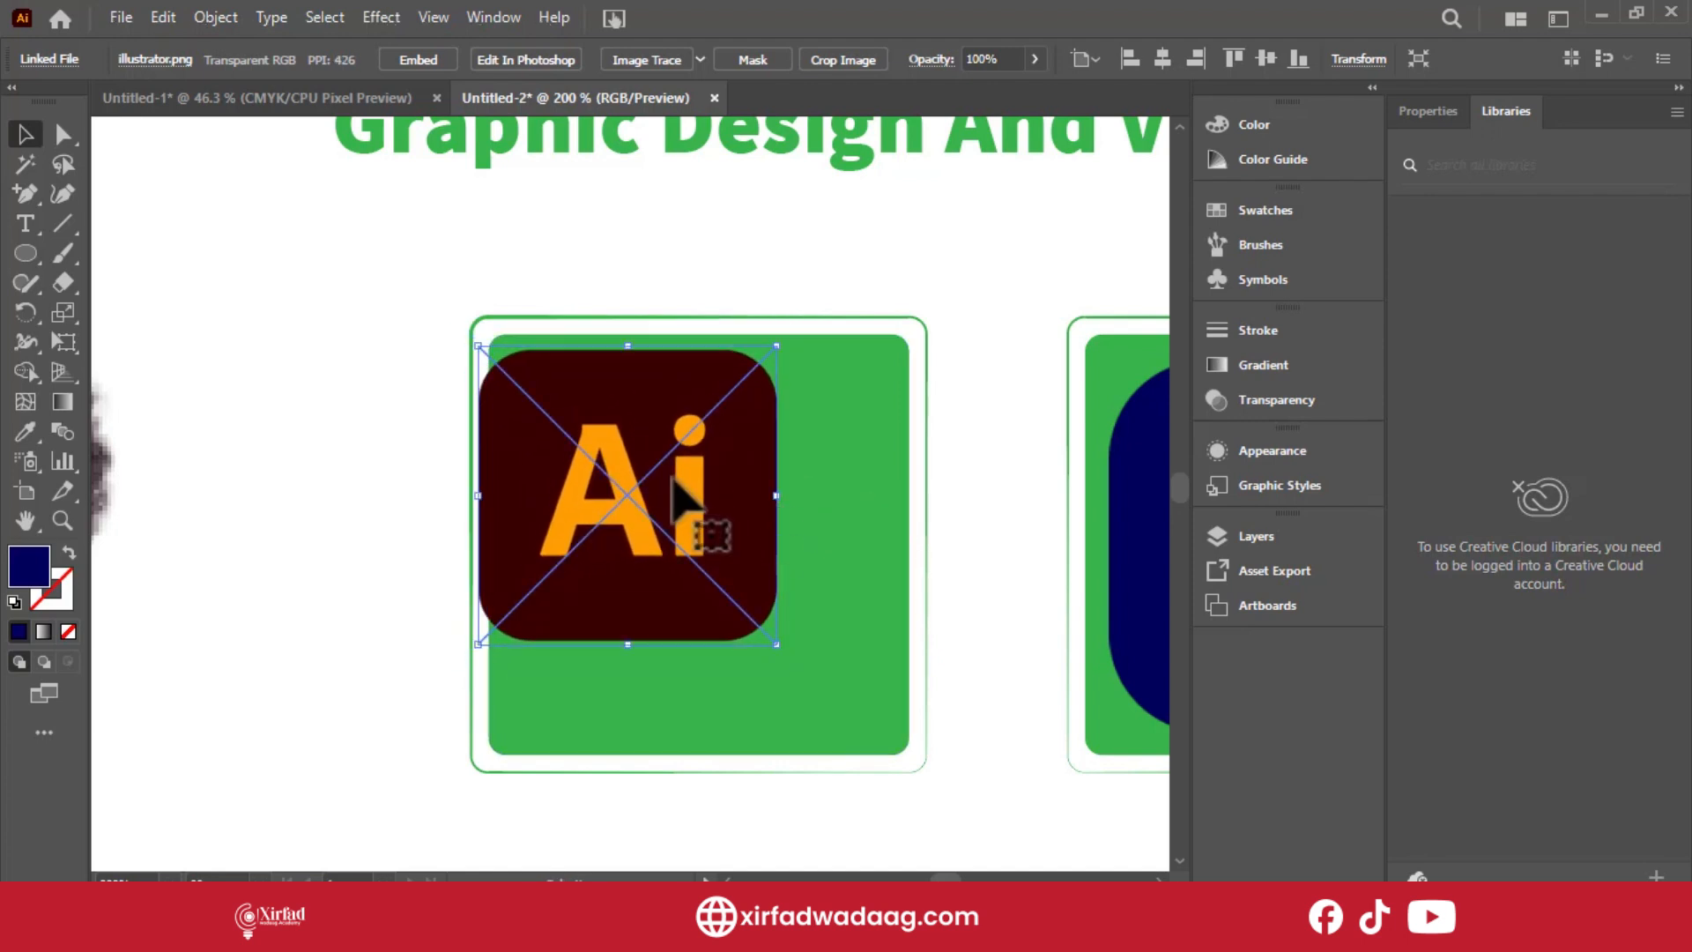
pyautogui.moveTo(674, 478); pyautogui.dragTo(722, 522)
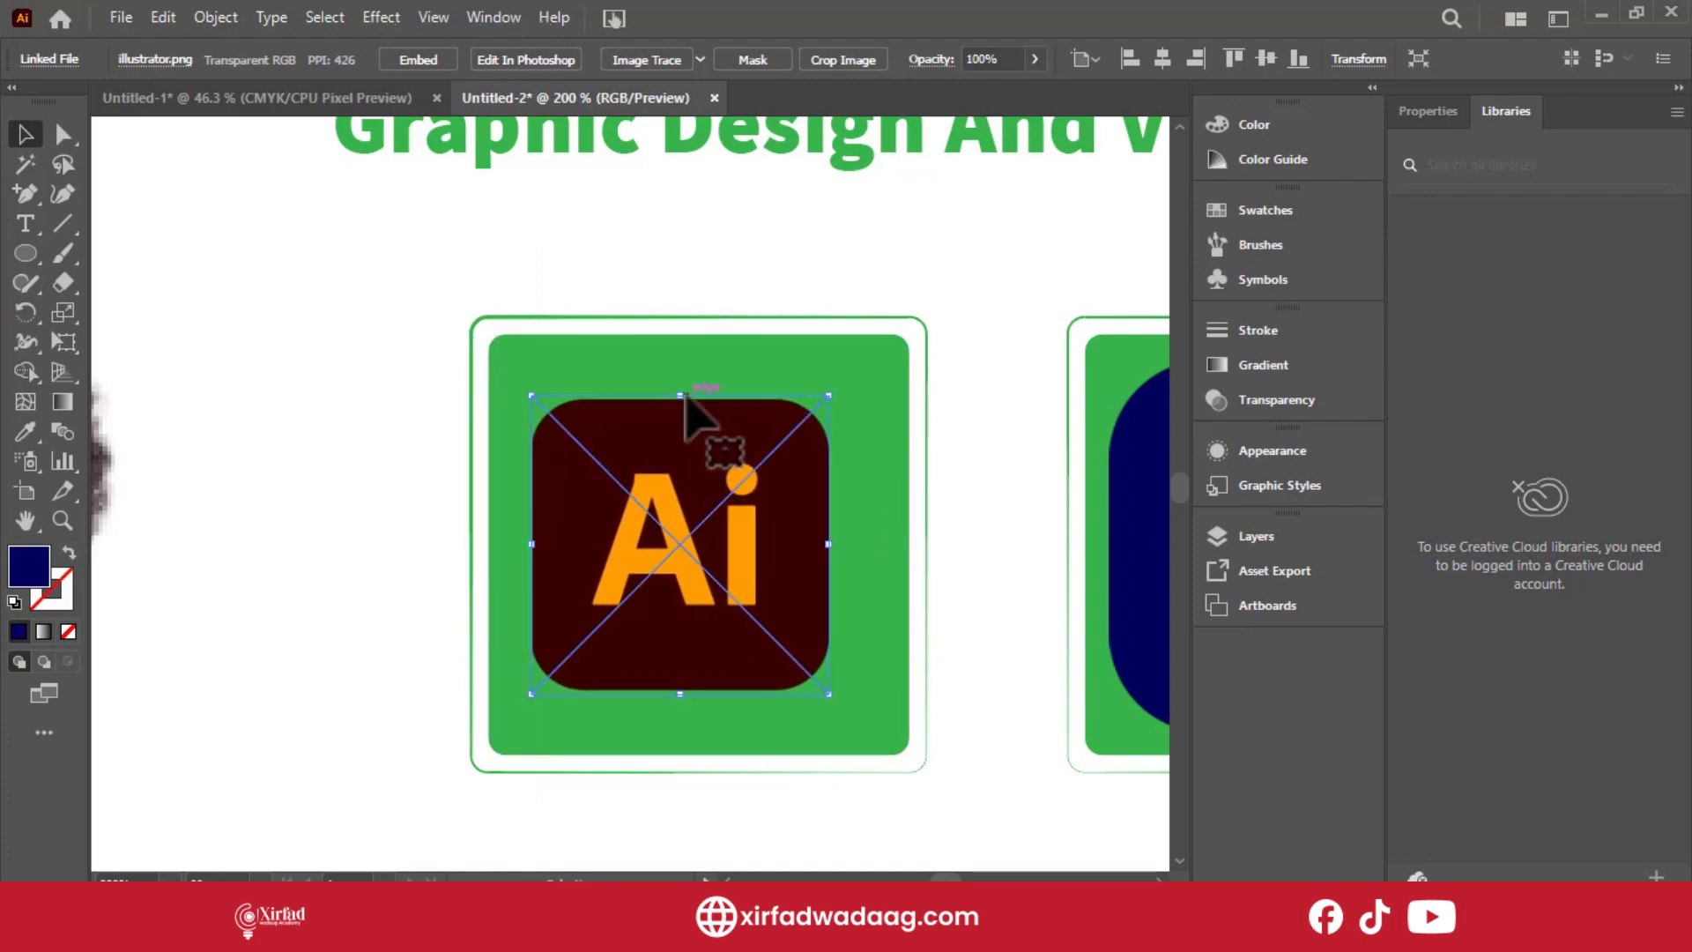
pyautogui.moveTo(685, 396); pyautogui.dragTo(699, 361)
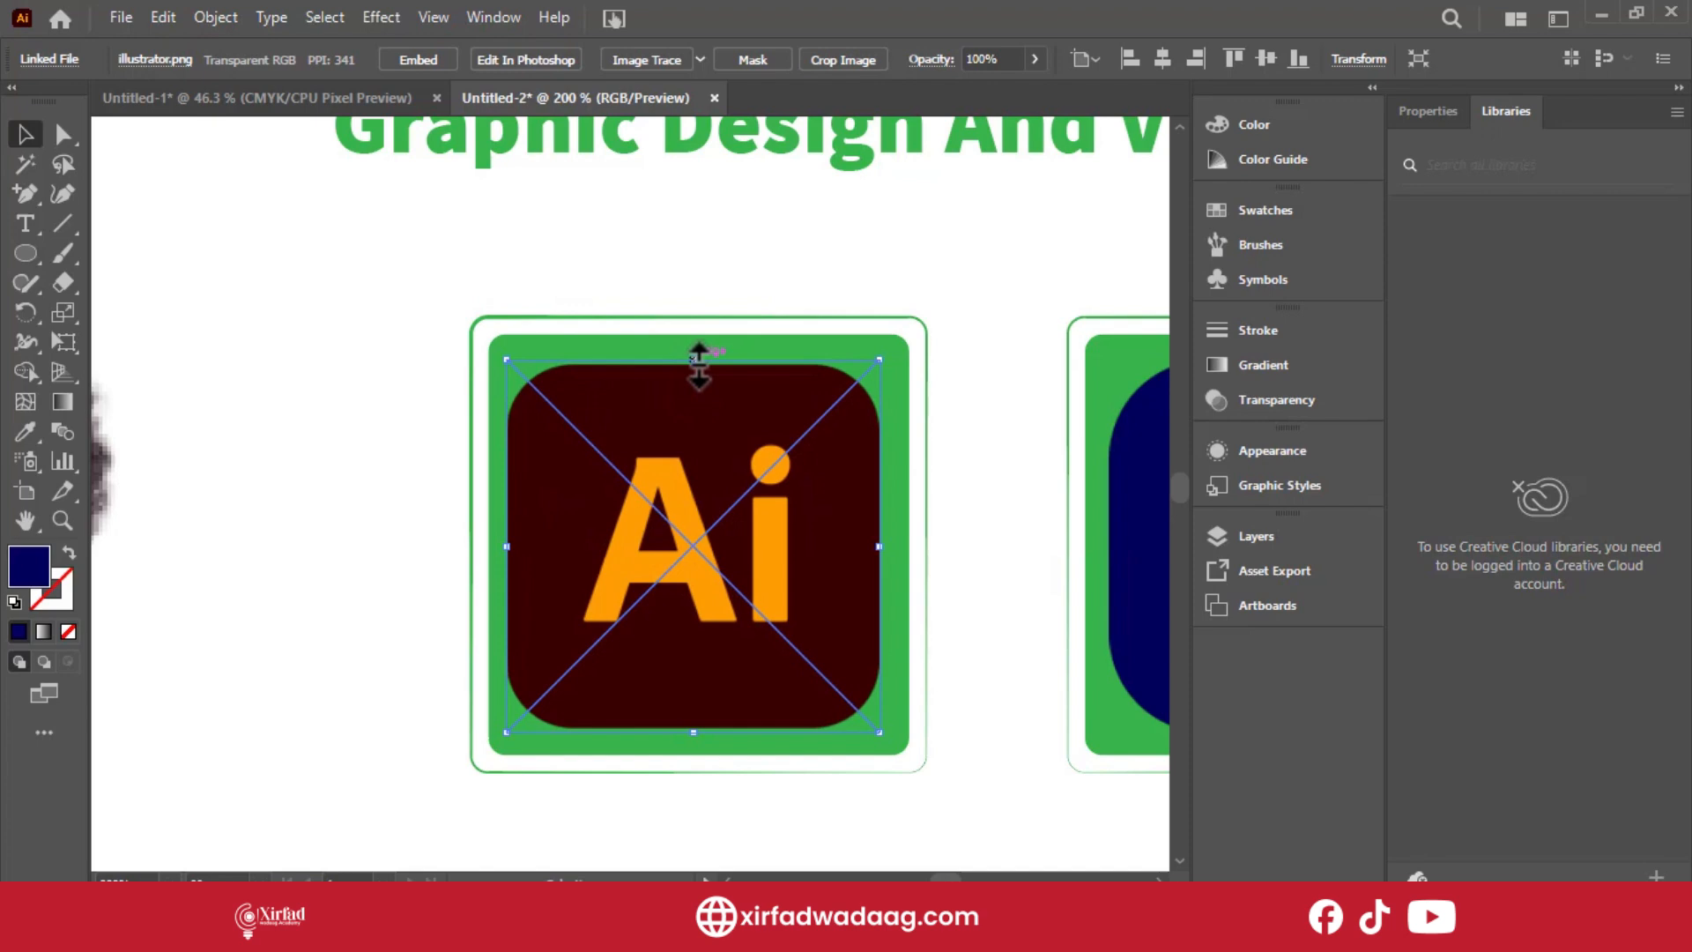
pyautogui.click(377, 458)
# Duplicate the green "Graphic Design And Video Editing" text onto the bottom red banner and center it horizontally on the artboard.
pyautogui.hotkey('ctrl', '0')
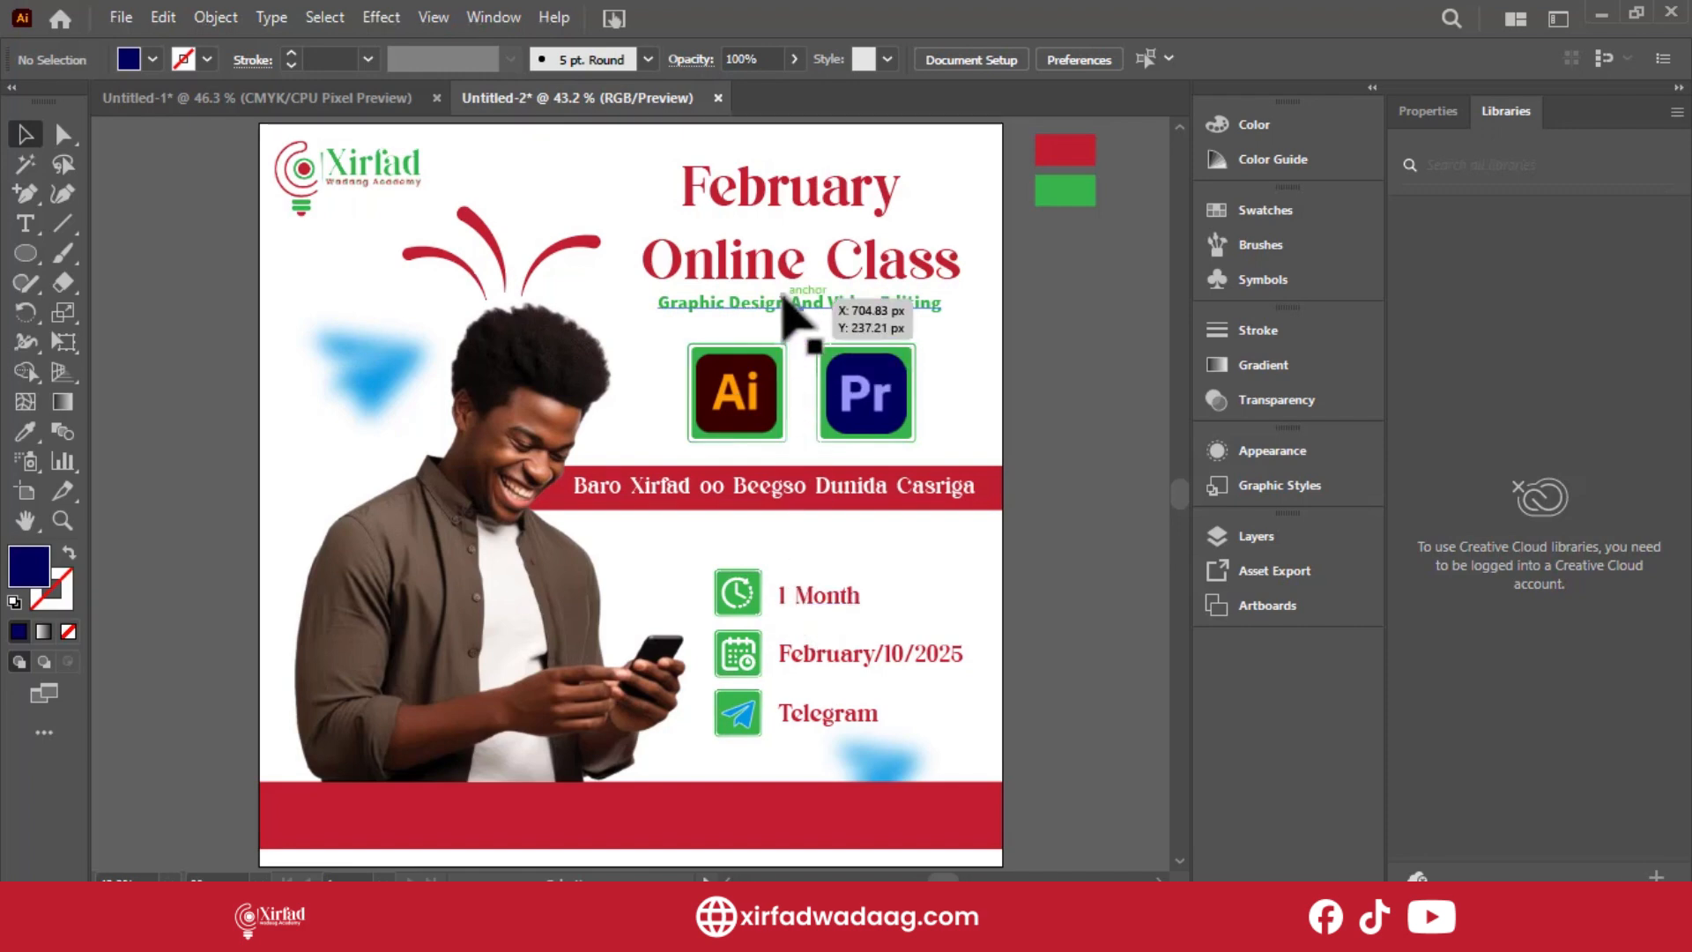
pyautogui.moveTo(783, 301); pyautogui.dragTo(681, 811)
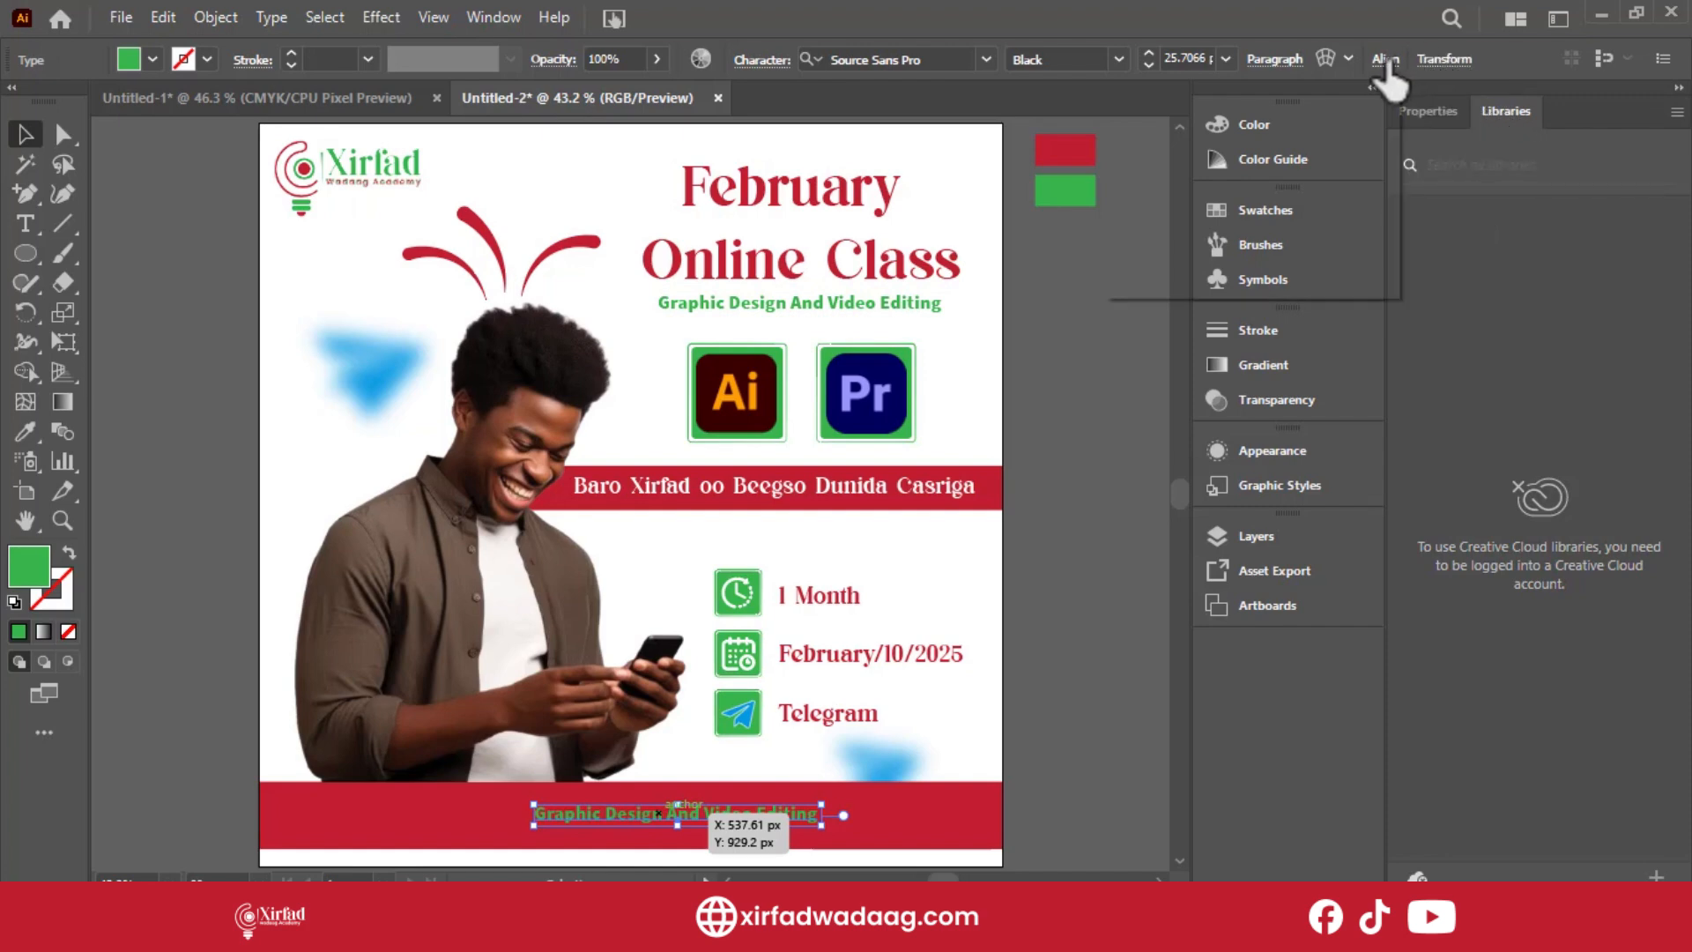
pyautogui.click(1385, 60)
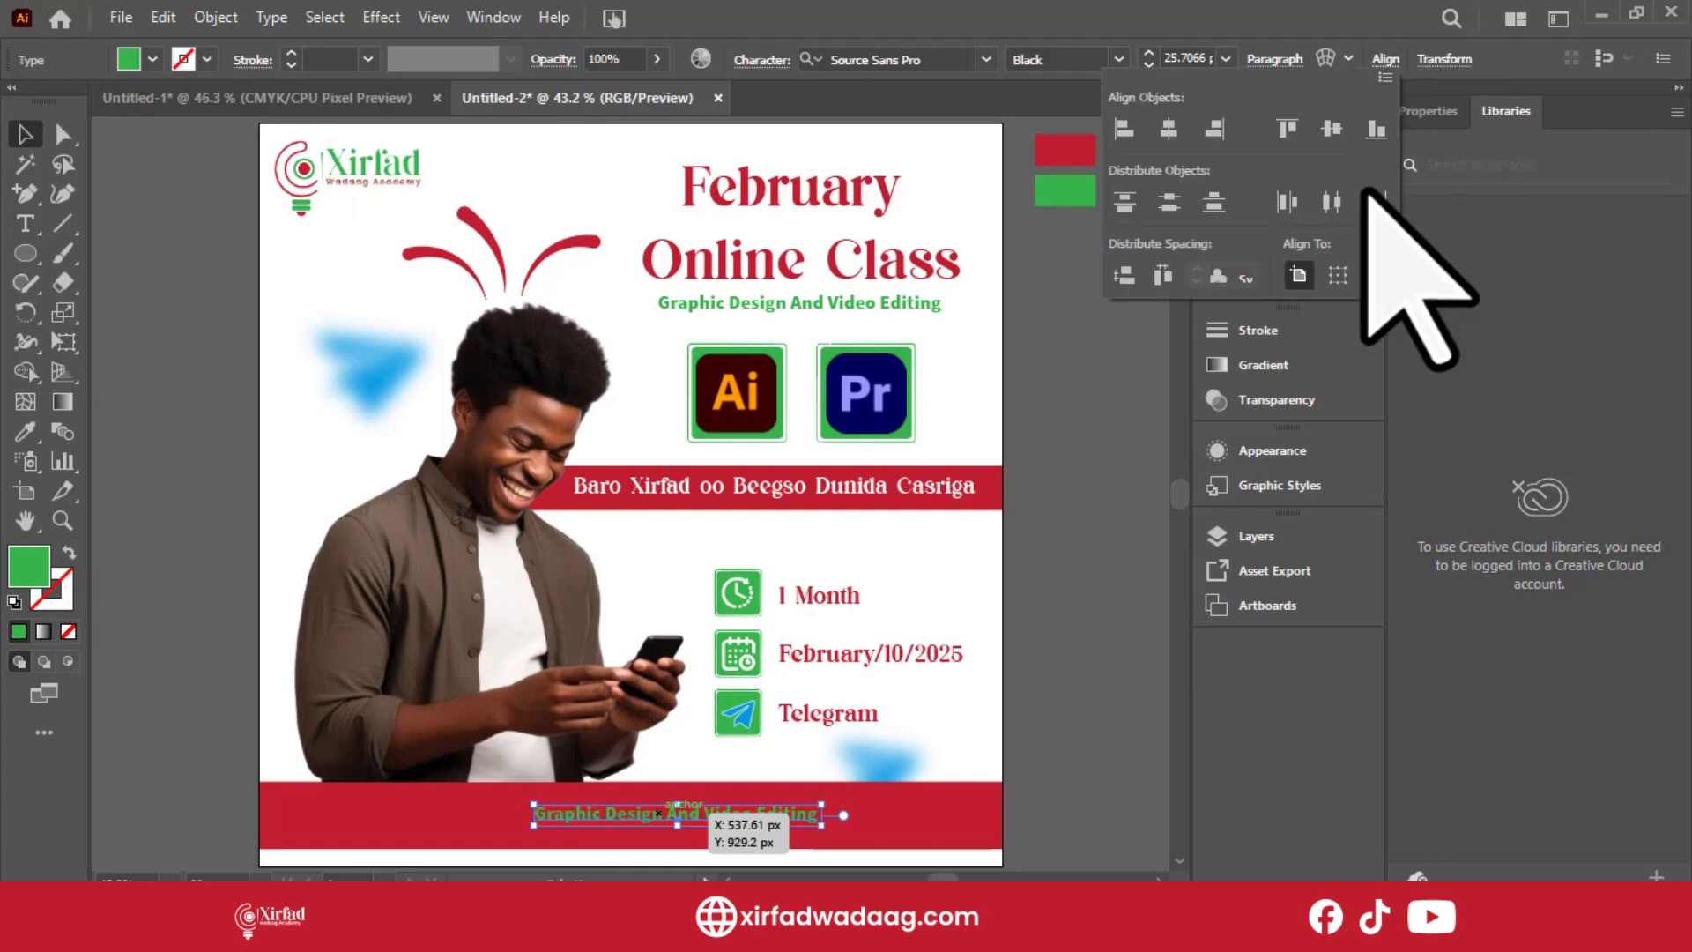
pyautogui.click(1168, 128)
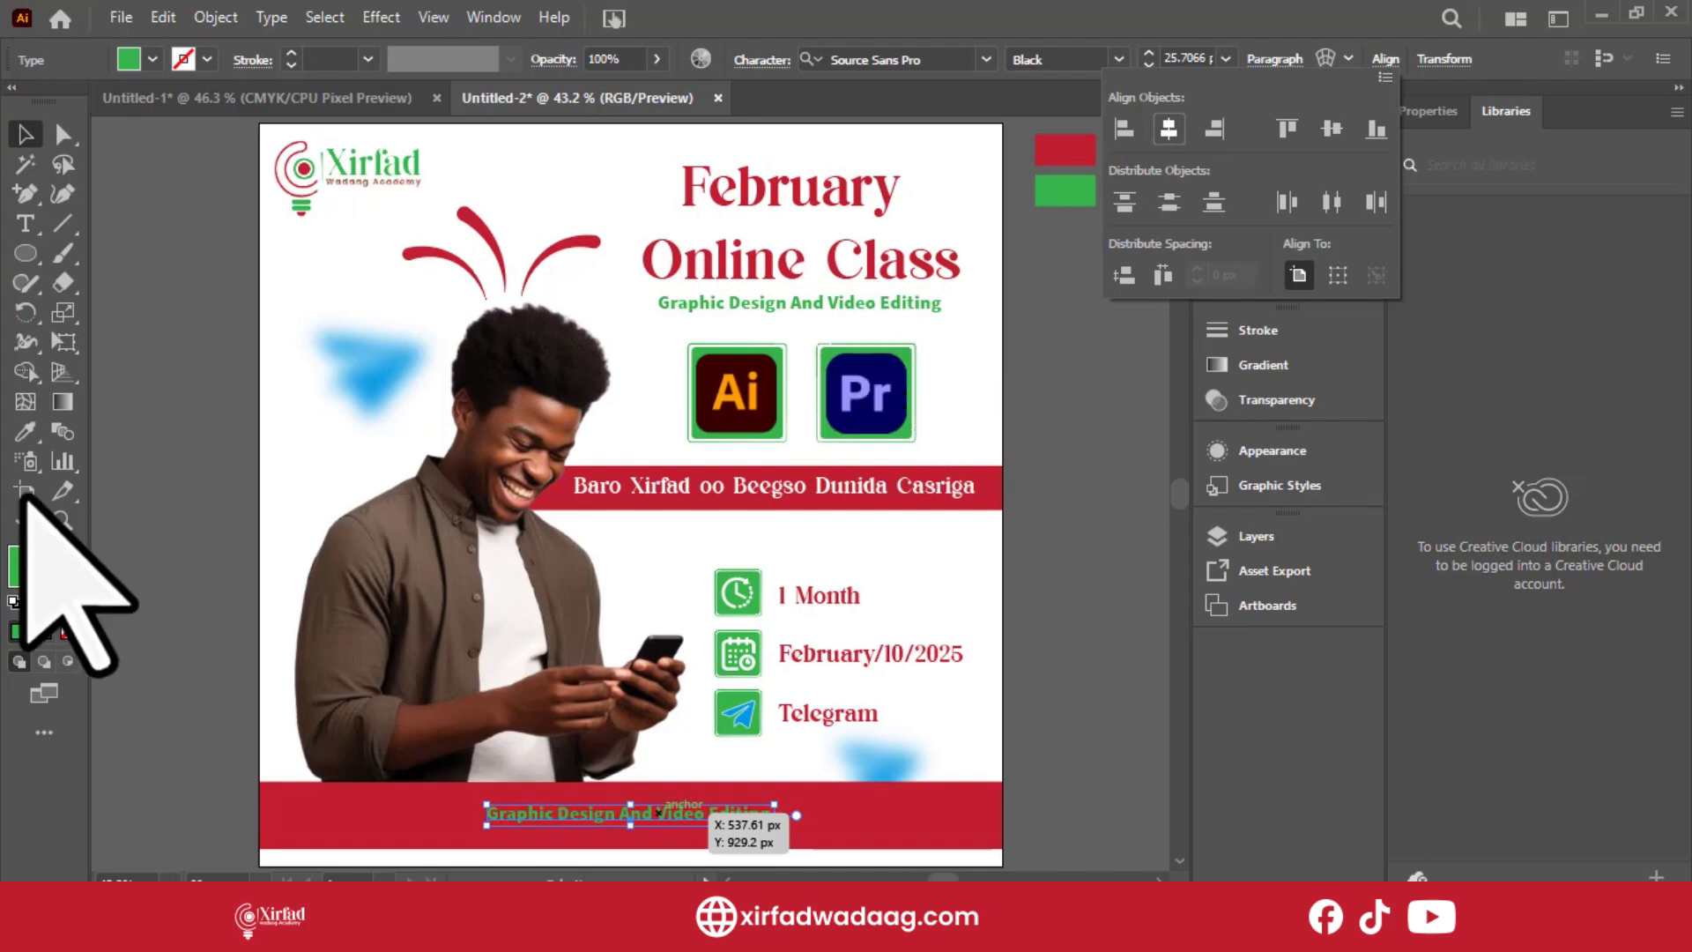
# Recolor the text copy on the bottom banner white by sampling the artboard's white background with the Eyedropper.
pyautogui.click(649, 851)
pyautogui.click(652, 830)
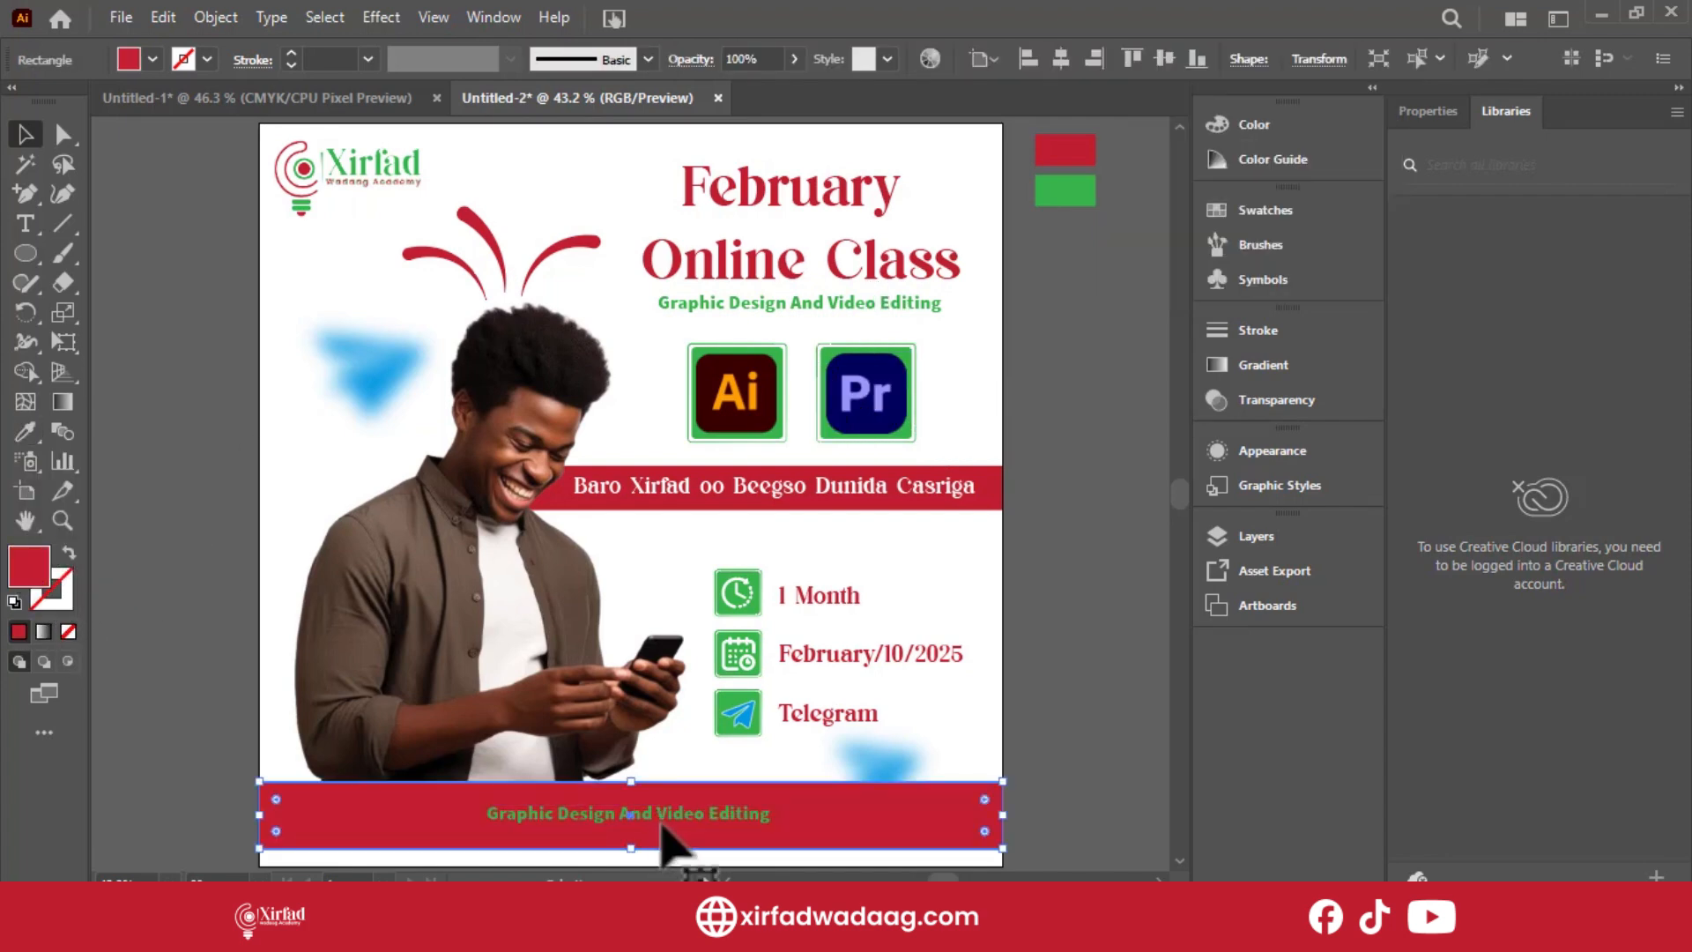
pyautogui.click(675, 818)
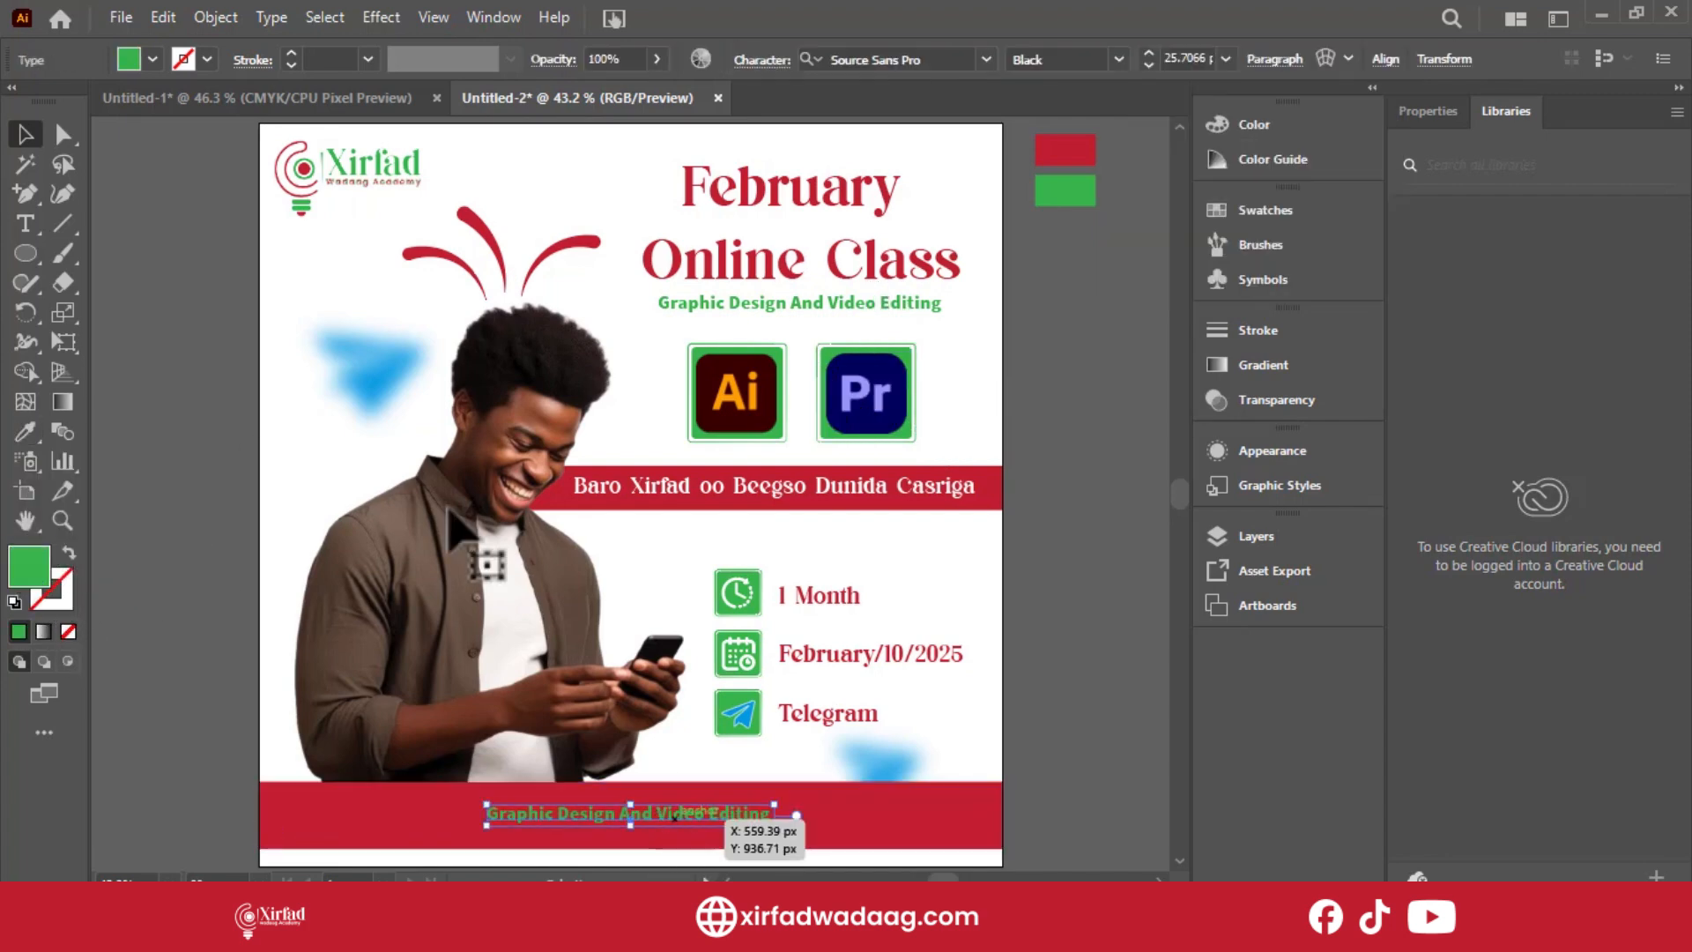
pyautogui.click(26, 431)
pyautogui.click(978, 577)
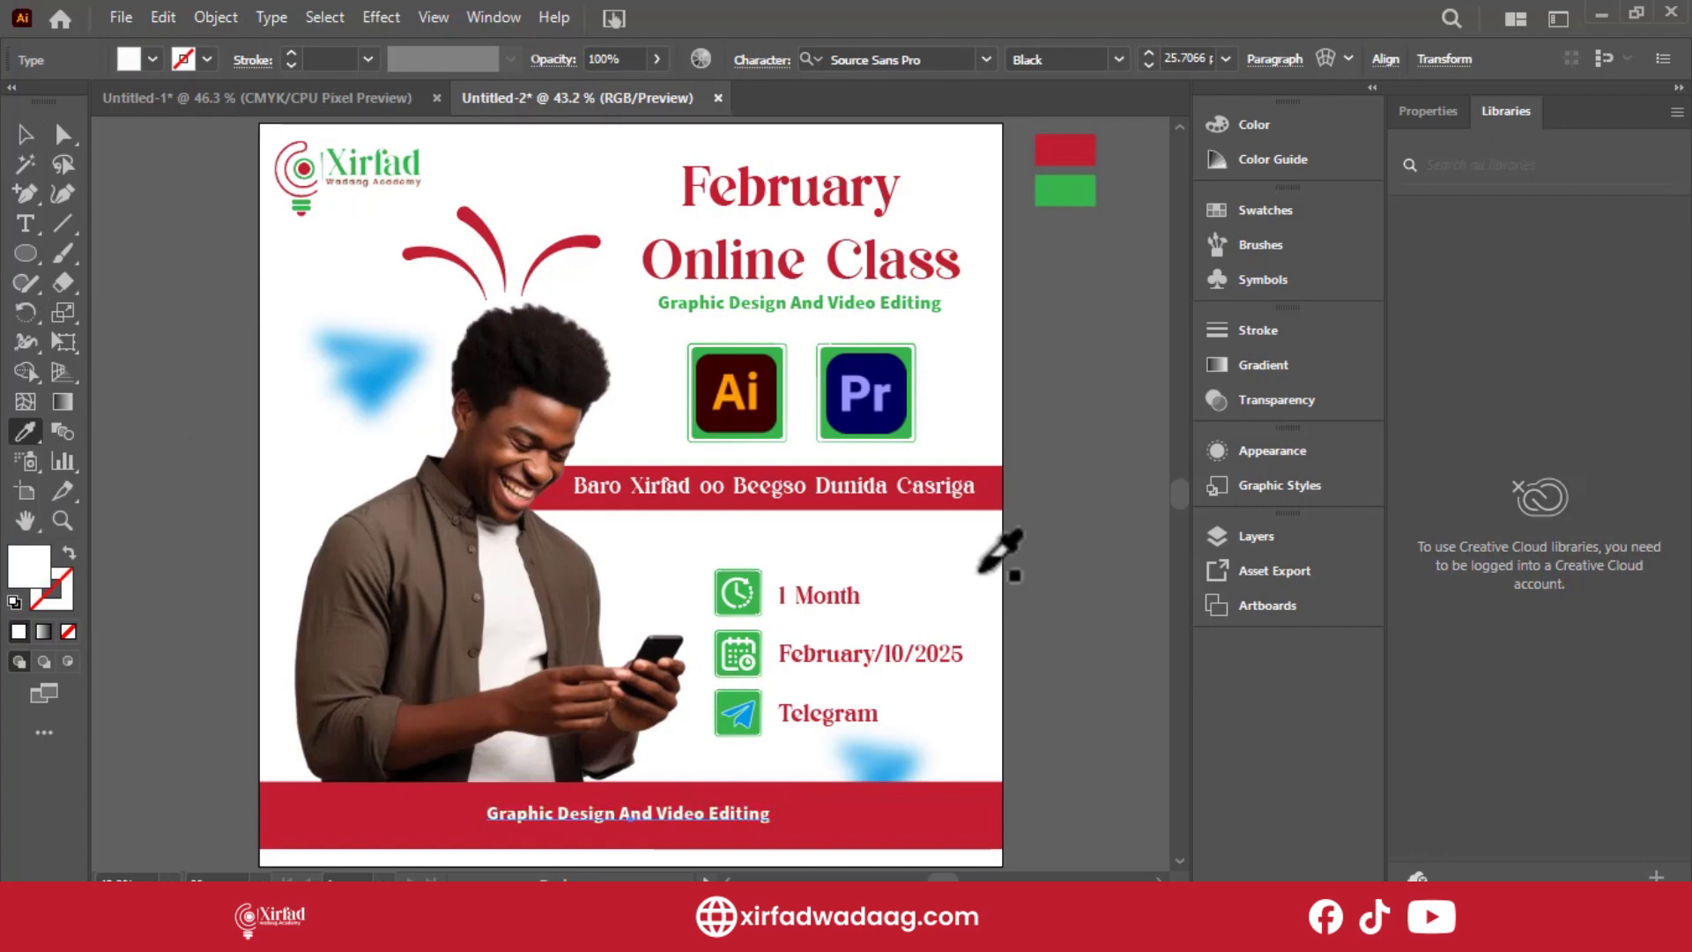
pyautogui.click(627, 816)
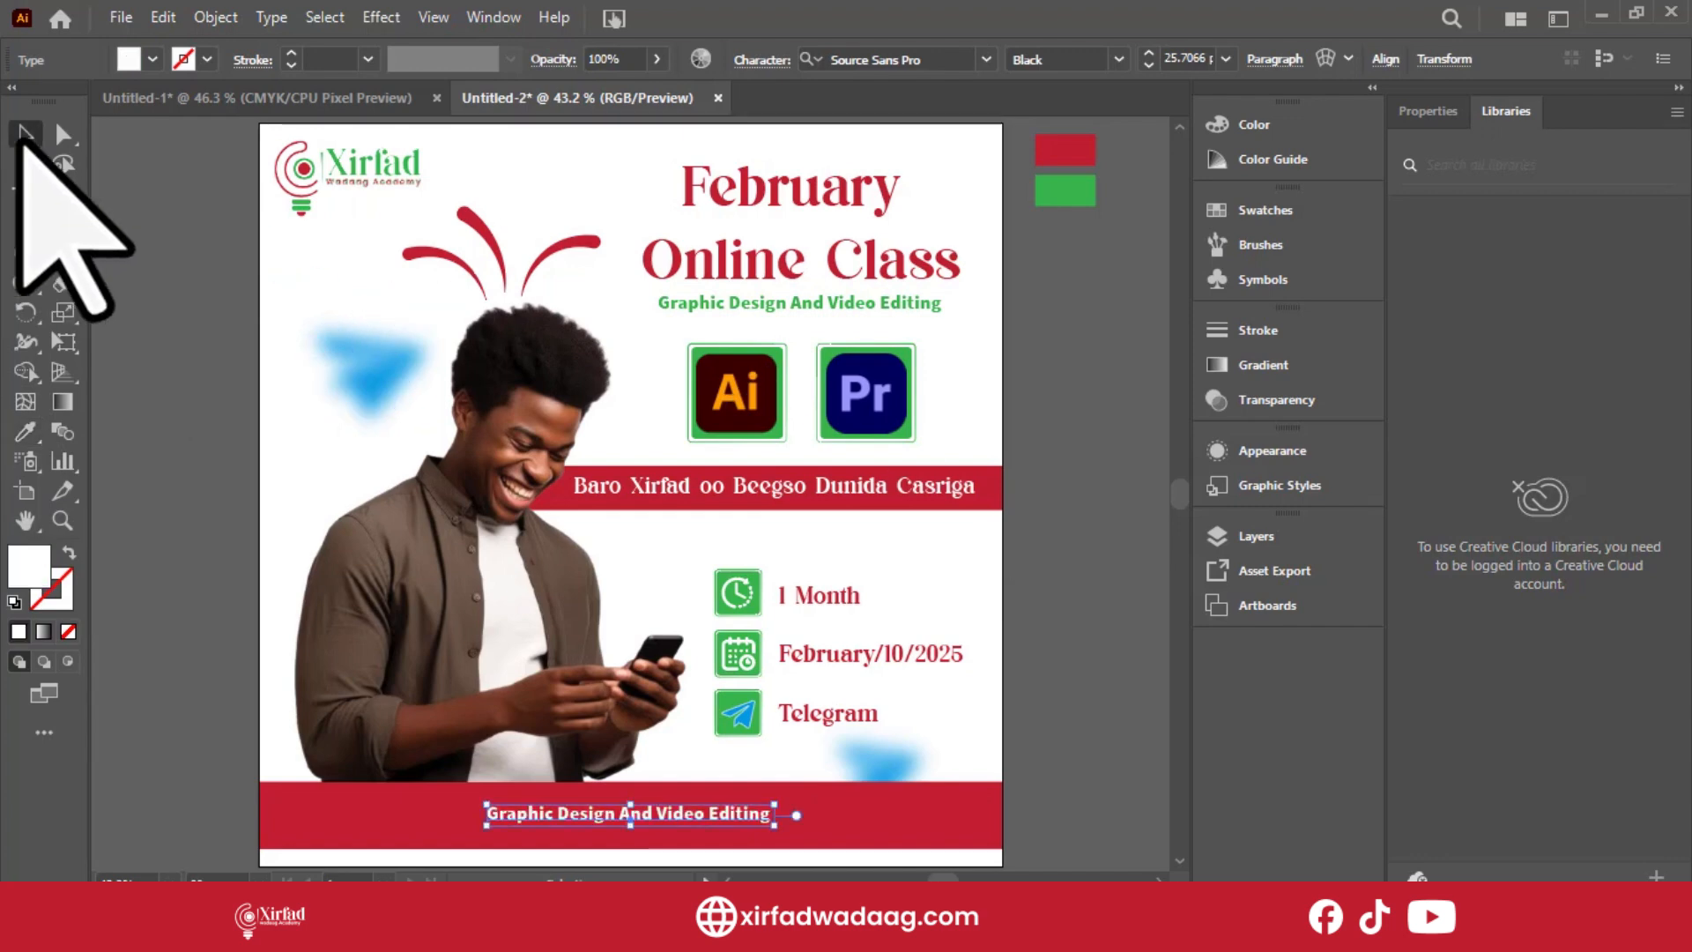
# Replace the bottom banner text with "Xirfadwadaagacademy.com" and scale it about its center to fit comfortably within the banner.
pyautogui.hotkey('ctrl', '+')
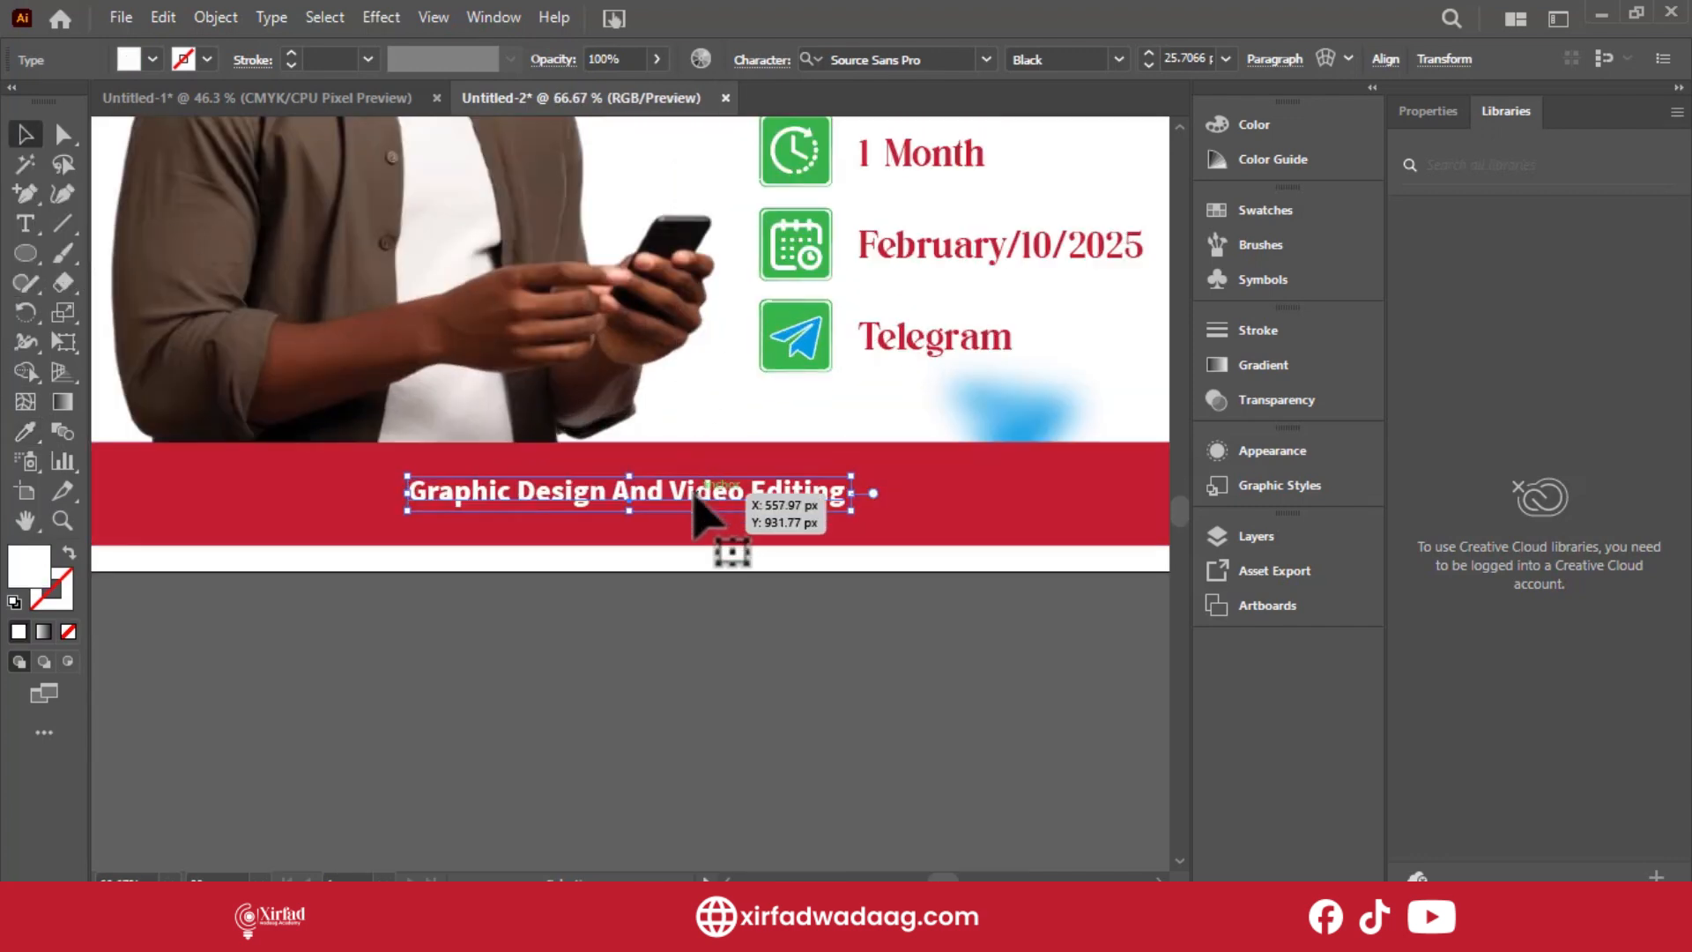
pyautogui.moveTo(851, 498); pyautogui.dragTo(1031, 502)
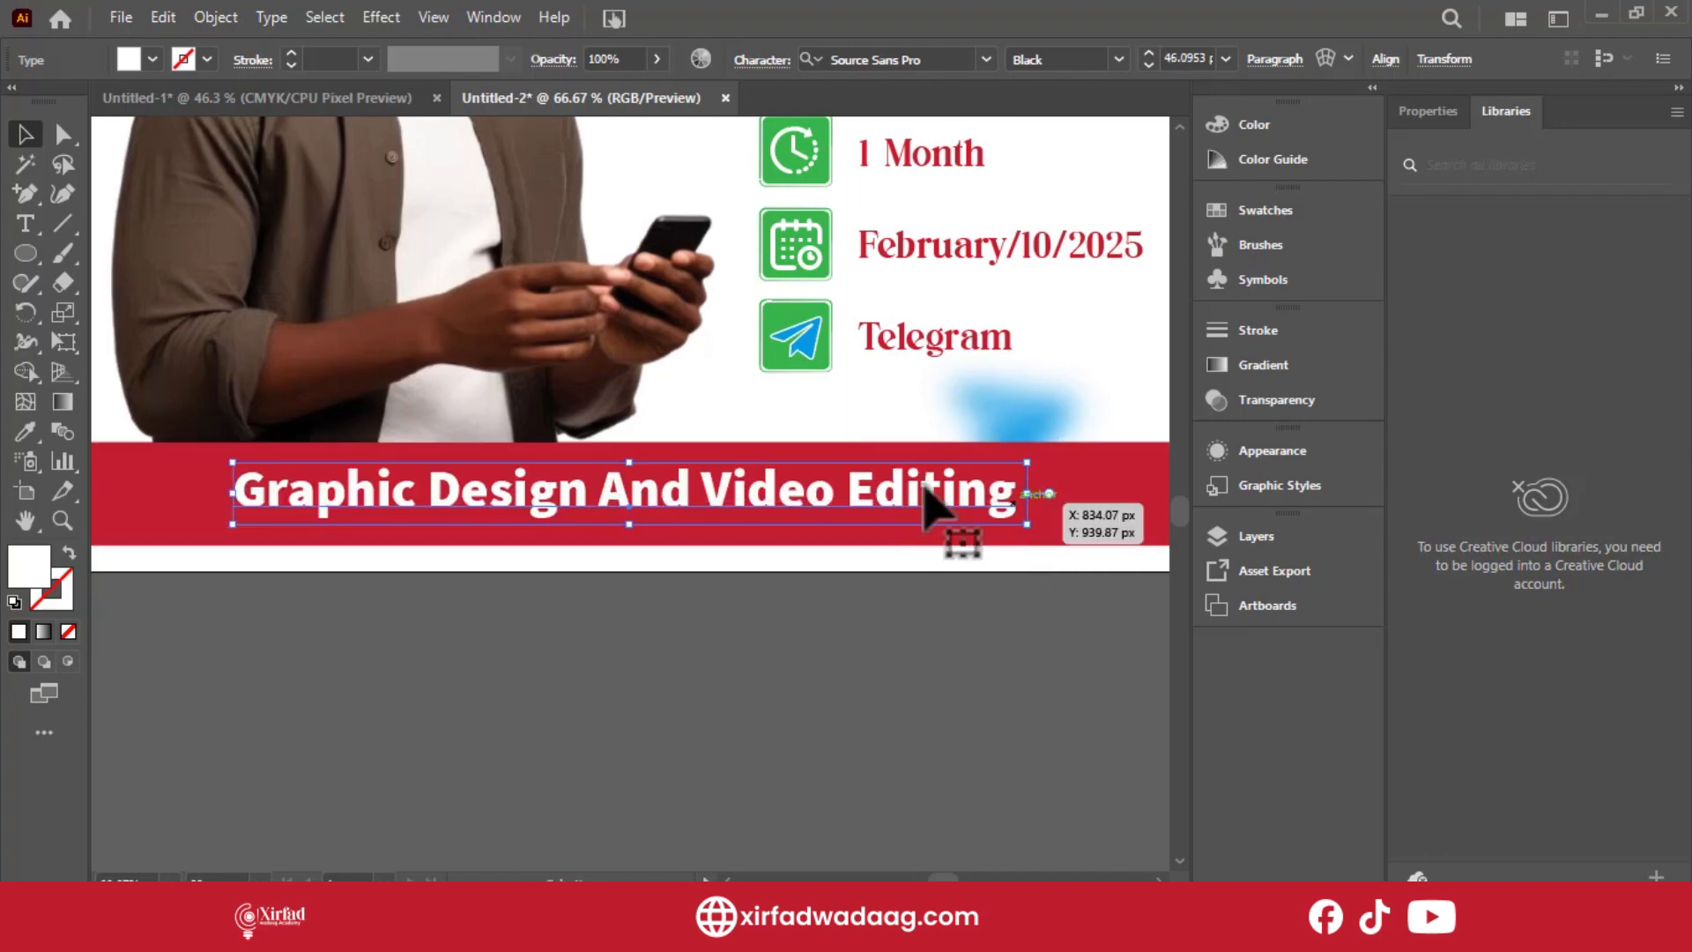
pyautogui.doubleClick(896, 482)
pyautogui.hotkey('ctrl', 'a')
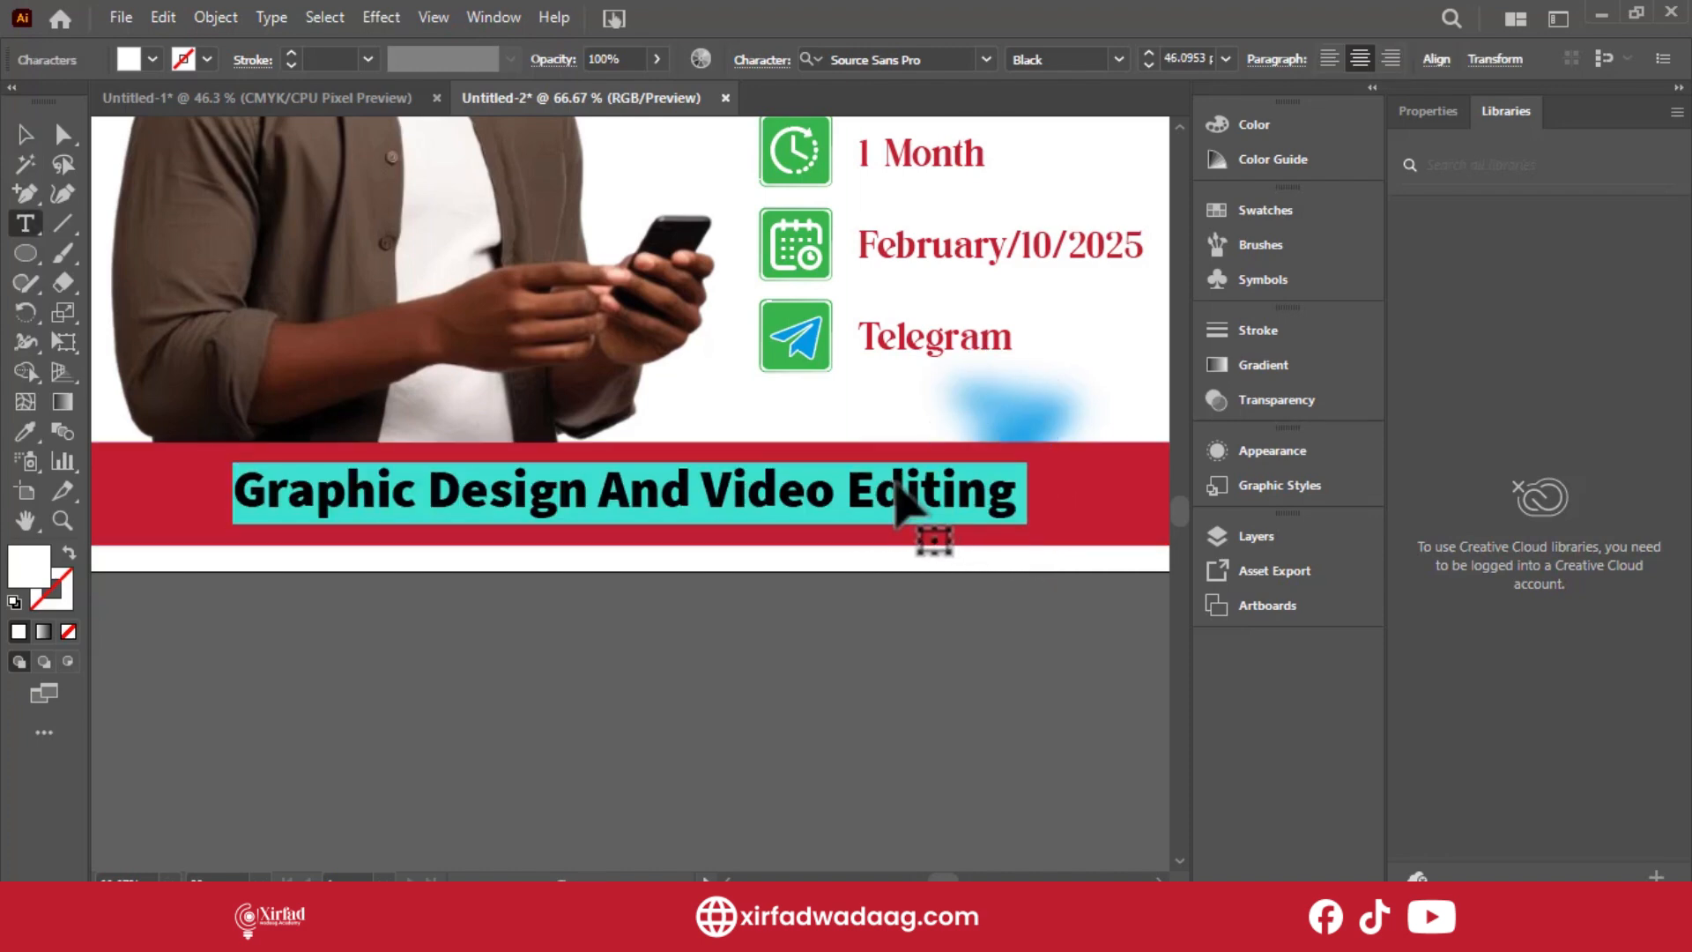
pyautogui.write('Xirfa')
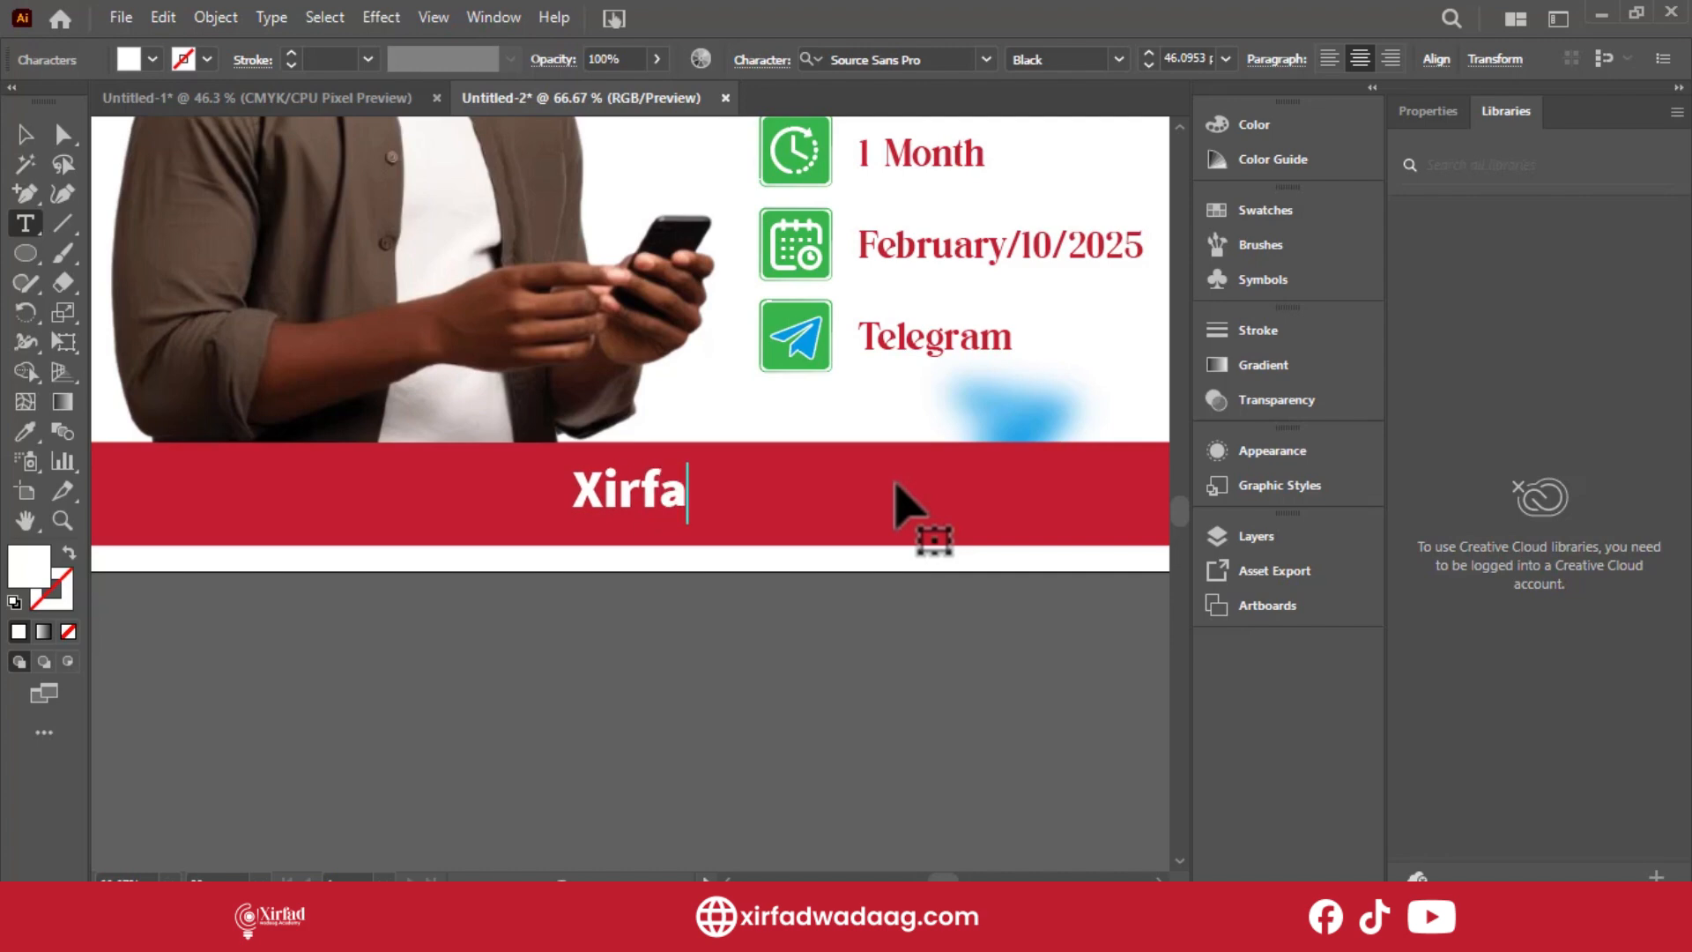
pyautogui.write('dwax')
pyautogui.press('BackSpace')
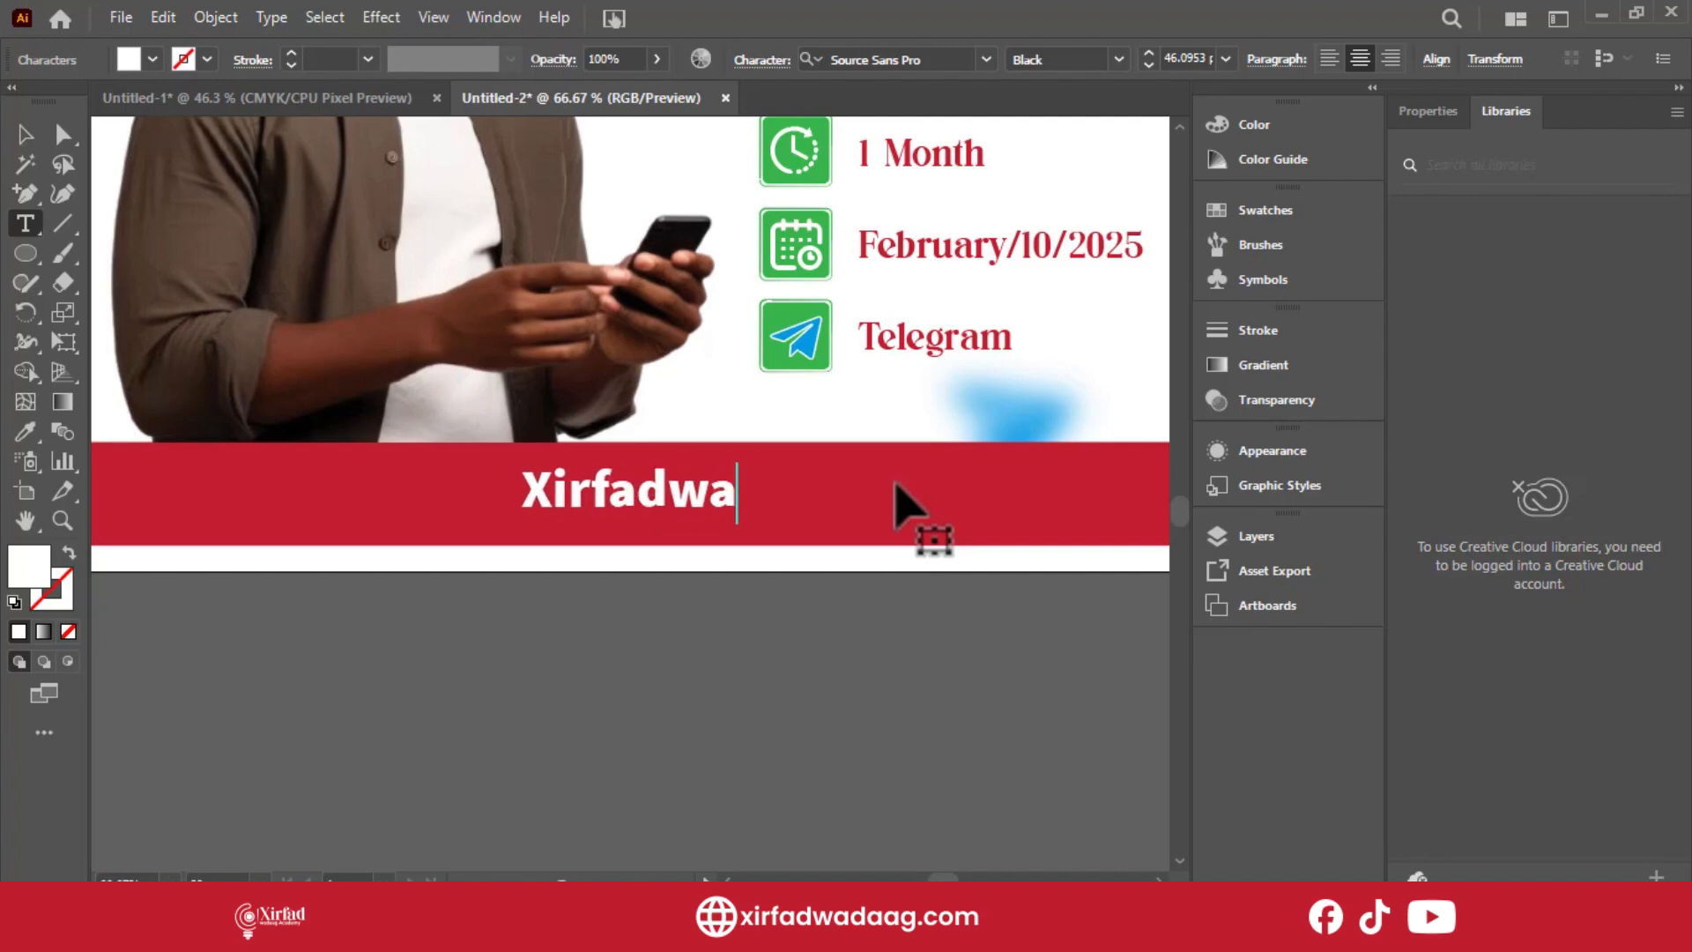
pyautogui.write('daagacademy.com')
pyautogui.click(25, 134)
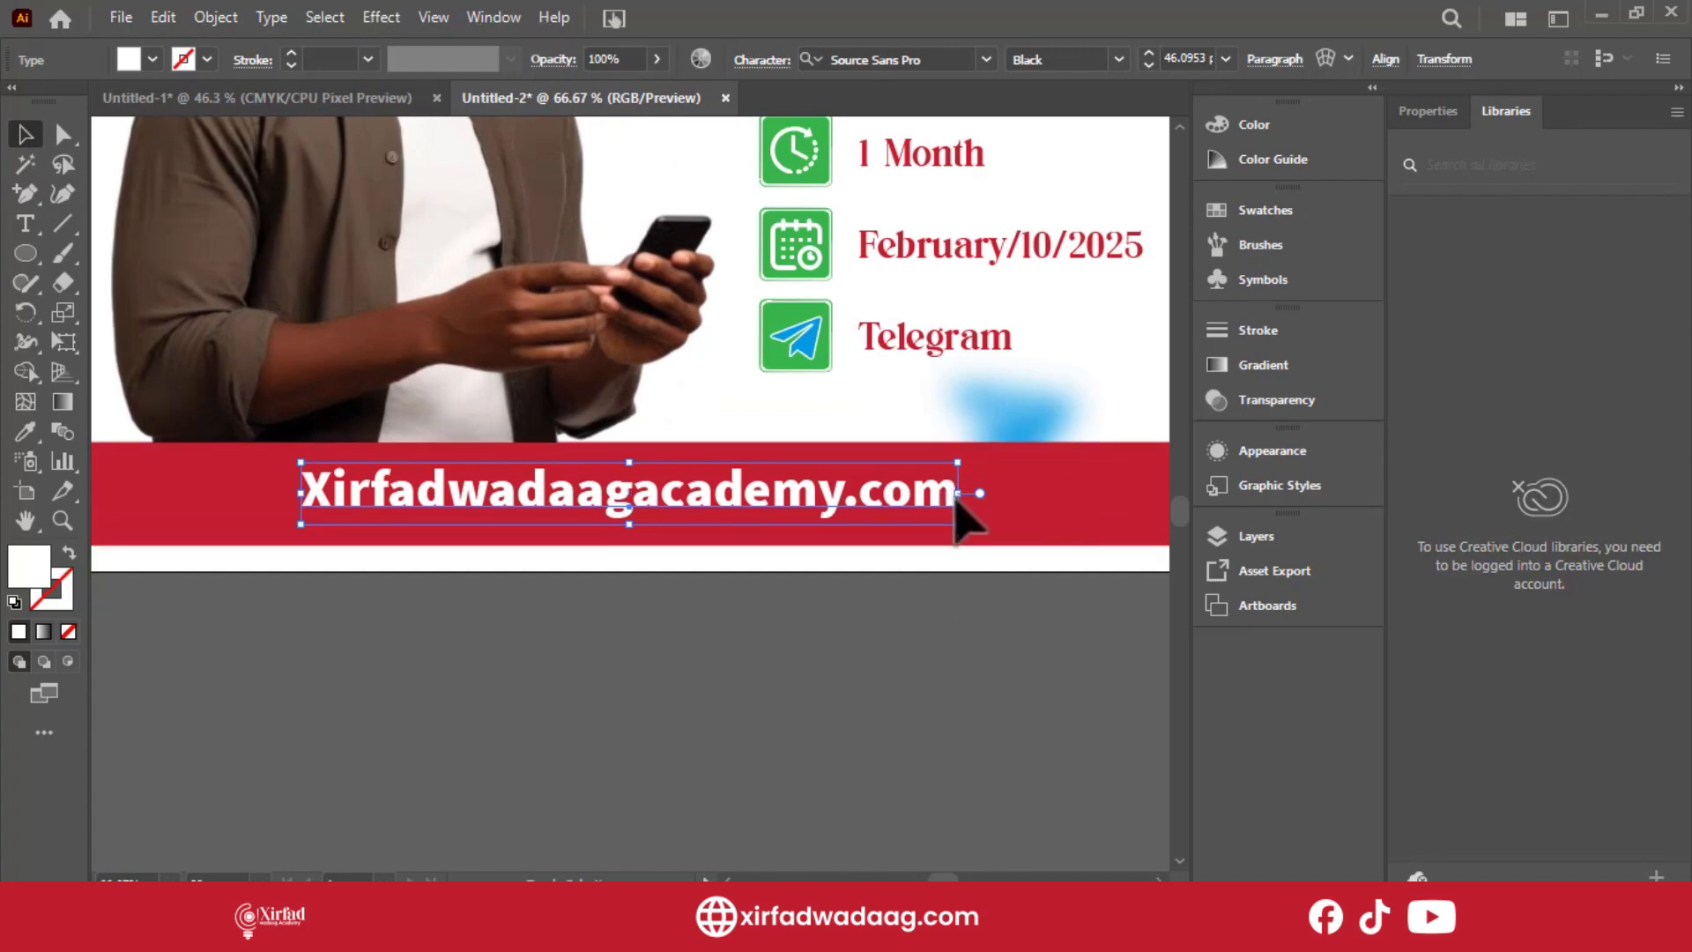
pyautogui.moveTo(957, 497); pyautogui.dragTo(785, 564)
pyautogui.click(770, 657)
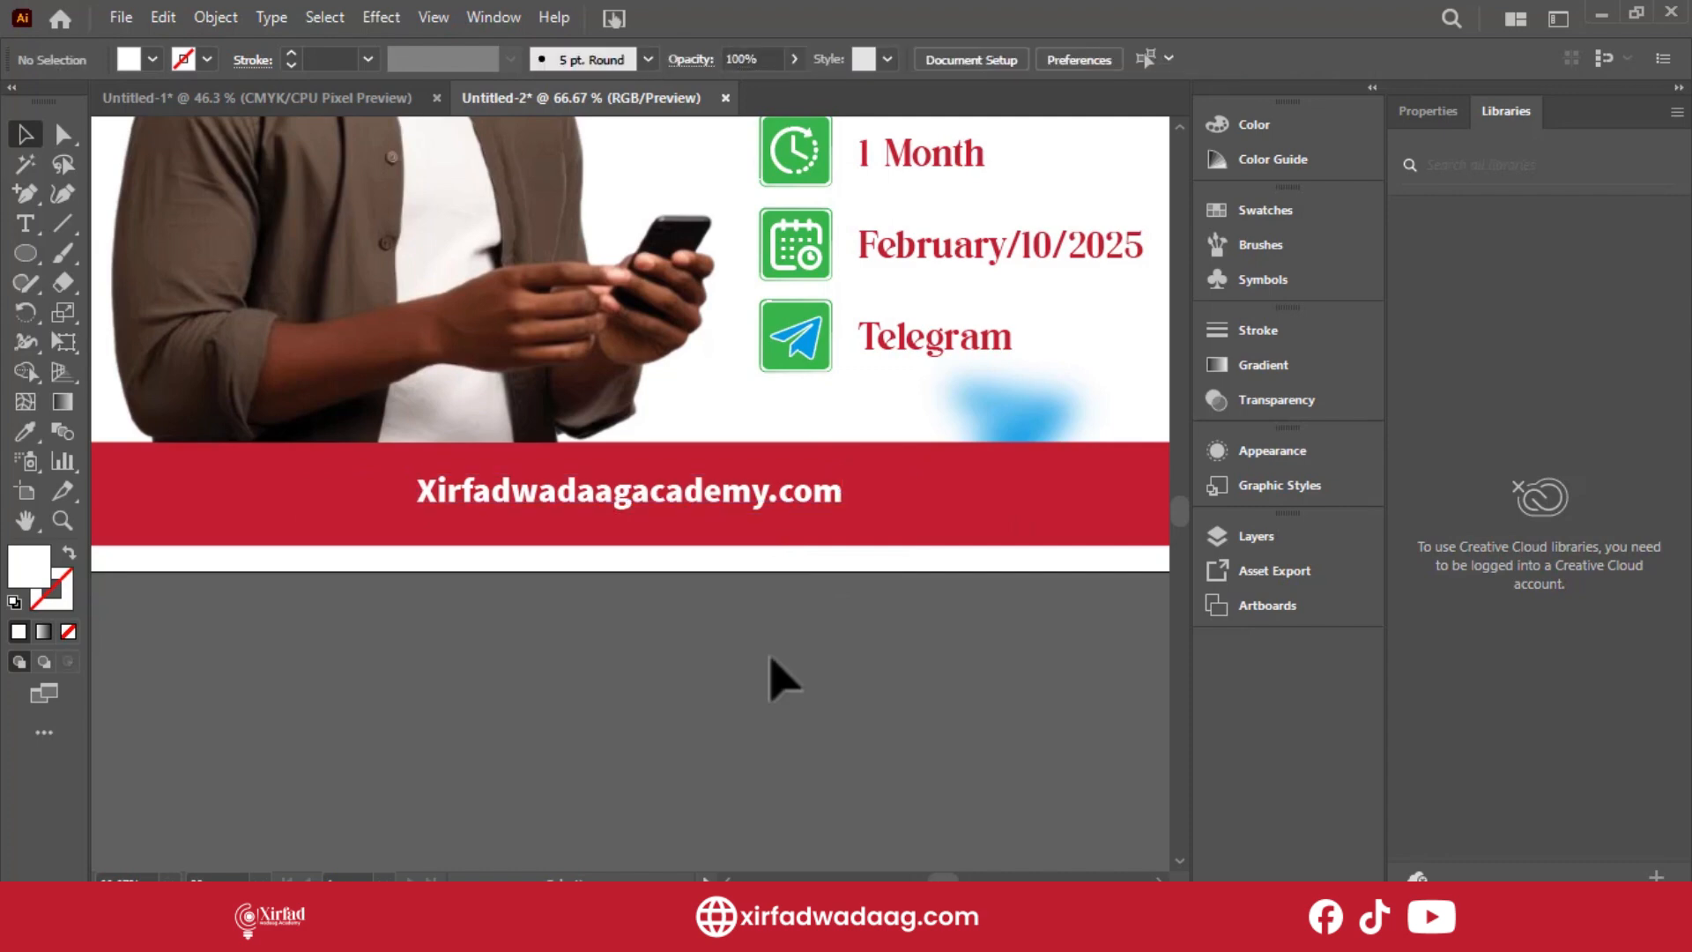
pyautogui.hotkey('ctrl', '0')
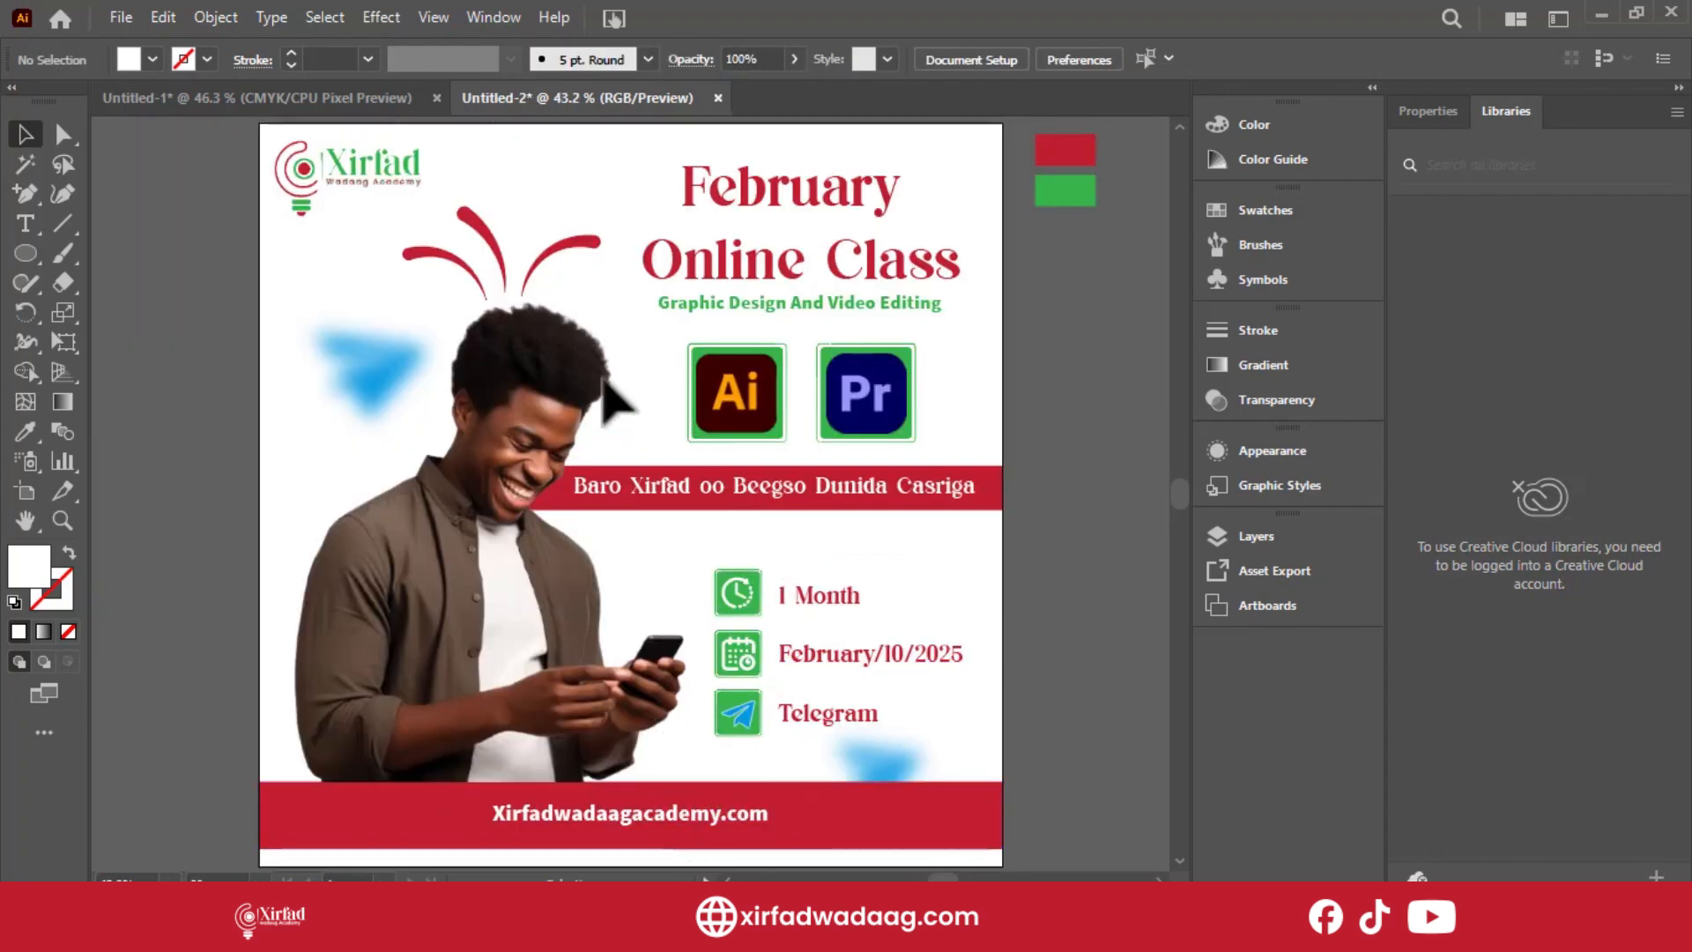
pyautogui.hotkey('ctrl', '-')
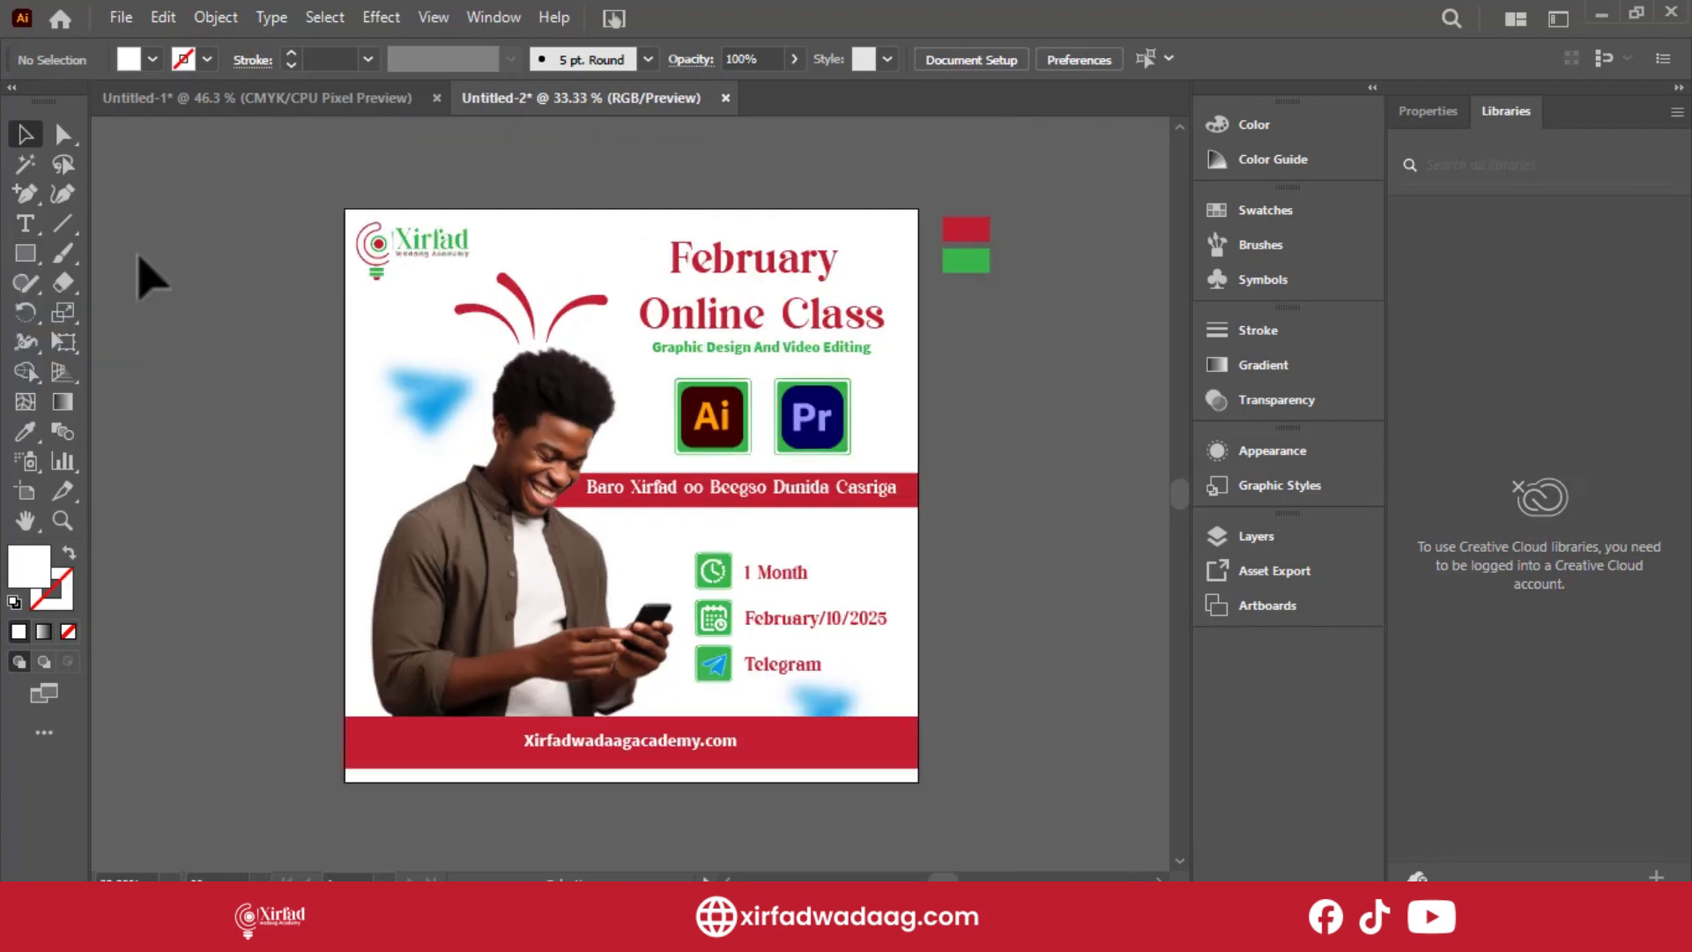
pyautogui.hotkey('ctrl', 'z')
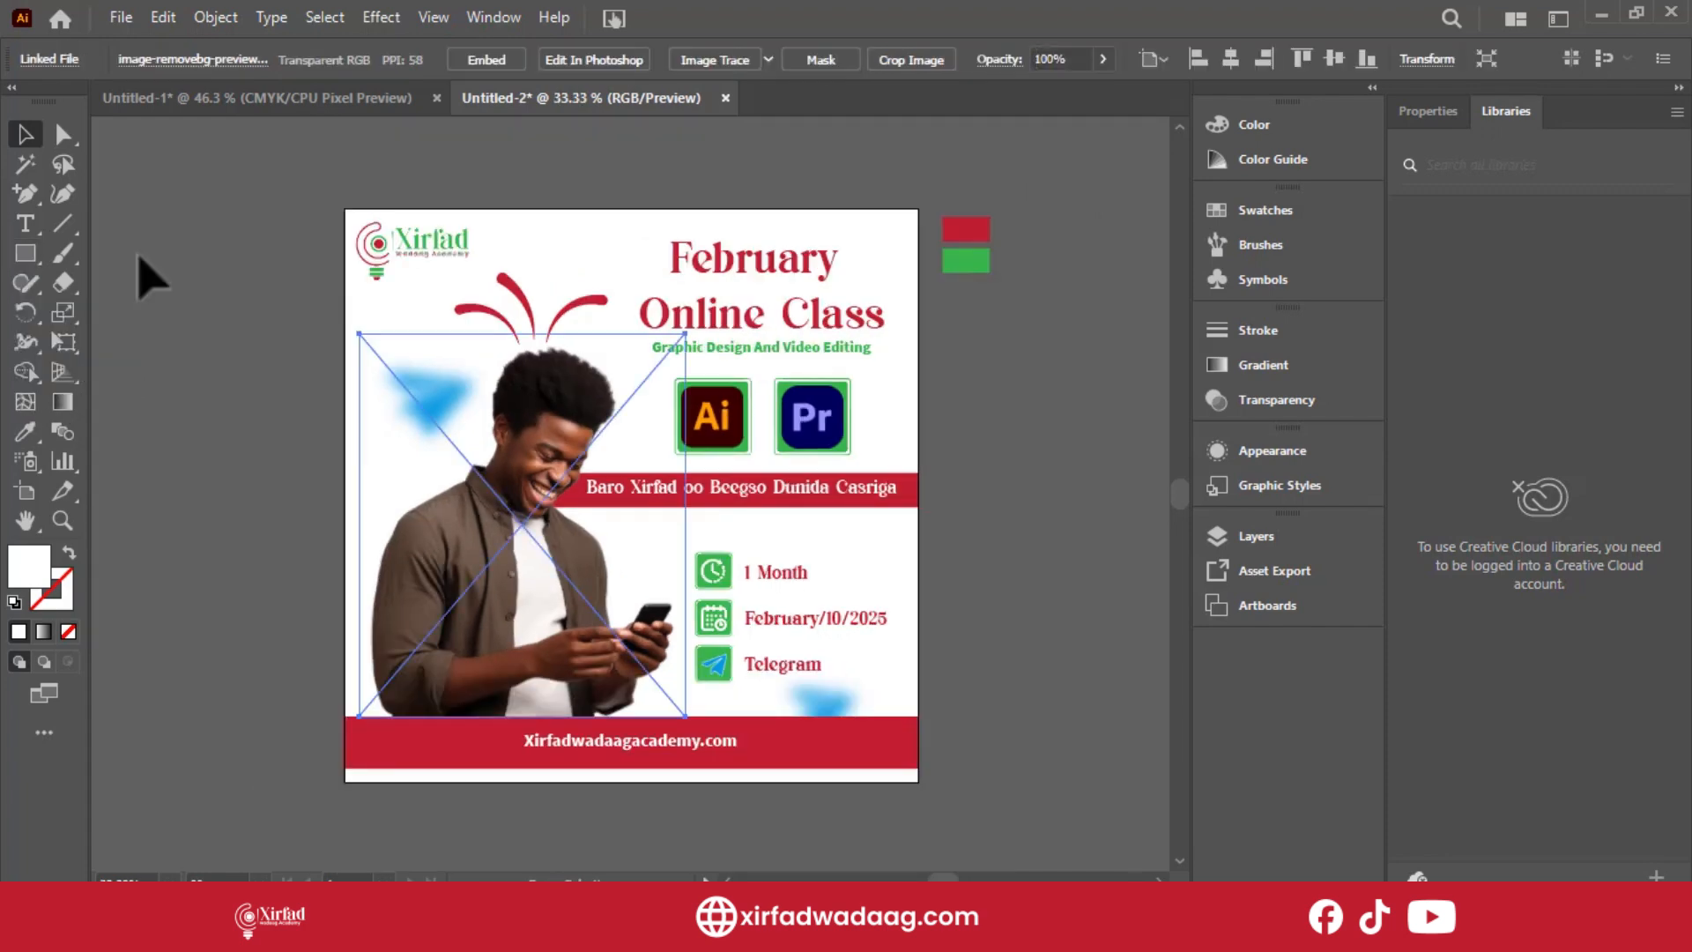
pyautogui.click(141, 258)
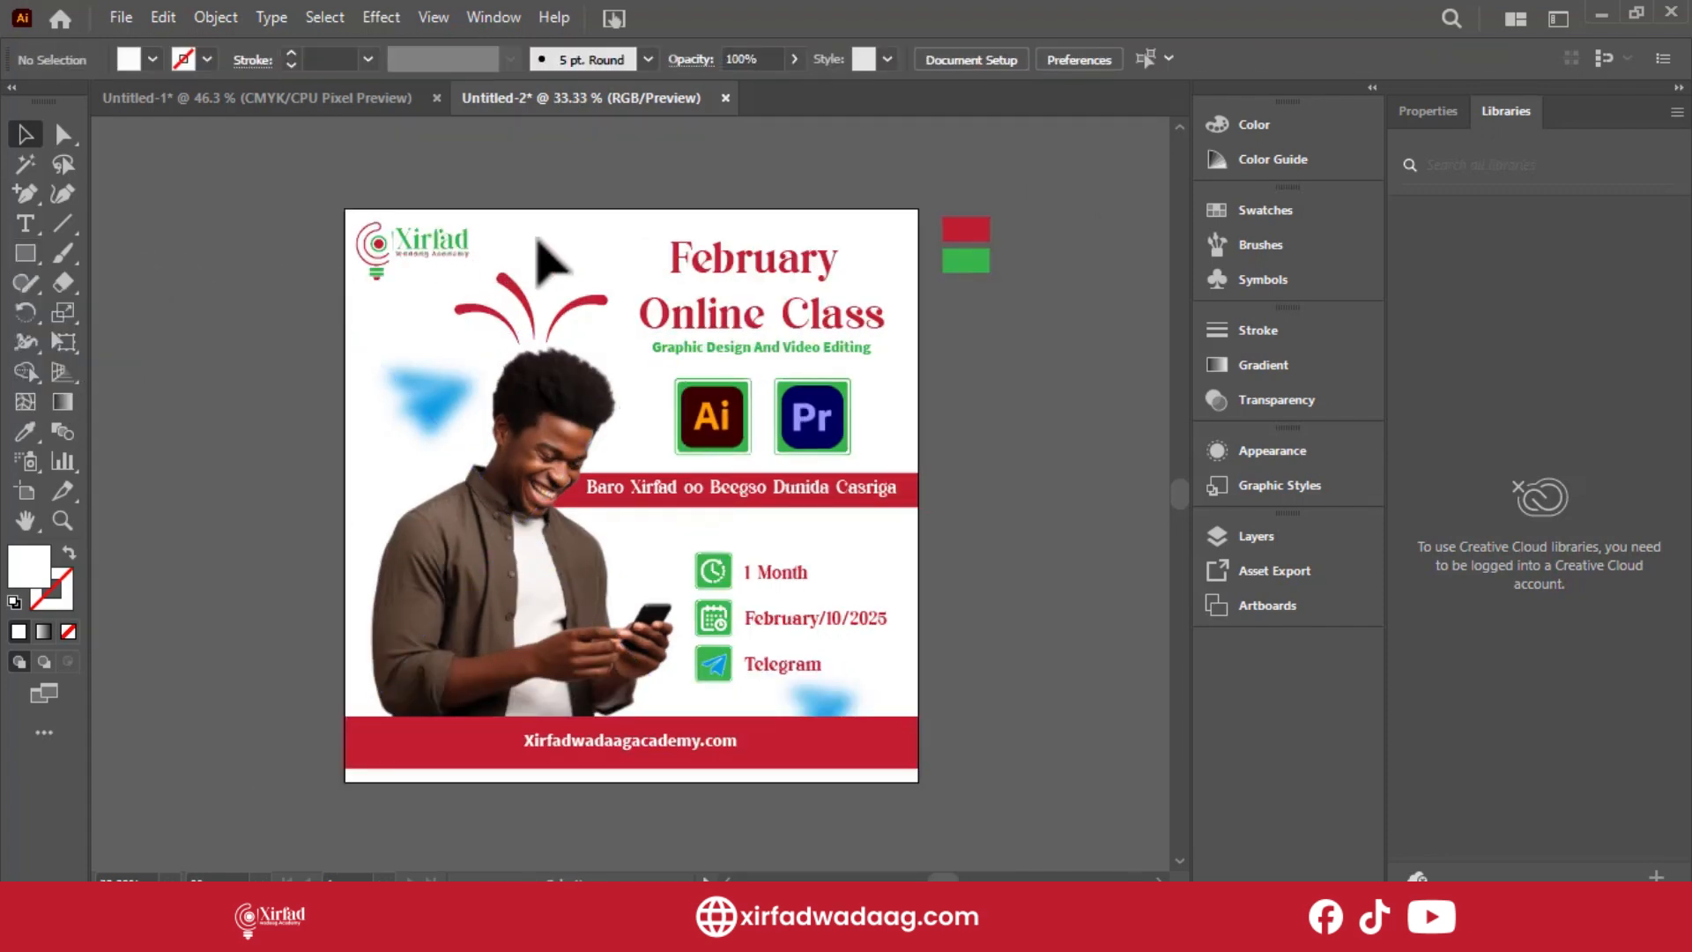
# Bring the contour-line pattern image from the Untitled-1 document into Untitled-2 and stretch it to cover the whole artboard.
pyautogui.click(304, 99)
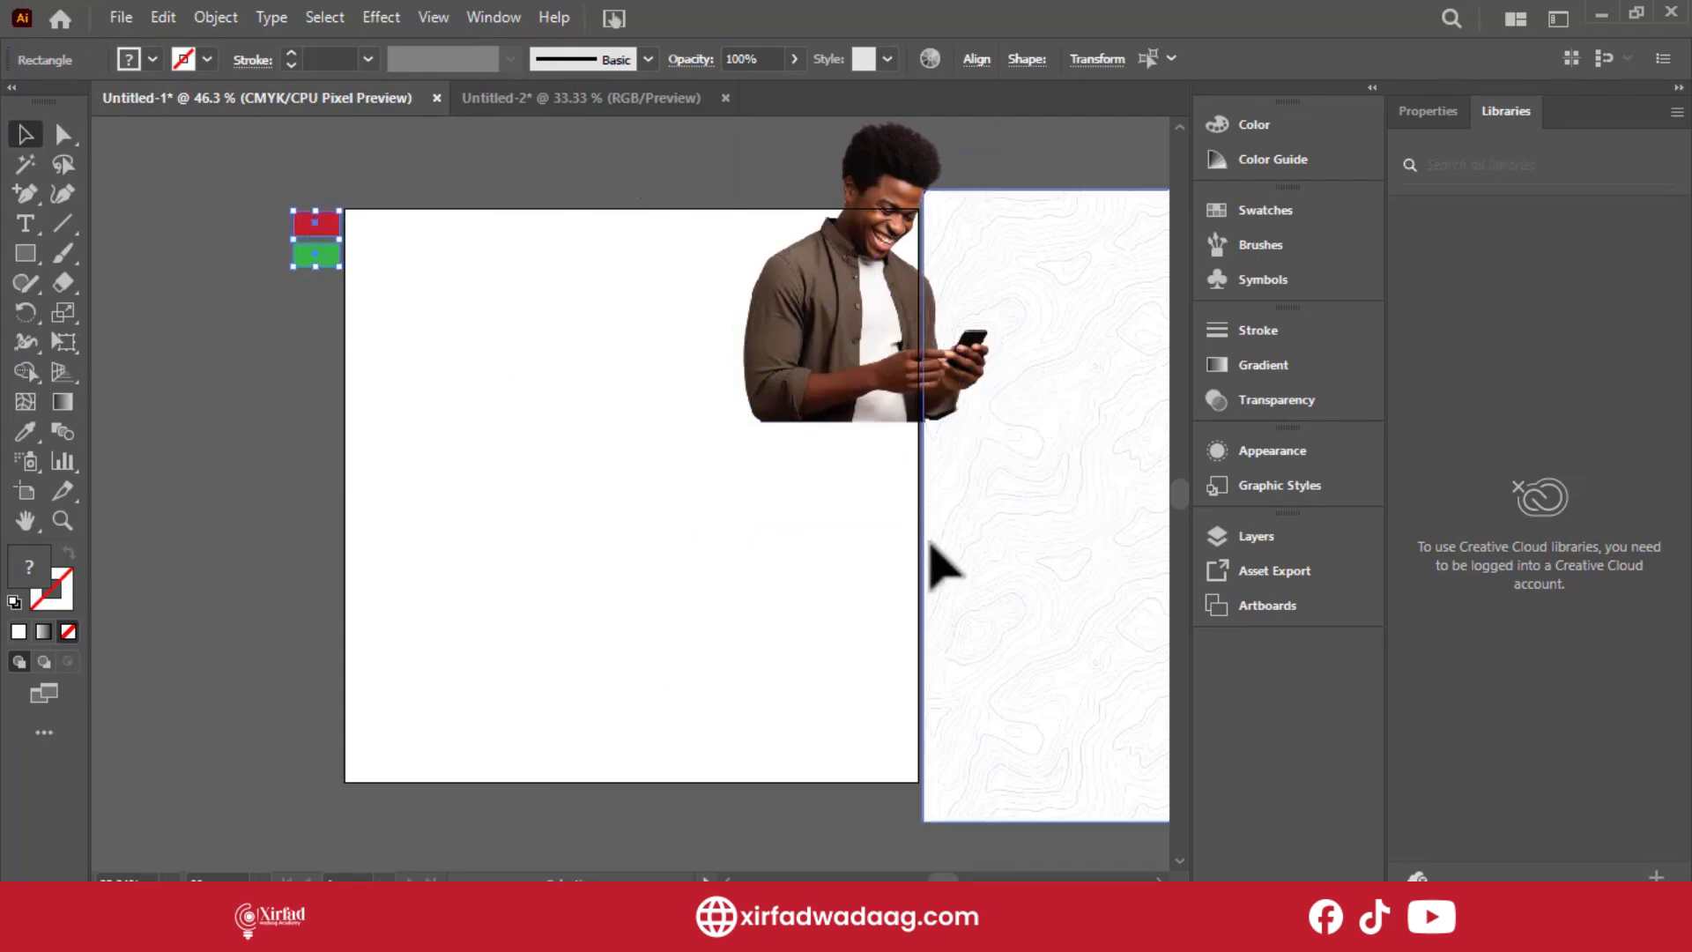
pyautogui.moveTo(932, 544); pyautogui.dragTo(411, 539)
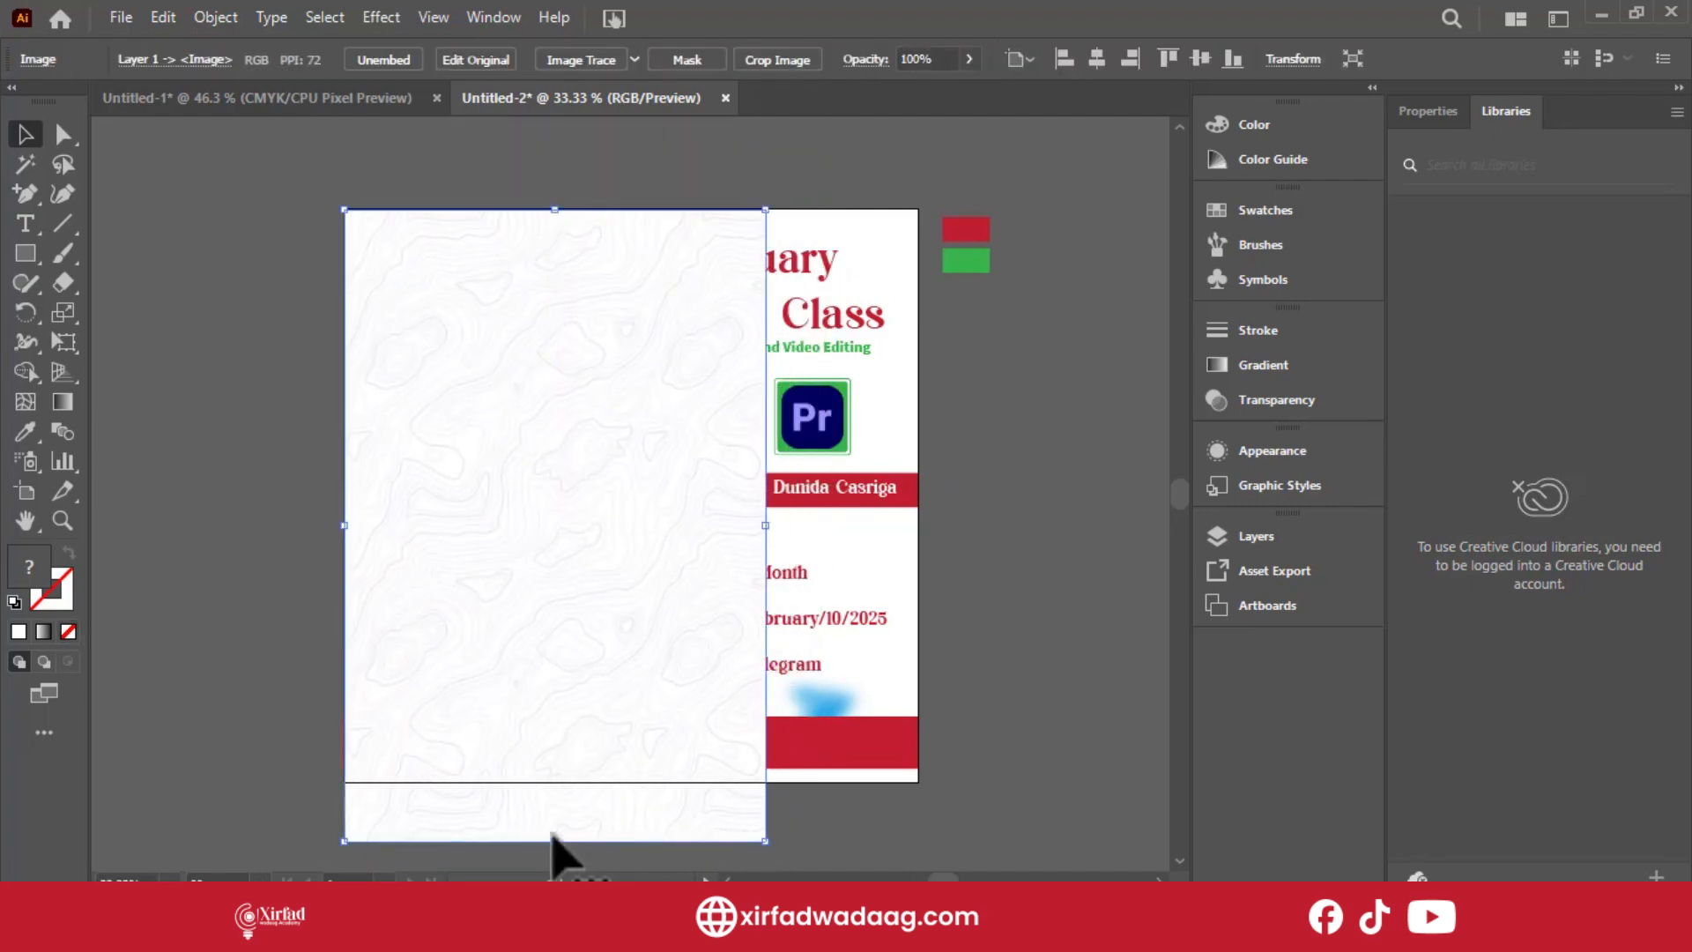
pyautogui.moveTo(557, 842); pyautogui.dragTo(578, 782)
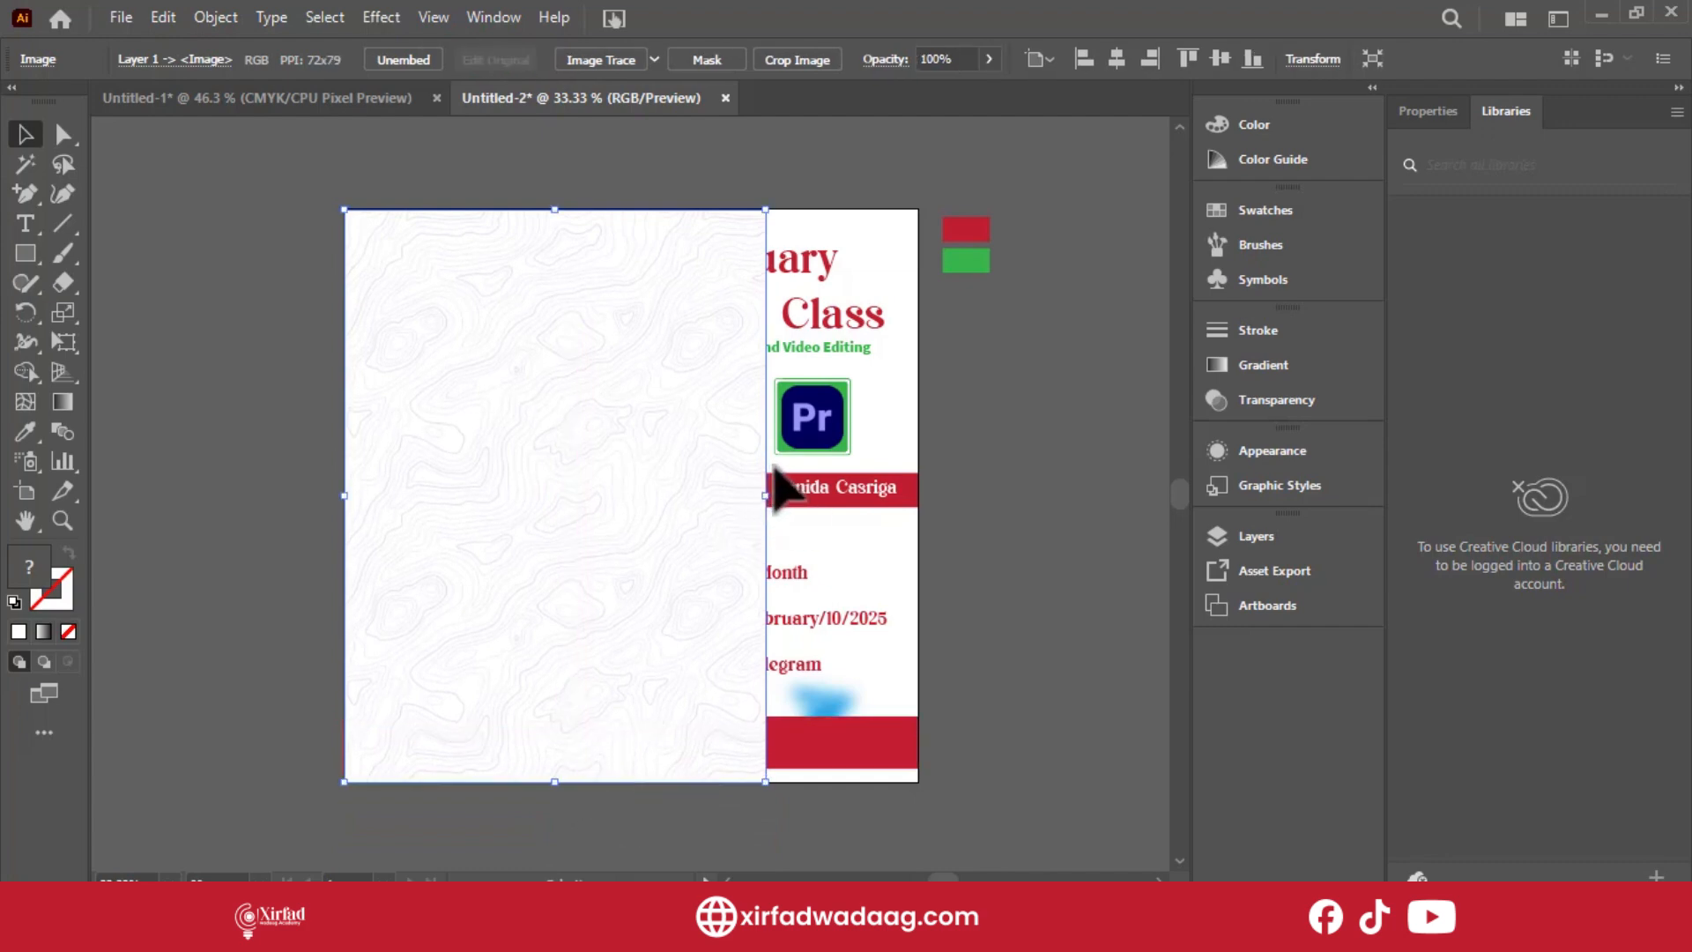
pyautogui.moveTo(777, 507); pyautogui.dragTo(914, 520)
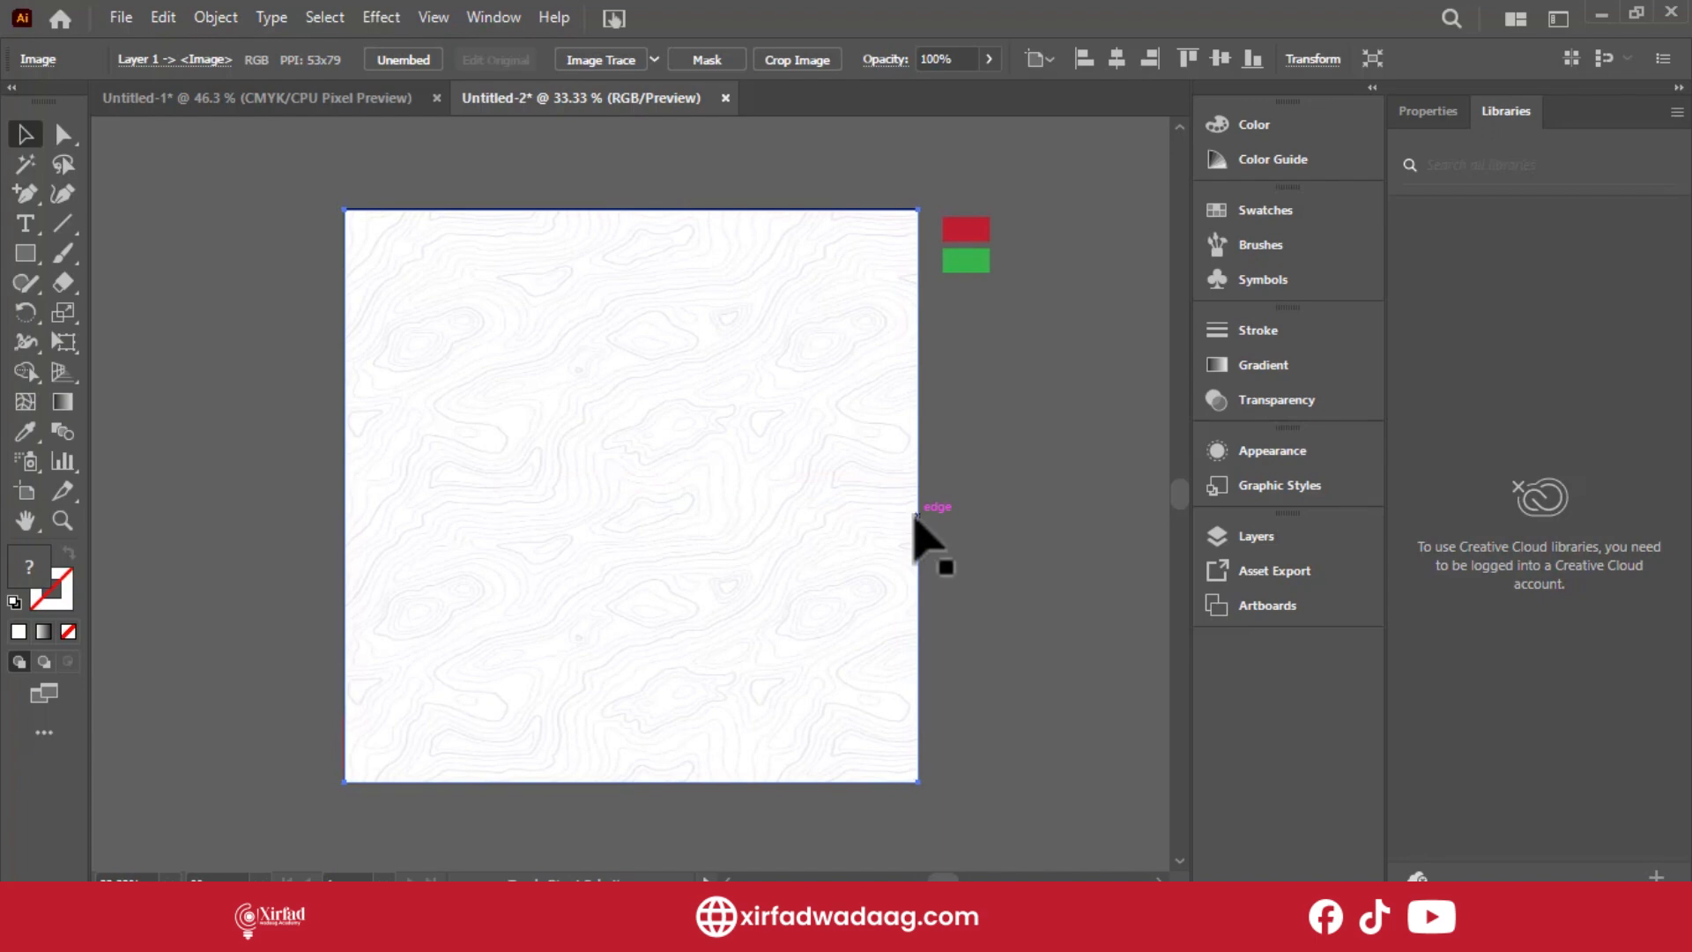
# Send the contour-line pattern behind all the artwork and reduce its opacity to 32%.
pyautogui.hotkey('ctrl', 'shift', '[')
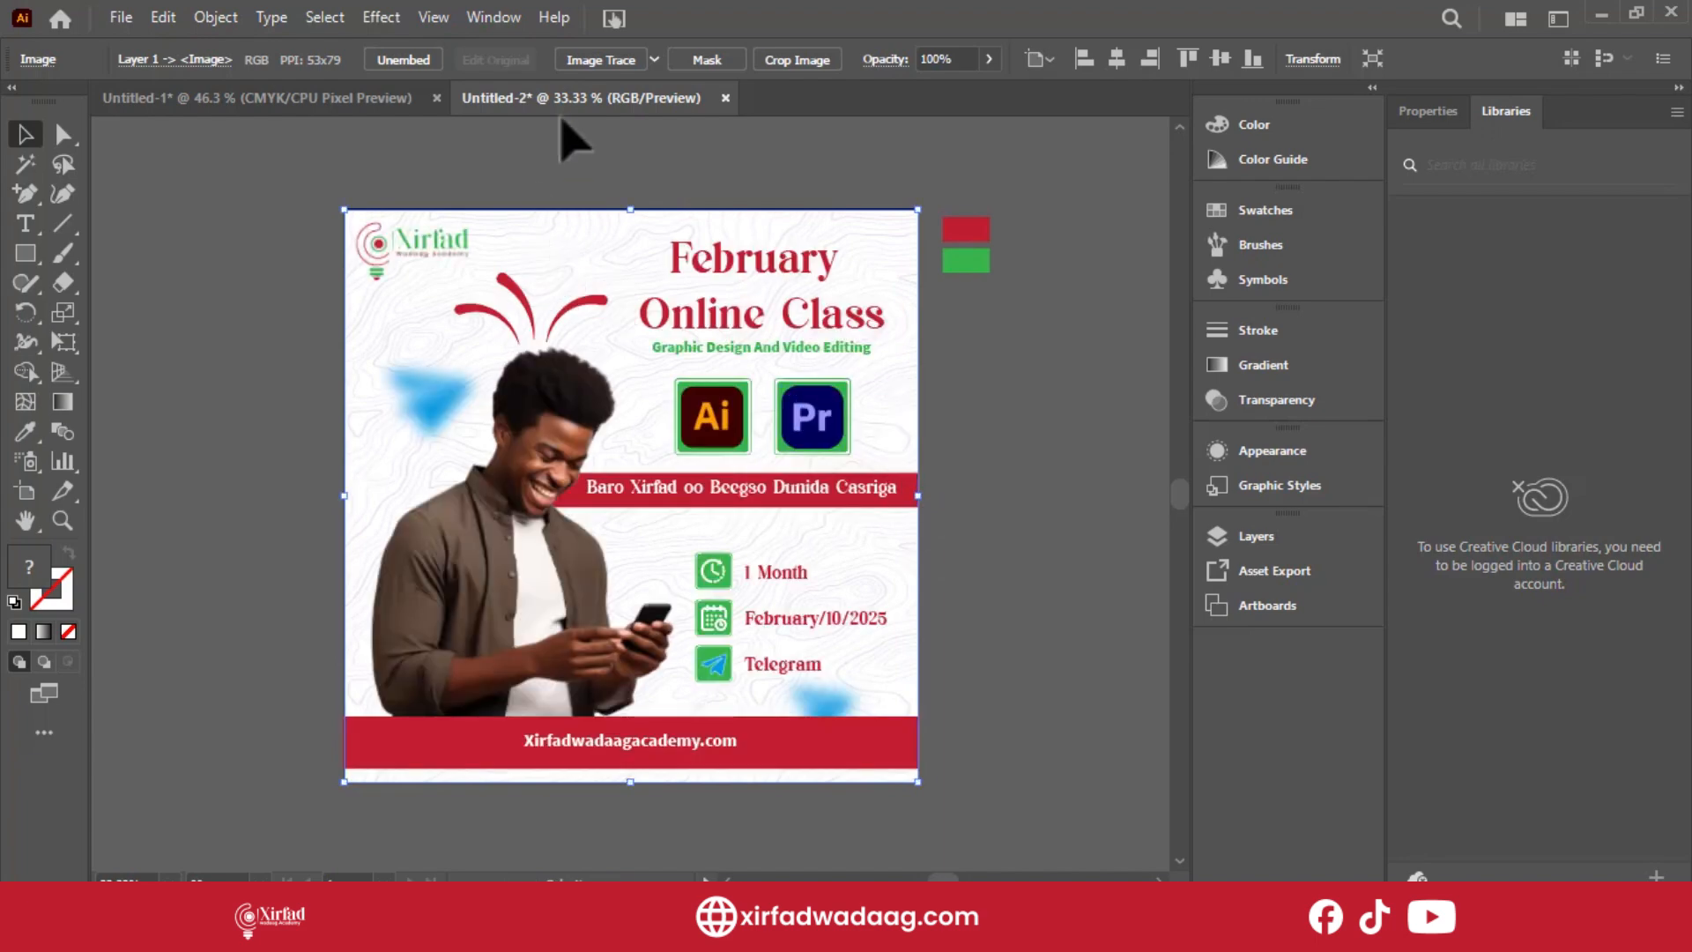
pyautogui.click(989, 60)
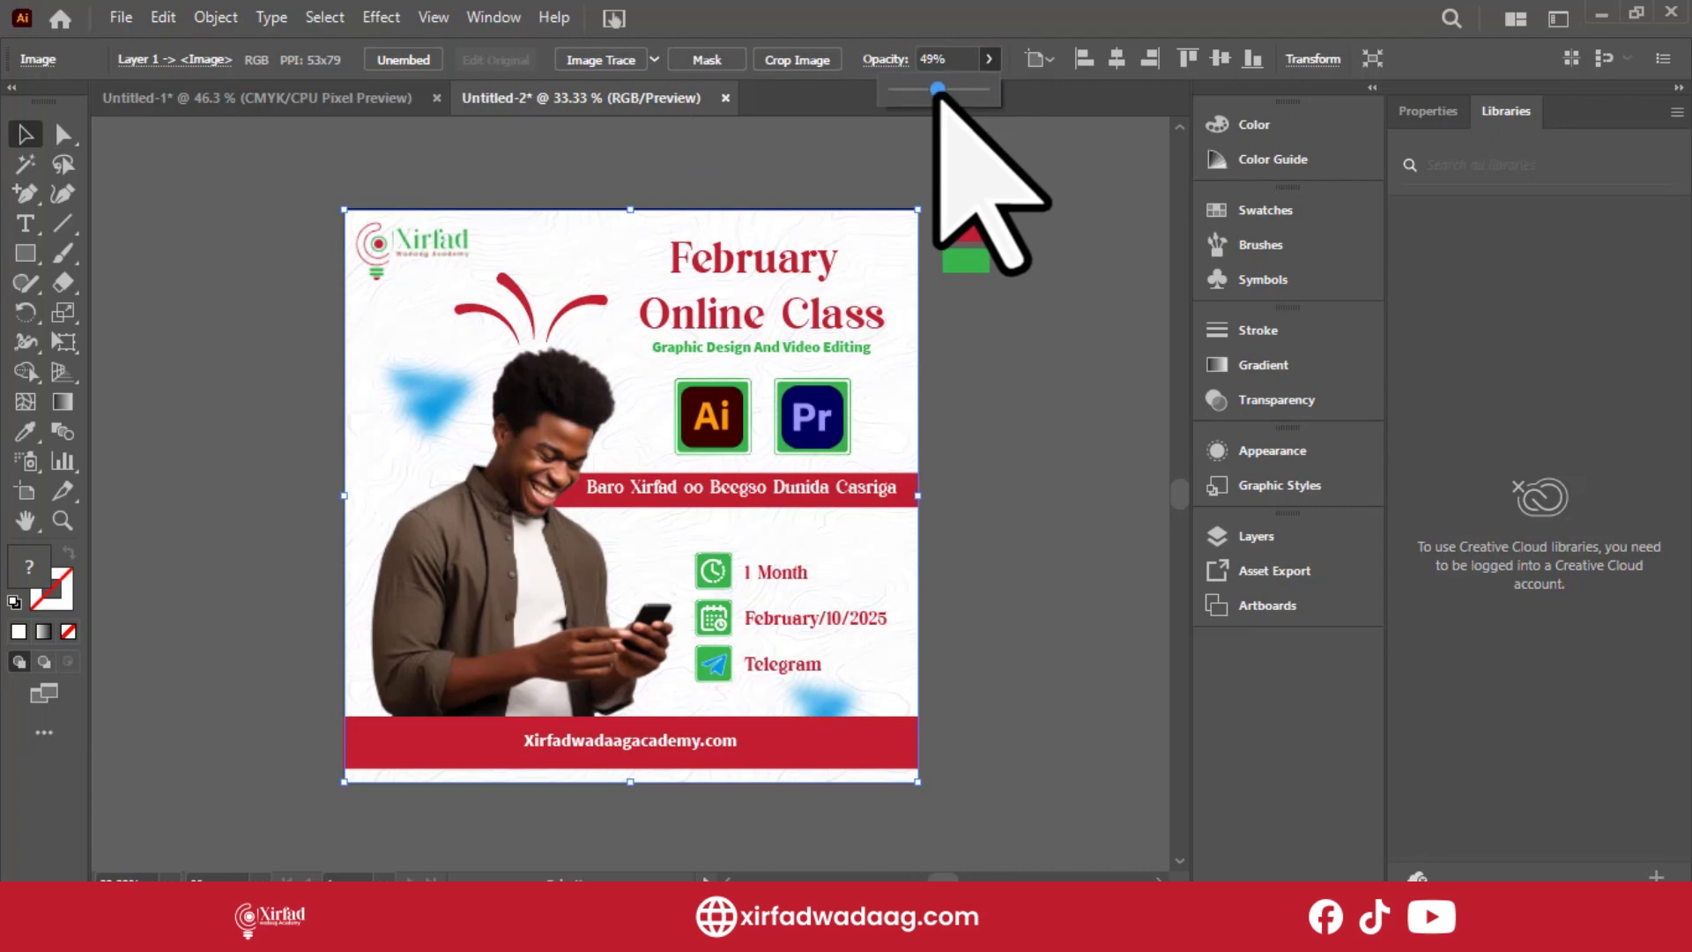
pyautogui.moveTo(937, 89); pyautogui.dragTo(921, 88)
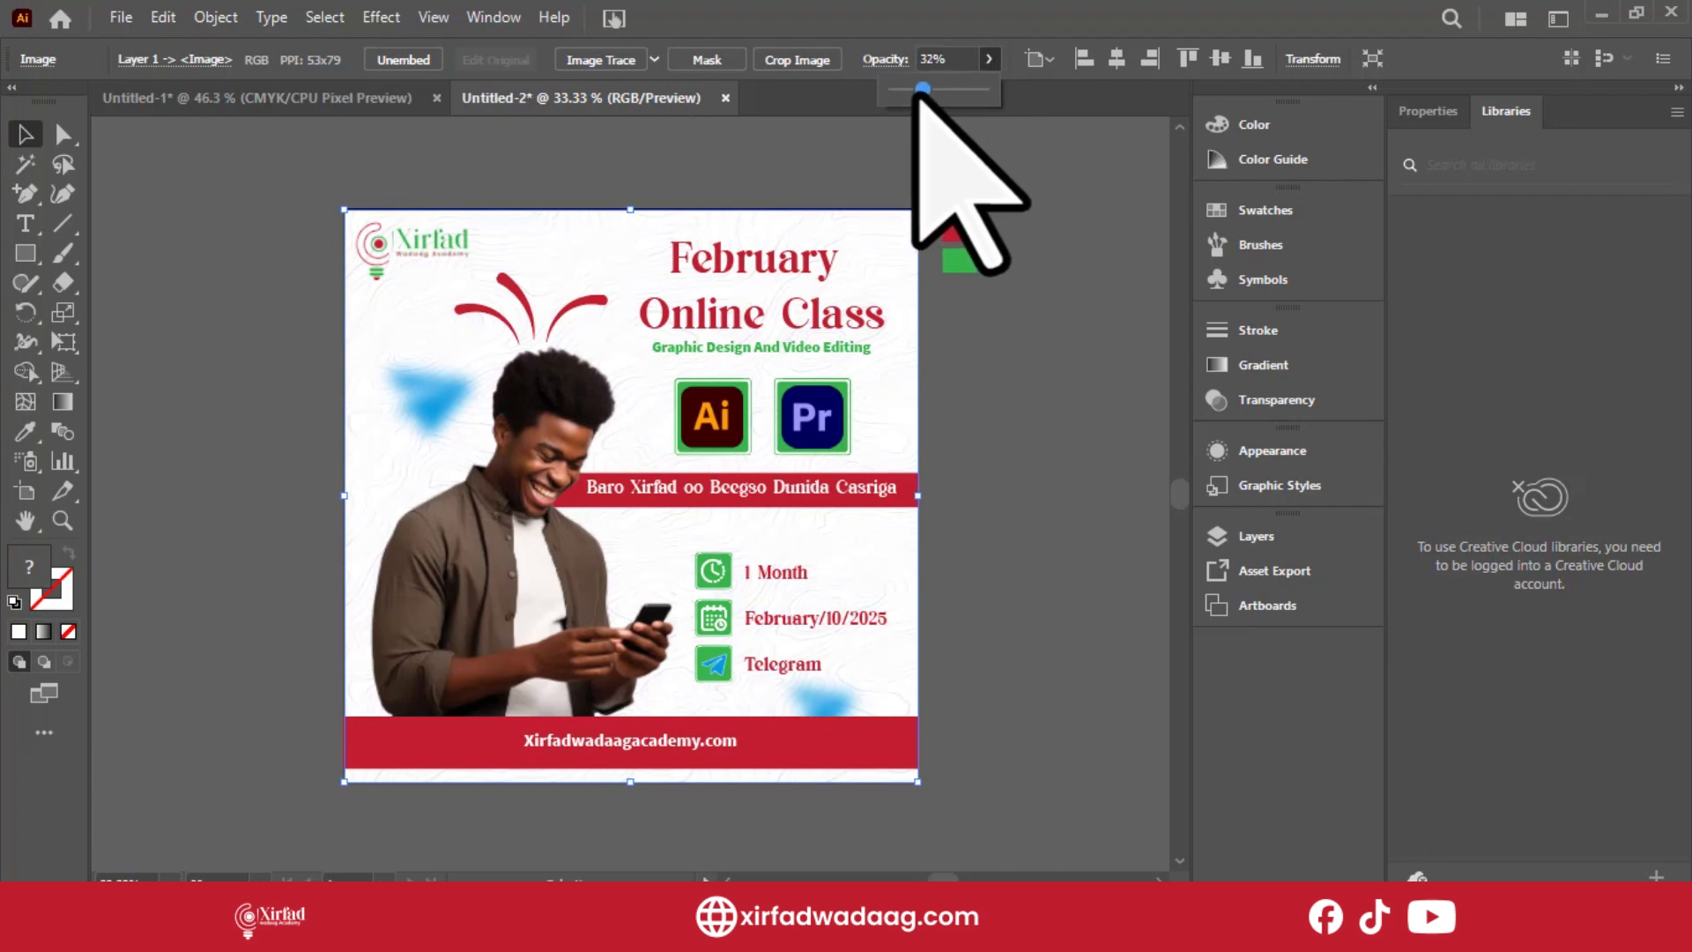
pyautogui.click(1029, 465)
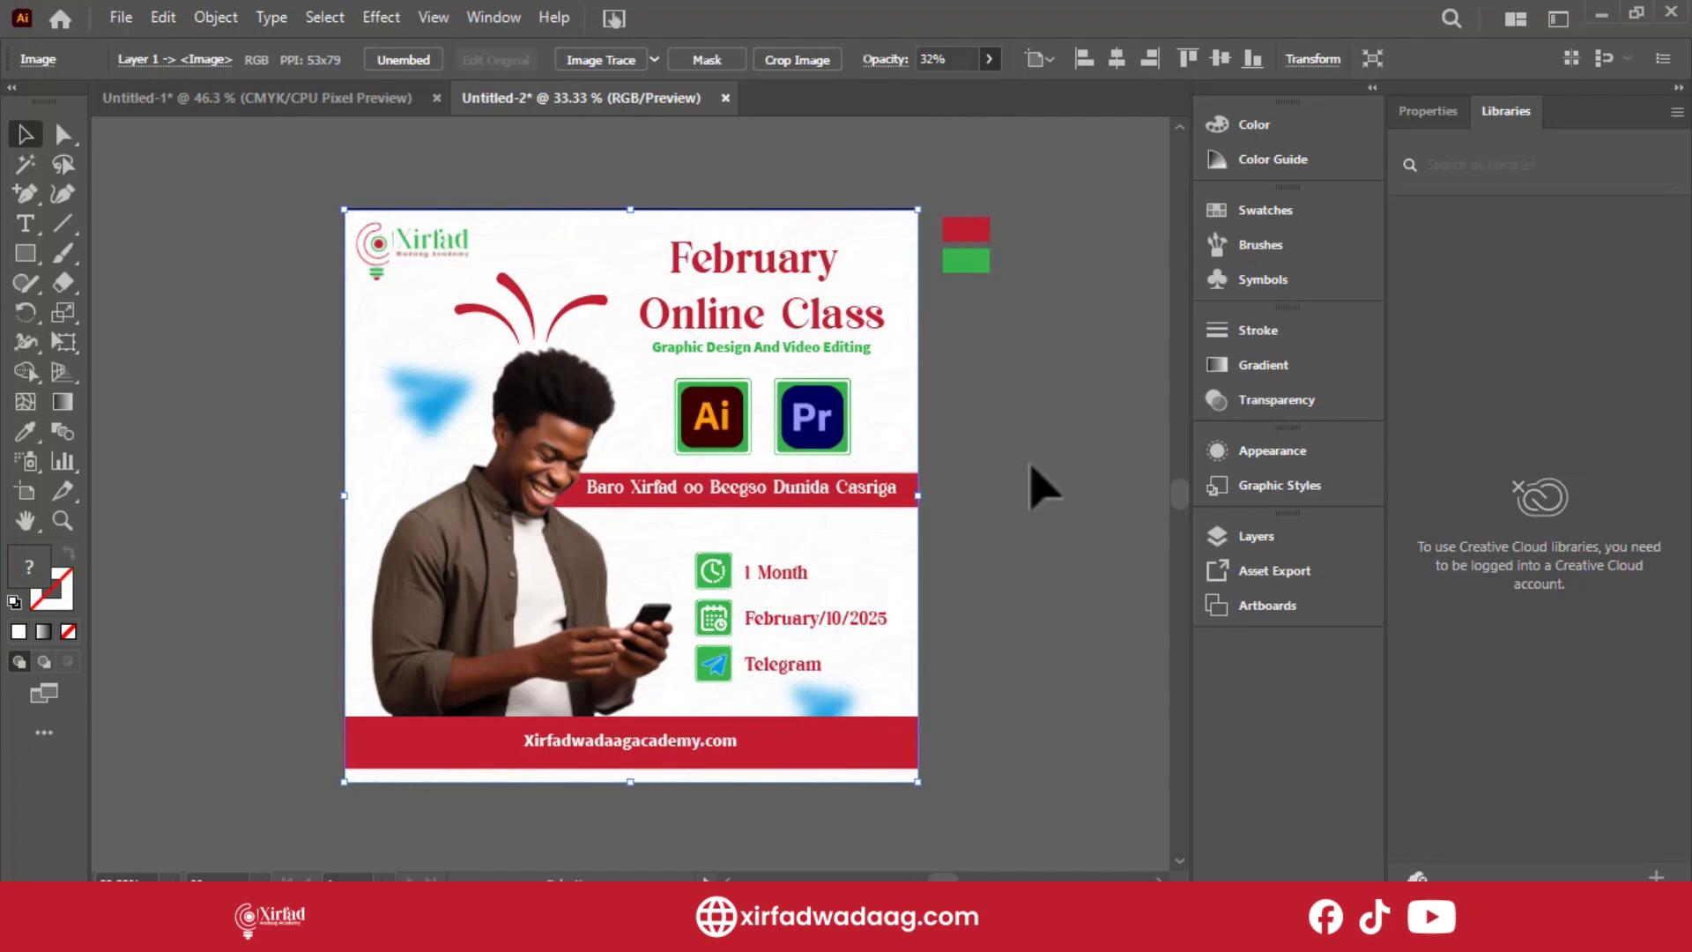